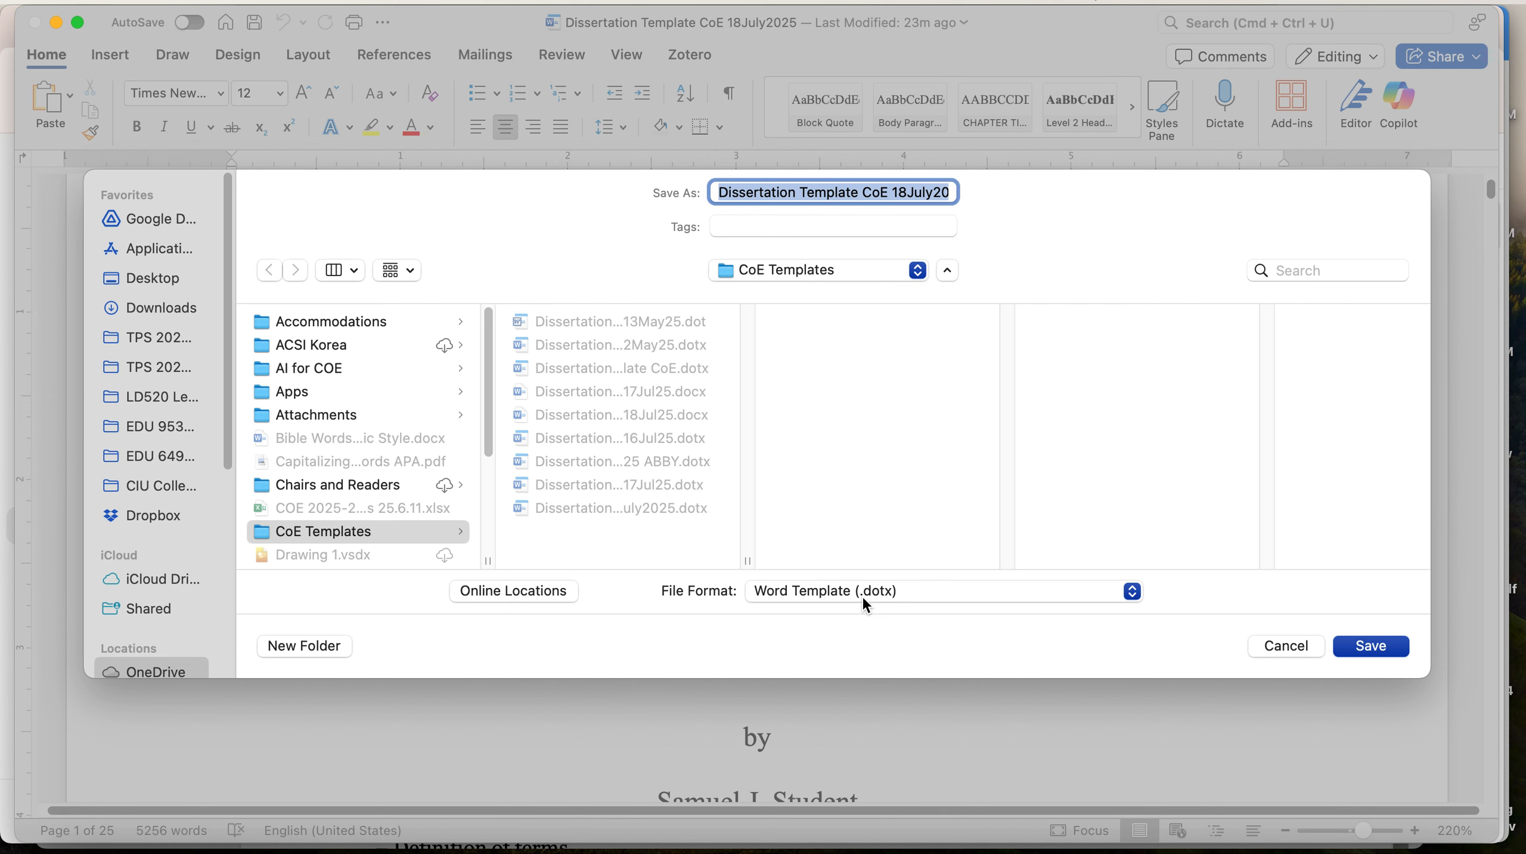
Save a copy of the dissertation template in the CoE Templates folder as a Word Document (.docx) named "My Dissertation"
{"action": "left_click", "coordinate": [818, 595]}
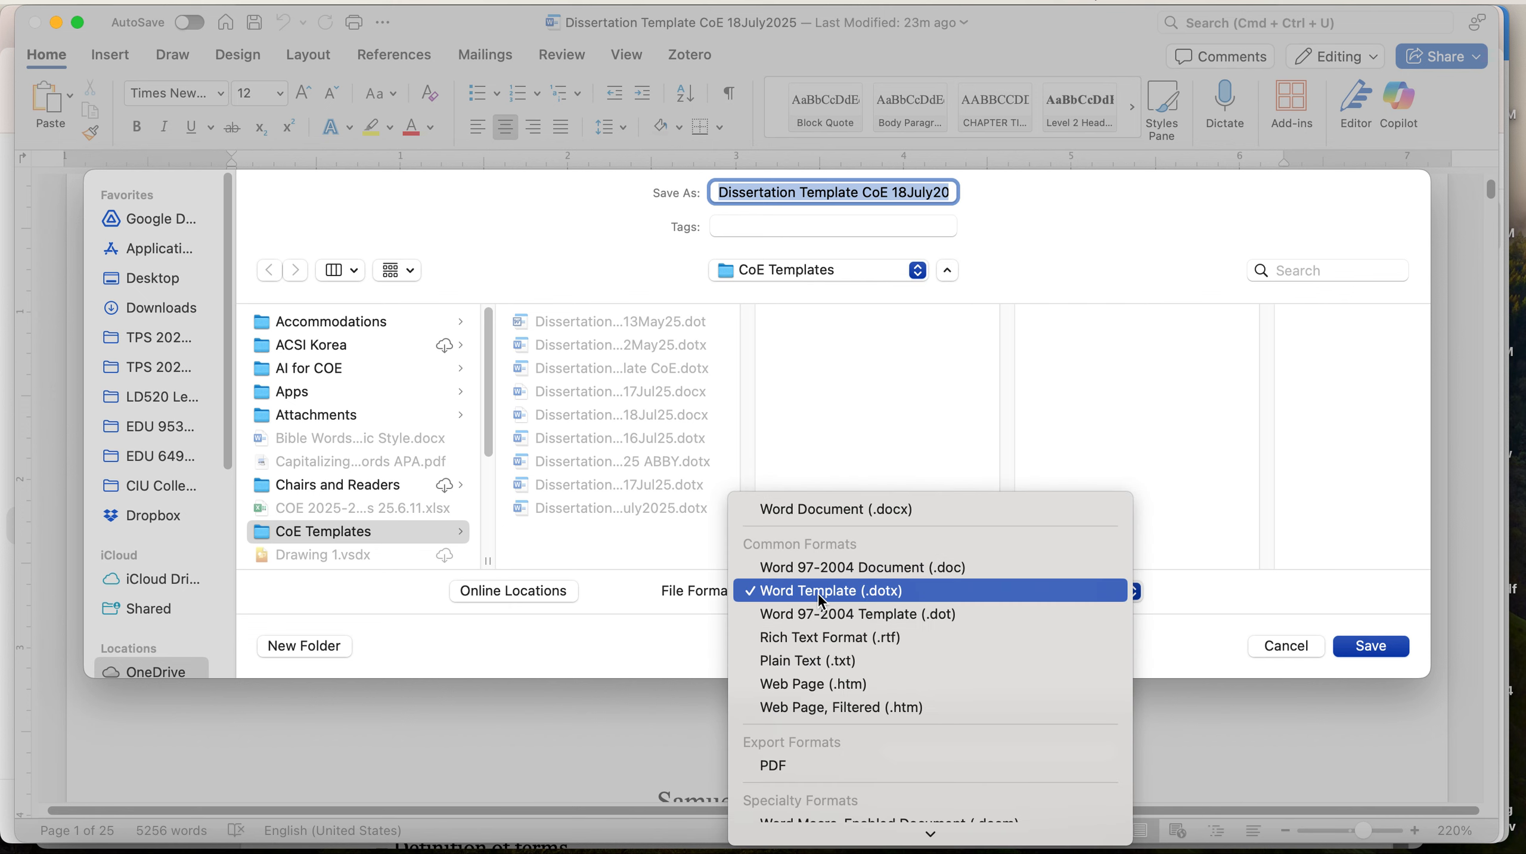
{"action": "left_click", "coordinate": [815, 513]}
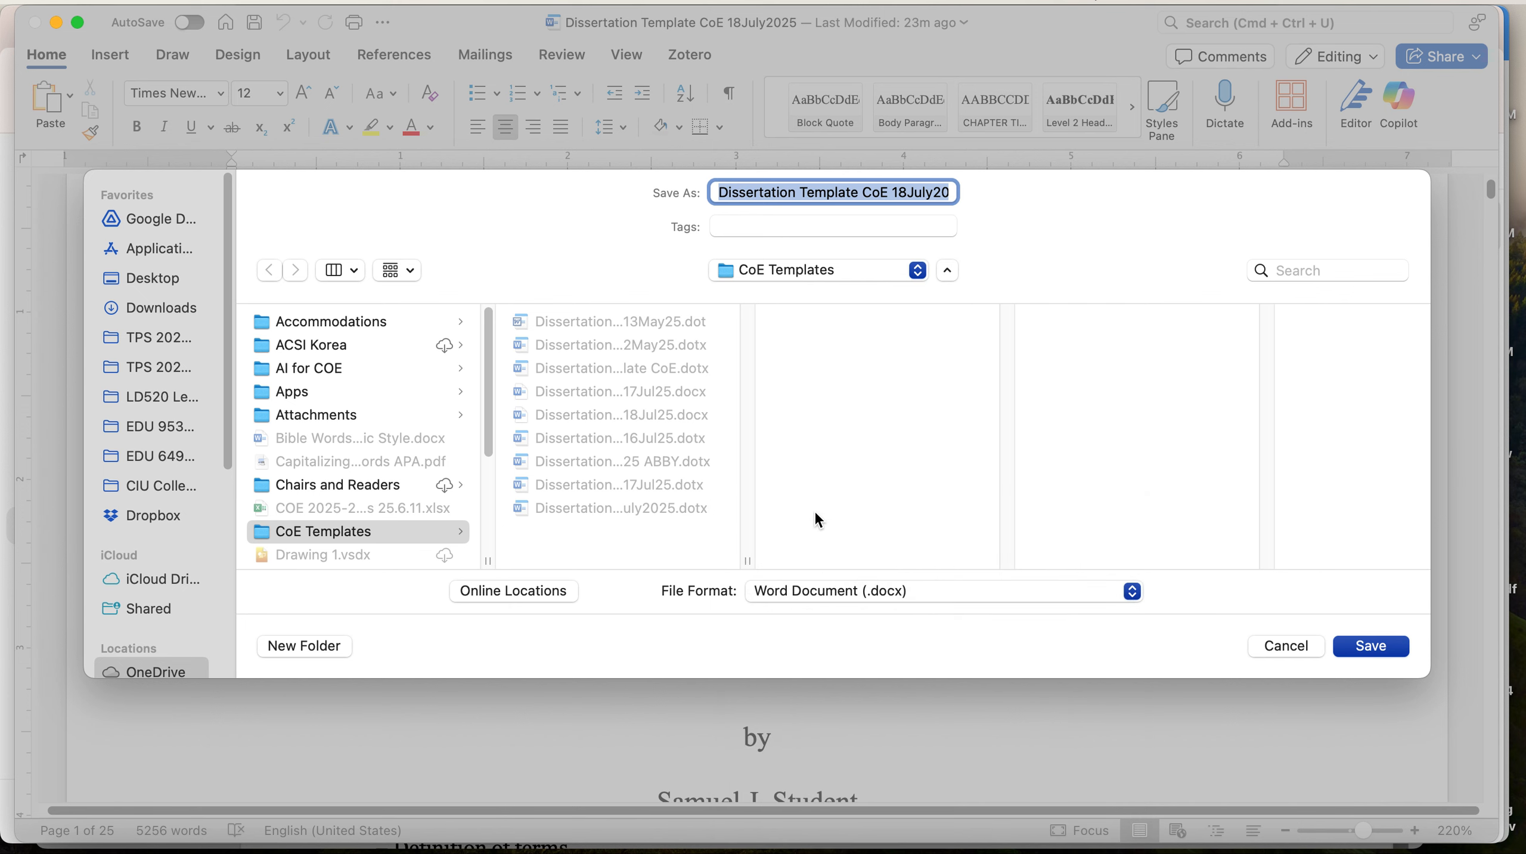
{"action": "left_click", "coordinate": [801, 193]}
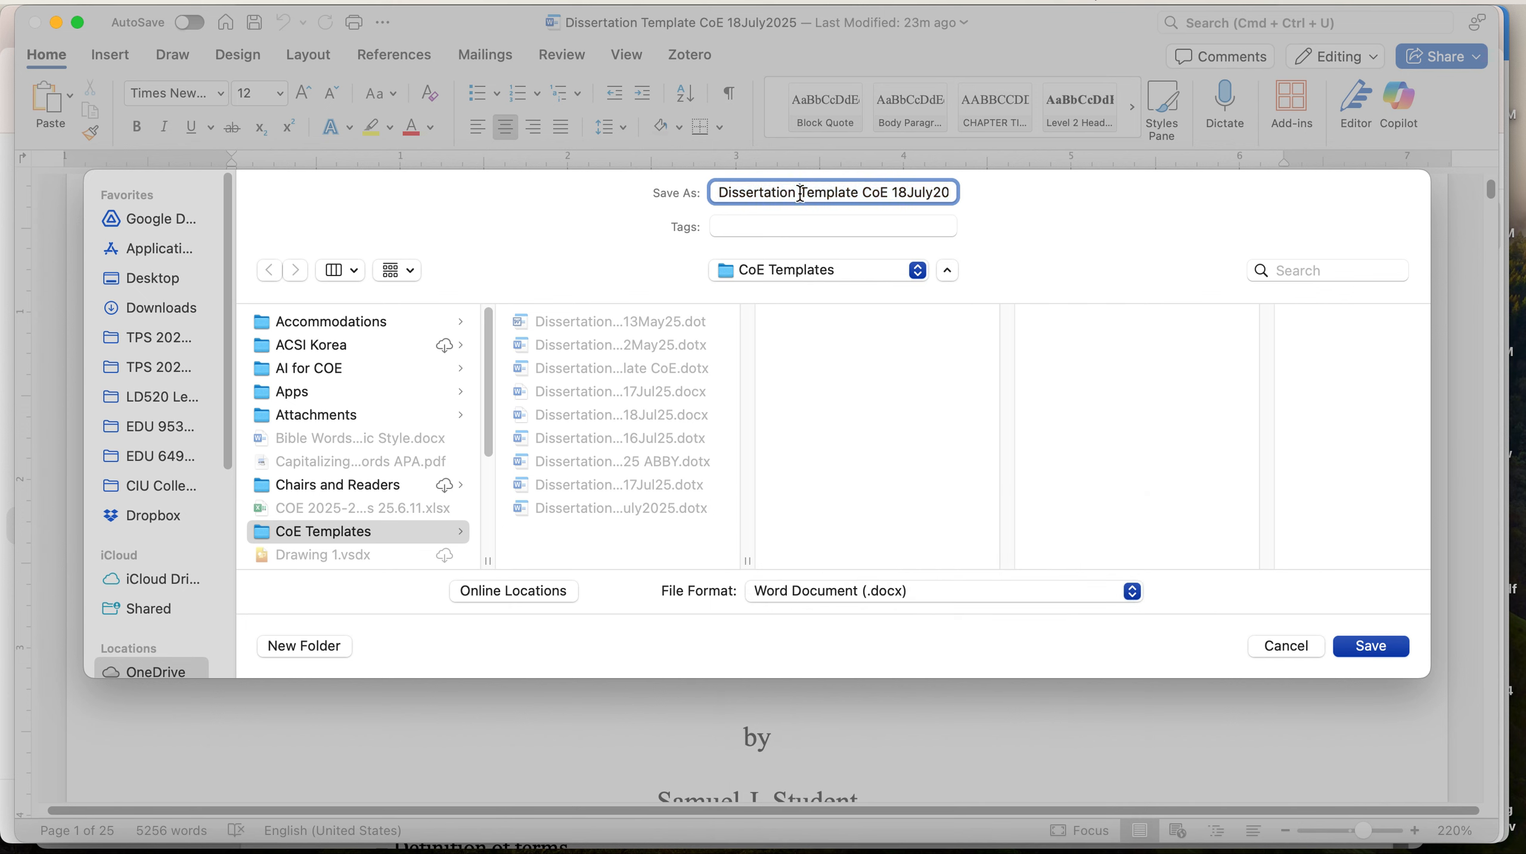
{"action": "triple_click", "coordinate": [717, 192]}
{"action": "type", "text": "My Dissertation"}
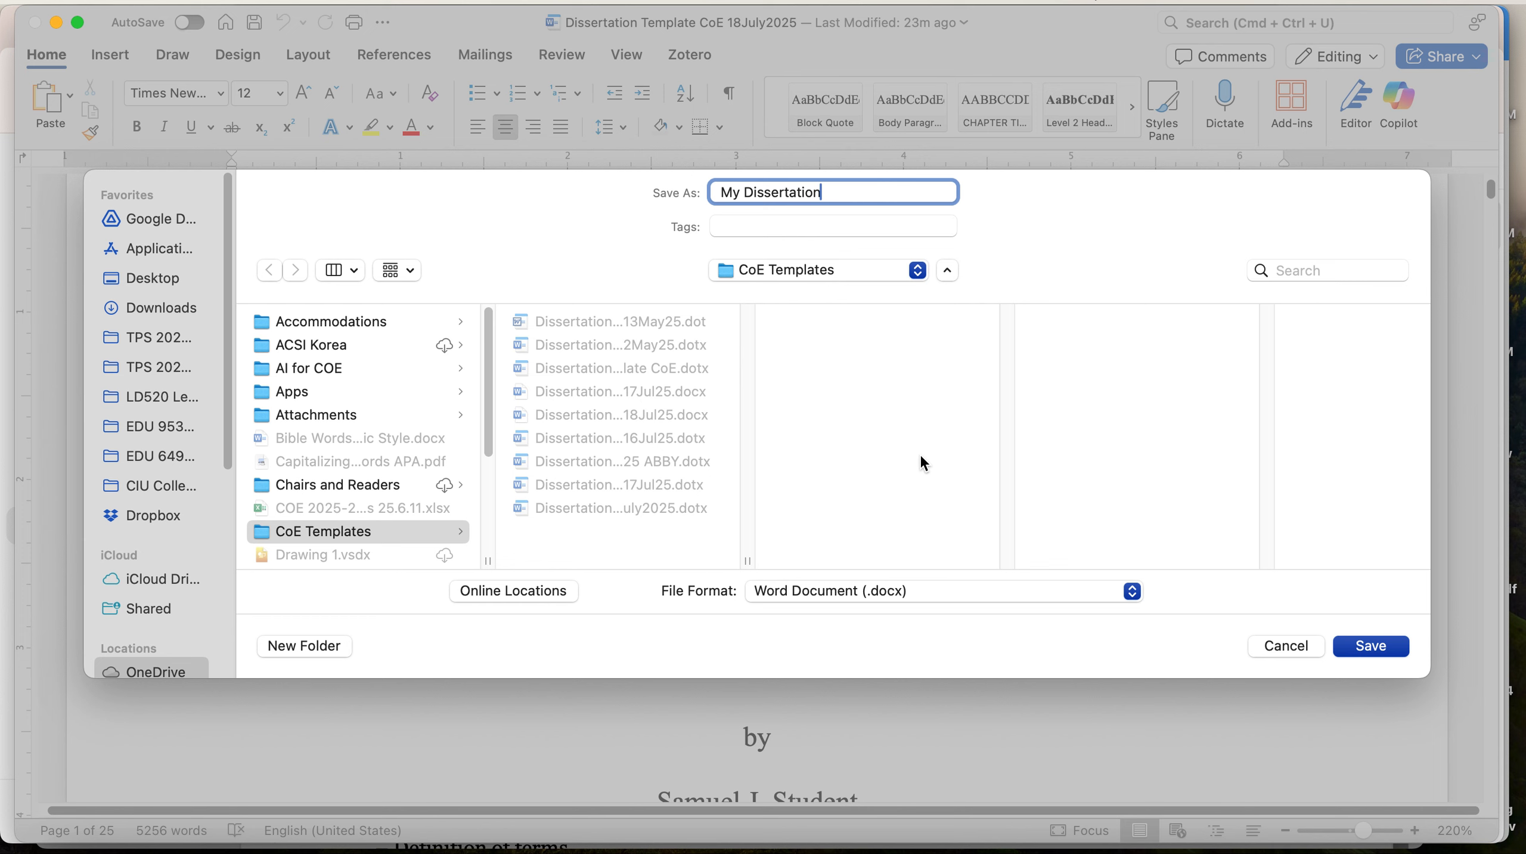
{"action": "left_click", "coordinate": [1368, 646]}
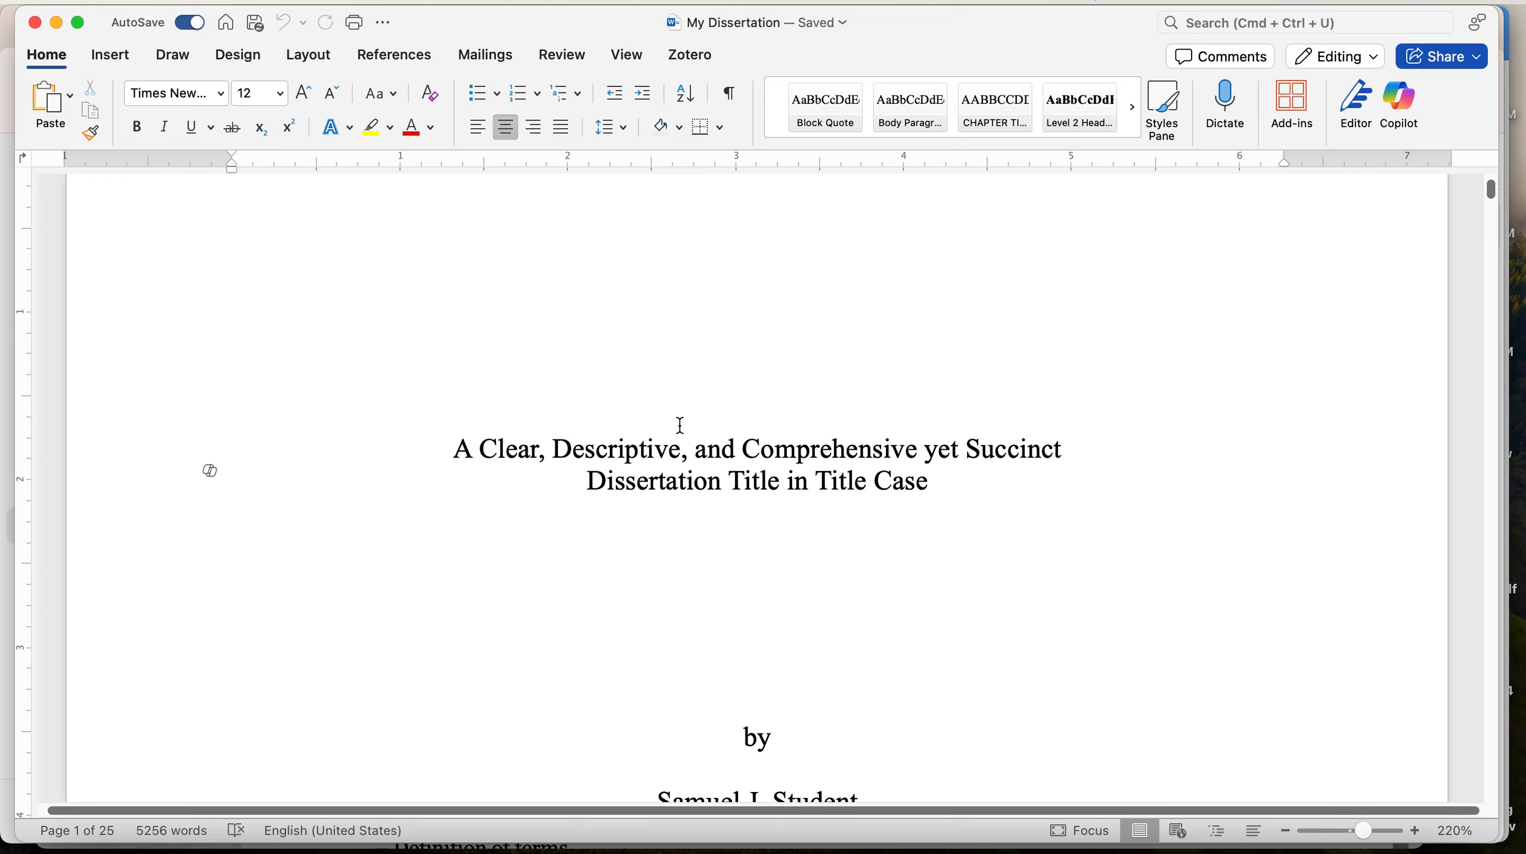
Review the title page's dissertation title, institution and year, and the abstract page, as far as the table of contents
{"action": "scroll", "coordinate": [682, 425], "scroll_direction": "up", "scroll_amount": 3}
{"action": "scroll", "coordinate": [681, 425], "scroll_direction": "down", "scroll_amount": 4}
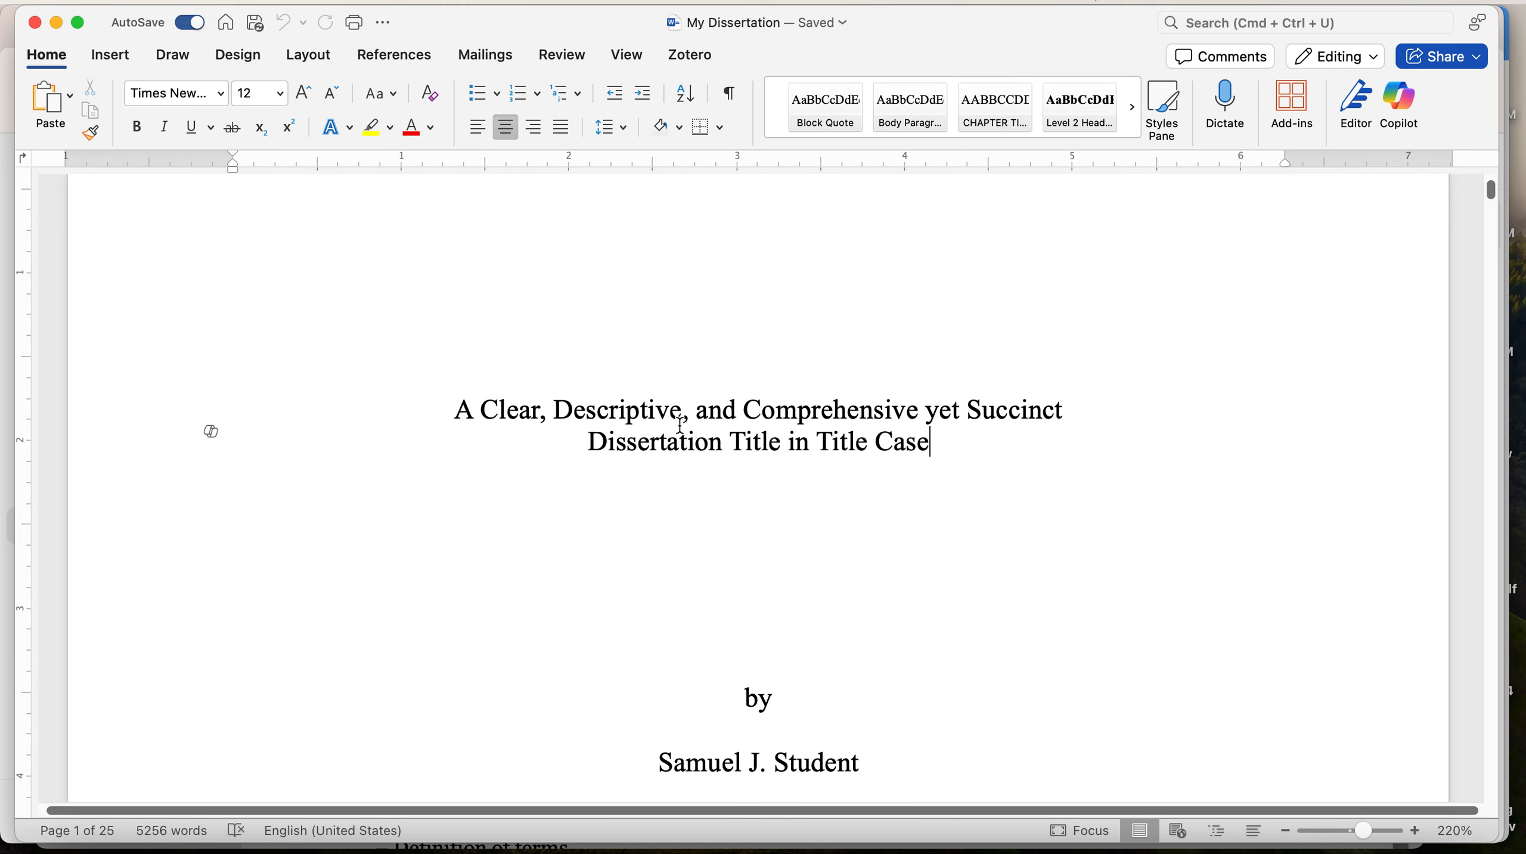
{"action": "left_click_drag", "start_coordinate": [953, 442], "coordinate": [460, 407]}
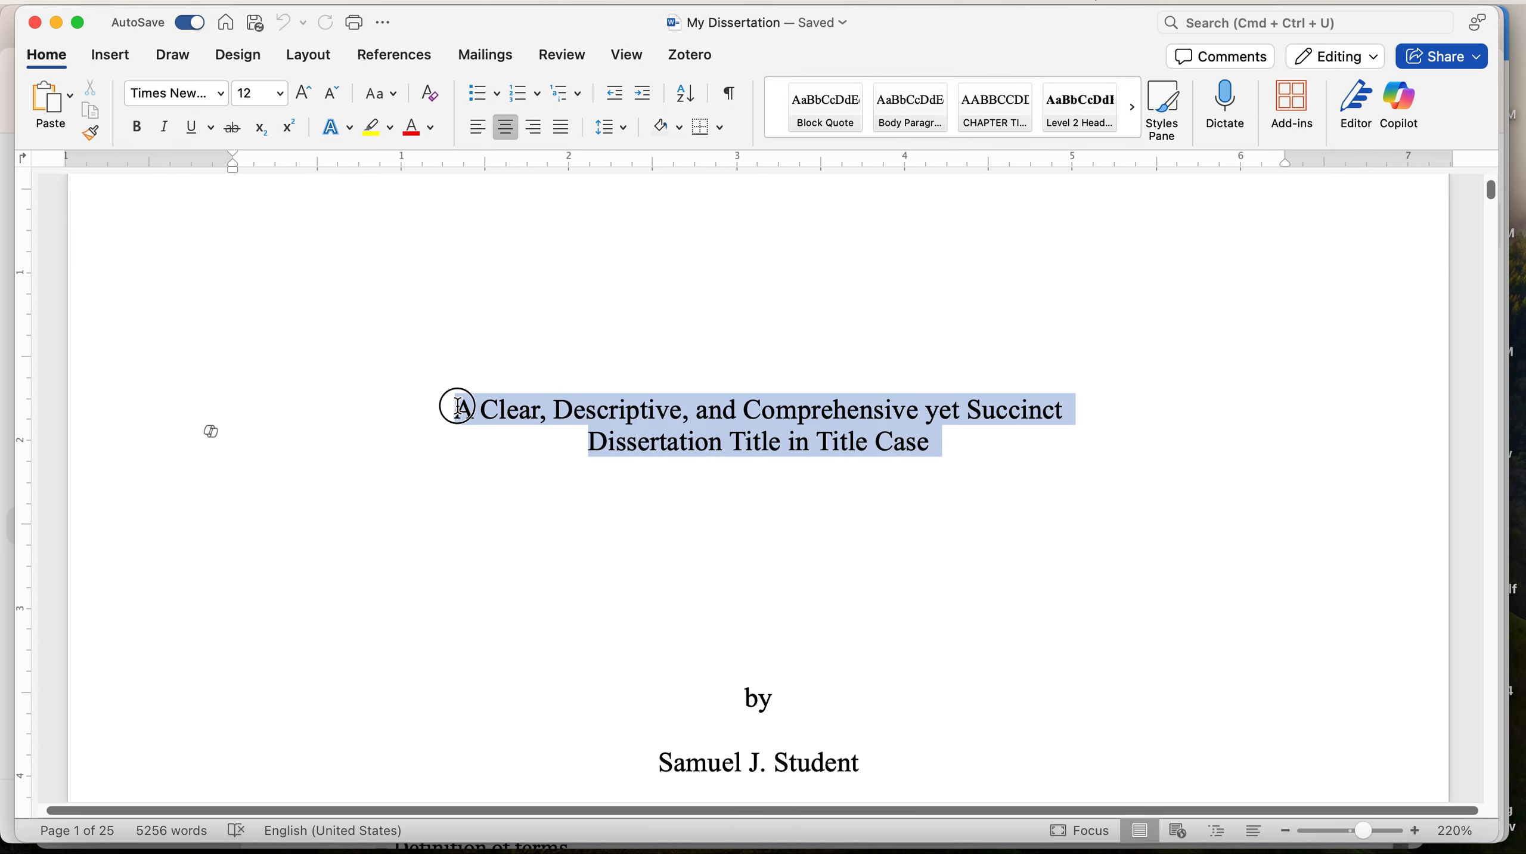
{"action": "left_click", "coordinate": [759, 422]}
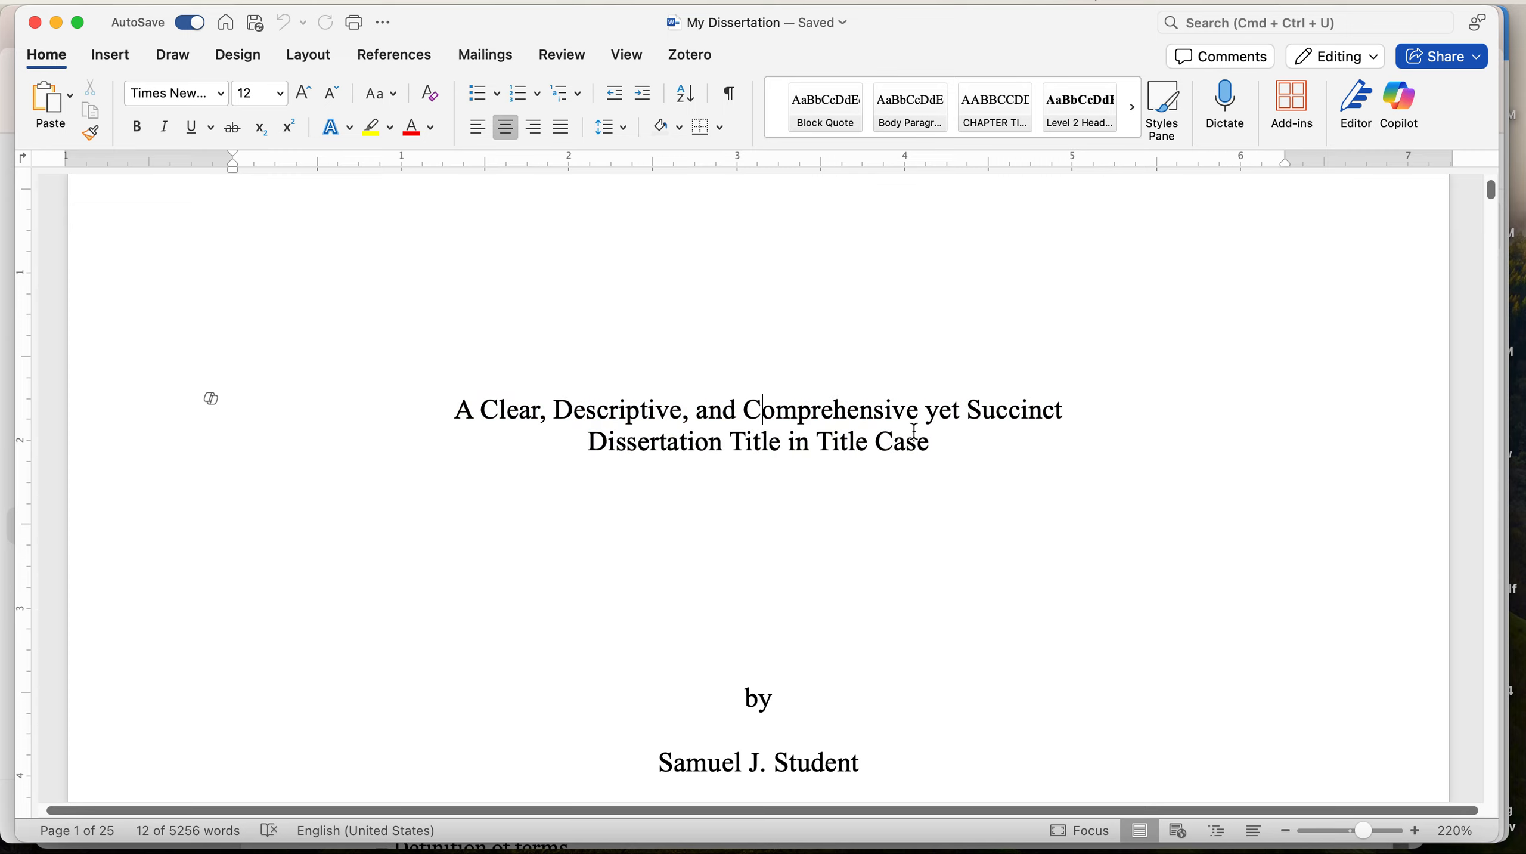
{"action": "left_click_drag", "start_coordinate": [934, 442], "coordinate": [501, 418]}
{"action": "left_click", "coordinate": [650, 441]}
{"action": "scroll", "coordinate": [652, 442], "scroll_direction": "down", "scroll_amount": 5}
{"action": "scroll", "coordinate": [652, 442], "scroll_direction": "down", "scroll_amount": 10}
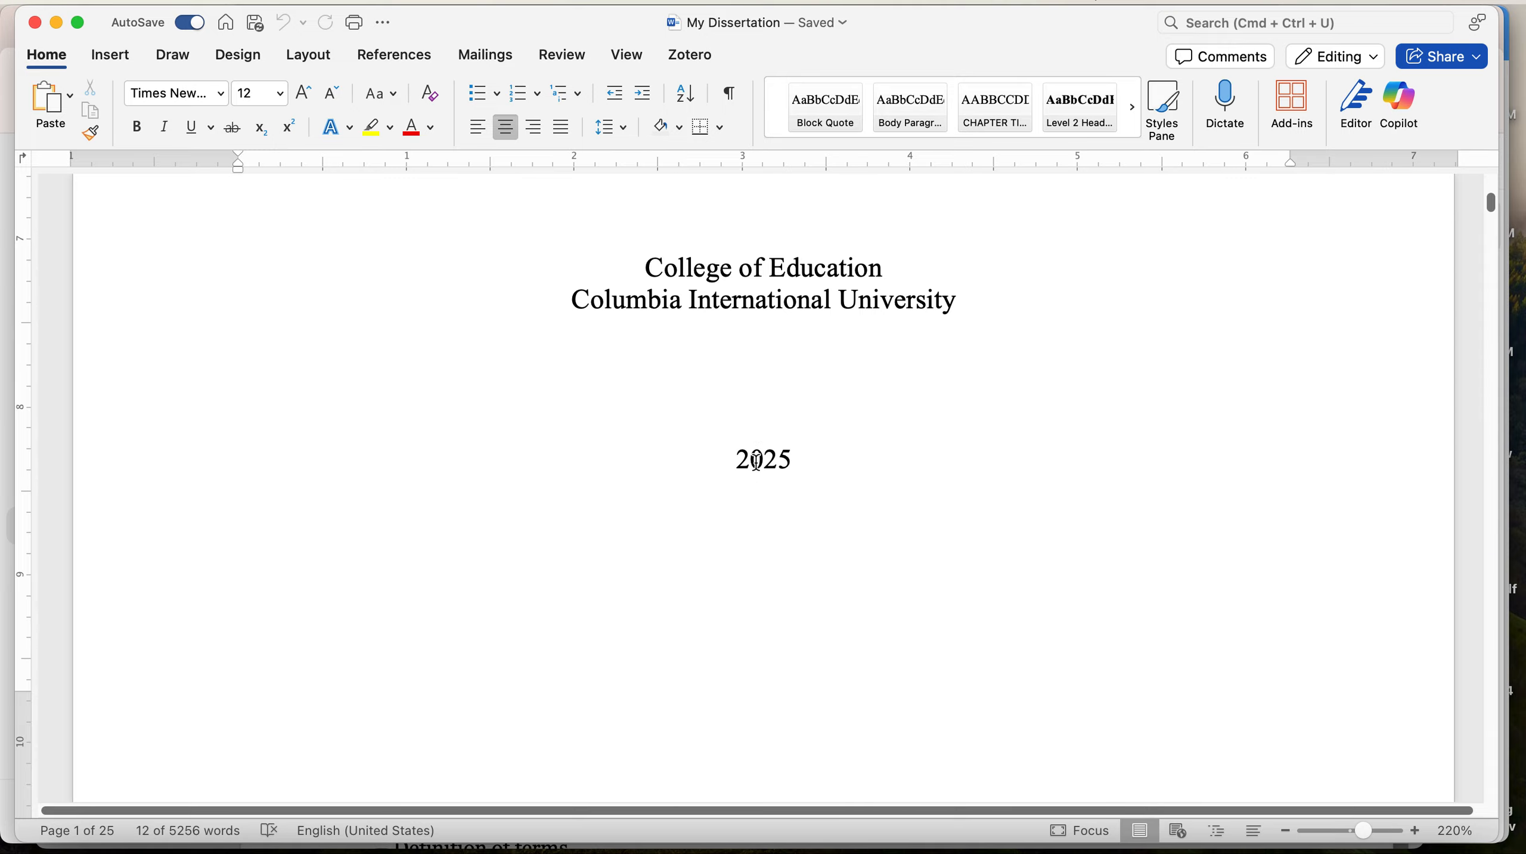
{"action": "scroll", "coordinate": [765, 457], "scroll_direction": "up", "scroll_amount": 1}
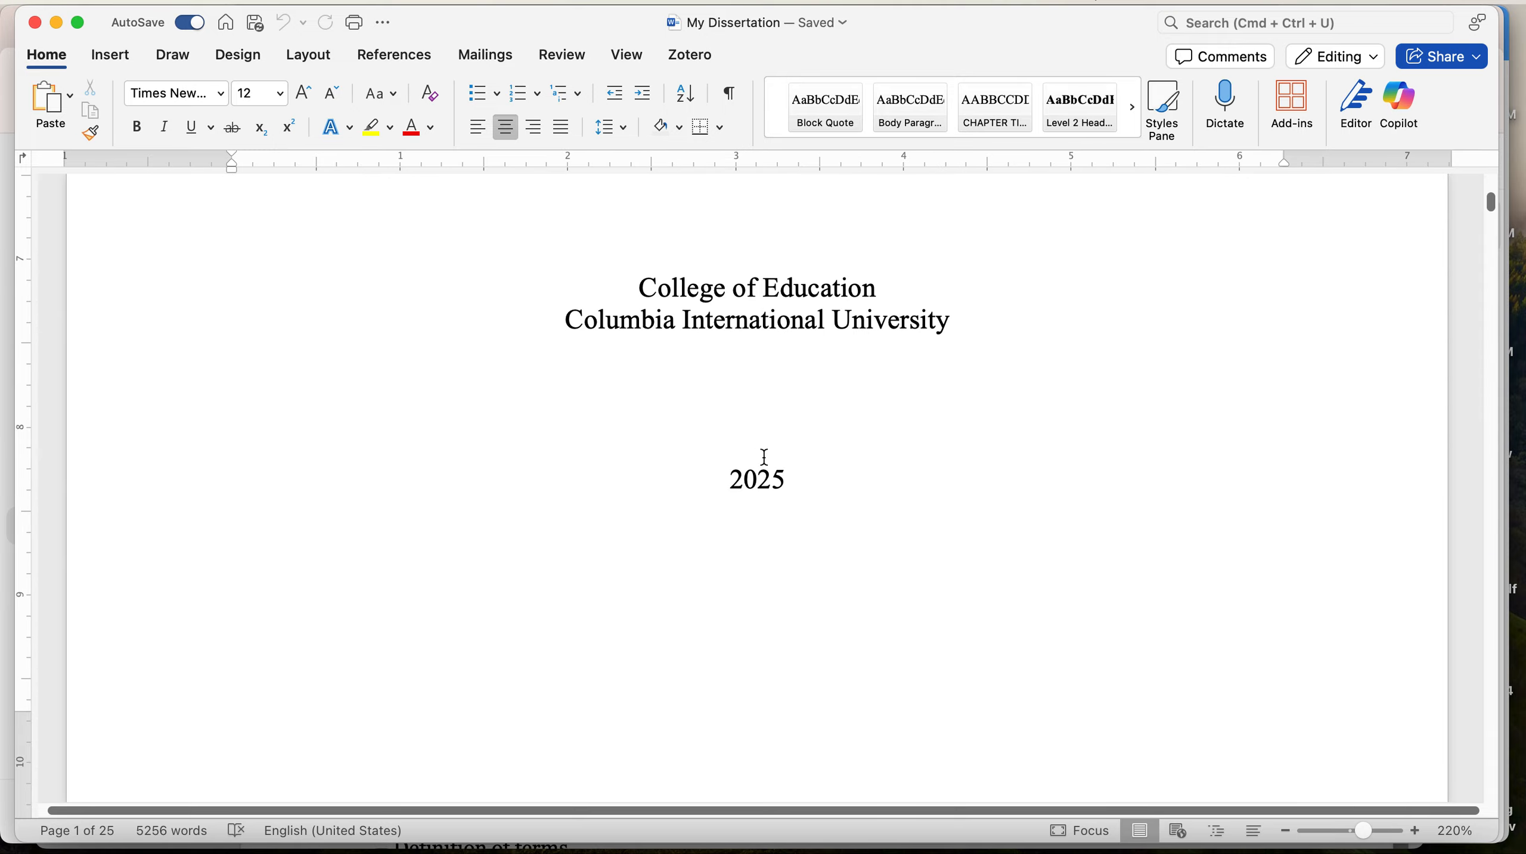
{"action": "scroll", "coordinate": [776, 481], "scroll_direction": "down", "scroll_amount": 8}
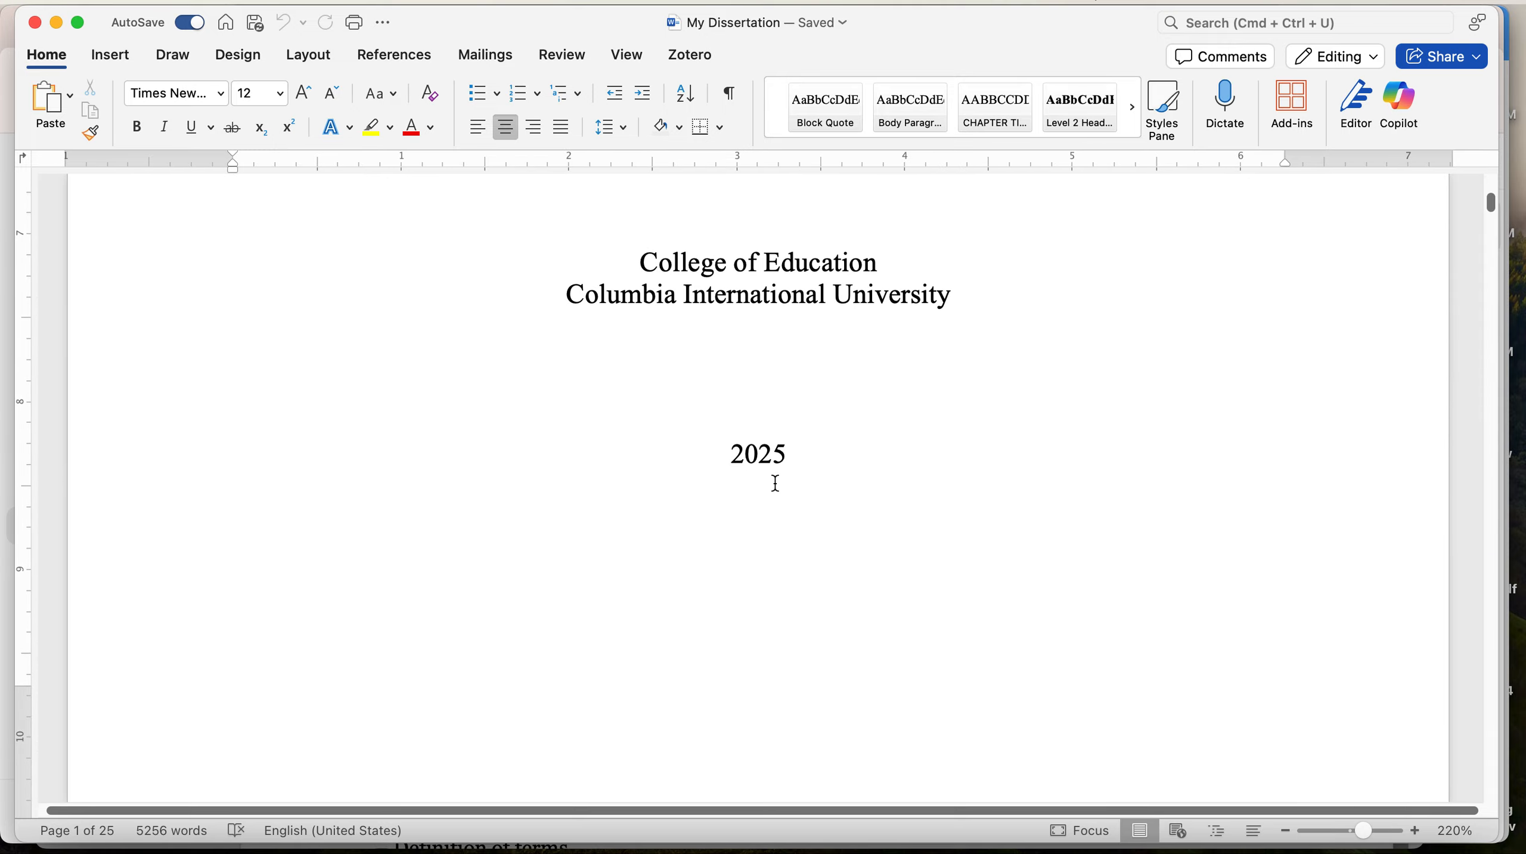
{"action": "scroll", "coordinate": [776, 482], "scroll_direction": "down", "scroll_amount": 3}
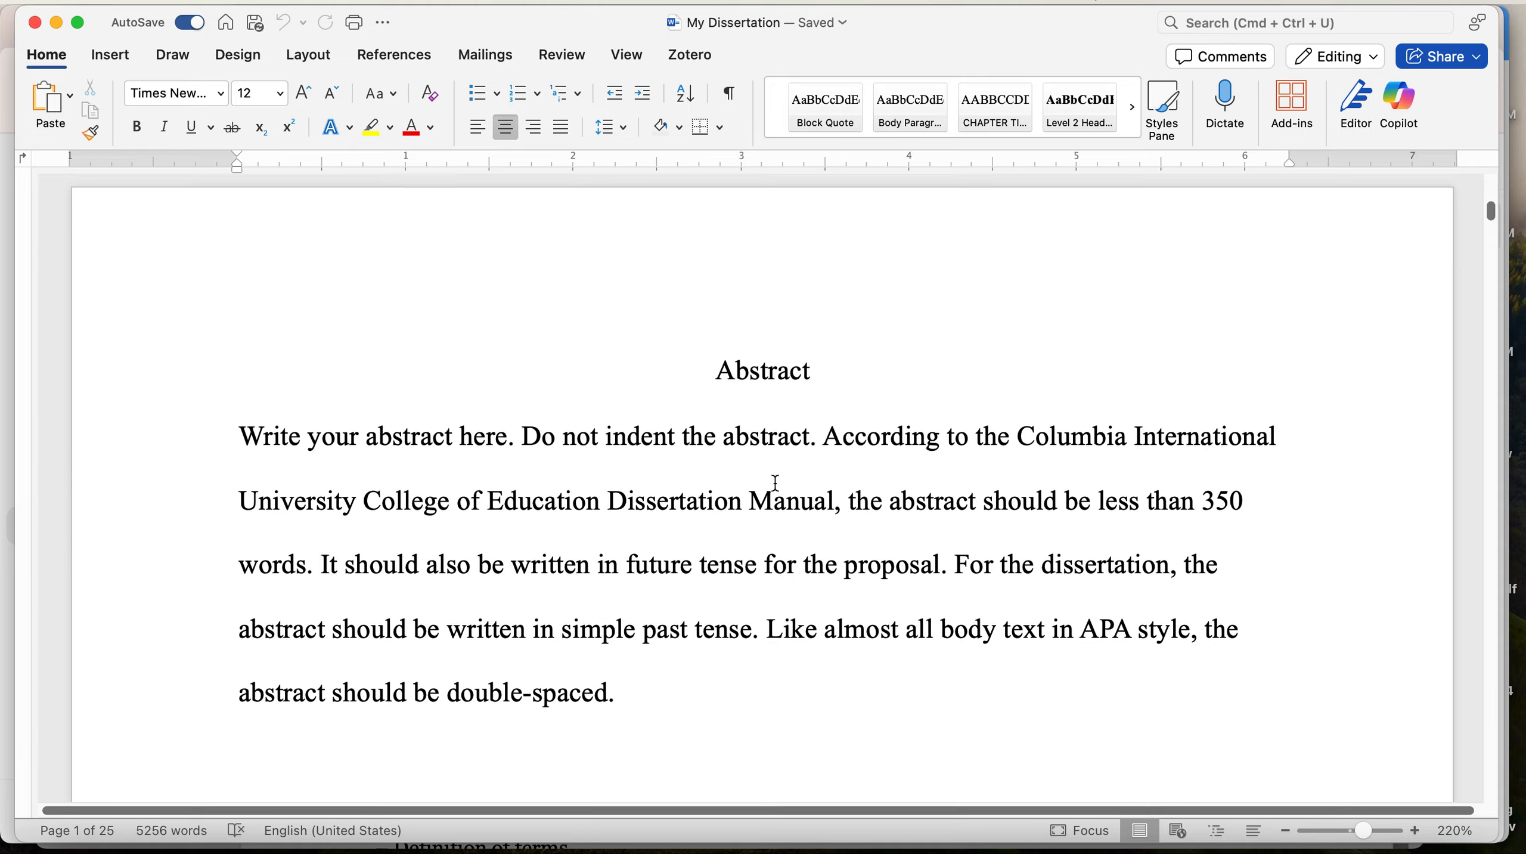
{"action": "scroll", "coordinate": [699, 601], "scroll_direction": "down", "scroll_amount": 10}
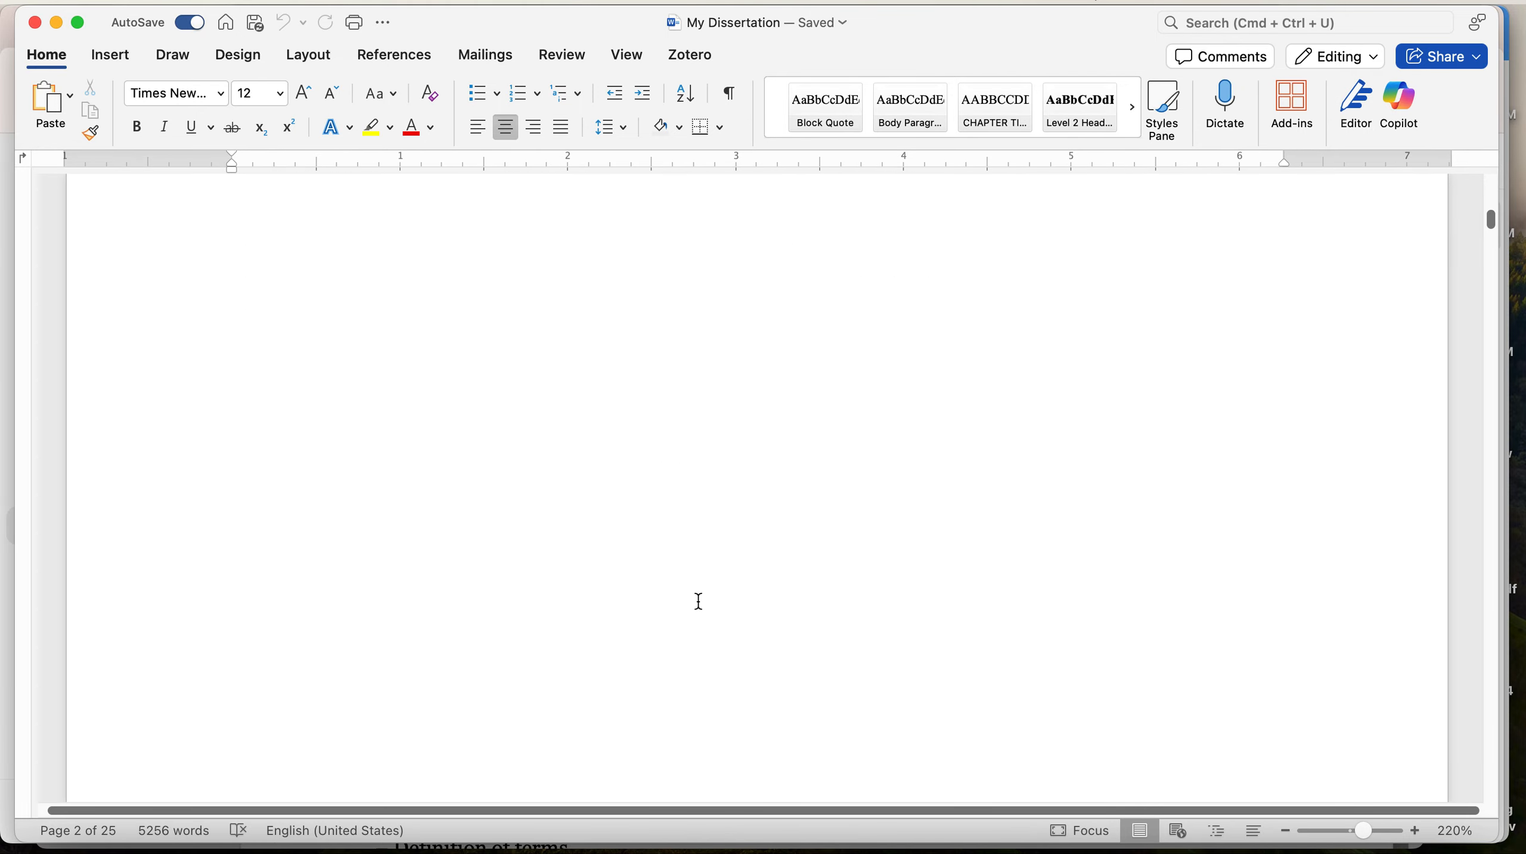
{"action": "scroll", "coordinate": [699, 602], "scroll_direction": "down", "scroll_amount": 6}
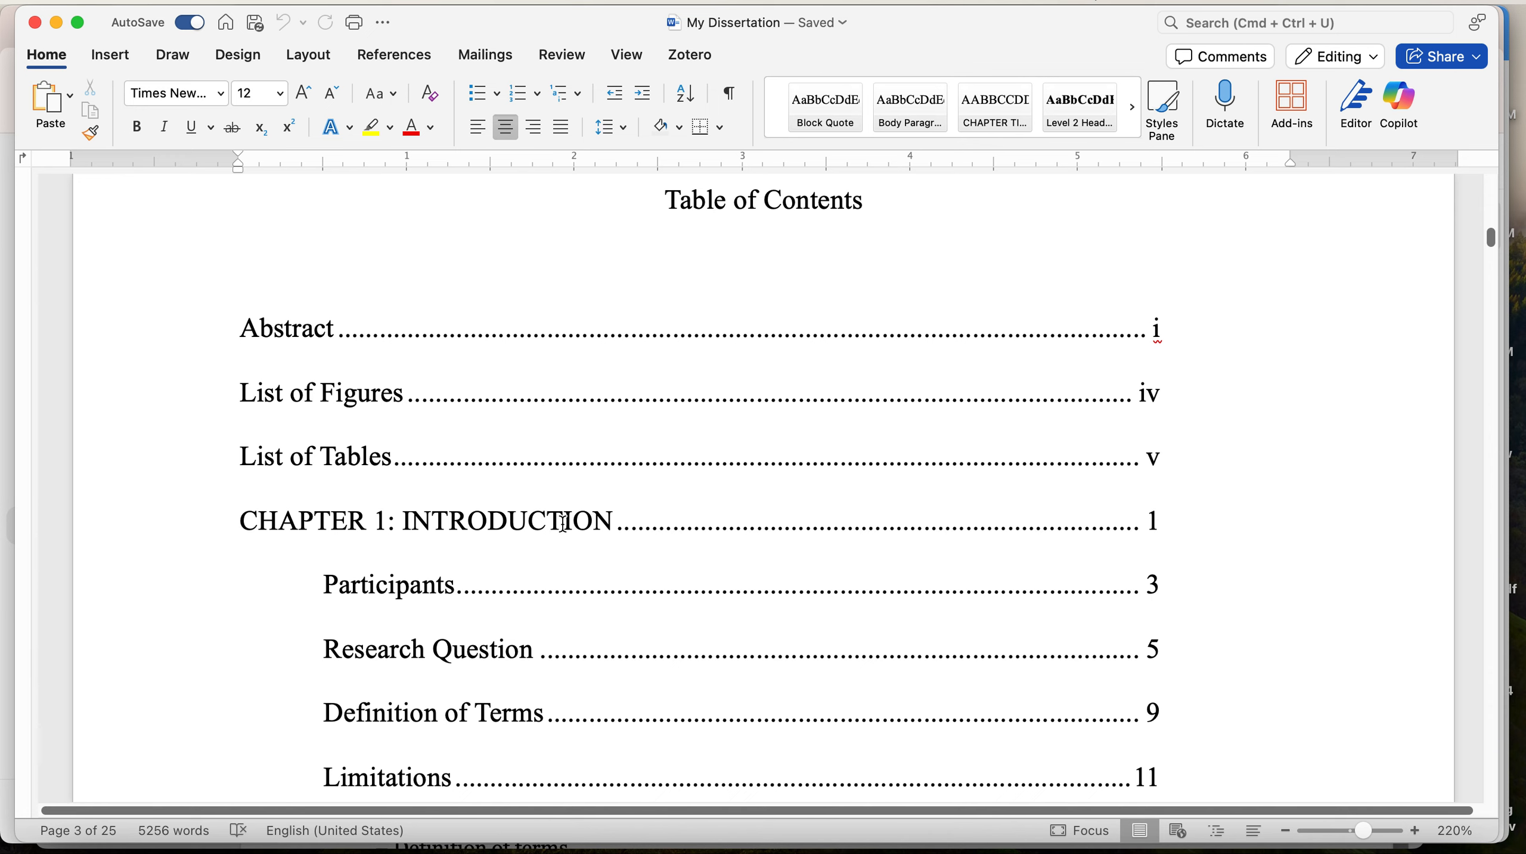
Replace the "Participants" entry under Chapter 1 in the table of contents with "Research Problem"
{"action": "double_click", "coordinate": [366, 588]}
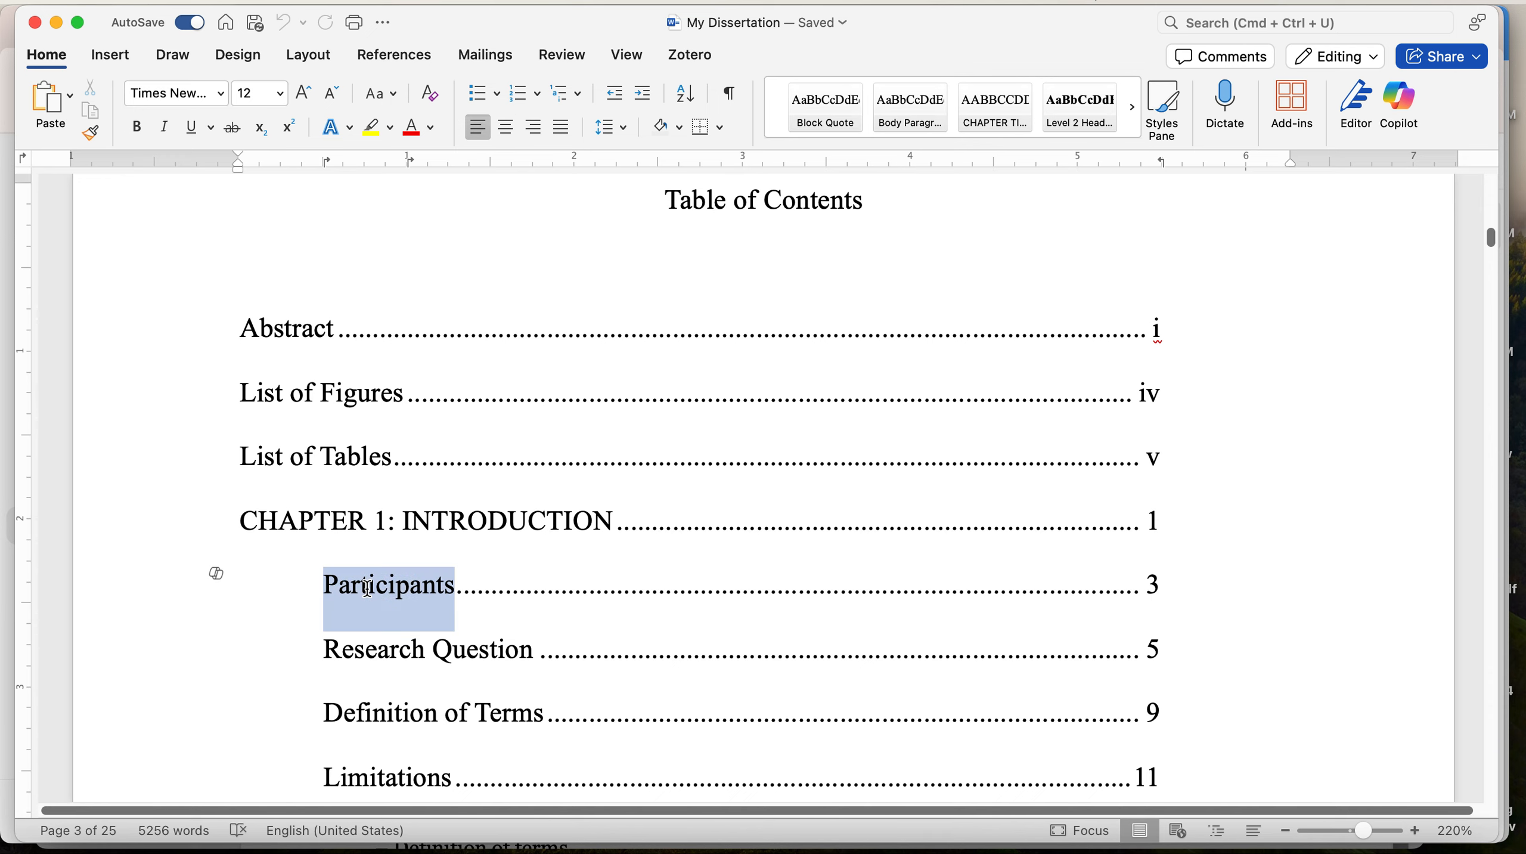
{"action": "double_click", "coordinate": [374, 646]}
{"action": "scroll", "coordinate": [473, 656], "scroll_direction": "down", "scroll_amount": 3}
{"action": "scroll", "coordinate": [474, 661], "scroll_direction": "up", "scroll_amount": 1}
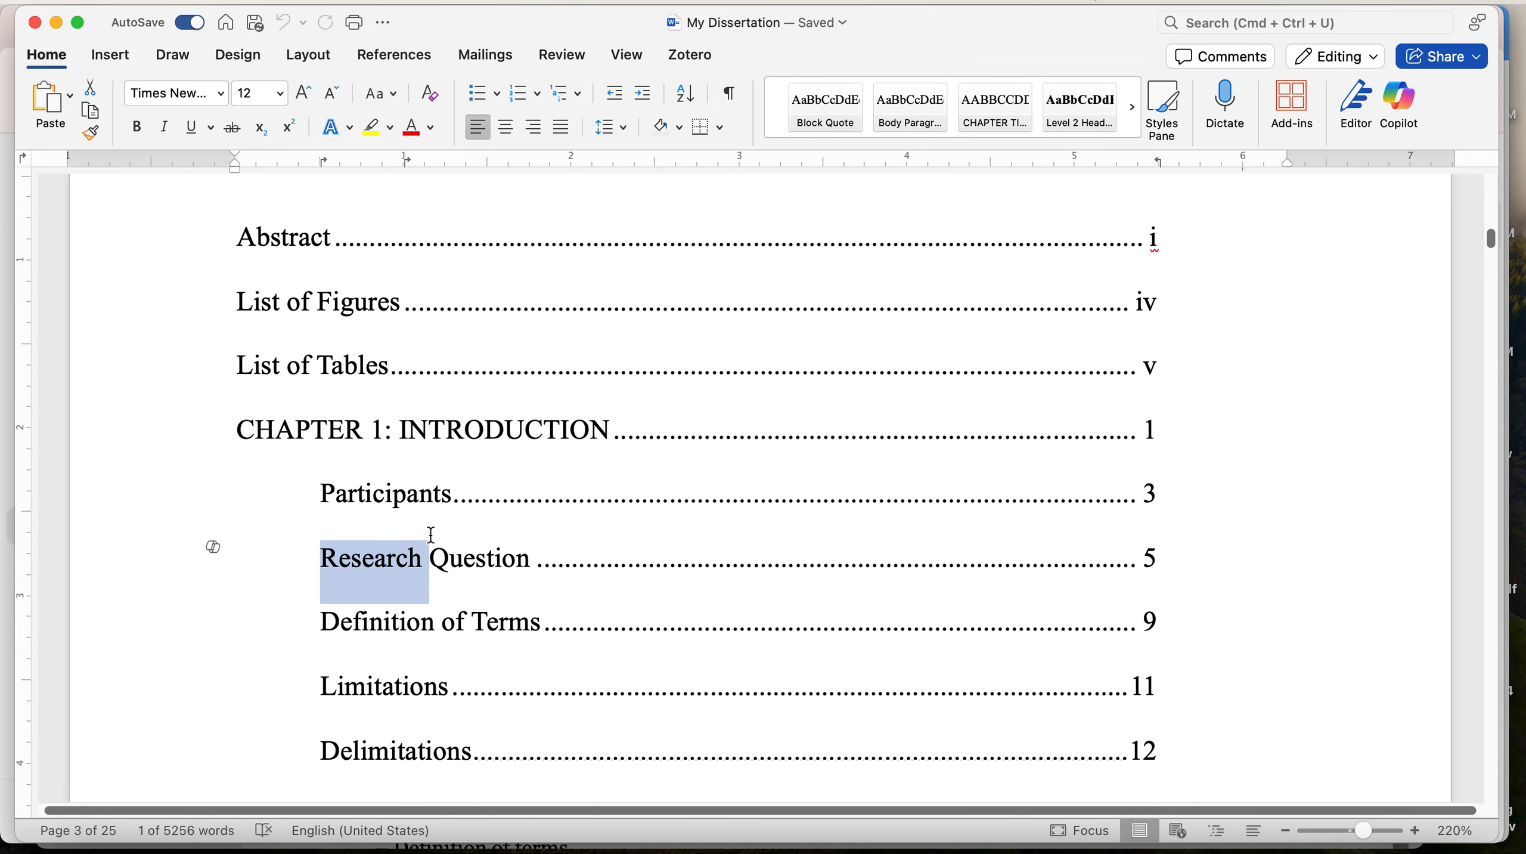
{"action": "double_click", "coordinate": [389, 490]}
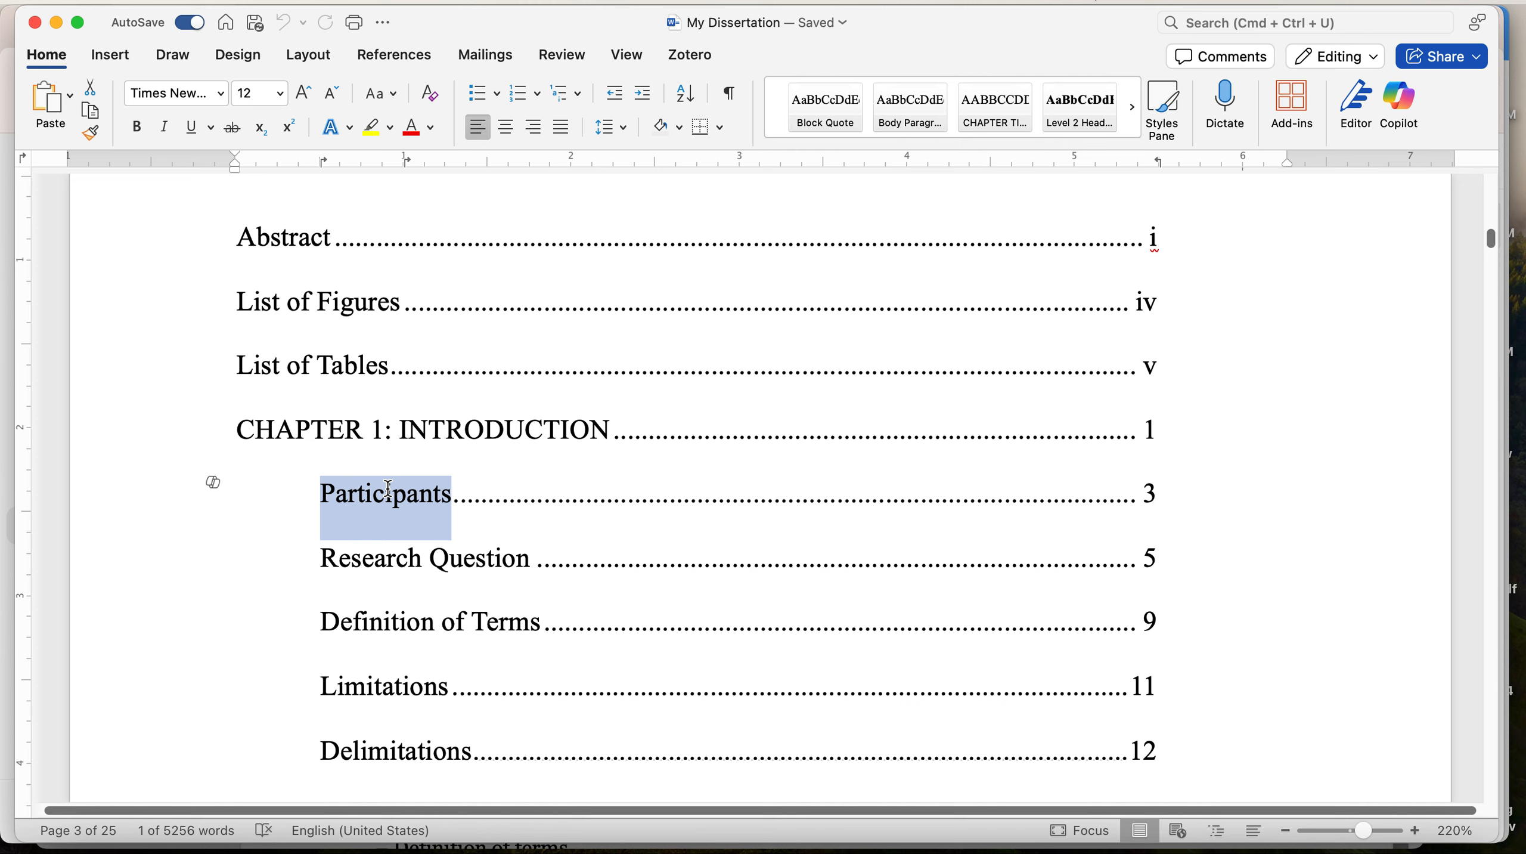
{"action": "type", "text": "Research P"}
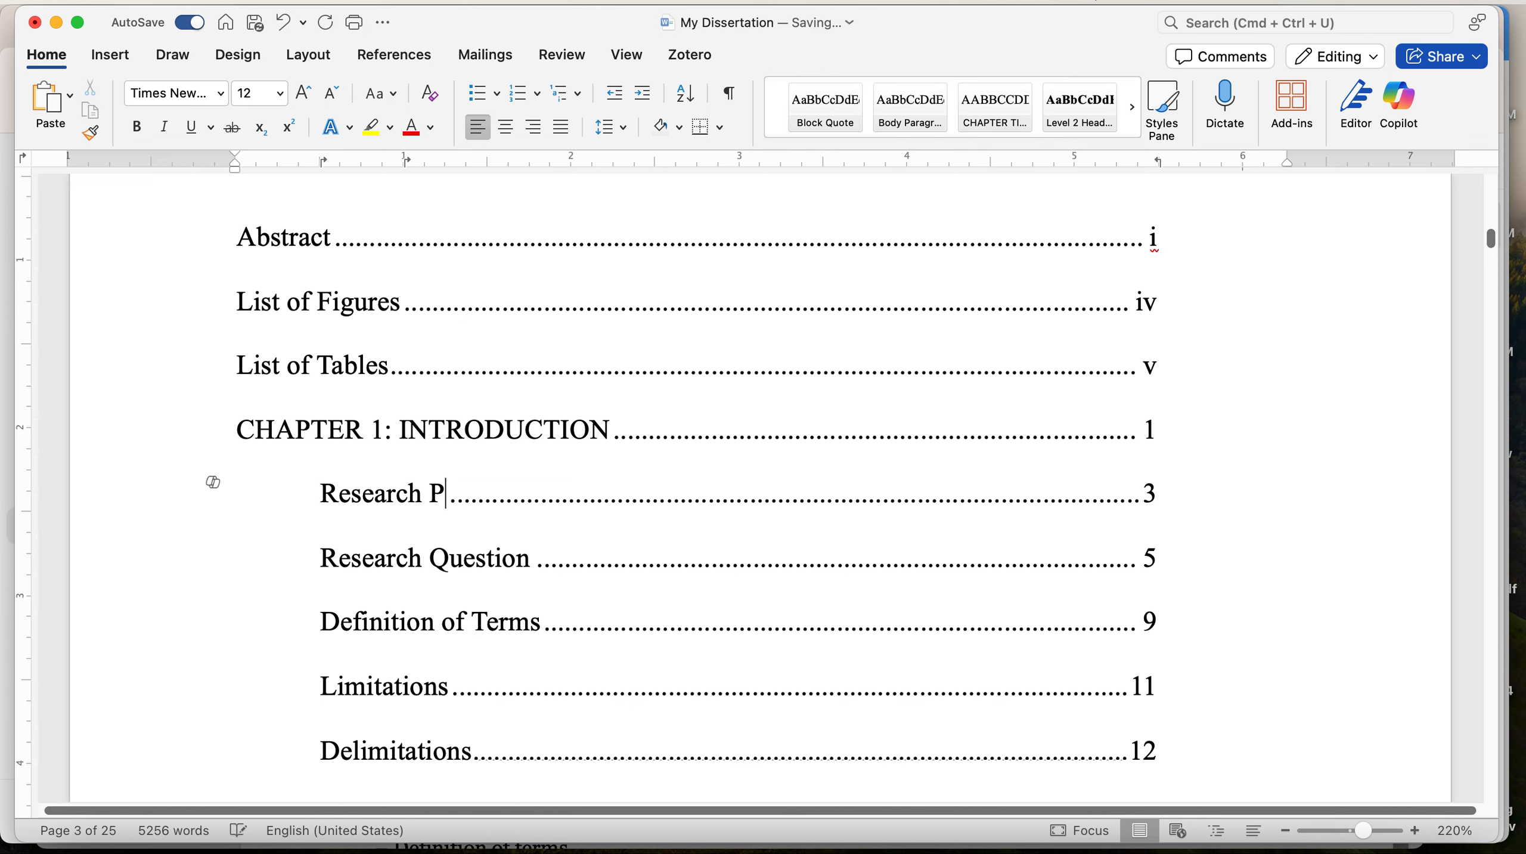
{"action": "type", "text": "roblem"}
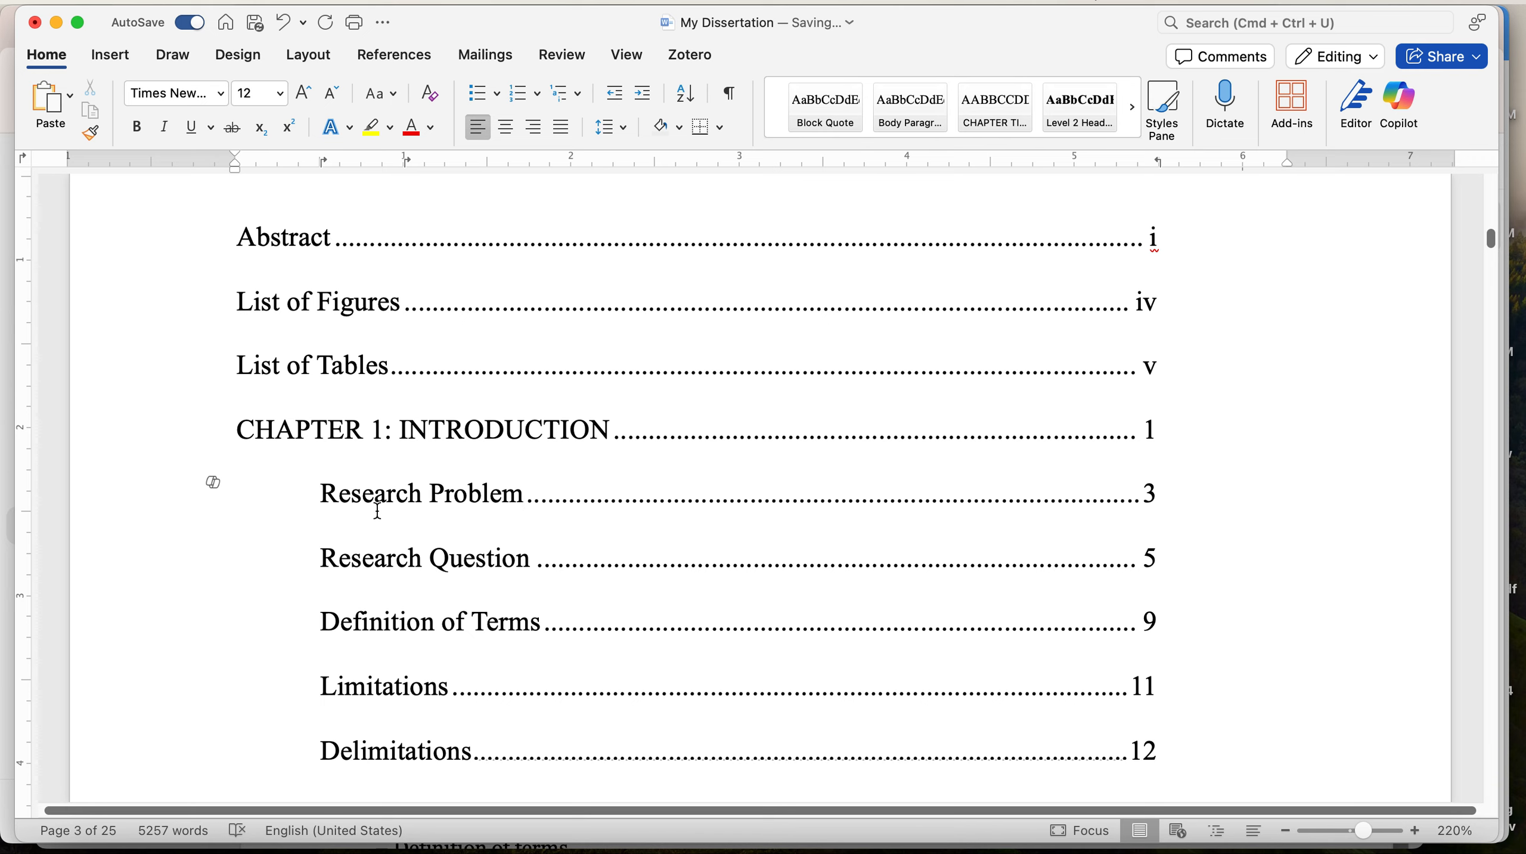
Delete the International Diplomacy, Cultural Competence and Personal Enrichment entries from Chapter 2 in the table of contents, including the leftover blank line
{"action": "scroll", "coordinate": [377, 511], "scroll_direction": "down", "scroll_amount": 10}
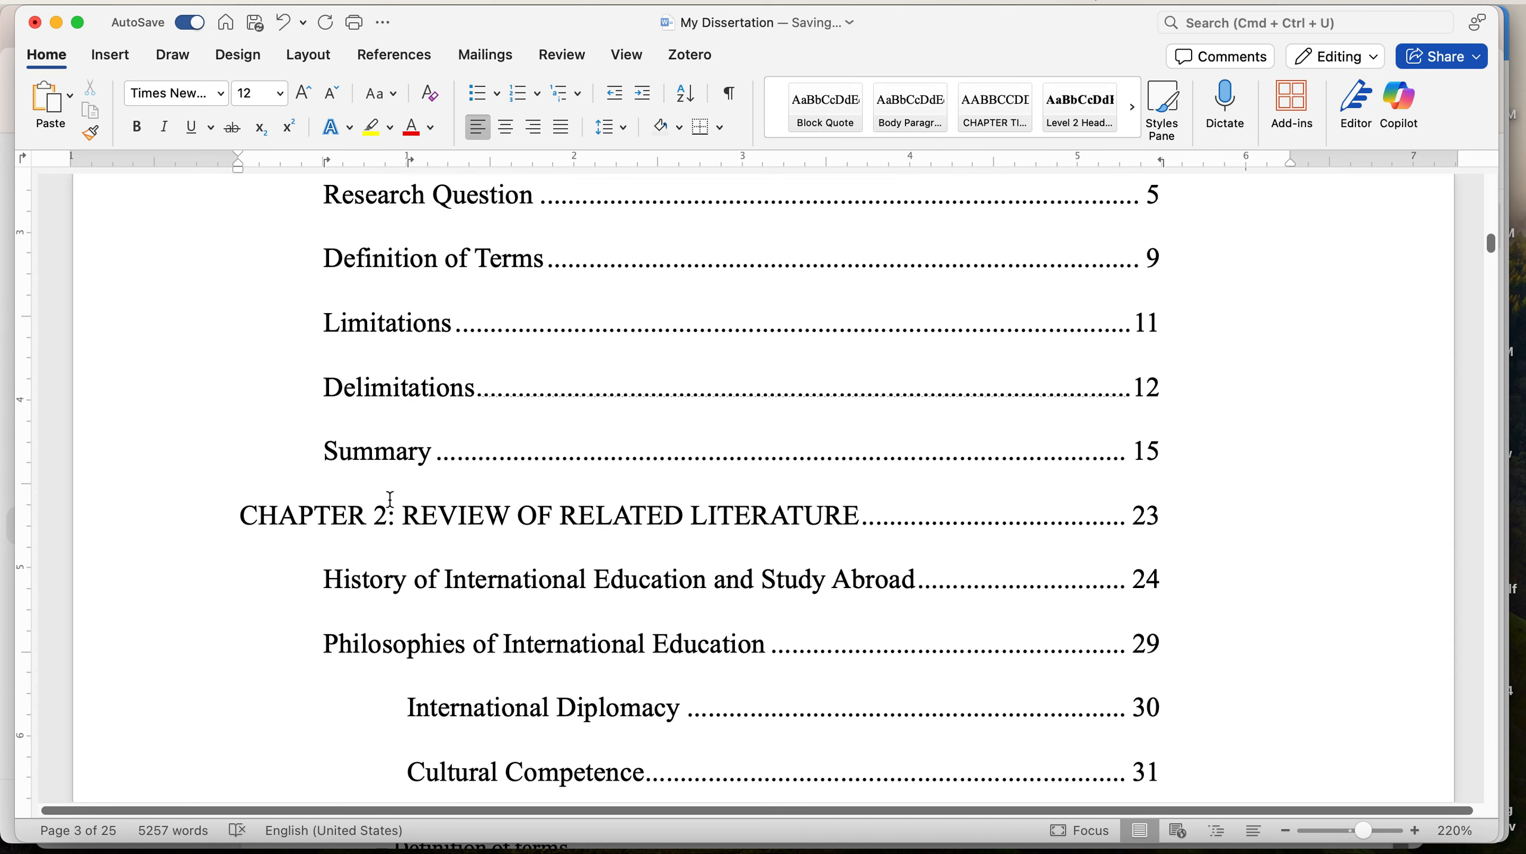
{"action": "scroll", "coordinate": [391, 498], "scroll_direction": "down", "scroll_amount": 2}
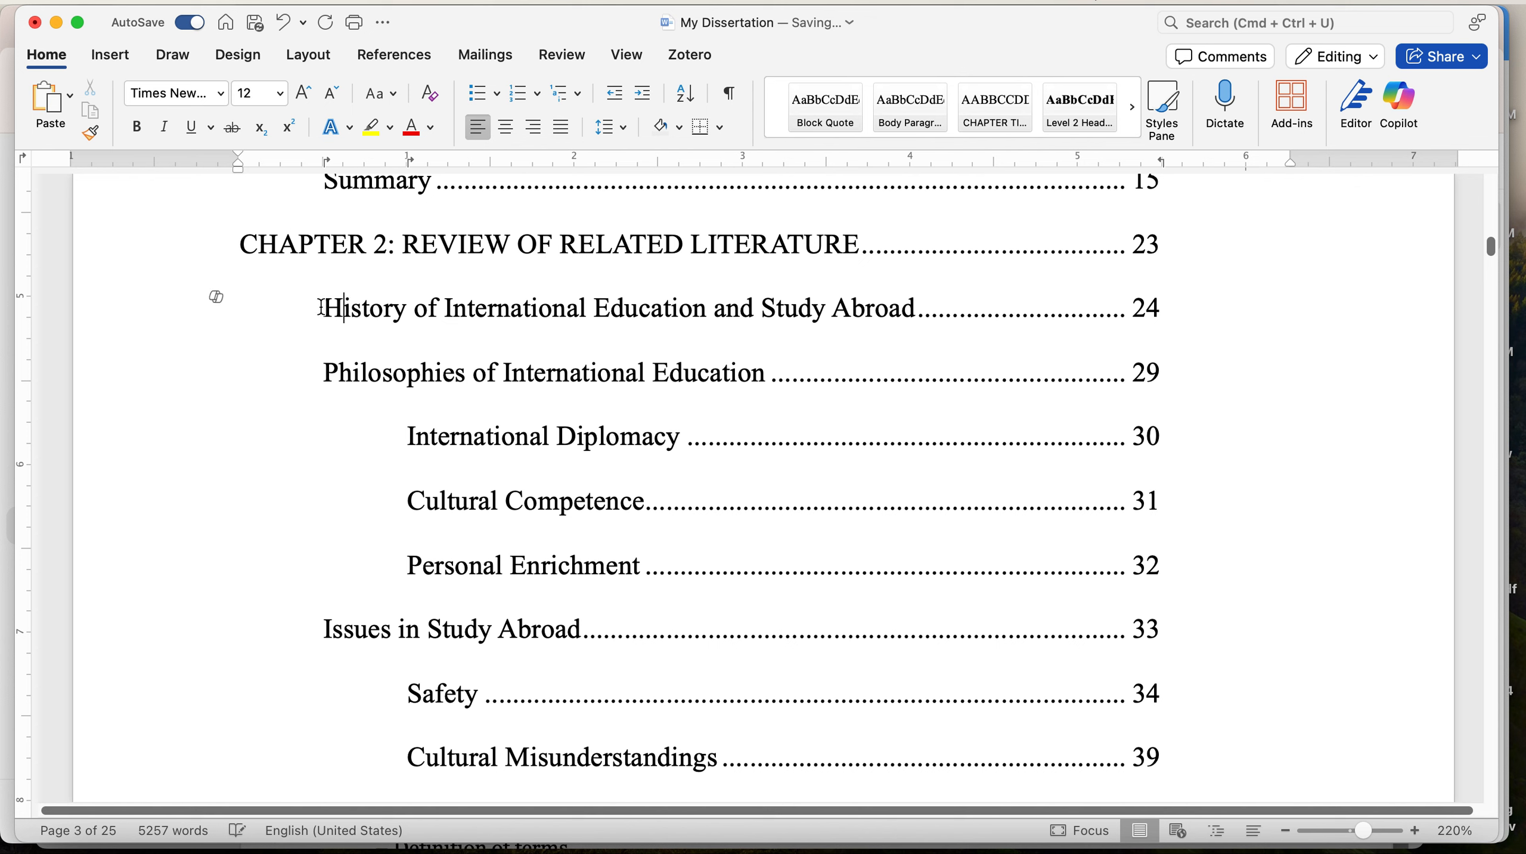
{"action": "left_click_drag", "start_coordinate": [328, 306], "coordinate": [693, 392]}
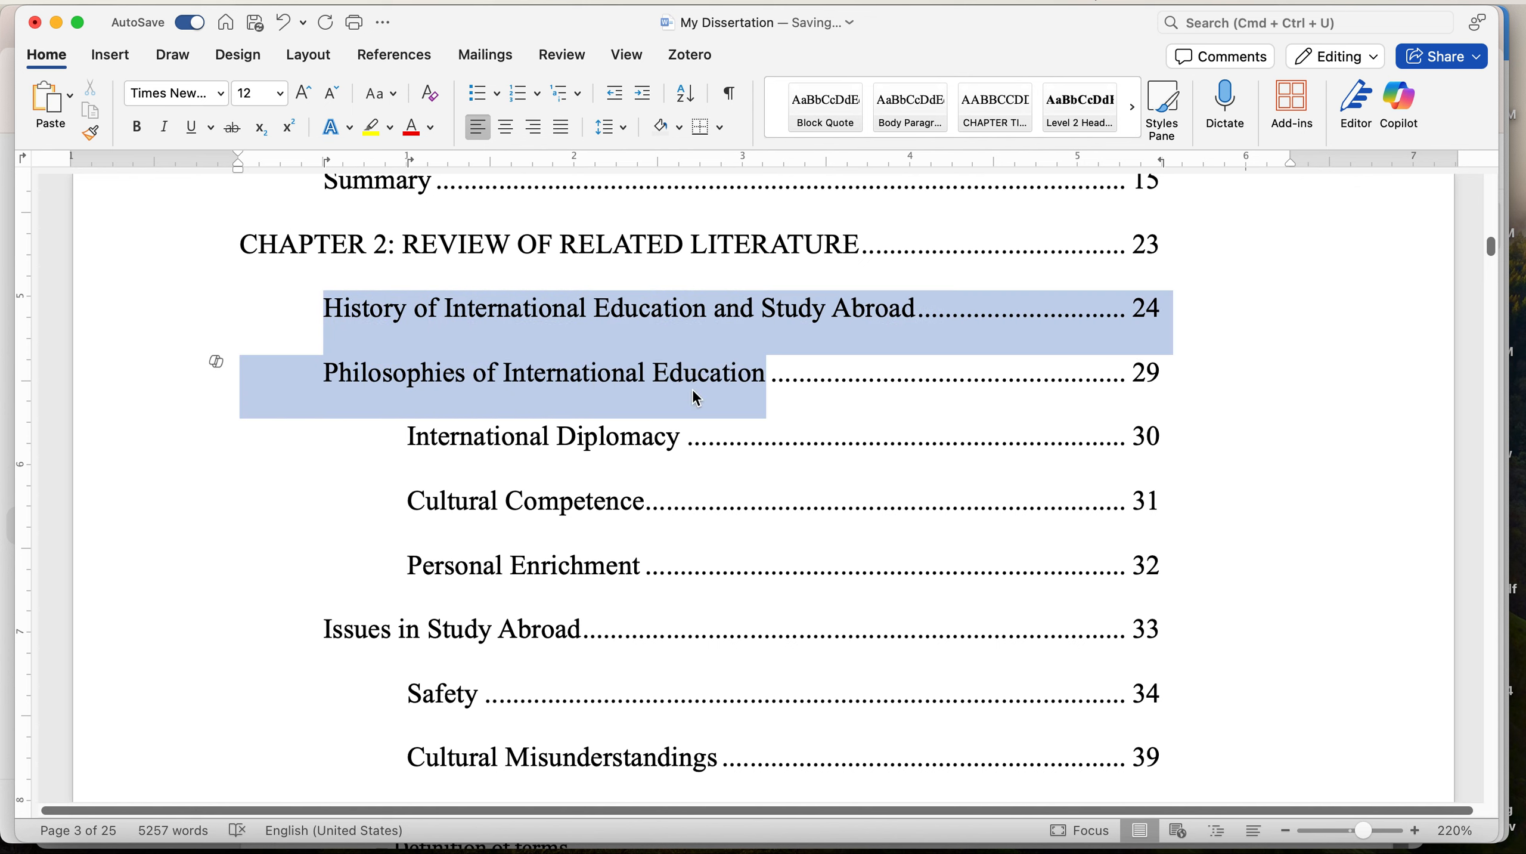
{"action": "left_click", "coordinate": [809, 367]}
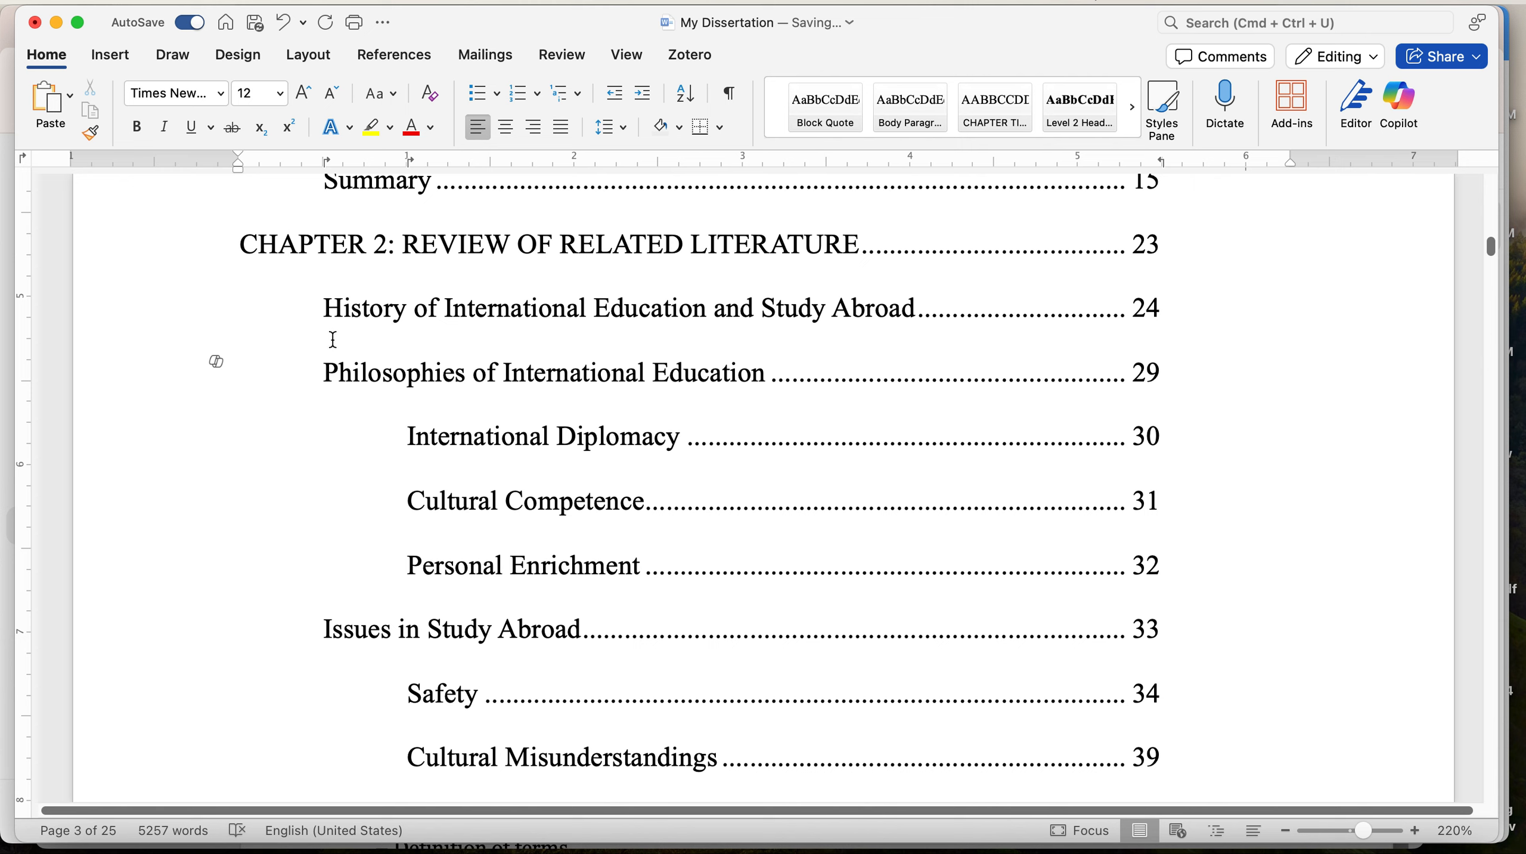
{"action": "left_click", "coordinate": [412, 435]}
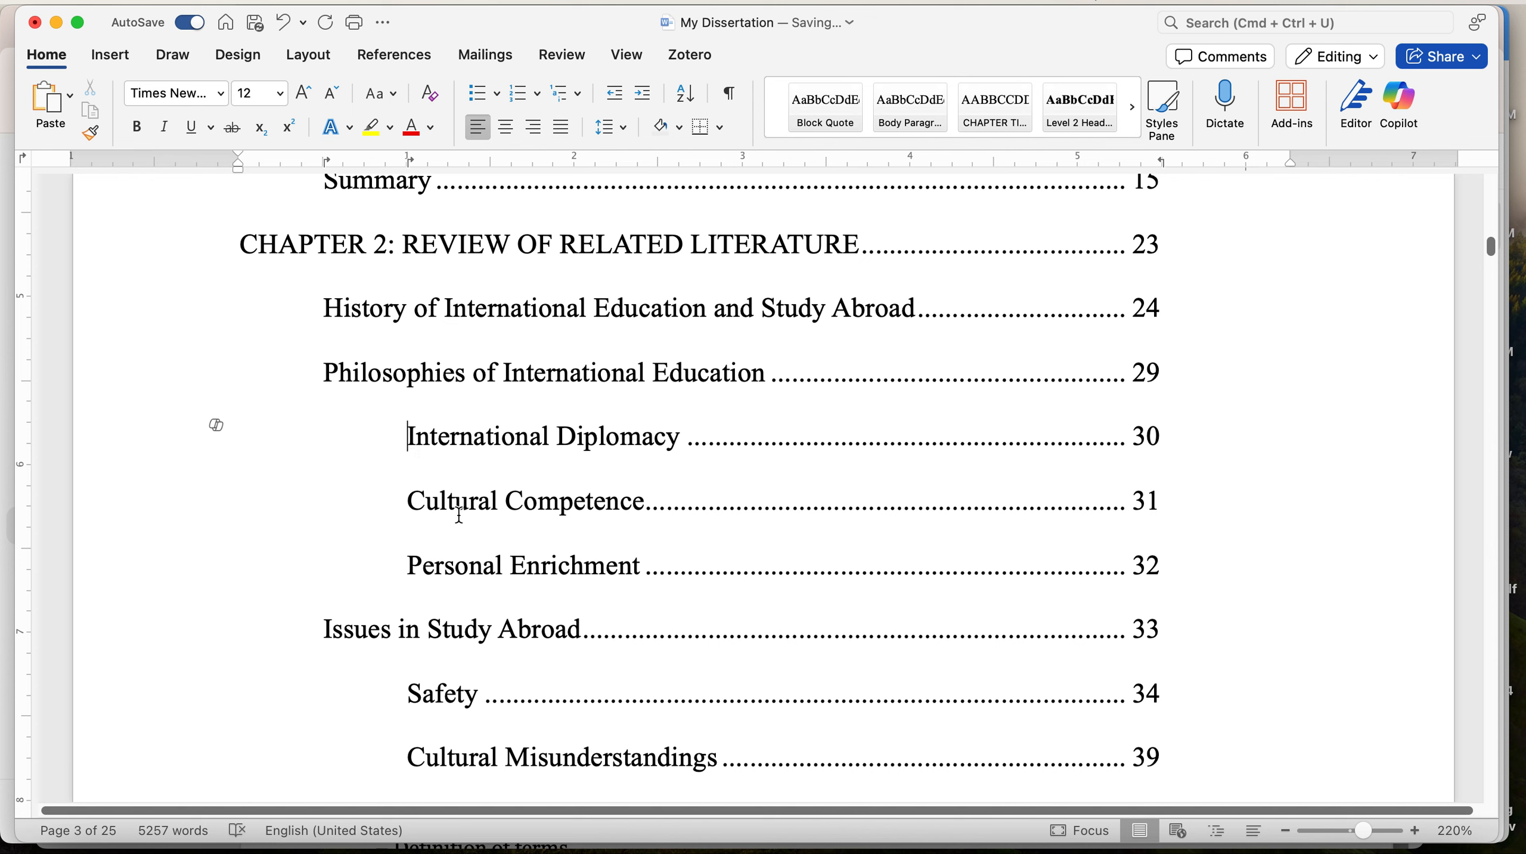
{"action": "left_click", "coordinate": [1170, 561], "text": "shift"}
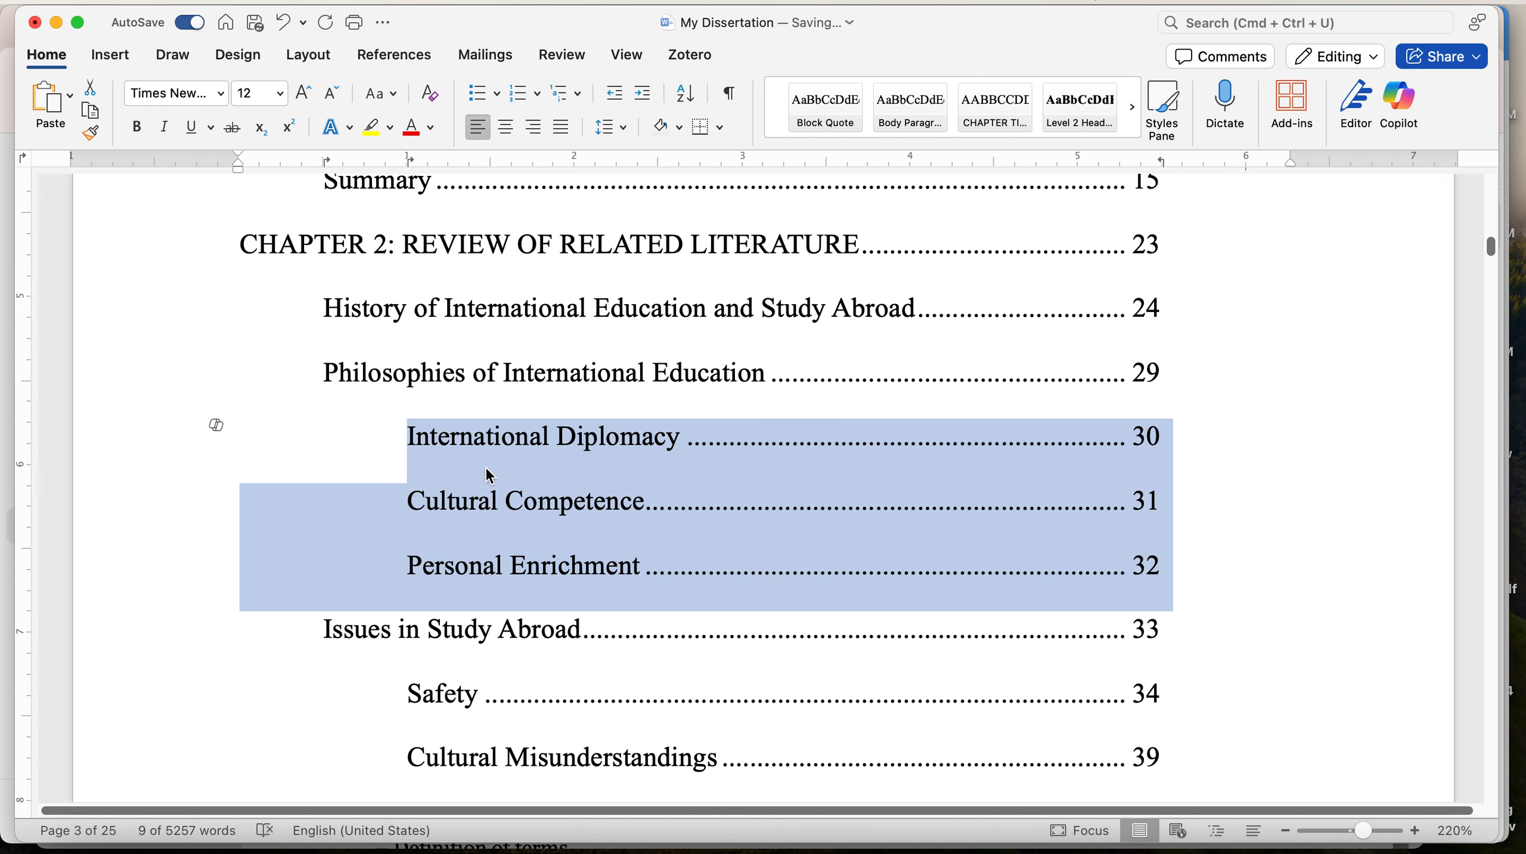
{"action": "key", "text": "BackSpace"}
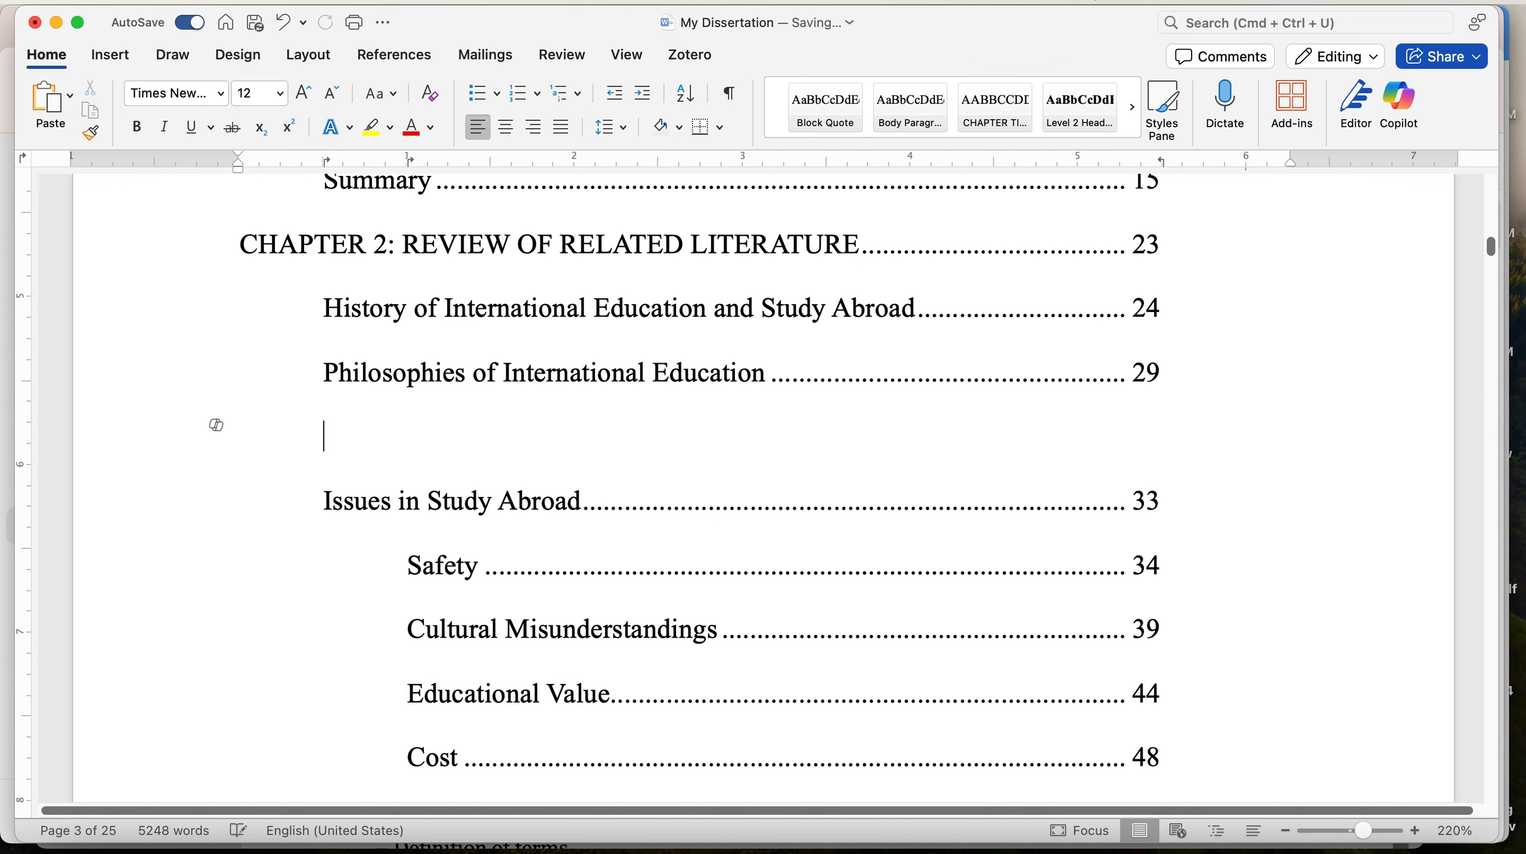
{"action": "key", "text": "BackSpace"}
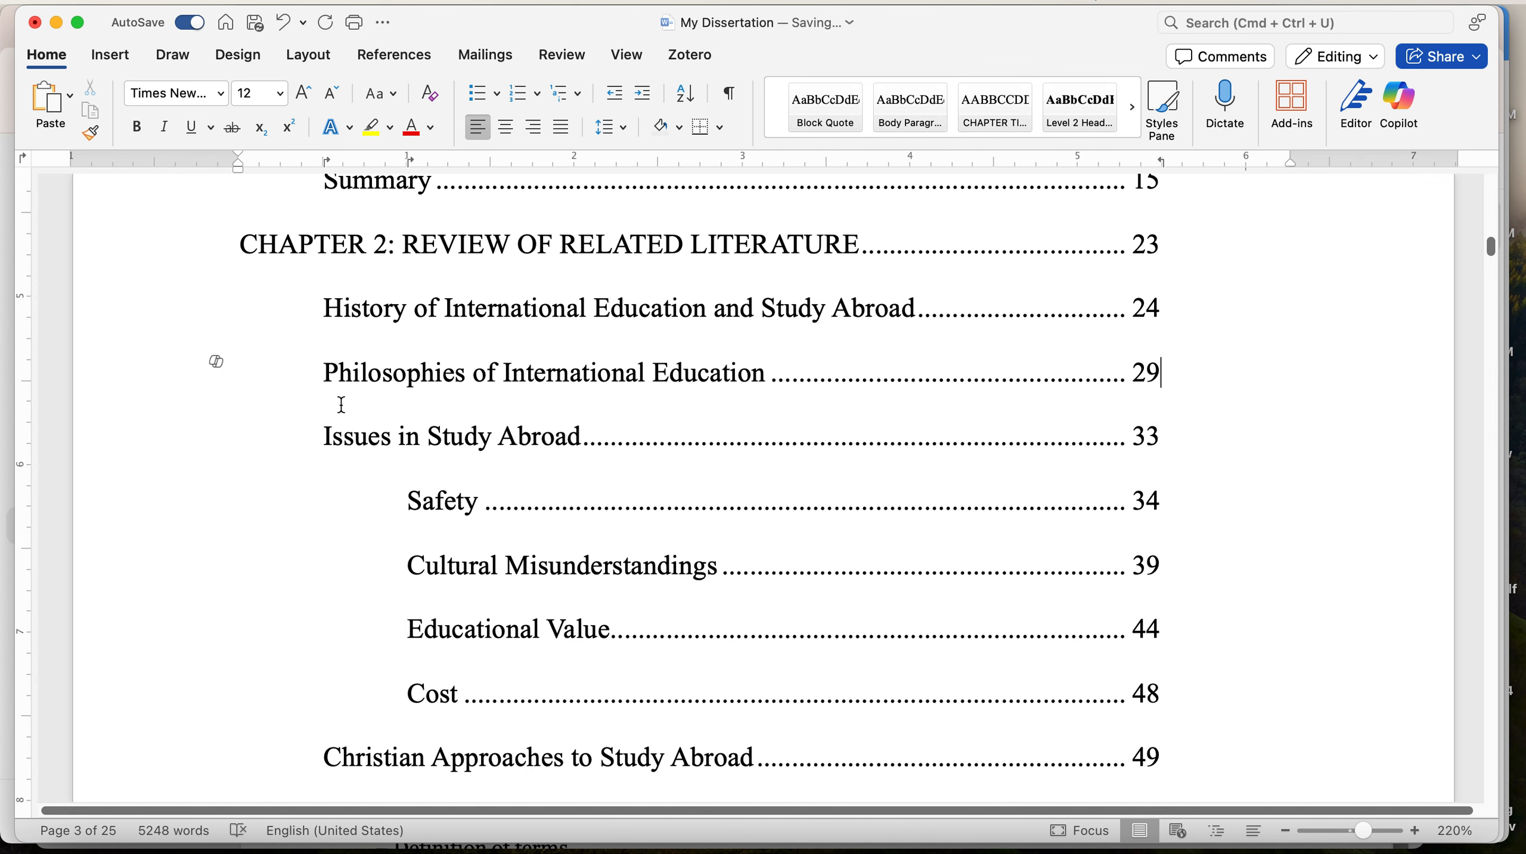
Delete the four subentries from Safety to Cost under "Issues in Study Abroad", including the leftover blank line
{"action": "left_click_drag", "start_coordinate": [1176, 696], "coordinate": [433, 505]}
{"action": "key", "text": "BackSpace"}
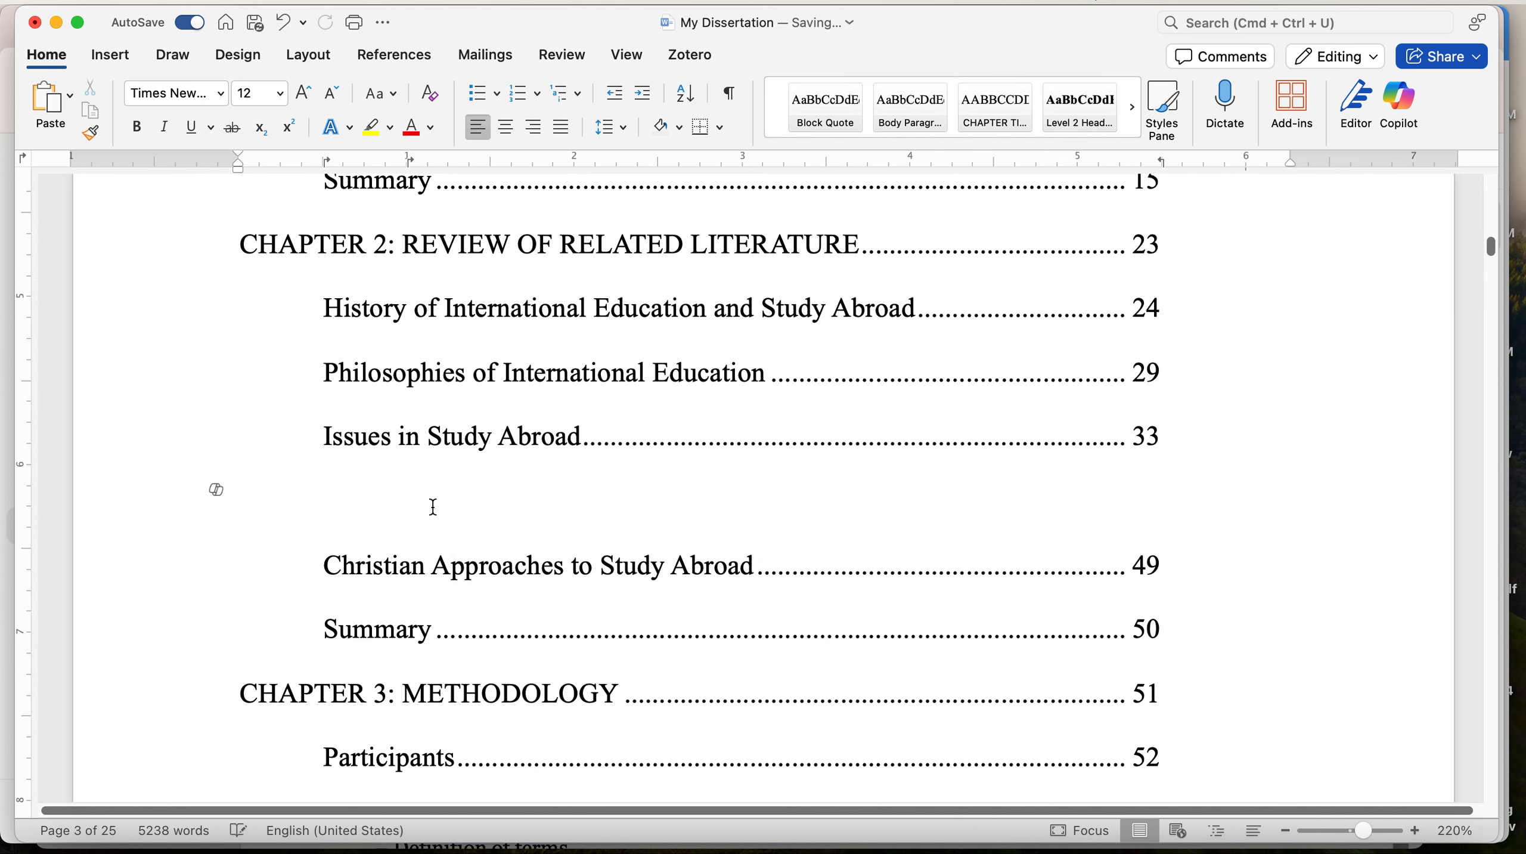
{"action": "key", "text": "BackSpace"}
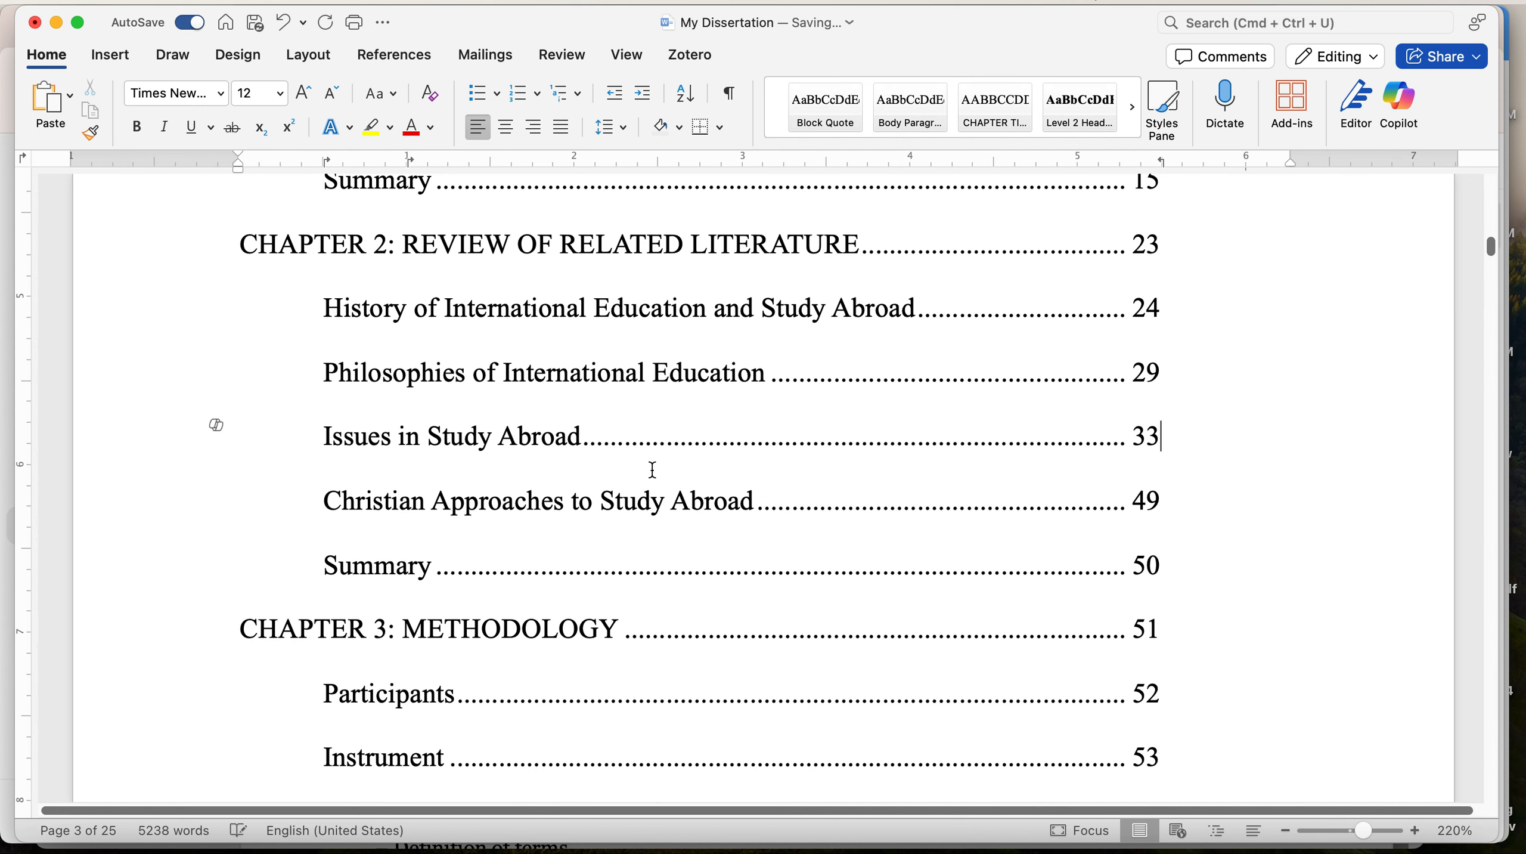
Delete both "Subcategory of Results" entries under "Category One of Results" in Chapter 4, including the leftover blank line
{"action": "scroll", "coordinate": [606, 483], "scroll_direction": "down", "scroll_amount": 10}
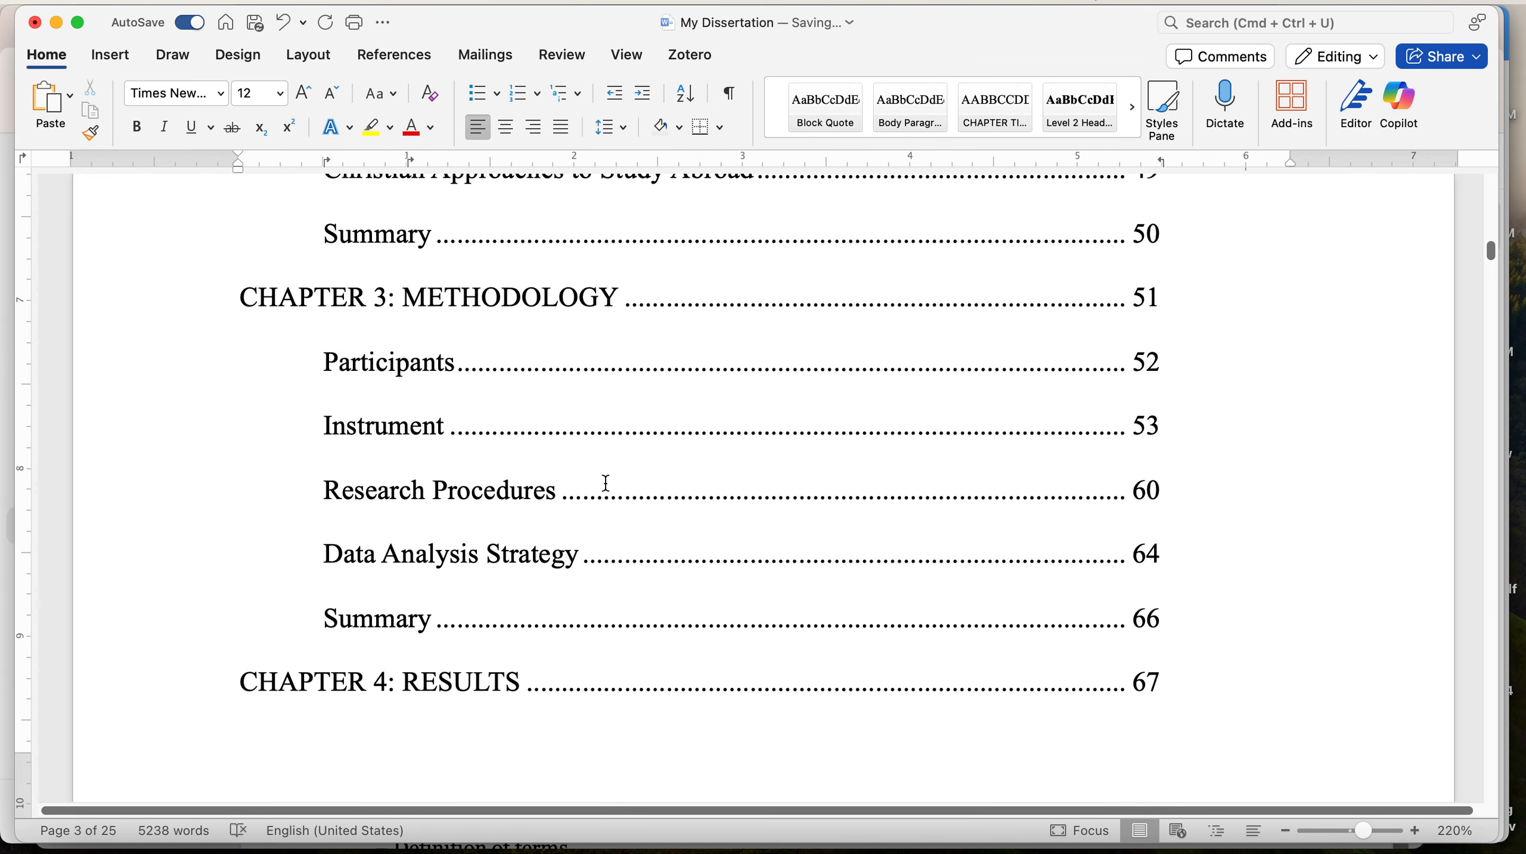
{"action": "scroll", "coordinate": [606, 483], "scroll_direction": "down", "scroll_amount": 10}
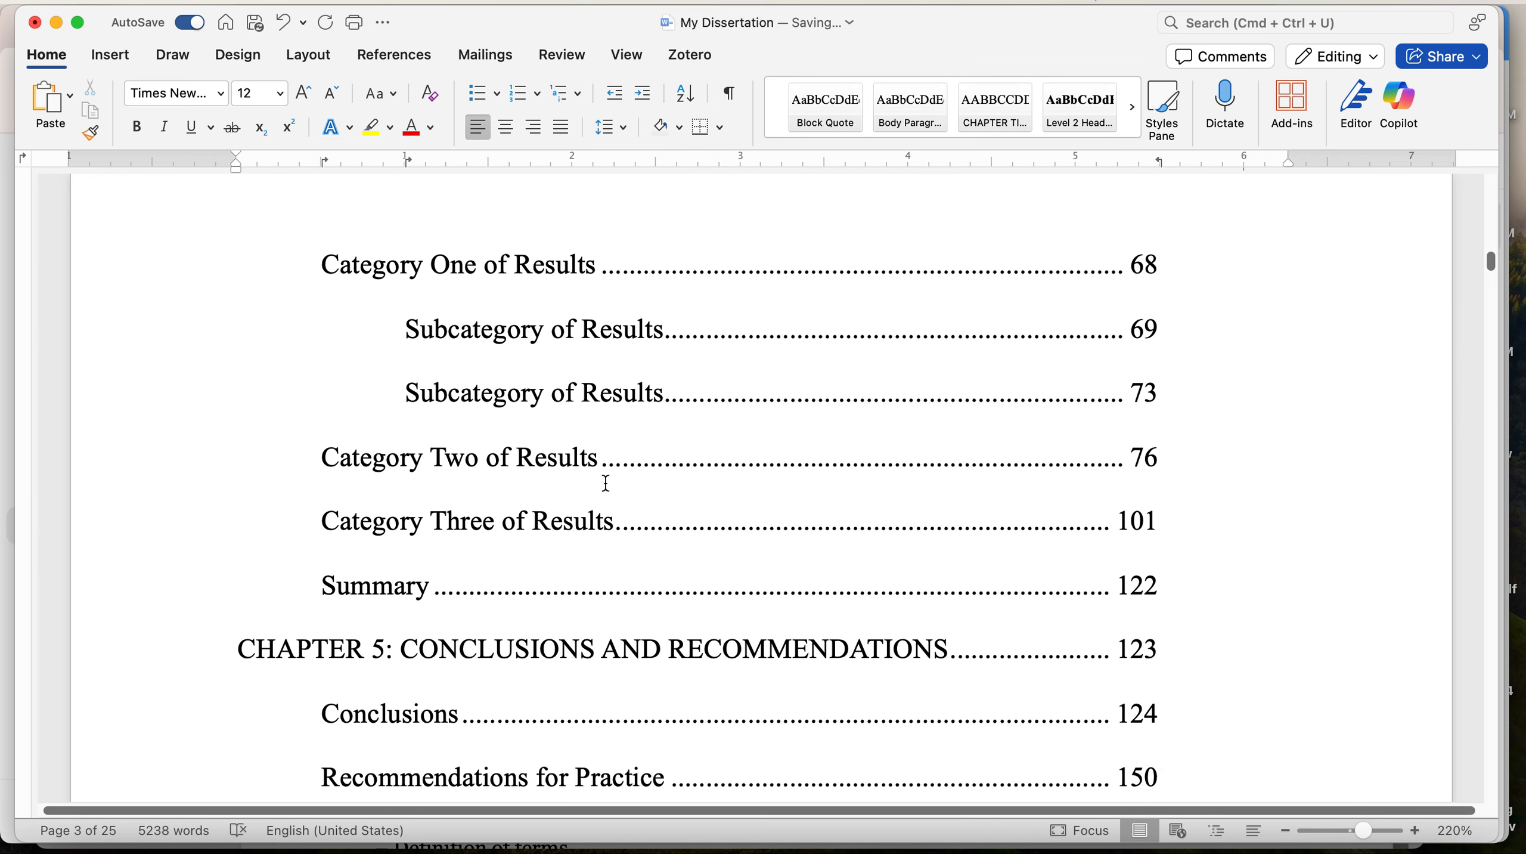
{"action": "left_click_drag", "start_coordinate": [1080, 348], "coordinate": [419, 306]}
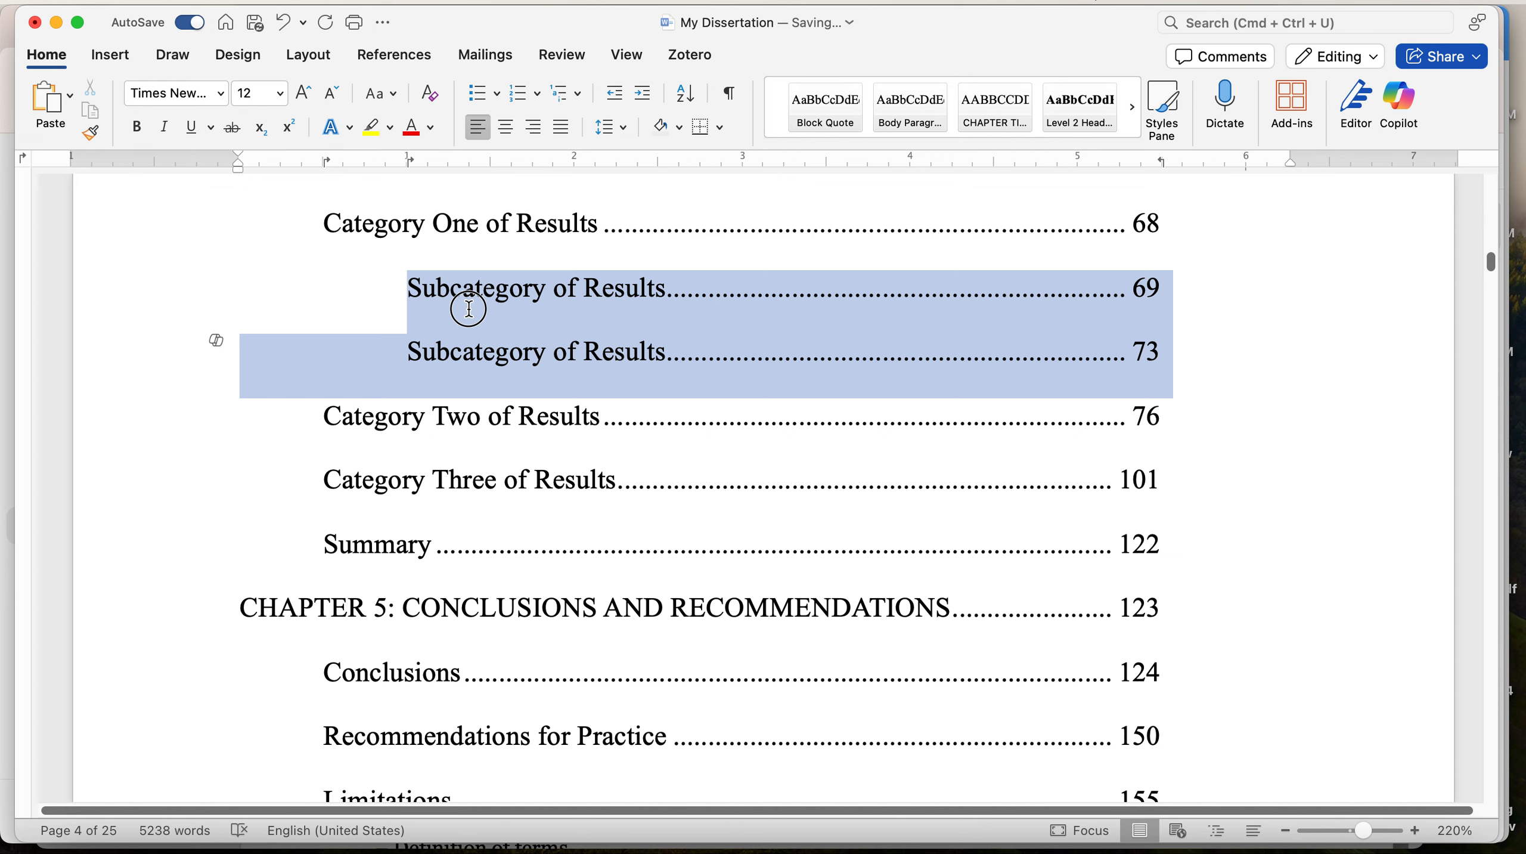
{"action": "key", "text": "BackSpace"}
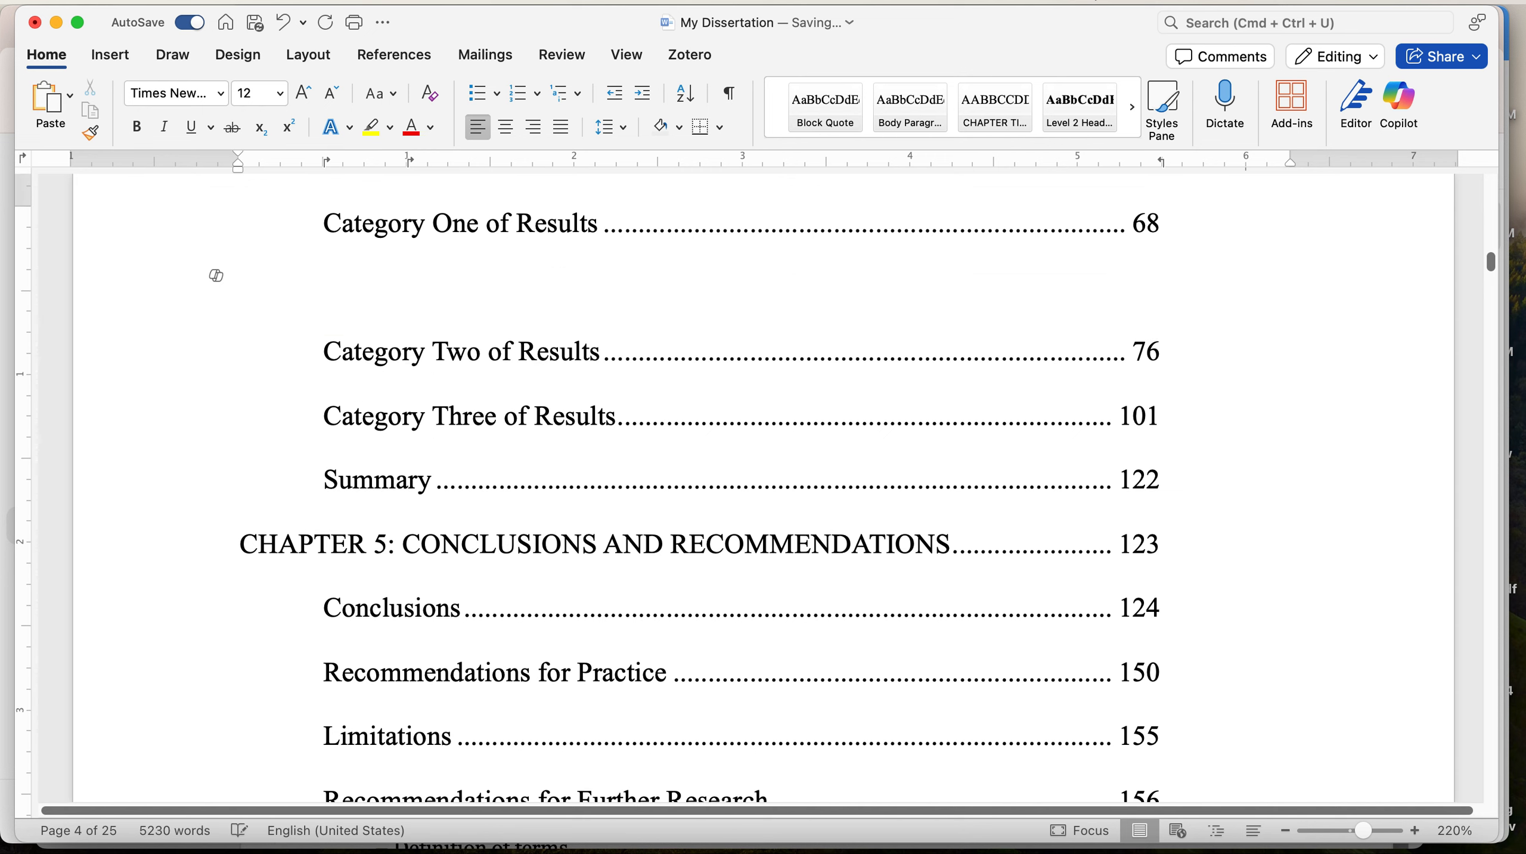
{"action": "key", "text": "BackSpace"}
Review the rest of the table of contents and the list of figures up to the start of Chapter 1
{"action": "scroll", "coordinate": [662, 687], "scroll_direction": "down", "scroll_amount": 20}
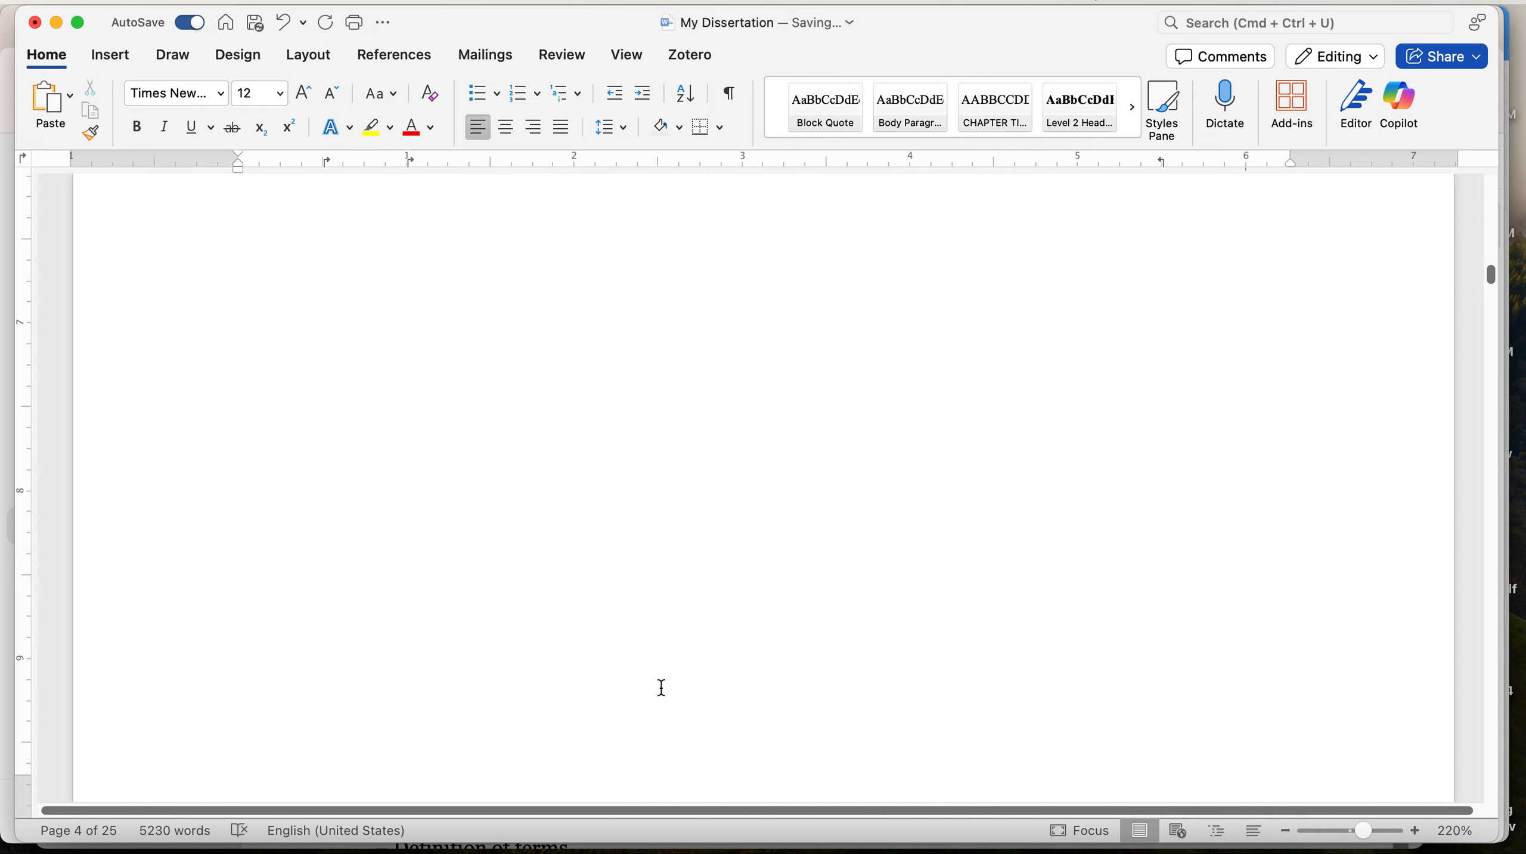
{"action": "scroll", "coordinate": [662, 687], "scroll_direction": "down", "scroll_amount": 15}
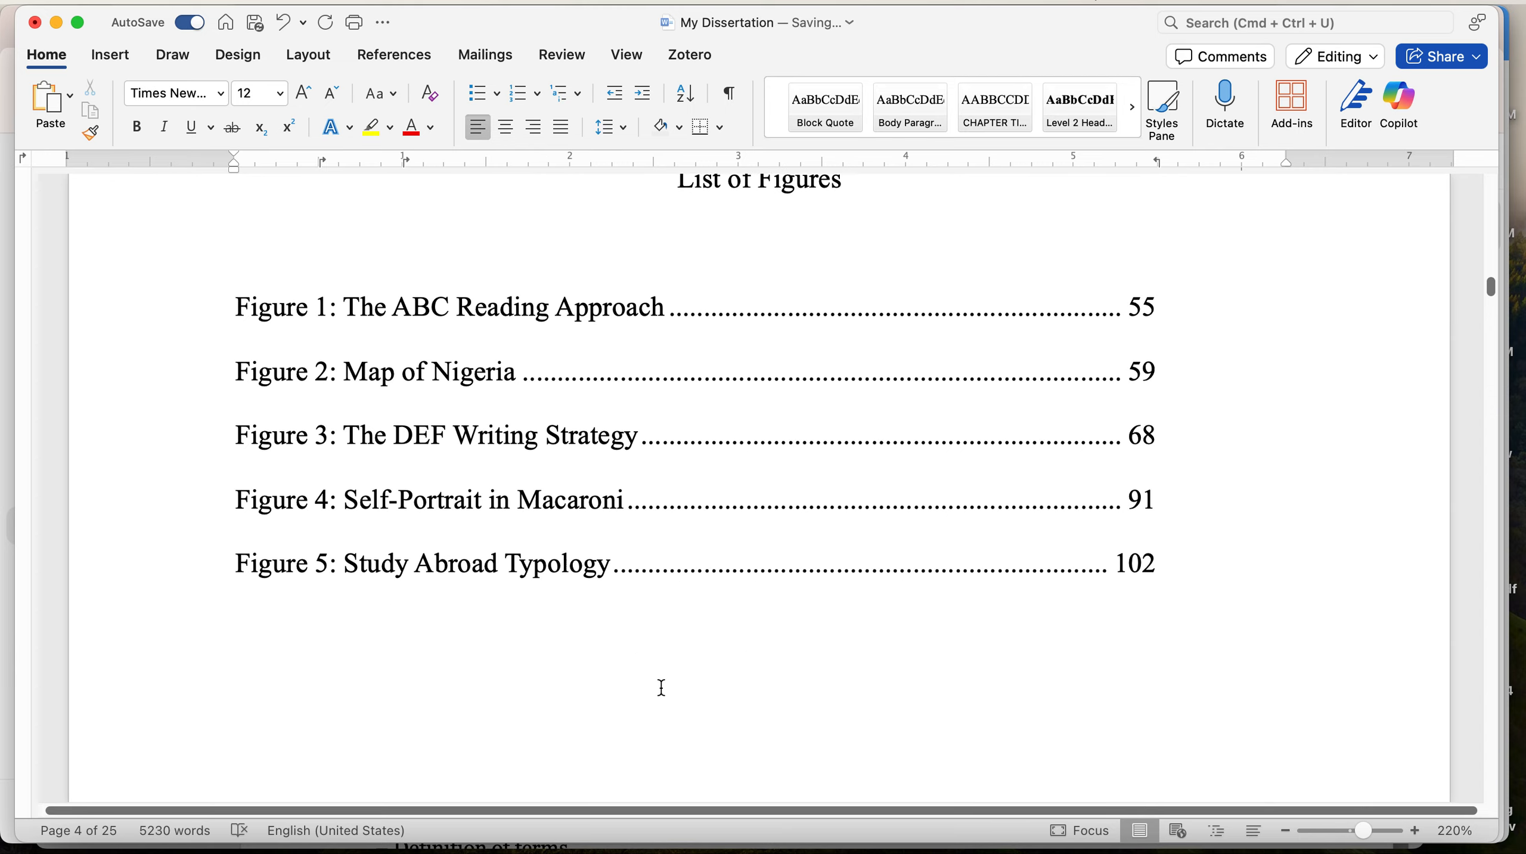
{"action": "scroll", "coordinate": [662, 687], "scroll_direction": "down", "scroll_amount": 3}
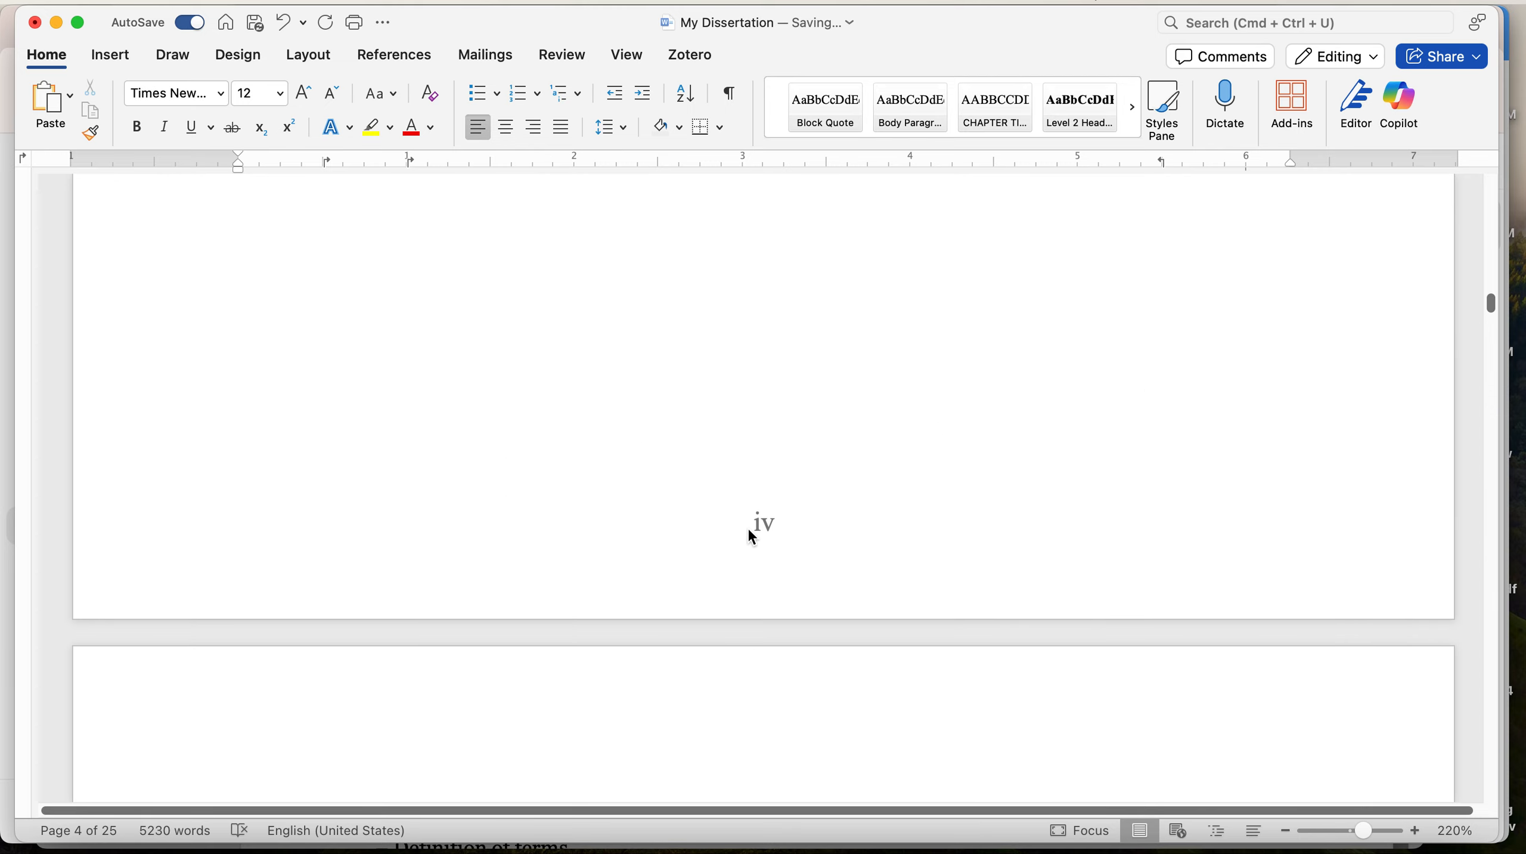
{"action": "scroll", "coordinate": [750, 528], "scroll_direction": "down", "scroll_amount": 15}
{"action": "scroll", "coordinate": [750, 529], "scroll_direction": "down", "scroll_amount": 20}
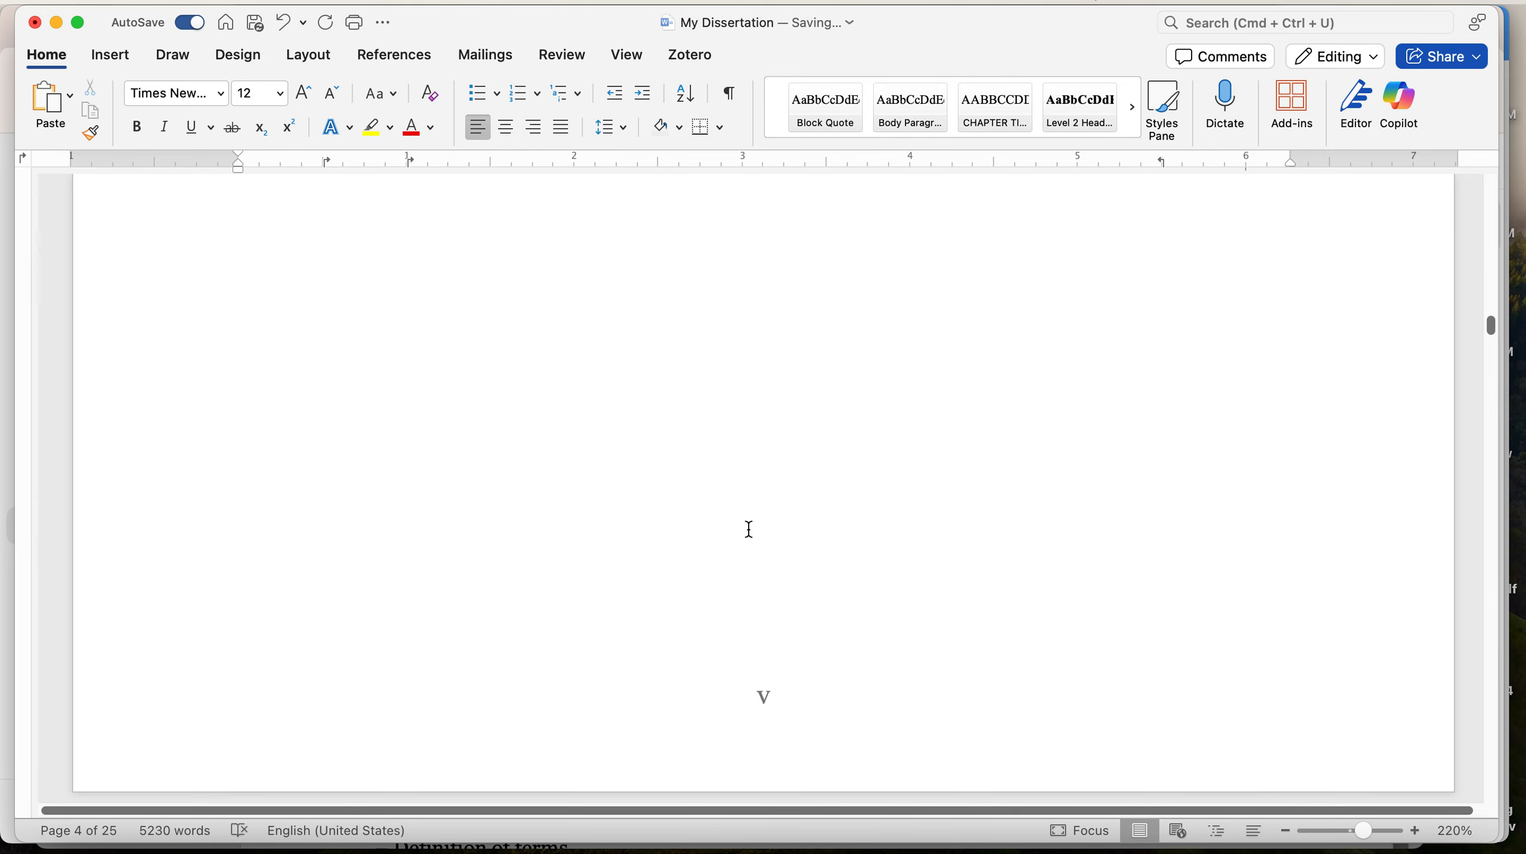
{"action": "scroll", "coordinate": [749, 528], "scroll_direction": "up", "scroll_amount": 8}
{"action": "scroll", "coordinate": [750, 529], "scroll_direction": "down", "scroll_amount": 8}
{"action": "scroll", "coordinate": [750, 528], "scroll_direction": "down", "scroll_amount": 2}
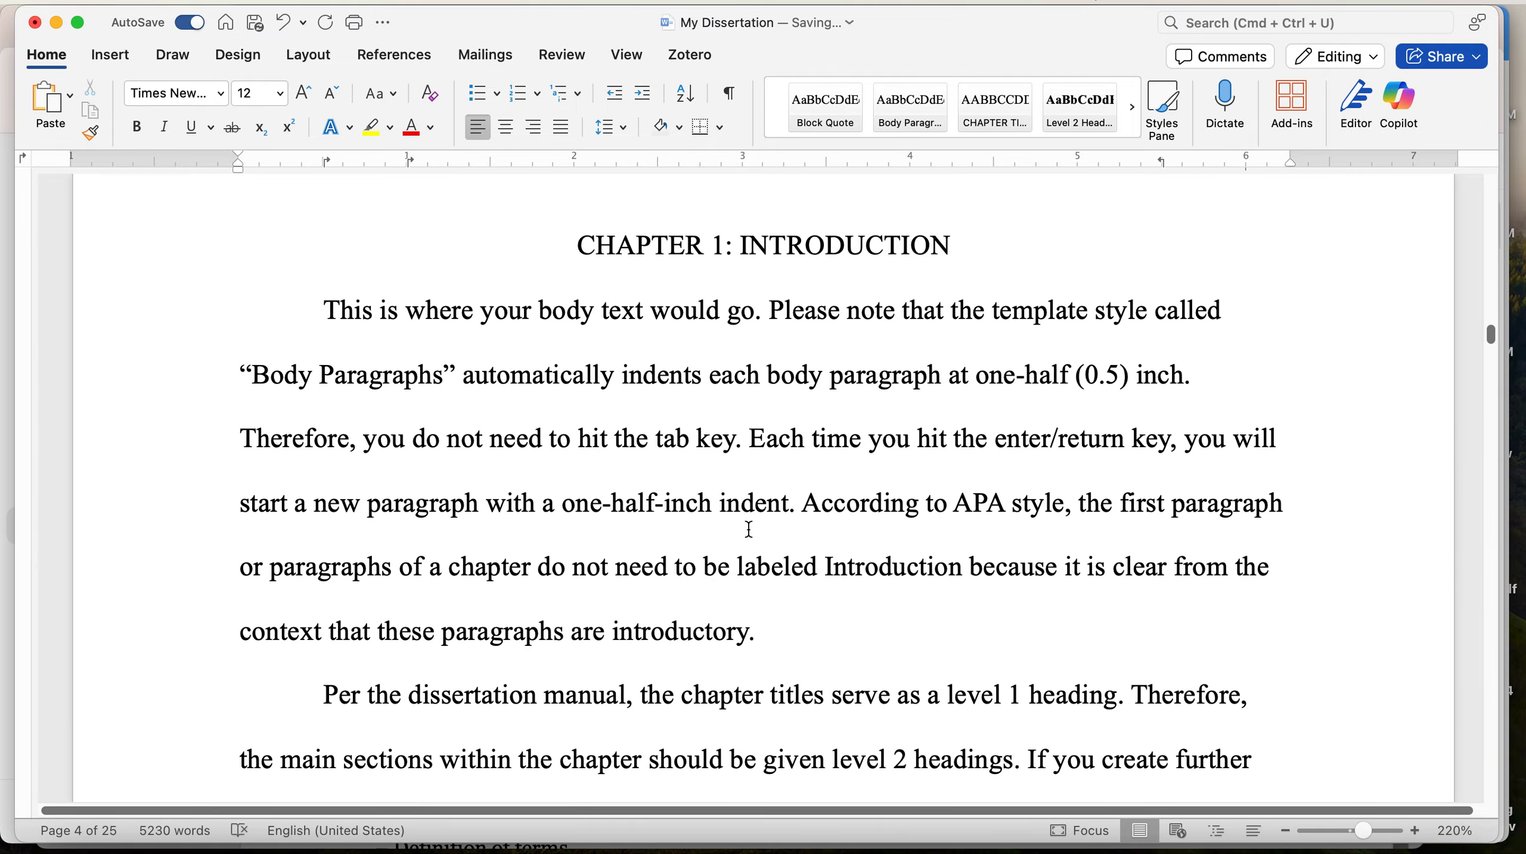
Look through the Chapter 1 sample text, from its heading-level and block-quote guidance to the end of the chapter
{"action": "scroll", "coordinate": [750, 529], "scroll_direction": "down", "scroll_amount": 15}
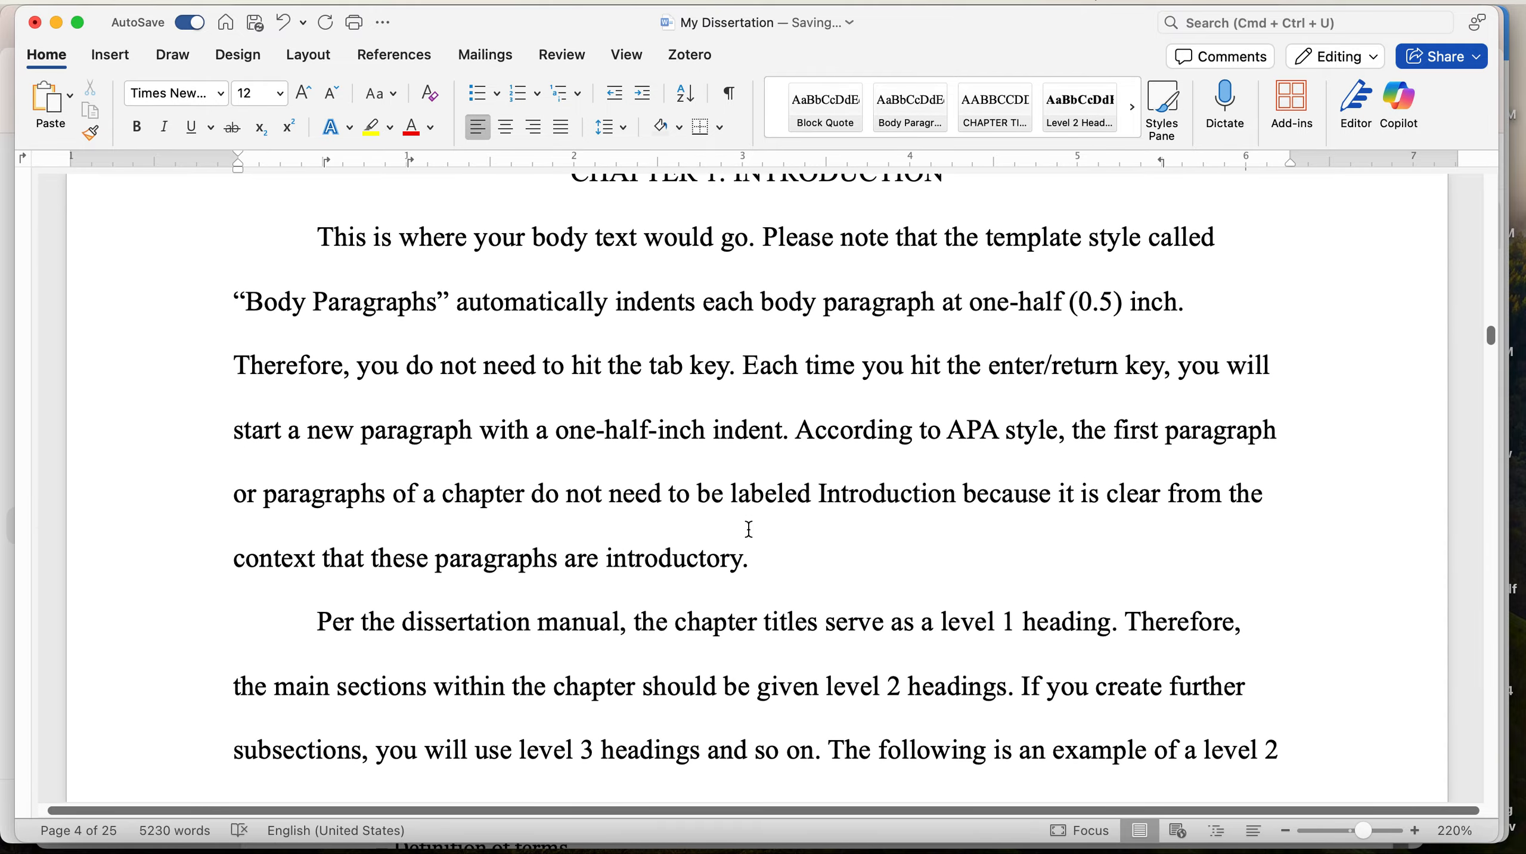
{"action": "scroll", "coordinate": [748, 528], "scroll_direction": "down", "scroll_amount": 20}
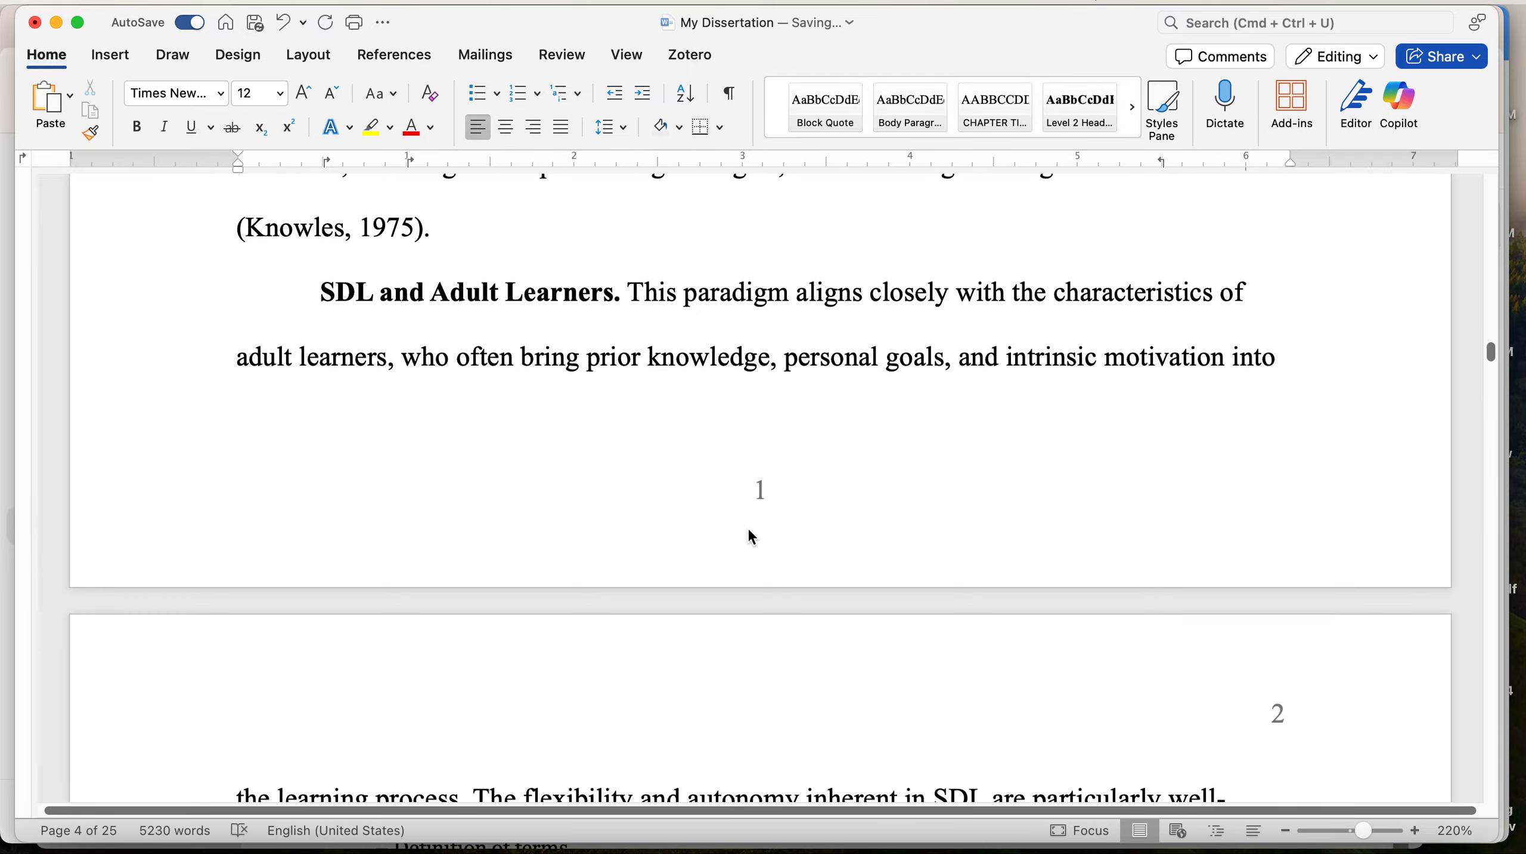
{"action": "scroll", "coordinate": [748, 529], "scroll_direction": "down", "scroll_amount": 20}
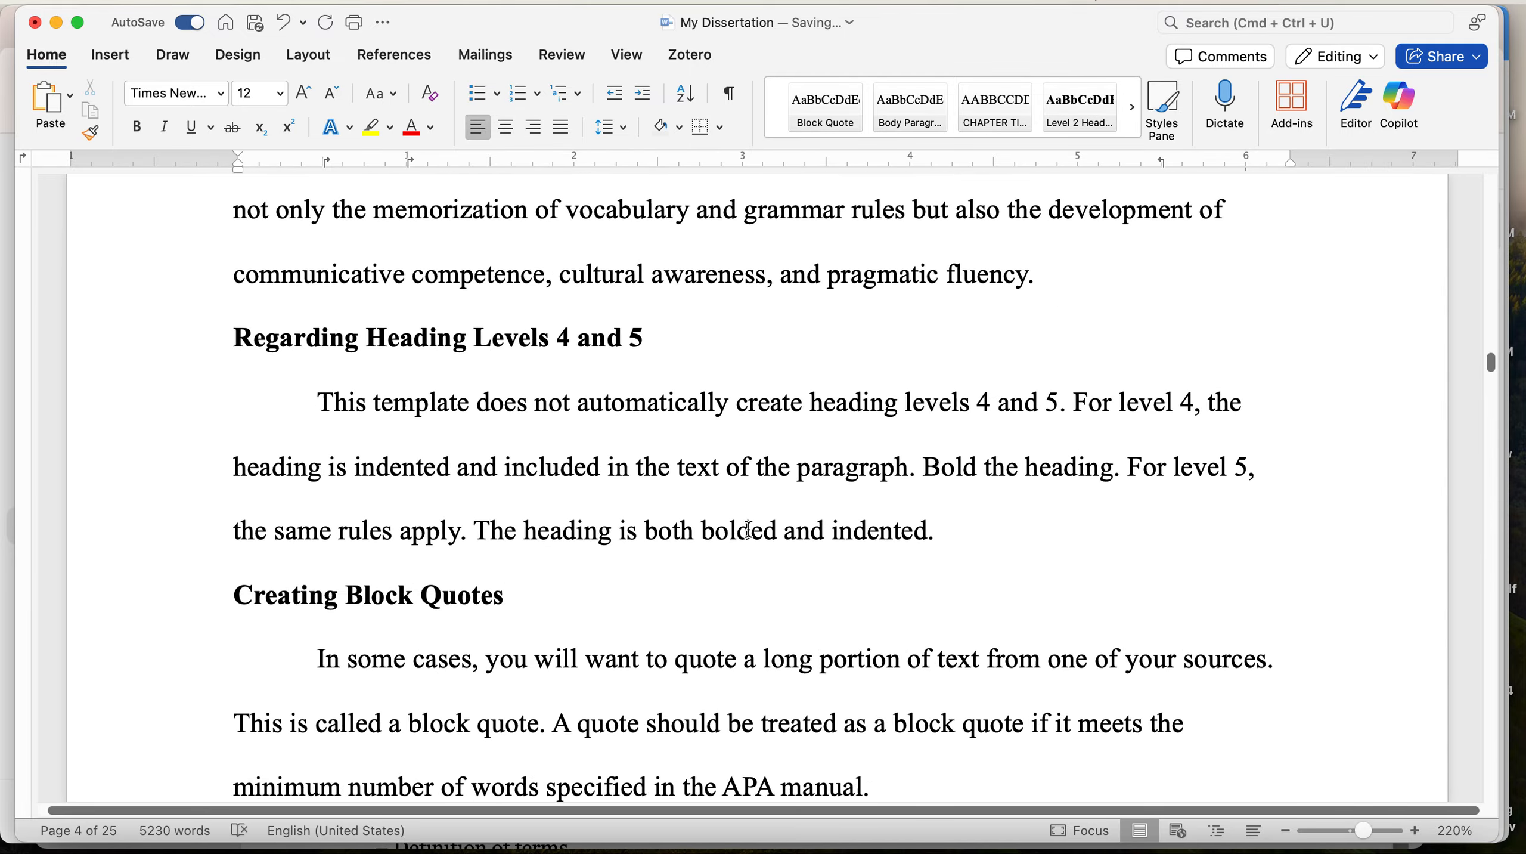
{"action": "scroll", "coordinate": [748, 529], "scroll_direction": "down", "scroll_amount": 20}
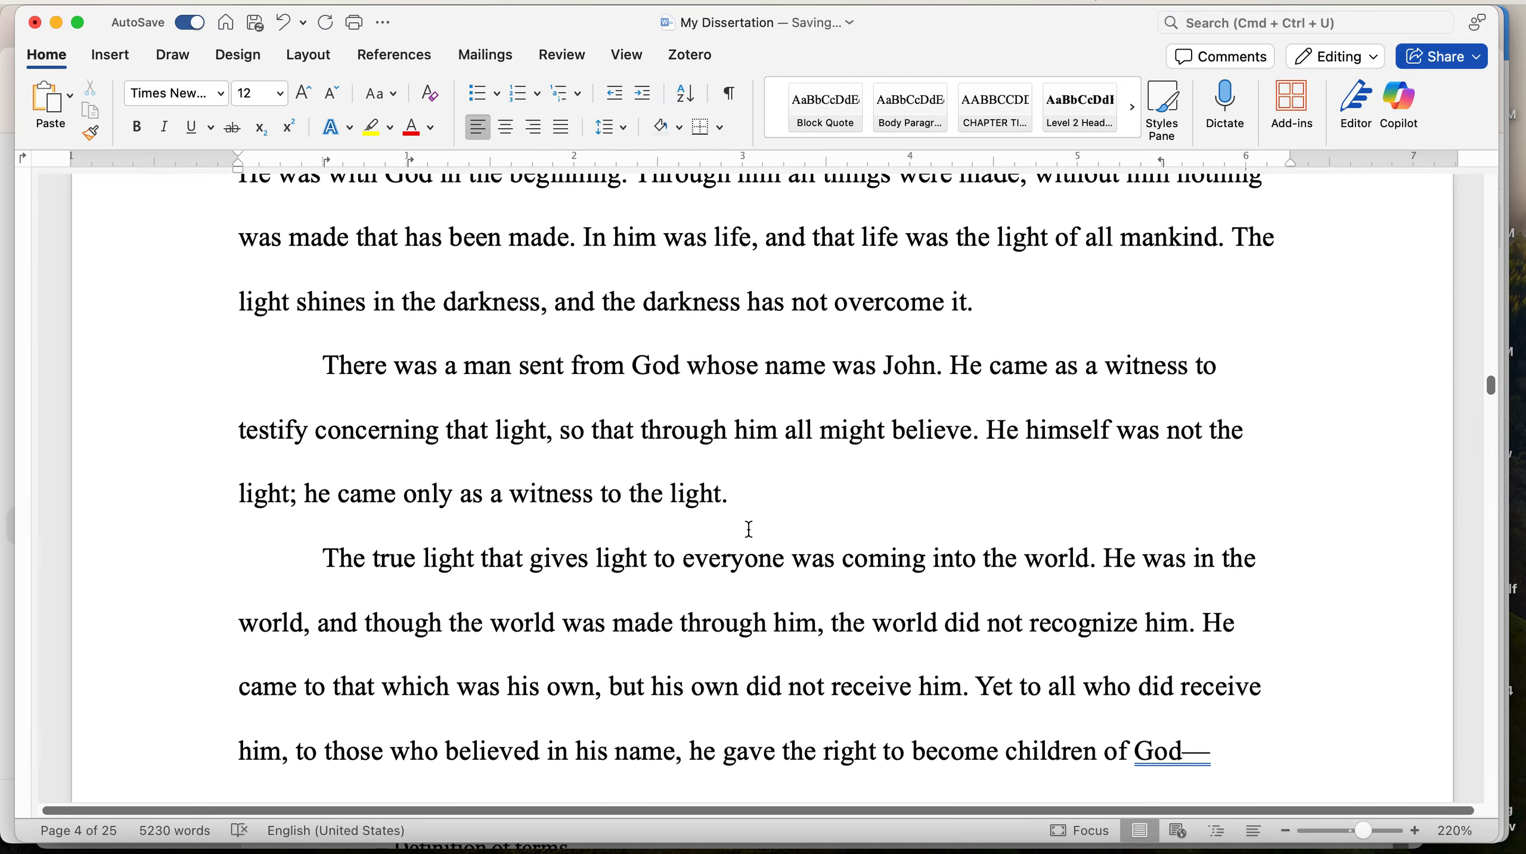
{"action": "scroll", "coordinate": [749, 529], "scroll_direction": "down", "scroll_amount": 20}
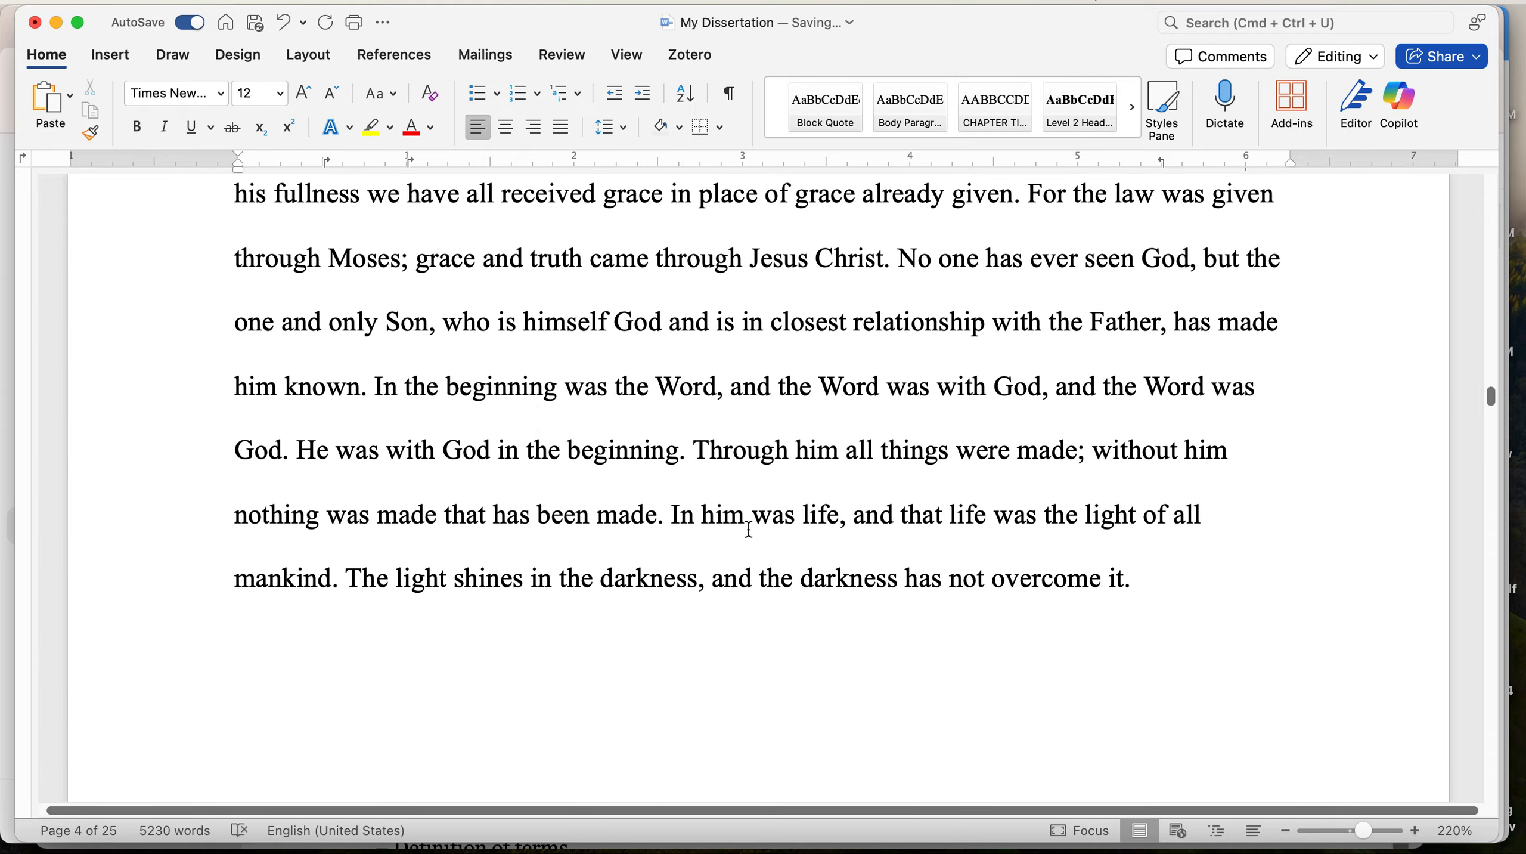
{"action": "scroll", "coordinate": [748, 528], "scroll_direction": "down", "scroll_amount": 20}
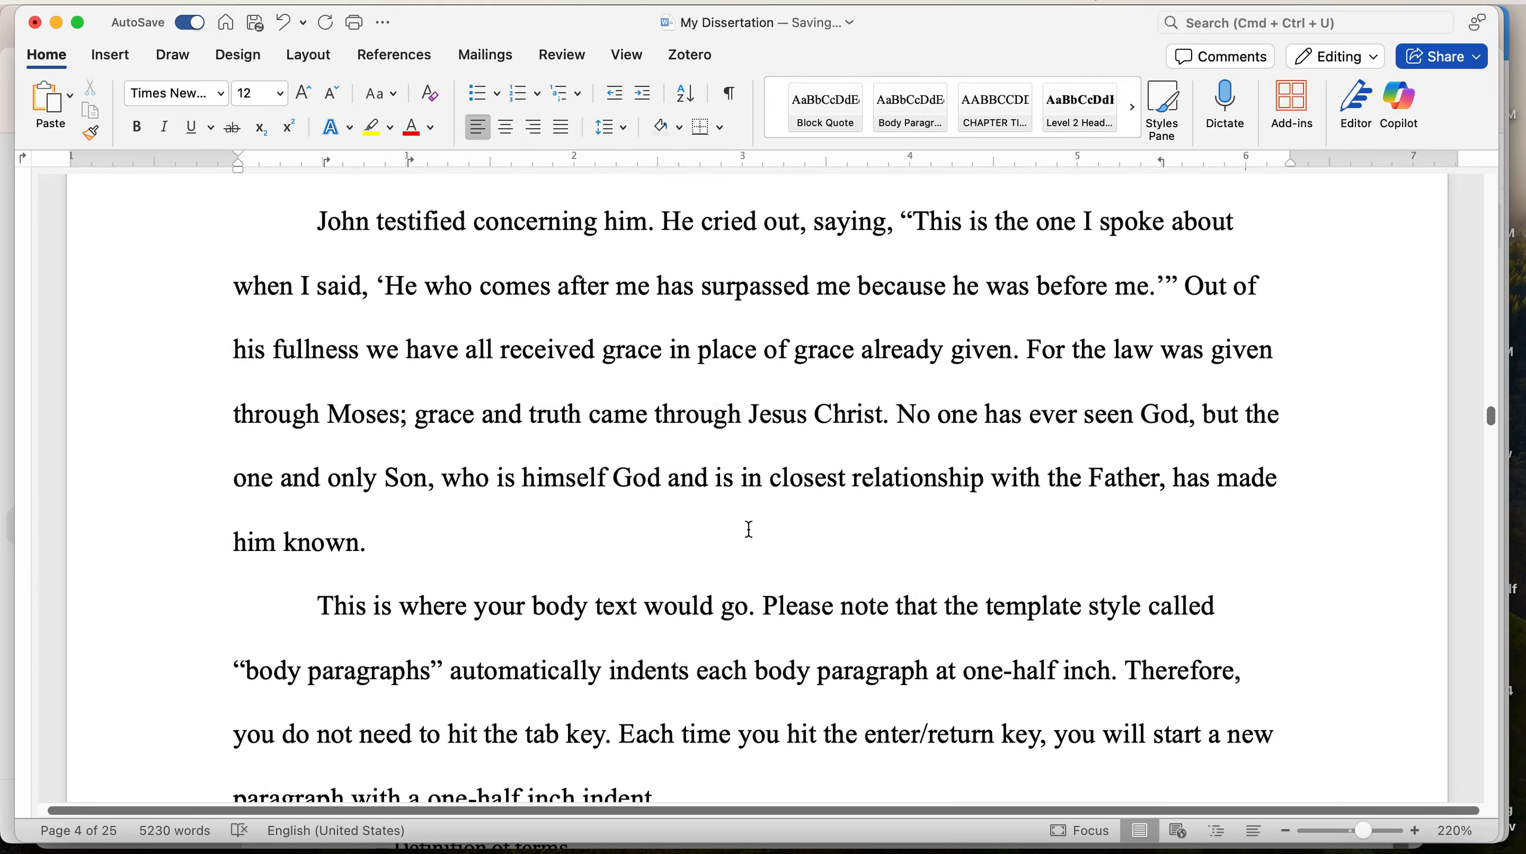
{"action": "scroll", "coordinate": [749, 529], "scroll_direction": "down", "scroll_amount": 20}
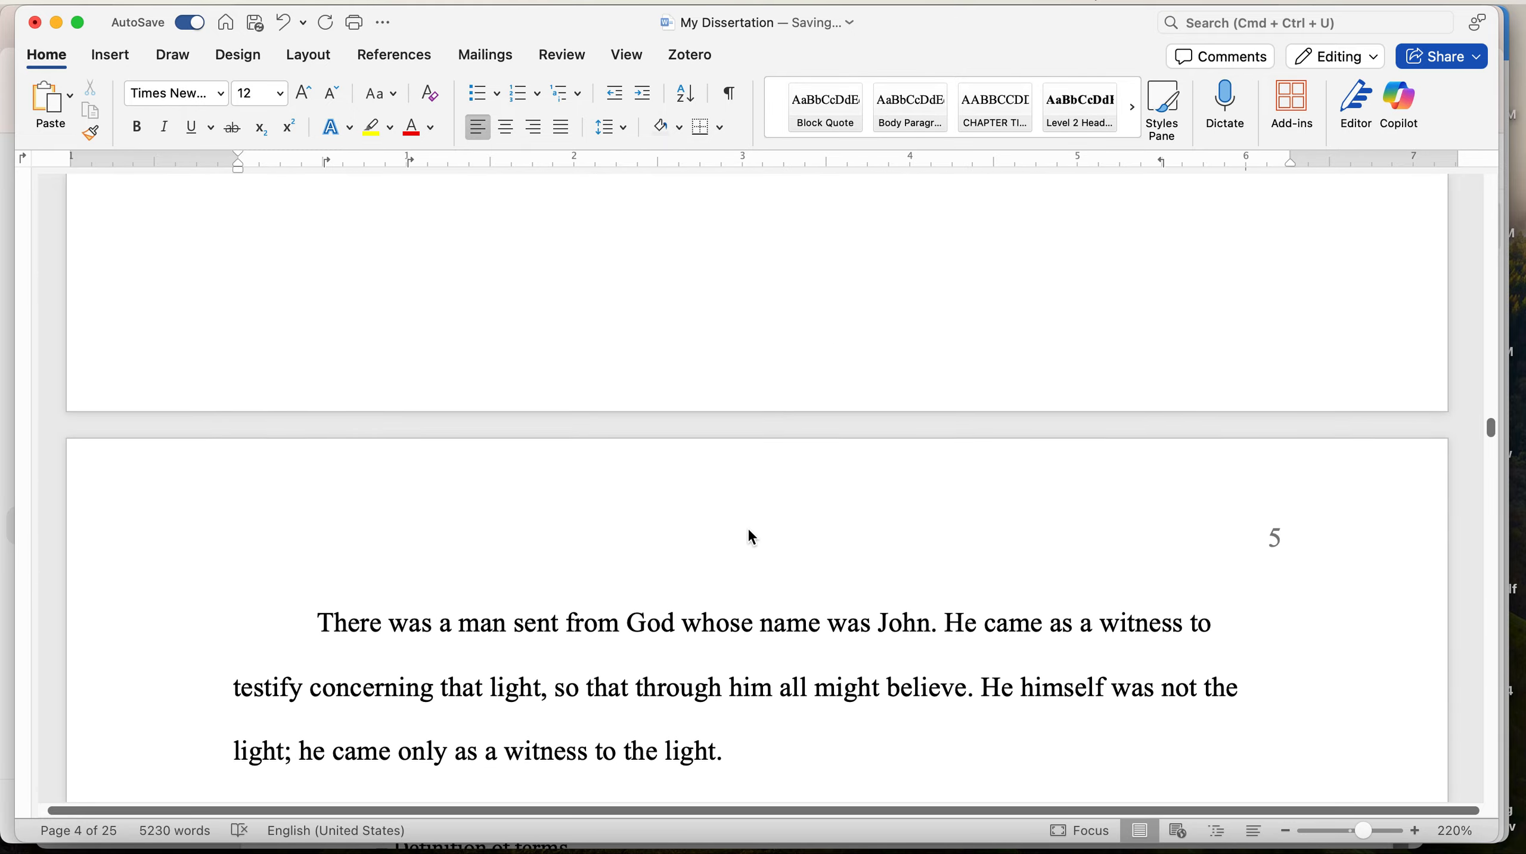
{"action": "scroll", "coordinate": [749, 528], "scroll_direction": "down", "scroll_amount": 20}
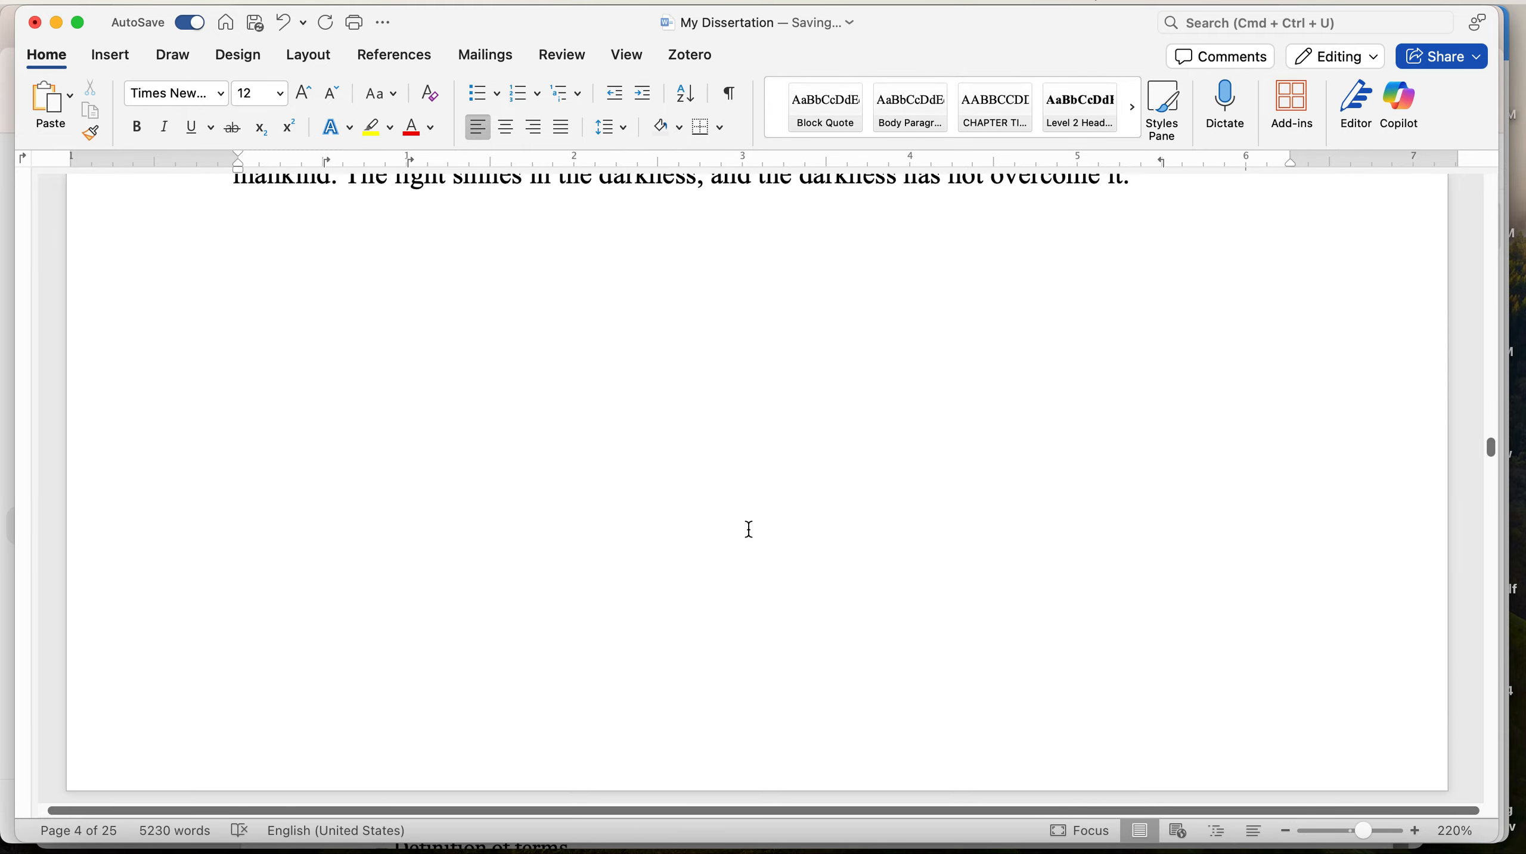
{"action": "scroll", "coordinate": [749, 529], "scroll_direction": "down", "scroll_amount": 20}
{"action": "scroll", "coordinate": [749, 529], "scroll_direction": "up", "scroll_amount": 10}
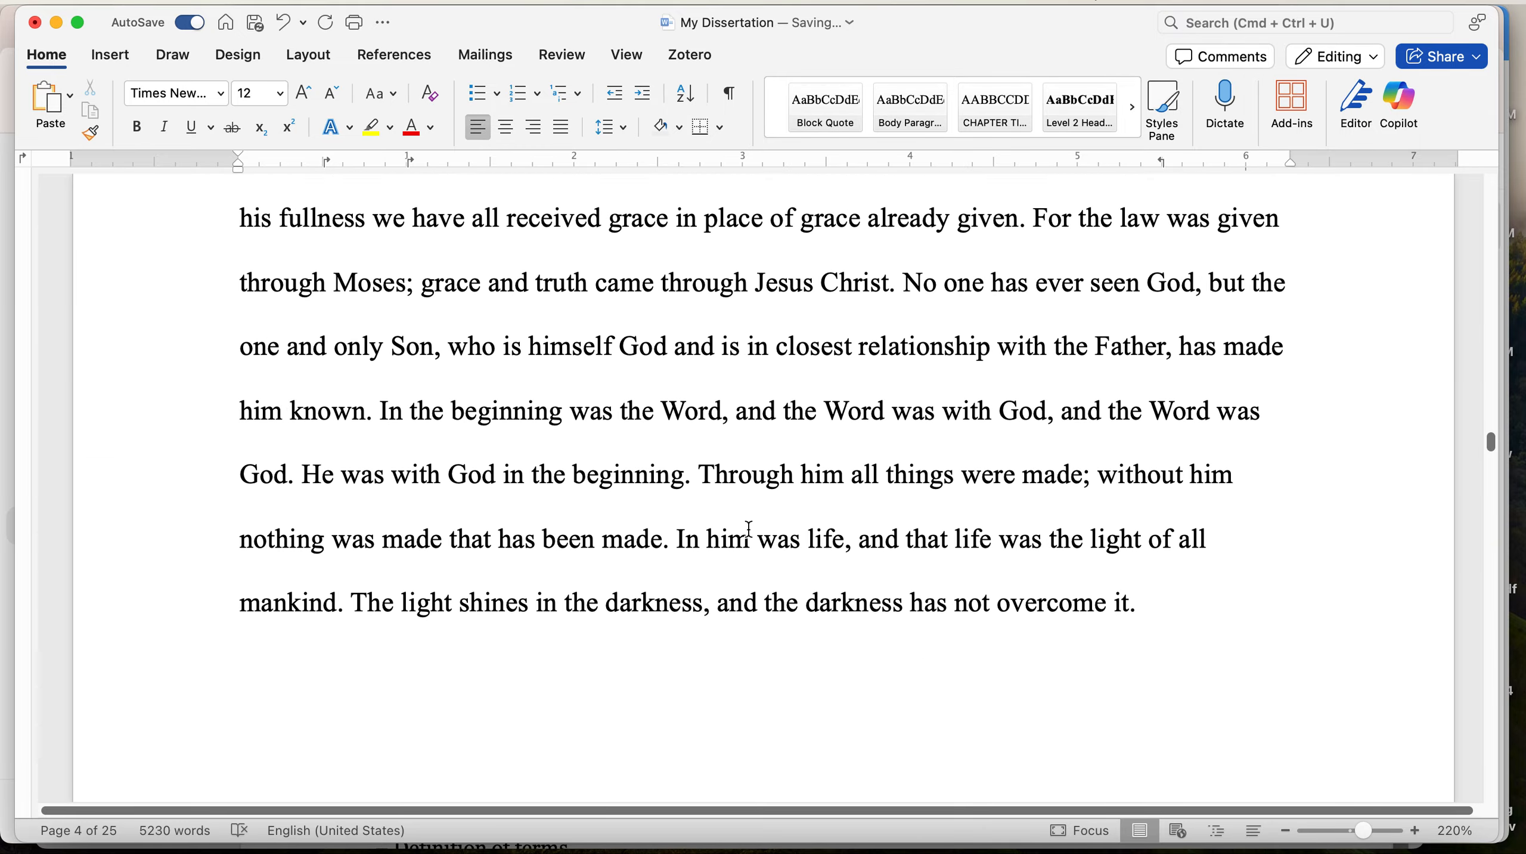
Try to delete the sample body text between the Chapter 1 and Chapter 2 headings, and undo the deletion
{"action": "left_click_drag", "start_coordinate": [1171, 641], "coordinate": [506, 277]}
{"action": "left_click_drag", "start_coordinate": [432, 165], "coordinate": [326, 445]}
{"action": "key", "text": "BackSpace"}
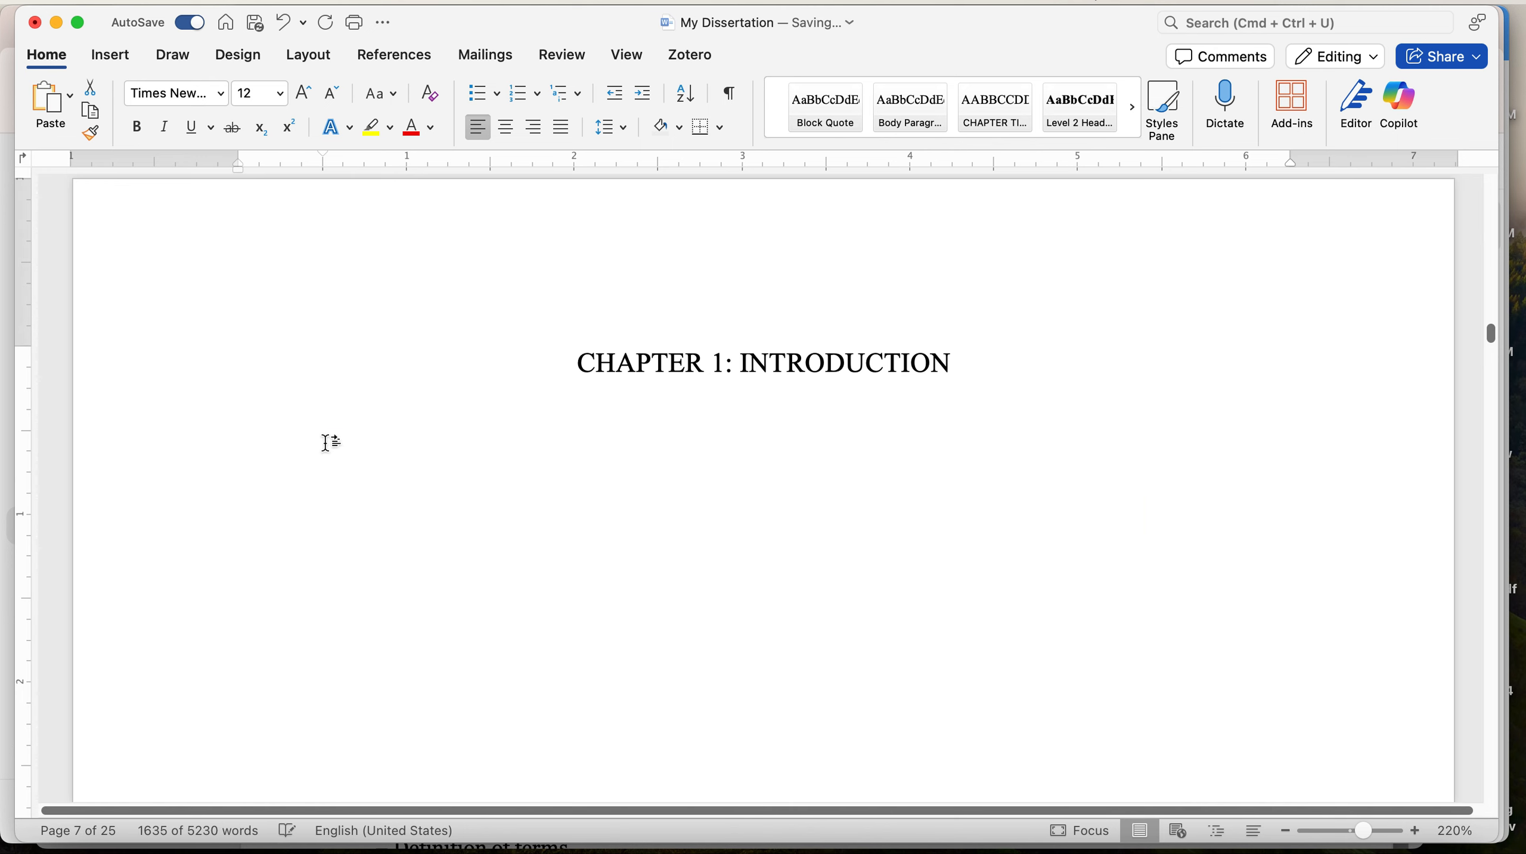
{"action": "scroll", "coordinate": [632, 455], "scroll_direction": "down", "scroll_amount": 10}
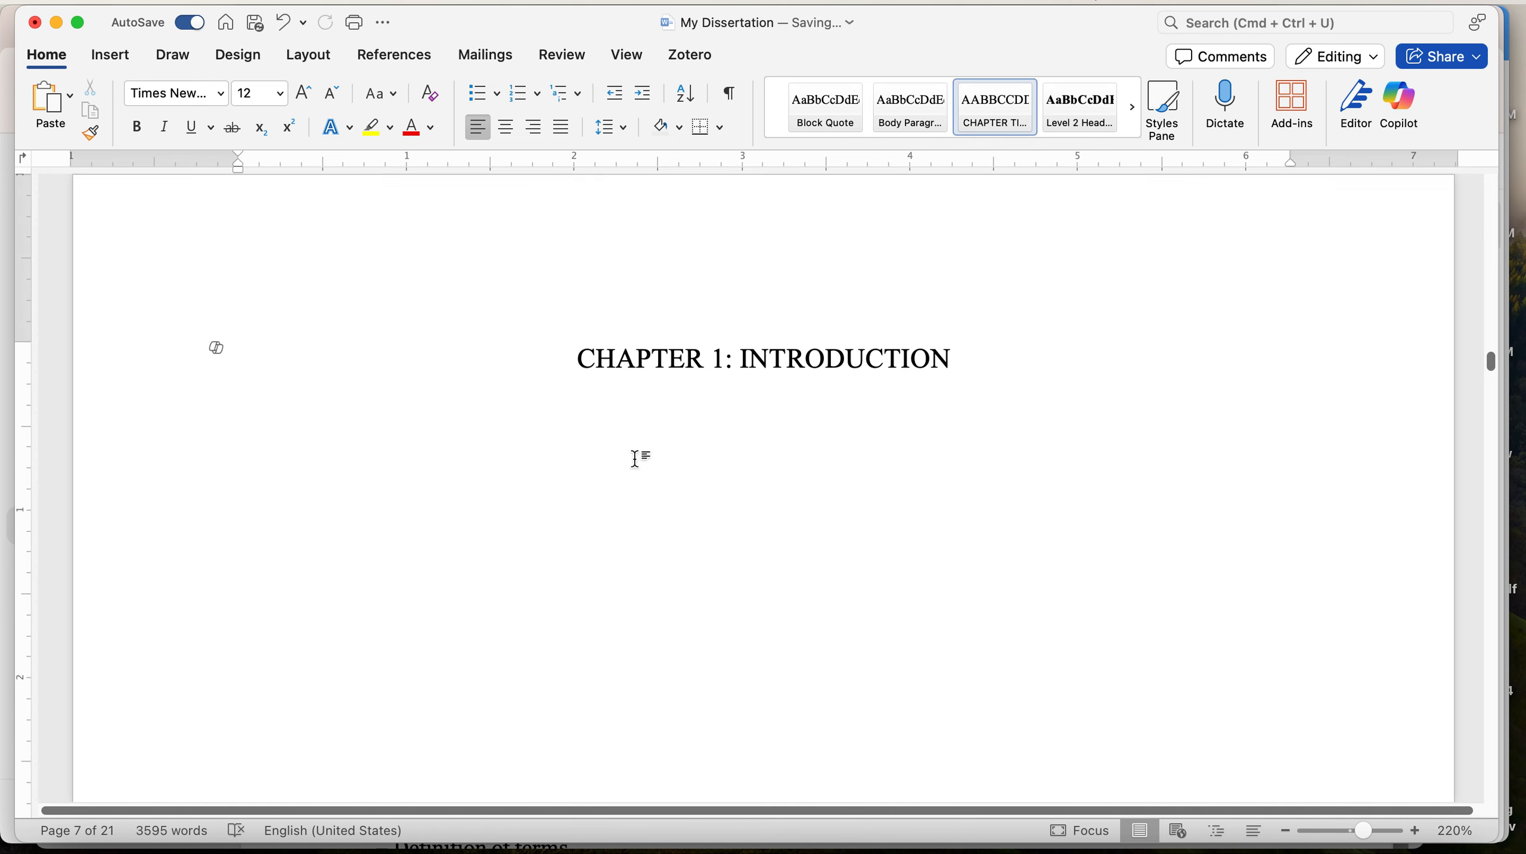
{"action": "scroll", "coordinate": [634, 459], "scroll_direction": "up", "scroll_amount": 10}
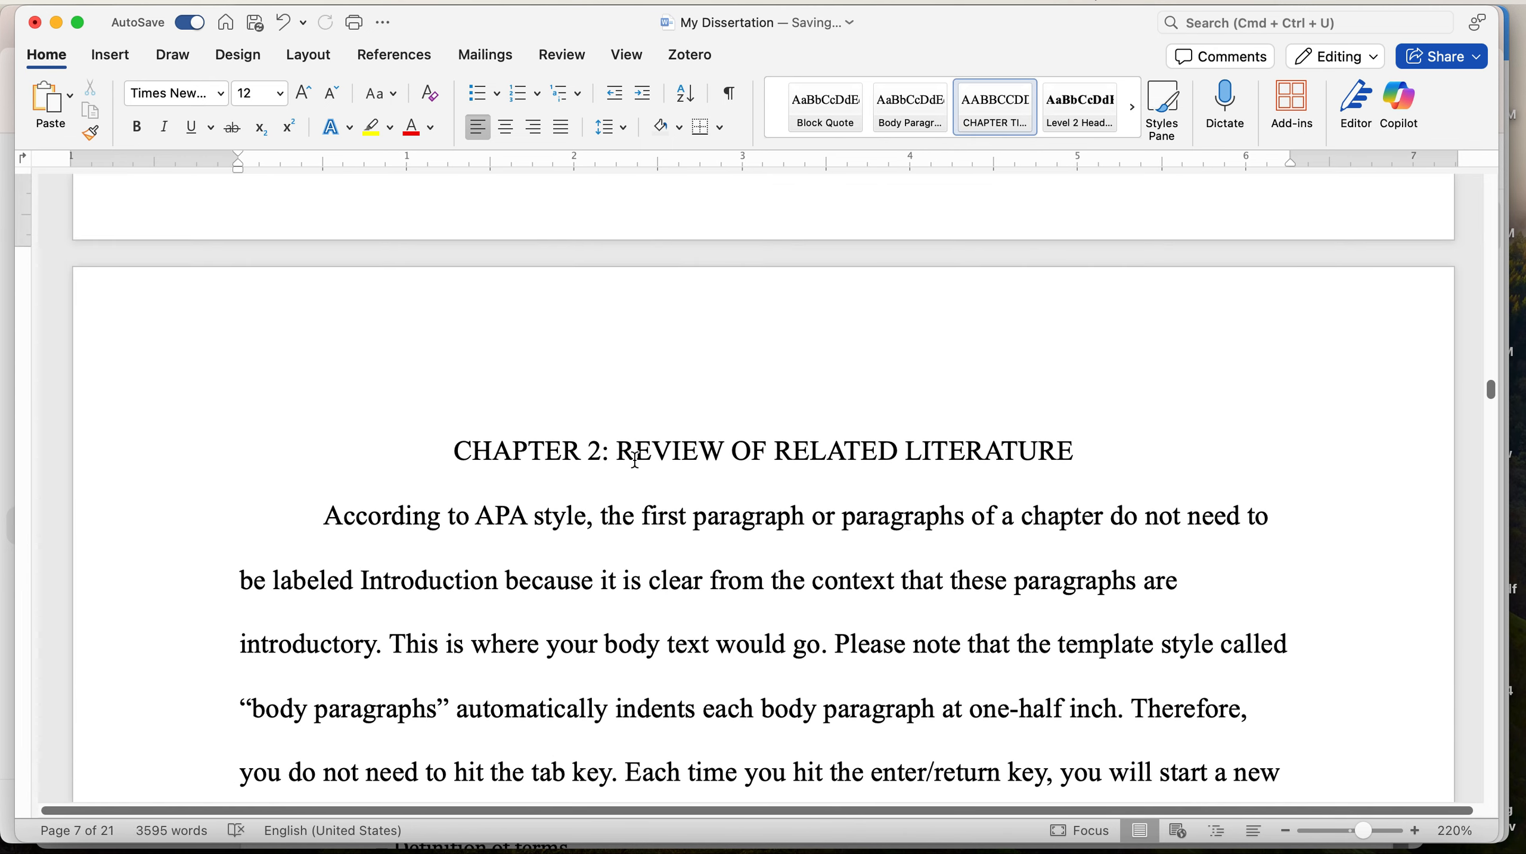
{"action": "scroll", "coordinate": [634, 459], "scroll_direction": "down", "scroll_amount": 10}
{"action": "scroll", "coordinate": [634, 461], "scroll_direction": "up", "scroll_amount": 8}
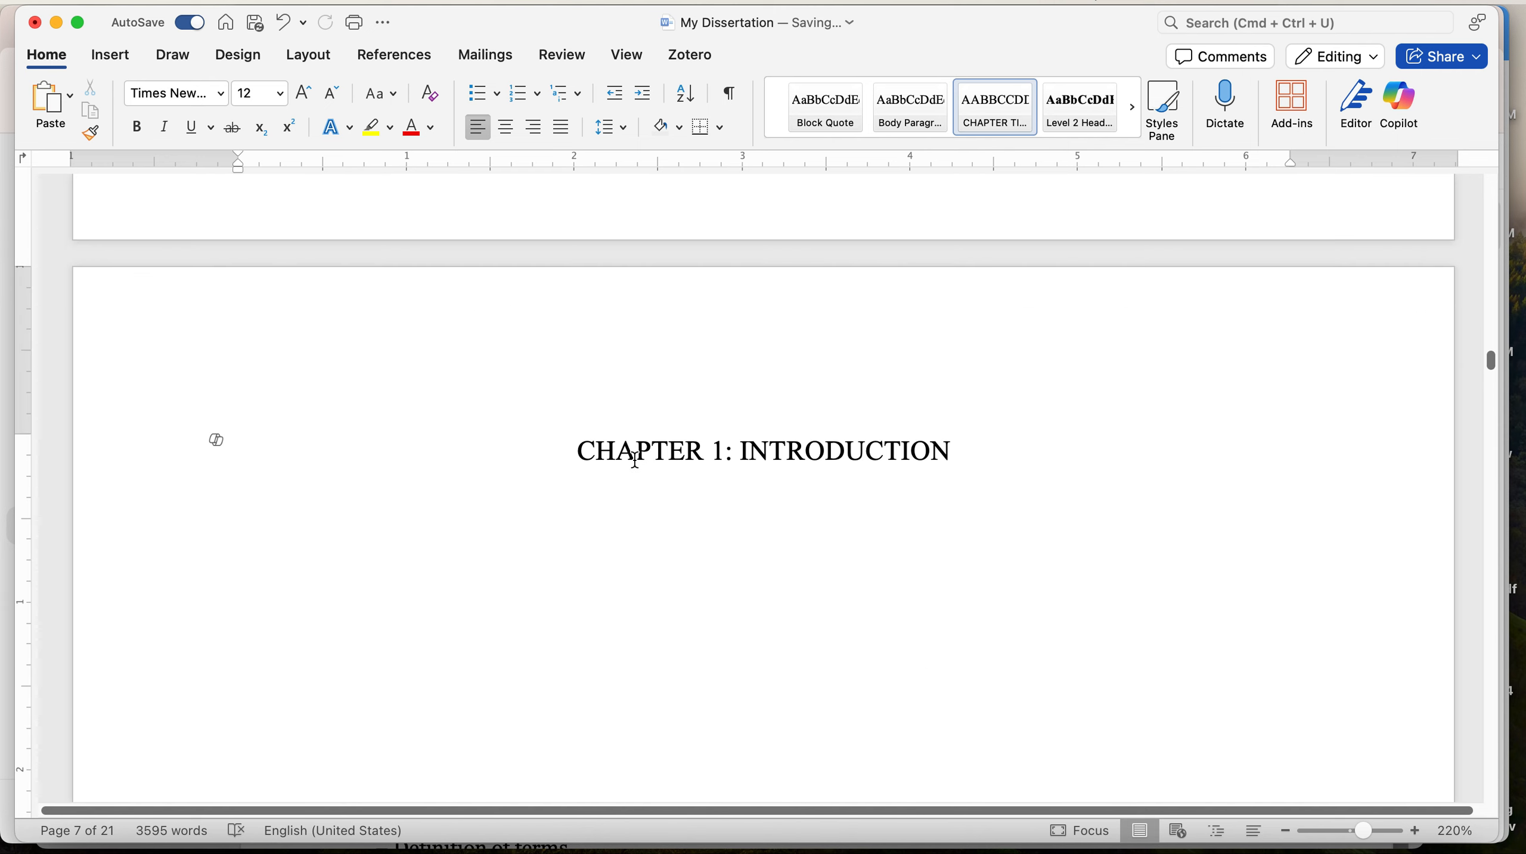
{"action": "key", "text": "super+z"}
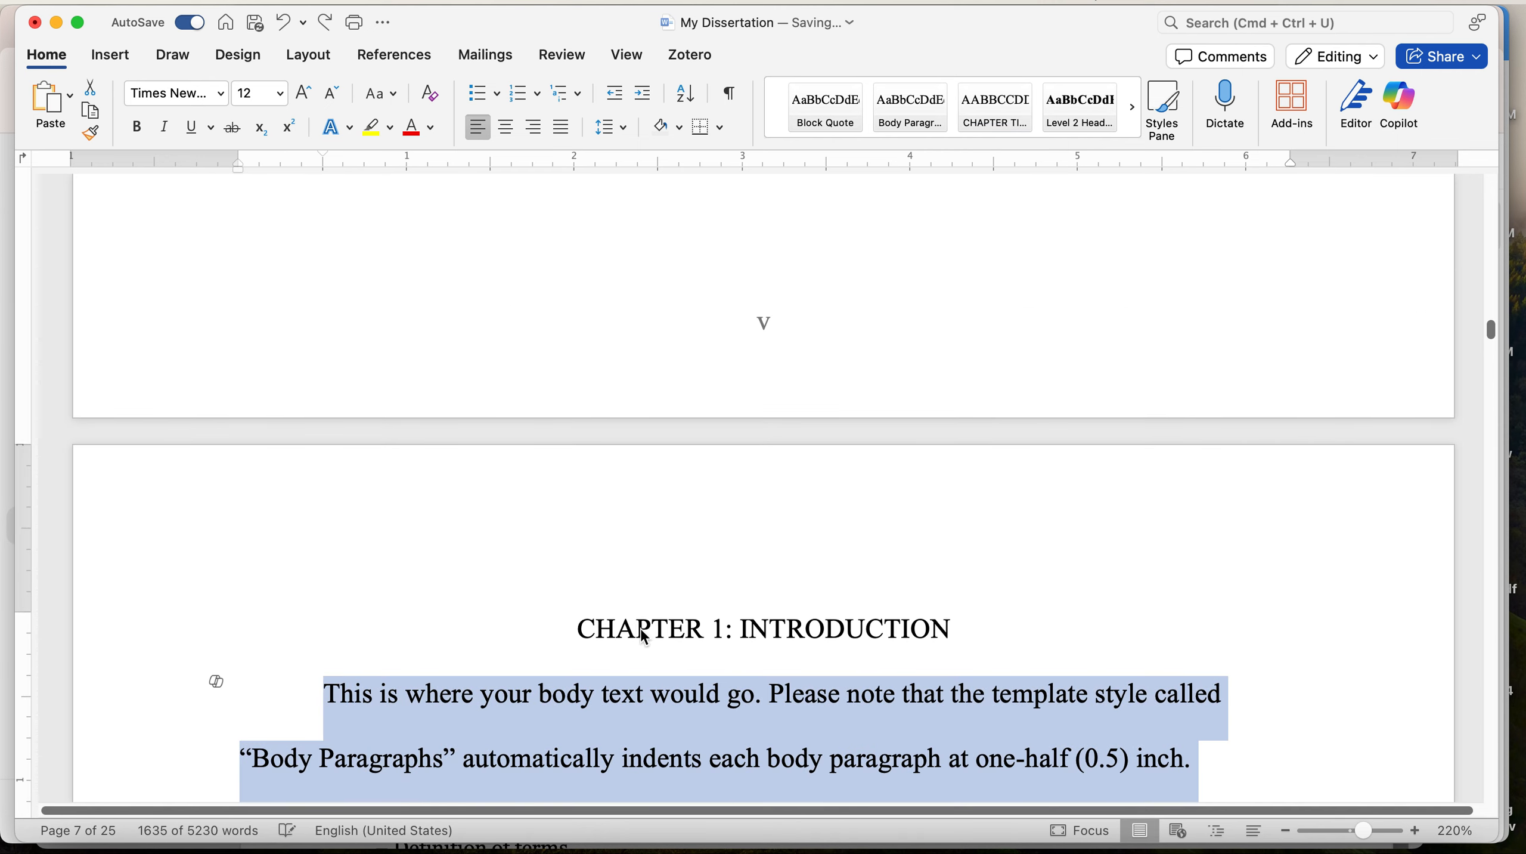
Check the extent of the selected Chapter 1 sample text and delete it, keeping the "CHAPTER 1: INTRODUCTION" heading
{"action": "scroll", "coordinate": [733, 652], "scroll_direction": "down", "scroll_amount": 20}
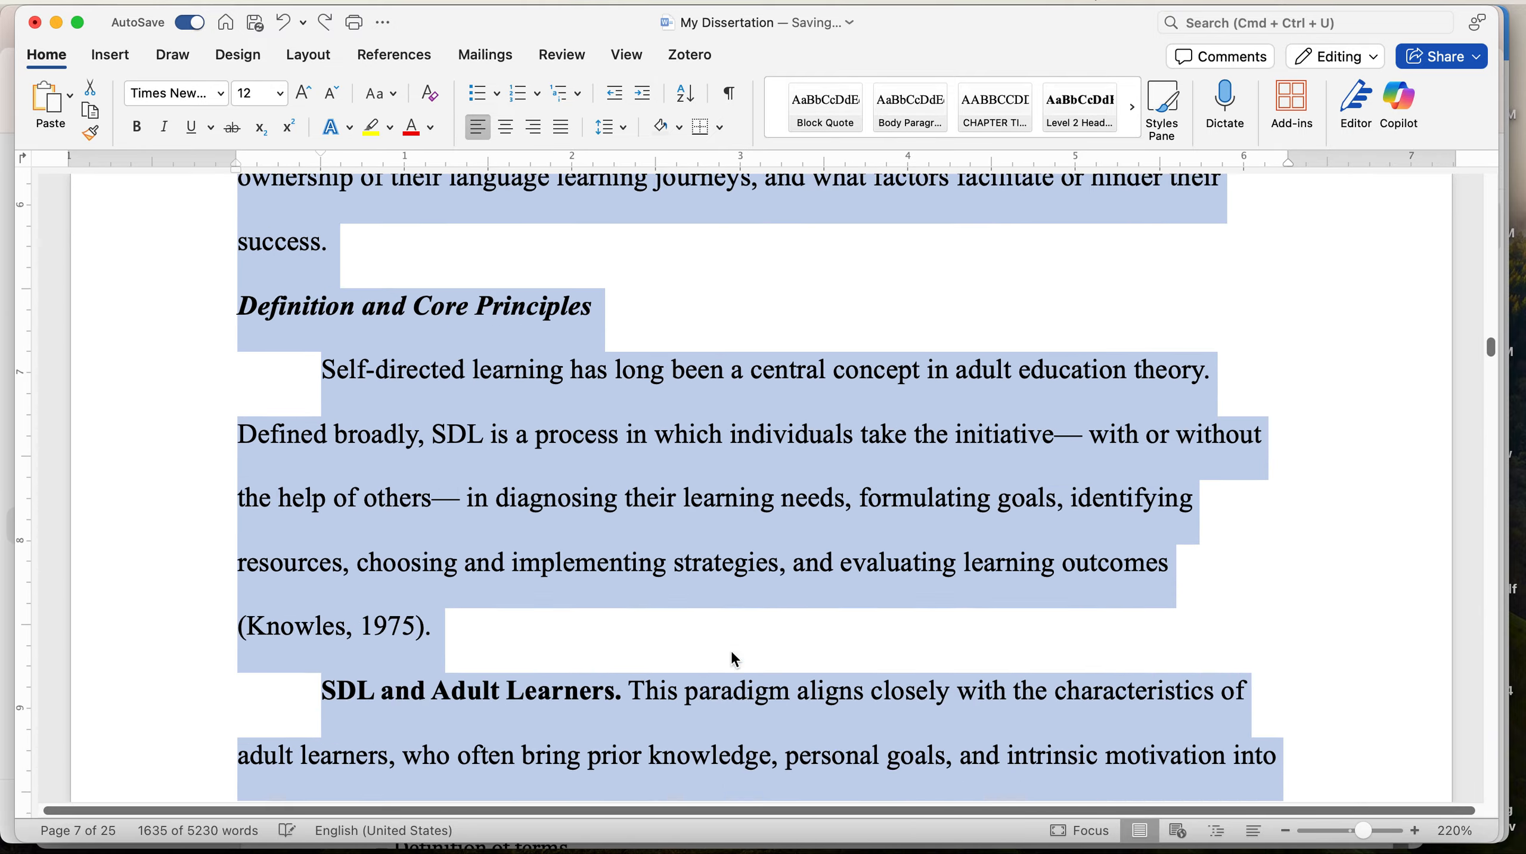
{"action": "scroll", "coordinate": [732, 650], "scroll_direction": "down", "scroll_amount": 10}
{"action": "scroll", "coordinate": [731, 651], "scroll_direction": "up", "scroll_amount": 4}
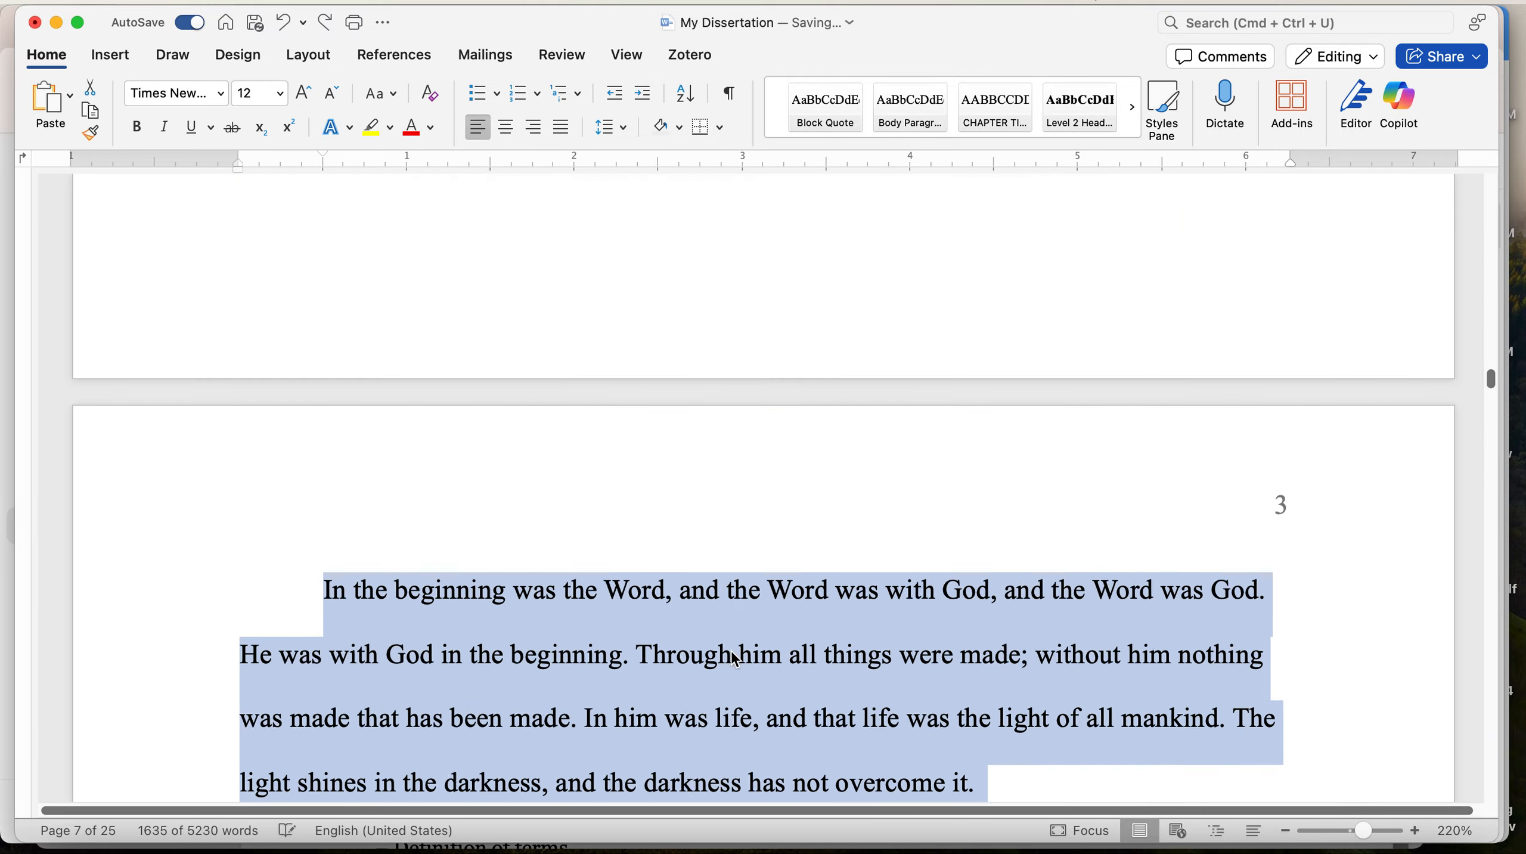
{"action": "scroll", "coordinate": [731, 650], "scroll_direction": "down", "scroll_amount": 12}
{"action": "scroll", "coordinate": [732, 651], "scroll_direction": "up", "scroll_amount": 15}
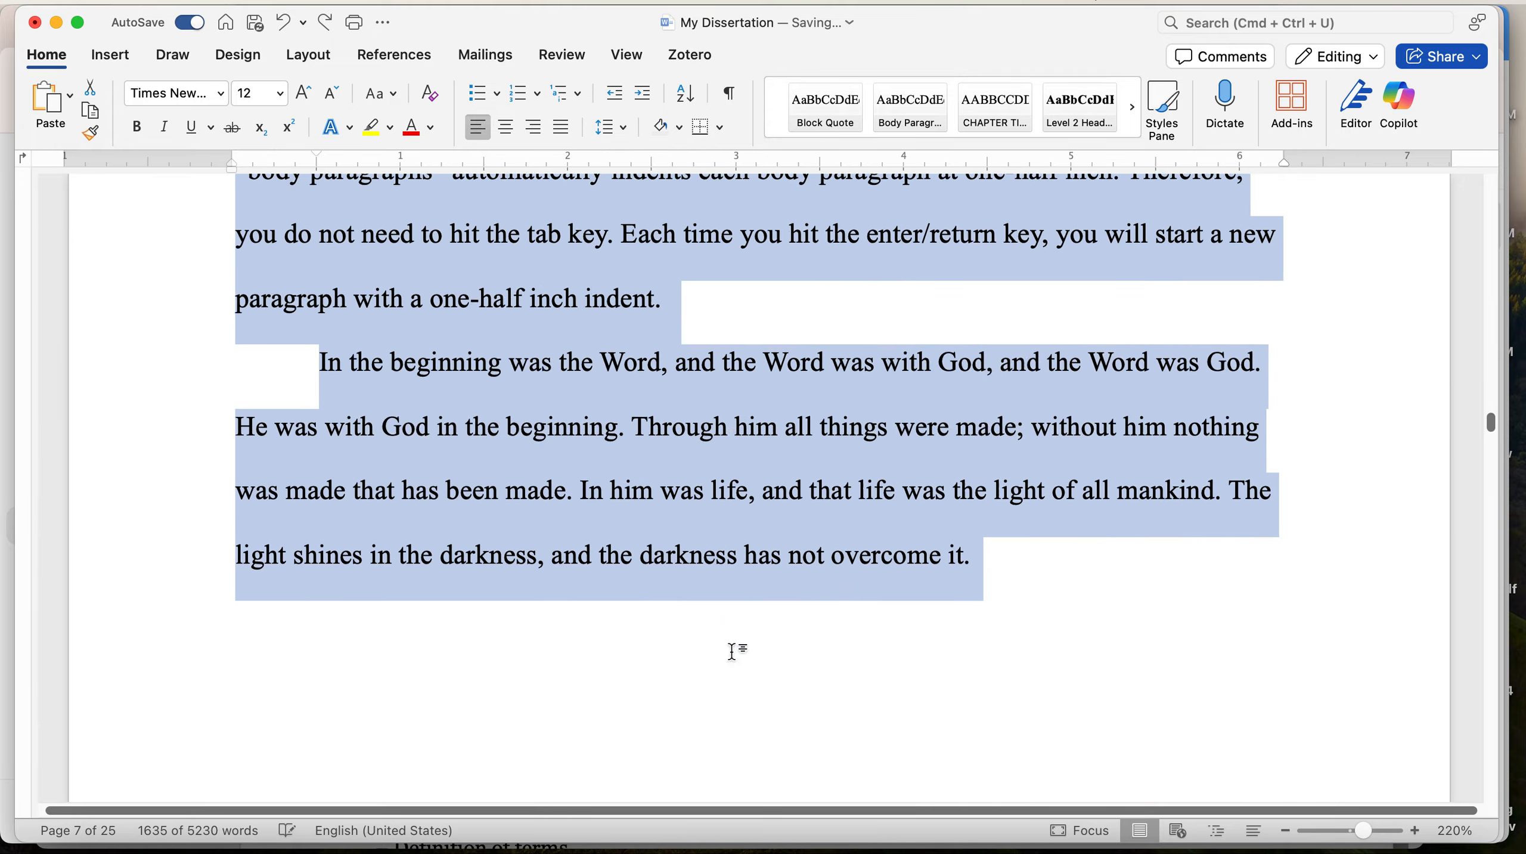
{"action": "scroll", "coordinate": [732, 651], "scroll_direction": "down", "scroll_amount": 14}
{"action": "scroll", "coordinate": [730, 650], "scroll_direction": "down", "scroll_amount": 2}
{"action": "scroll", "coordinate": [731, 650], "scroll_direction": "up", "scroll_amount": 16}
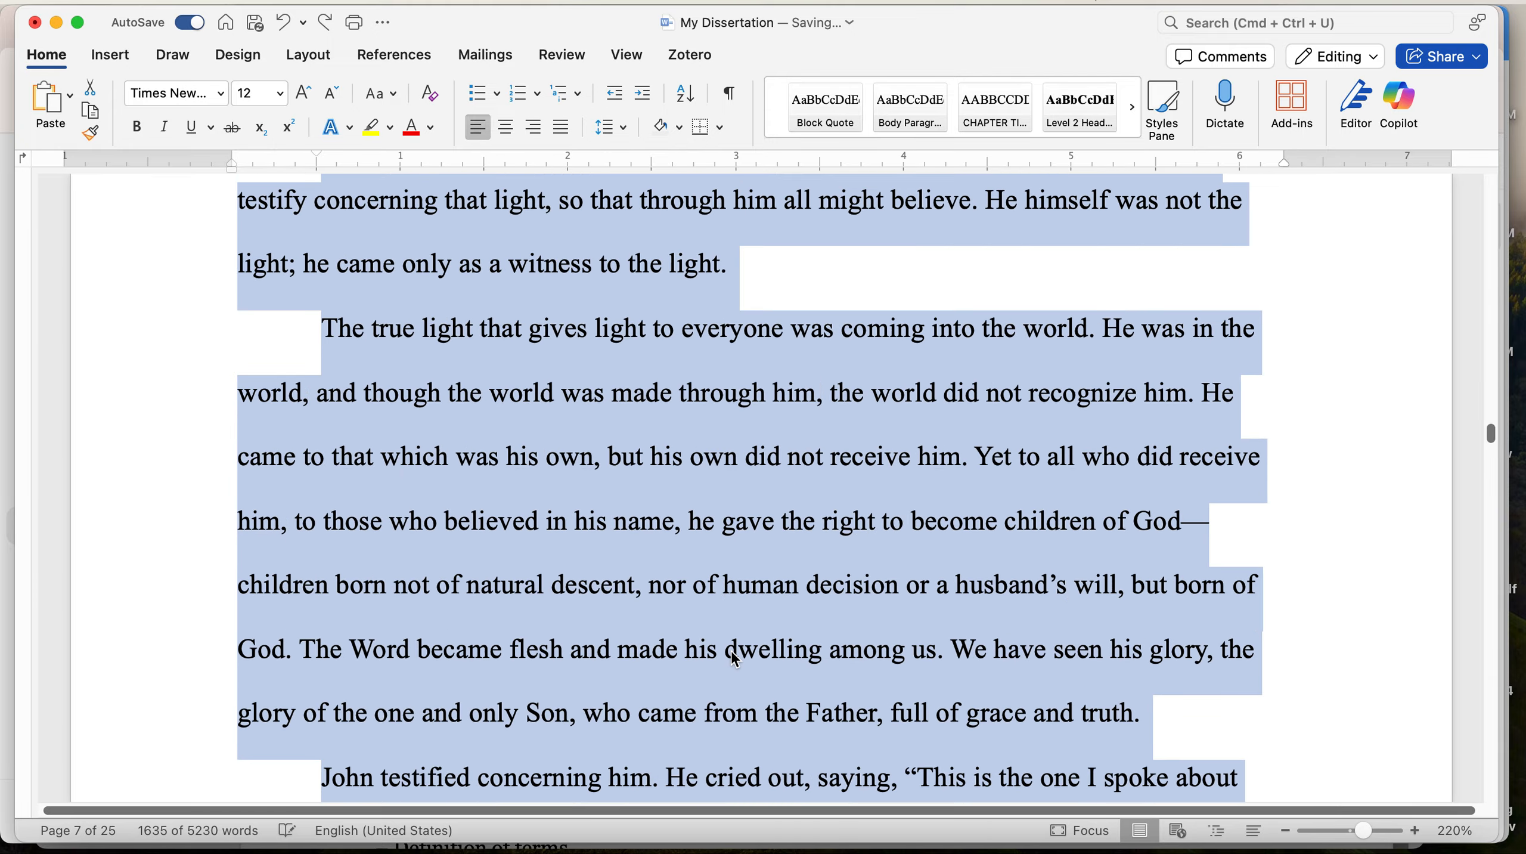
{"action": "left_click", "coordinate": [729, 648]}
{"action": "scroll", "coordinate": [689, 531], "scroll_direction": "up", "scroll_amount": 15}
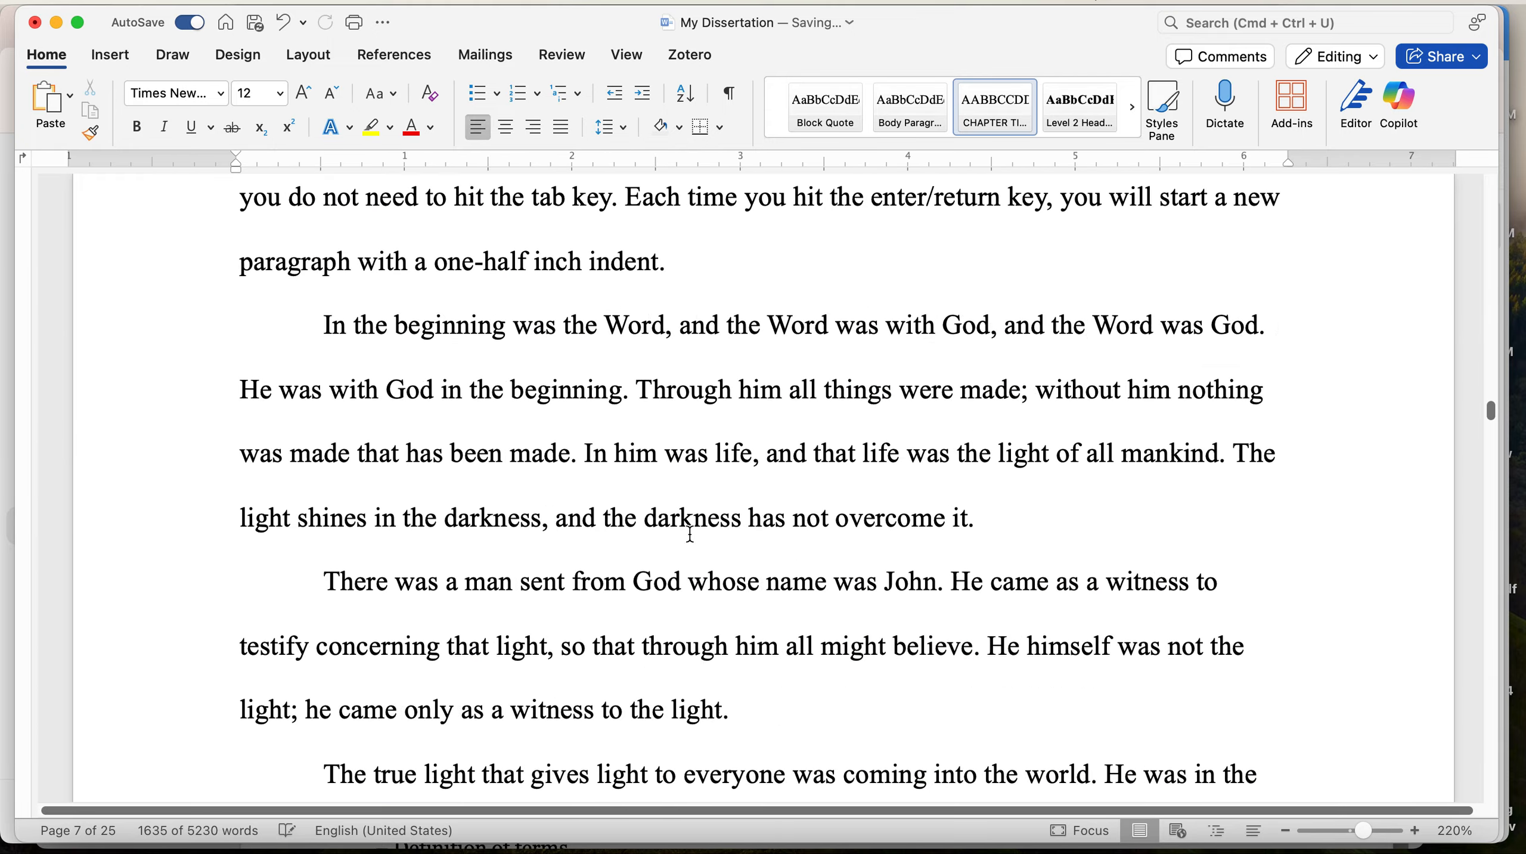
{"action": "scroll", "coordinate": [689, 531], "scroll_direction": "up", "scroll_amount": 15}
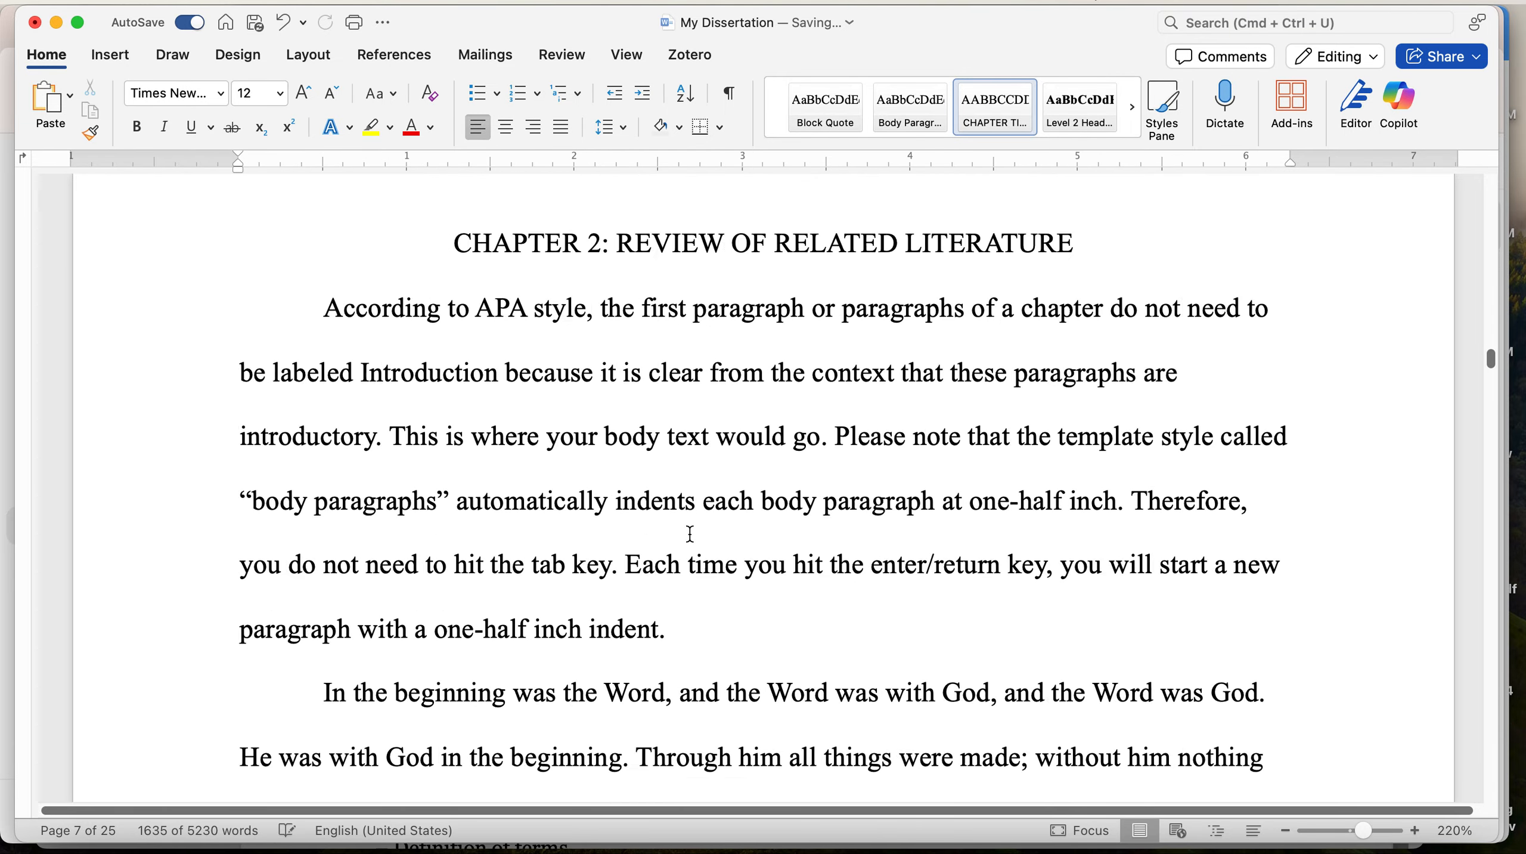
{"action": "scroll", "coordinate": [693, 532], "scroll_direction": "down", "scroll_amount": 5}
{"action": "scroll", "coordinate": [693, 532], "scroll_direction": "up", "scroll_amount": 2}
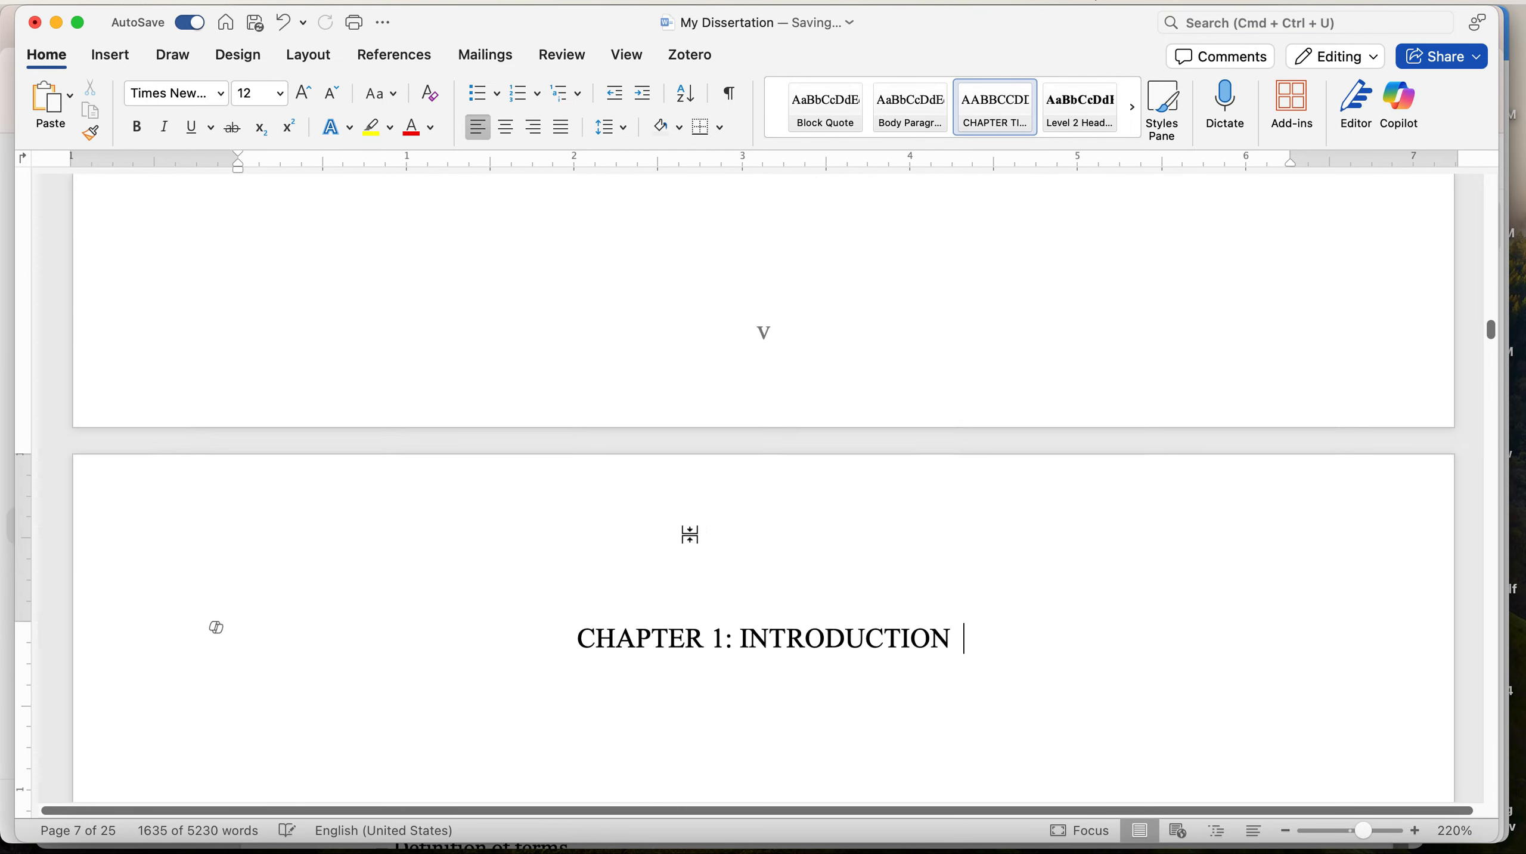
Start a new empty line directly below the "CHAPTER 1: INTRODUCTION" heading
{"action": "scroll", "coordinate": [695, 528], "scroll_direction": "down", "scroll_amount": 5}
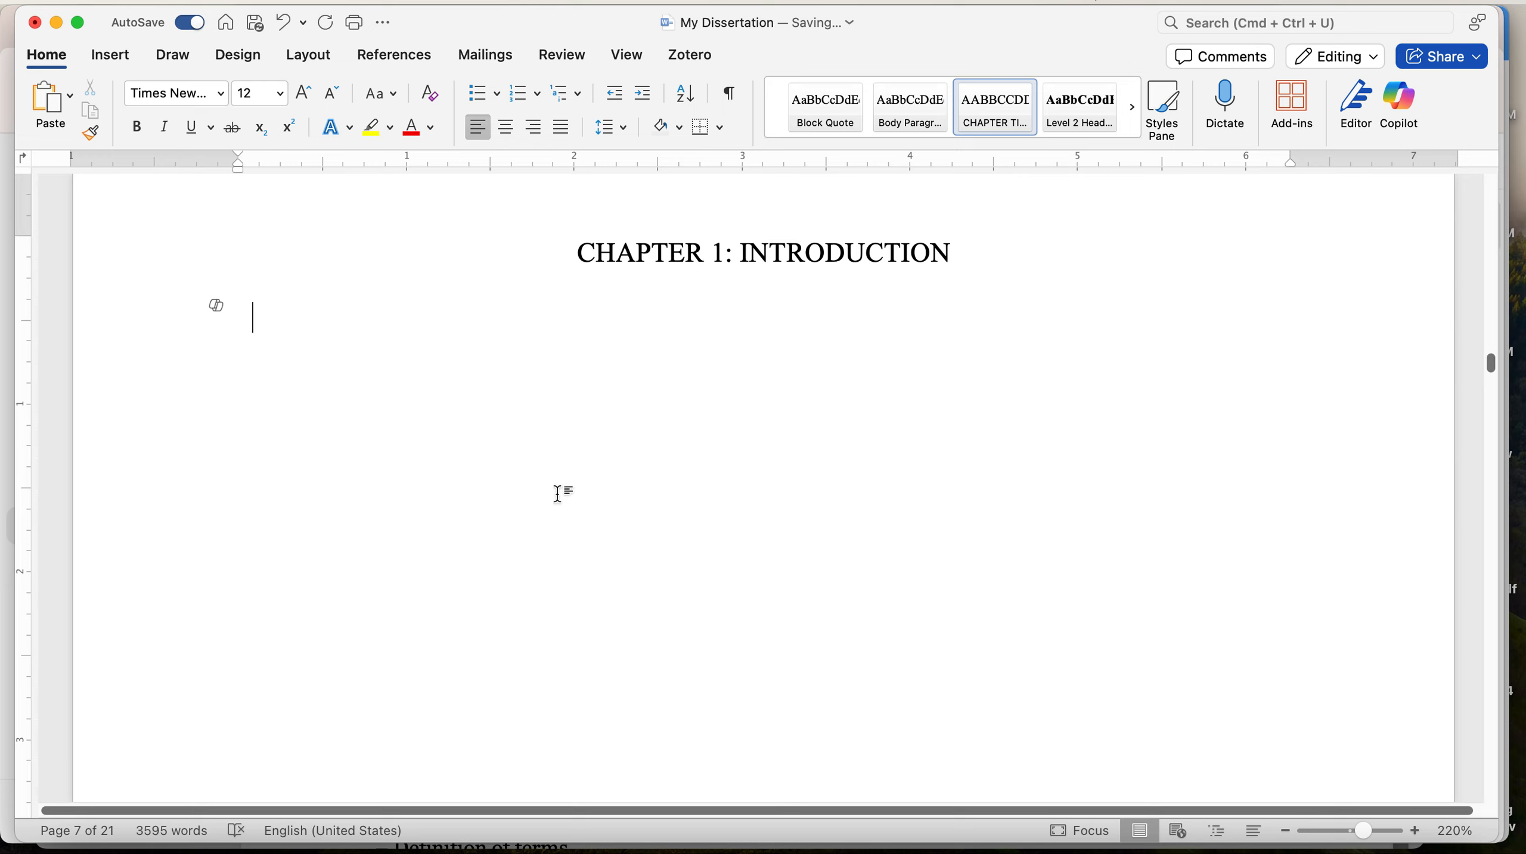
{"action": "scroll", "coordinate": [572, 477], "scroll_direction": "down", "scroll_amount": 2}
{"action": "scroll", "coordinate": [575, 478], "scroll_direction": "up", "scroll_amount": 4}
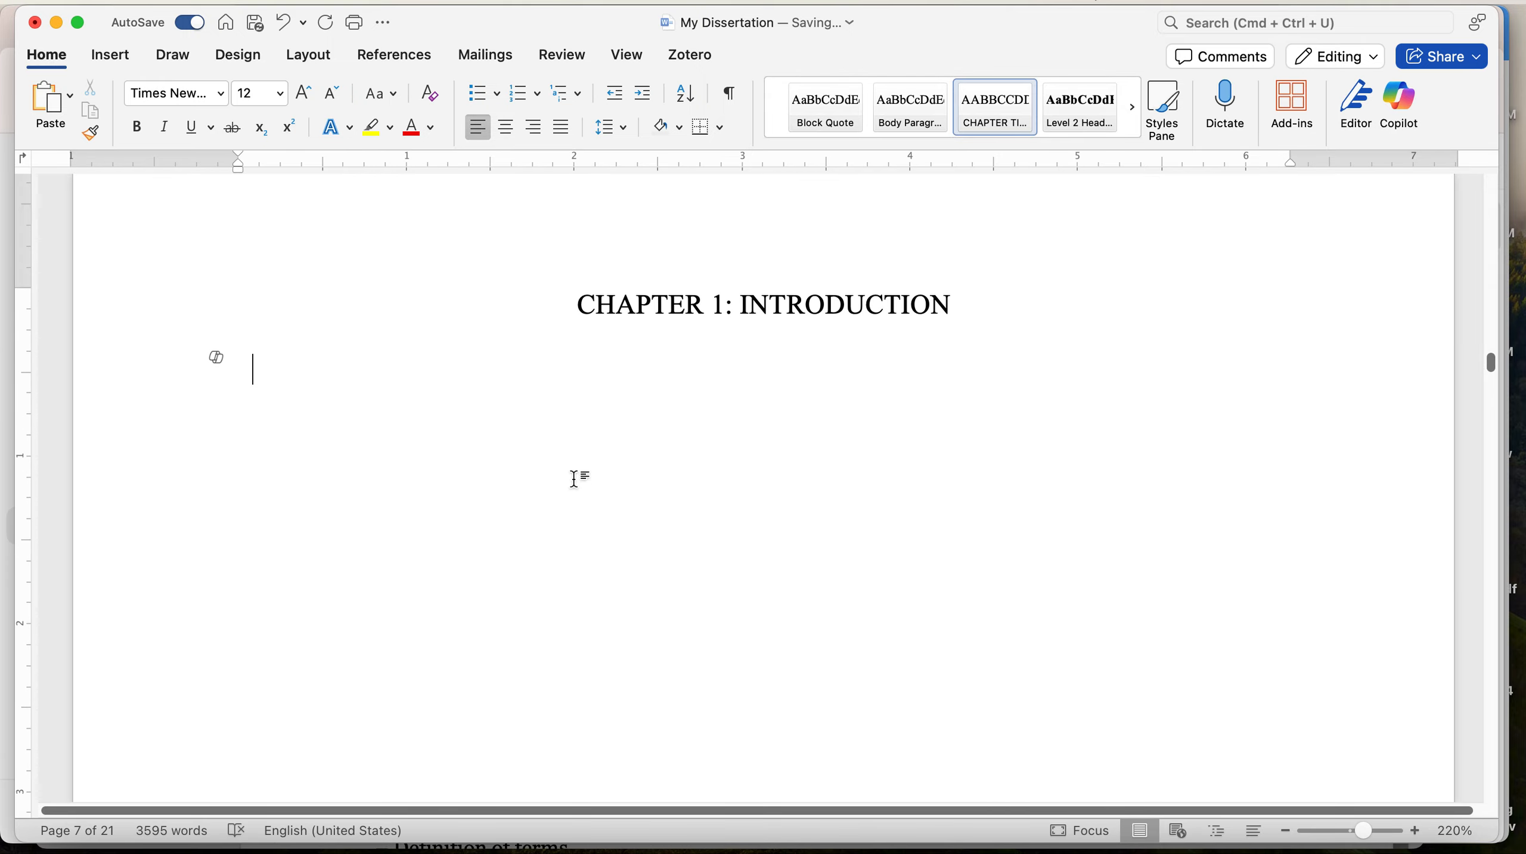
Switch to Chrome and copy the highlighted Chapter 1 introduction text from the "Self-directed learning in ELLs" ChatGPT conversation
{"action": "key", "text": "super+Tab"}
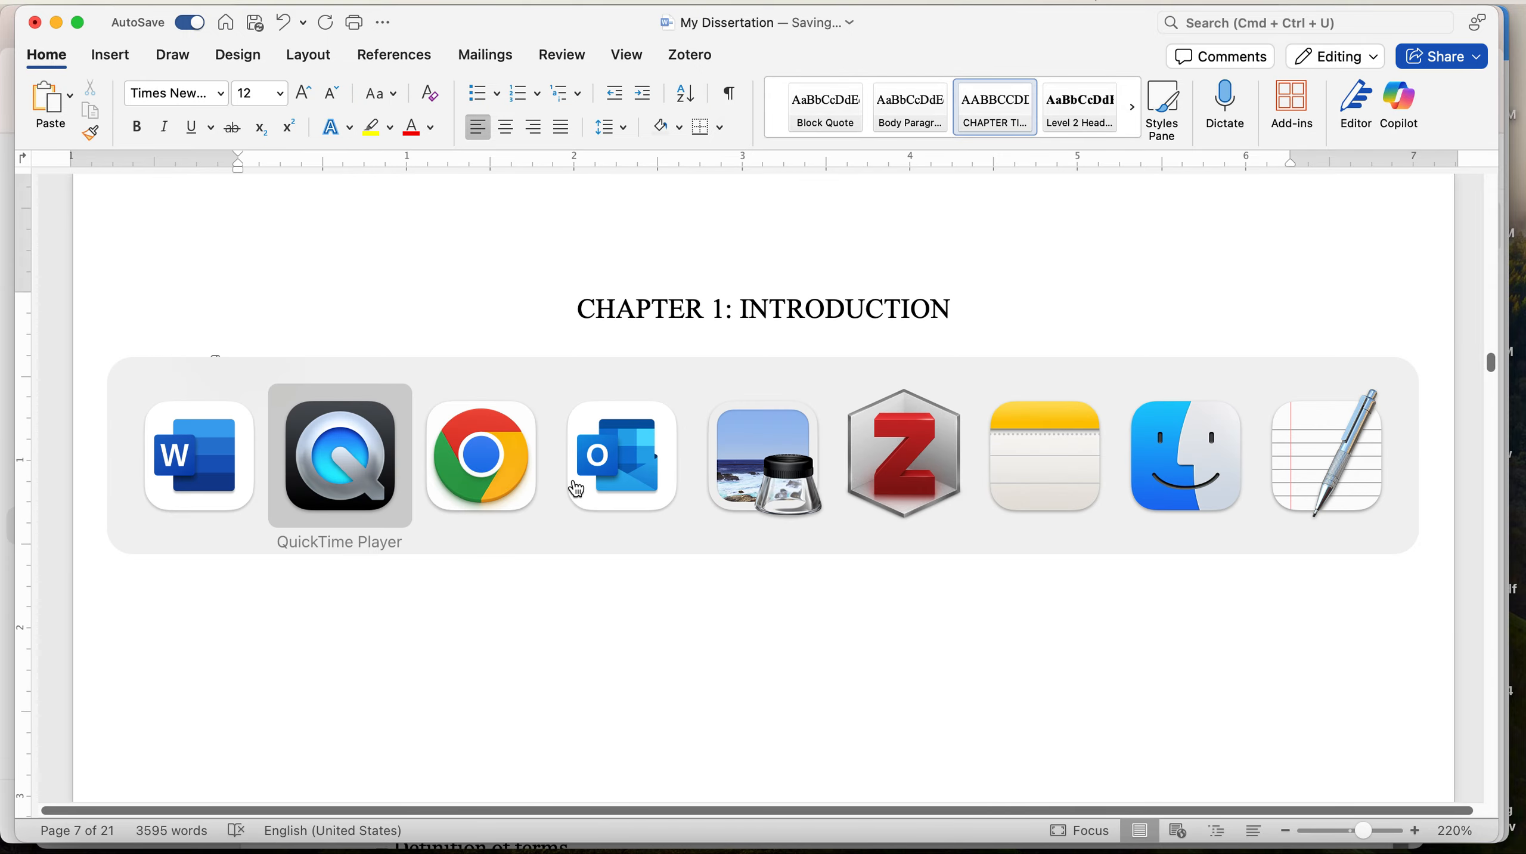
{"action": "key", "text": "super+Tab"}
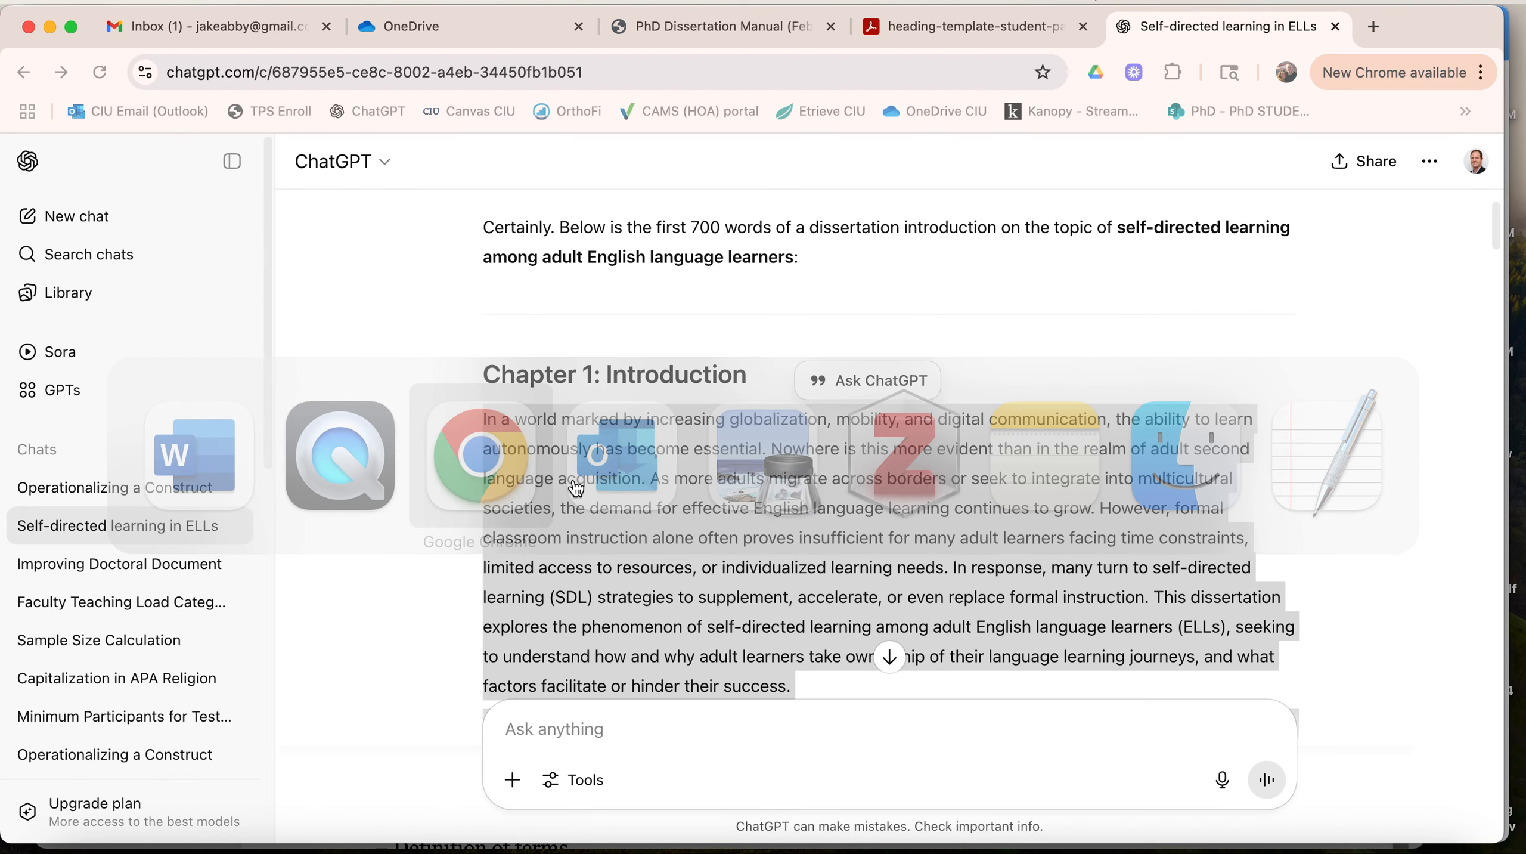
{"action": "scroll", "coordinate": [668, 586], "scroll_direction": "up", "scroll_amount": 4}
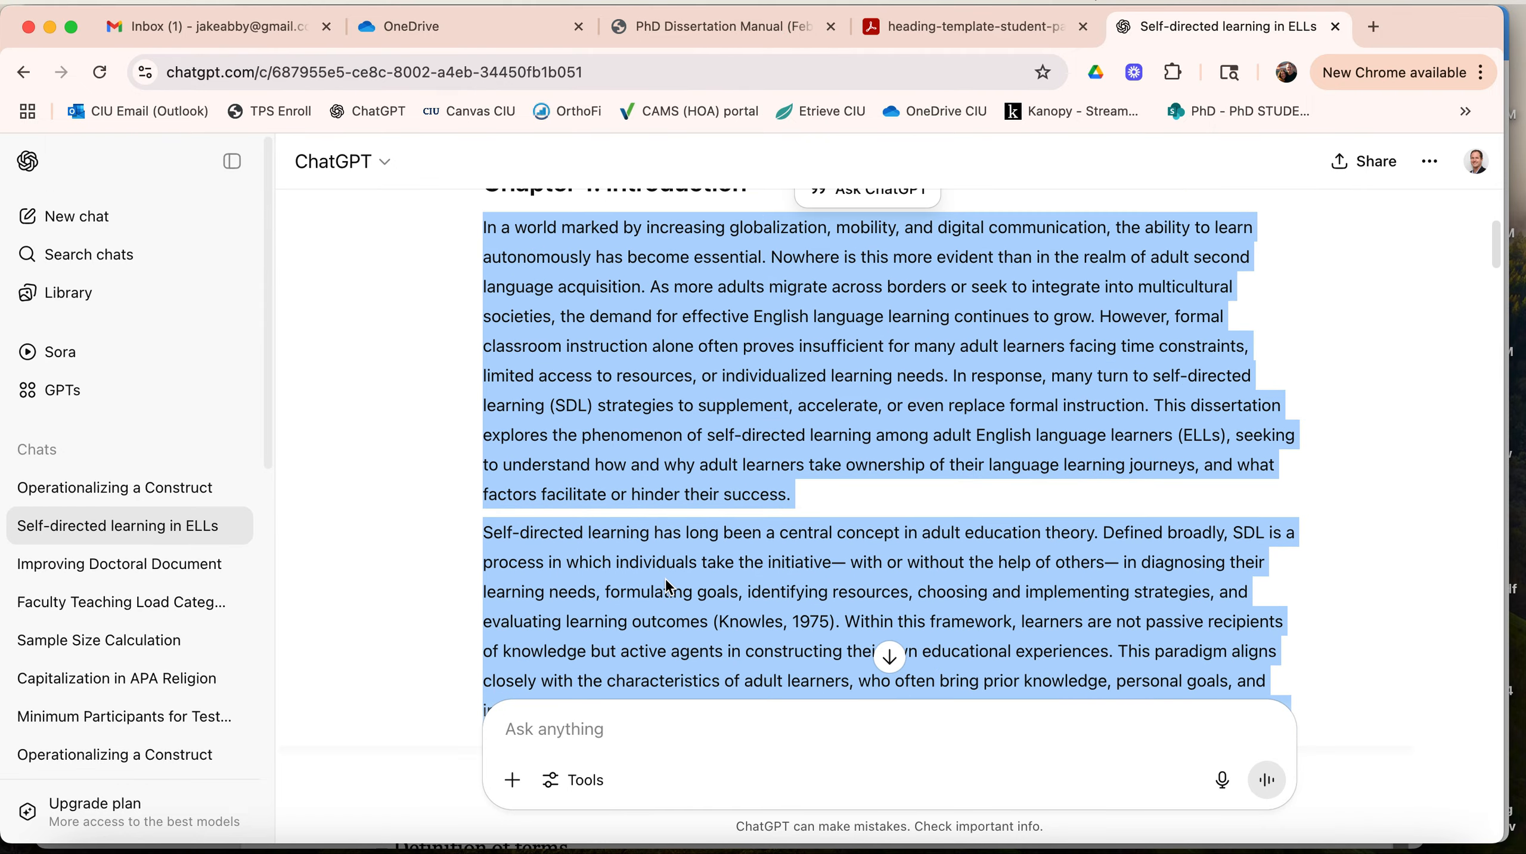
{"action": "right_click", "coordinate": [639, 379]}
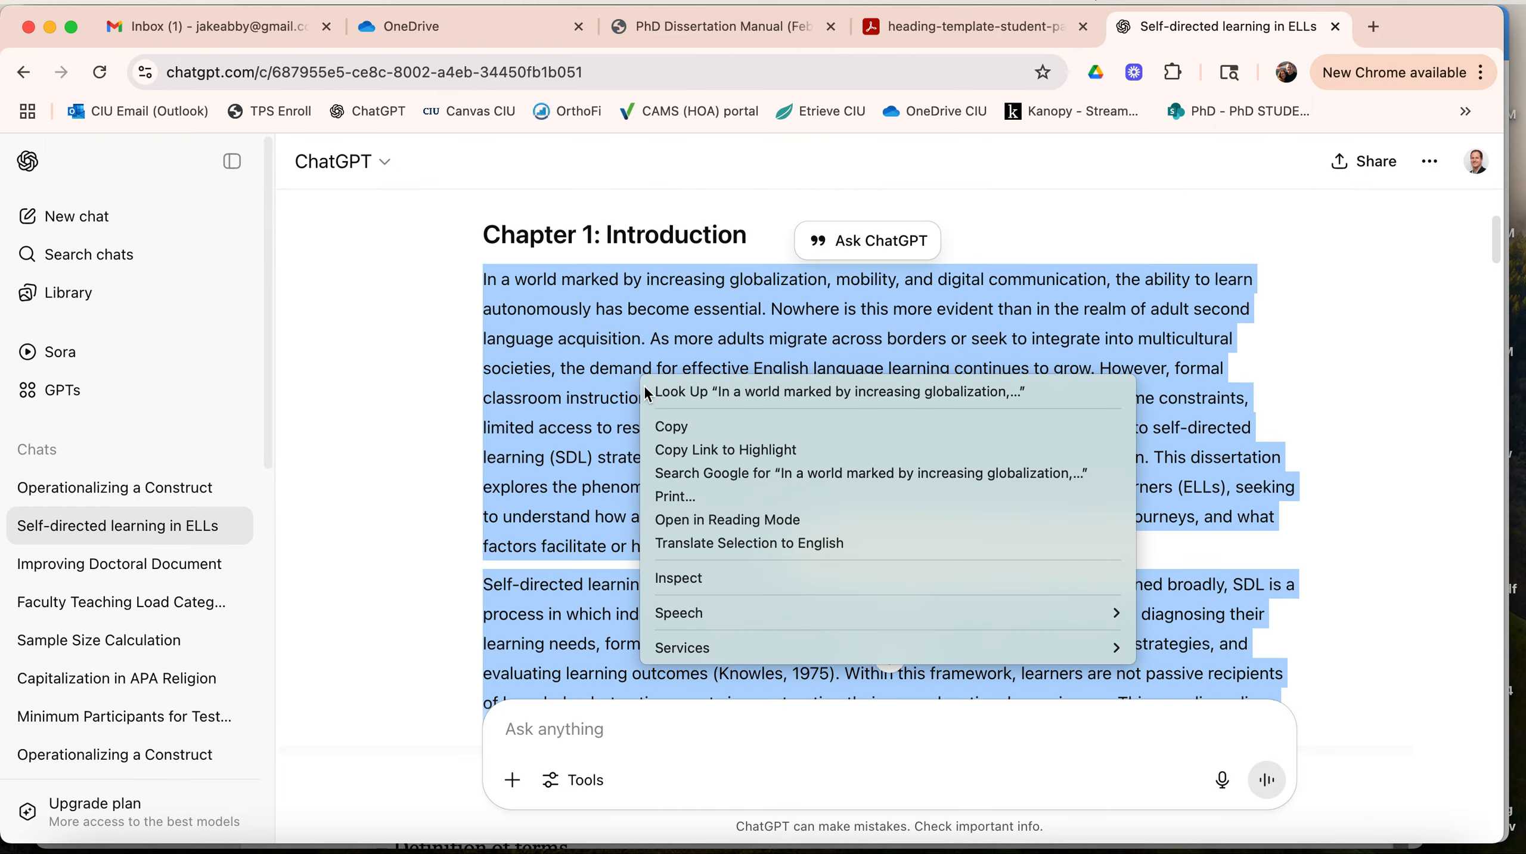
{"action": "left_click", "coordinate": [670, 427]}
Switch to Word and paste the copied introduction below the "CHAPTER 1: INTRODUCTION" heading, keeping text only
{"action": "key", "text": "super+Tab"}
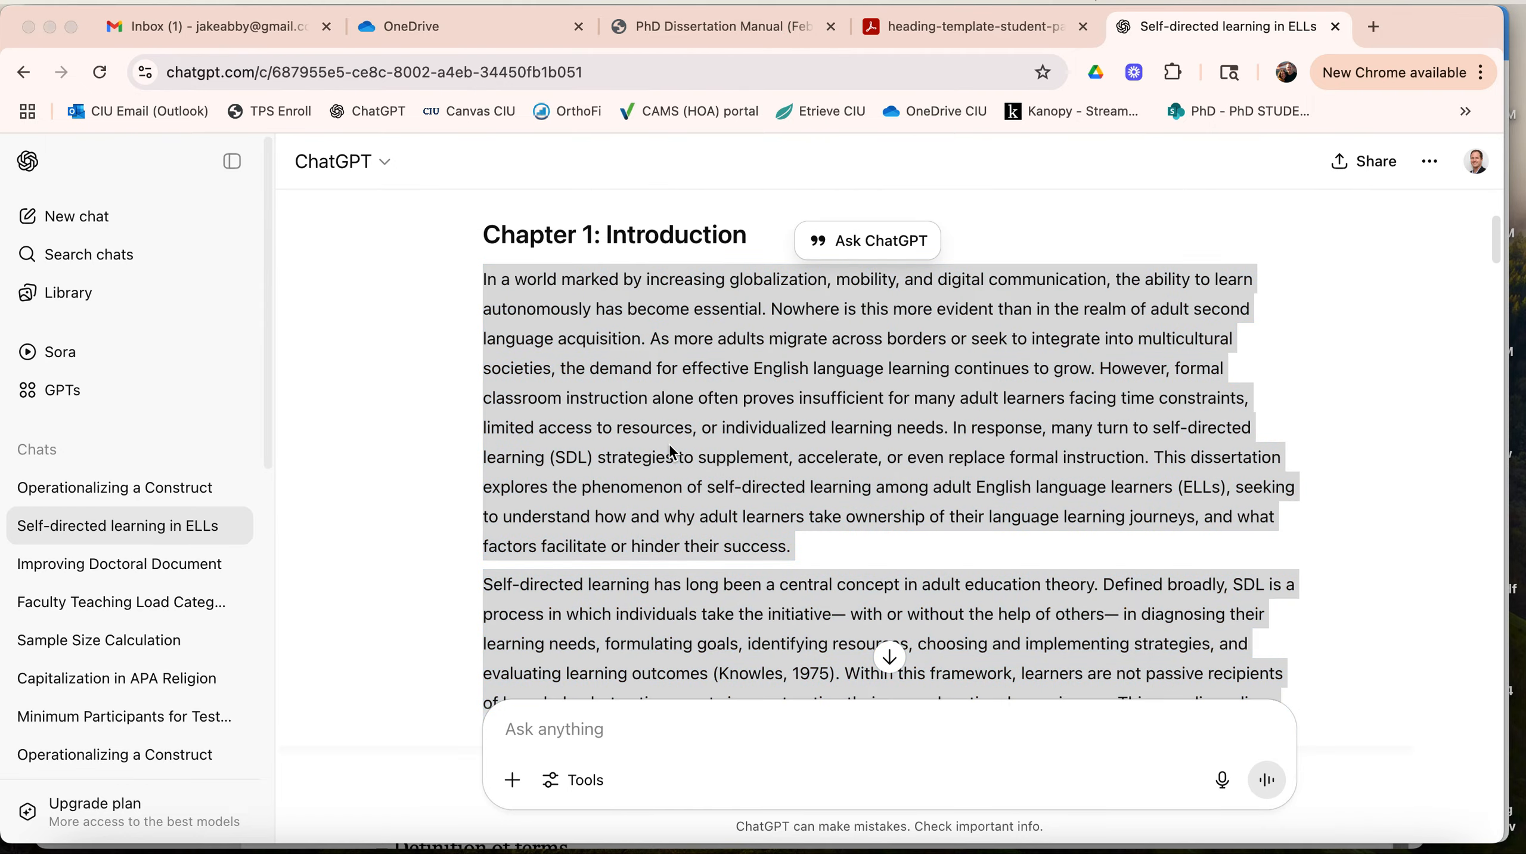
{"action": "key", "text": "super+v"}
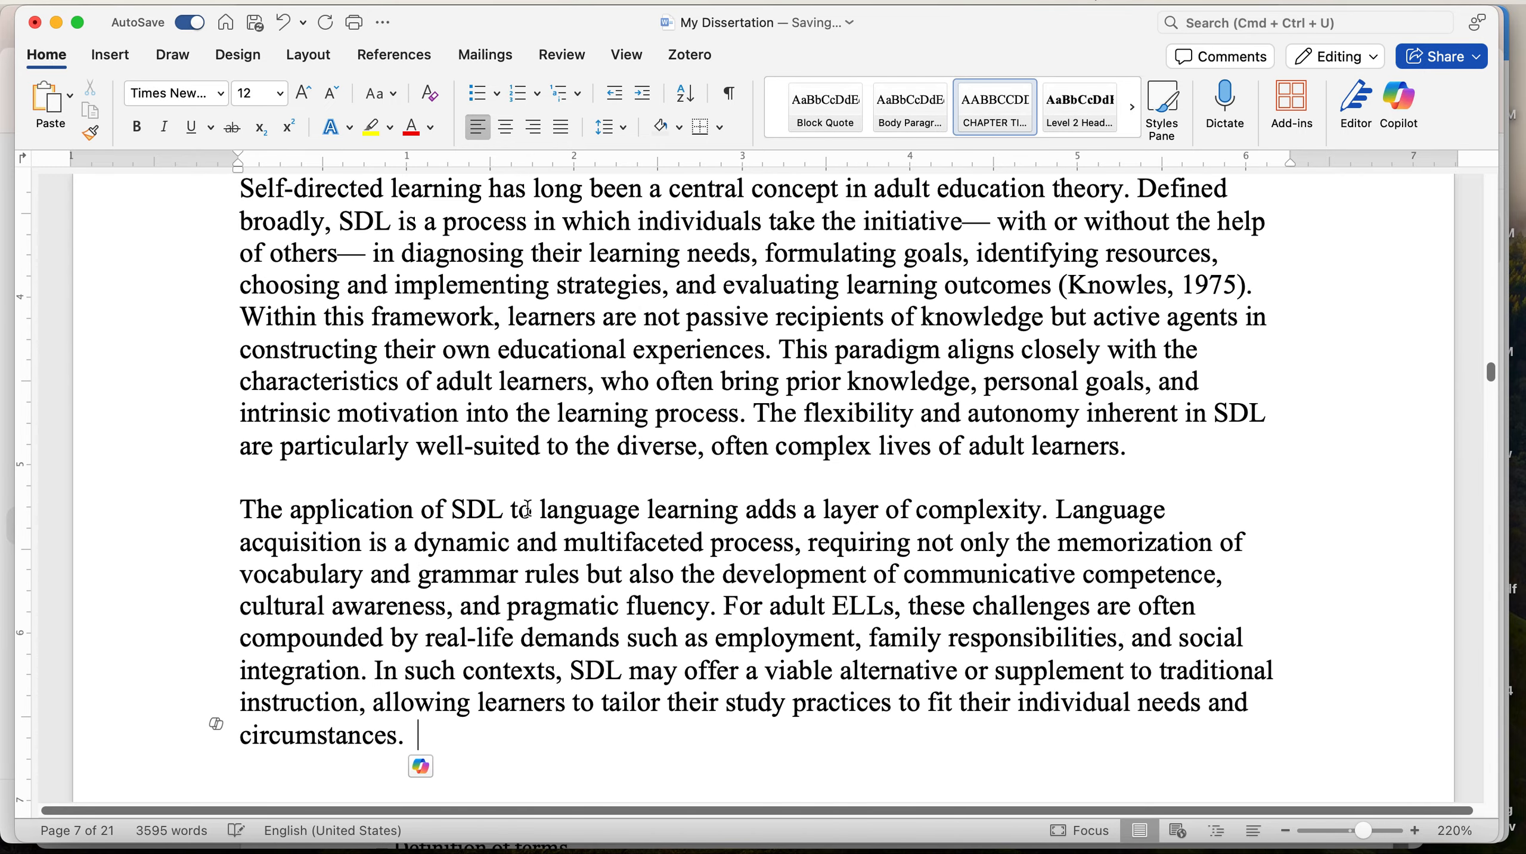
{"action": "left_click", "coordinate": [430, 764]}
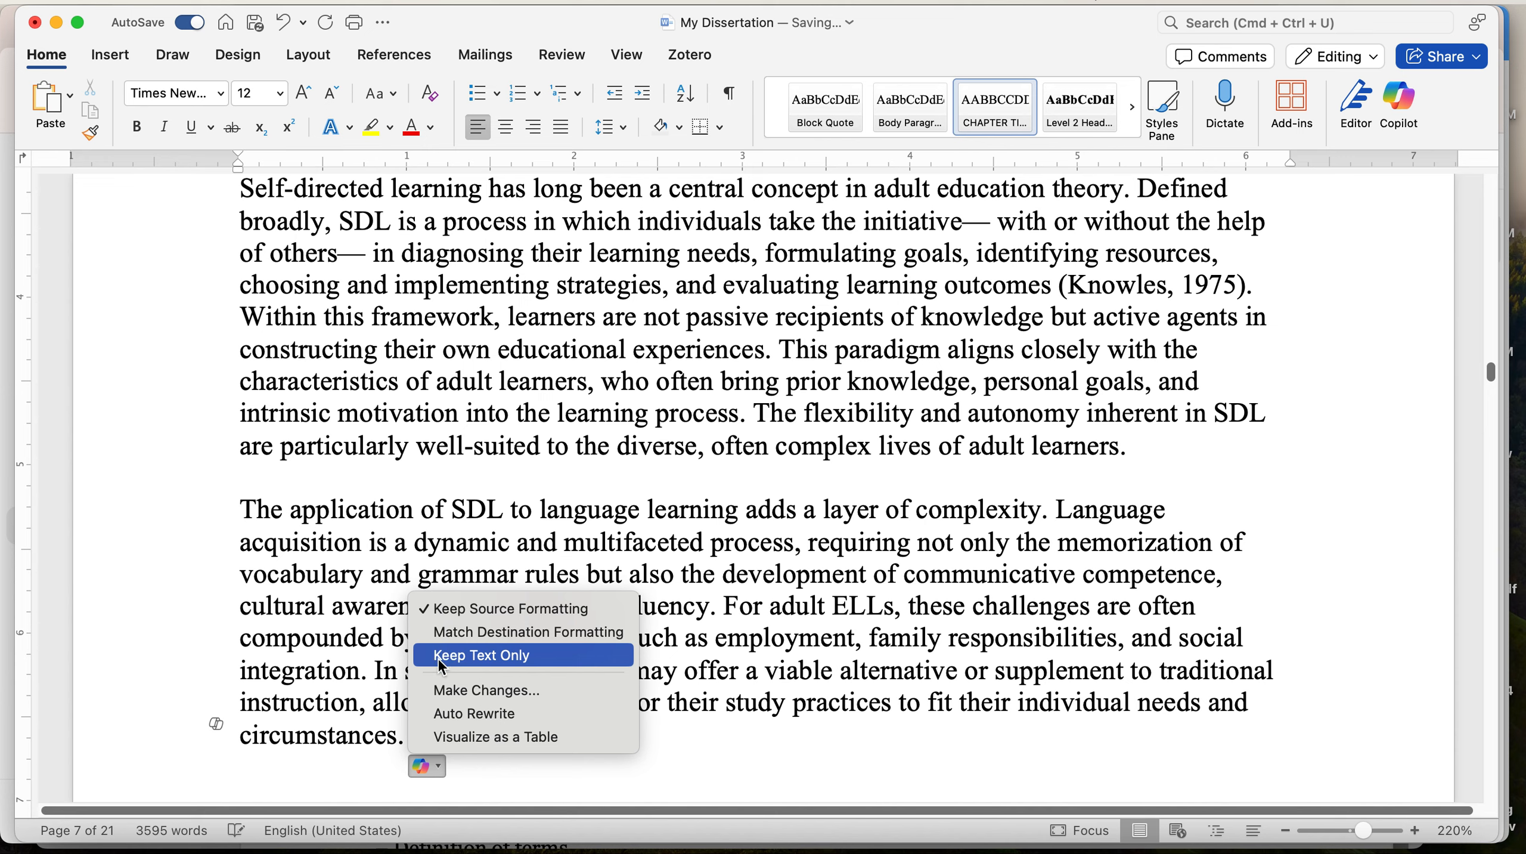
{"action": "left_click", "coordinate": [488, 656]}
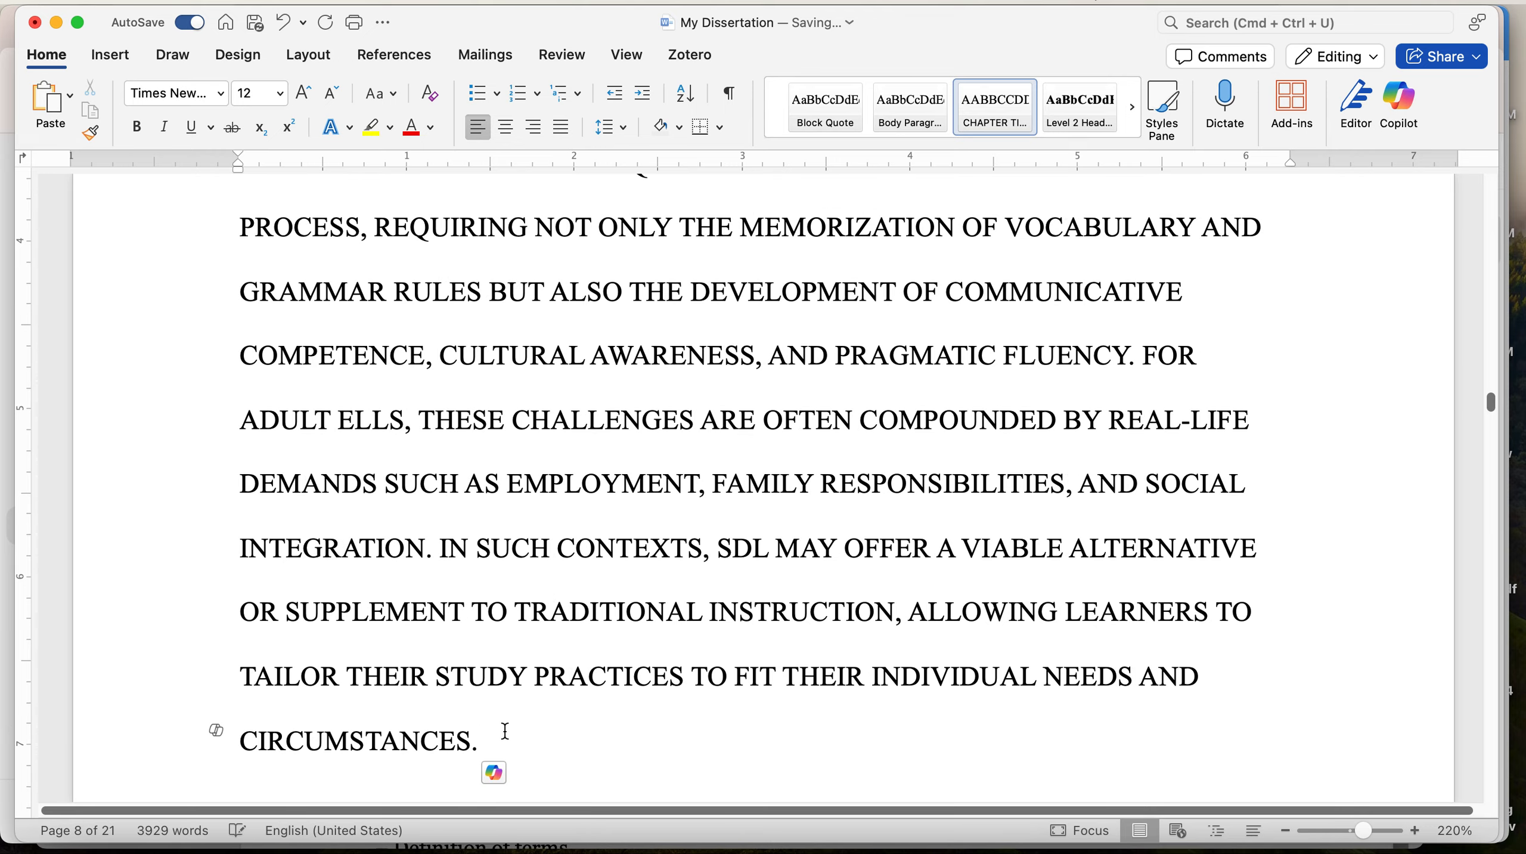
Apply the body paragraph style to all of the pasted Chapter 1 introduction text
{"action": "left_click_drag", "start_coordinate": [506, 732], "coordinate": [328, 556]}
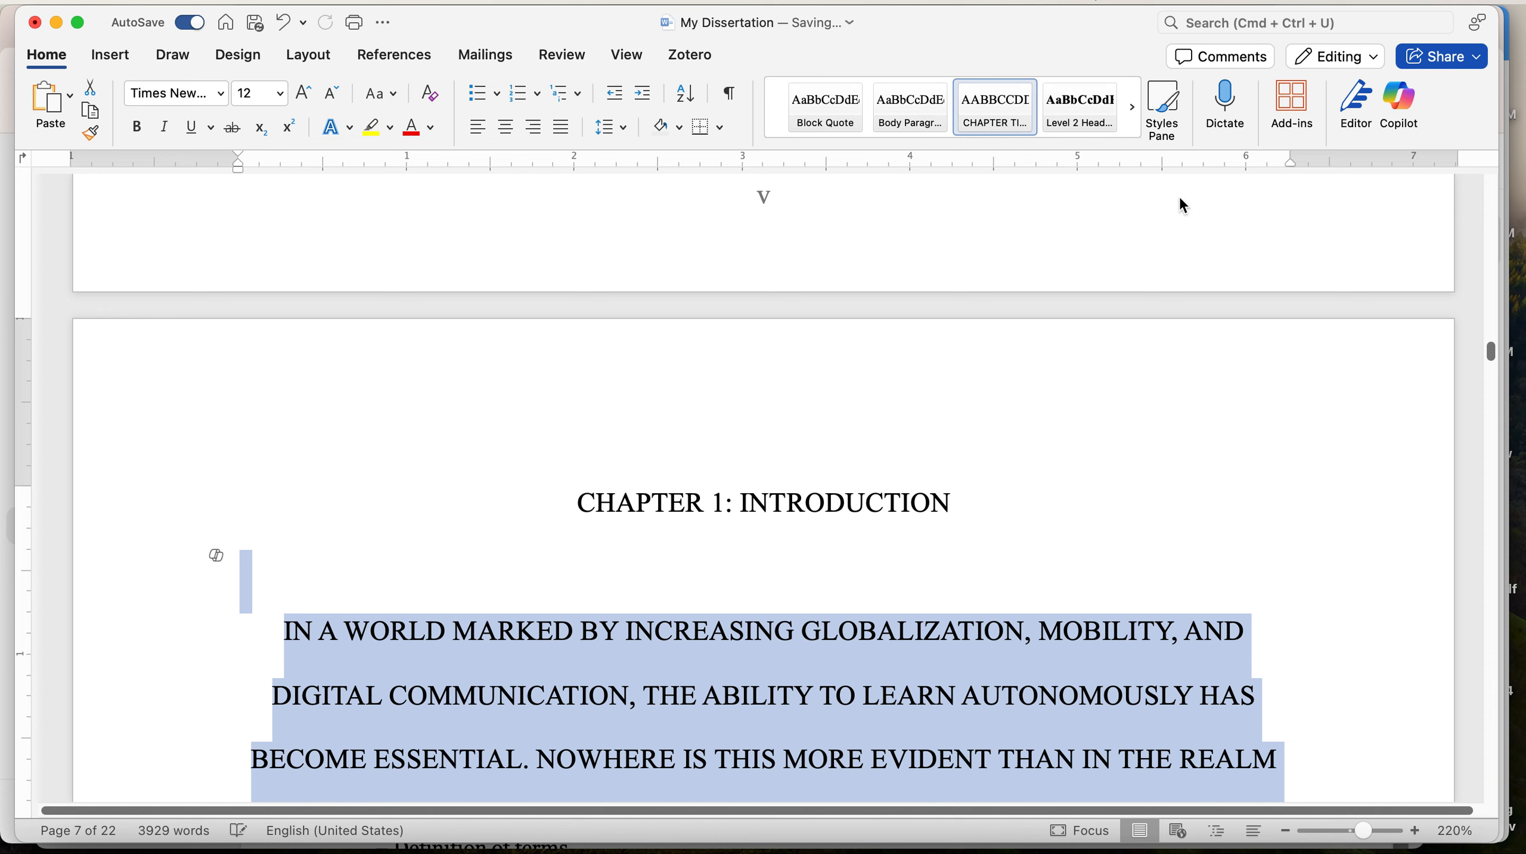
{"action": "left_click", "coordinate": [912, 114]}
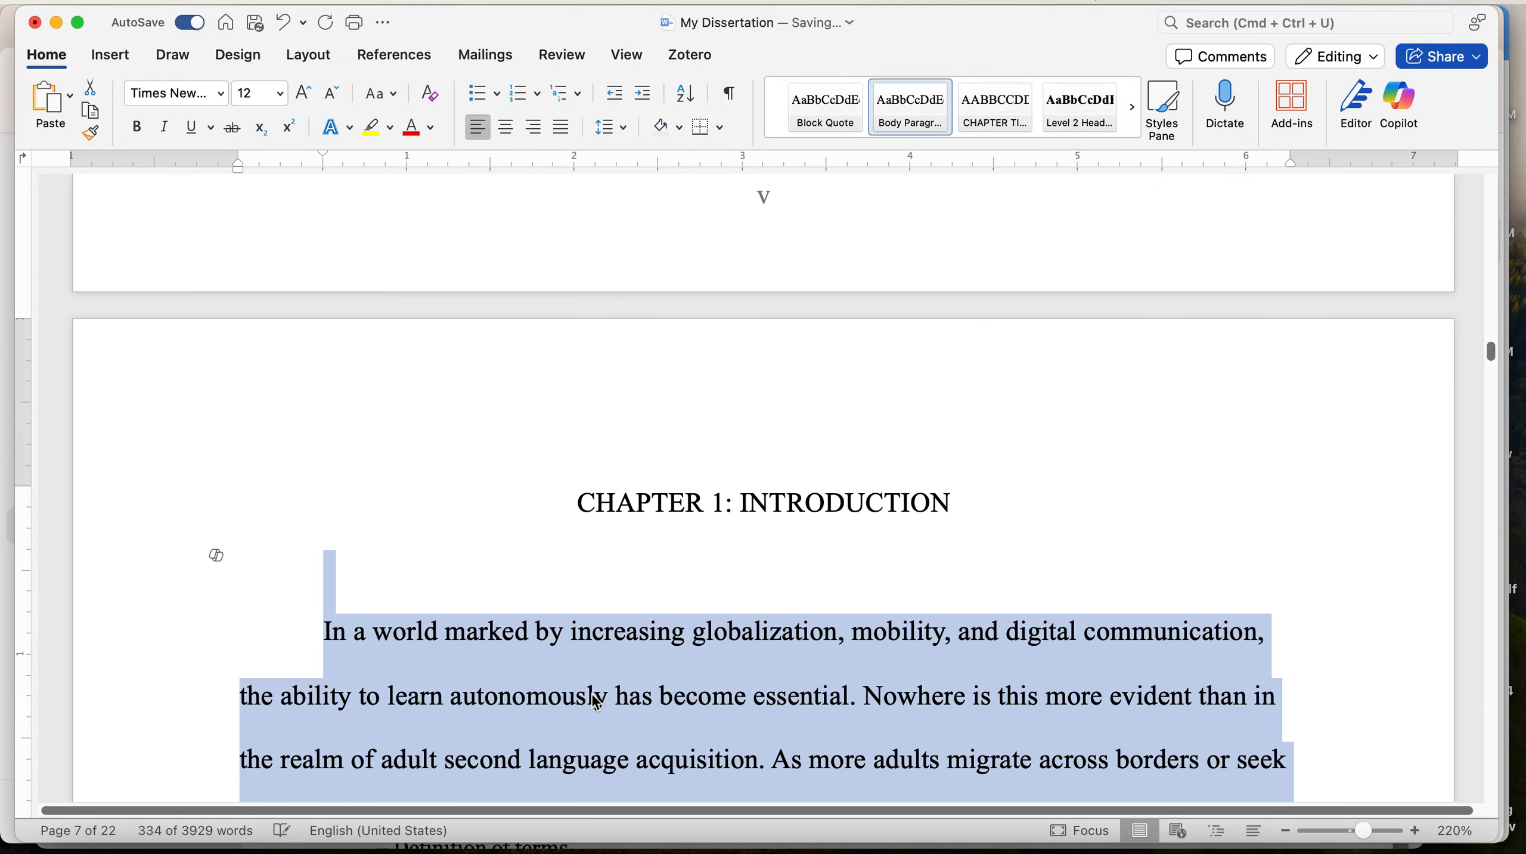
{"action": "scroll", "coordinate": [597, 701], "scroll_direction": "down", "scroll_amount": 15}
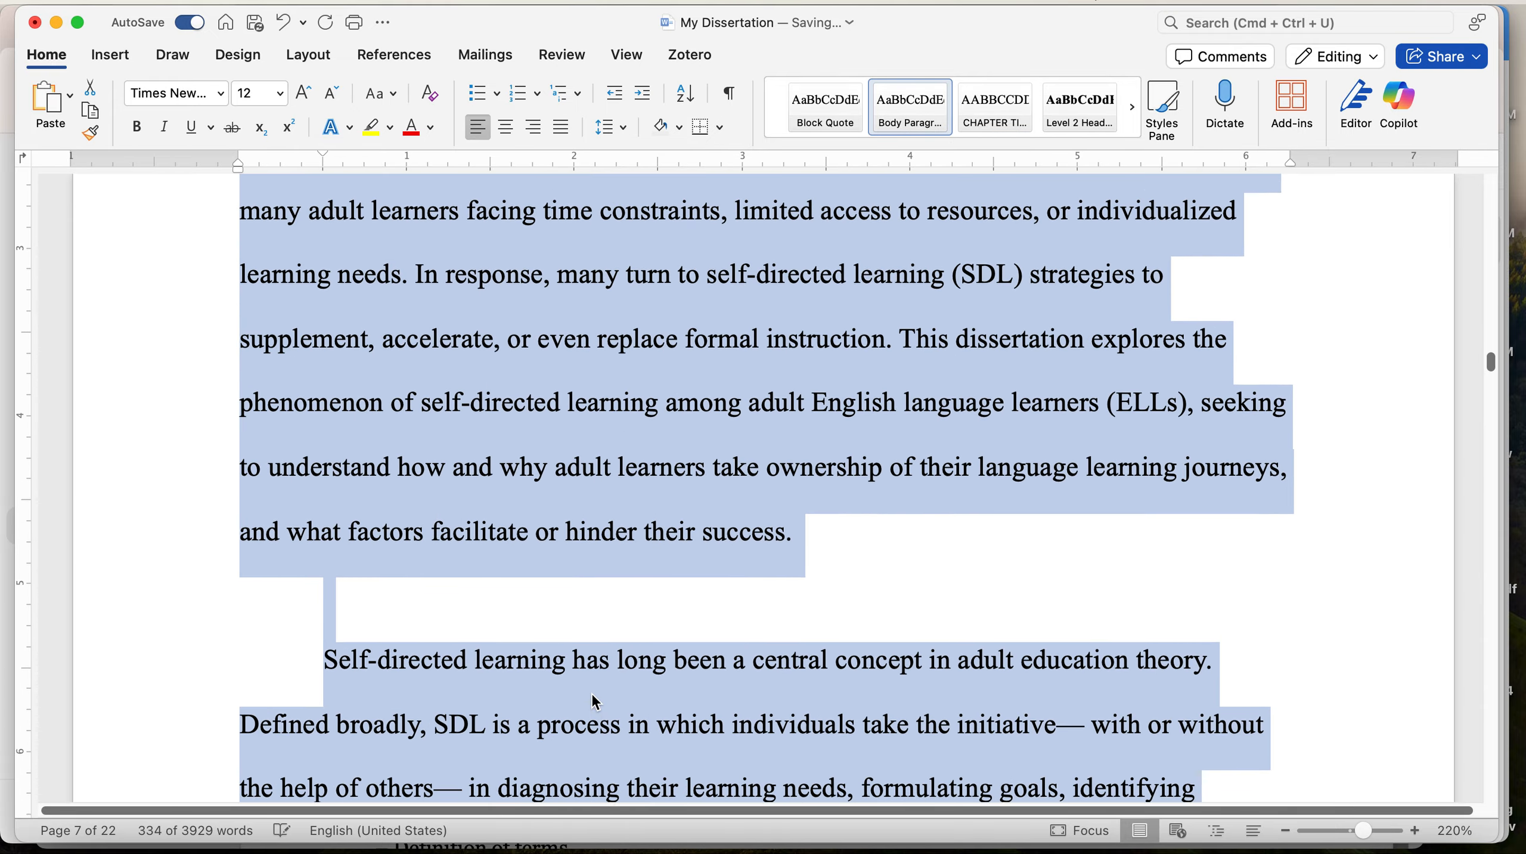
Remove the empty lines below the Chapter 1 heading and before the "Self-directed learning has long been" paragraph
{"action": "scroll", "coordinate": [595, 701], "scroll_direction": "up", "scroll_amount": 10}
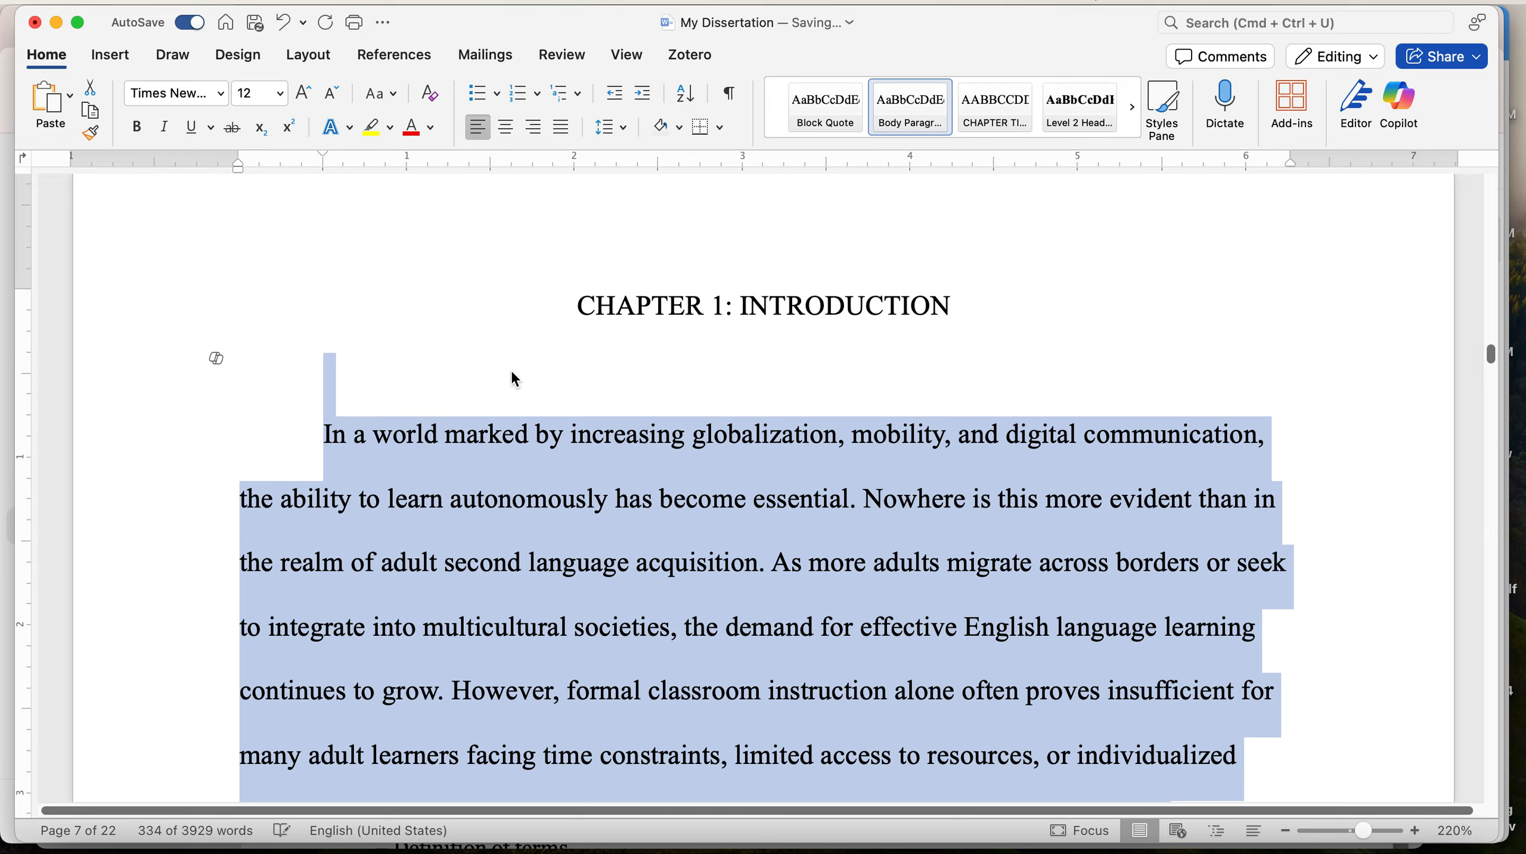
{"action": "left_click", "coordinate": [445, 375]}
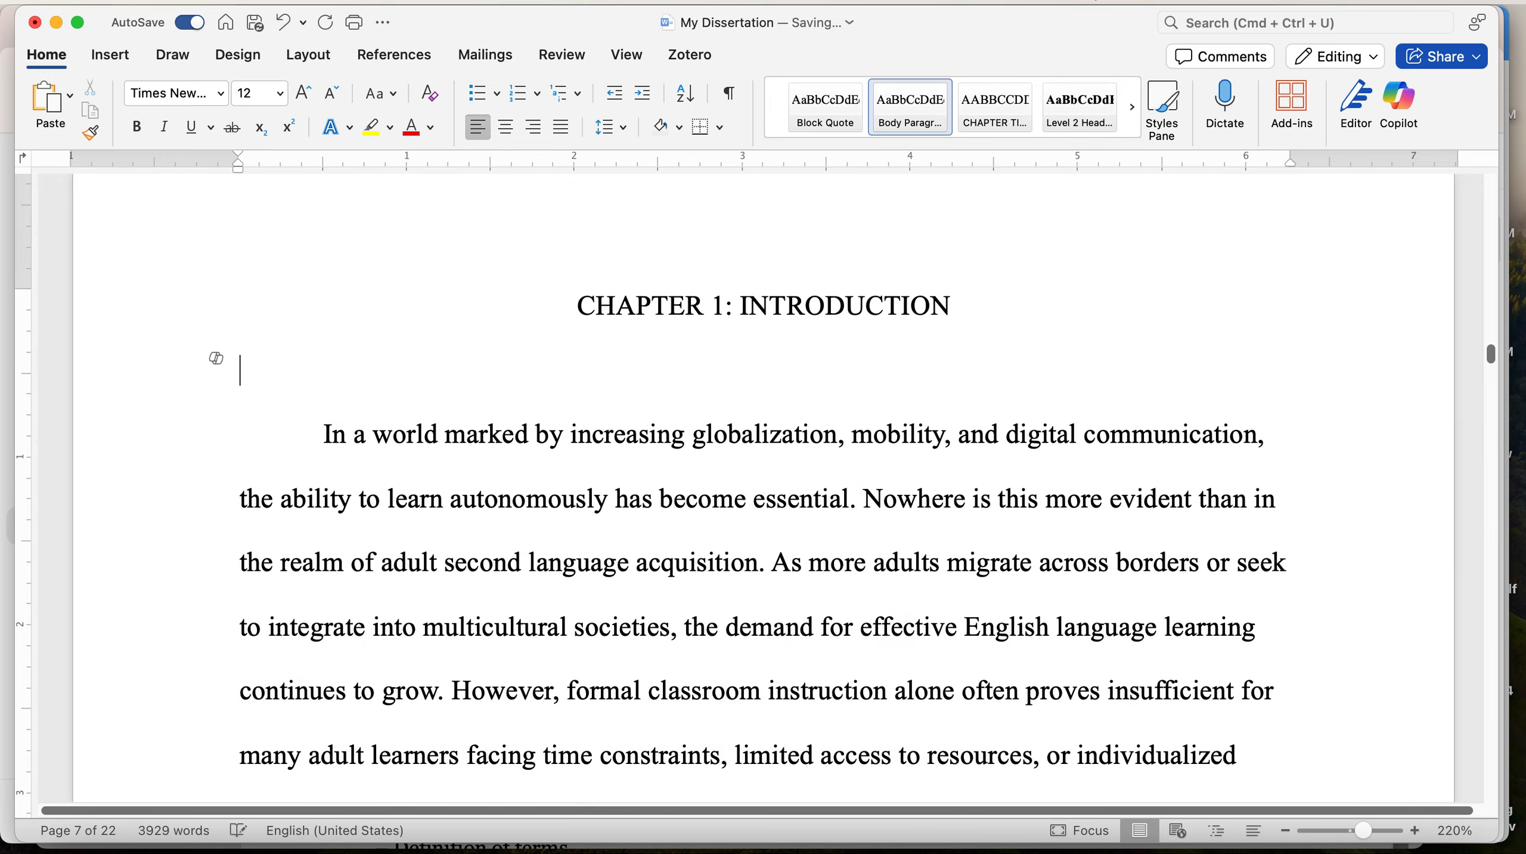
{"action": "key", "text": "BackSpace"}
{"action": "scroll", "coordinate": [625, 491], "scroll_direction": "down", "scroll_amount": 10}
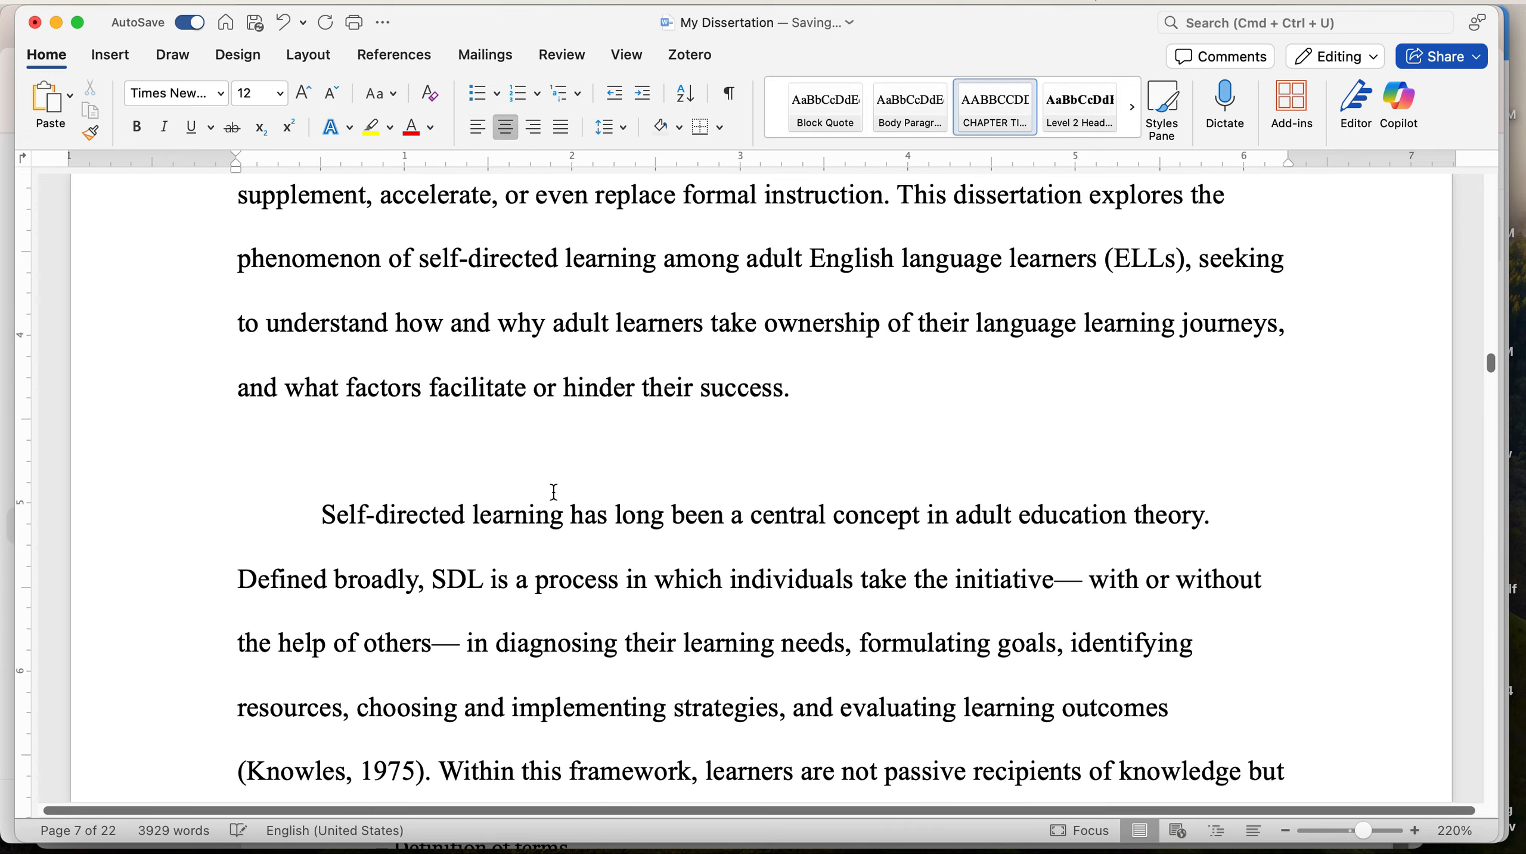
{"action": "left_click", "coordinate": [429, 445]}
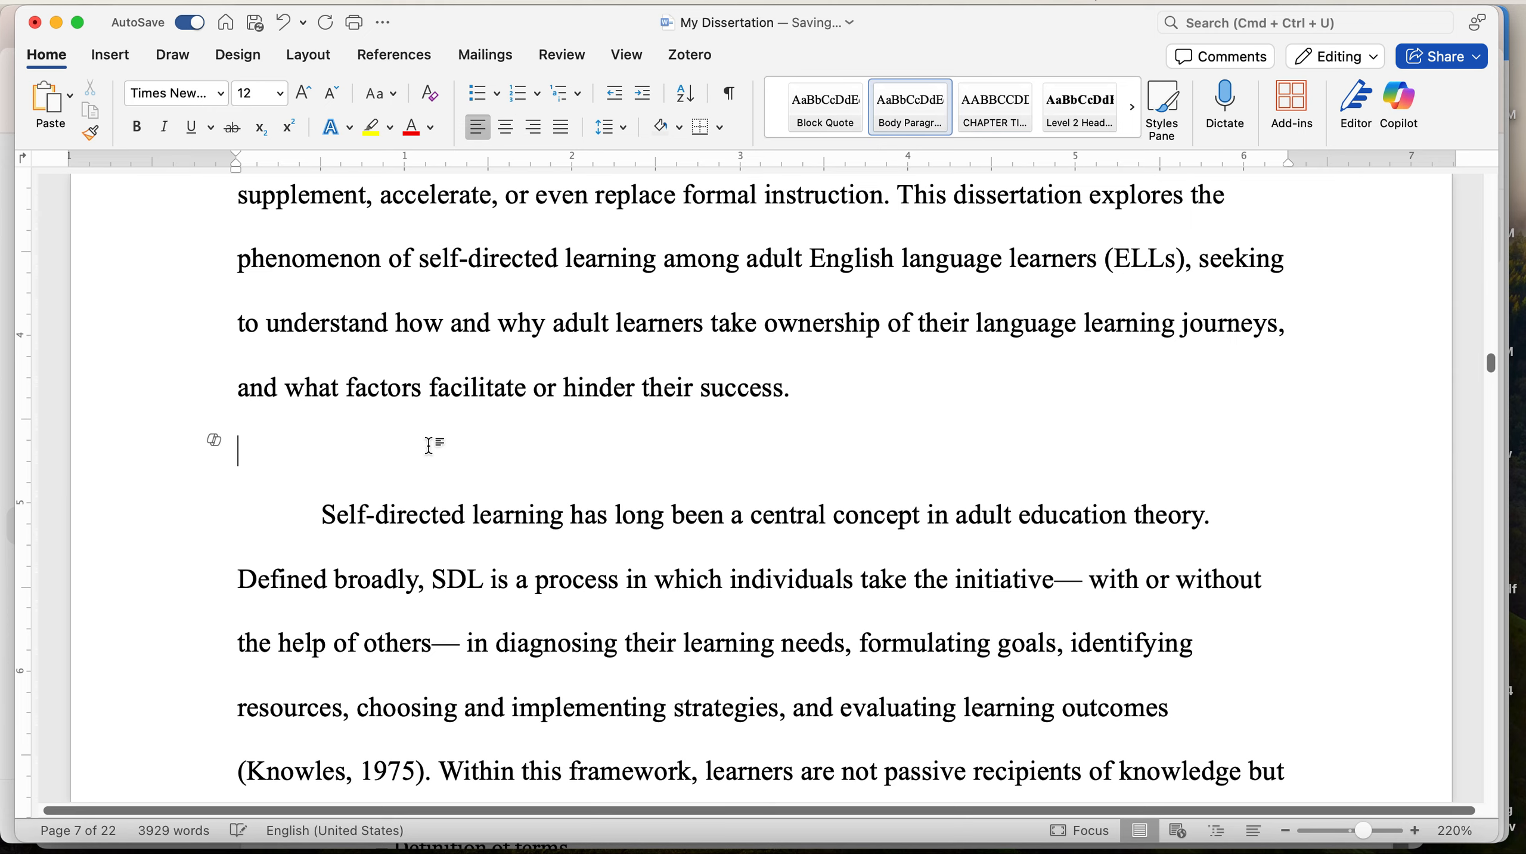
{"action": "key", "text": "BackSpace"}
Enter "Background to the Problem" without an indent on the empty line above the "The application of SDL" paragraph
{"action": "scroll", "coordinate": [507, 538], "scroll_direction": "down", "scroll_amount": 8}
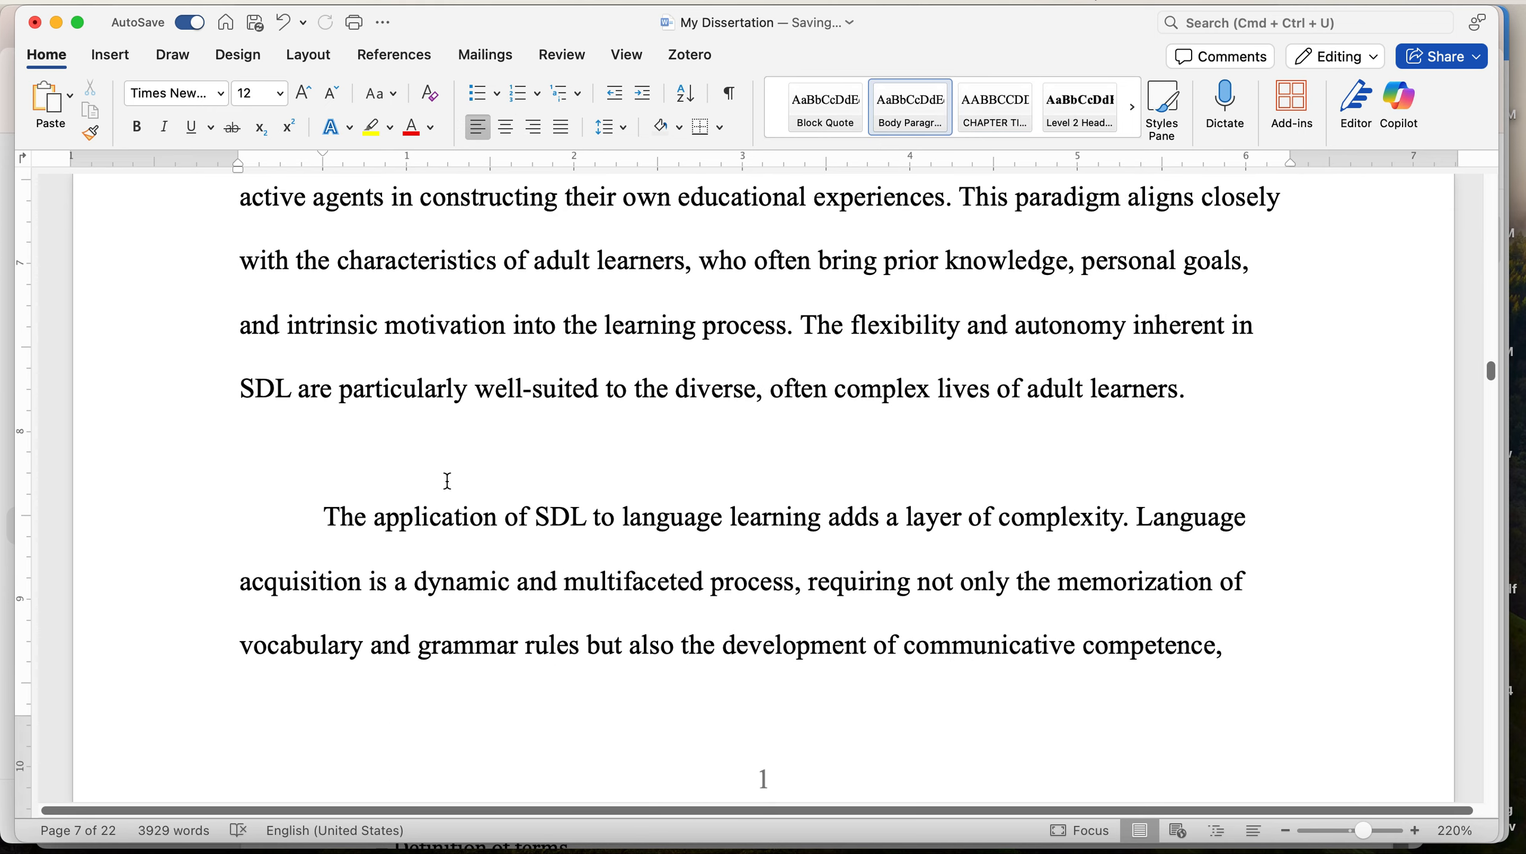
{"action": "left_click", "coordinate": [402, 429]}
{"action": "left_click", "coordinate": [402, 462]}
{"action": "key", "text": "BackSpace"}
{"action": "type", "text": "Backg"}
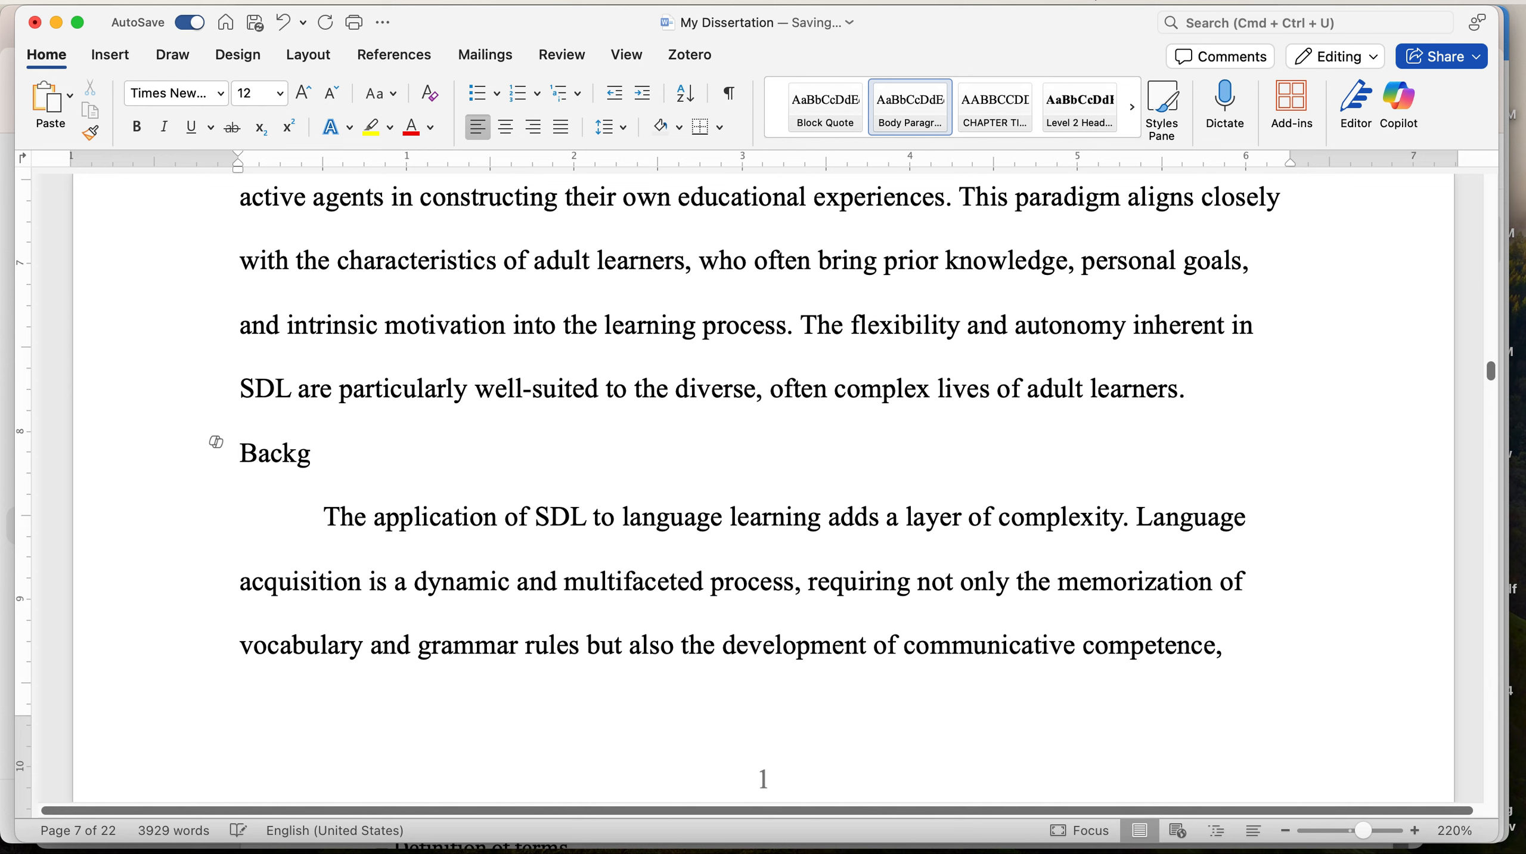
{"action": "type", "text": "round to the Pr"}
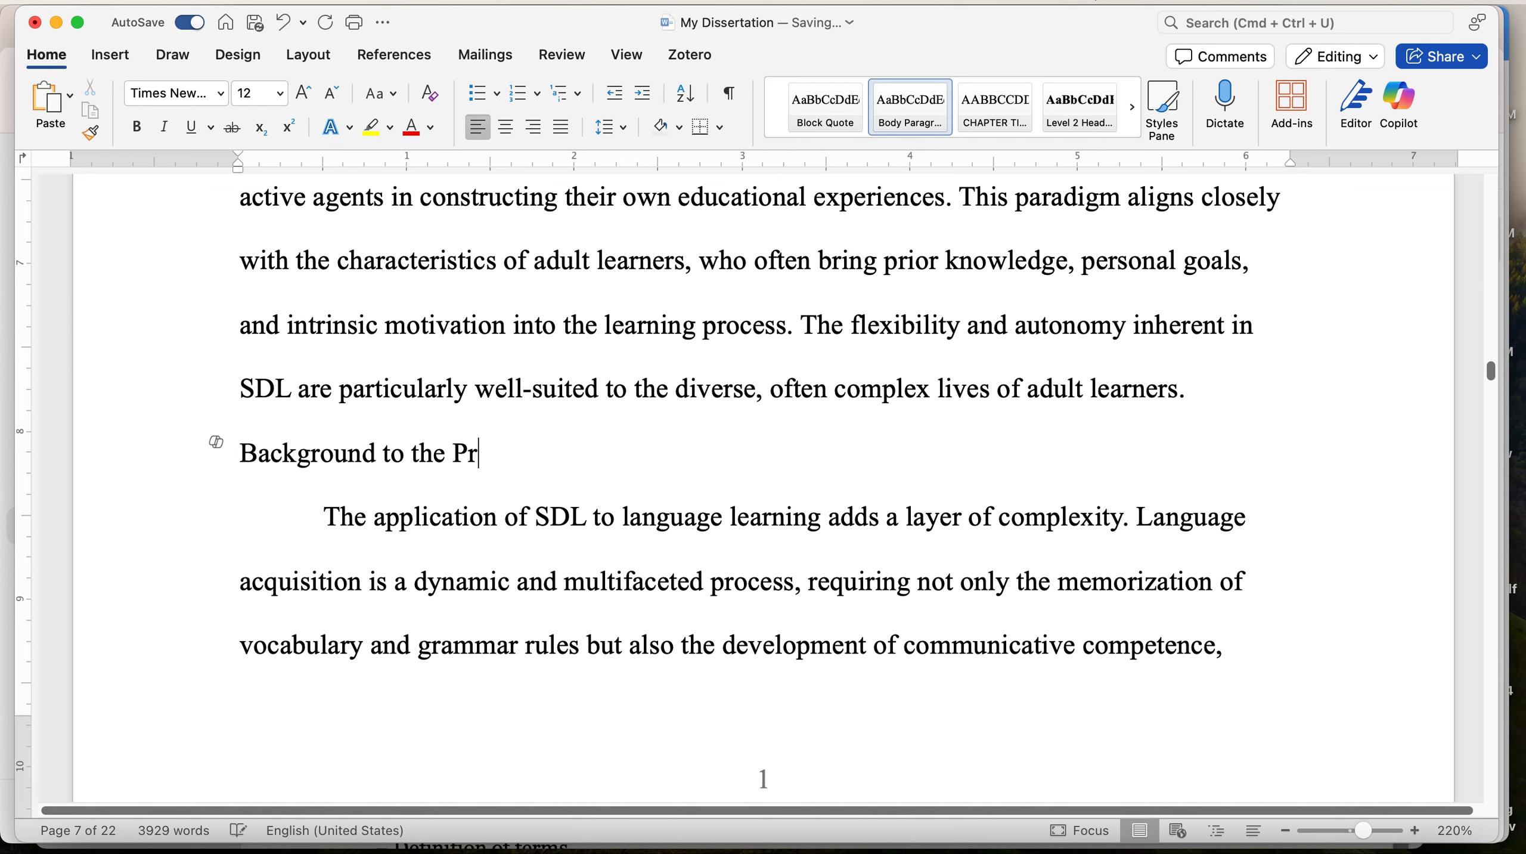
{"action": "type", "text": "oblem"}
Apply the Level 2 heading style to the "Background to the Problem" line
{"action": "left_click", "coordinate": [588, 452]}
{"action": "left_click", "coordinate": [178, 445]}
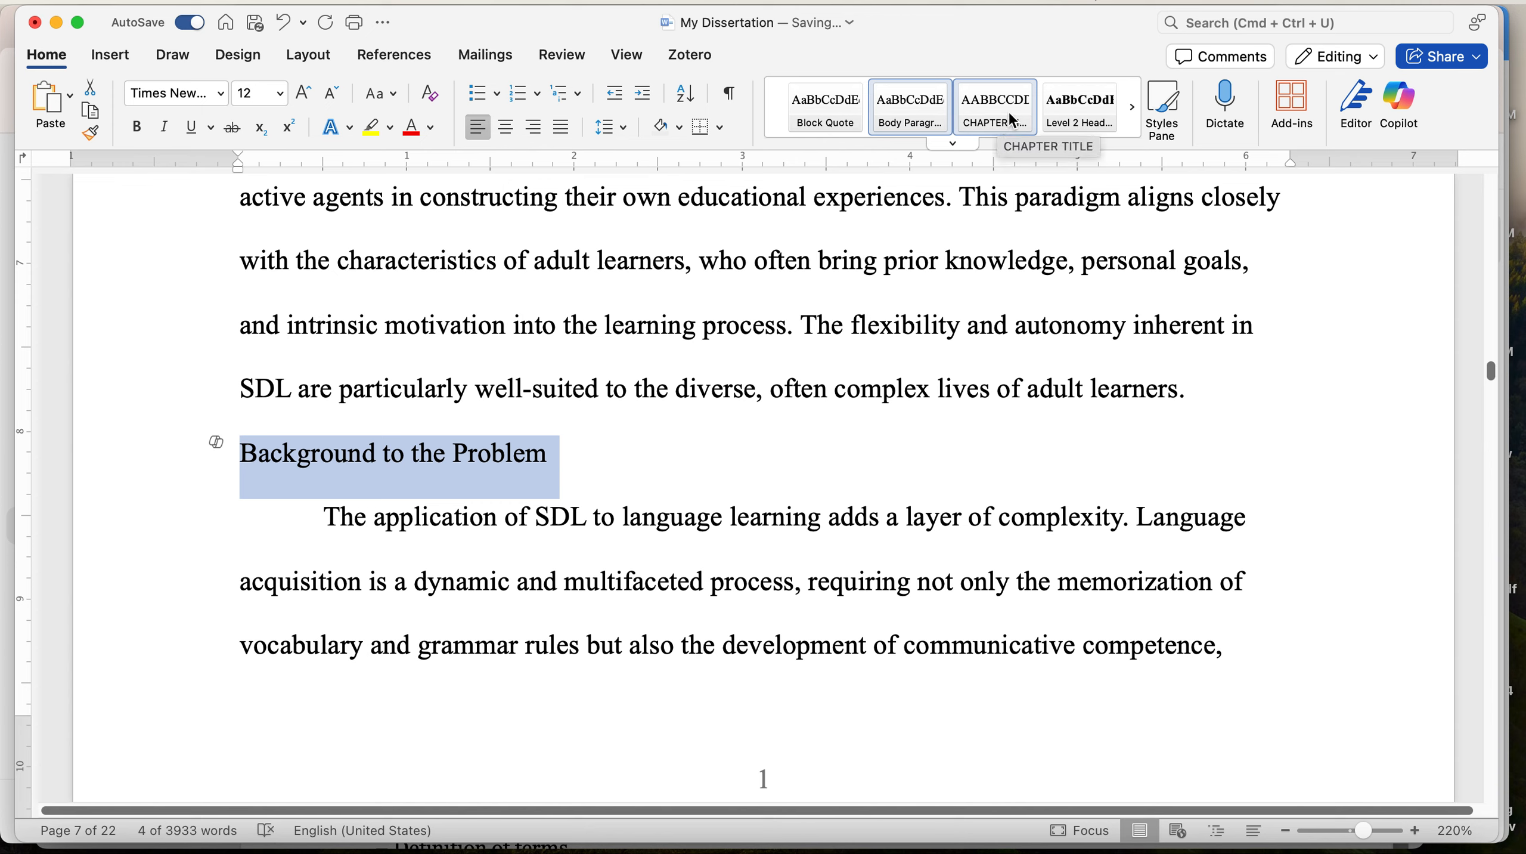
{"action": "left_click", "coordinate": [1080, 114]}
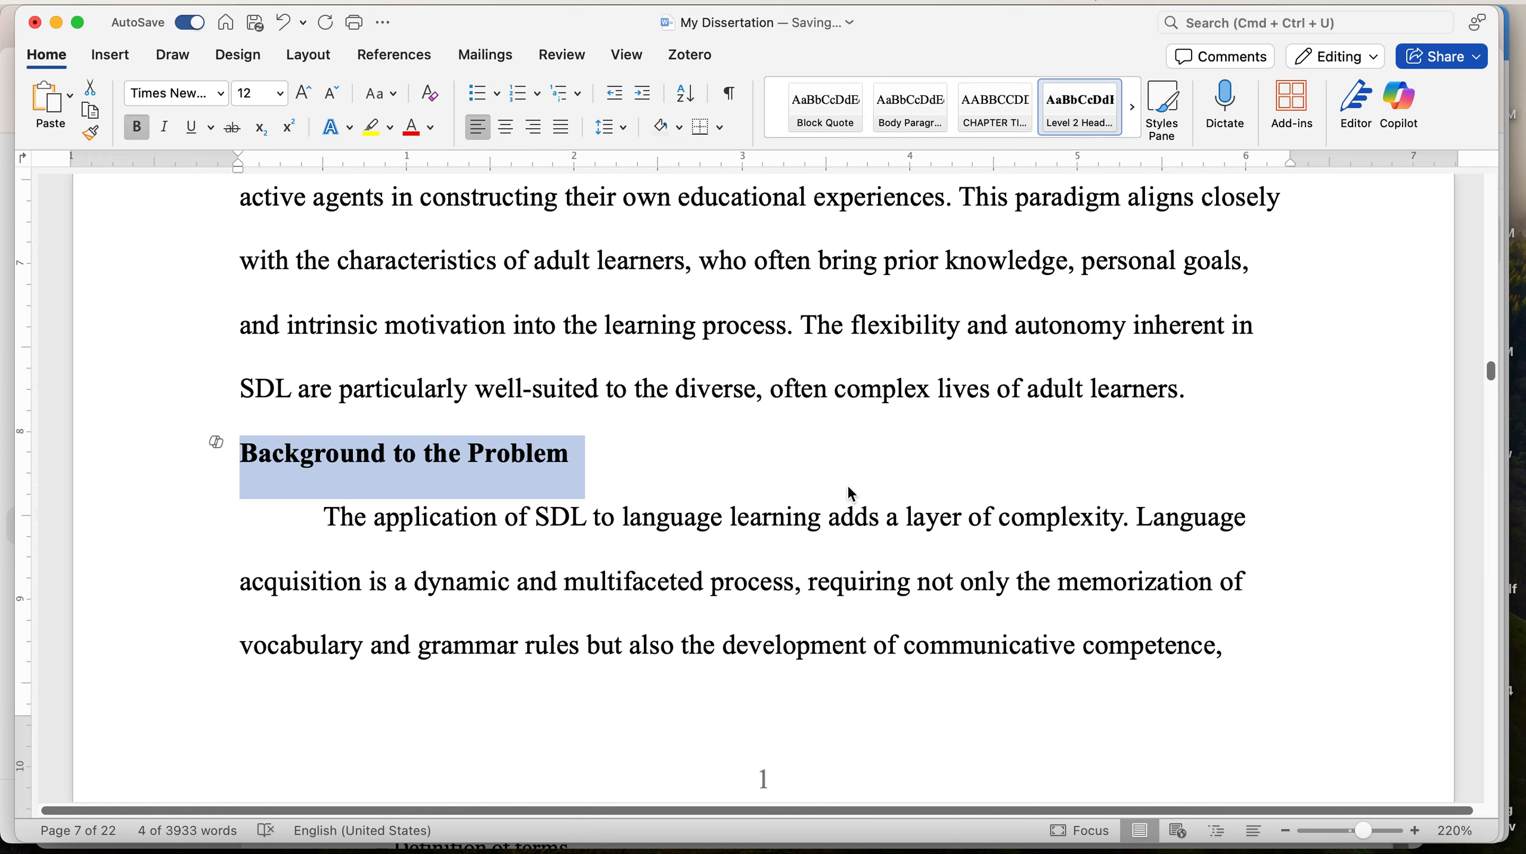
Split the paragraph under "Background to the Problem" so that "In such contexts, SDL may offer" starts a new paragraph
{"action": "scroll", "coordinate": [851, 493], "scroll_direction": "down", "scroll_amount": 10}
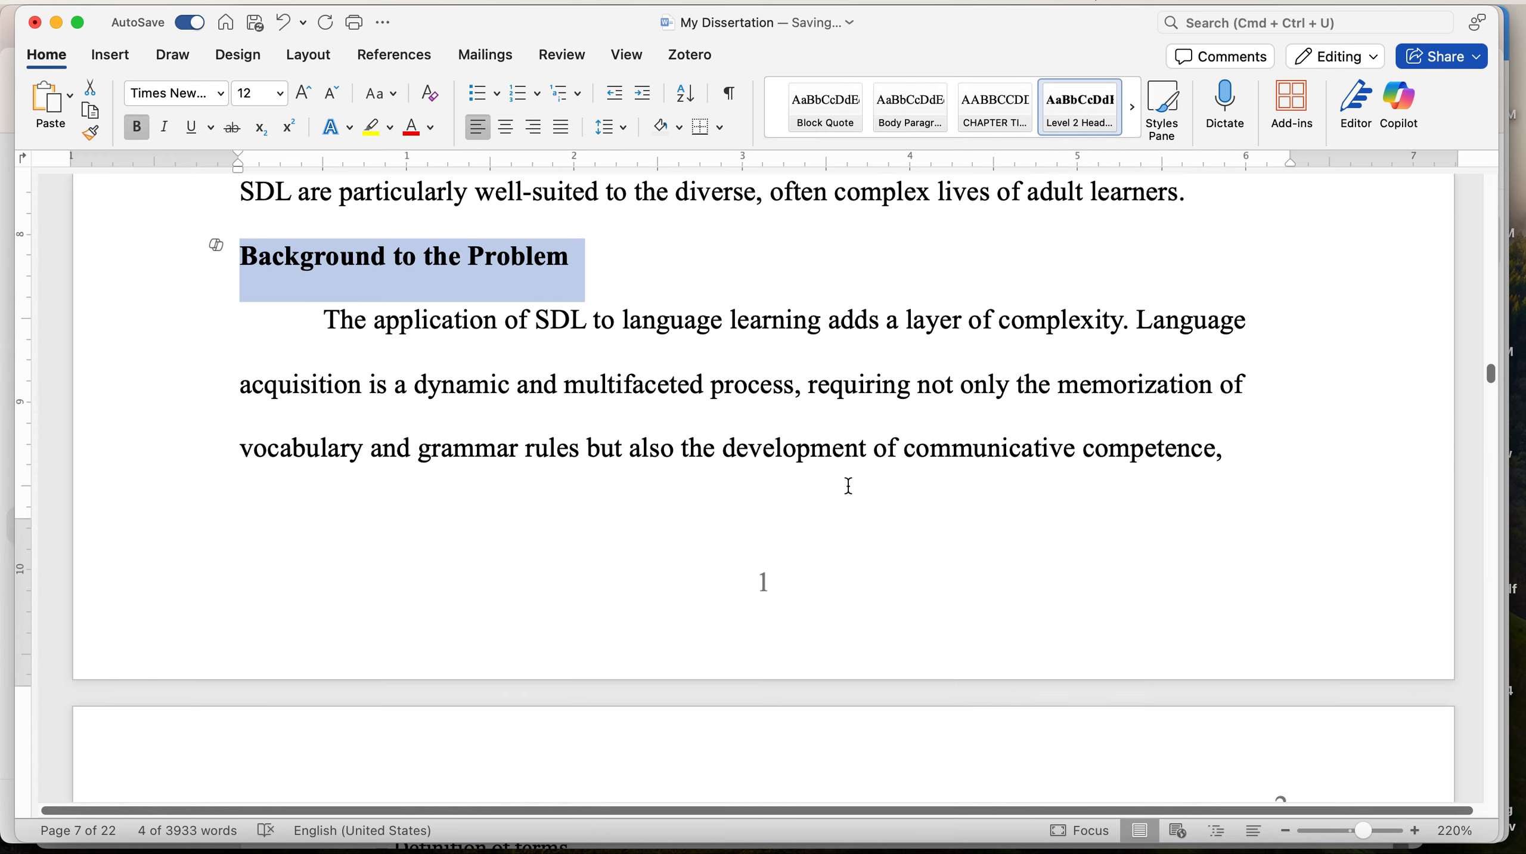
{"action": "scroll", "coordinate": [450, 659], "scroll_direction": "down", "scroll_amount": 2}
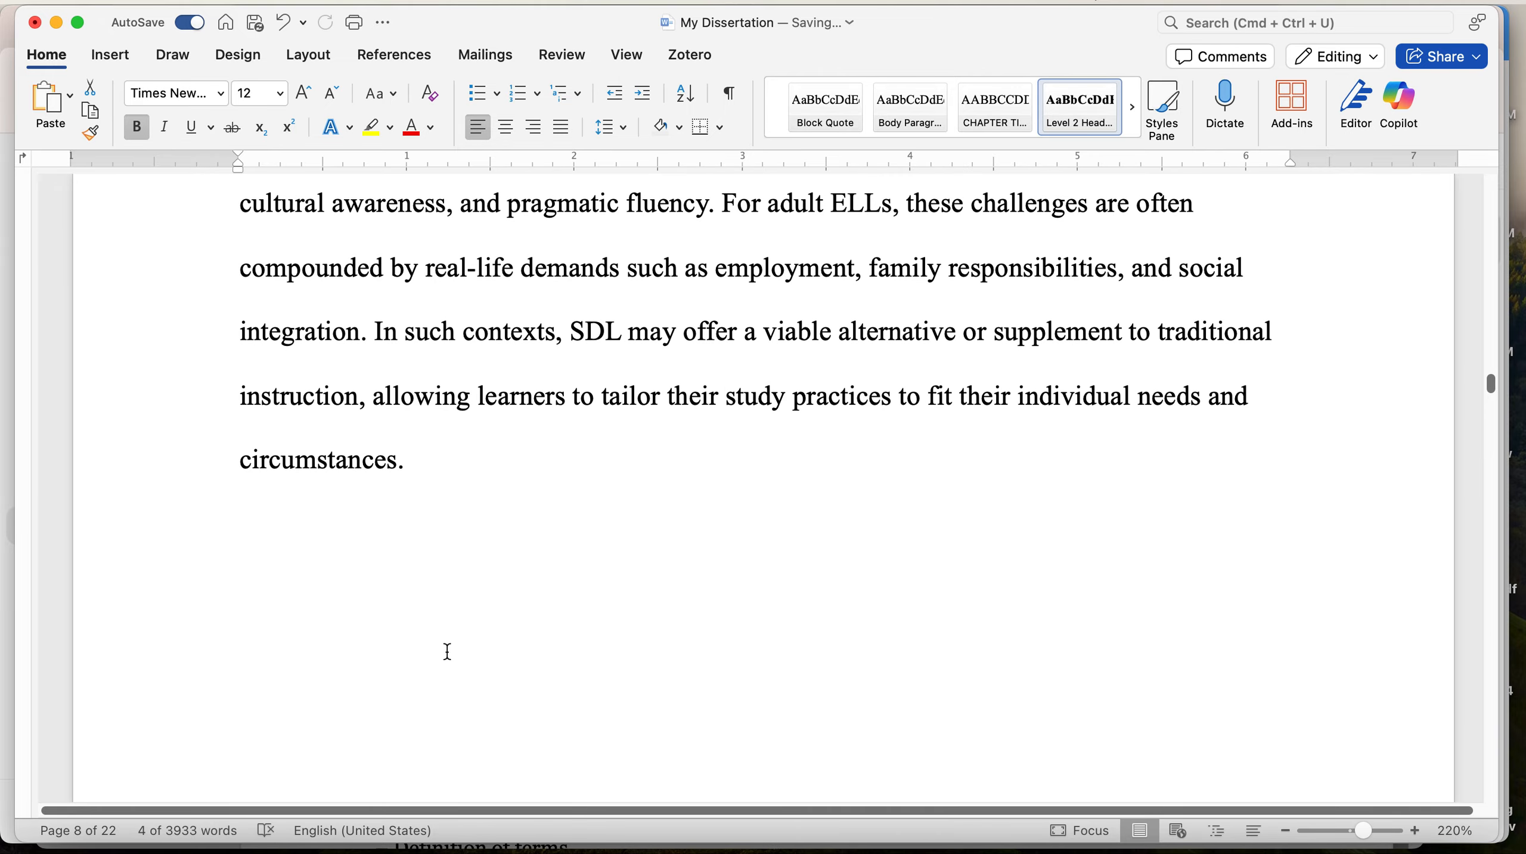
{"action": "scroll", "coordinate": [404, 512], "scroll_direction": "up", "scroll_amount": 11}
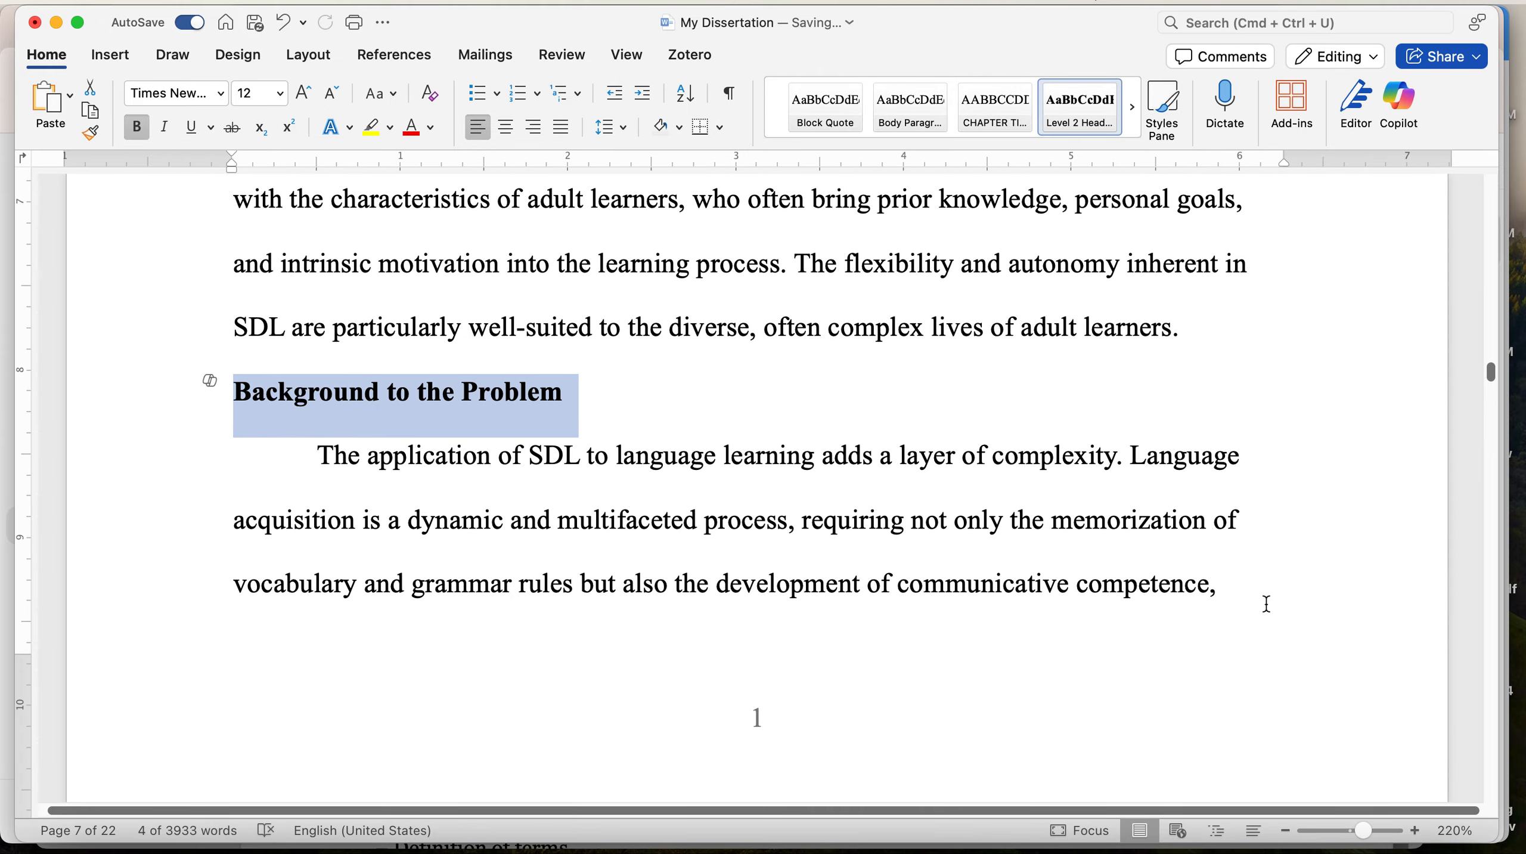
{"action": "scroll", "coordinate": [1184, 566], "scroll_direction": "down", "scroll_amount": 8}
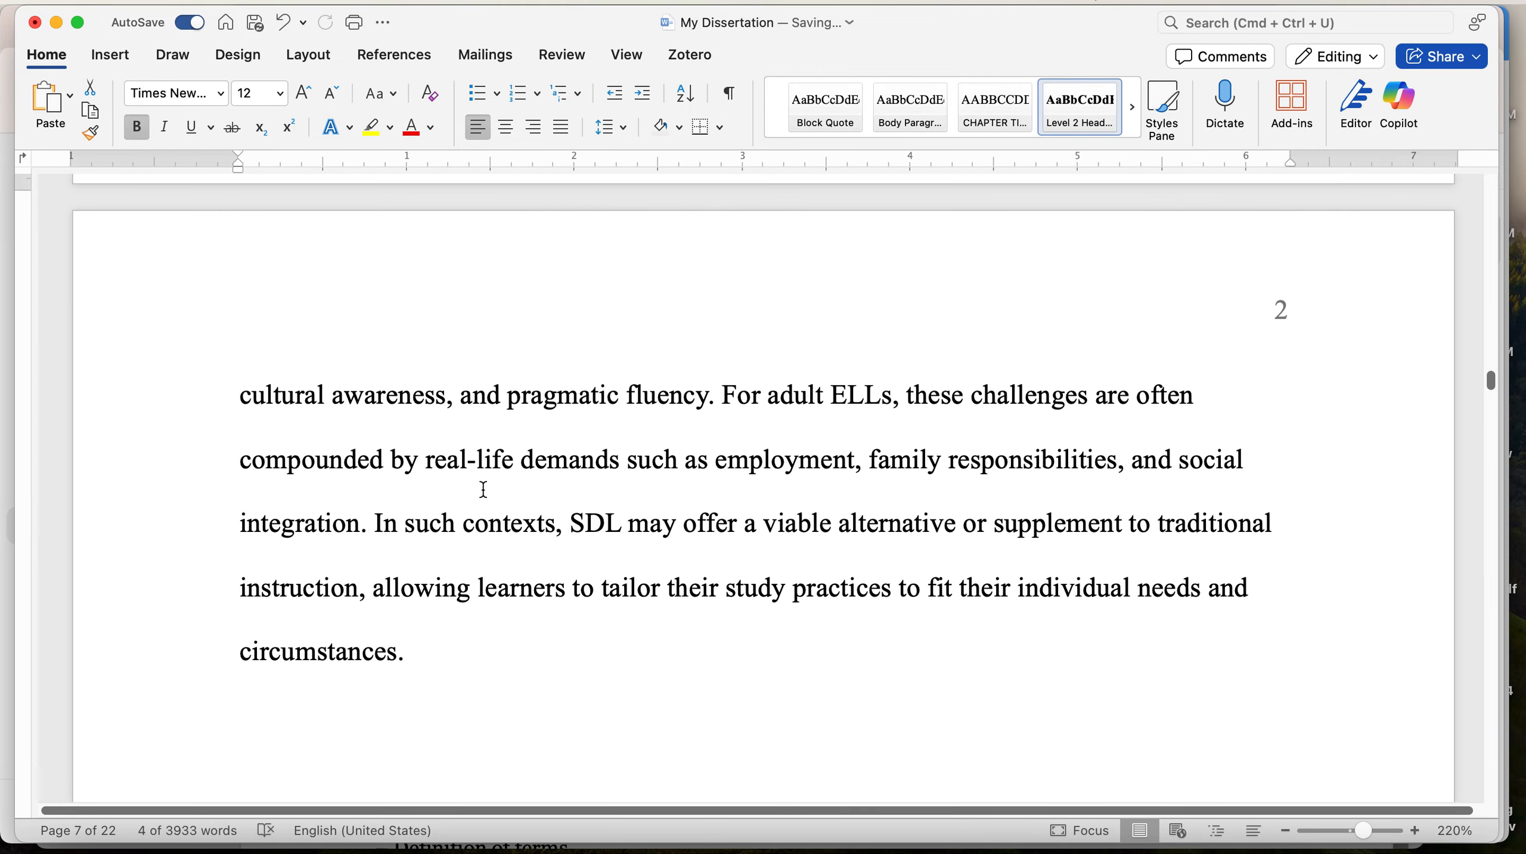
{"action": "left_click", "coordinate": [376, 523]}
{"action": "key", "text": "BackSpace"}
{"action": "key", "text": "Return"}
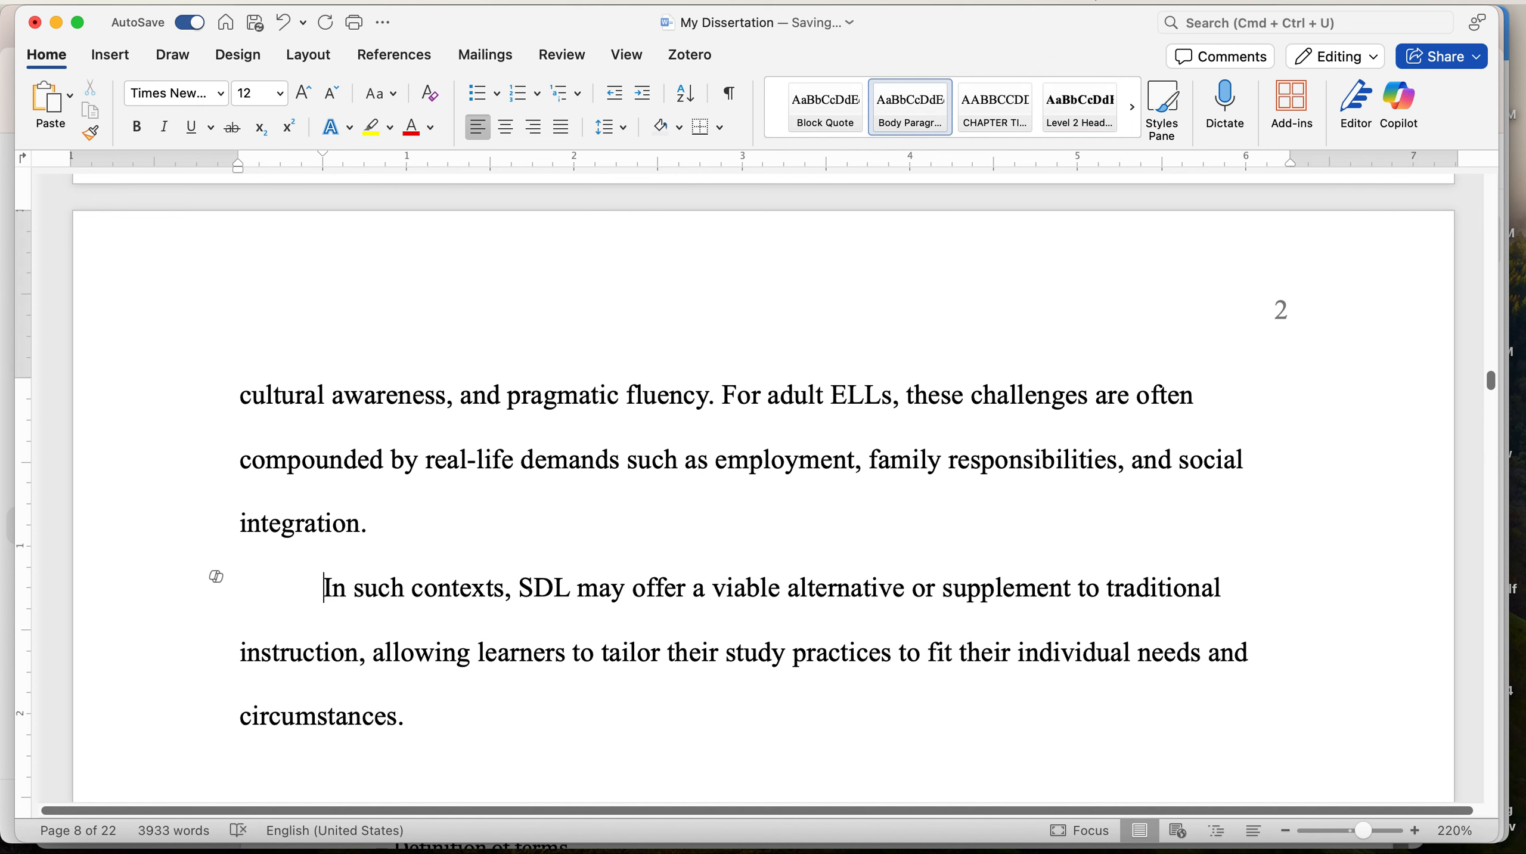
Add a line reading "This is Another Great Heading" above the "In such contexts" paragraph
{"action": "key", "text": "Return"}
{"action": "key", "text": "Up"}
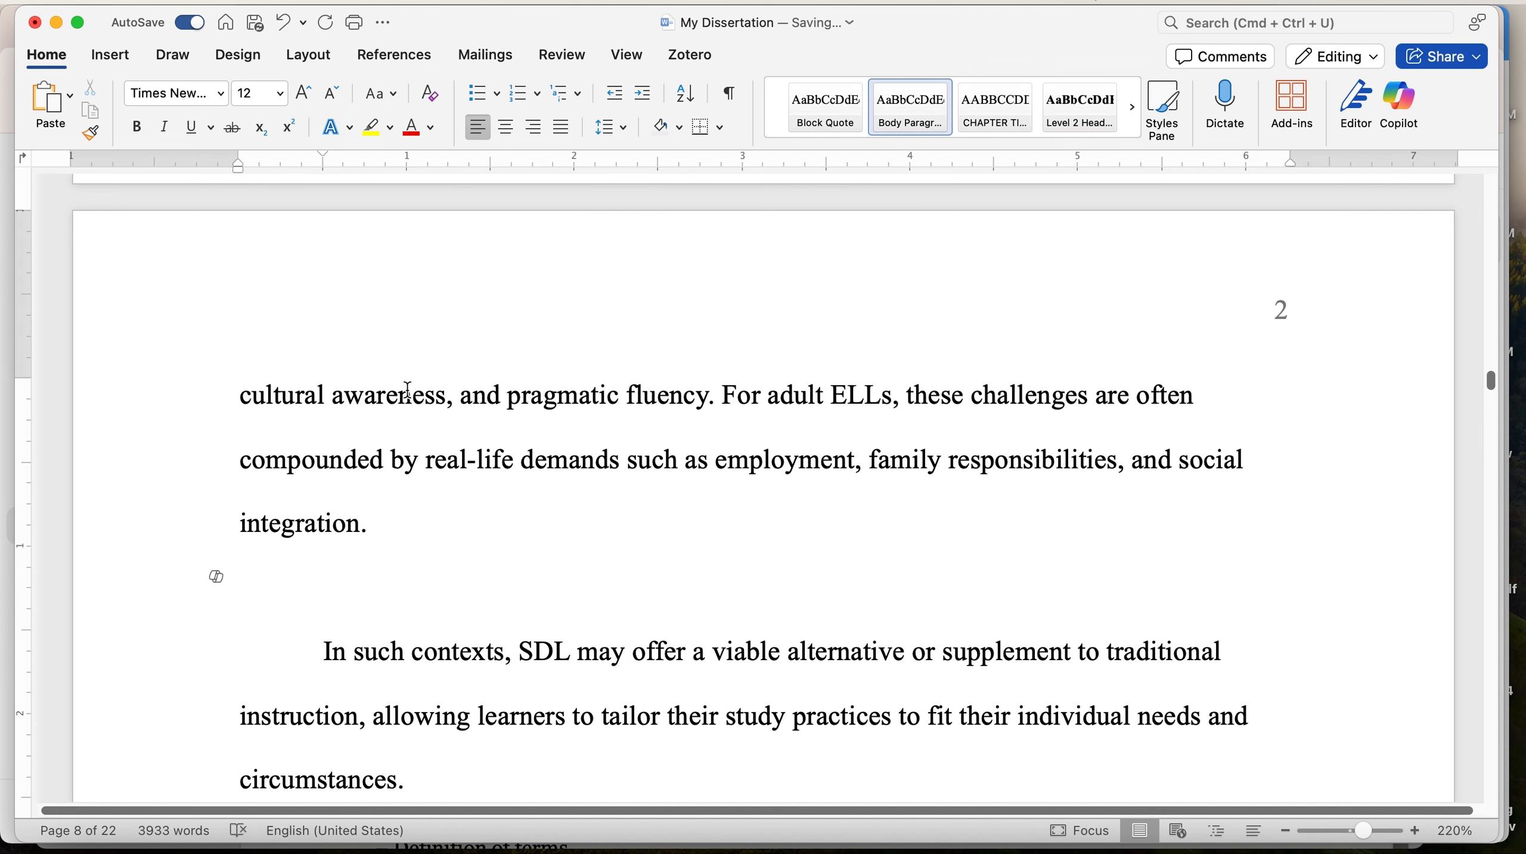
{"action": "type", "text": "This is an"}
{"action": "key", "text": "BackSpace"}
{"action": "key", "text": "BackSpace"}
{"action": "type", "text": "A"}
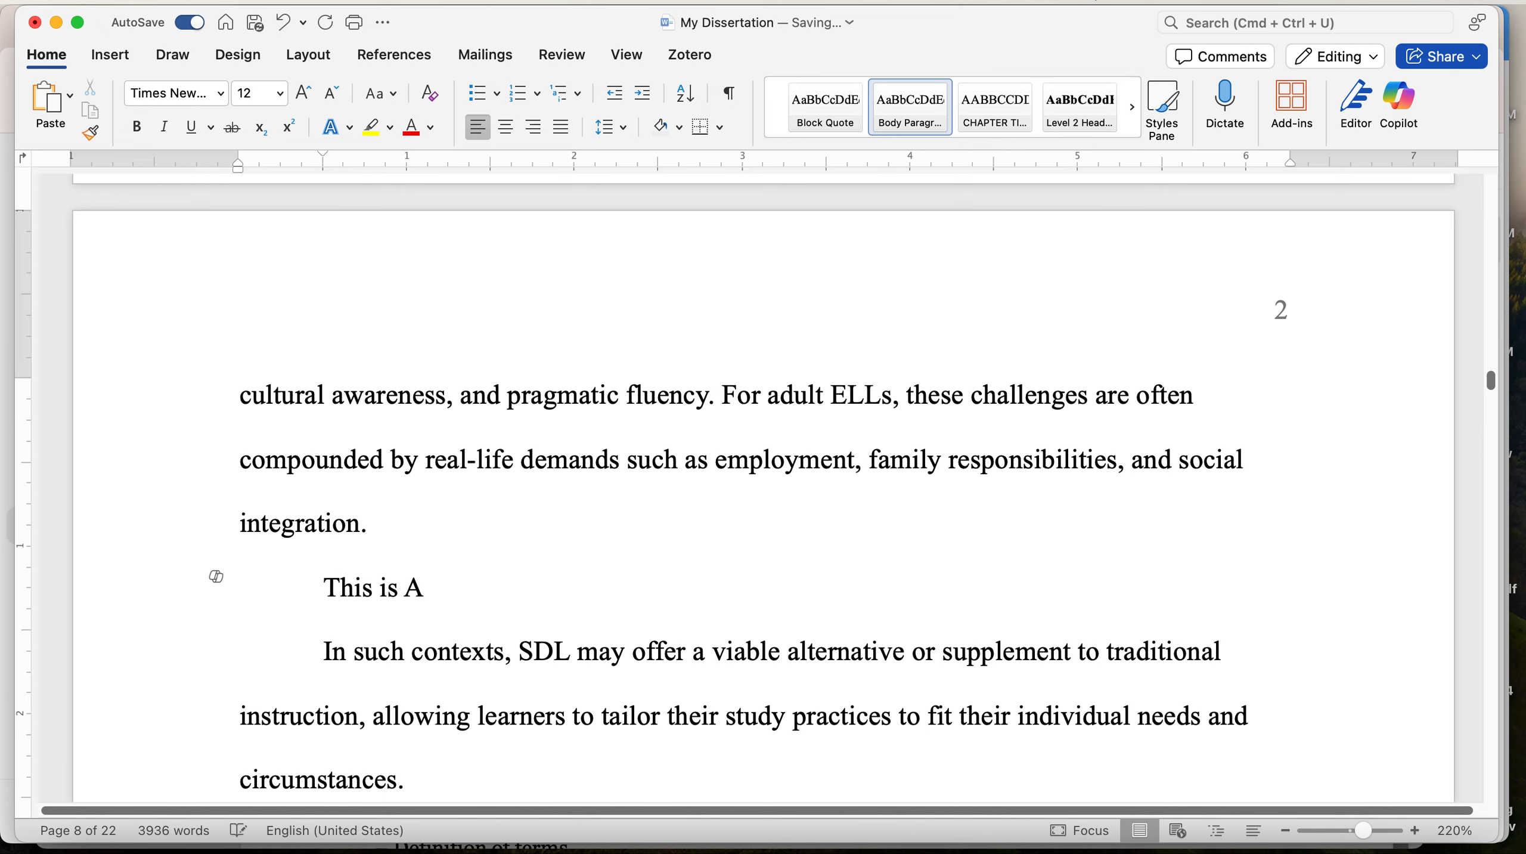
{"action": "type", "text": "nother Great He"}
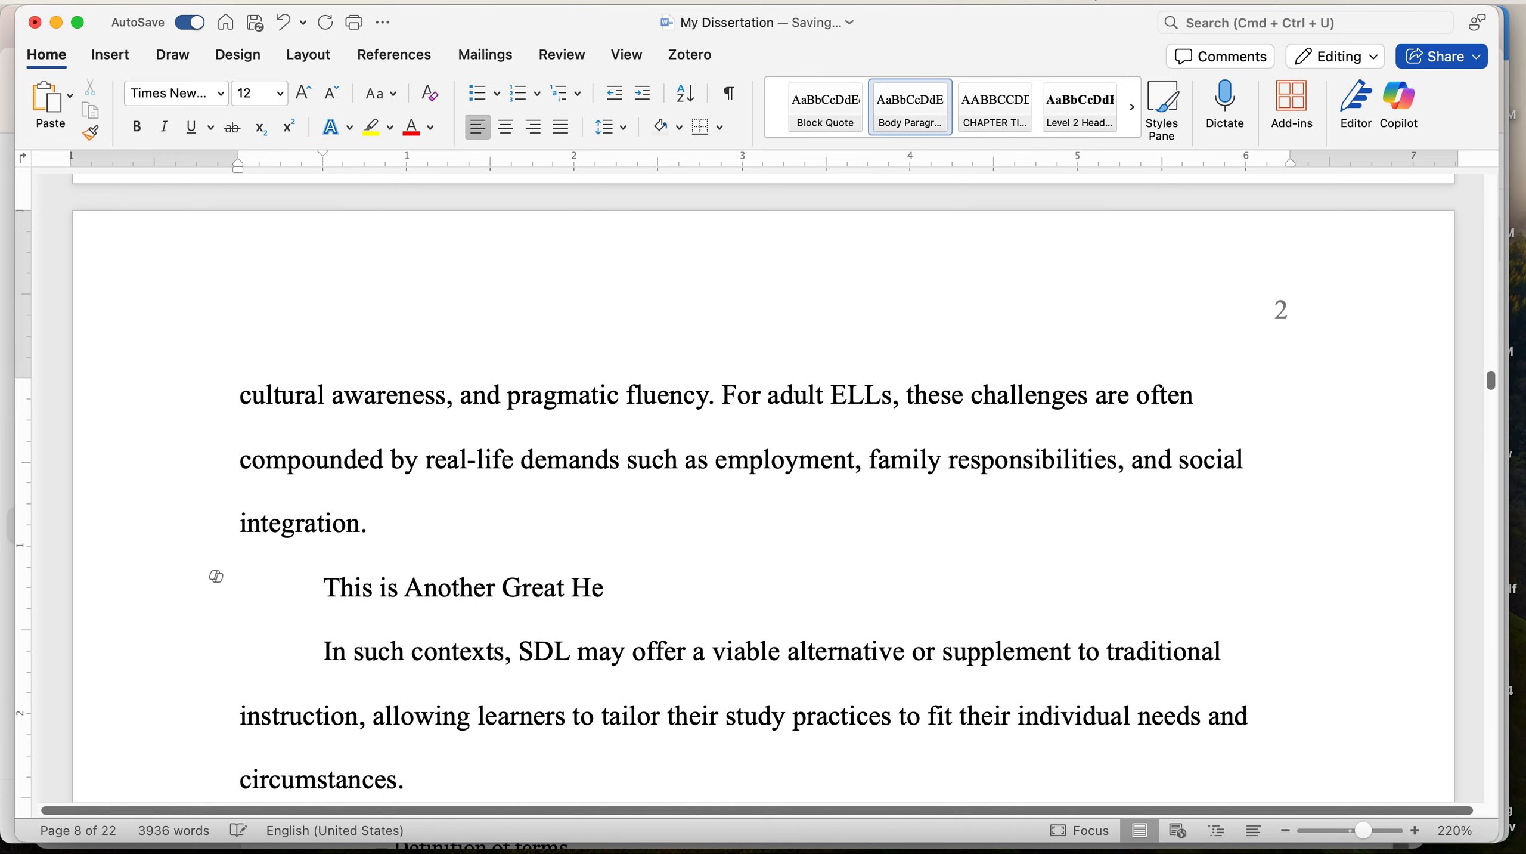
{"action": "type", "text": "ading"}
Apply the Level 3 heading style to the "This is Another Great Heading" line
{"action": "left_click_drag", "start_coordinate": [704, 596], "coordinate": [266, 604]}
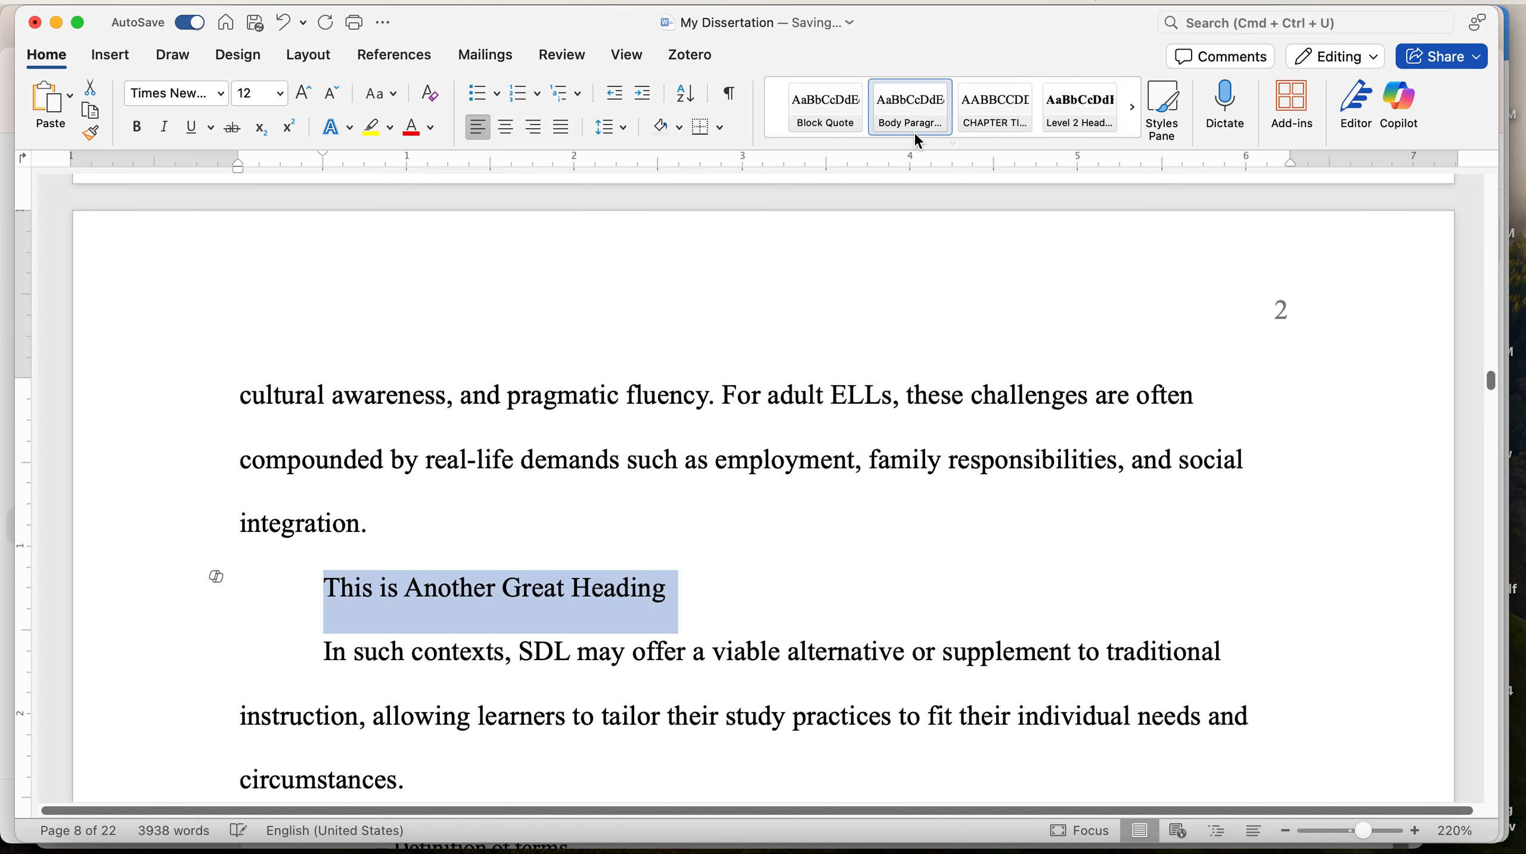
{"action": "left_click", "coordinate": [954, 145]}
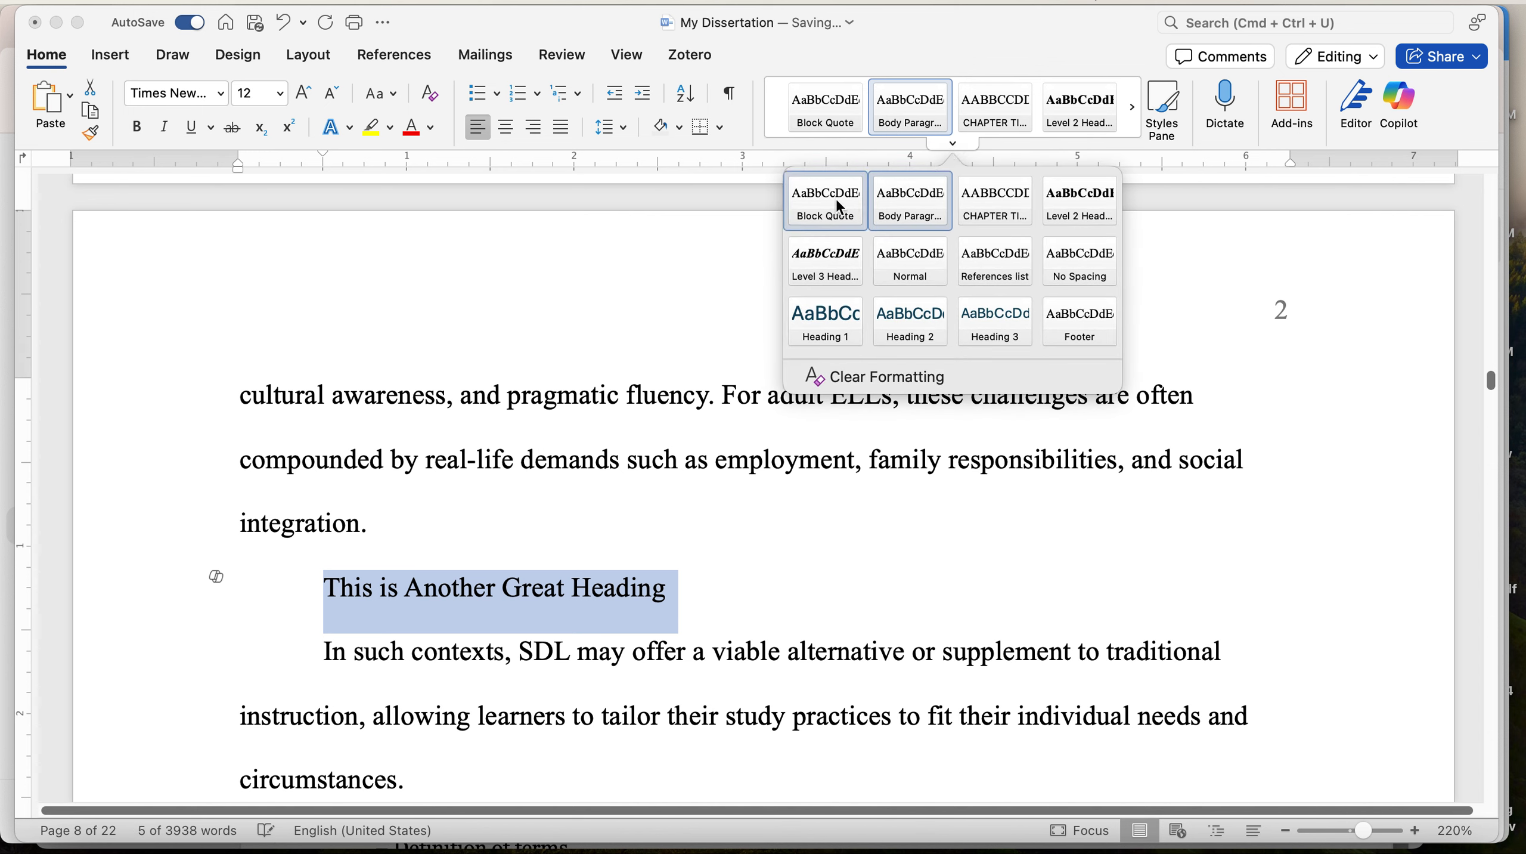
{"action": "left_click", "coordinate": [839, 260]}
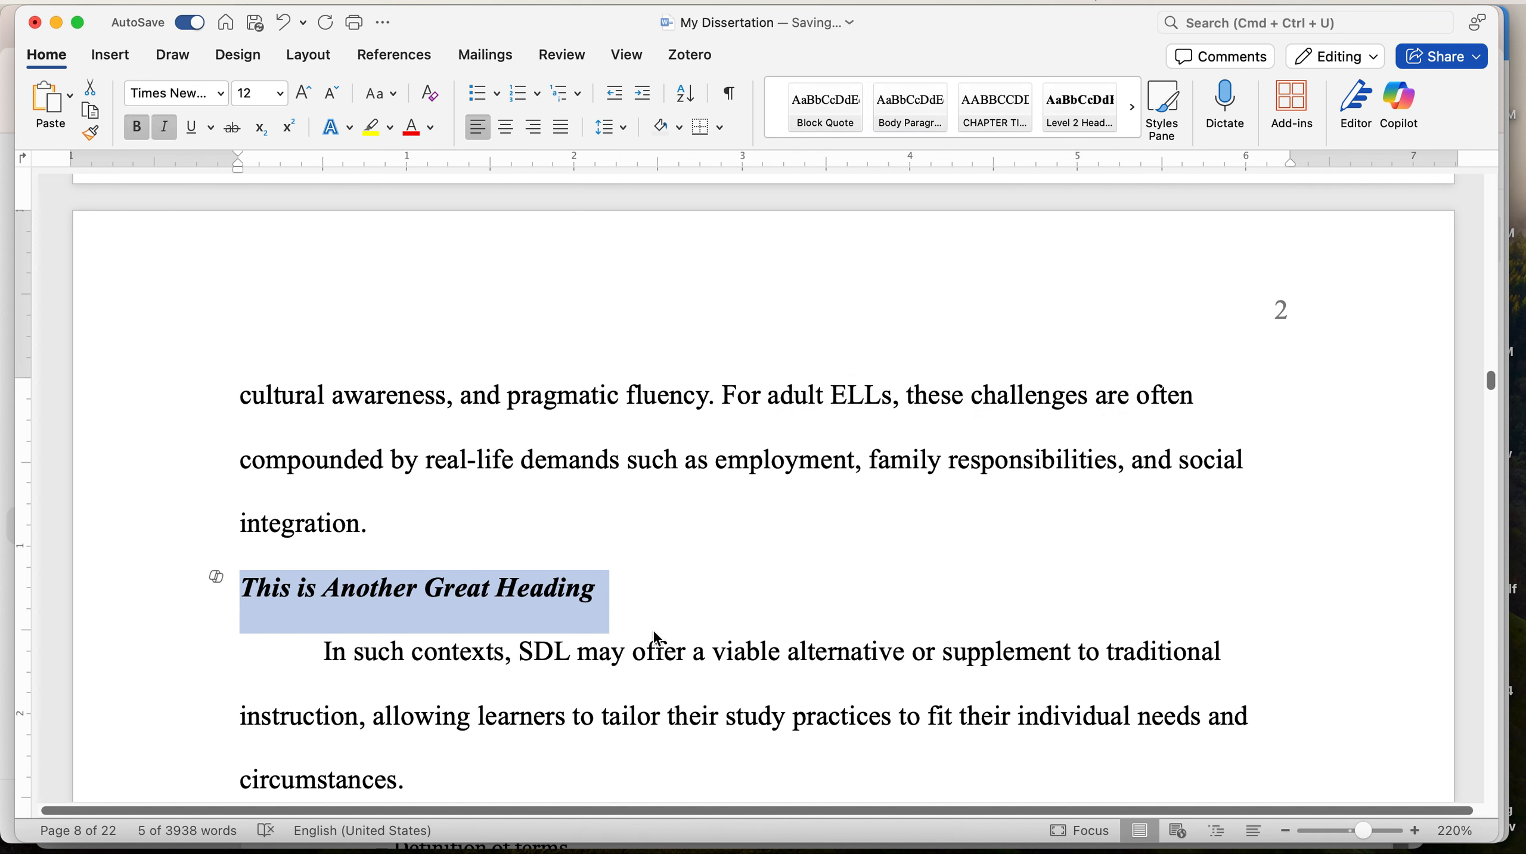
{"action": "left_click", "coordinate": [683, 612]}
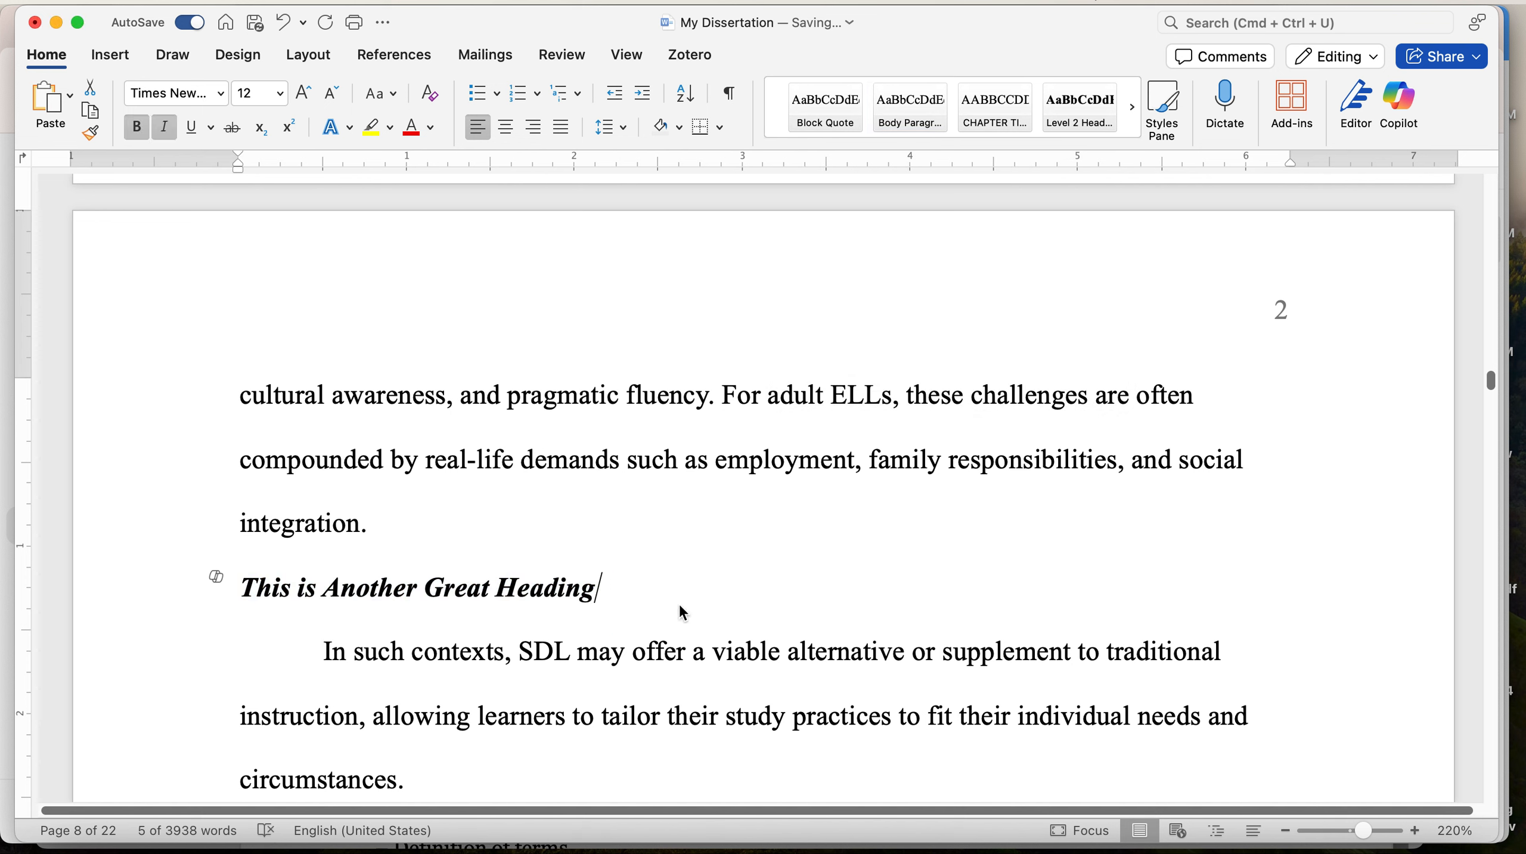
Add a line reading "Heading Right Here" after the first introduction paragraph, which ends in "hinder their success."
{"action": "scroll", "coordinate": [726, 610], "scroll_direction": "down", "scroll_amount": 2}
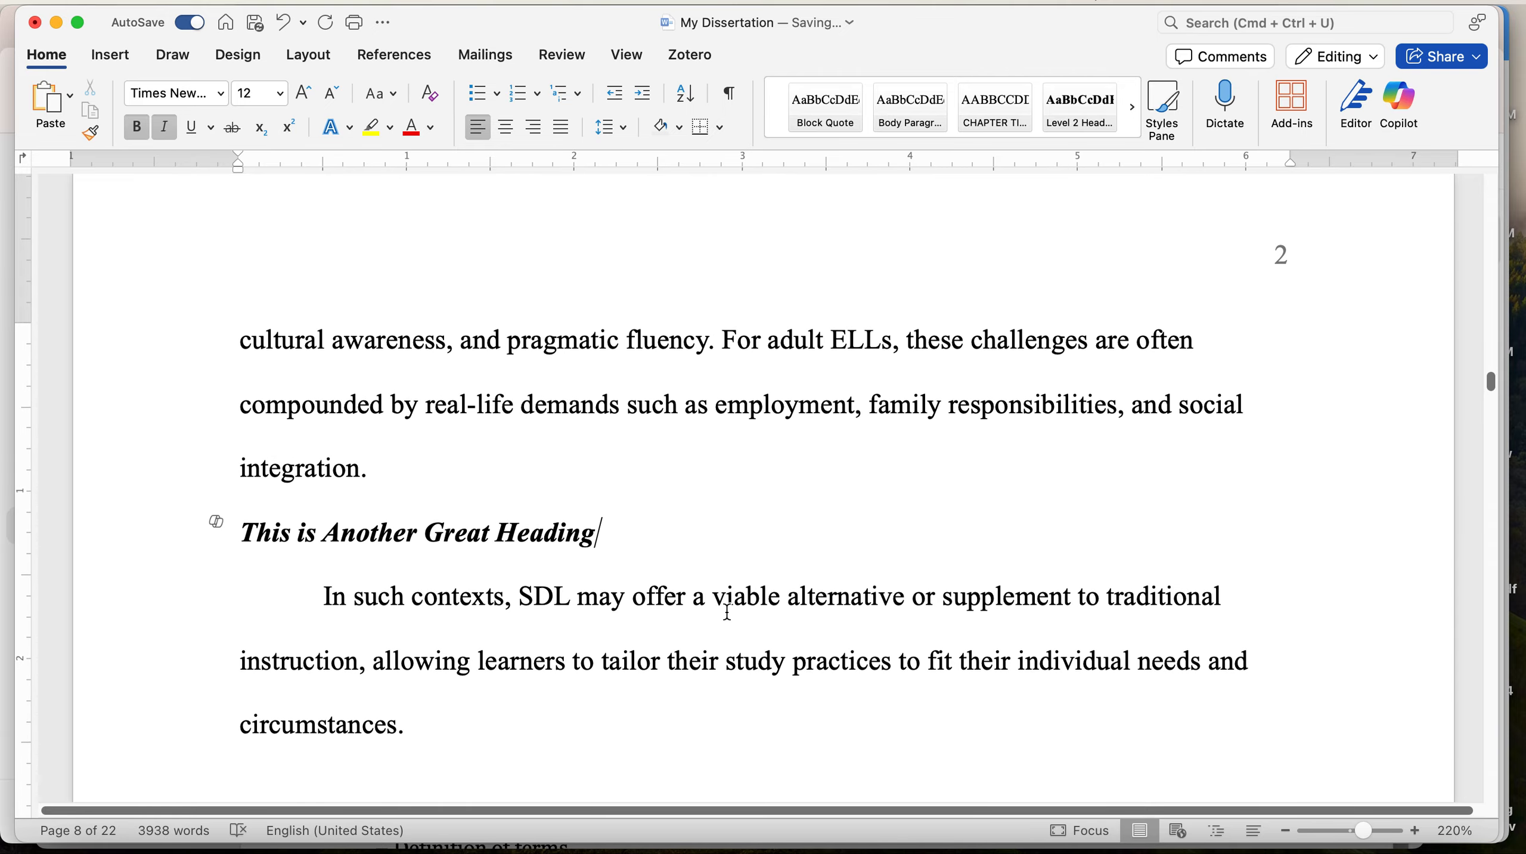
{"action": "scroll", "coordinate": [727, 611], "scroll_direction": "up", "scroll_amount": 10}
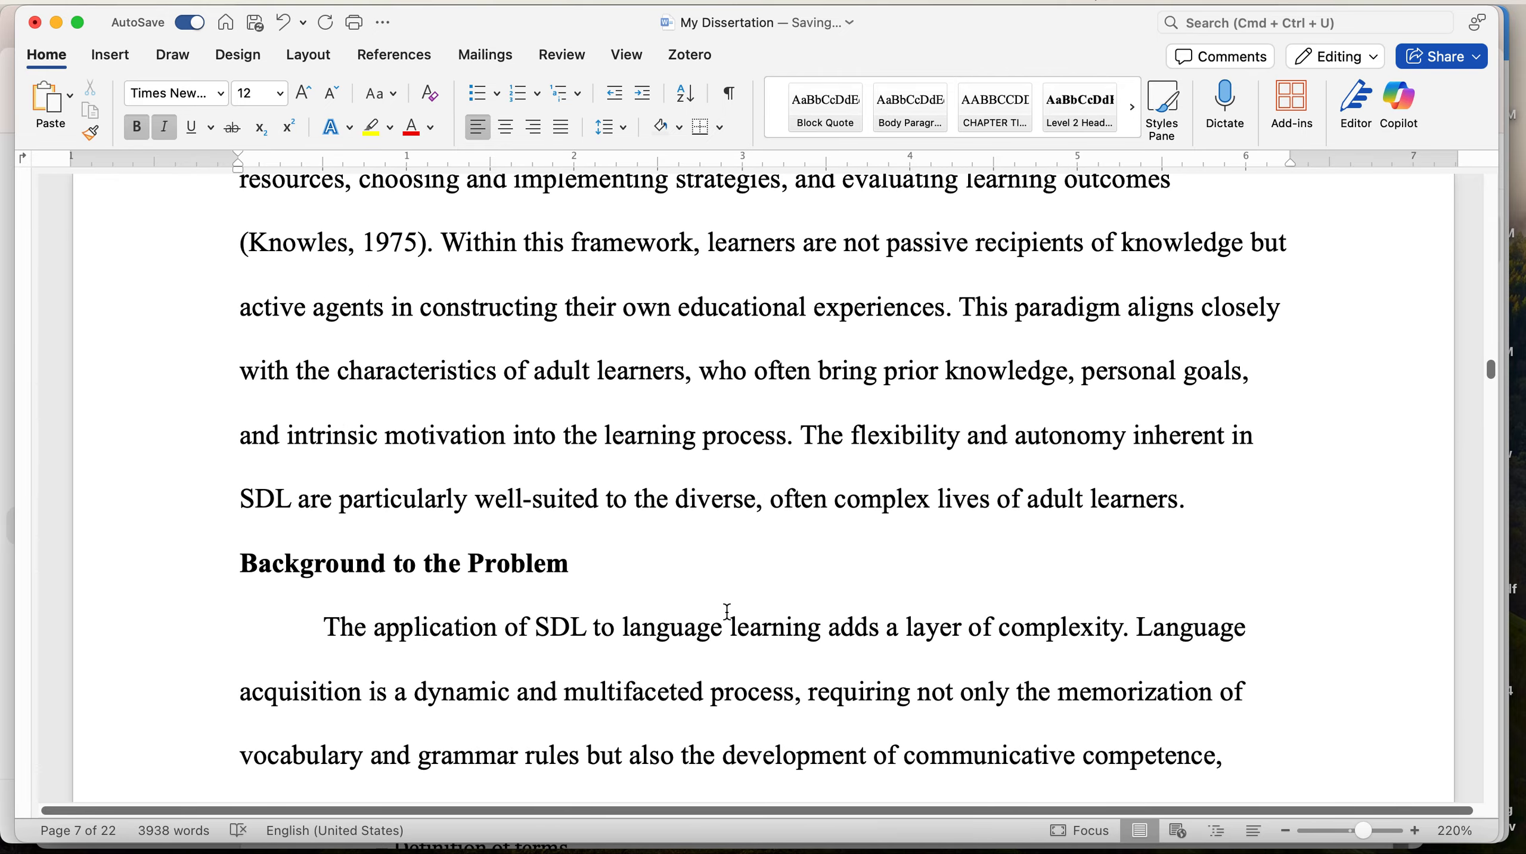
{"action": "scroll", "coordinate": [477, 399], "scroll_direction": "up", "scroll_amount": 15}
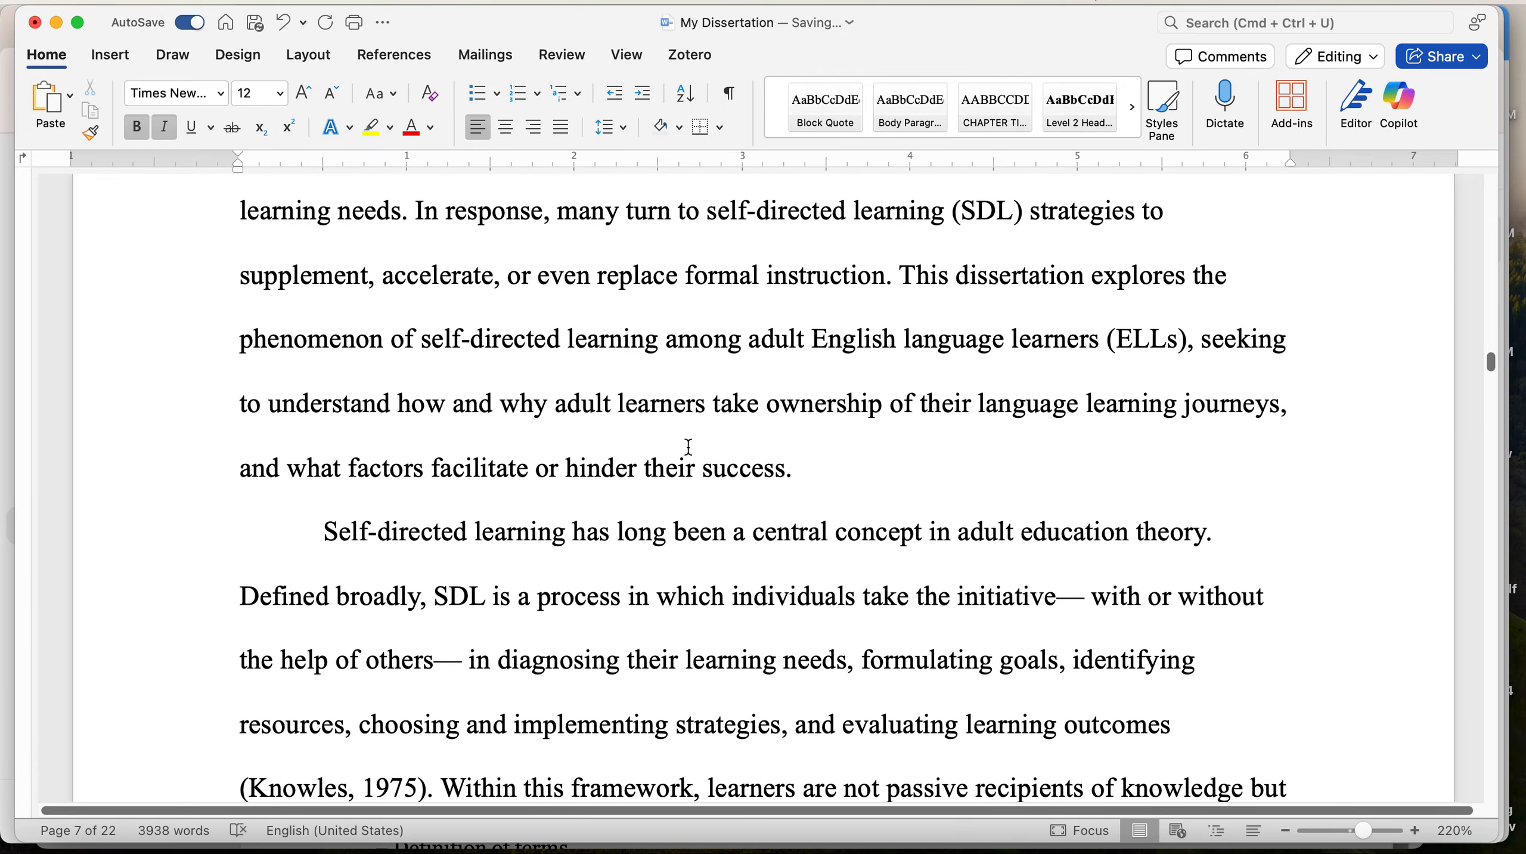
{"action": "left_click", "coordinate": [802, 465]}
{"action": "key", "text": "Return"}
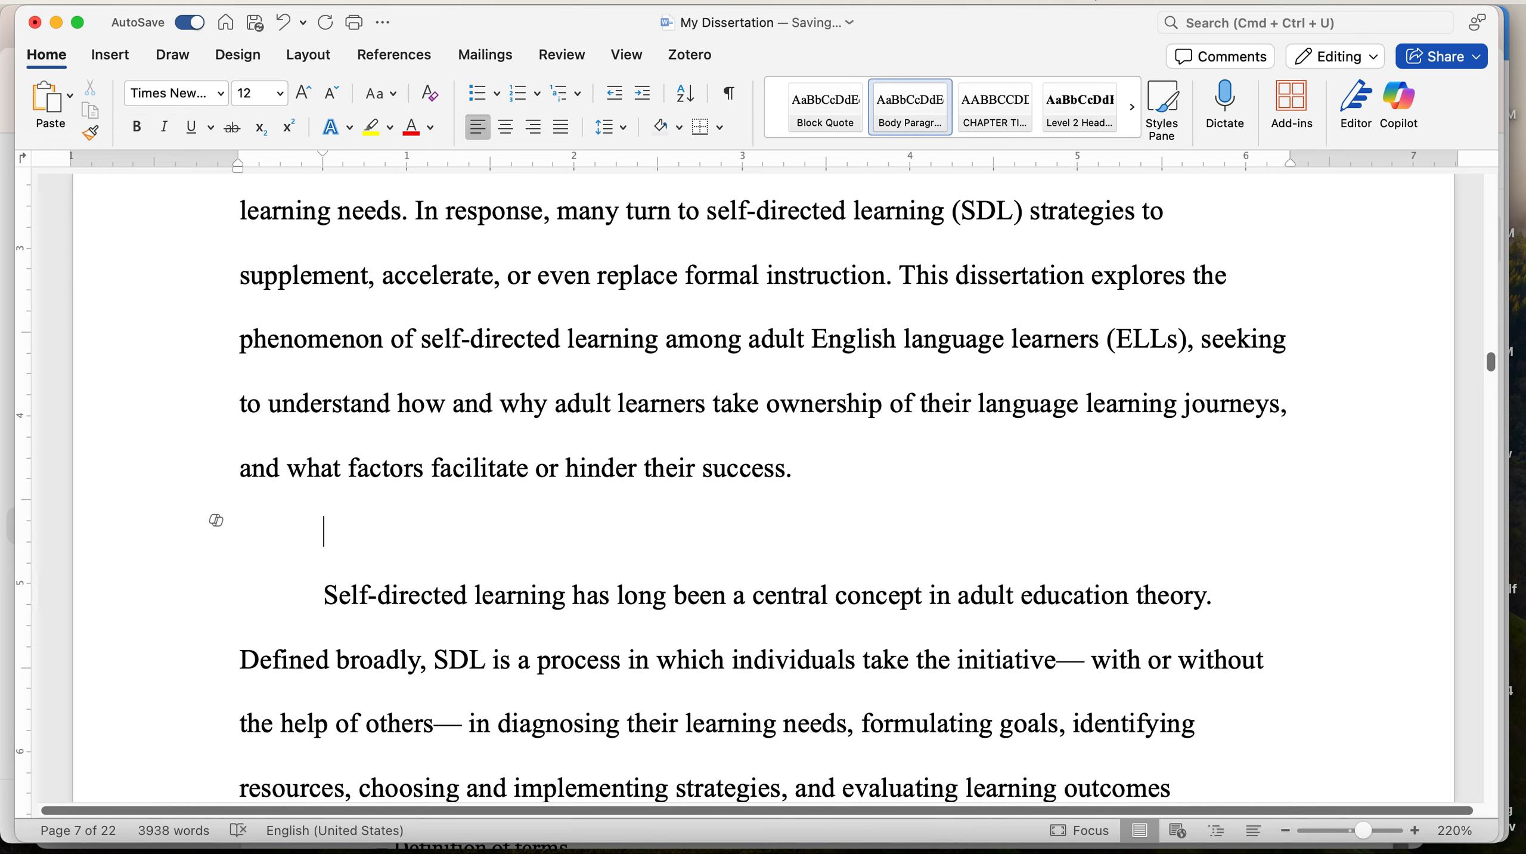
{"action": "type", "text": "Heading "}
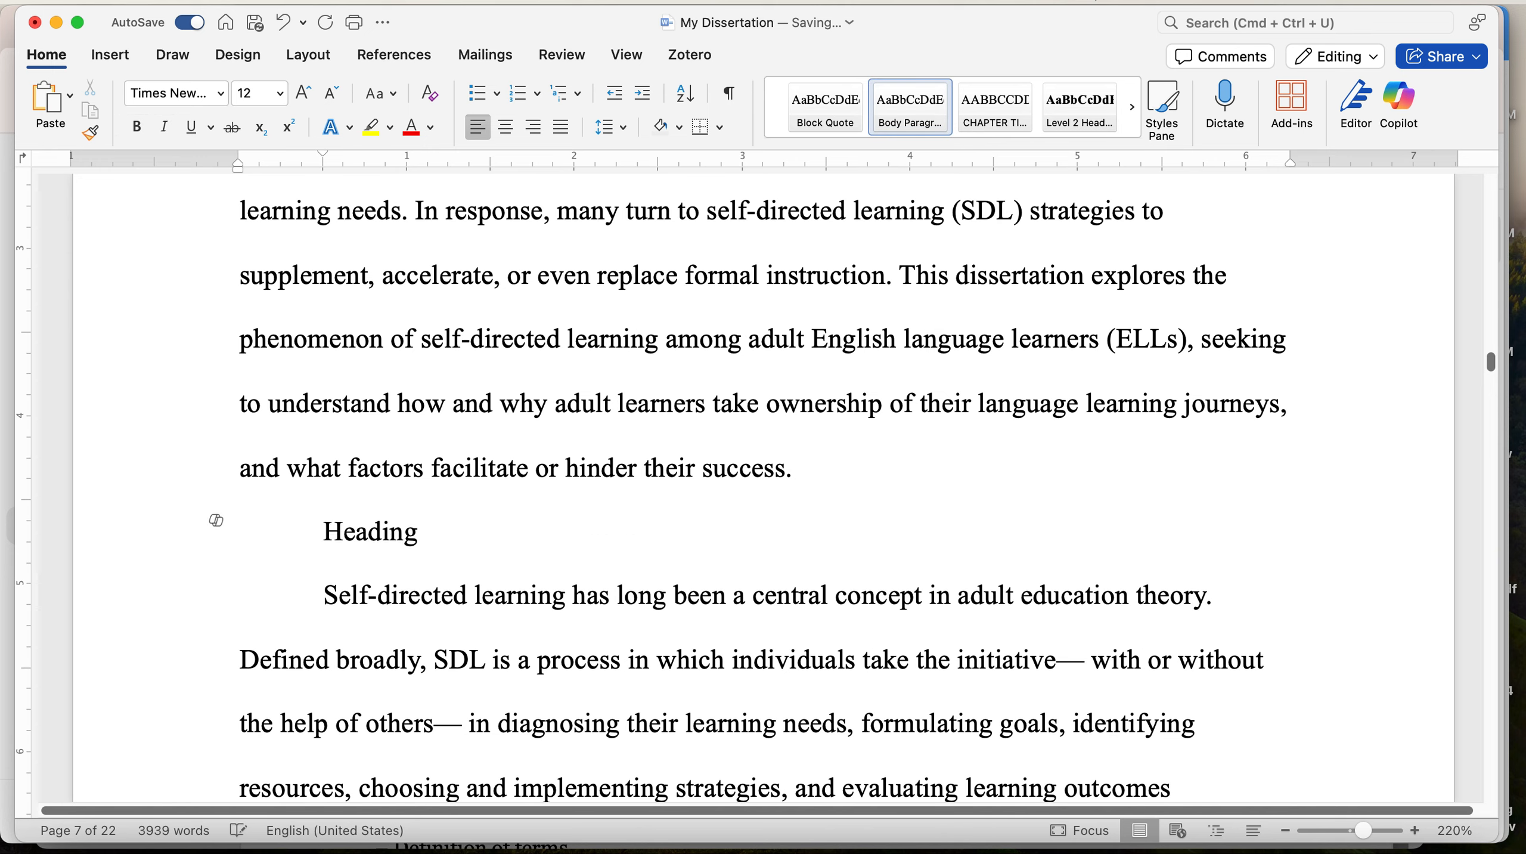
{"action": "type", "text": "Right Here"}
Apply the Level 2 heading style to the "Heading Right Here" line
{"action": "left_click_drag", "start_coordinate": [599, 534], "coordinate": [320, 532]}
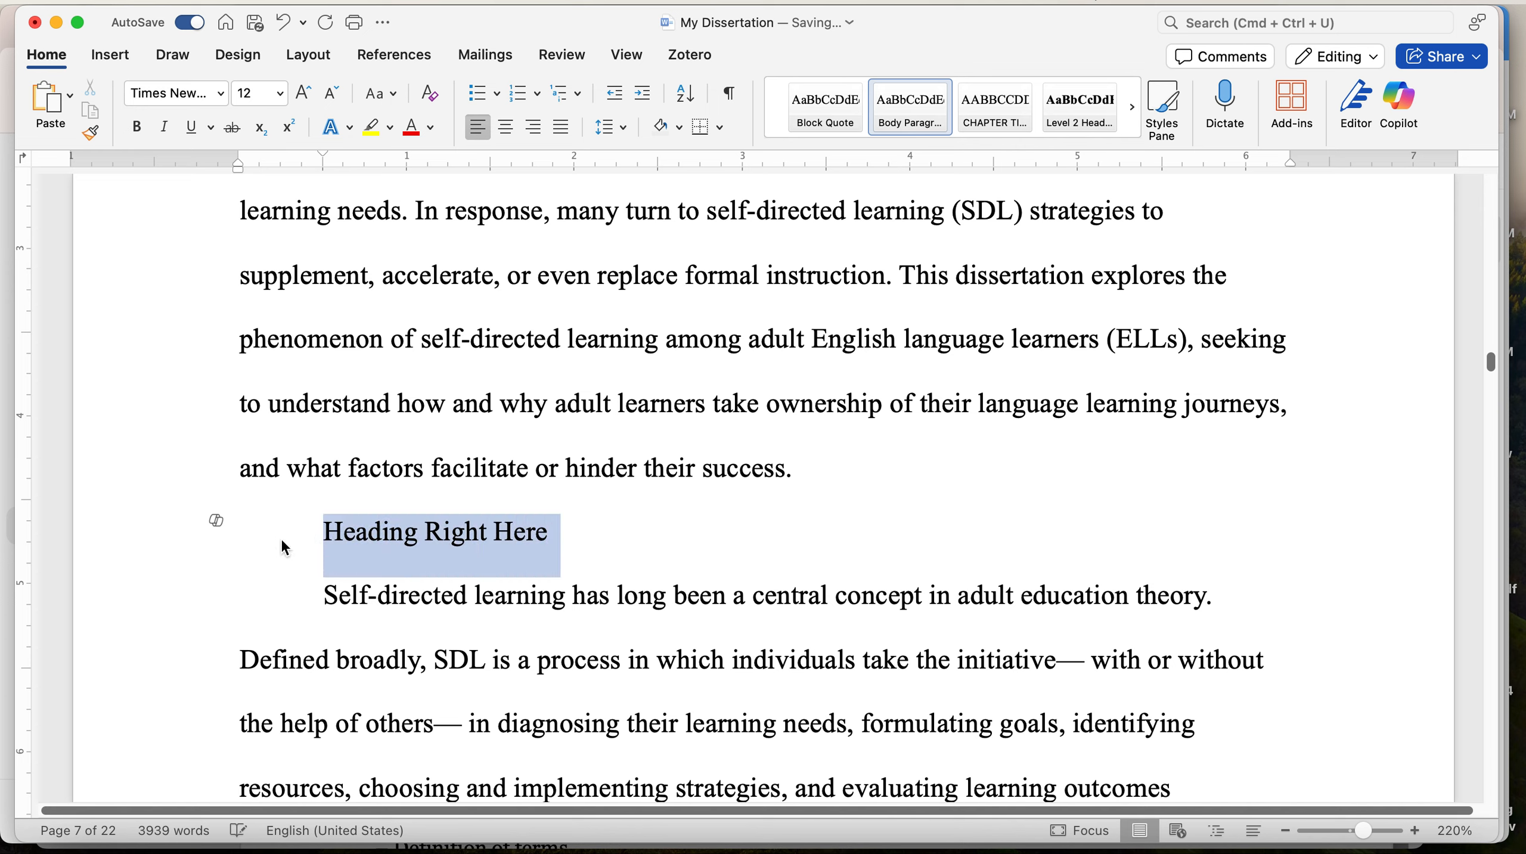
{"action": "left_click", "coordinate": [1089, 125]}
{"action": "left_click", "coordinate": [624, 530]}
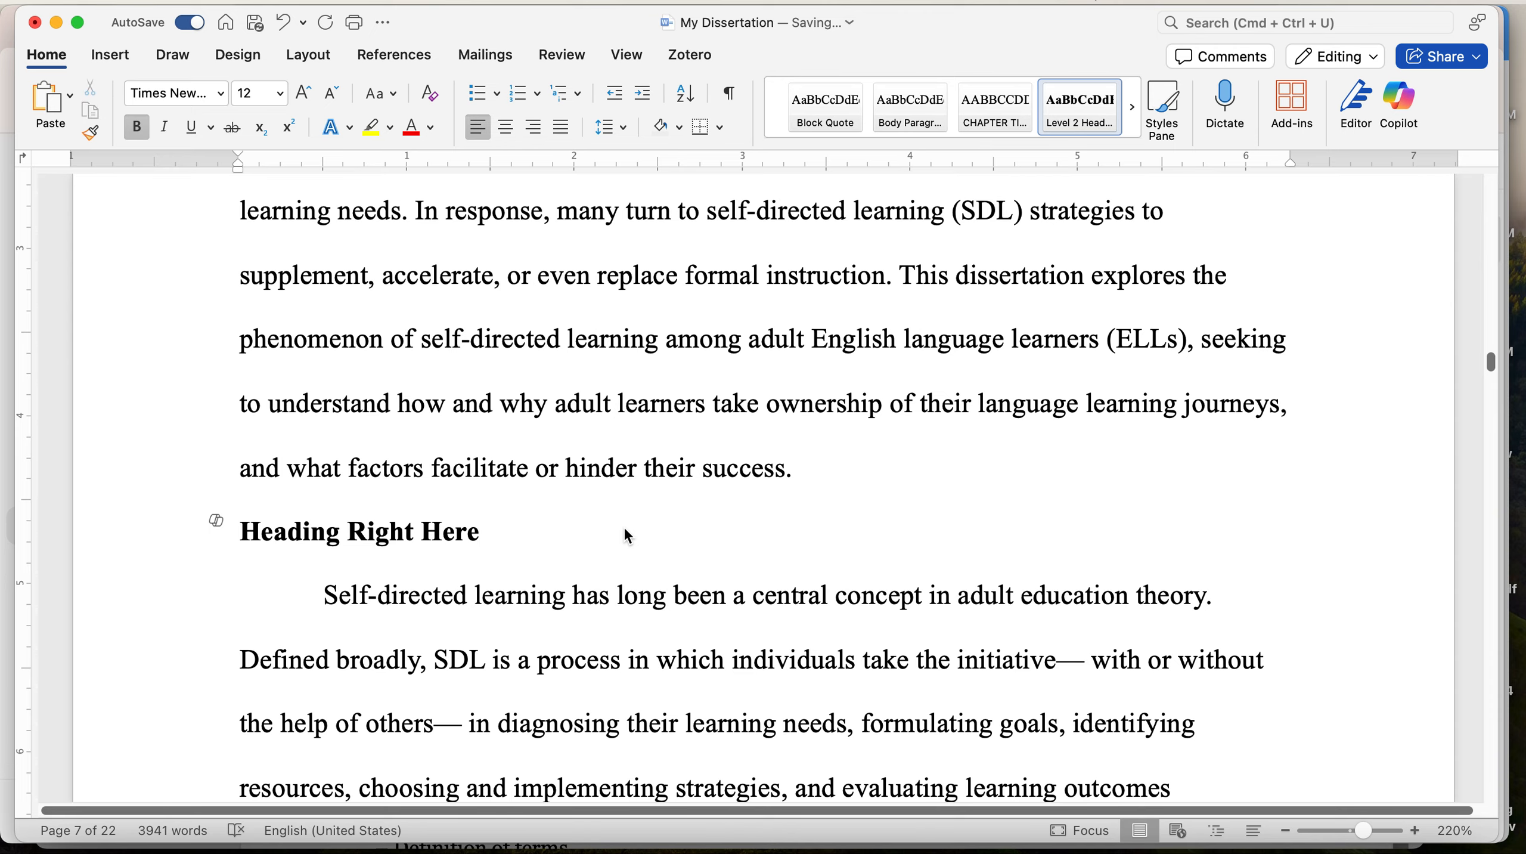
Split the first introduction paragraph into separate paragraphs starting at "However, formal classroom instruction" and at "This dissertation explores"
{"action": "scroll", "coordinate": [625, 526], "scroll_direction": "up", "scroll_amount": 2}
{"action": "scroll", "coordinate": [624, 526], "scroll_direction": "up", "scroll_amount": 5}
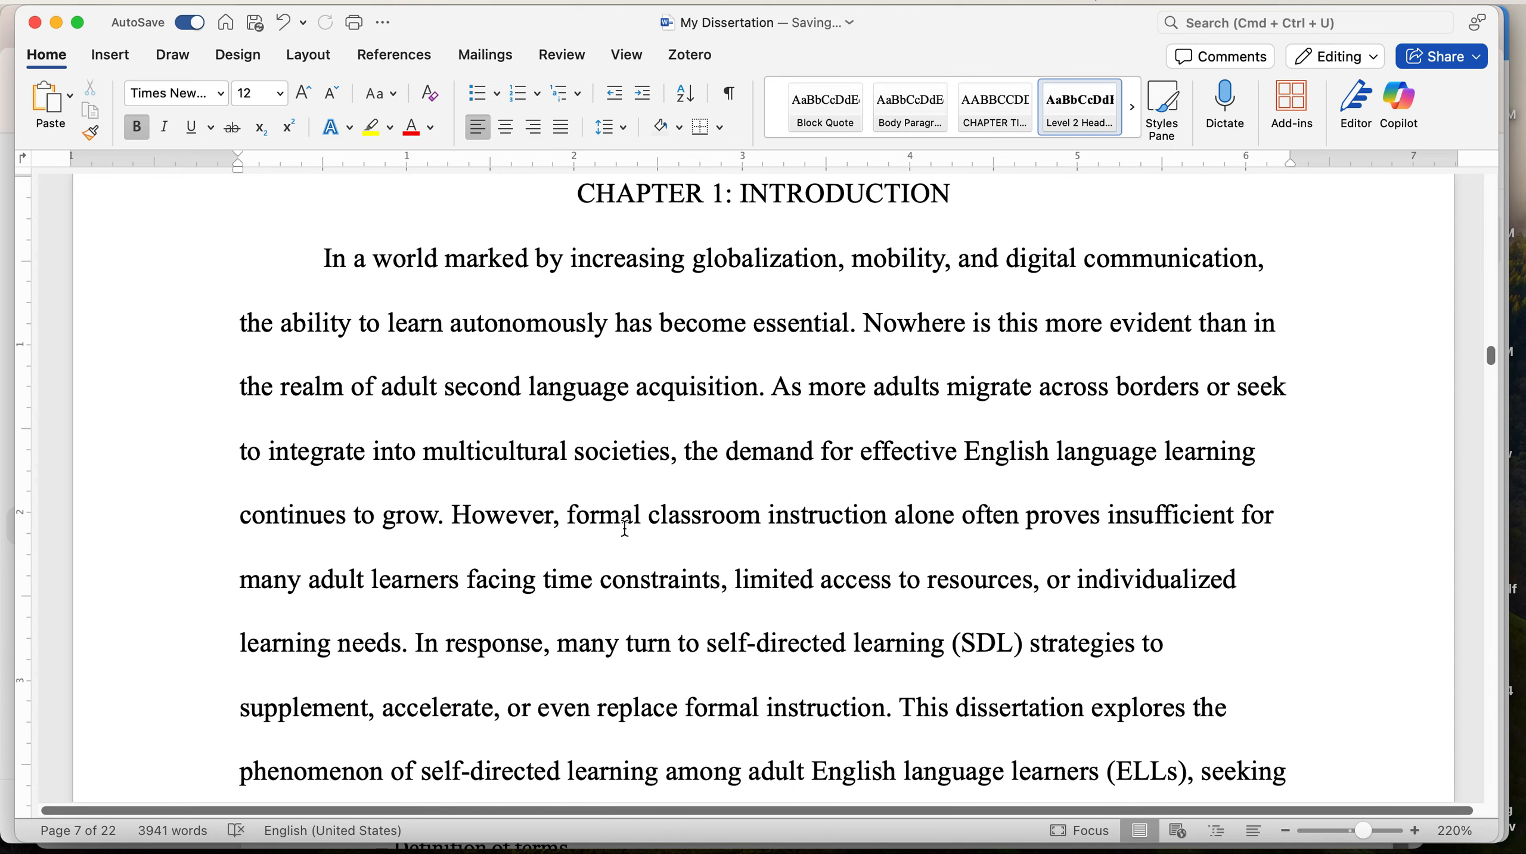
{"action": "scroll", "coordinate": [624, 528], "scroll_direction": "down", "scroll_amount": 3}
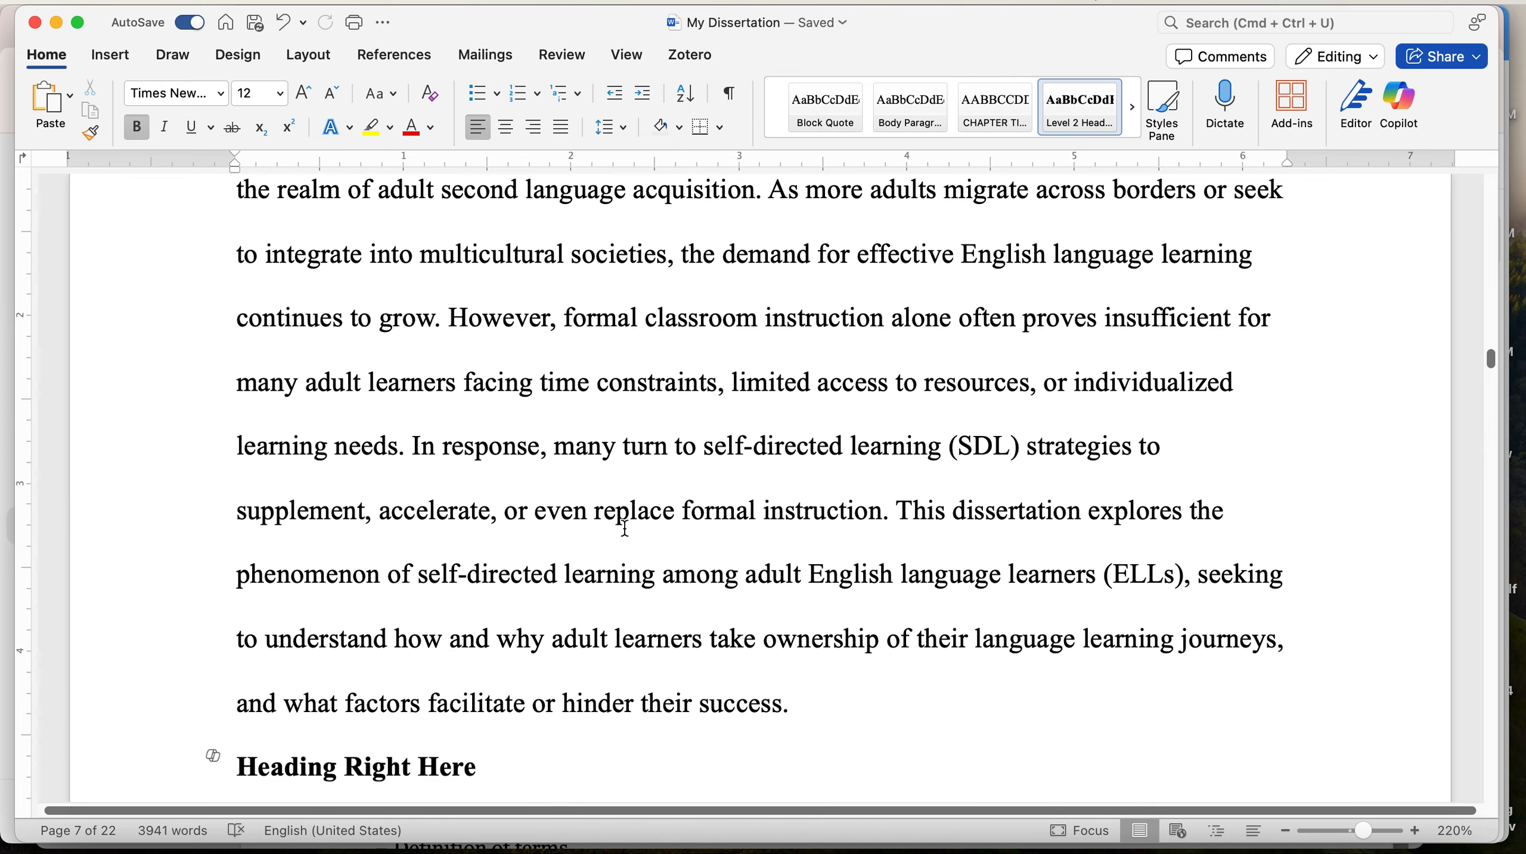
{"action": "scroll", "coordinate": [624, 527], "scroll_direction": "up", "scroll_amount": 1}
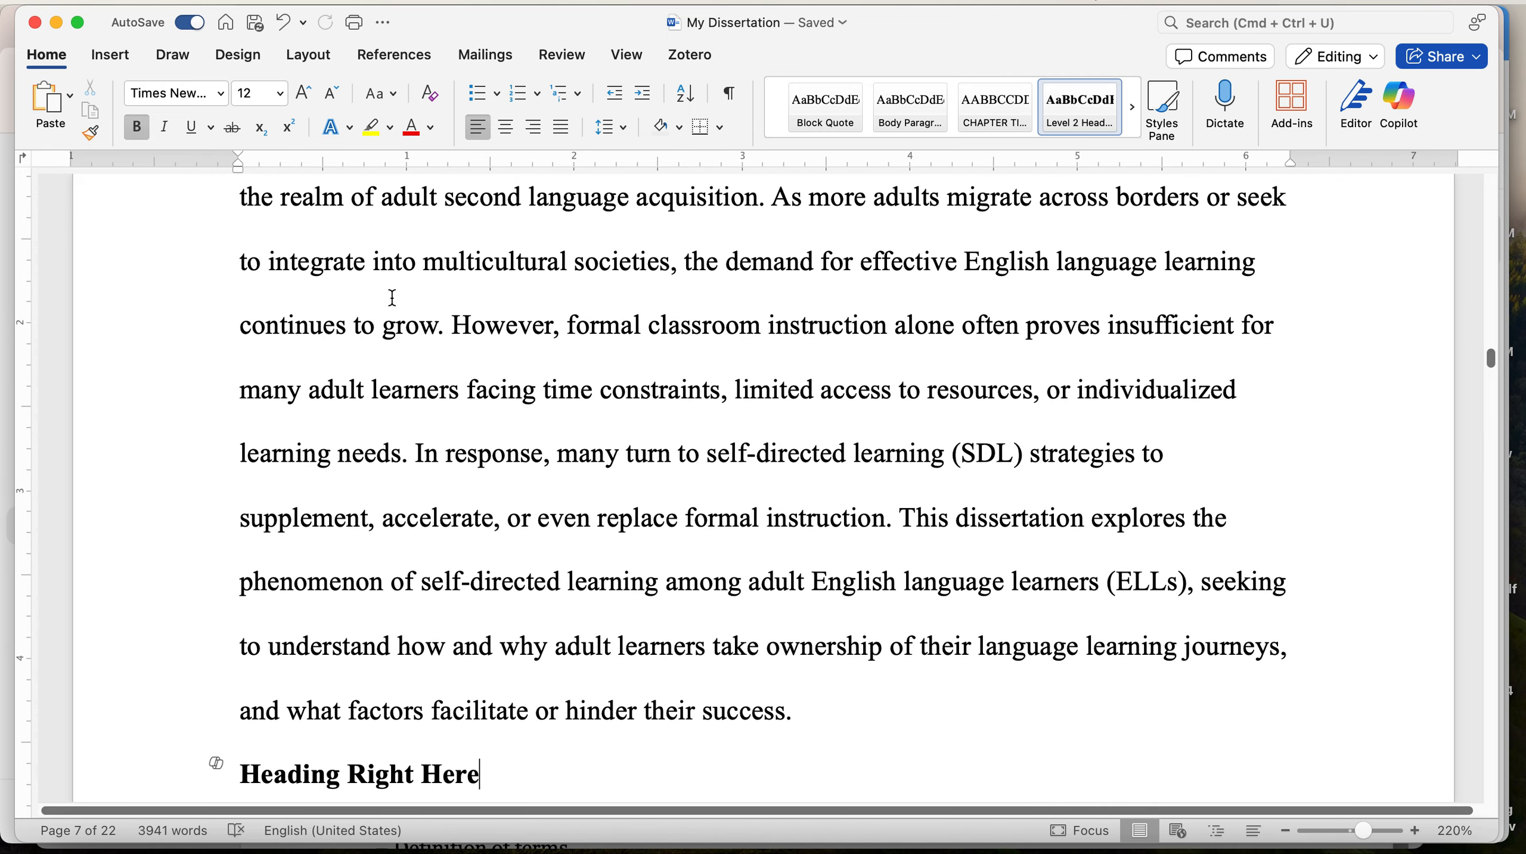
{"action": "left_click_drag", "start_coordinate": [452, 324], "coordinate": [898, 529]}
{"action": "left_click", "coordinate": [898, 529]}
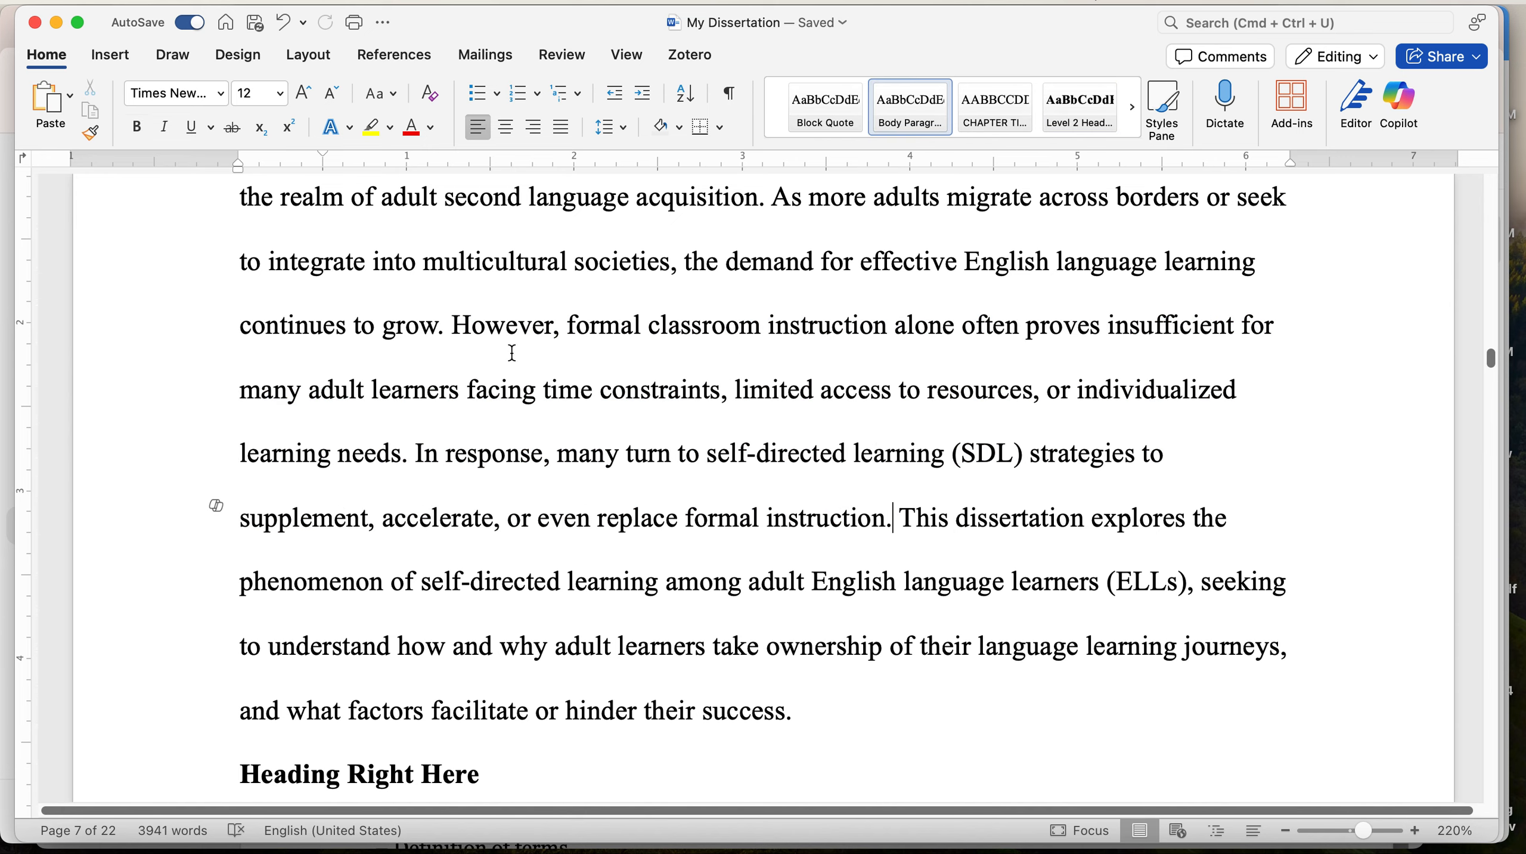
{"action": "left_click", "coordinate": [456, 326]}
{"action": "key", "text": "Return"}
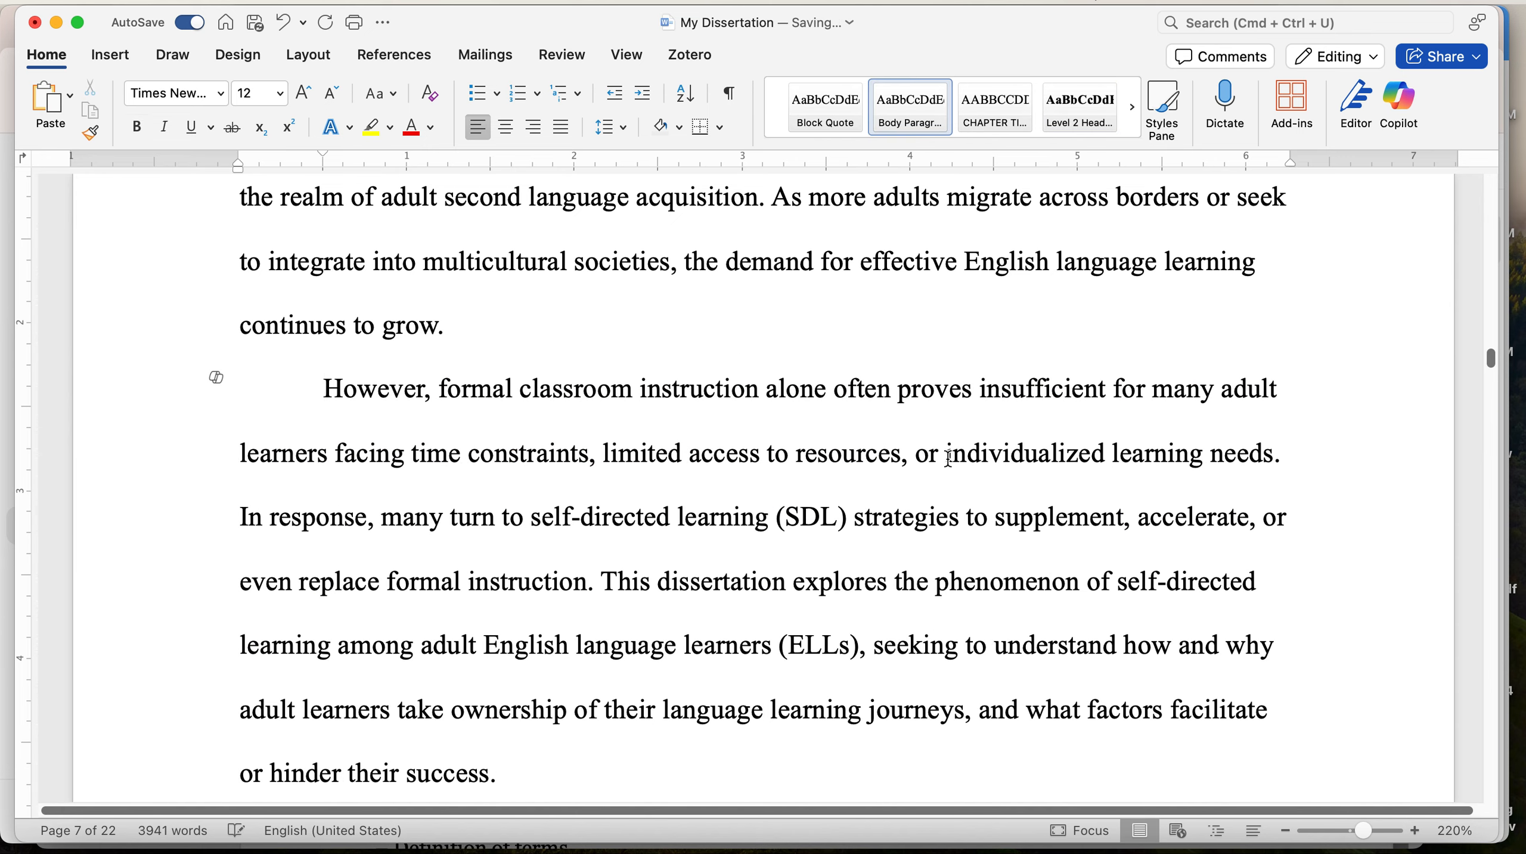
{"action": "scroll", "coordinate": [737, 558], "scroll_direction": "down", "scroll_amount": 3}
{"action": "left_click", "coordinate": [604, 494]}
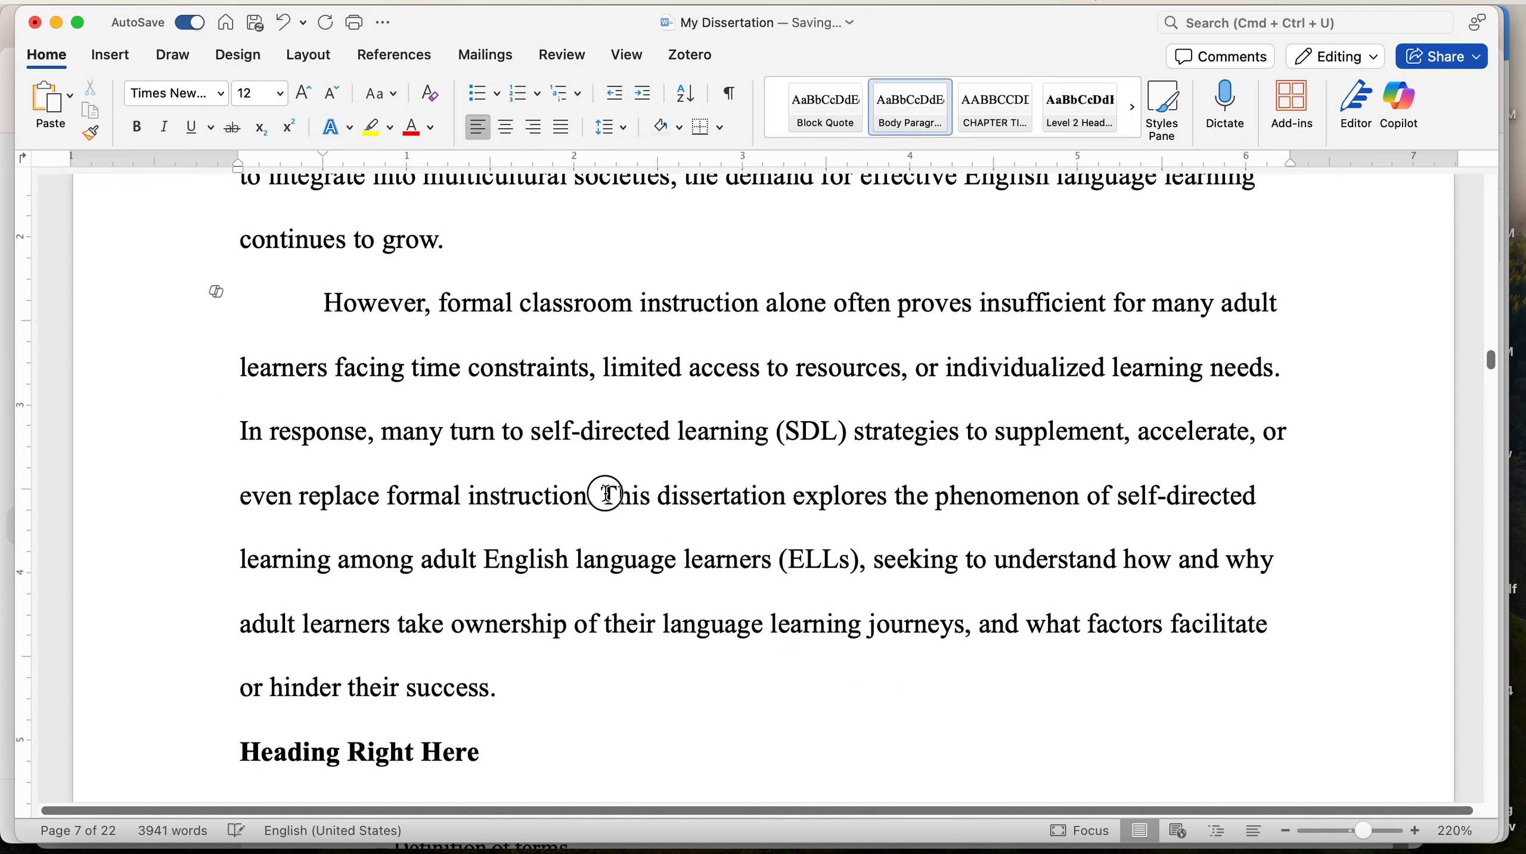
{"action": "key", "text": "Return"}
Duplicate the text of the "However, formal classroom instruction" paragraph at its own end, removing the extra blank line
{"action": "left_click_drag", "start_coordinate": [606, 496], "coordinate": [317, 311]}
{"action": "key", "text": "super+c"}
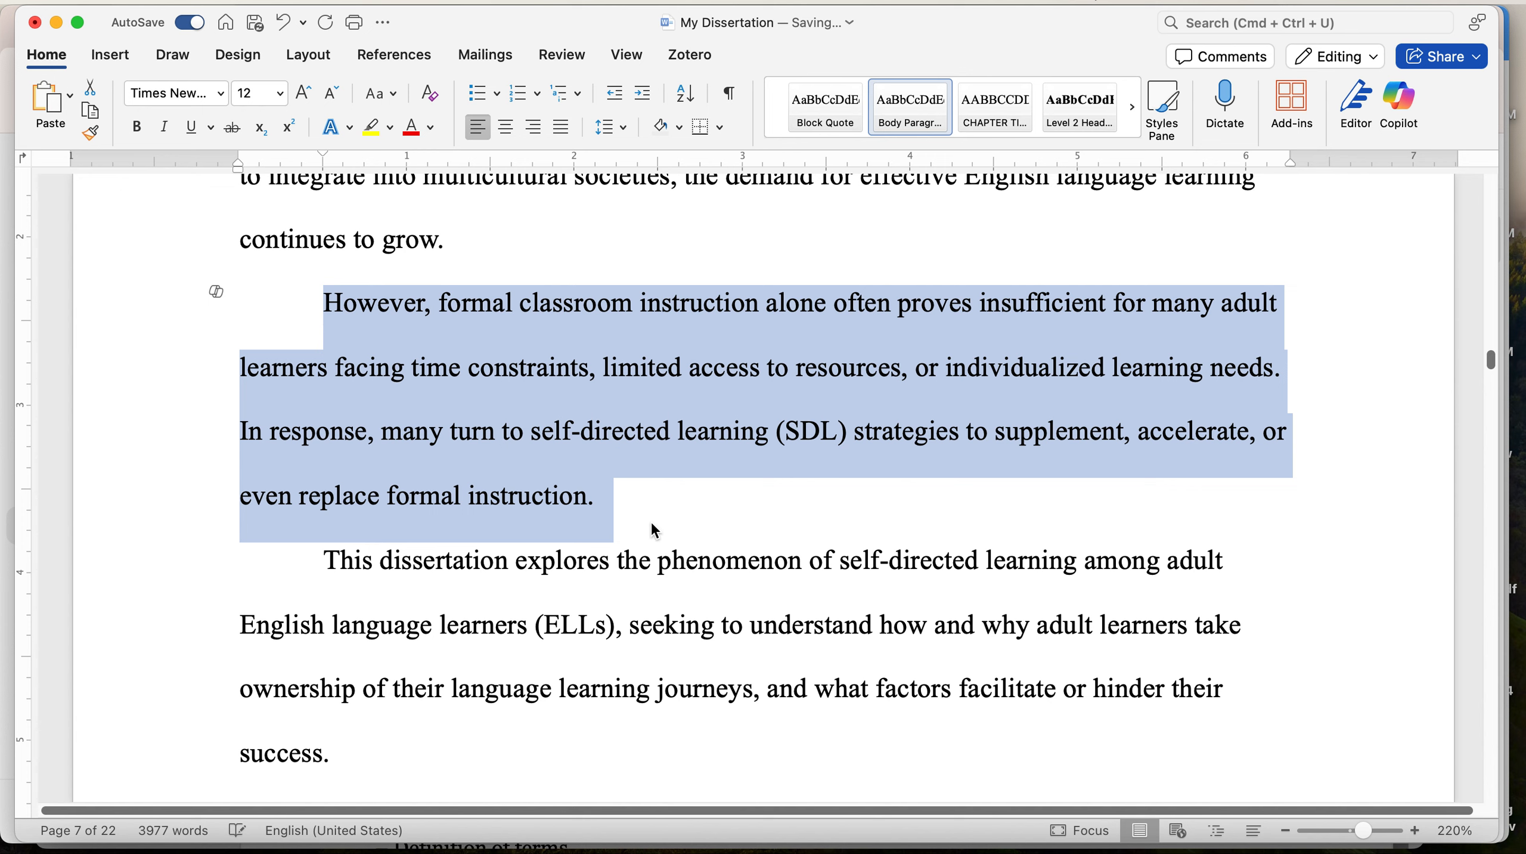
{"action": "left_click", "coordinate": [597, 509]}
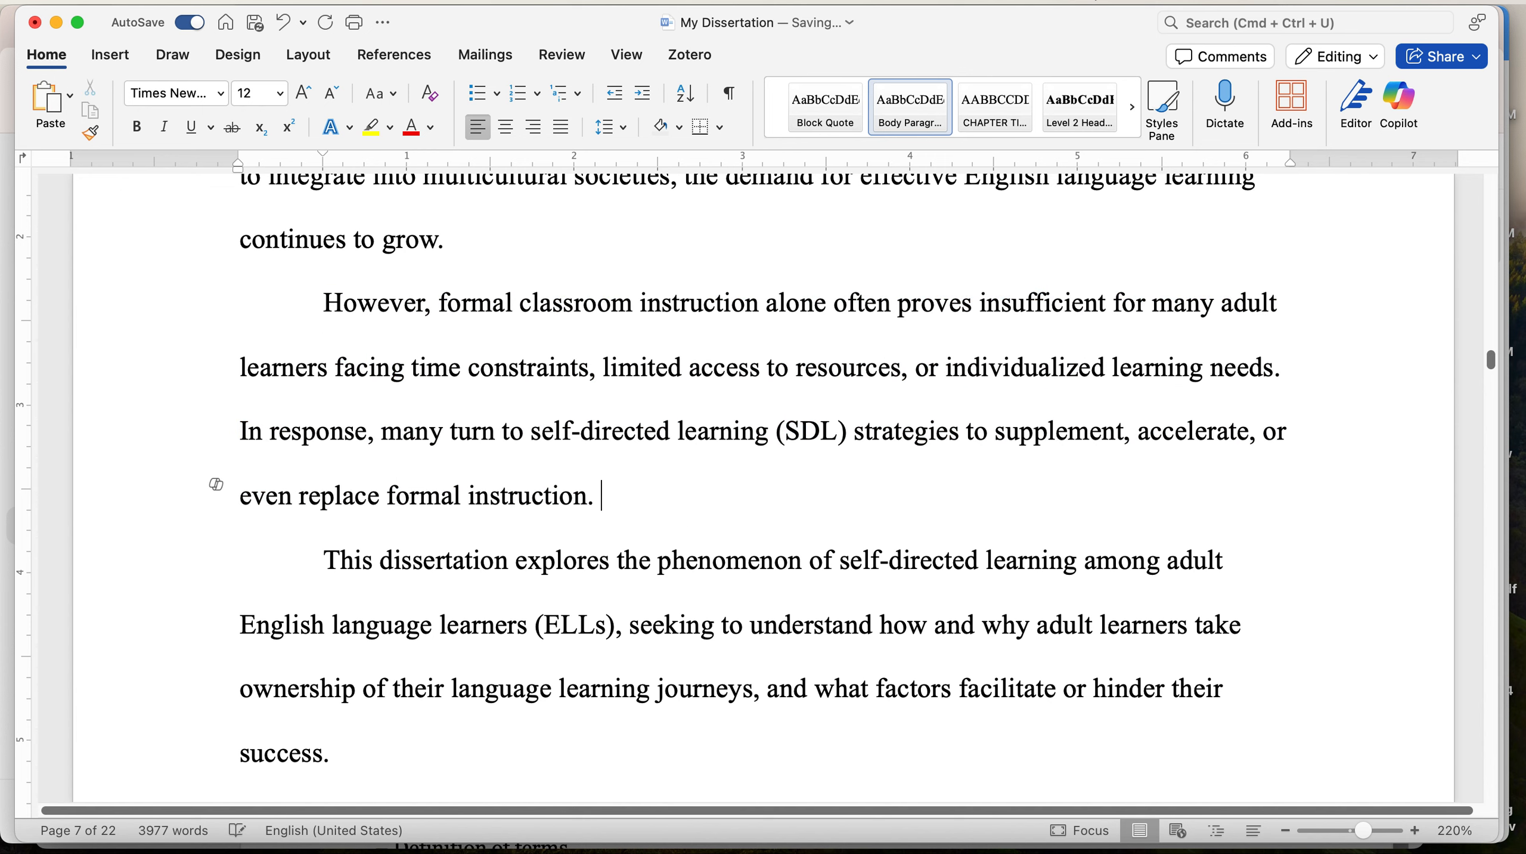
{"action": "key", "text": "super+v"}
{"action": "scroll", "coordinate": [872, 596], "scroll_direction": "down", "scroll_amount": 3}
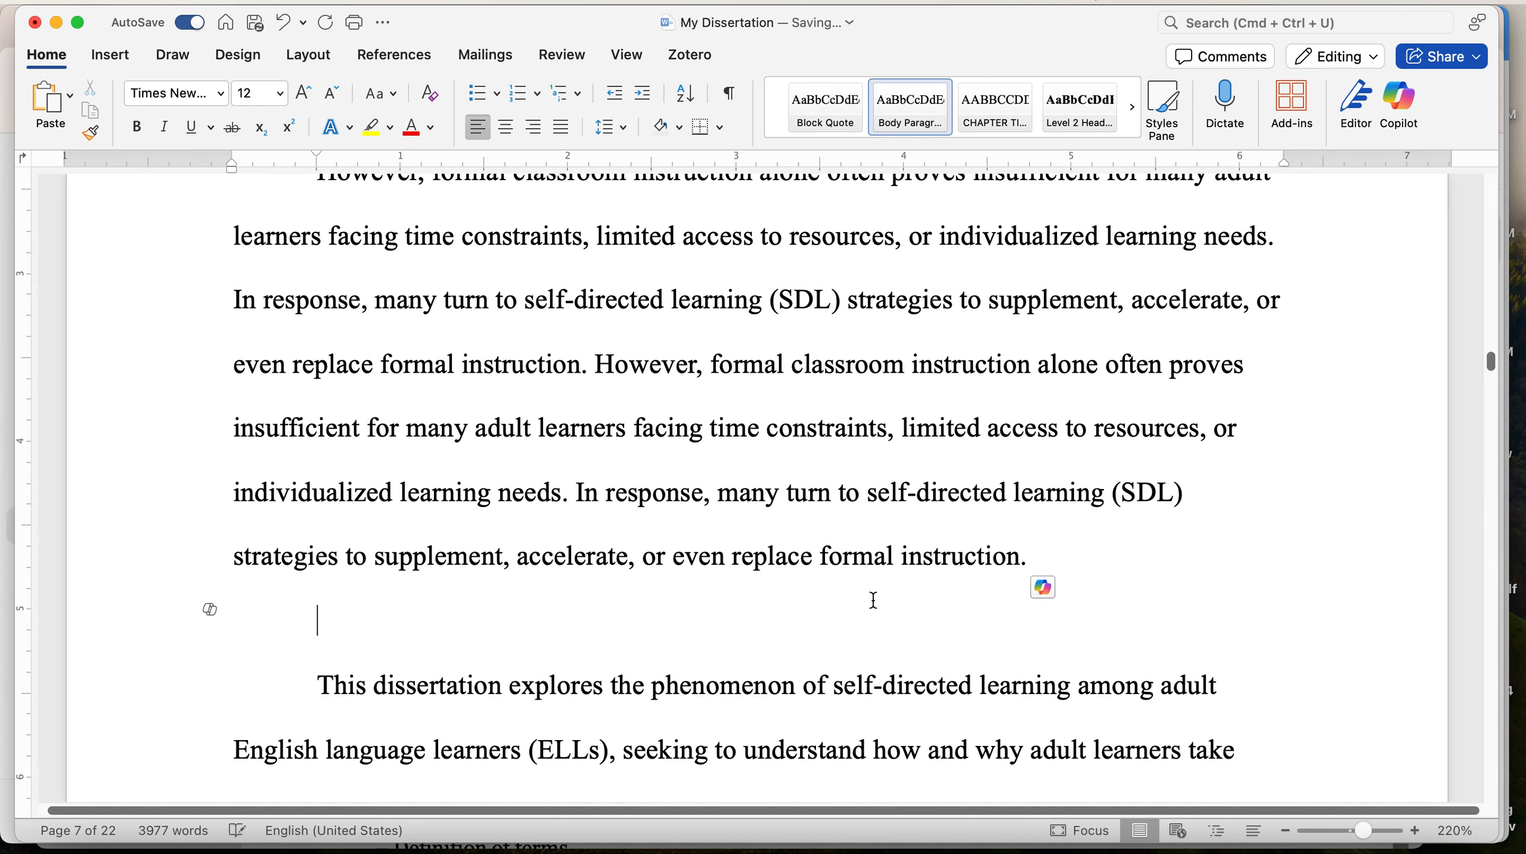
{"action": "key", "text": "BackSpace"}
Apply the Block Quote style to the whole "However, formal classroom instruction" paragraph
{"action": "left_click_drag", "start_coordinate": [1083, 546], "coordinate": [338, 224]}
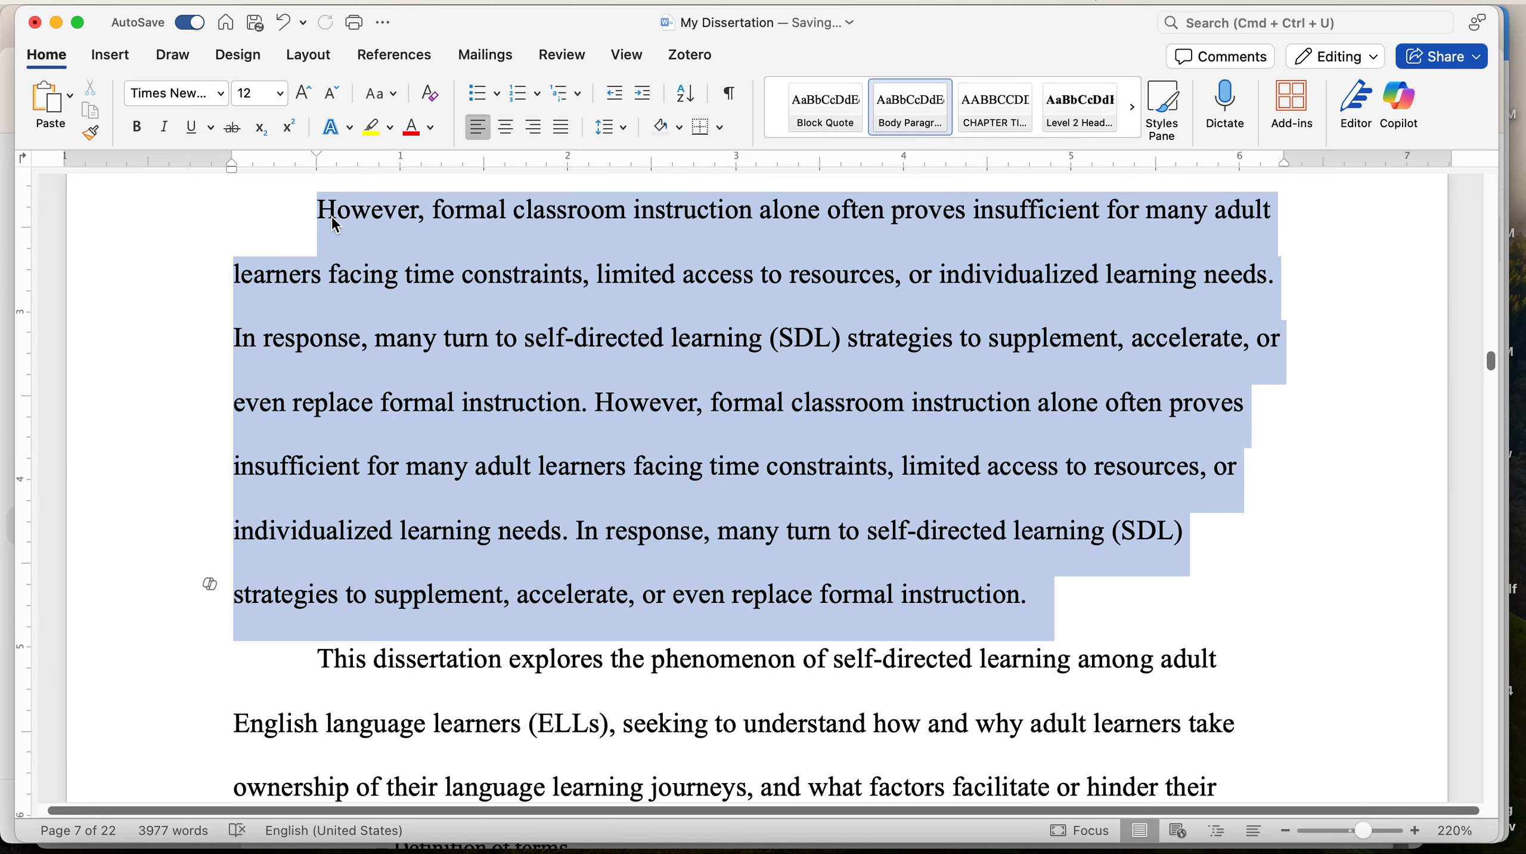
{"action": "left_click", "coordinate": [819, 102]}
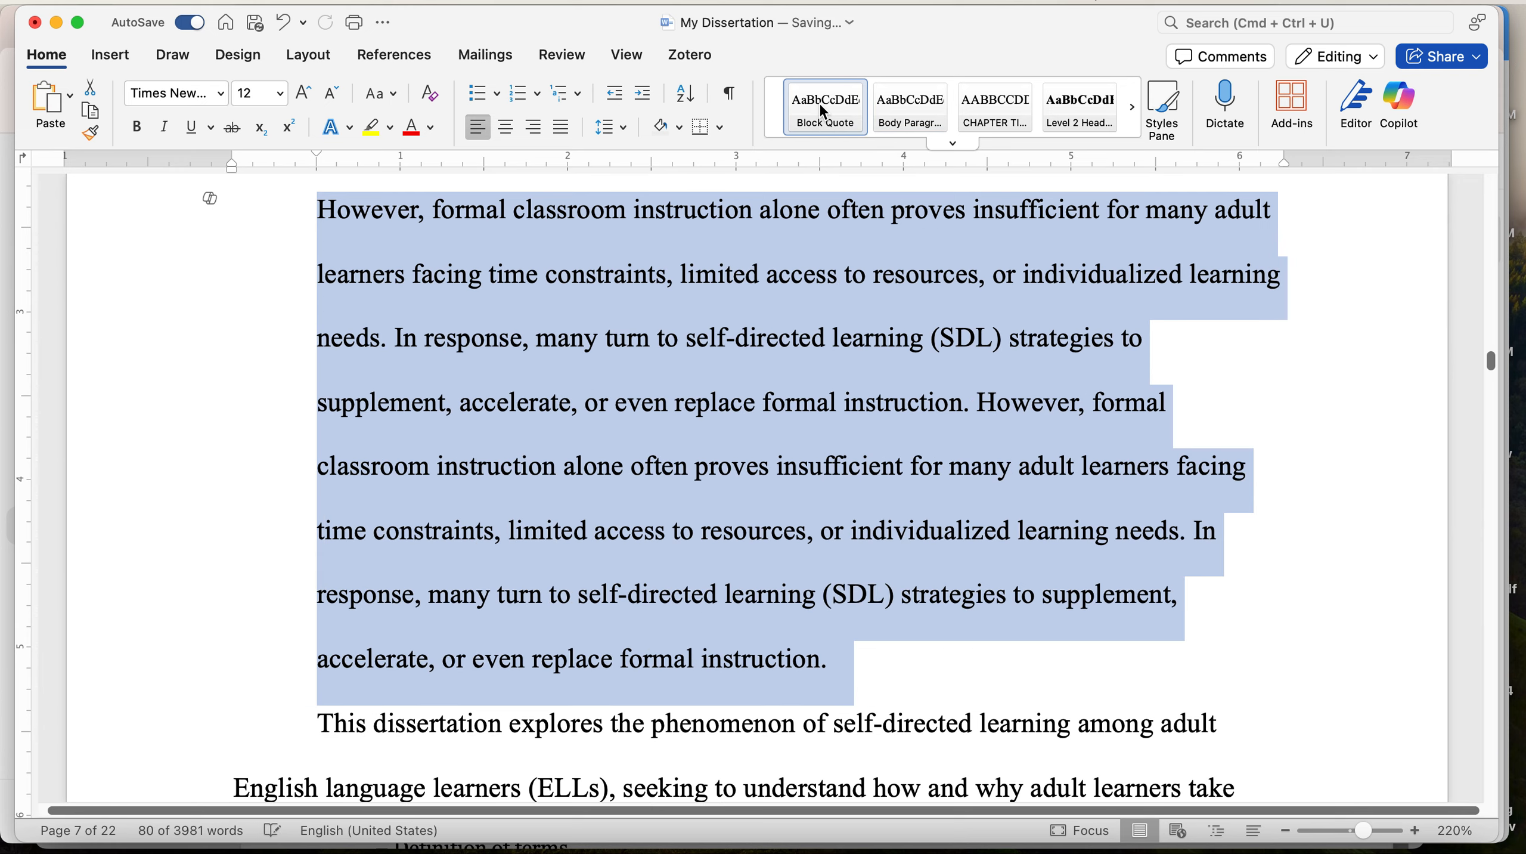
{"action": "scroll", "coordinate": [746, 413], "scroll_direction": "up", "scroll_amount": 2}
{"action": "scroll", "coordinate": [747, 417], "scroll_direction": "up", "scroll_amount": 2}
{"action": "scroll", "coordinate": [747, 417], "scroll_direction": "down", "scroll_amount": 5}
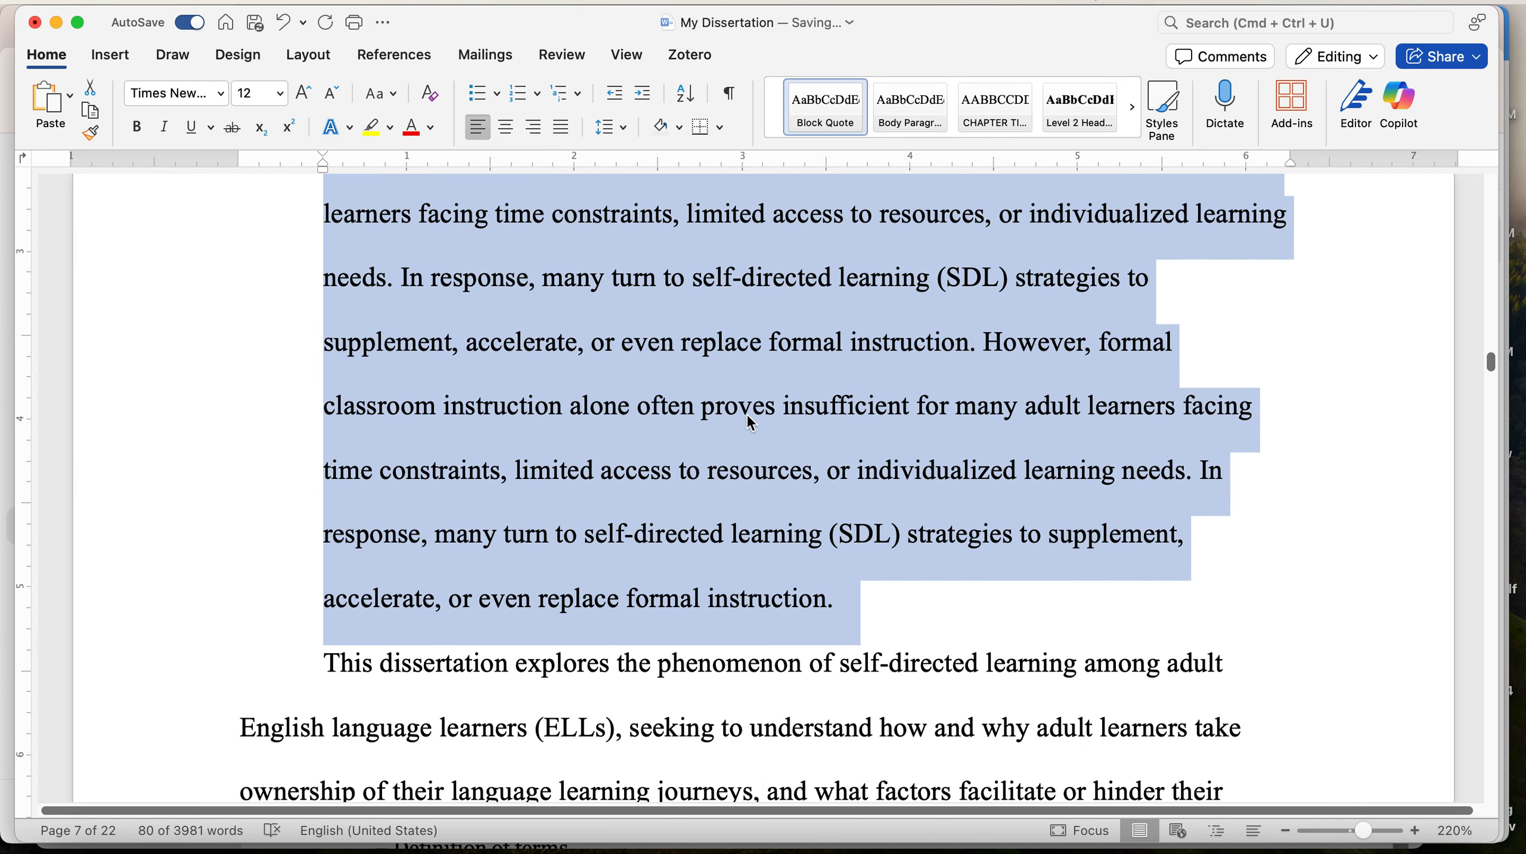
{"action": "scroll", "coordinate": [960, 695], "scroll_direction": "up", "scroll_amount": 1}
Add the citation "(Piaget, 1981, p. 23)" at the end of the block quote
{"action": "left_click", "coordinate": [923, 674]}
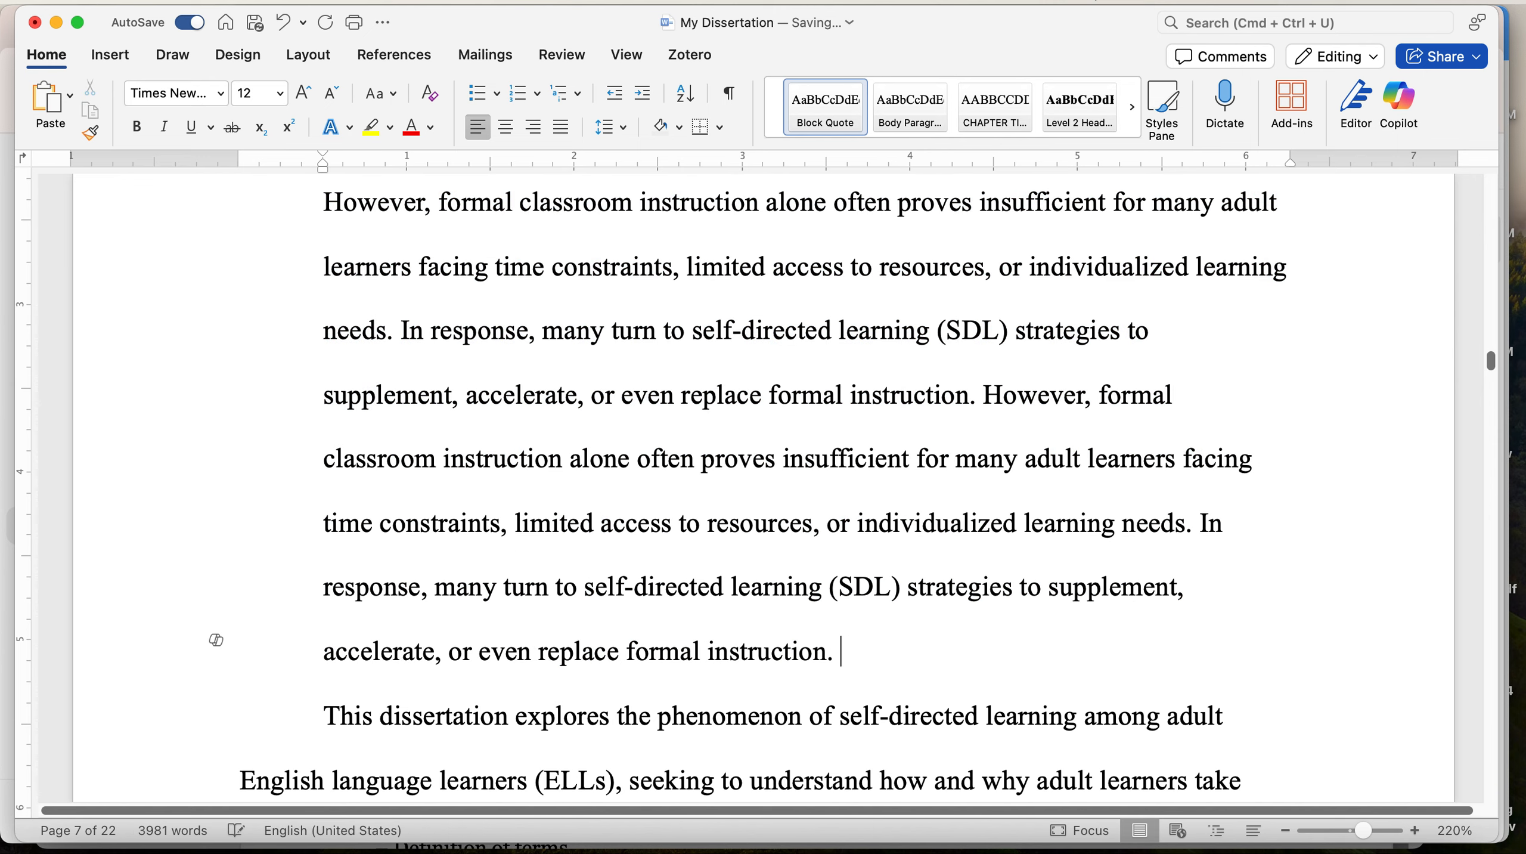
{"action": "type", "text": "(Pi"}
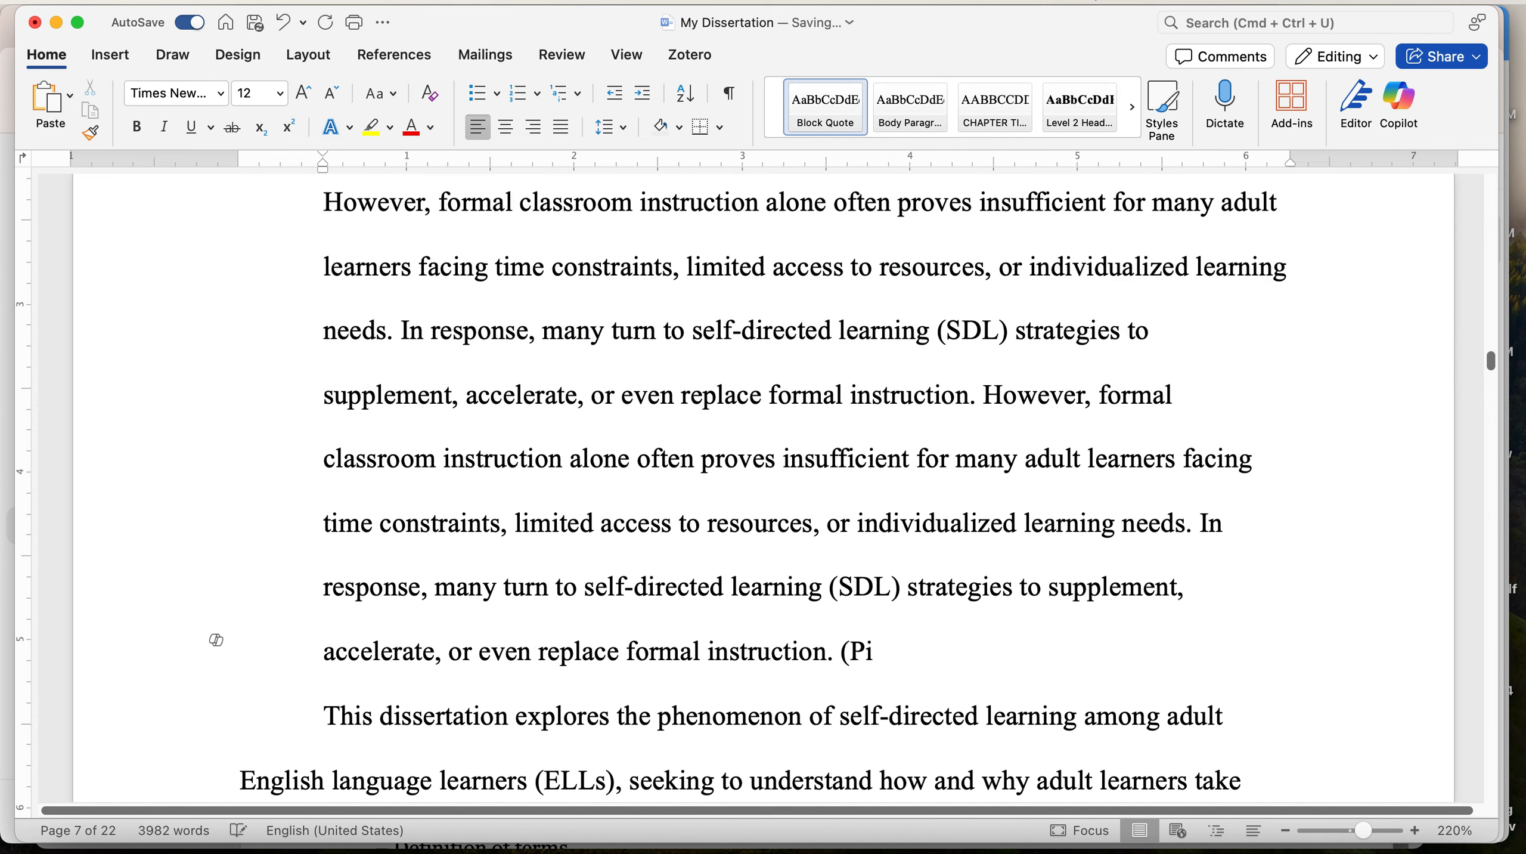
{"action": "type", "text": "aget, 1801"}
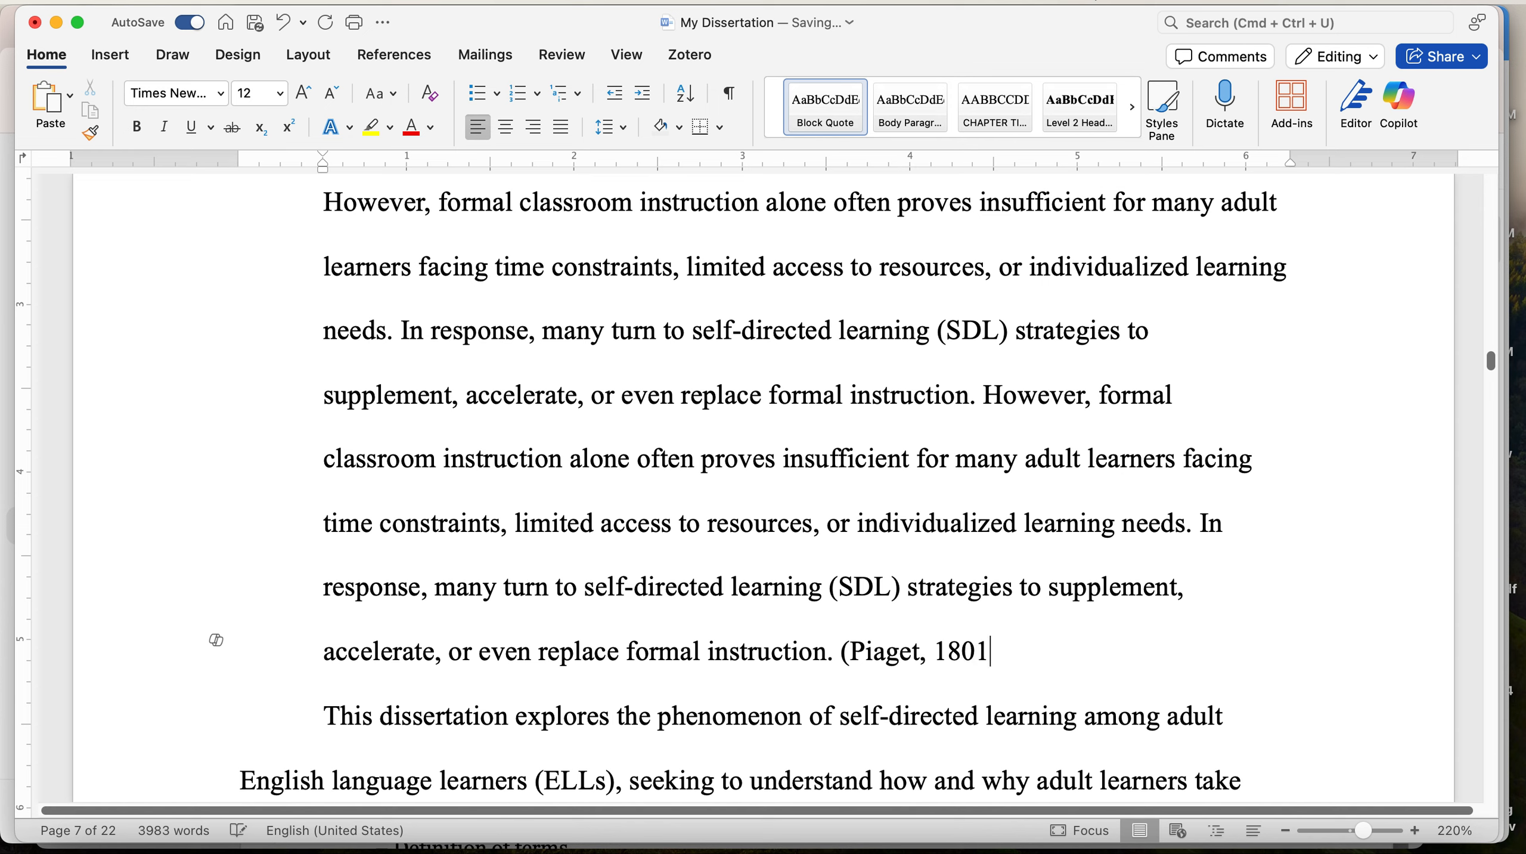
{"action": "key", "text": "BackSpace"}
{"action": "key", "text": "BackSpace"}
{"action": "key", "text": "BackSpace"}
{"action": "type", "text": "981, p. "}
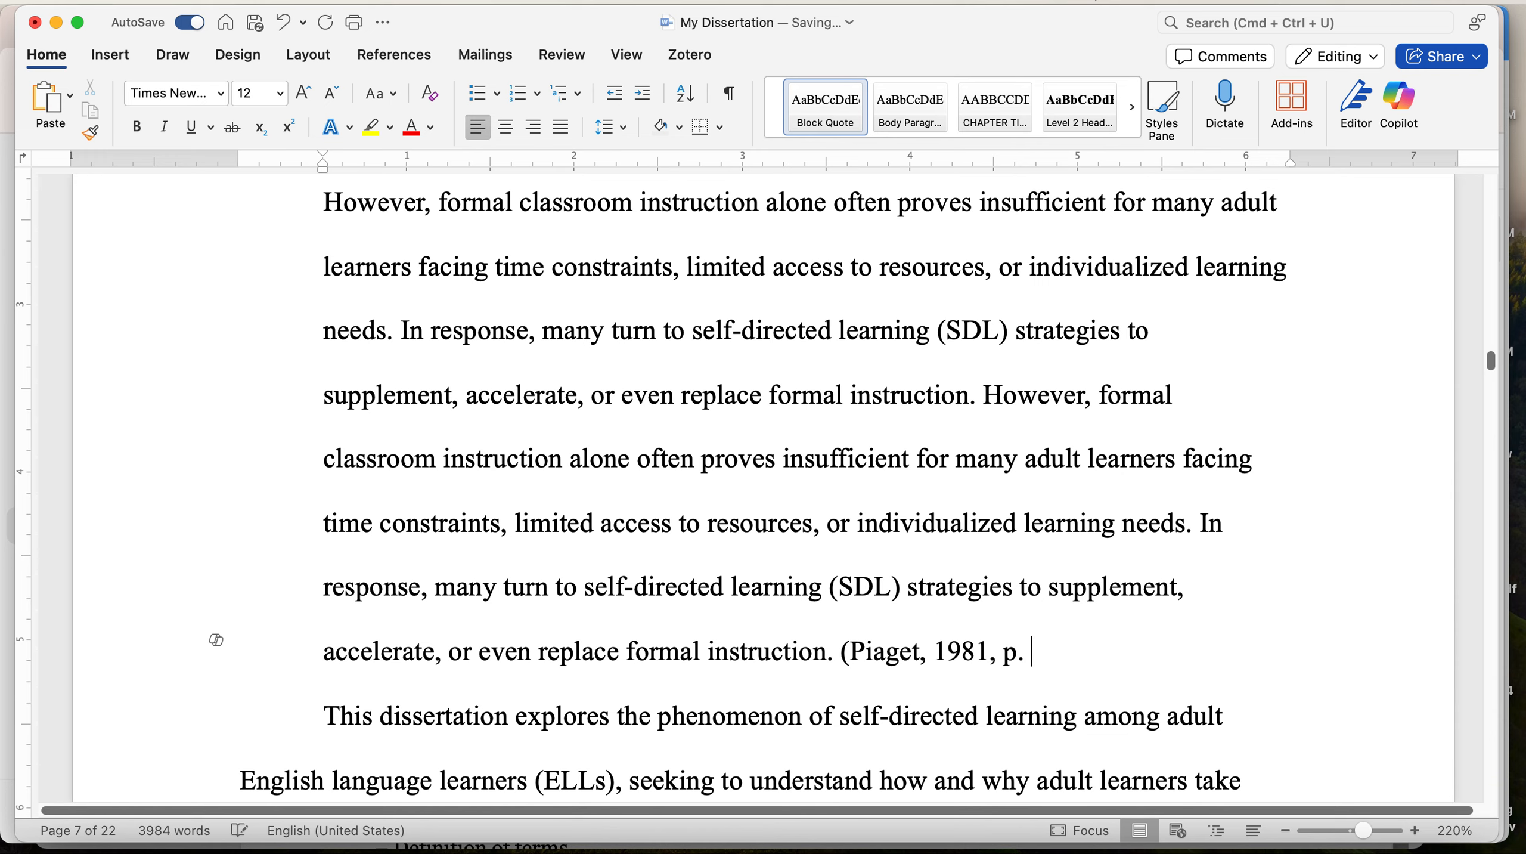
{"action": "type", "text": "23"}
{"action": "scroll", "coordinate": [1114, 558], "scroll_direction": "up", "scroll_amount": 1}
{"action": "scroll", "coordinate": [1113, 559], "scroll_direction": "down", "scroll_amount": 3}
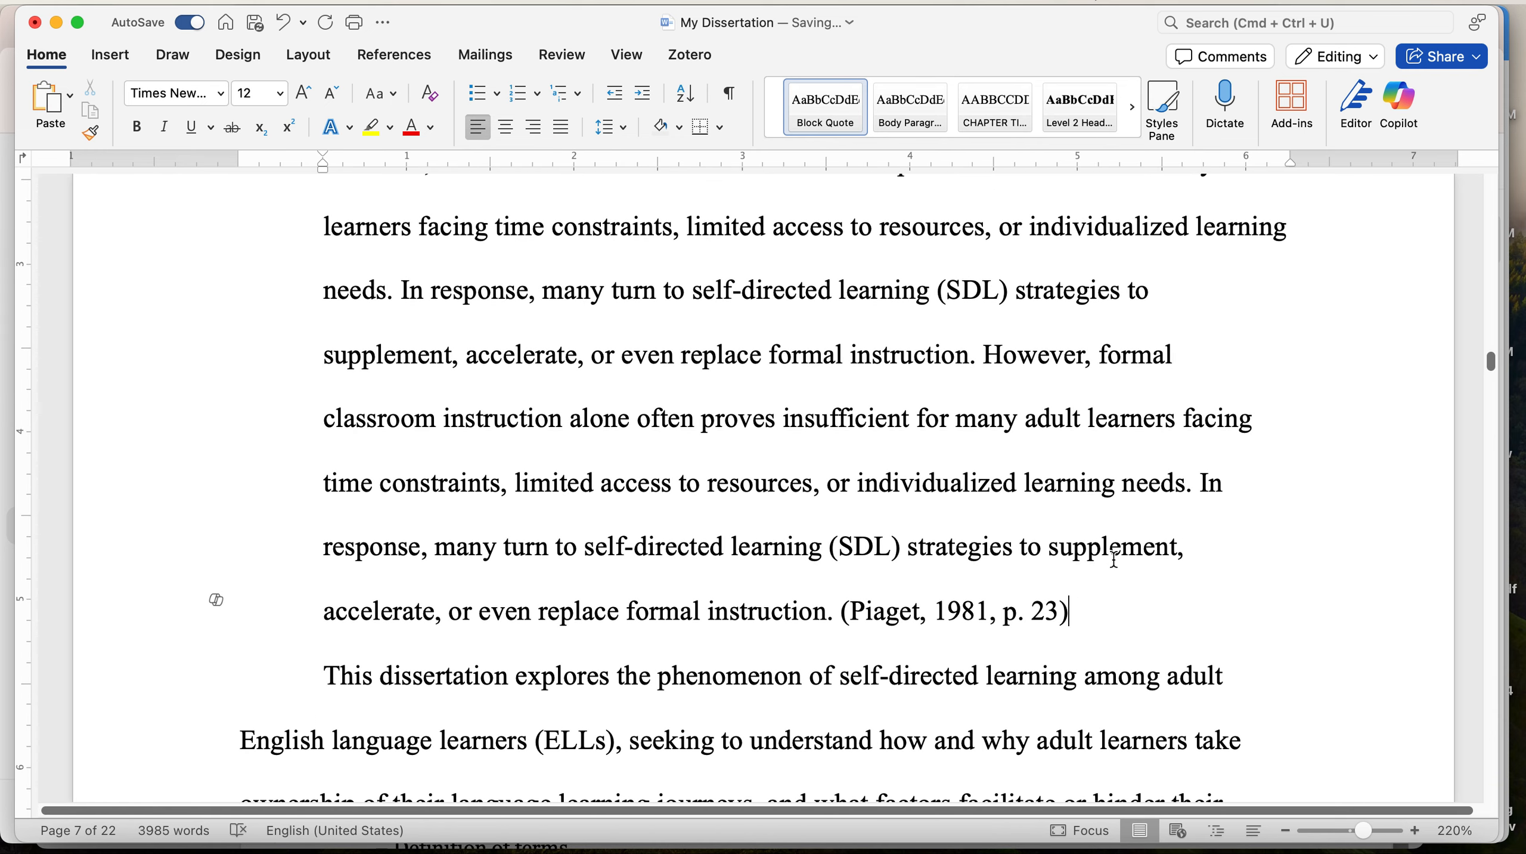
{"action": "left_click_drag", "start_coordinate": [1068, 611], "coordinate": [361, 254]}
{"action": "scroll", "coordinate": [361, 254], "scroll_direction": "up", "scroll_amount": 3}
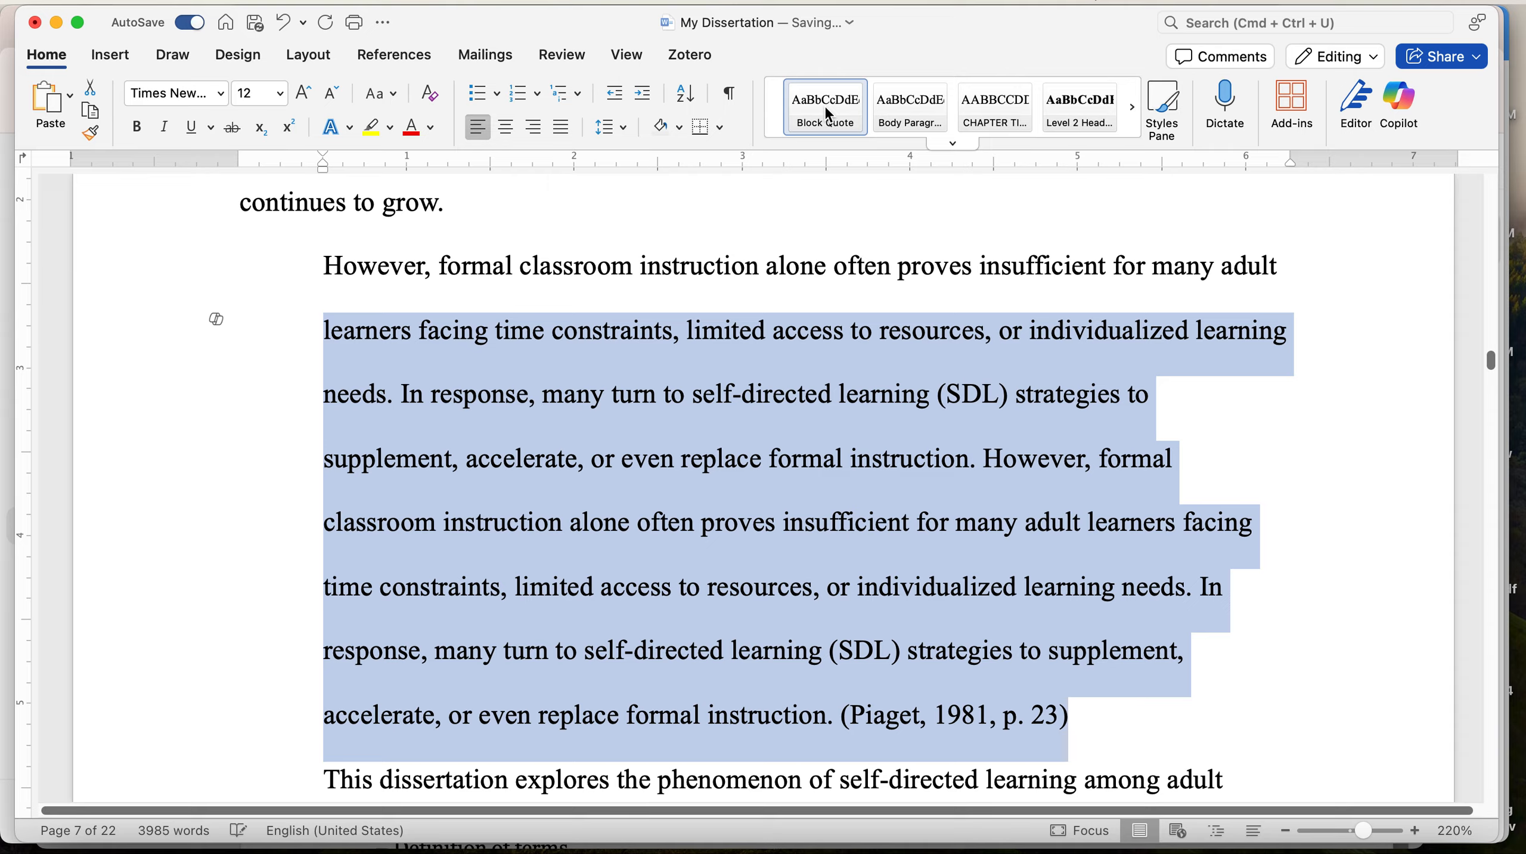
{"action": "left_click", "coordinate": [940, 389]}
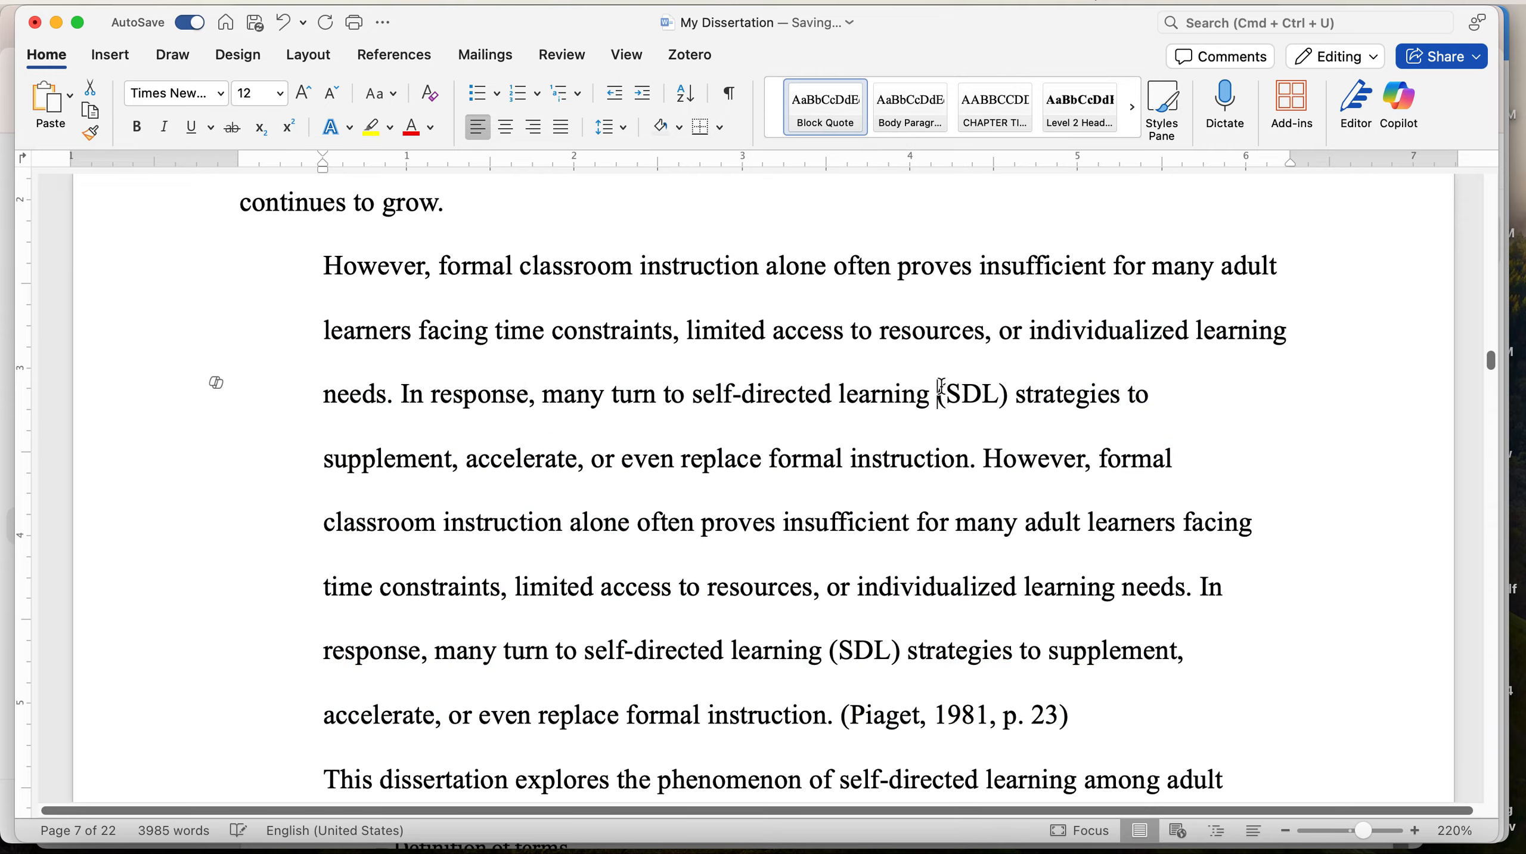
Examine the page numbering from the Chapter 1 pages through the first pages of Chapter 2
{"action": "scroll", "coordinate": [941, 387], "scroll_direction": "down", "scroll_amount": 15}
{"action": "scroll", "coordinate": [941, 386], "scroll_direction": "down", "scroll_amount": 20}
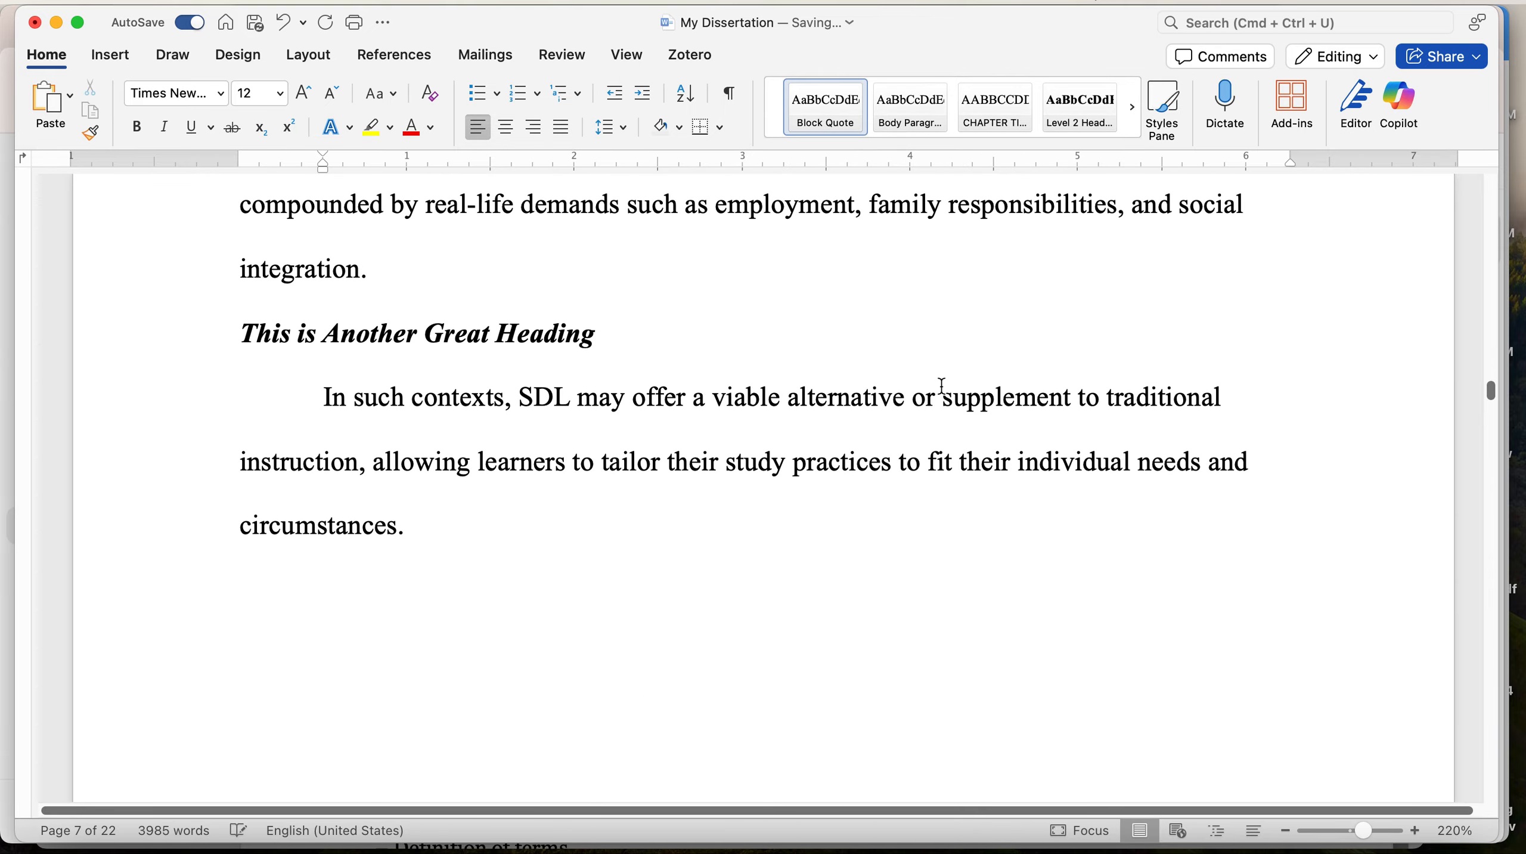
{"action": "scroll", "coordinate": [942, 385], "scroll_direction": "down", "scroll_amount": 10}
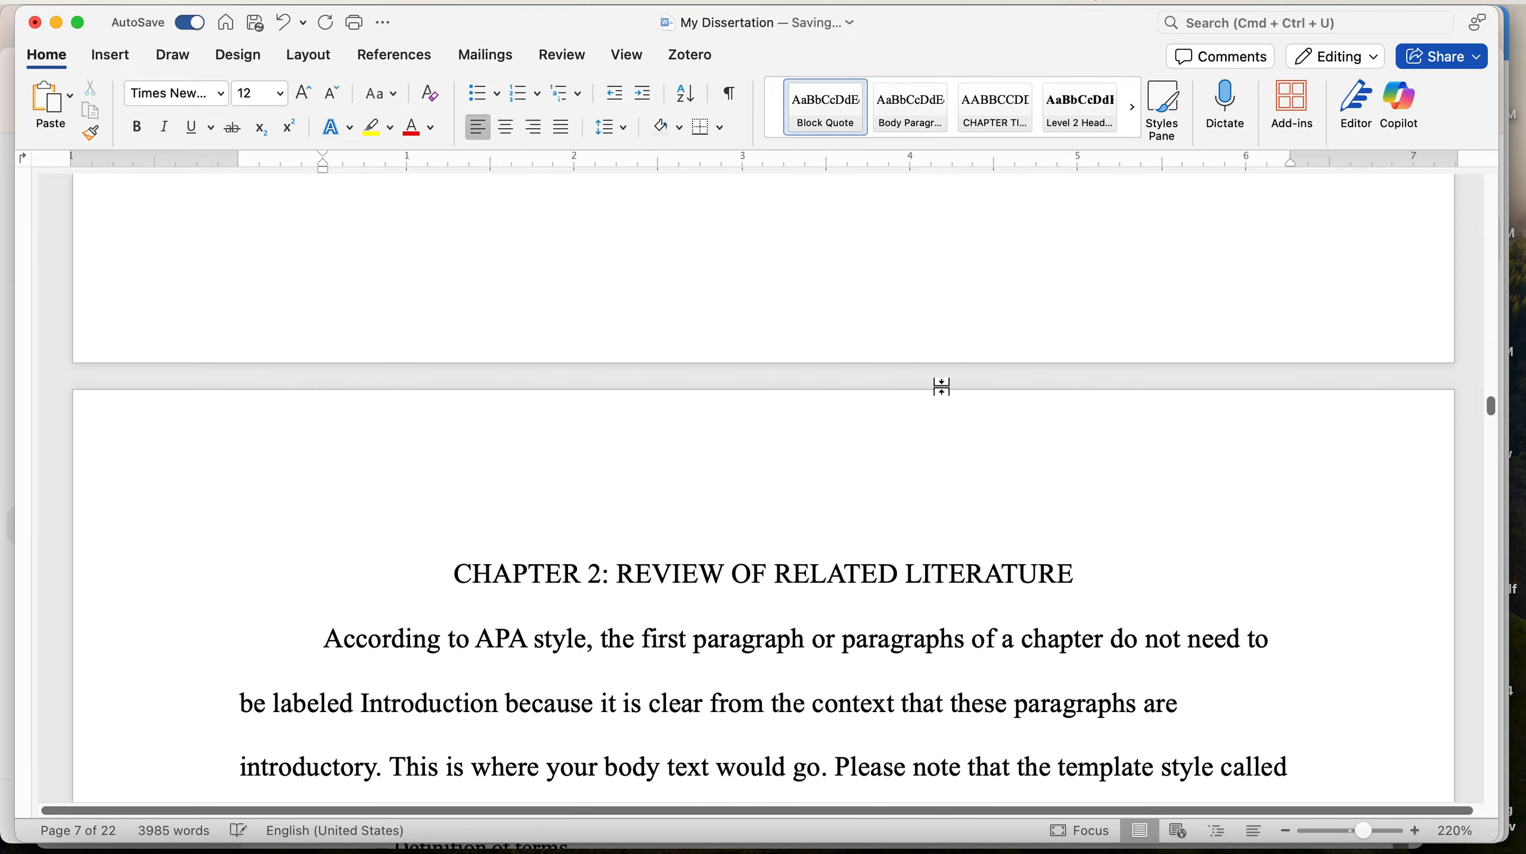
{"action": "scroll", "coordinate": [943, 392], "scroll_direction": "down", "scroll_amount": 15}
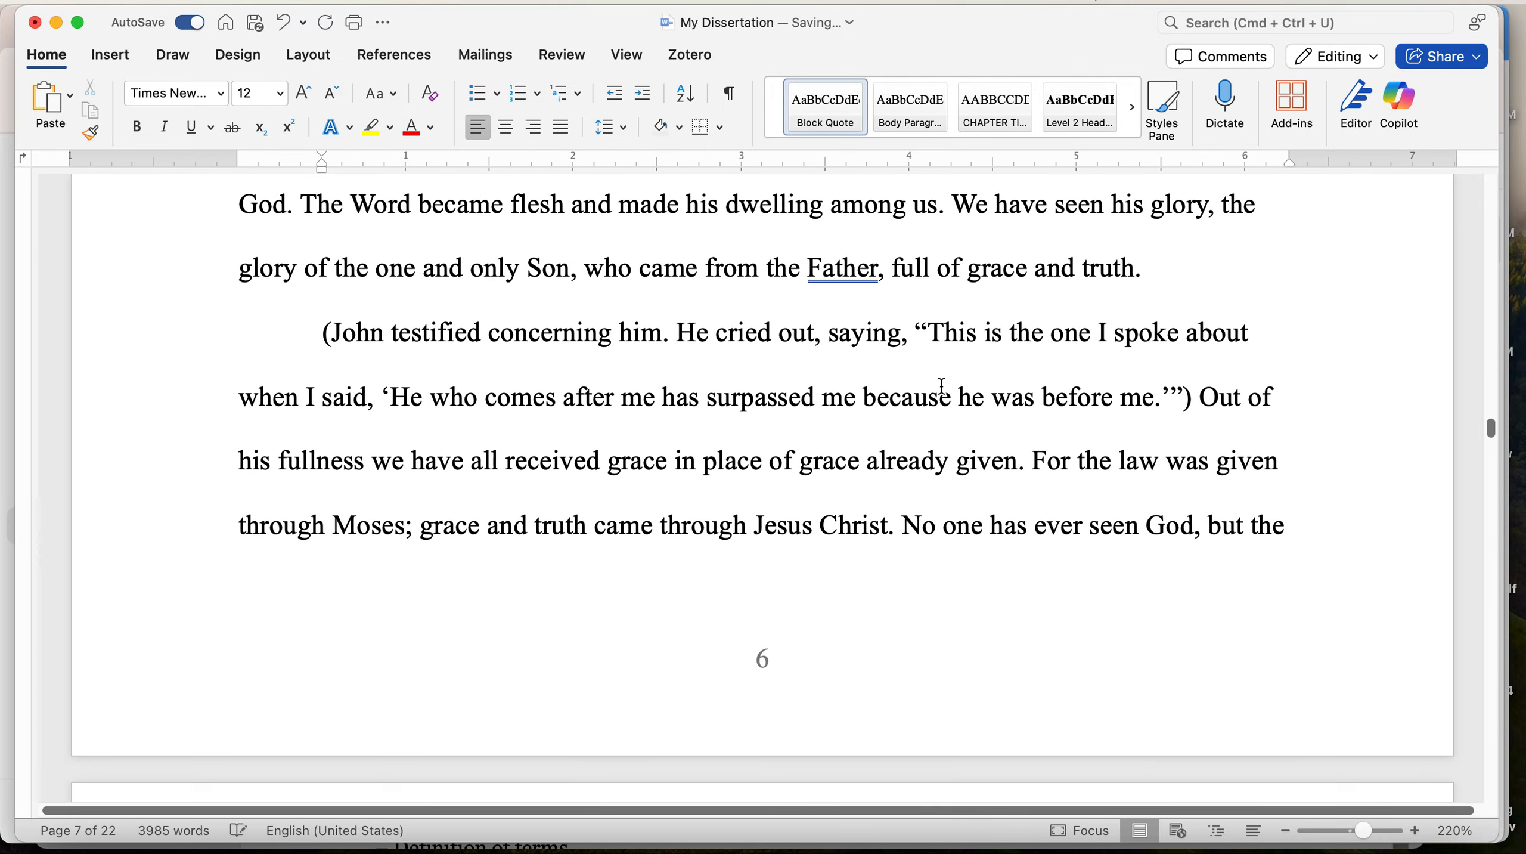
{"action": "scroll", "coordinate": [942, 387], "scroll_direction": "up", "scroll_amount": 10}
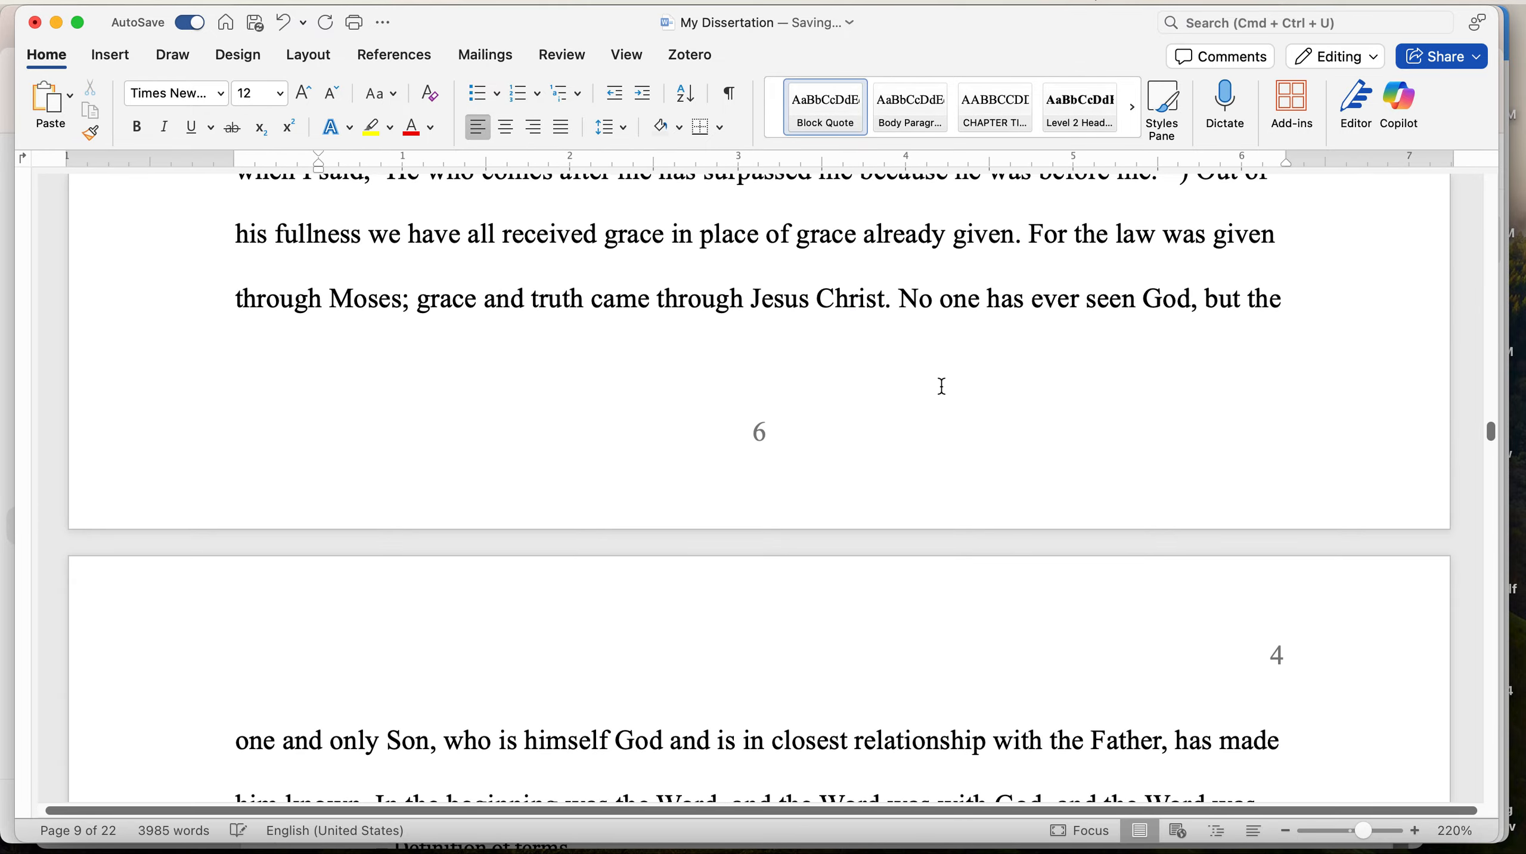
{"action": "scroll", "coordinate": [942, 385], "scroll_direction": "up", "scroll_amount": 10}
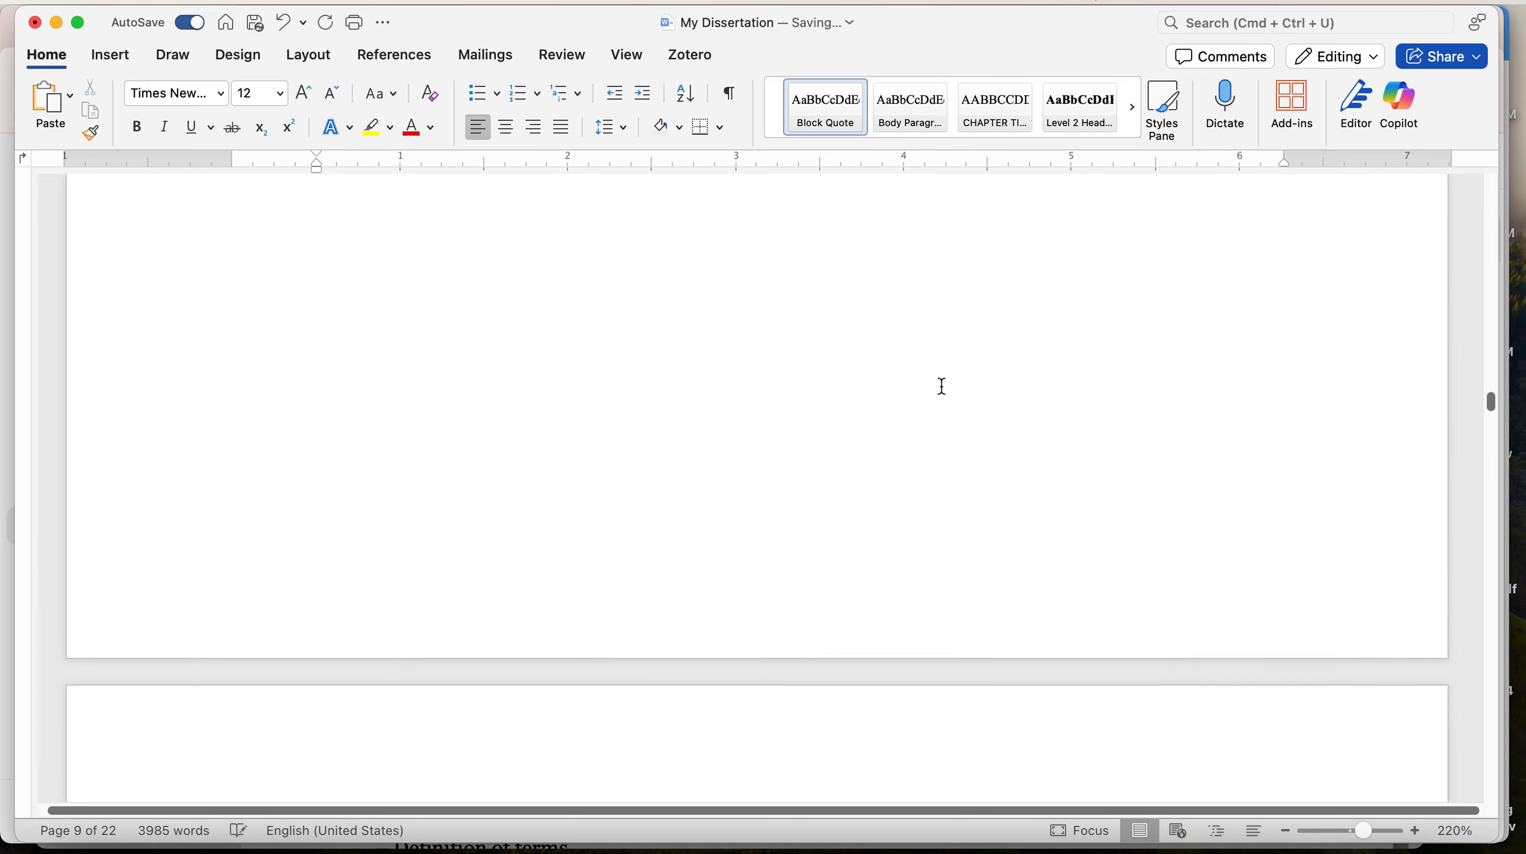
{"action": "scroll", "coordinate": [942, 387], "scroll_direction": "up", "scroll_amount": 10}
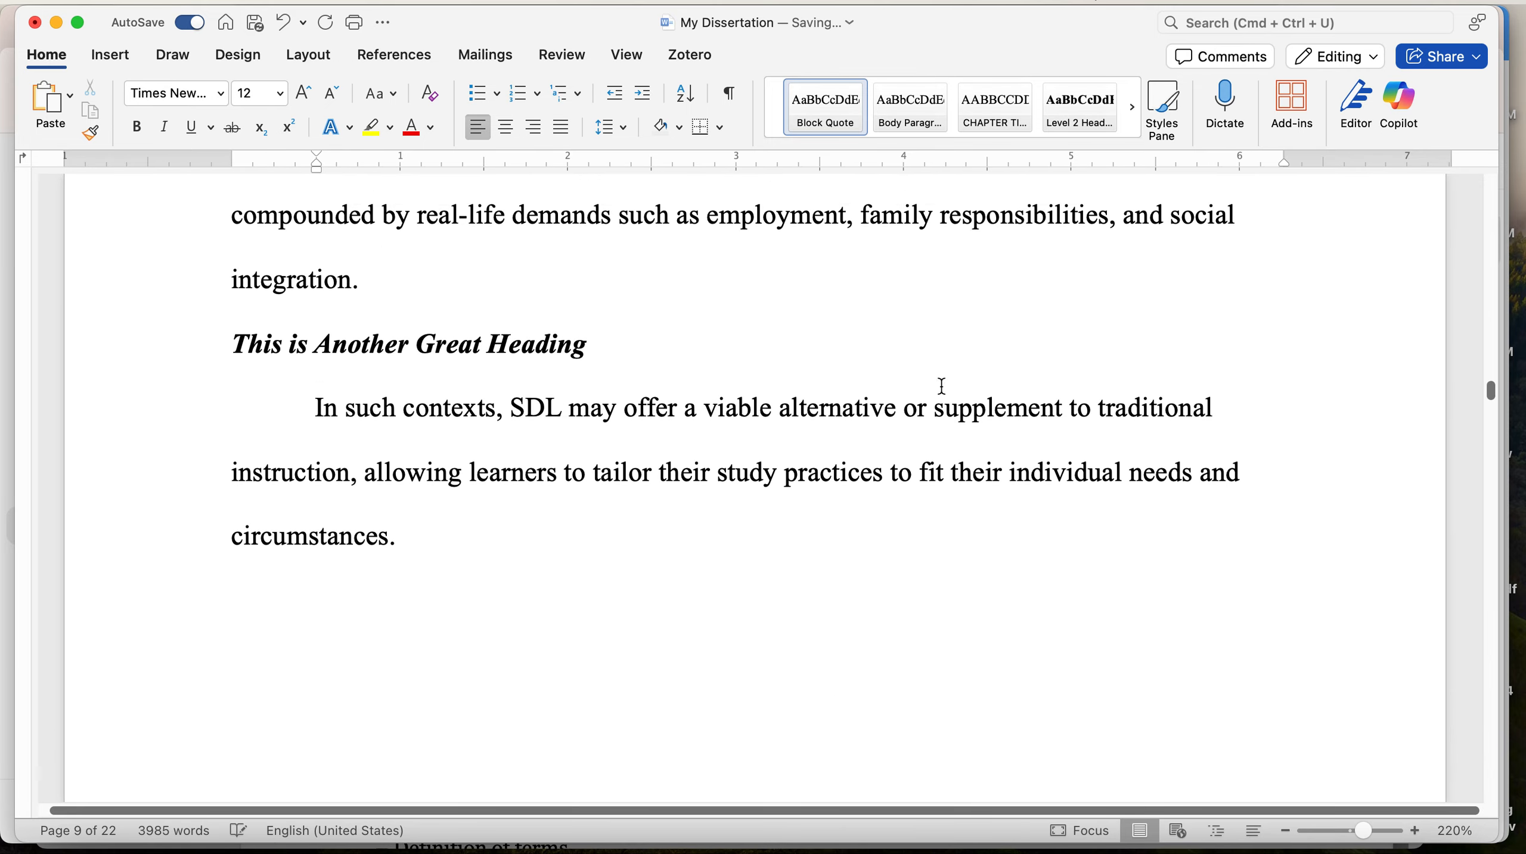
{"action": "scroll", "coordinate": [941, 386], "scroll_direction": "up", "scroll_amount": 6}
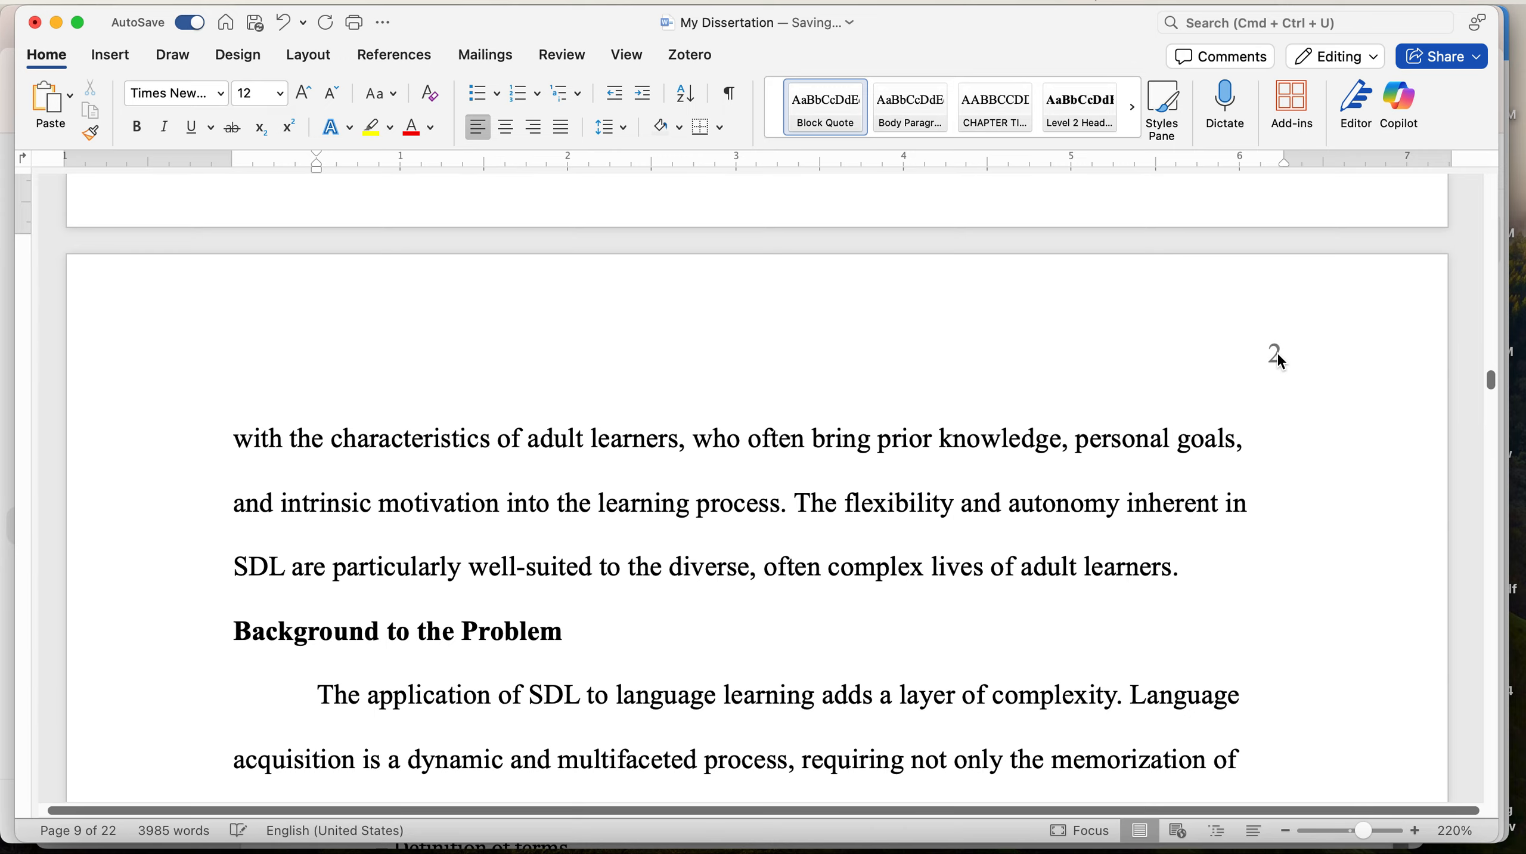
{"action": "scroll", "coordinate": [968, 556], "scroll_direction": "down", "scroll_amount": 2}
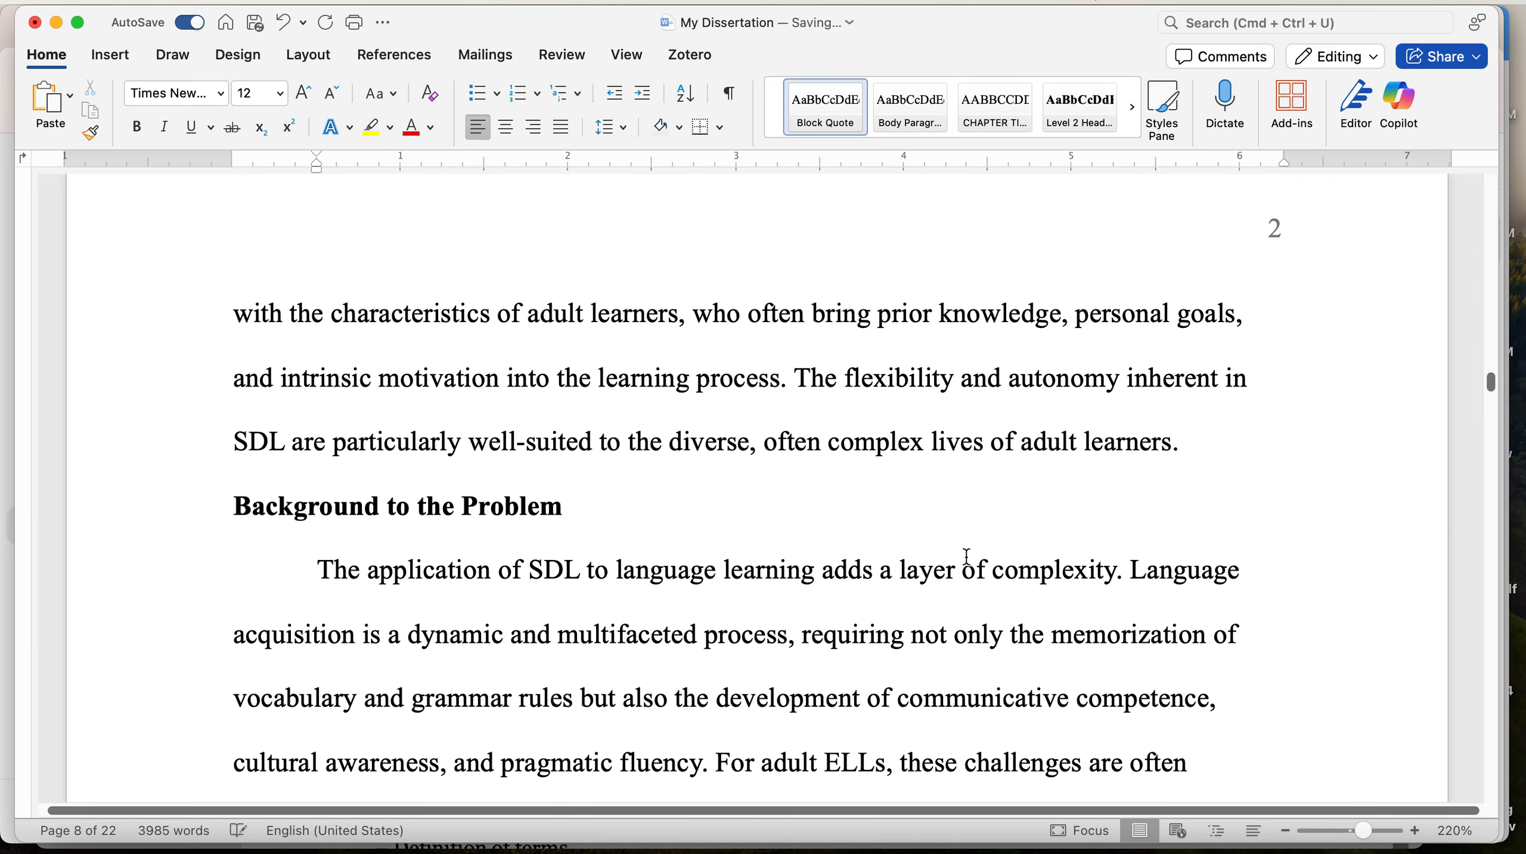
{"action": "scroll", "coordinate": [968, 556], "scroll_direction": "up", "scroll_amount": 10}
{"action": "scroll", "coordinate": [968, 556], "scroll_direction": "down", "scroll_amount": 10}
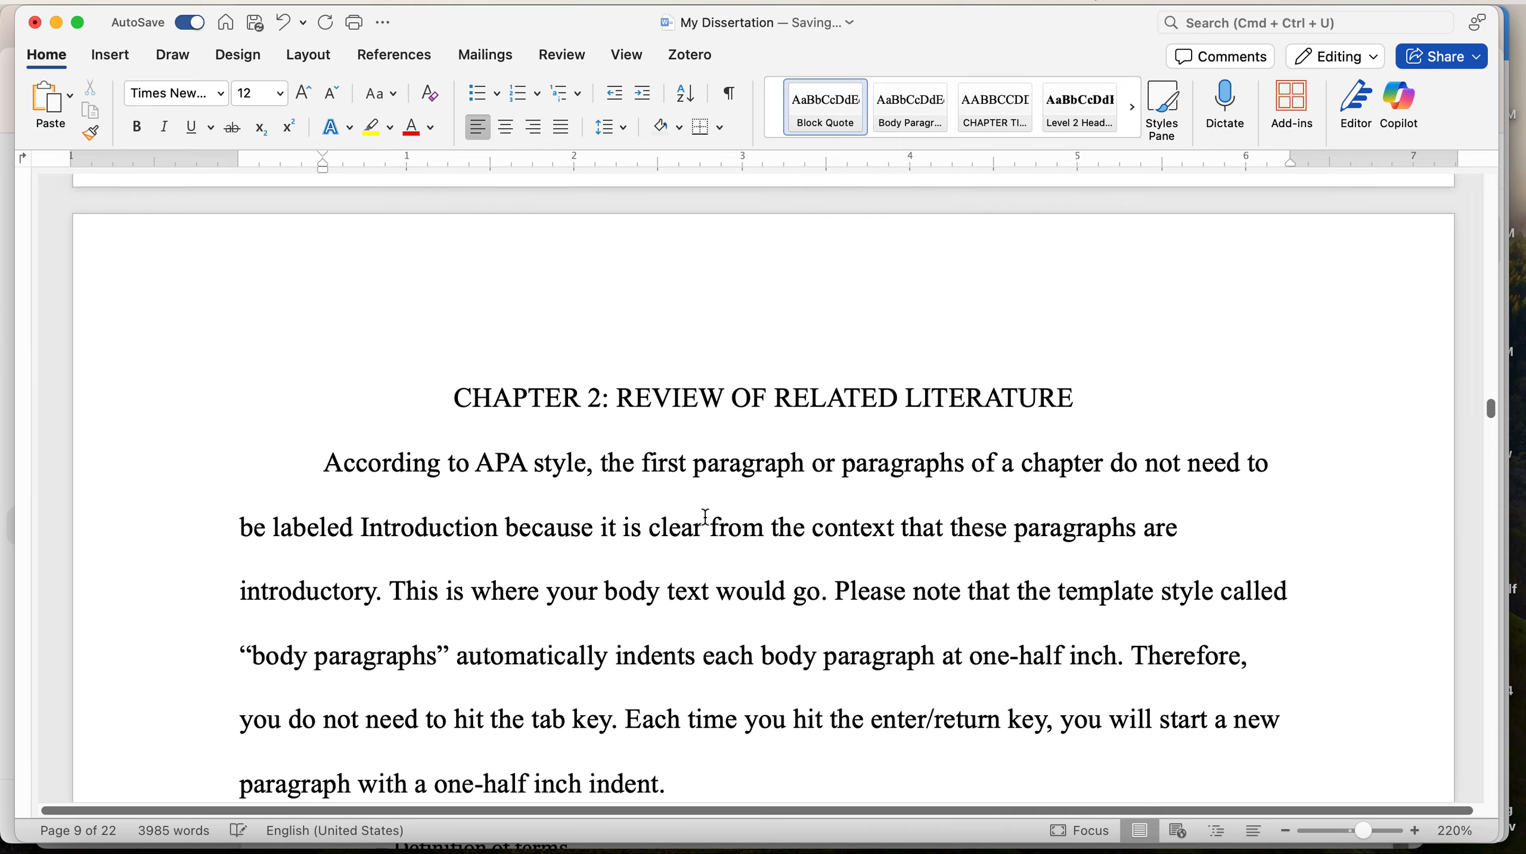
{"action": "scroll", "coordinate": [706, 517], "scroll_direction": "down", "scroll_amount": 15}
{"action": "scroll", "coordinate": [705, 517], "scroll_direction": "down", "scroll_amount": 2}
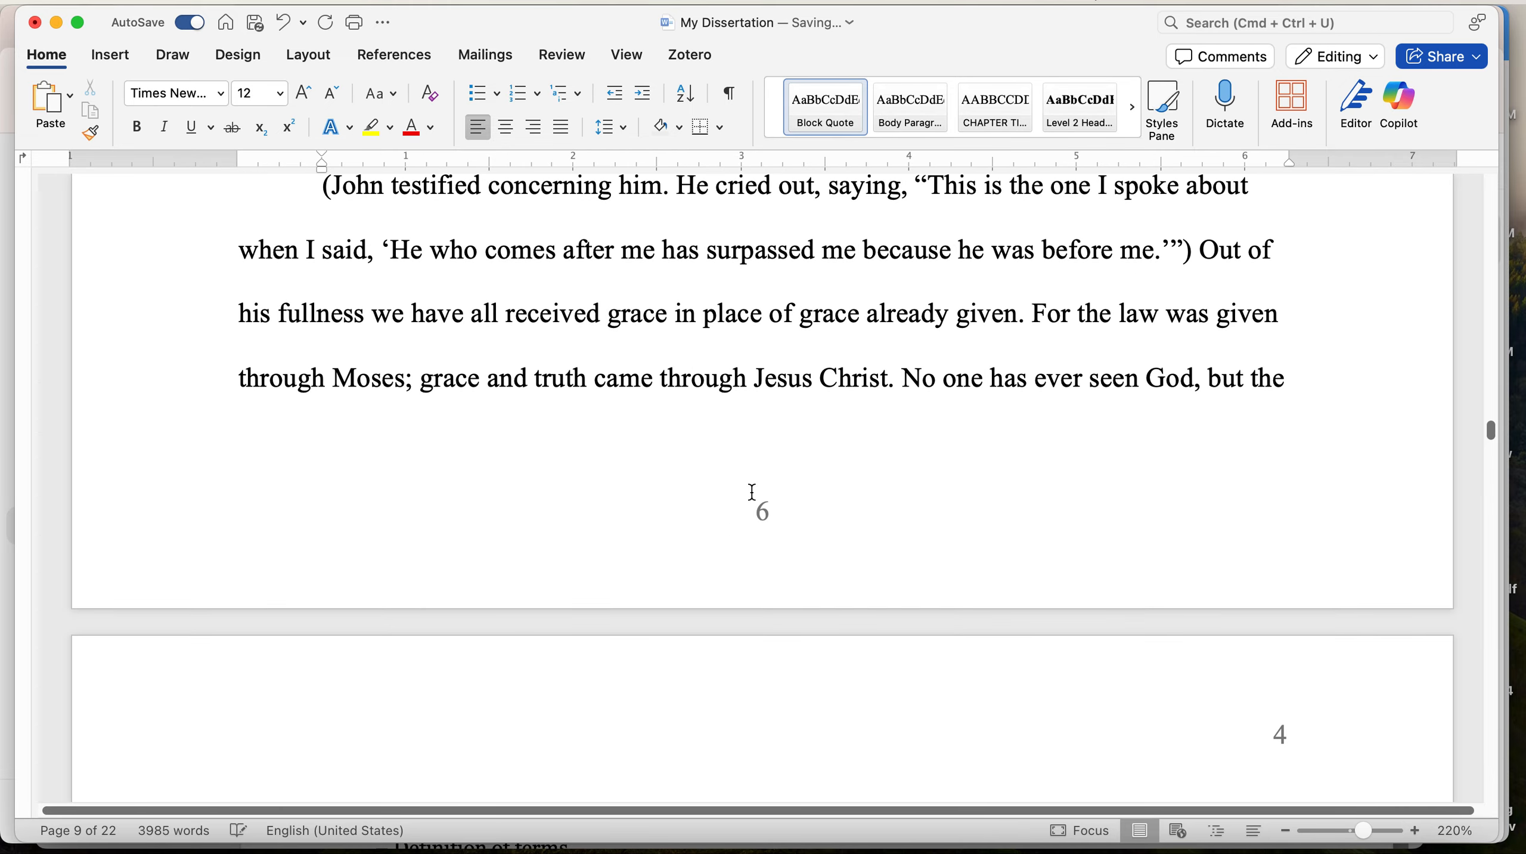
Replace the page number in the footer of Chapter 2's first page with 3 and return to the body text
{"action": "left_click", "coordinate": [767, 514]}
{"action": "double_click", "coordinate": [771, 514]}
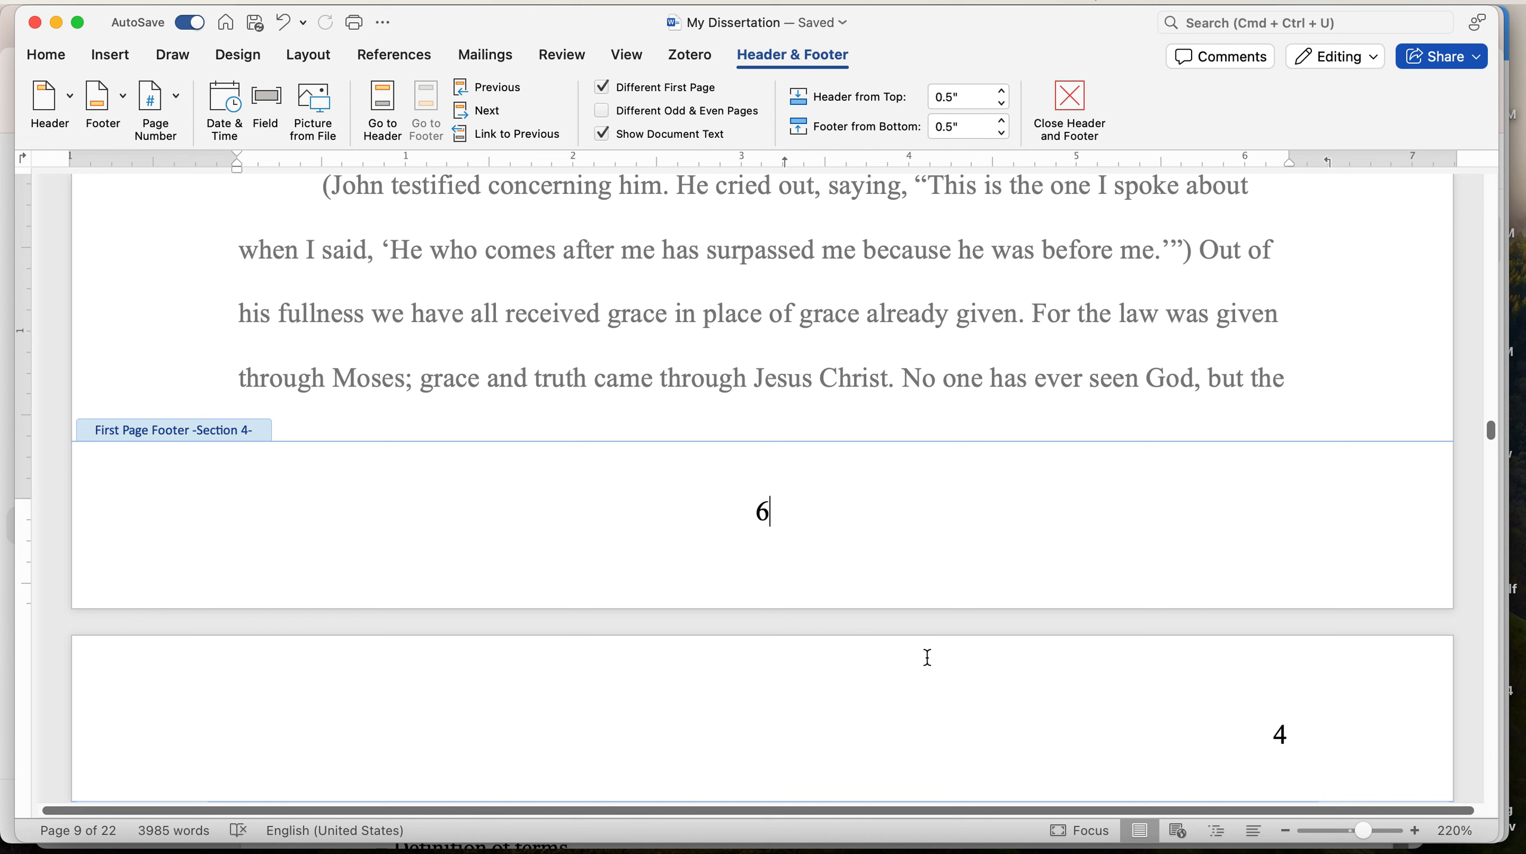
{"action": "double_click", "coordinate": [895, 337]}
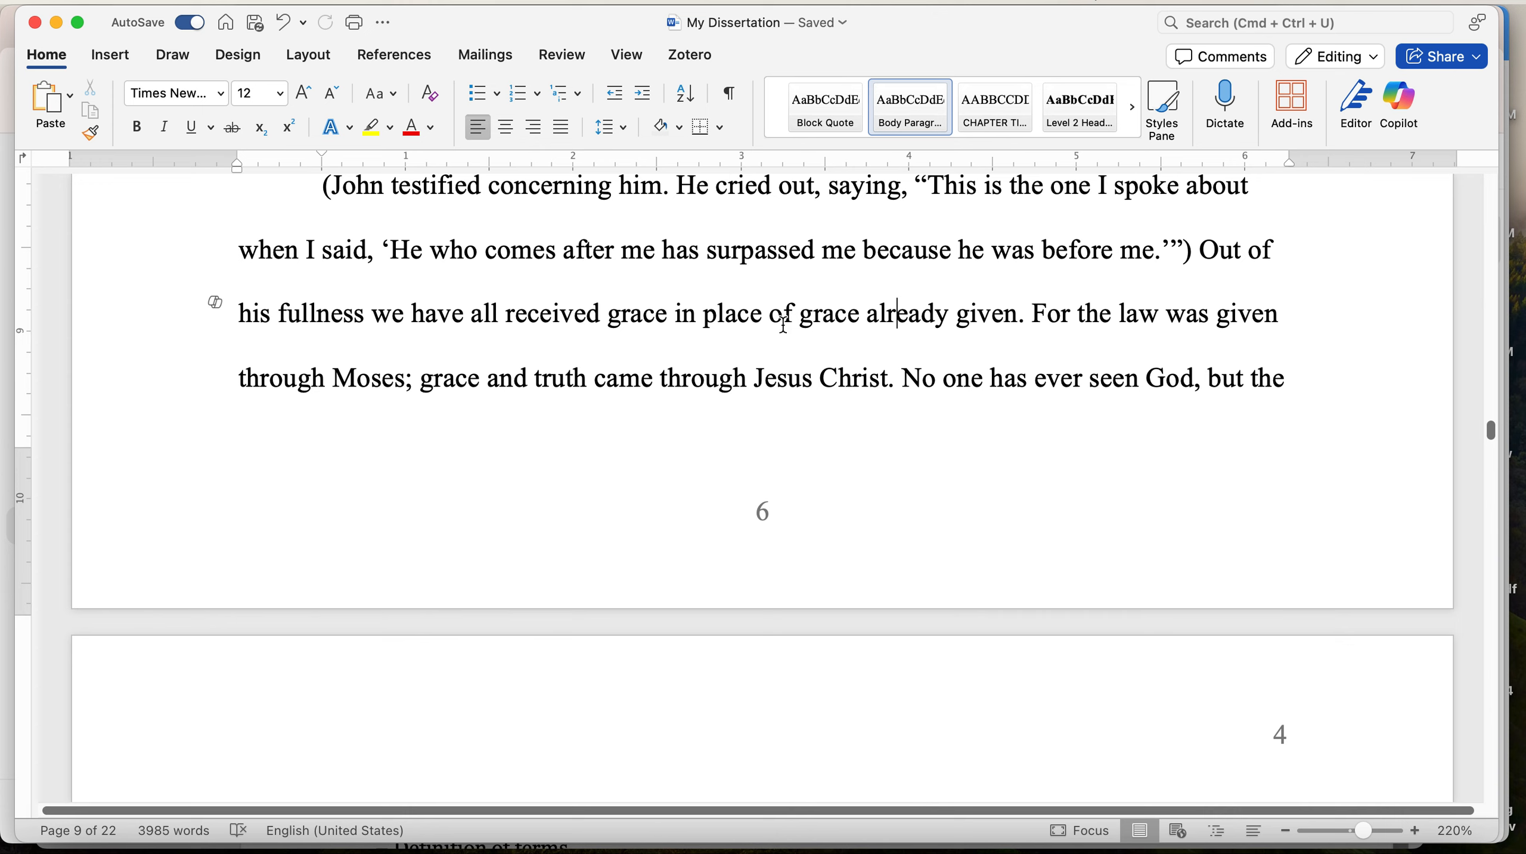
{"action": "double_click", "coordinate": [765, 511]}
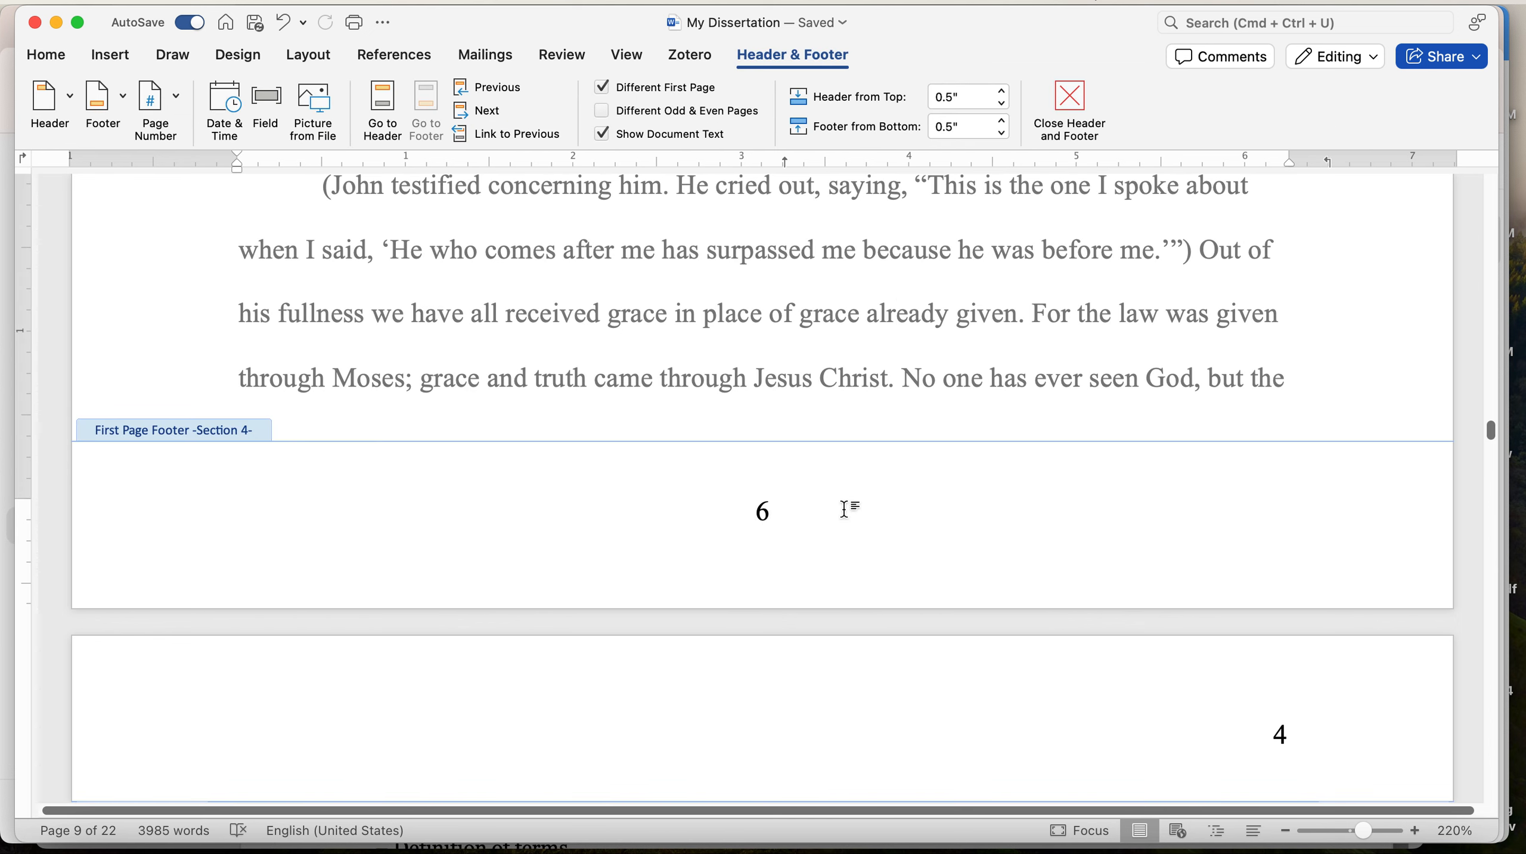
{"action": "key", "text": "BackSpace"}
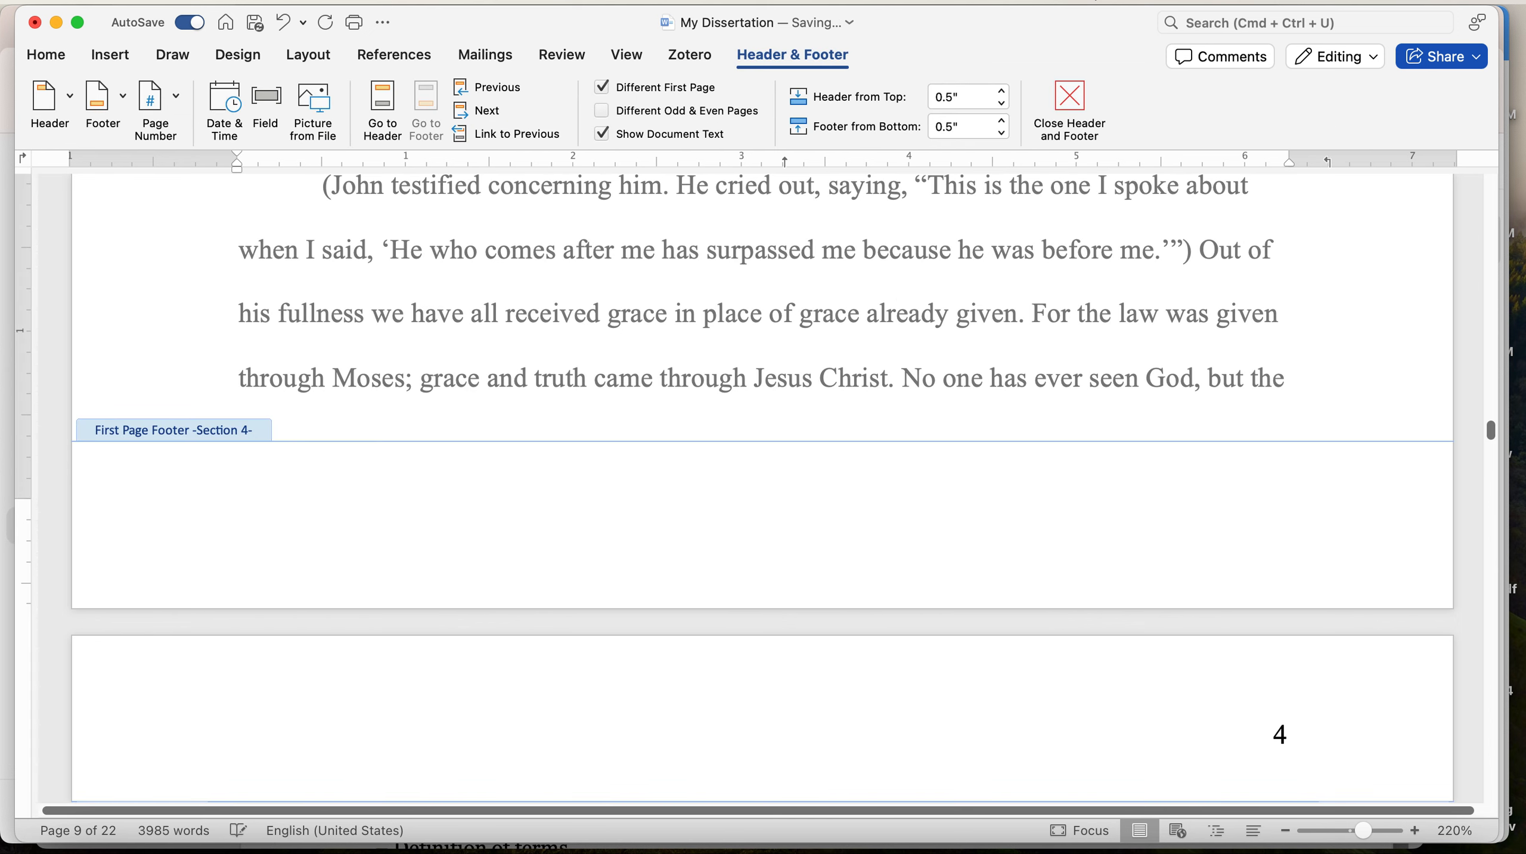
{"action": "type", "text": "3"}
{"action": "double_click", "coordinate": [845, 274]}
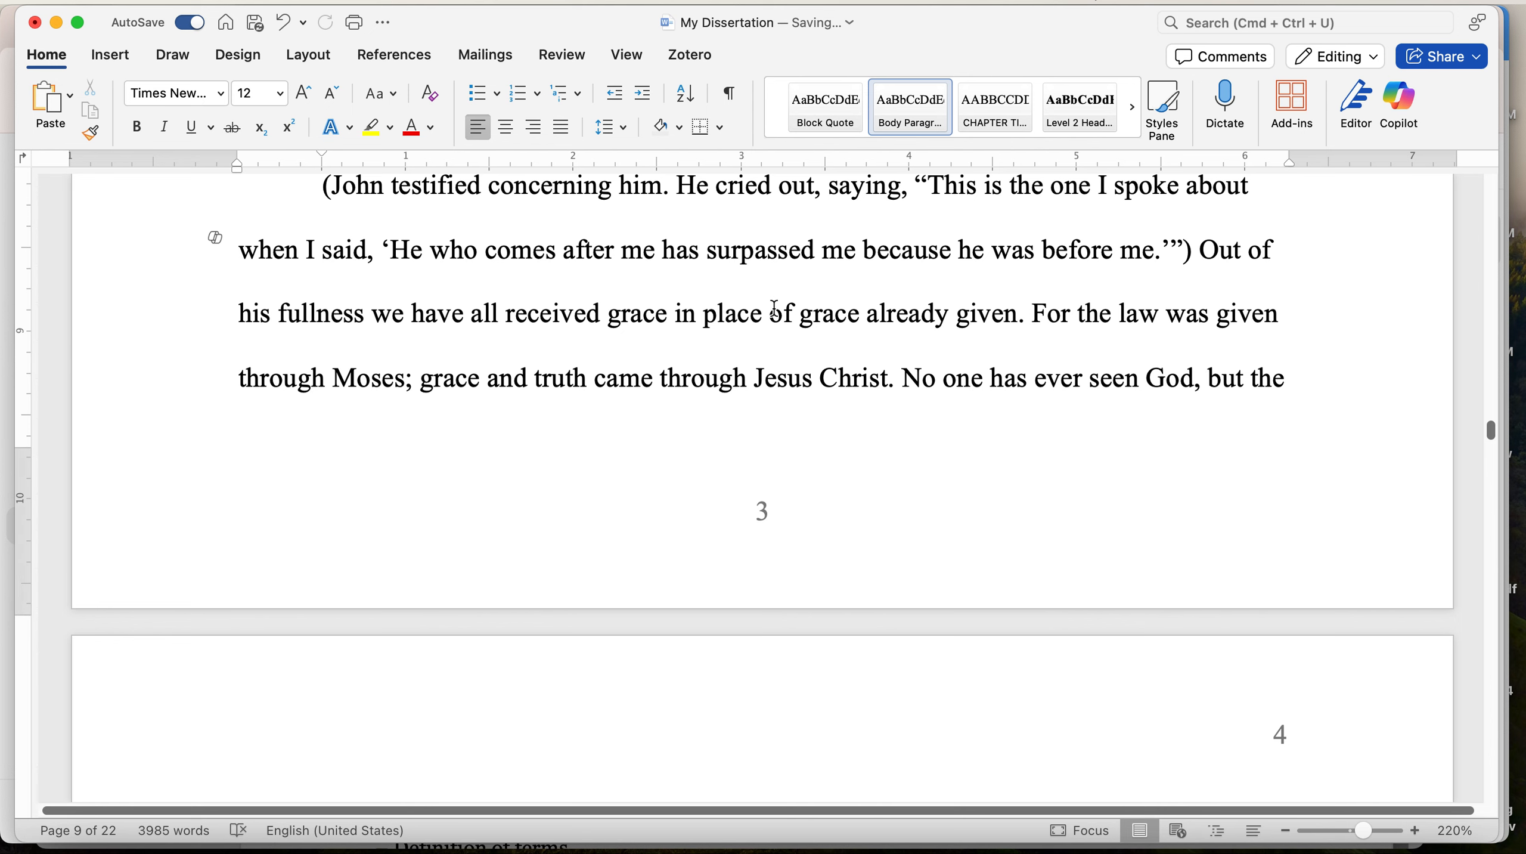
{"action": "scroll", "coordinate": [775, 308], "scroll_direction": "up", "scroll_amount": 1}
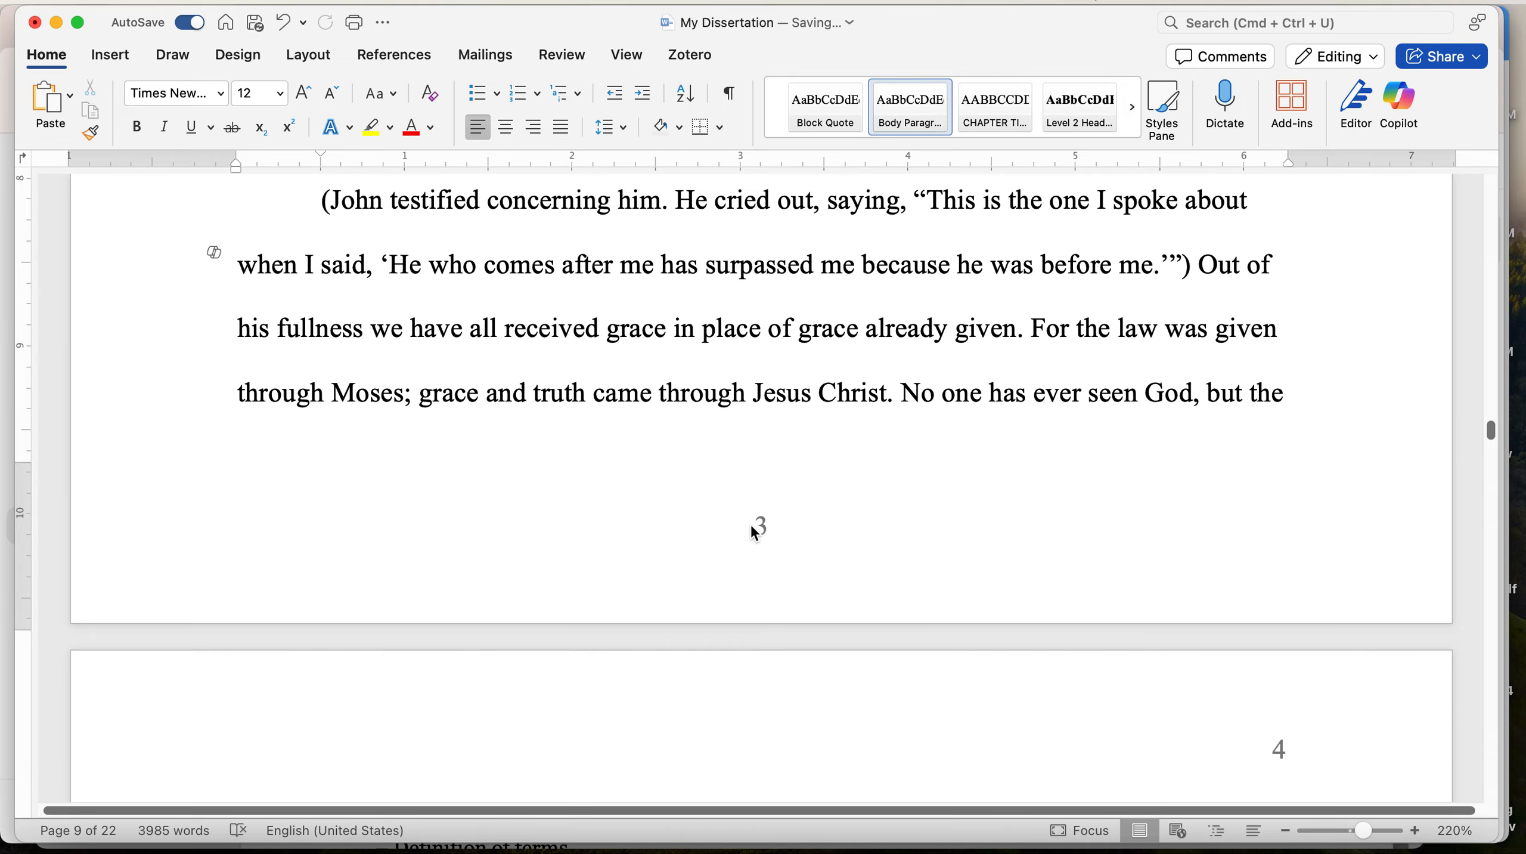
Retype the page number 3 in Section 4's first-page footer and return to the body text
{"action": "scroll", "coordinate": [774, 413], "scroll_direction": "up", "scroll_amount": 20}
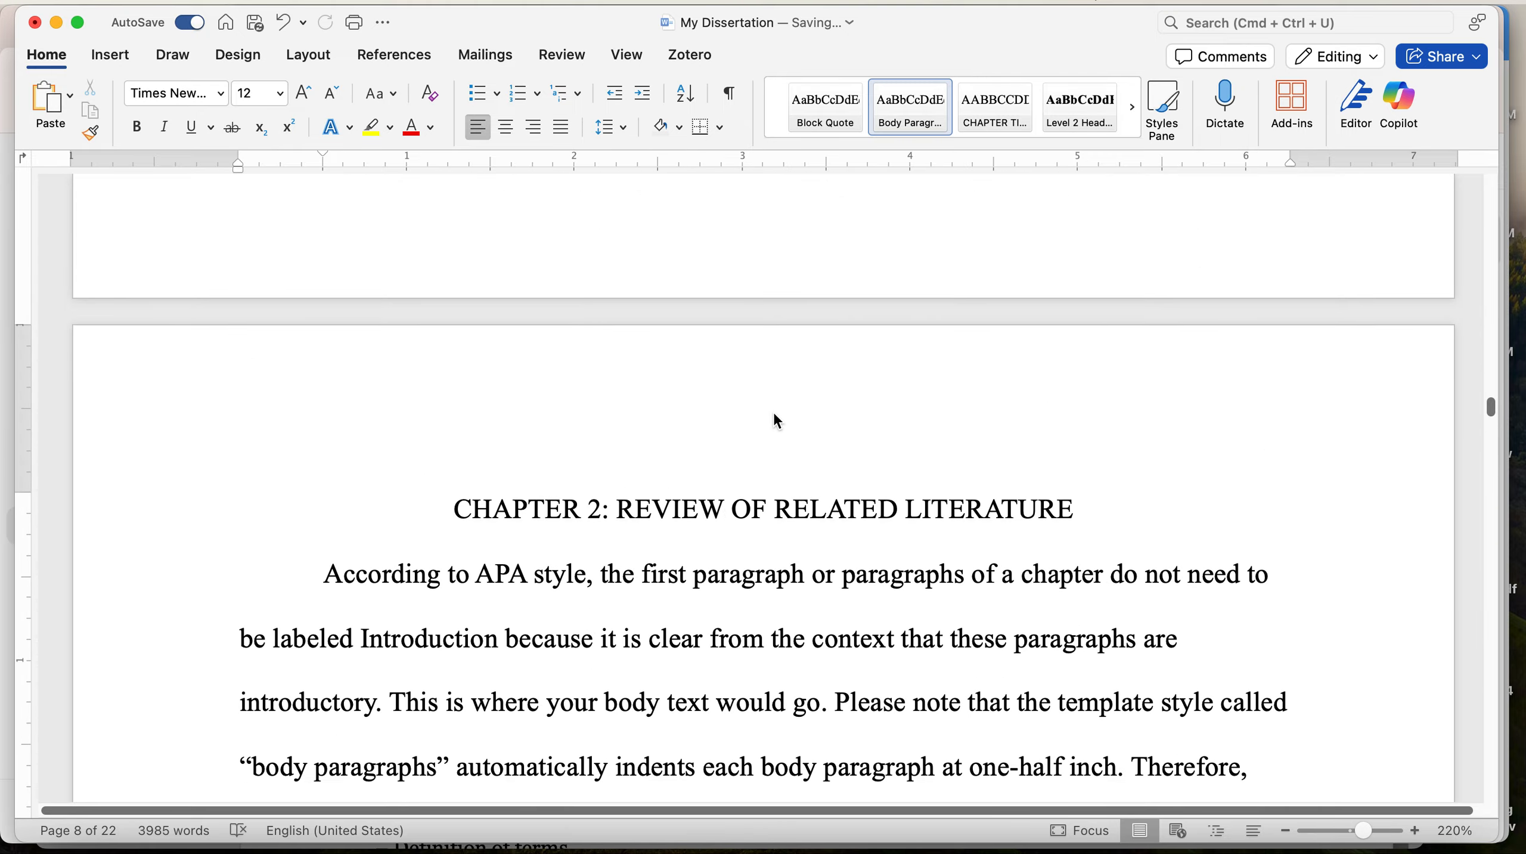
{"action": "double_click", "coordinate": [775, 412]}
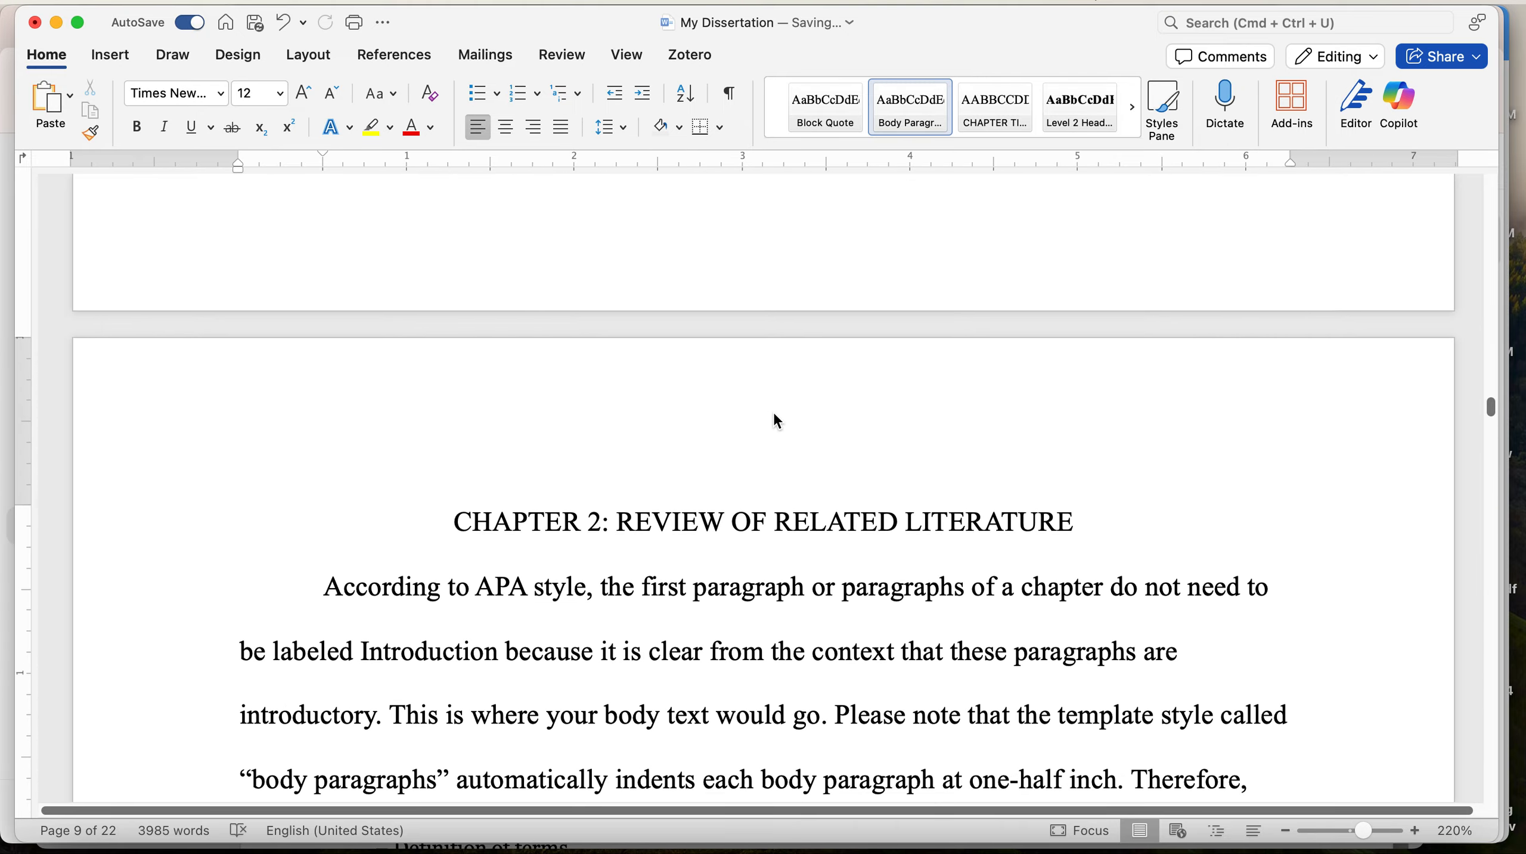
{"action": "scroll", "coordinate": [774, 411], "scroll_direction": "down", "scroll_amount": 20}
{"action": "scroll", "coordinate": [774, 412], "scroll_direction": "down", "scroll_amount": 1}
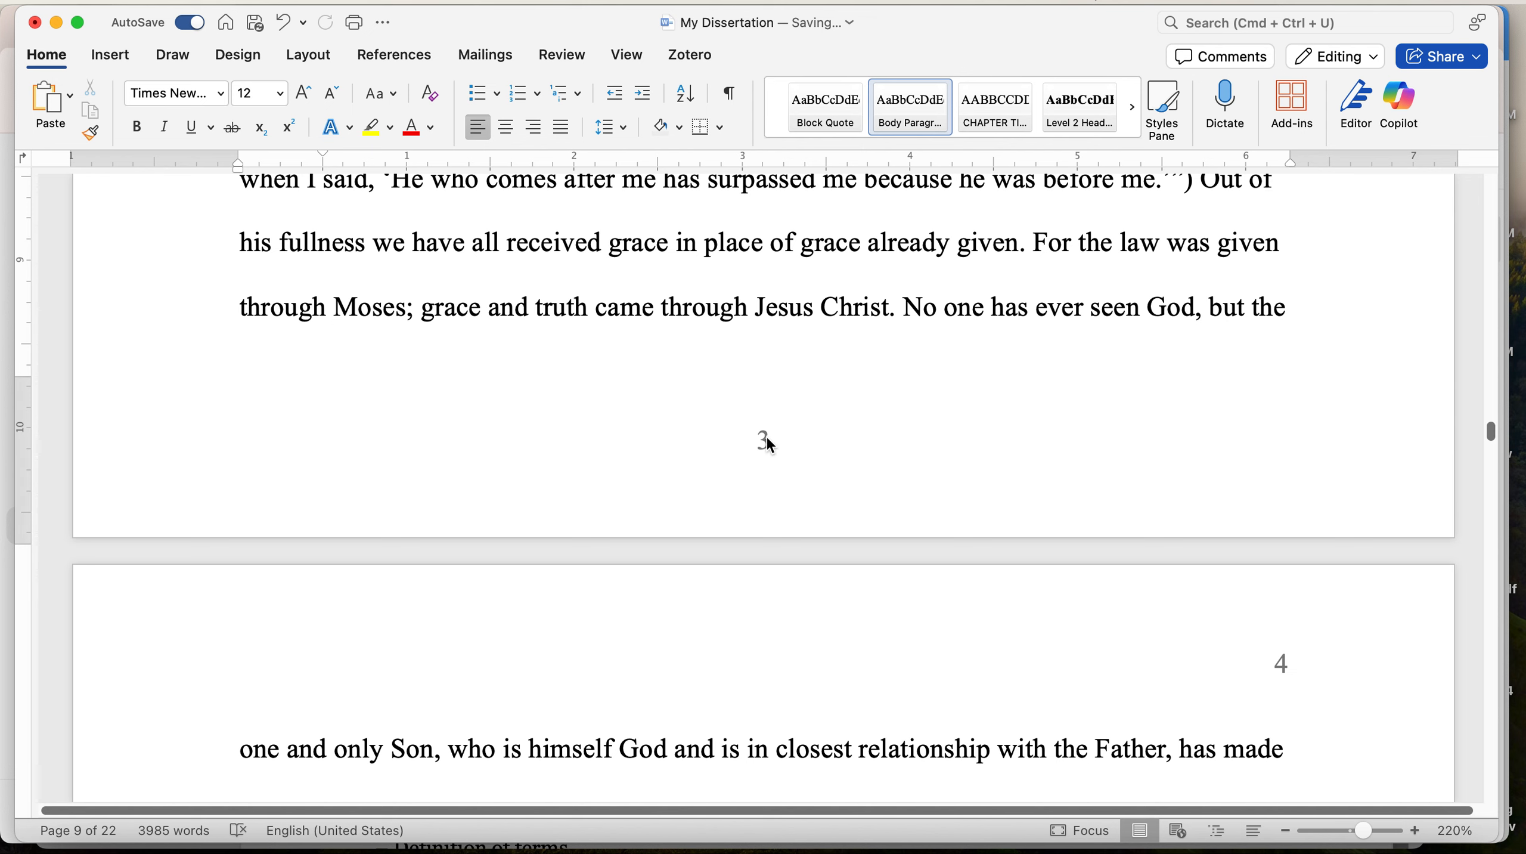
{"action": "double_click", "coordinate": [769, 440]}
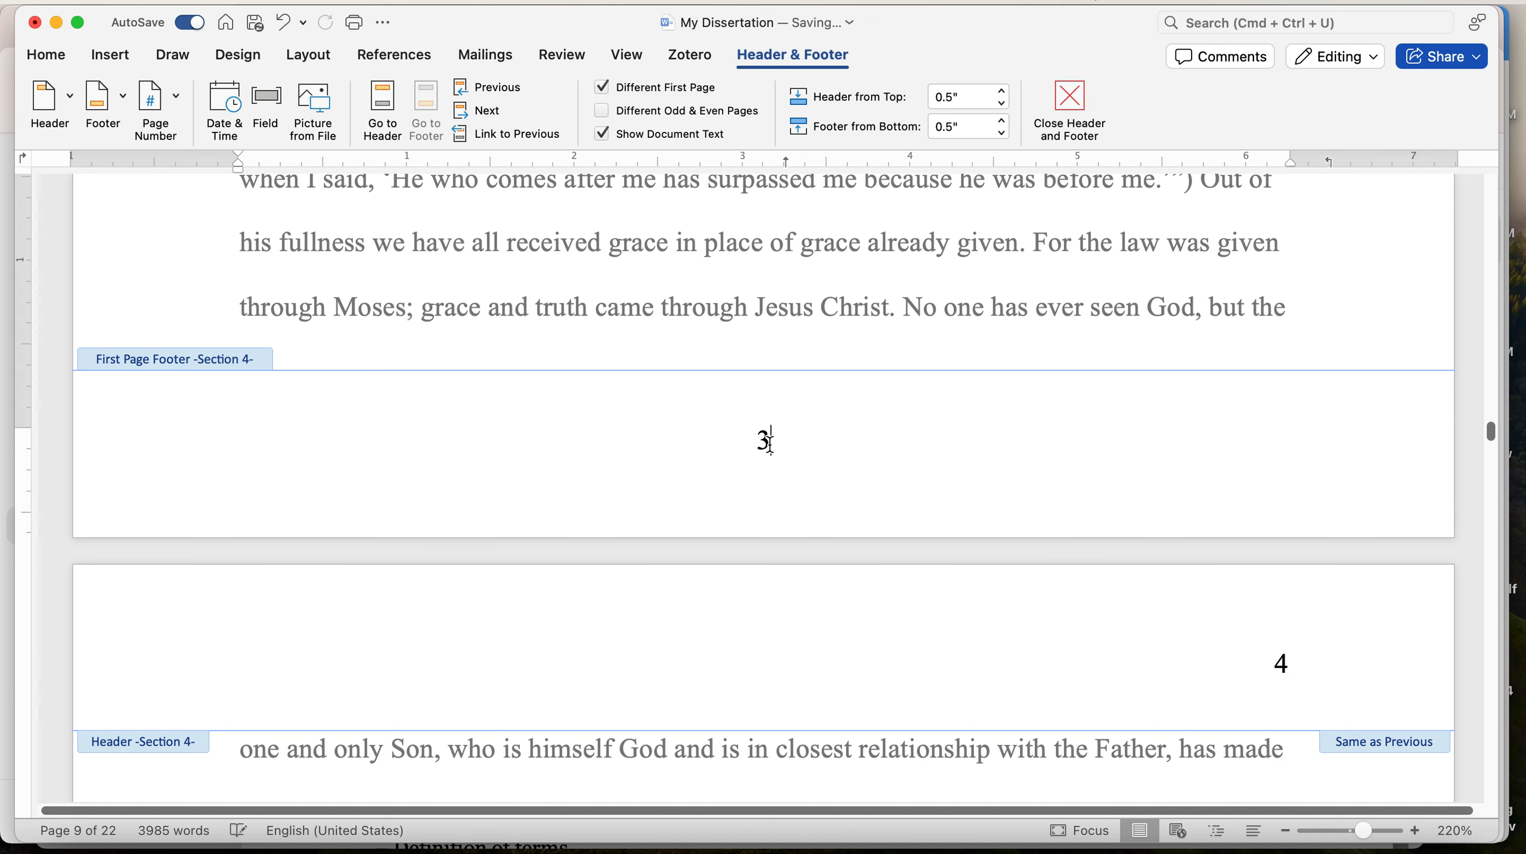
{"action": "key", "text": "BackSpace"}
{"action": "type", "text": "3"}
{"action": "double_click", "coordinate": [771, 227]}
{"action": "scroll", "coordinate": [1132, 496], "scroll_direction": "down", "scroll_amount": 3}
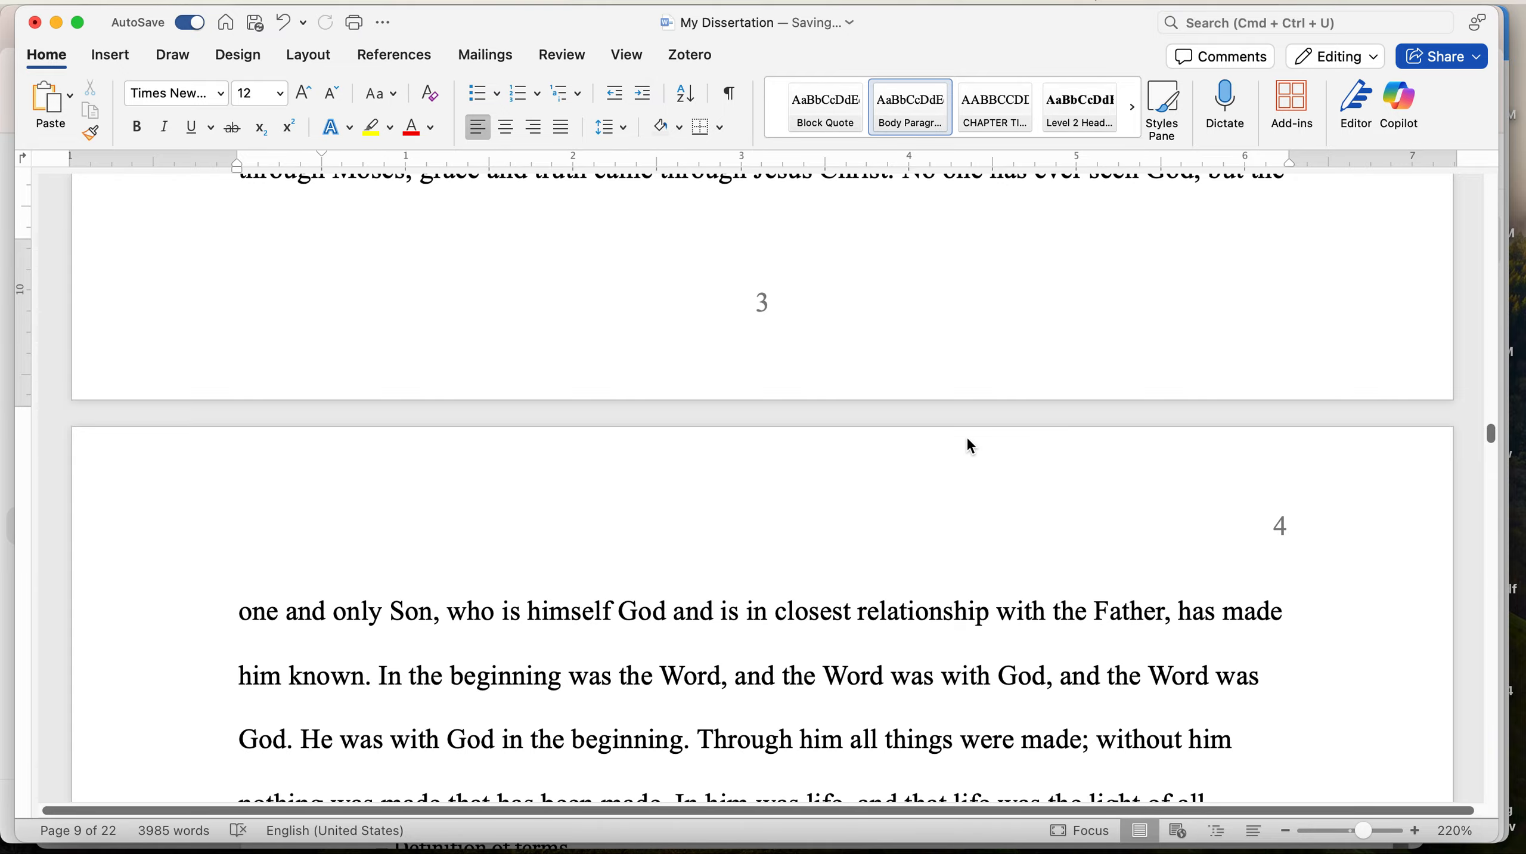
Examine the page numbering and page layout across Chapter 2 up to the start of Chapter 3
{"action": "scroll", "coordinate": [807, 327], "scroll_direction": "up", "scroll_amount": 15}
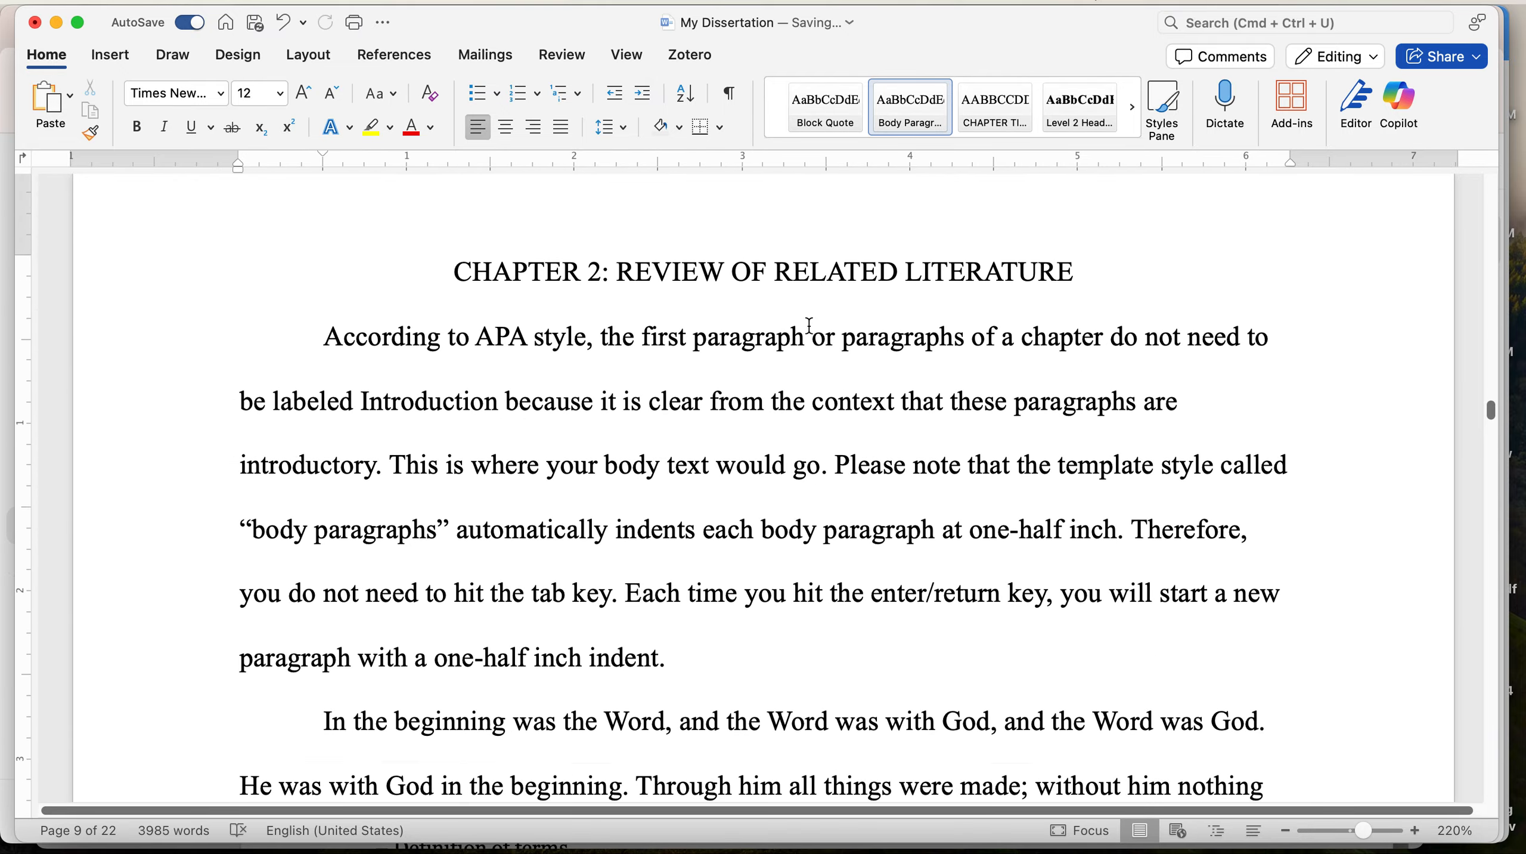
{"action": "scroll", "coordinate": [809, 327], "scroll_direction": "down", "scroll_amount": 15}
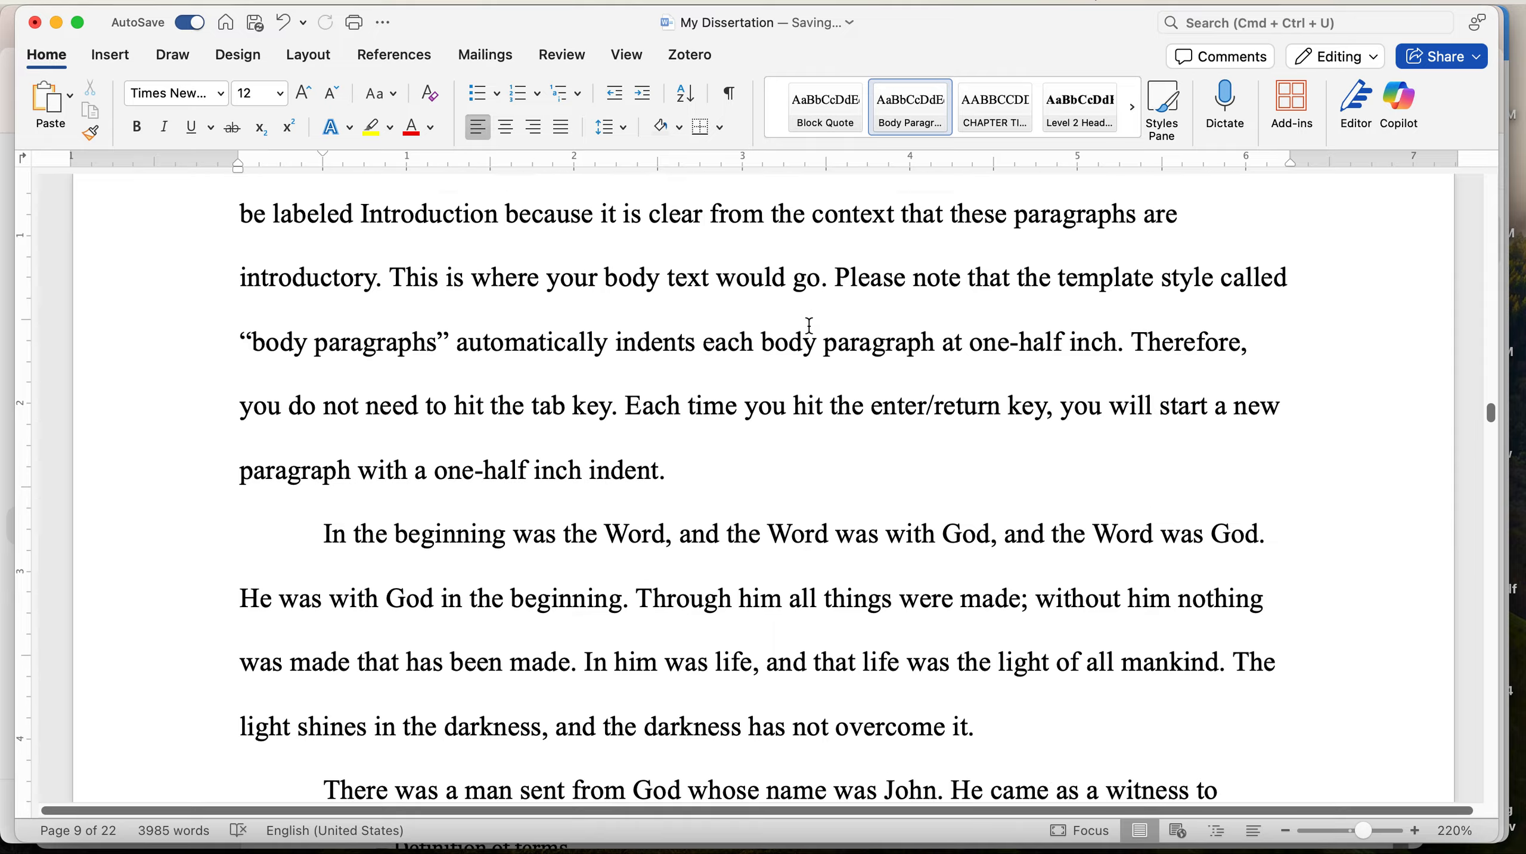
{"action": "scroll", "coordinate": [809, 326], "scroll_direction": "down", "scroll_amount": 16}
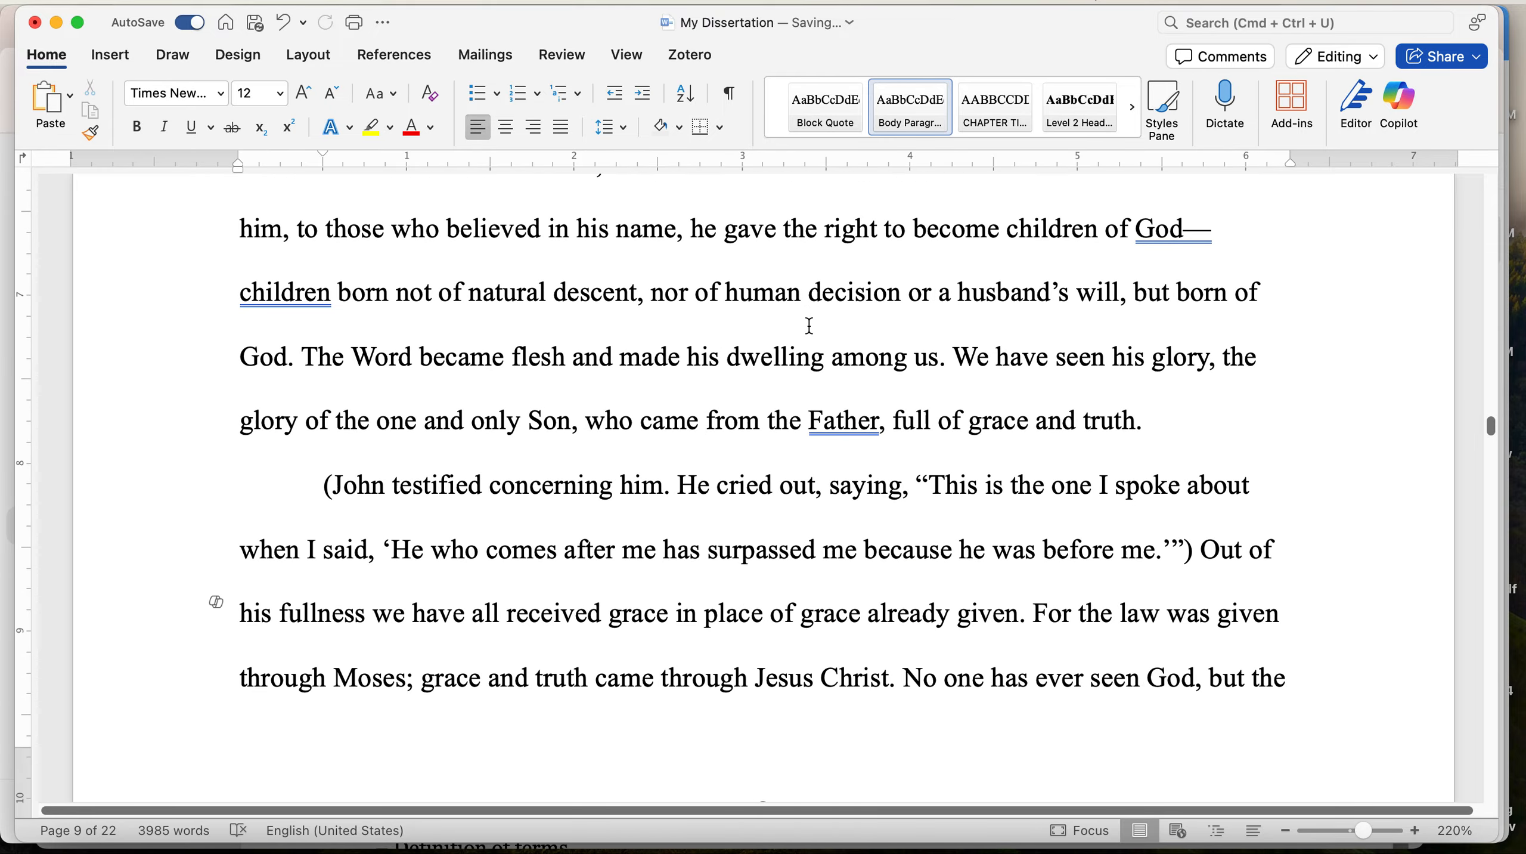
{"action": "scroll", "coordinate": [809, 326], "scroll_direction": "down", "scroll_amount": 12}
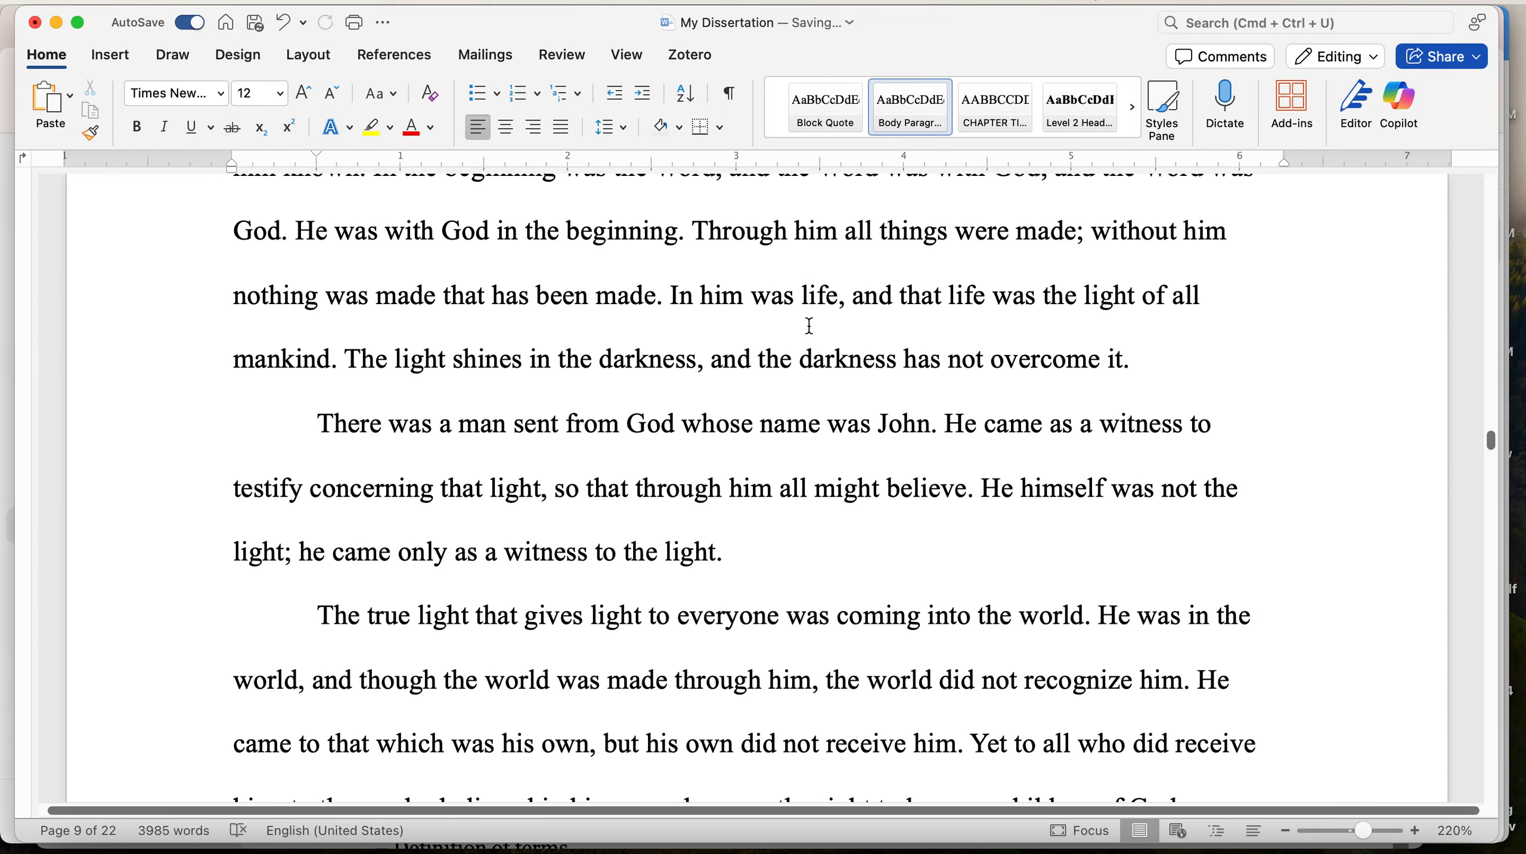
{"action": "scroll", "coordinate": [808, 326], "scroll_direction": "up", "scroll_amount": 17}
{"action": "scroll", "coordinate": [809, 326], "scroll_direction": "down", "scroll_amount": 18}
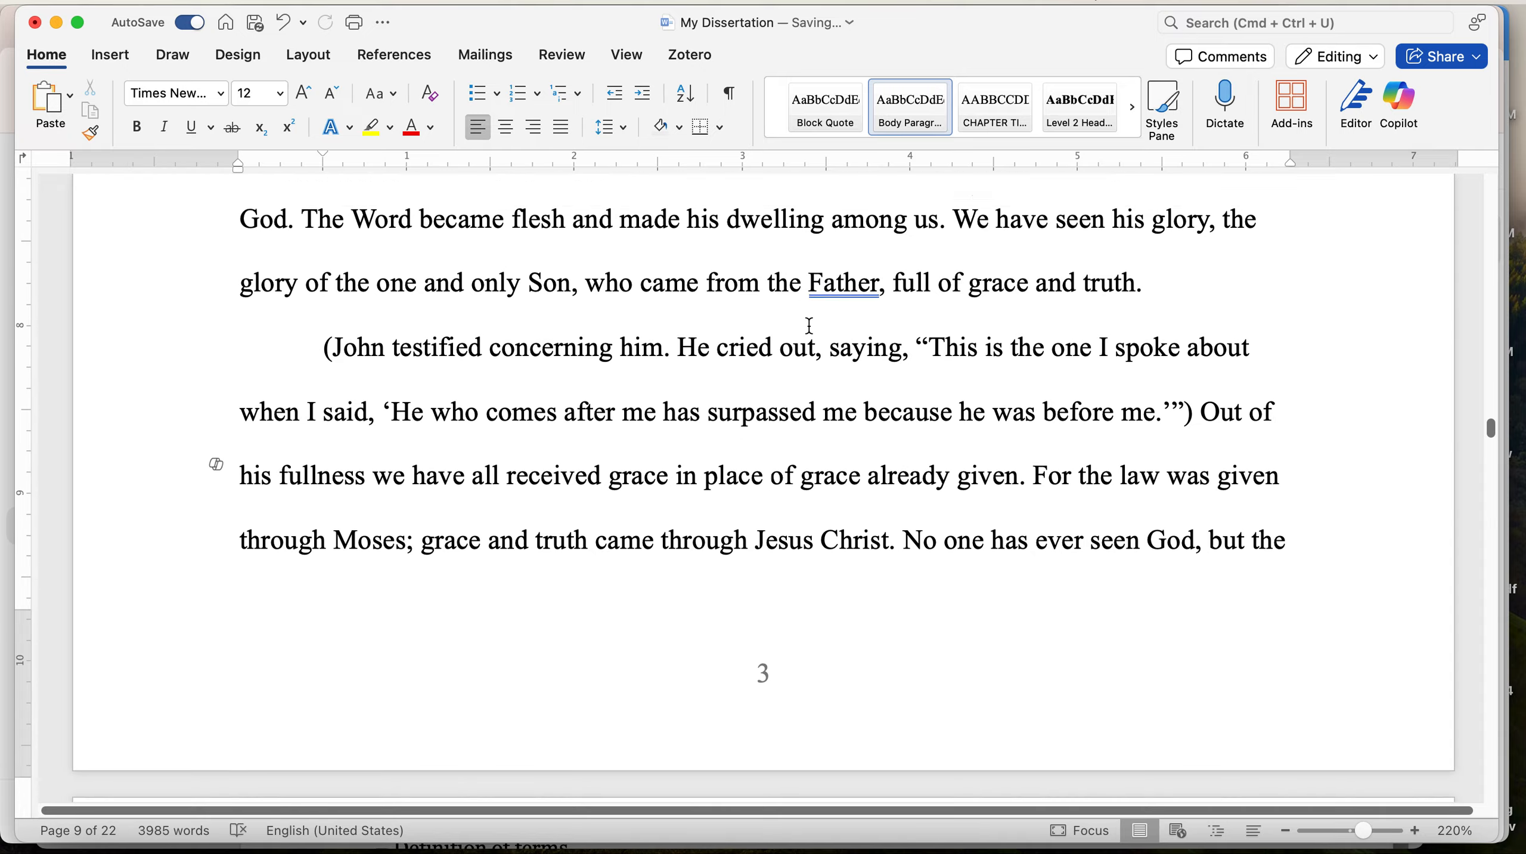
{"action": "scroll", "coordinate": [809, 326], "scroll_direction": "down", "scroll_amount": 13}
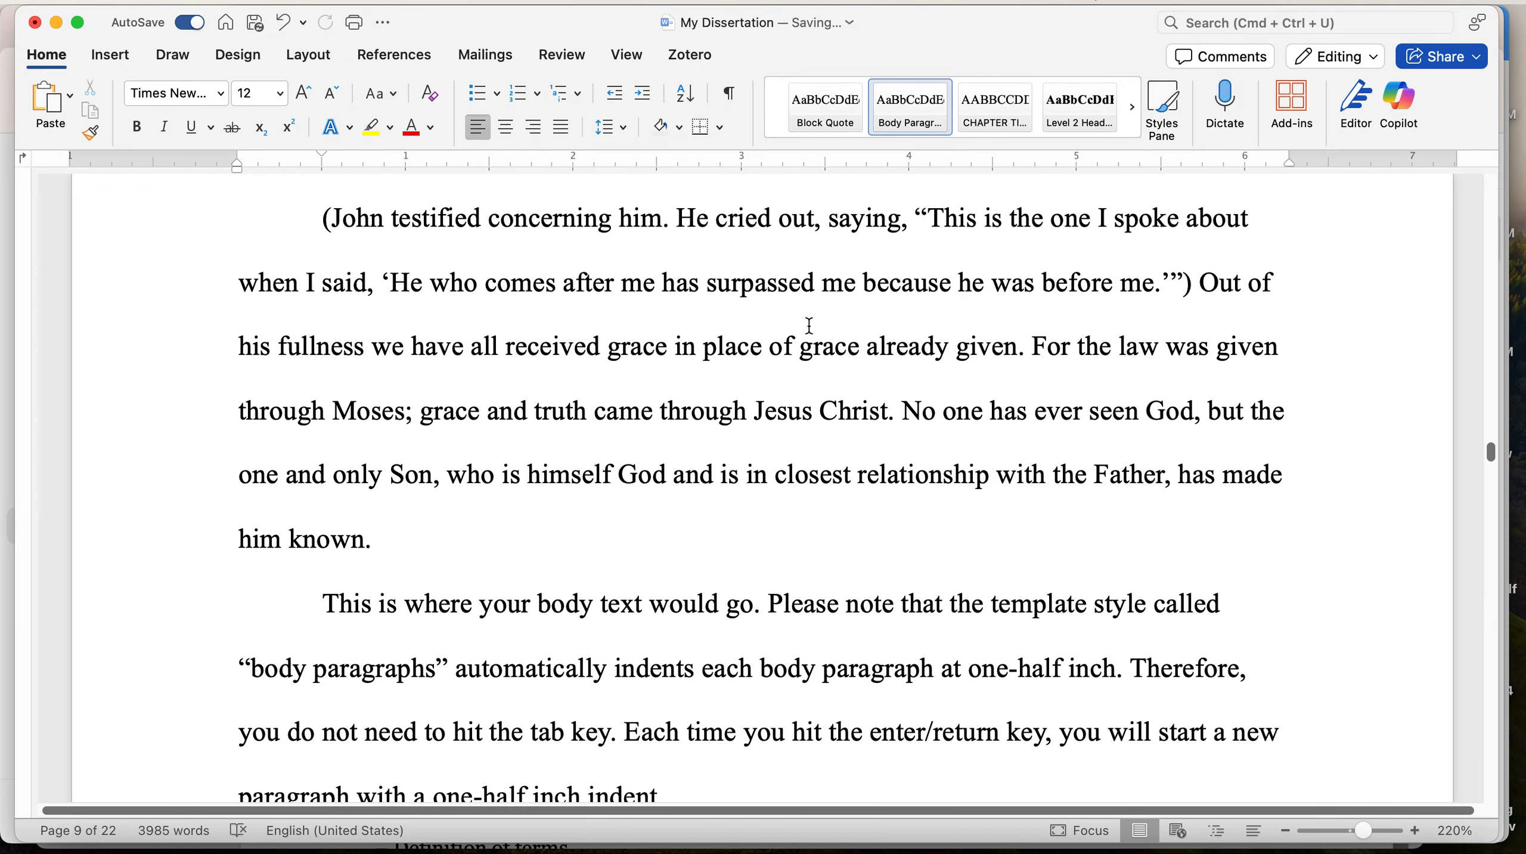
{"action": "scroll", "coordinate": [809, 326], "scroll_direction": "down", "scroll_amount": 1}
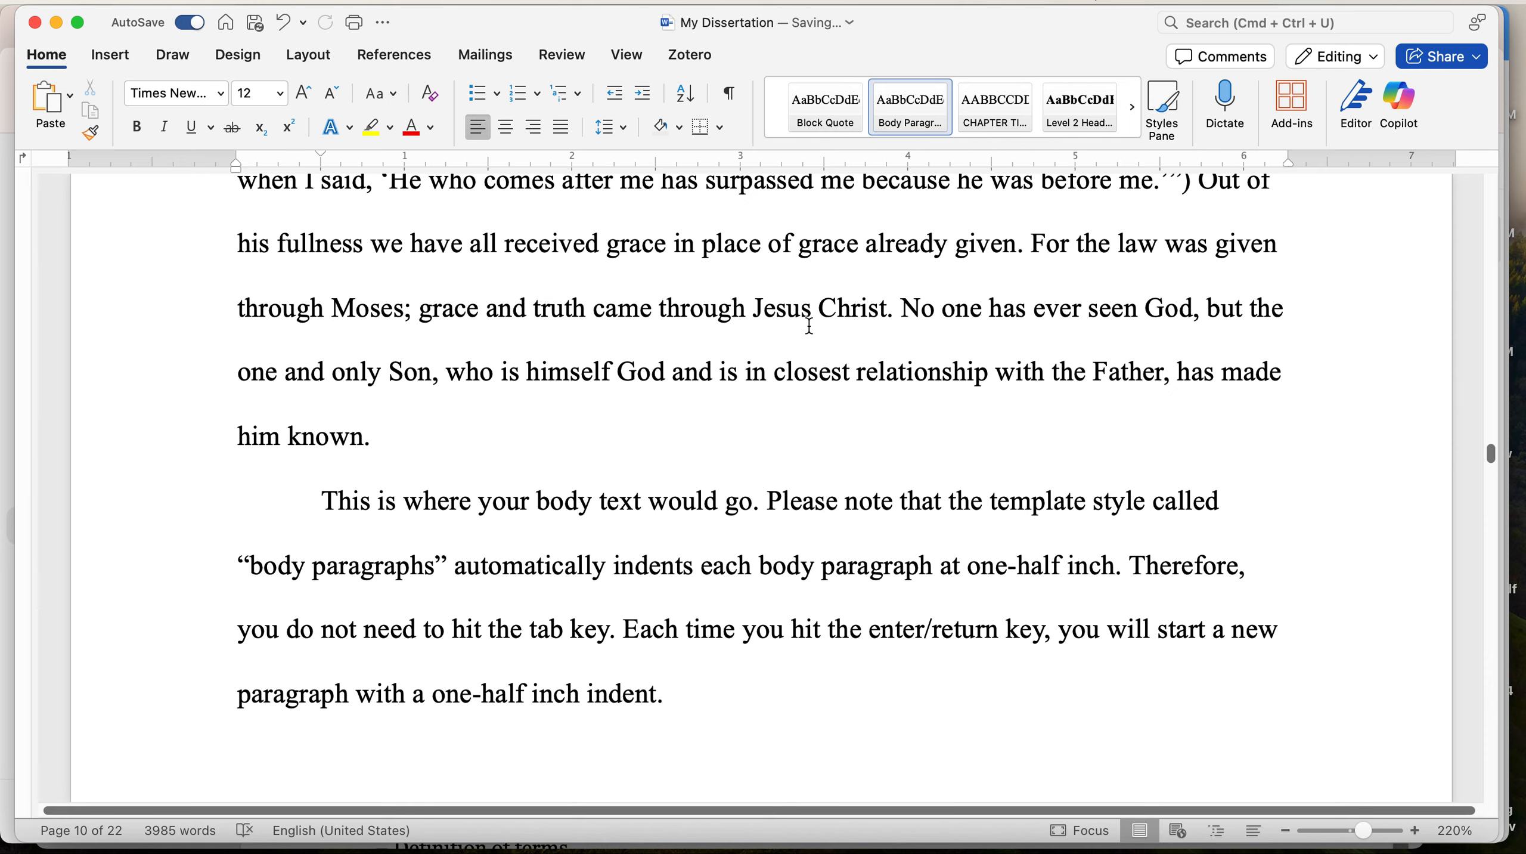
{"action": "scroll", "coordinate": [809, 326], "scroll_direction": "down", "scroll_amount": 10}
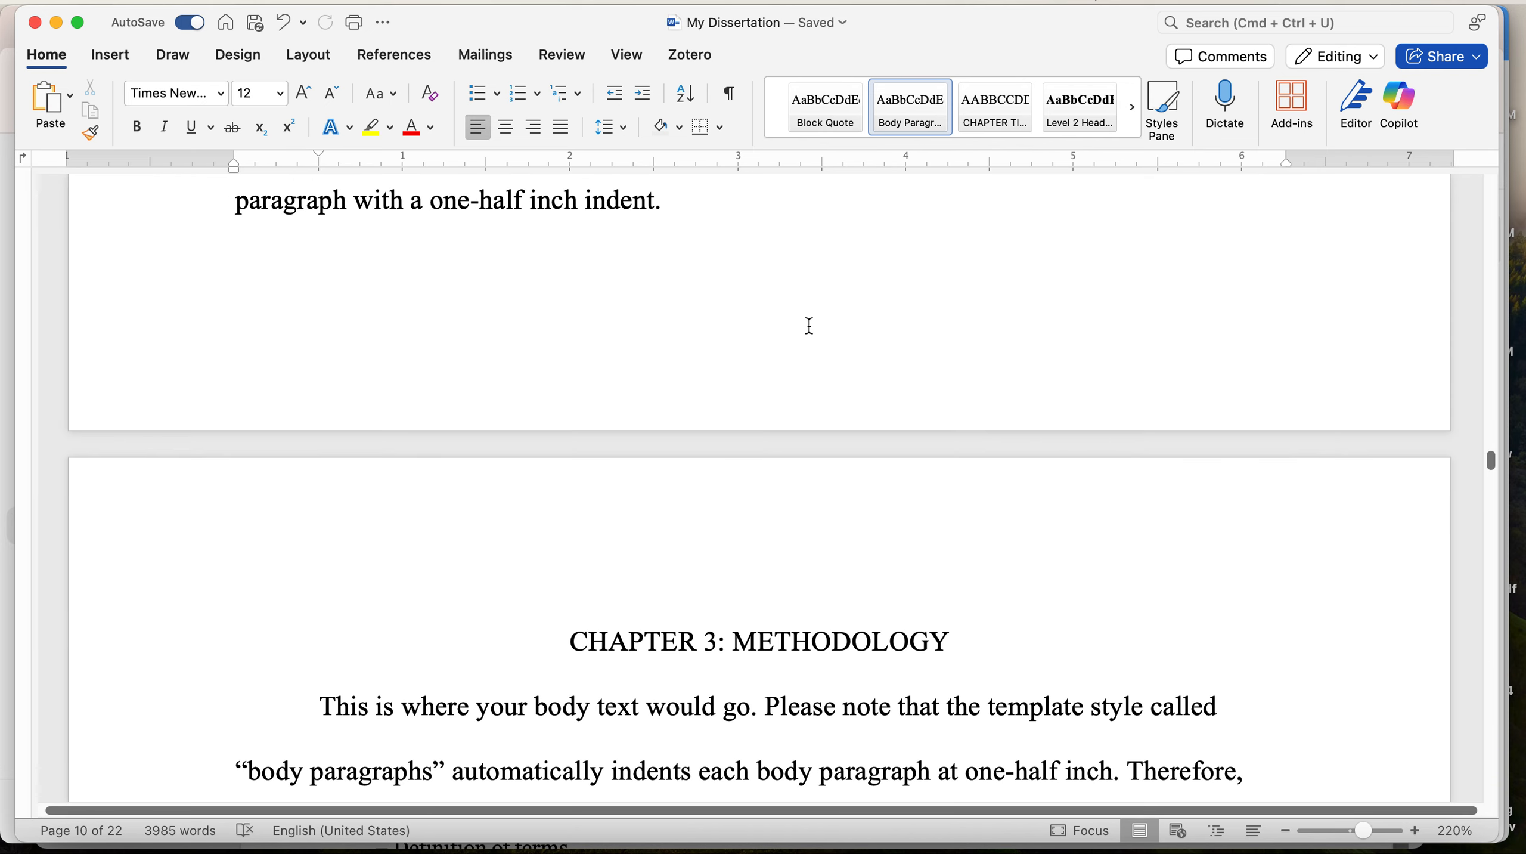
{"action": "scroll", "coordinate": [813, 333], "scroll_direction": "up", "scroll_amount": 7}
{"action": "scroll", "coordinate": [810, 326], "scroll_direction": "down", "scroll_amount": 2}
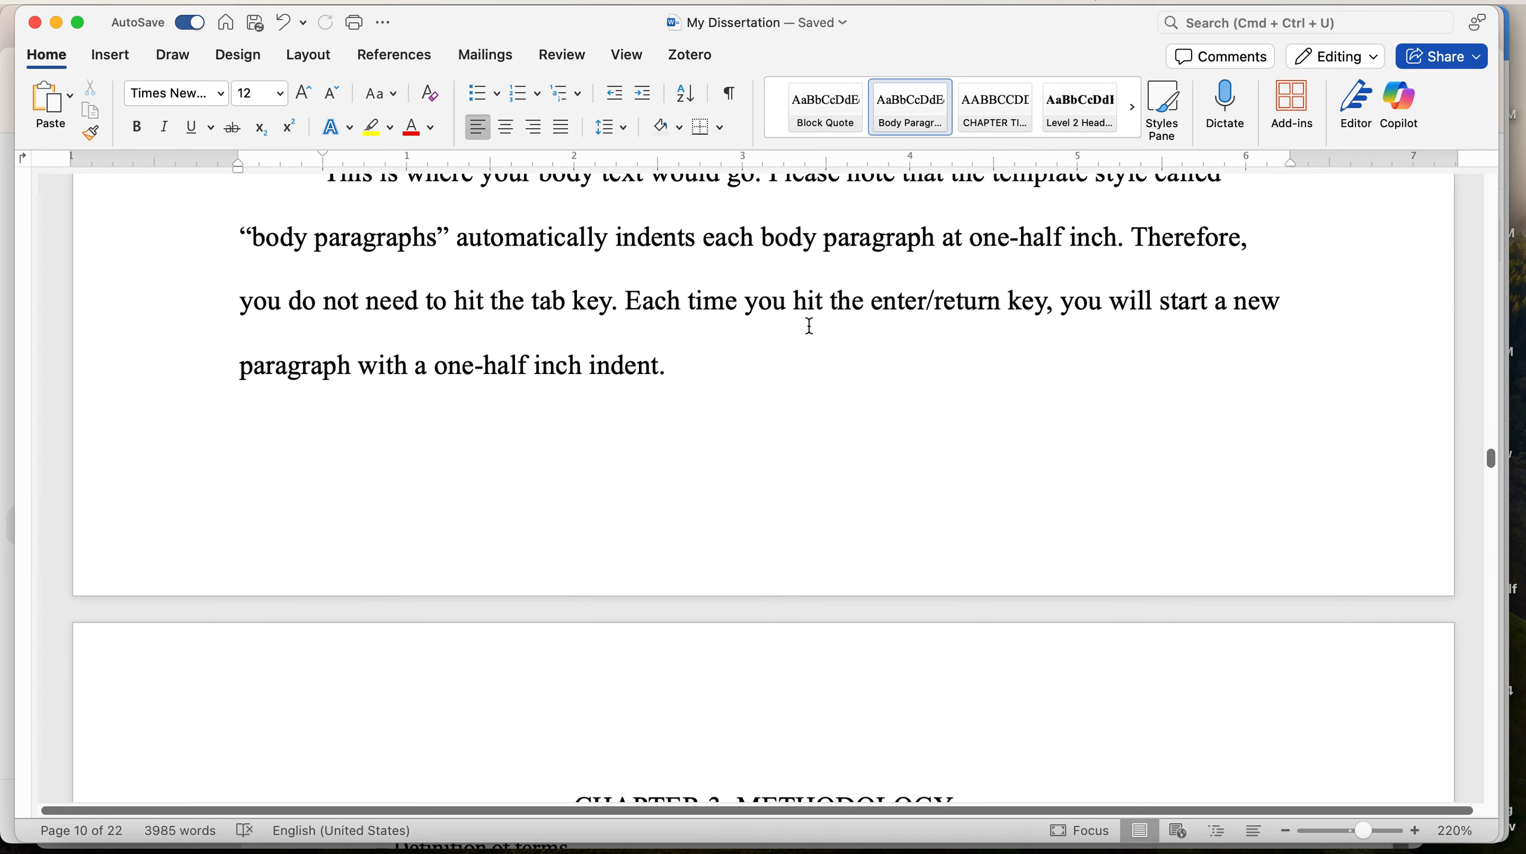
{"action": "scroll", "coordinate": [810, 326], "scroll_direction": "up", "scroll_amount": 12}
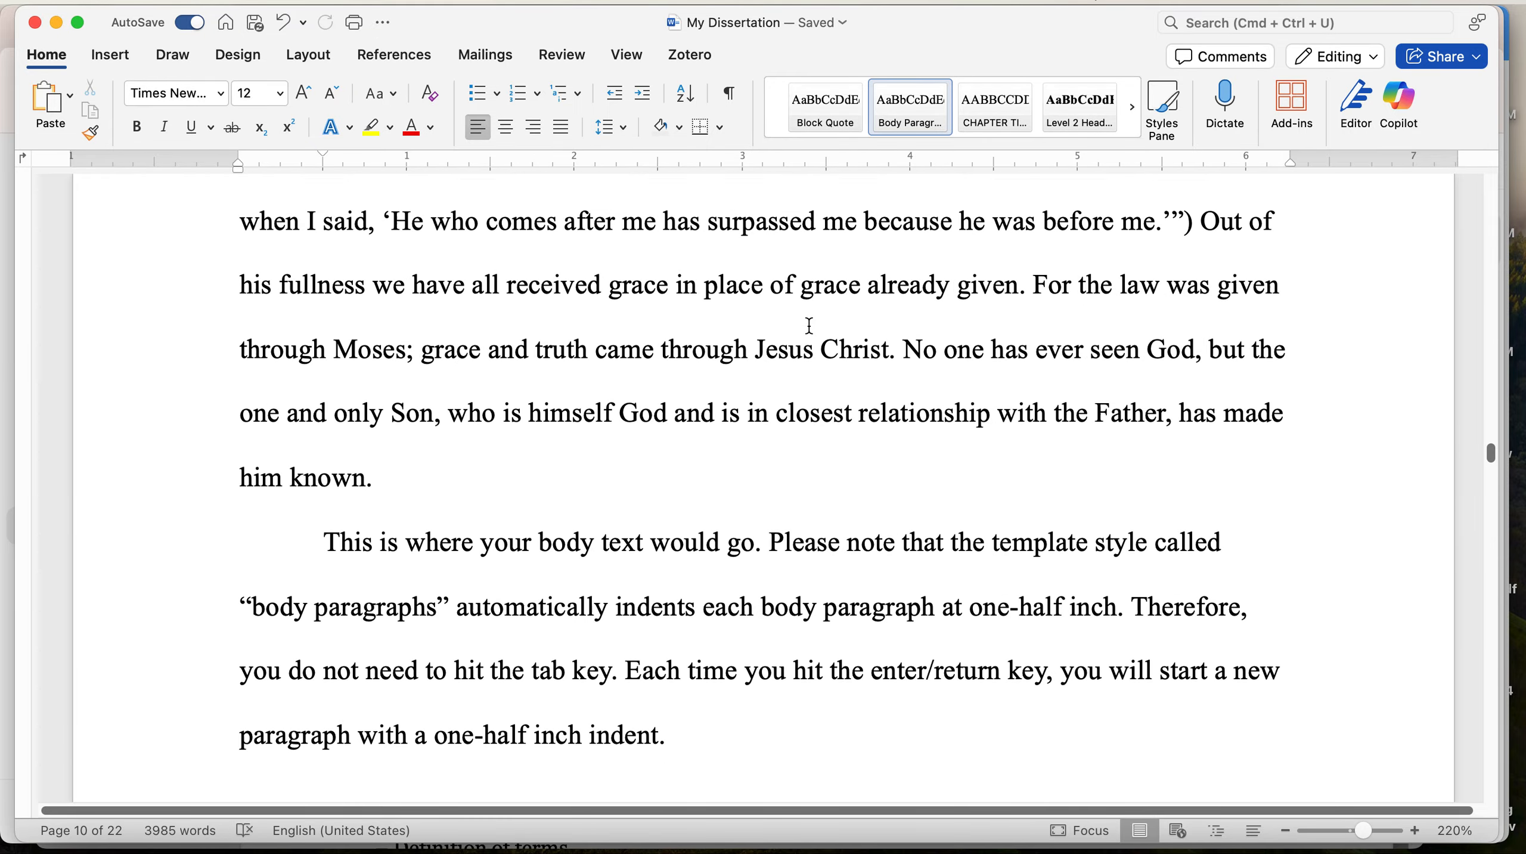
{"action": "scroll", "coordinate": [808, 323], "scroll_direction": "down", "scroll_amount": 1}
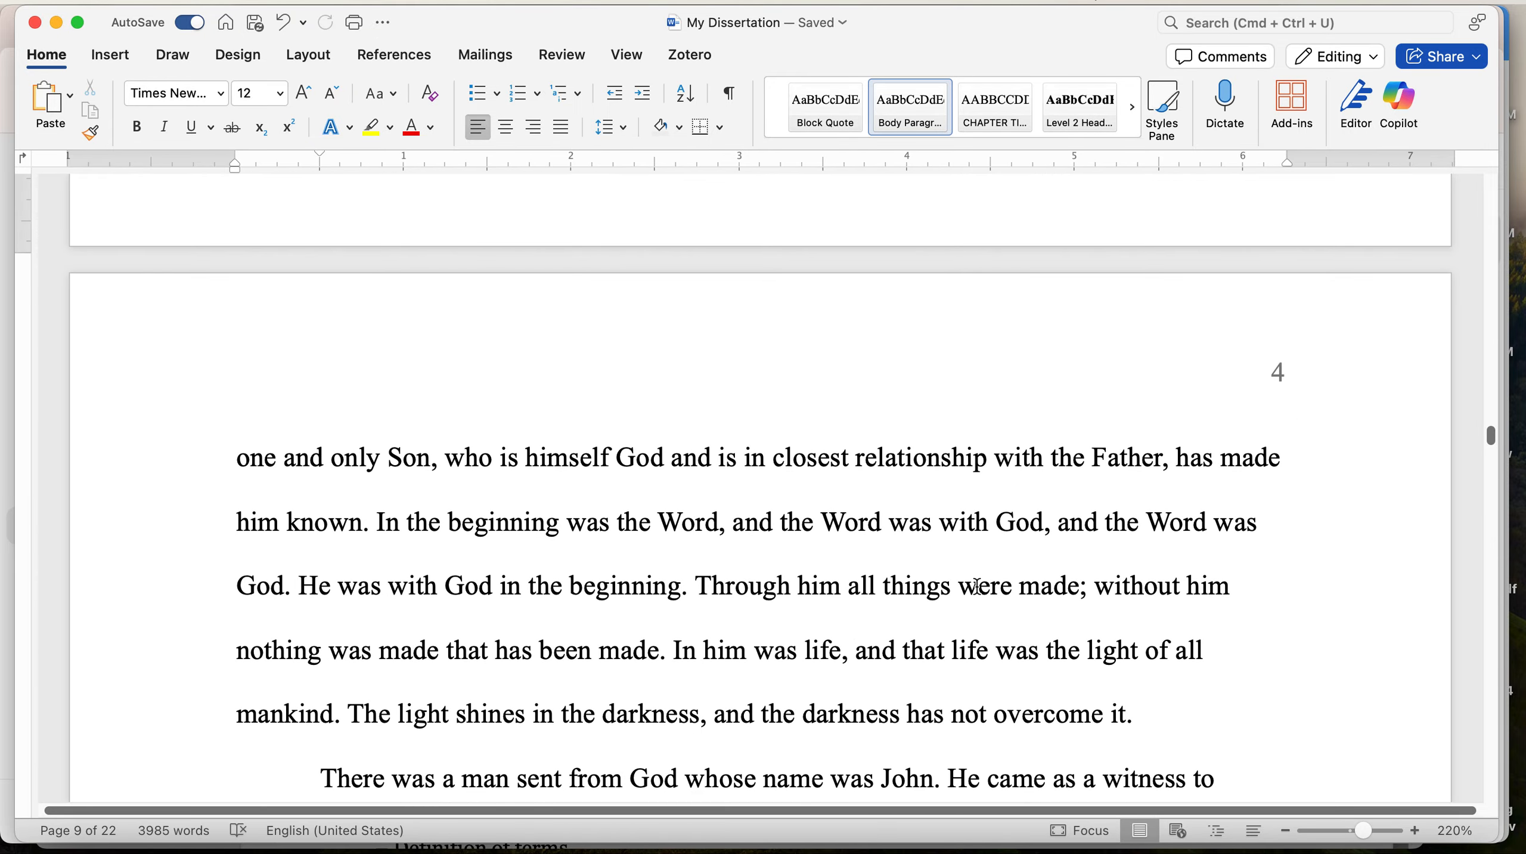
Replace the page number in the footer of Chapter 3's first page with 5 and return to the body text
{"action": "scroll", "coordinate": [977, 586], "scroll_direction": "down", "scroll_amount": 15}
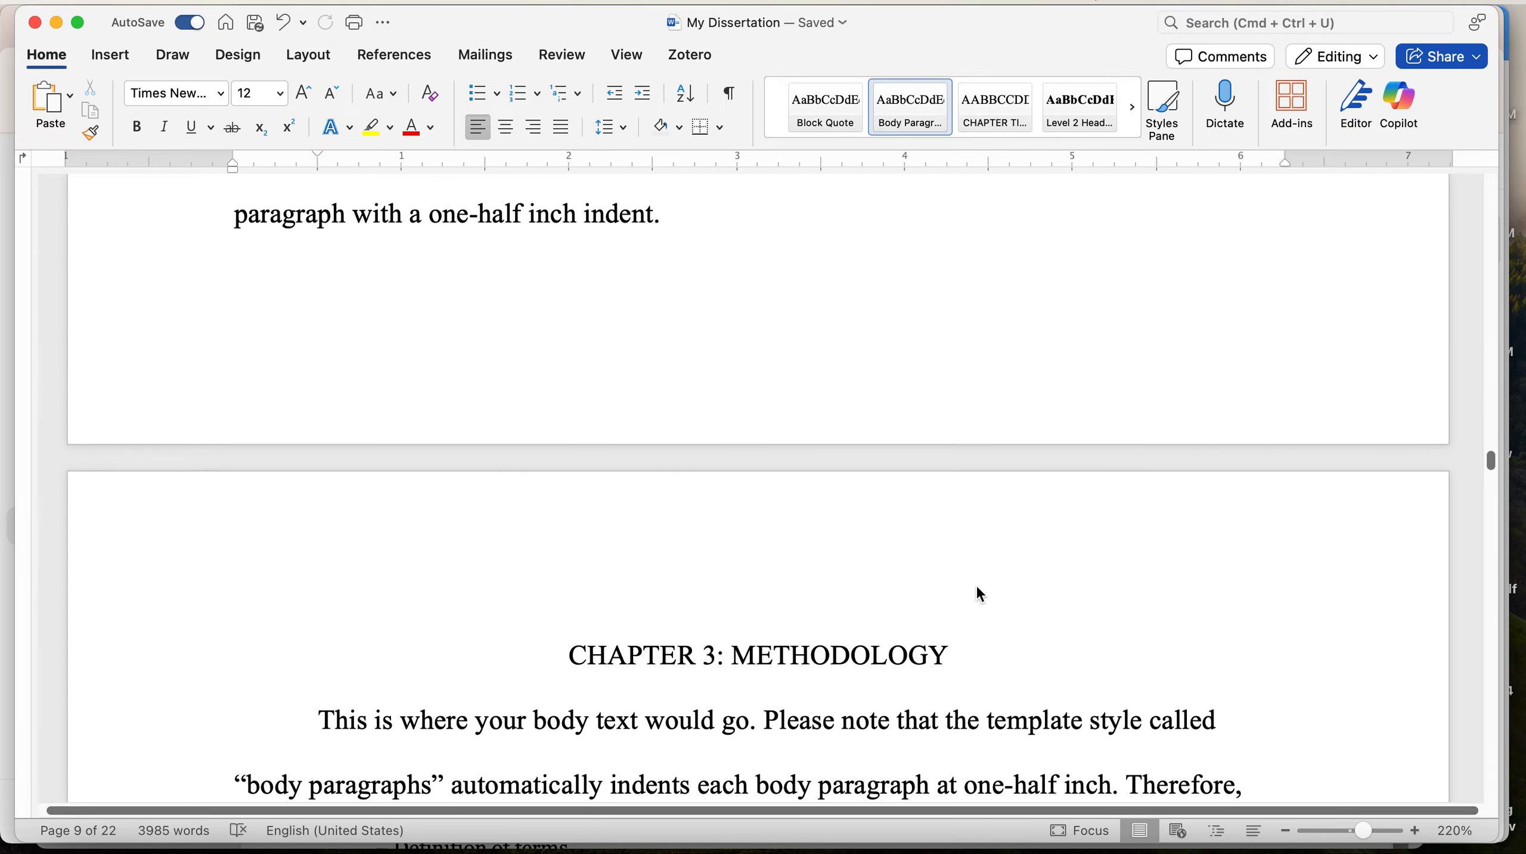
{"action": "scroll", "coordinate": [978, 587], "scroll_direction": "down", "scroll_amount": 15}
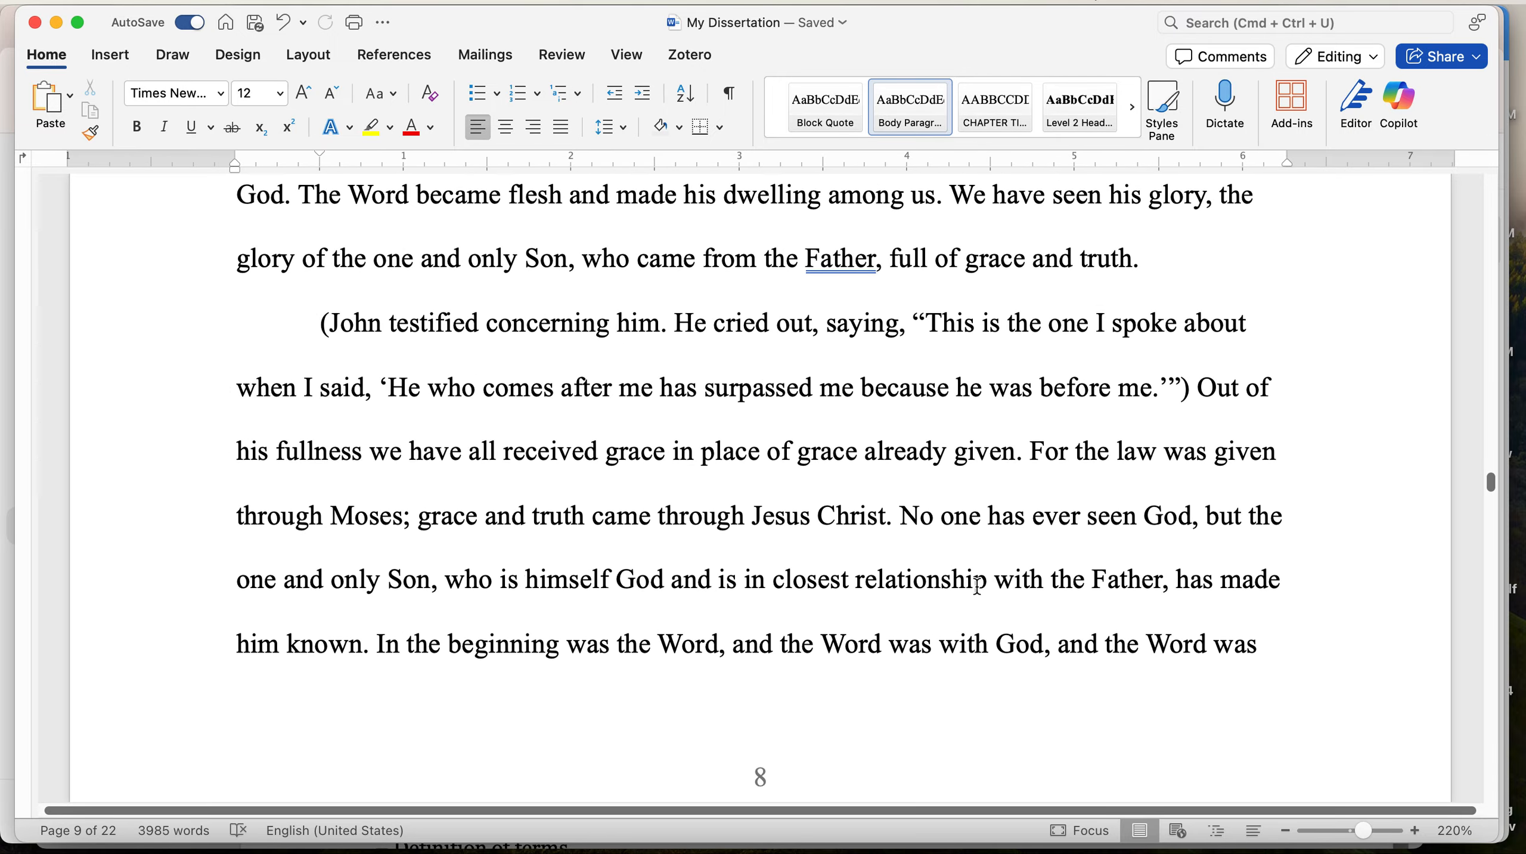
{"action": "scroll", "coordinate": [977, 586], "scroll_direction": "down", "scroll_amount": 5}
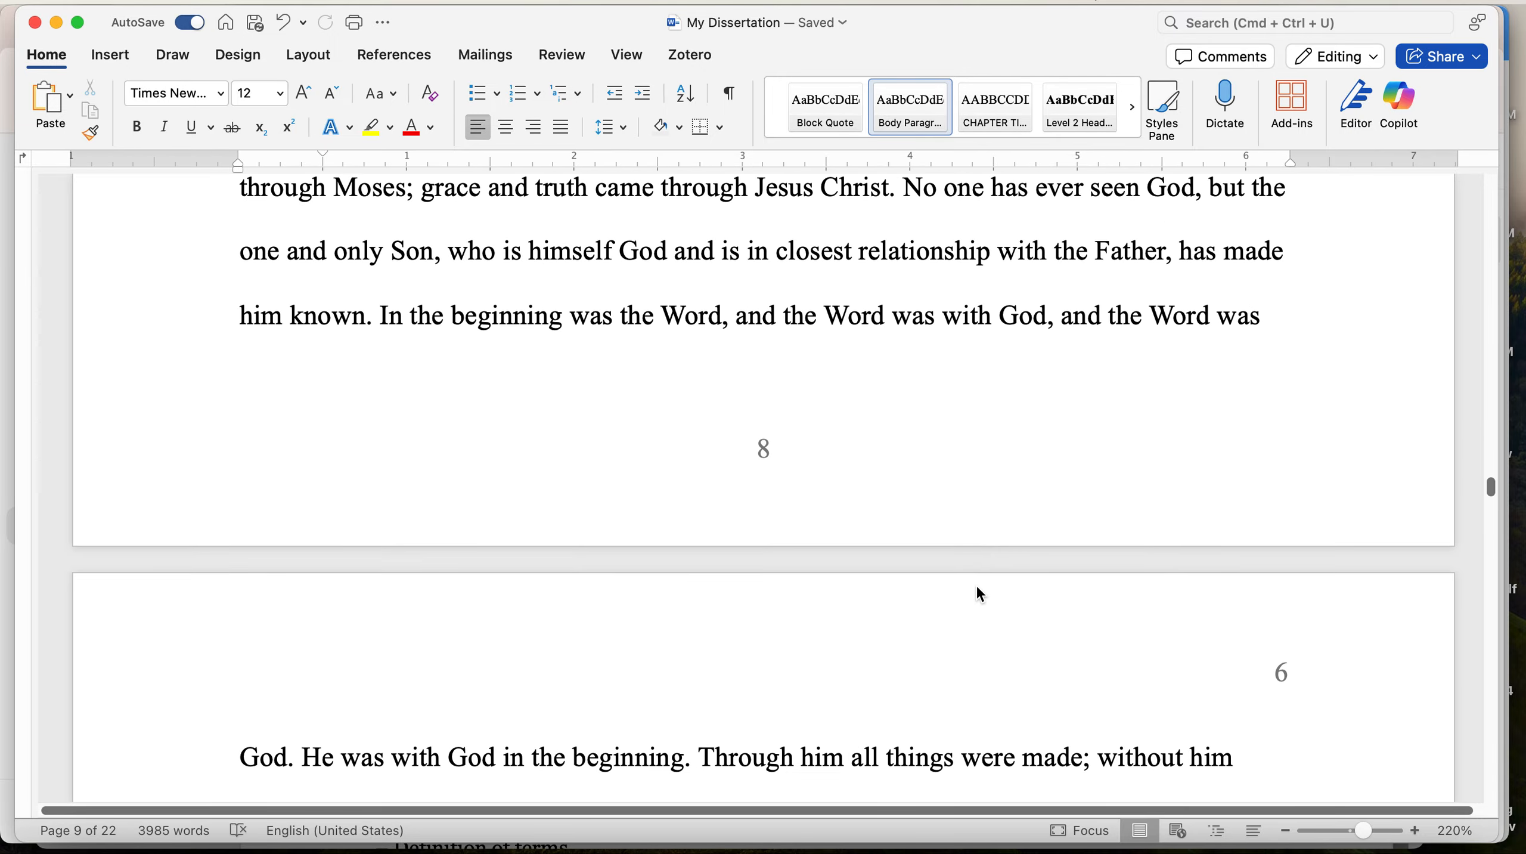
{"action": "double_click", "coordinate": [765, 445]}
{"action": "left_click", "coordinate": [765, 448]}
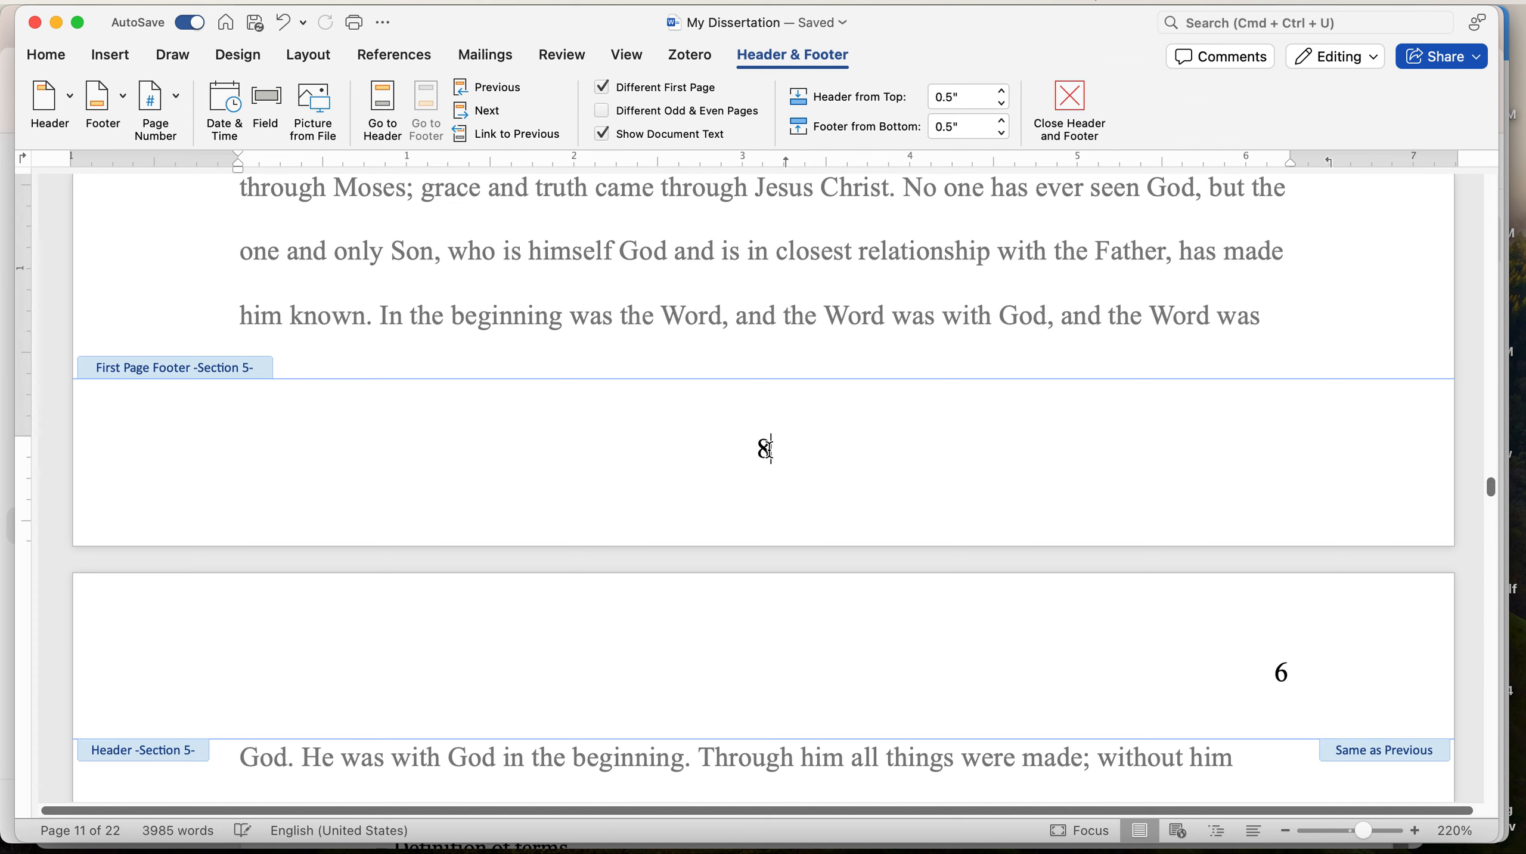
{"action": "key", "text": "BackSpace"}
{"action": "type", "text": "5"}
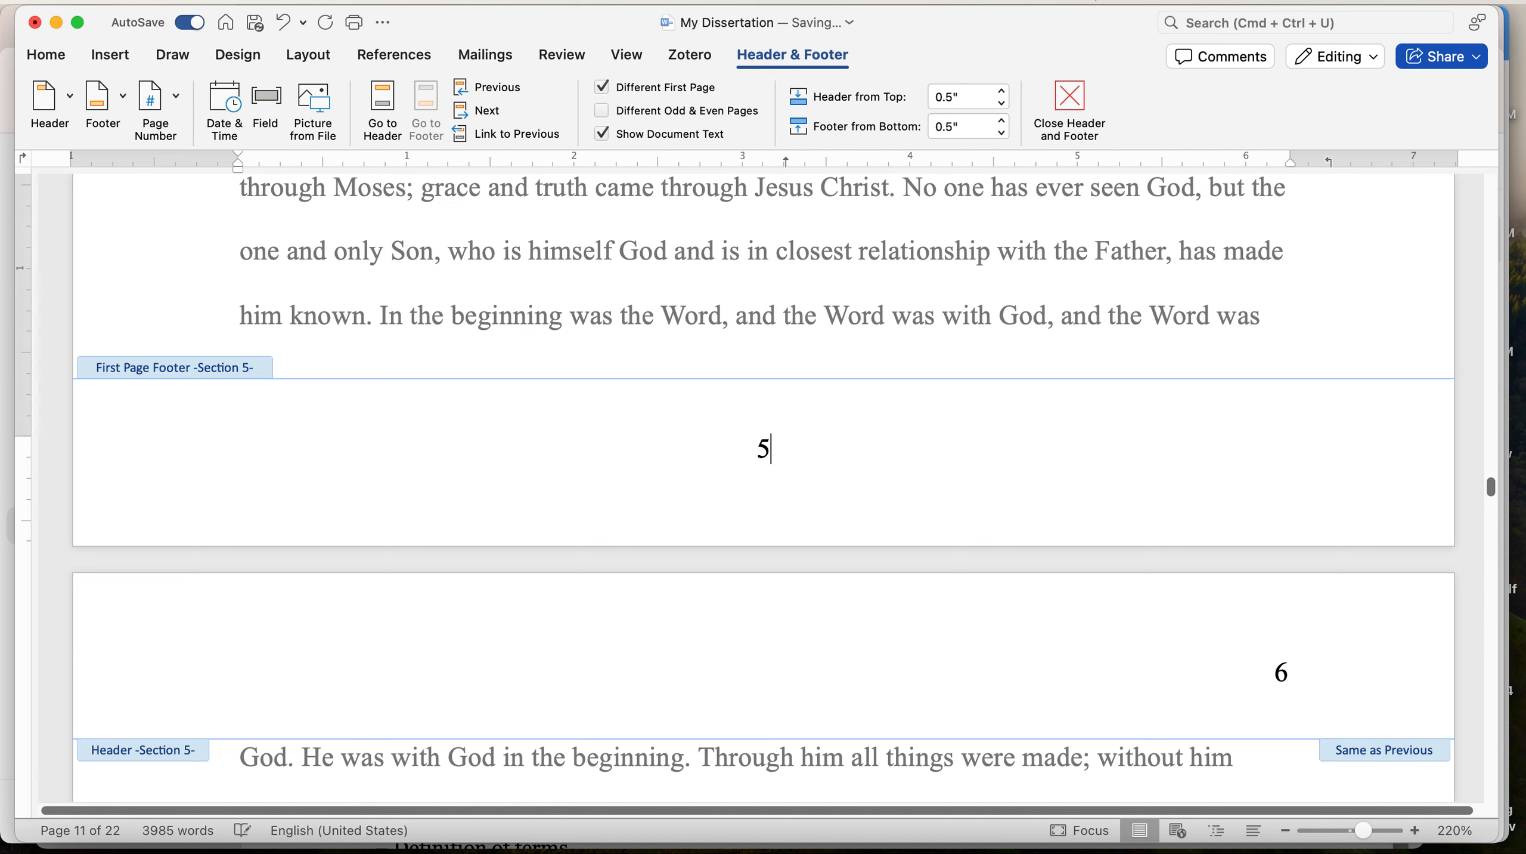
{"action": "double_click", "coordinate": [814, 227]}
Try to delete the closing Chapter 3 sample text together with the break before the Chapter 4 heading
{"action": "scroll", "coordinate": [812, 221], "scroll_direction": "up", "scroll_amount": 10}
{"action": "scroll", "coordinate": [813, 221], "scroll_direction": "up", "scroll_amount": 15}
{"action": "scroll", "coordinate": [812, 221], "scroll_direction": "down", "scroll_amount": 15}
{"action": "scroll", "coordinate": [812, 222], "scroll_direction": "up", "scroll_amount": 5}
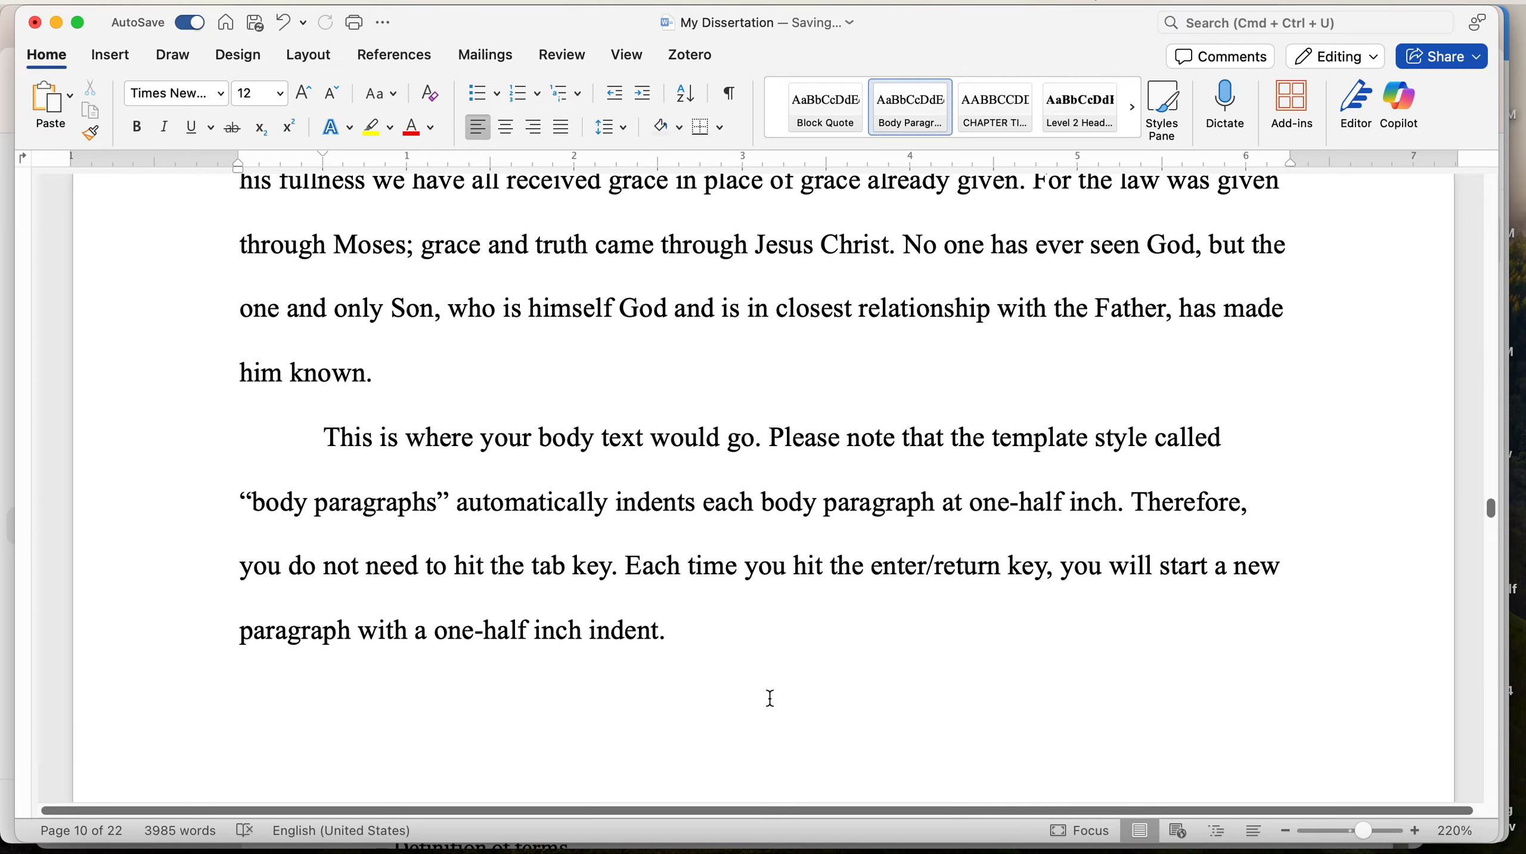
{"action": "left_click_drag", "start_coordinate": [708, 626], "coordinate": [283, 570]}
{"action": "key", "text": "Delete"}
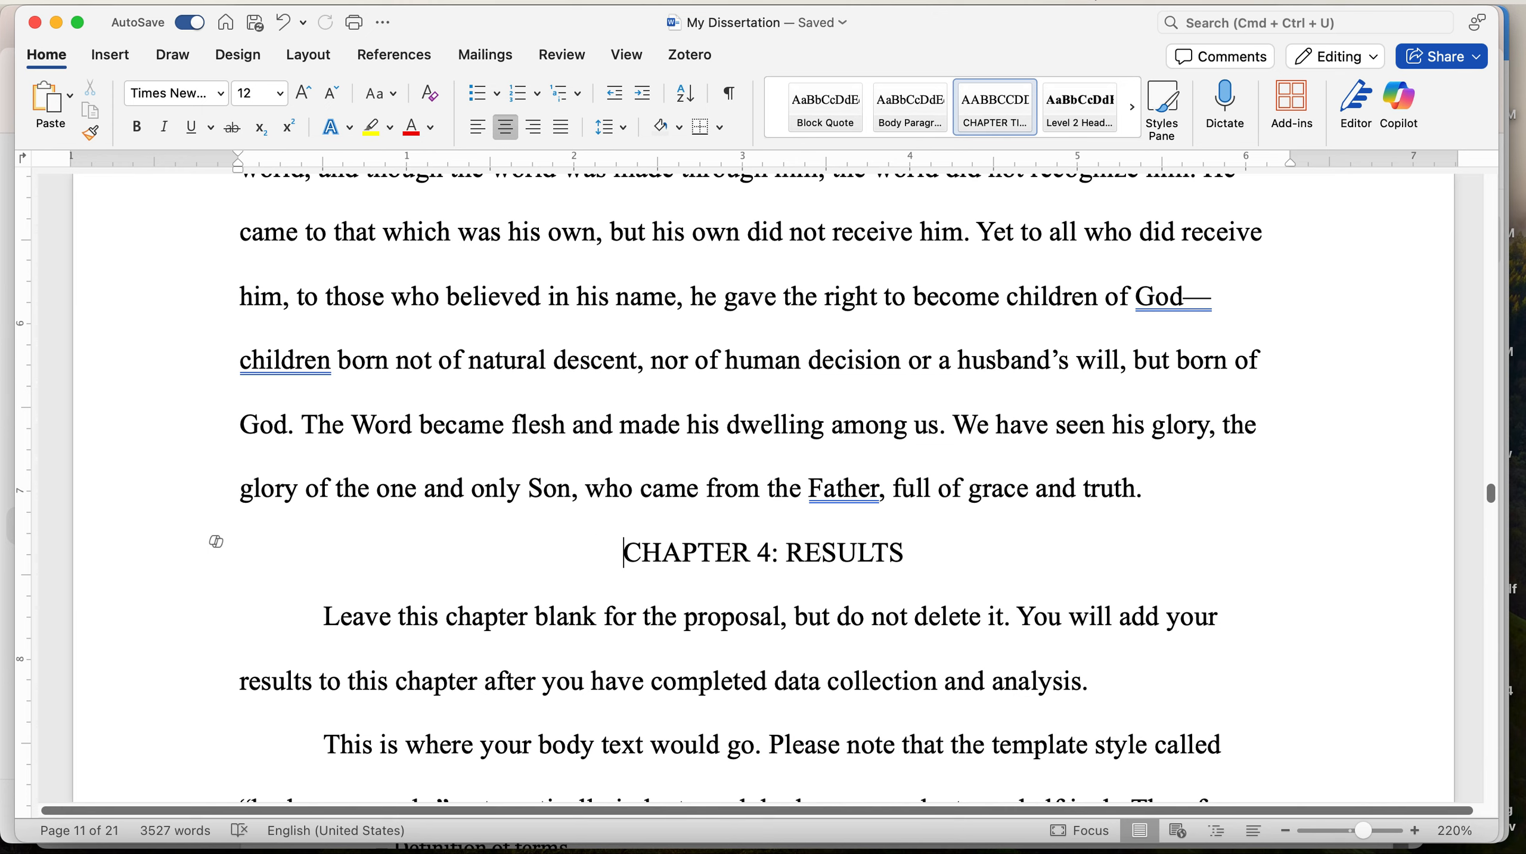
Undo the deletion of the Chapter 3 text and place the cursor after the chapter's final sentence
{"action": "left_click", "coordinate": [172, 2]}
{"action": "left_click", "coordinate": [180, 22]}
{"action": "left_click", "coordinate": [677, 568]}
{"action": "scroll", "coordinate": [678, 570], "scroll_direction": "down", "scroll_amount": 20}
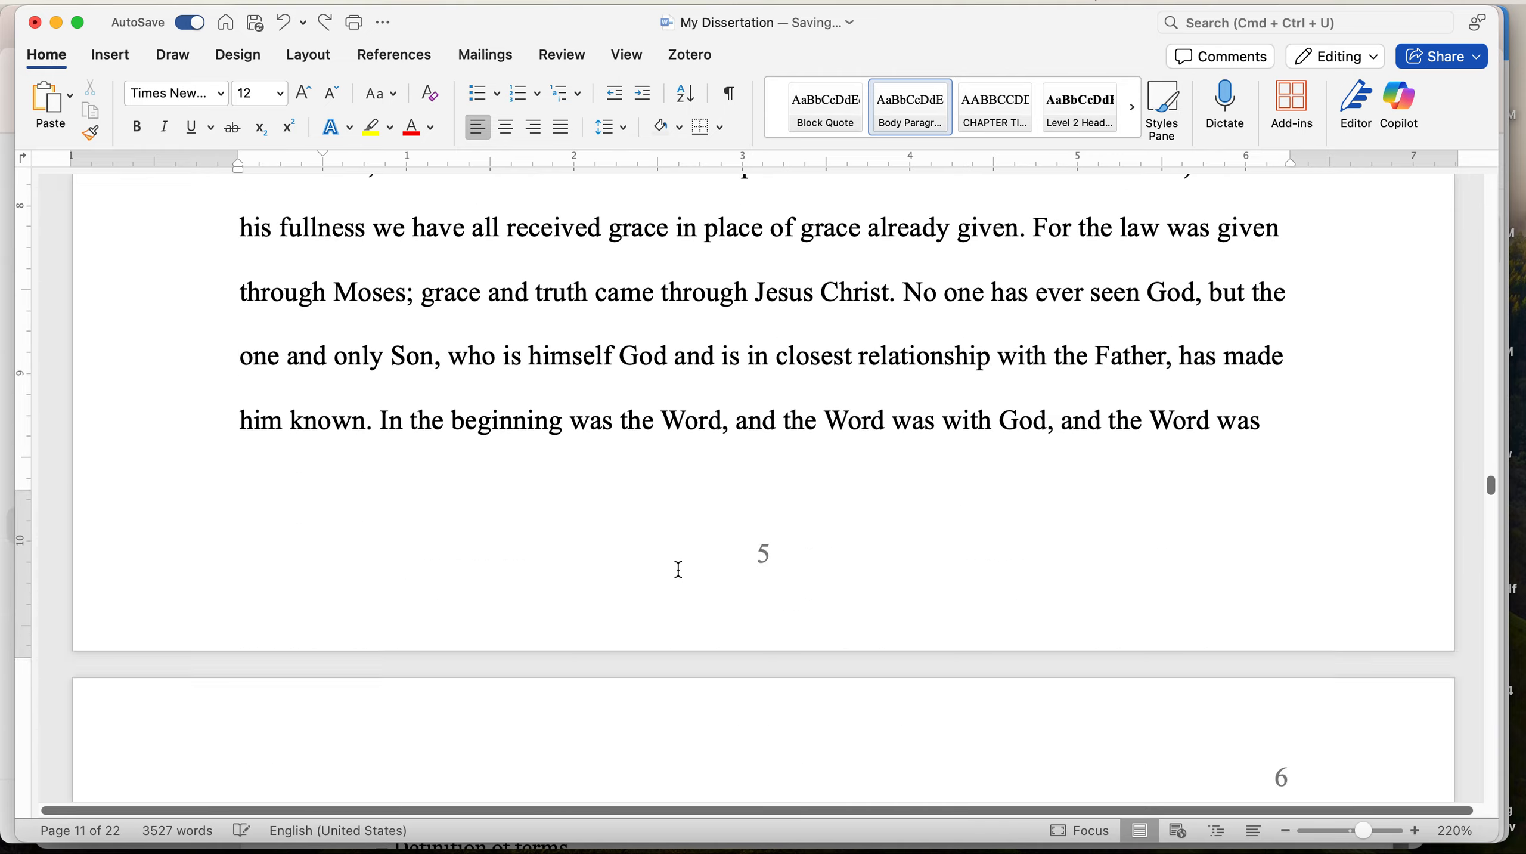
{"action": "scroll", "coordinate": [678, 571], "scroll_direction": "down", "scroll_amount": 5}
{"action": "scroll", "coordinate": [677, 565], "scroll_direction": "up", "scroll_amount": 3}
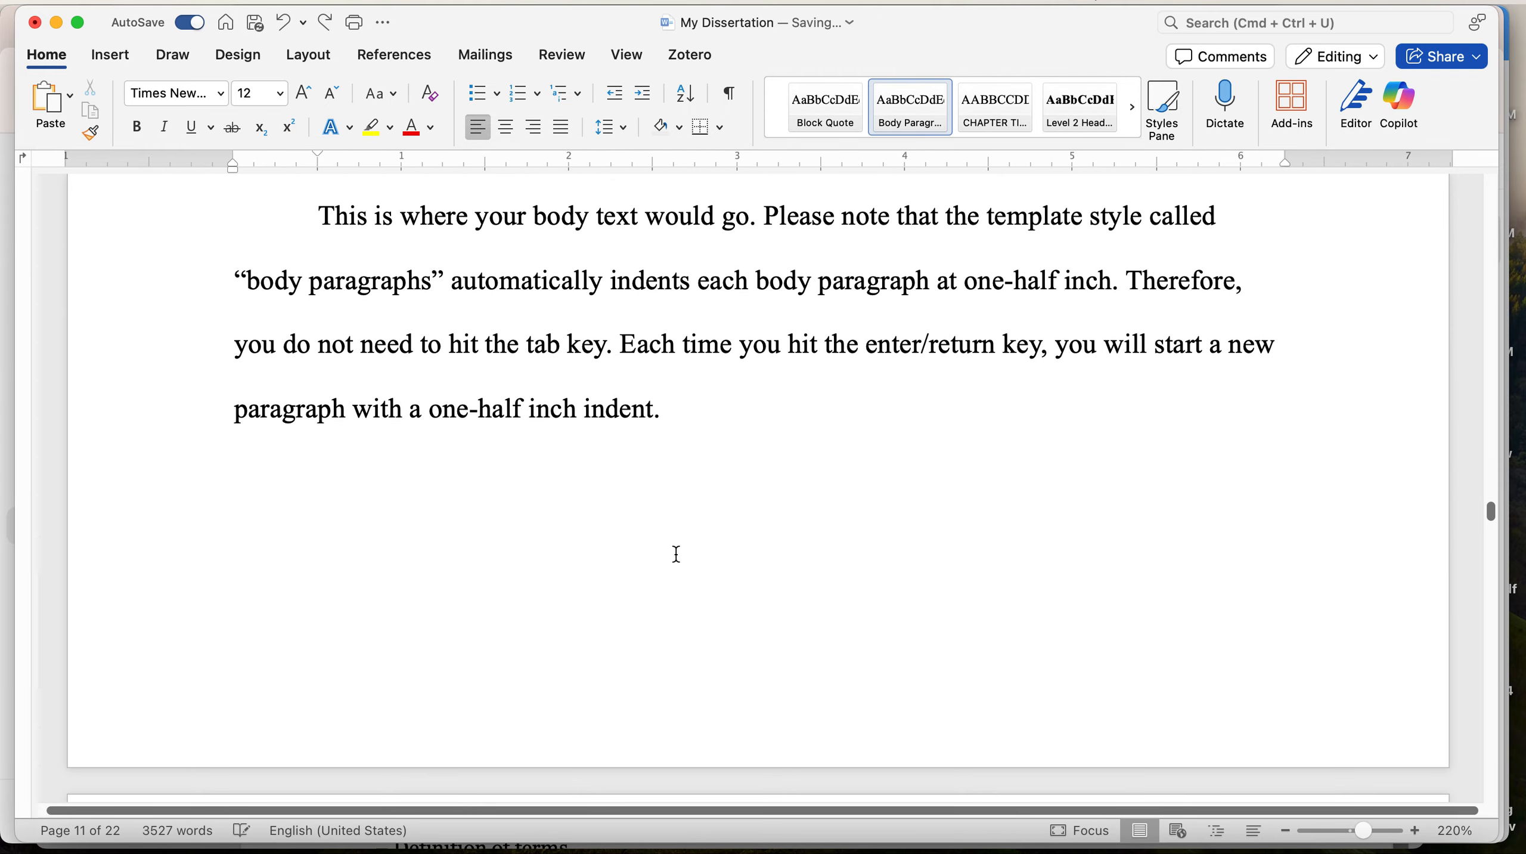
{"action": "left_click", "coordinate": [691, 420]}
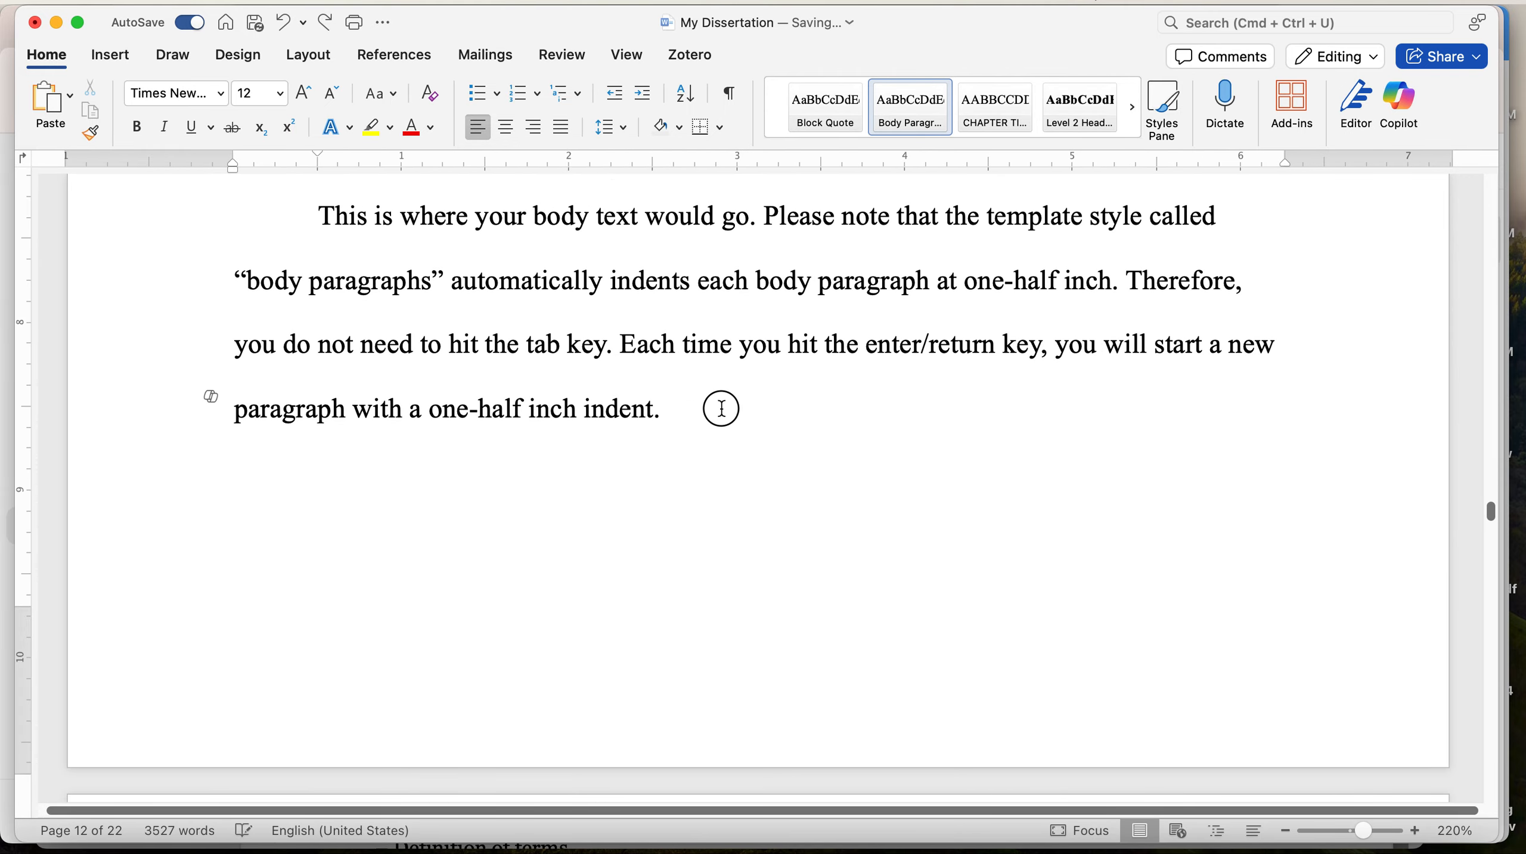
{"action": "left_click_drag", "start_coordinate": [719, 407], "coordinate": [658, 414]}
{"action": "left_click", "coordinate": [686, 415]}
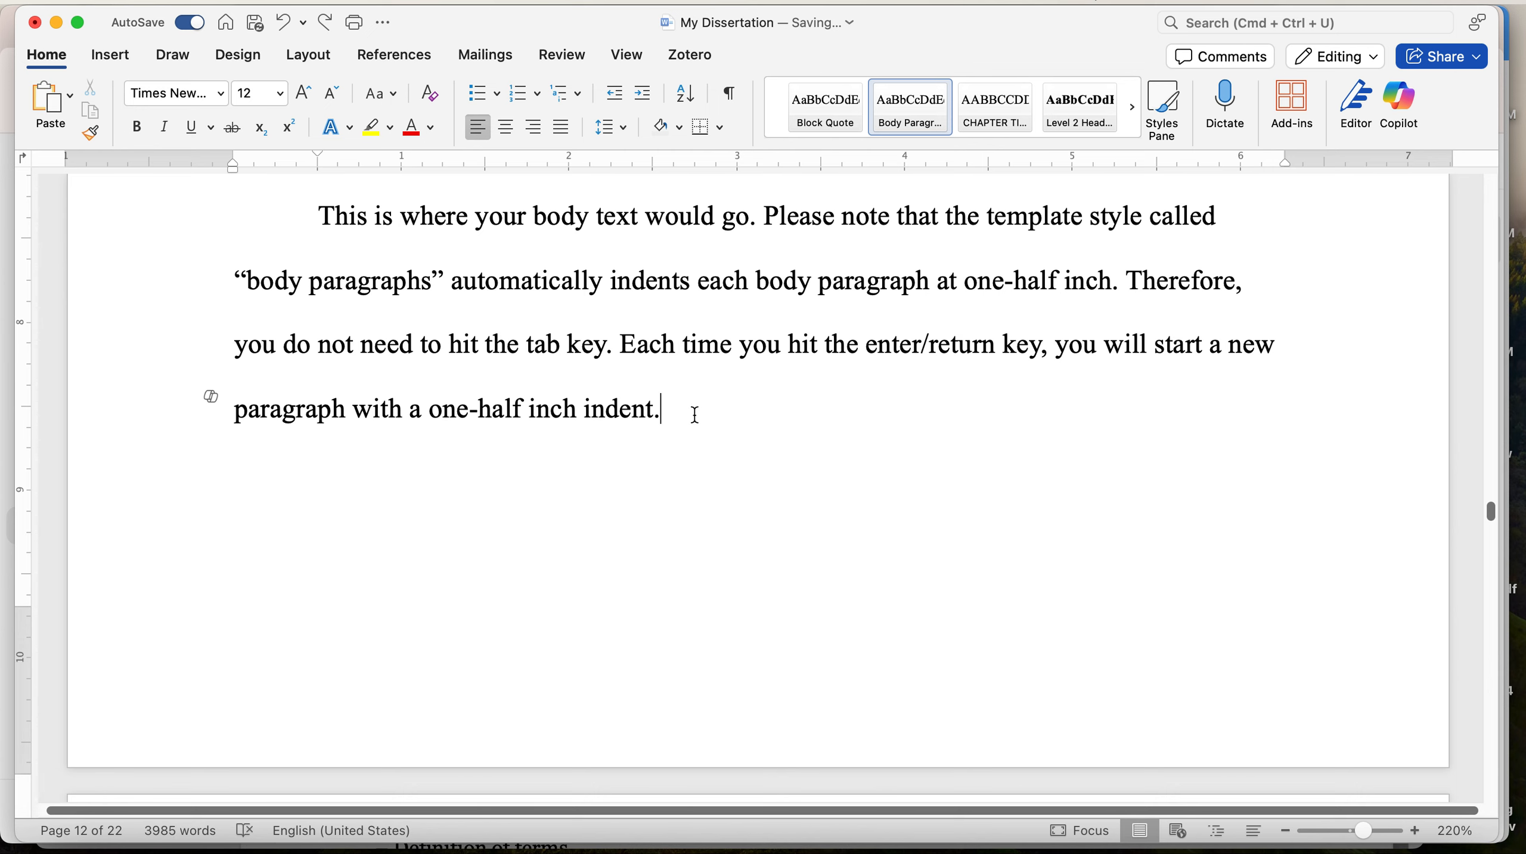
Delete everything after "This is" in Chapter 3's last paragraph, check the break before Chapter 4, and undo the deletion
{"action": "scroll", "coordinate": [695, 414], "scroll_direction": "down", "scroll_amount": 5}
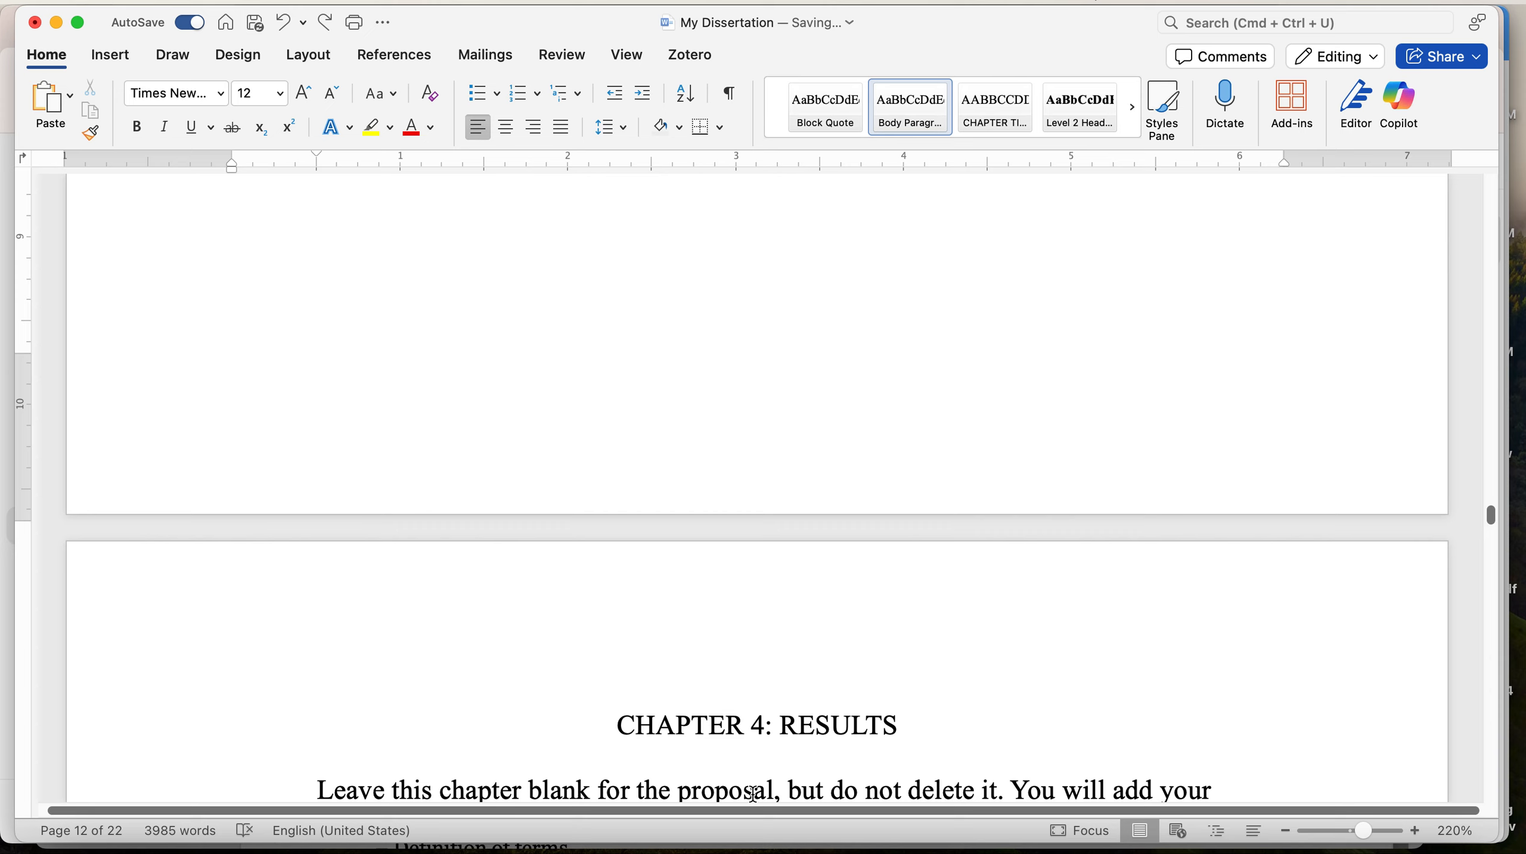
{"action": "scroll", "coordinate": [706, 458], "scroll_direction": "up", "scroll_amount": 6}
{"action": "left_click_drag", "start_coordinate": [750, 475], "coordinate": [467, 270]}
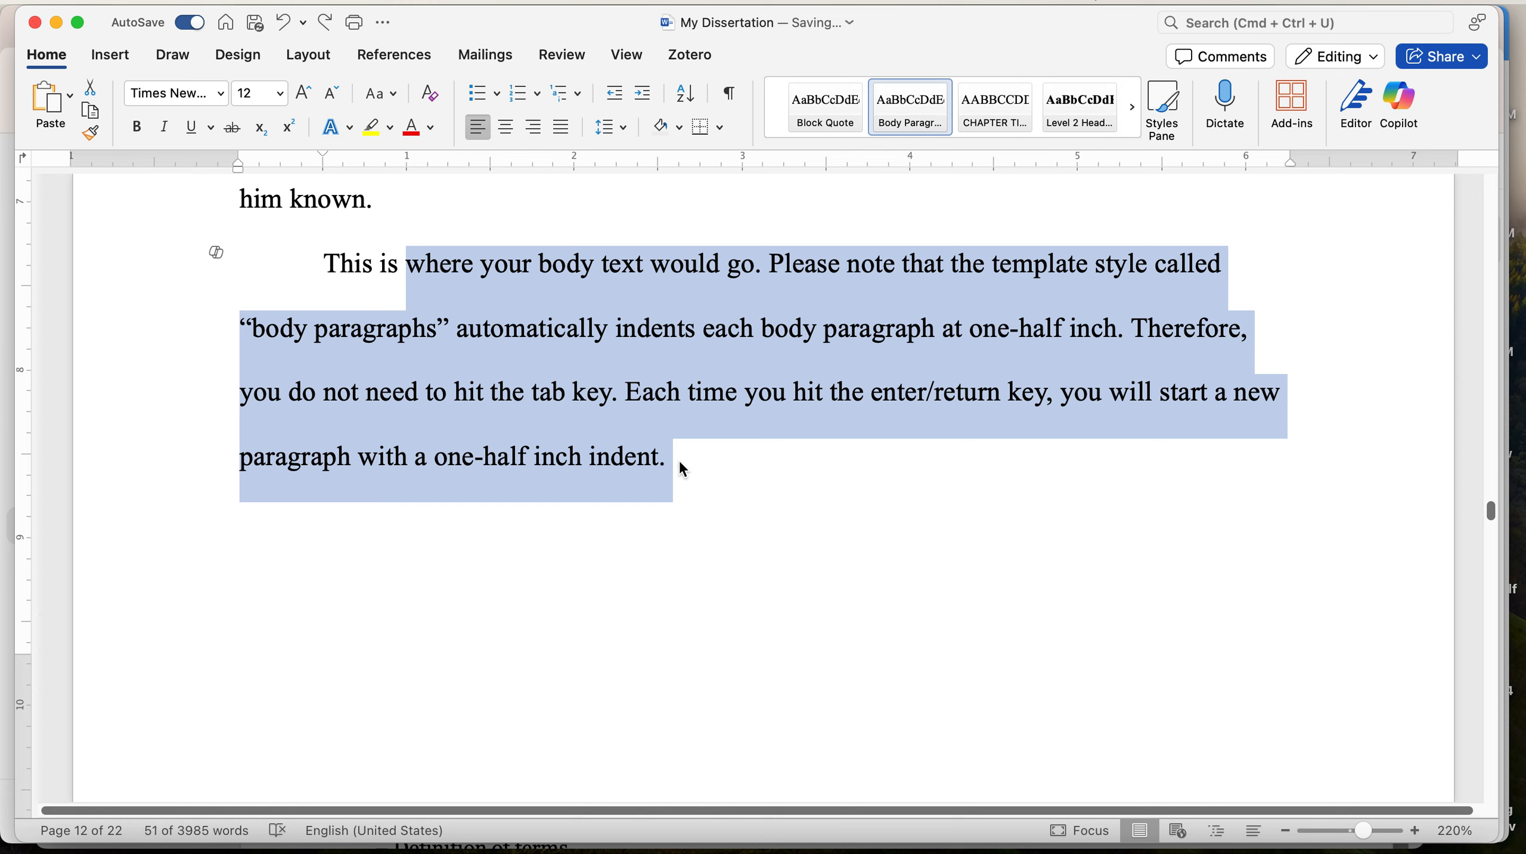
{"action": "key", "text": "BackSpace"}
{"action": "scroll", "coordinate": [681, 460], "scroll_direction": "down", "scroll_amount": 5}
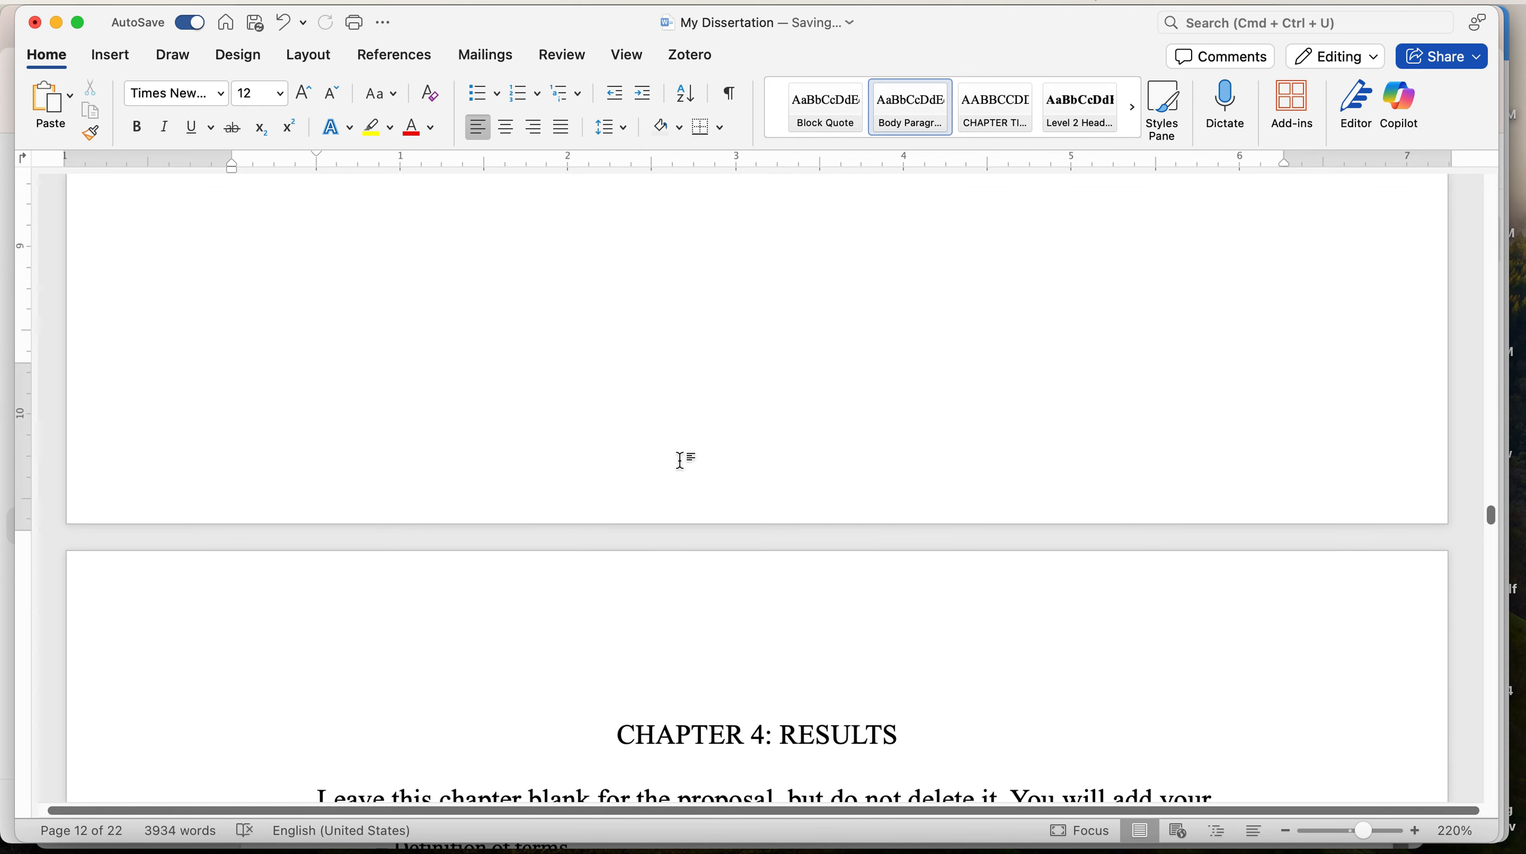
{"action": "scroll", "coordinate": [682, 460], "scroll_direction": "down", "scroll_amount": 3}
{"action": "scroll", "coordinate": [751, 531], "scroll_direction": "up", "scroll_amount": 10}
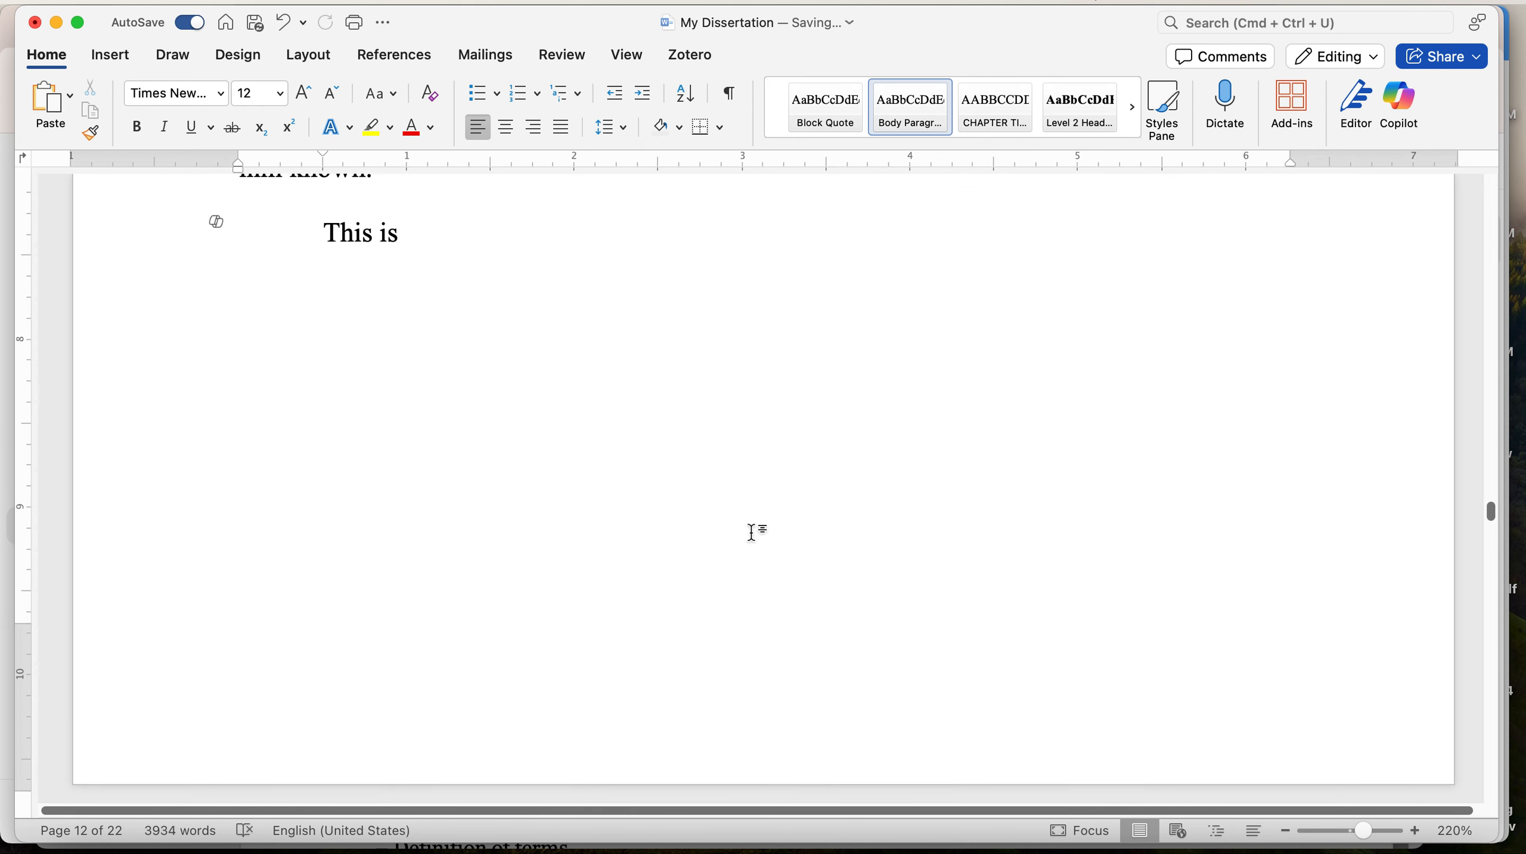
{"action": "key", "text": "super+z"}
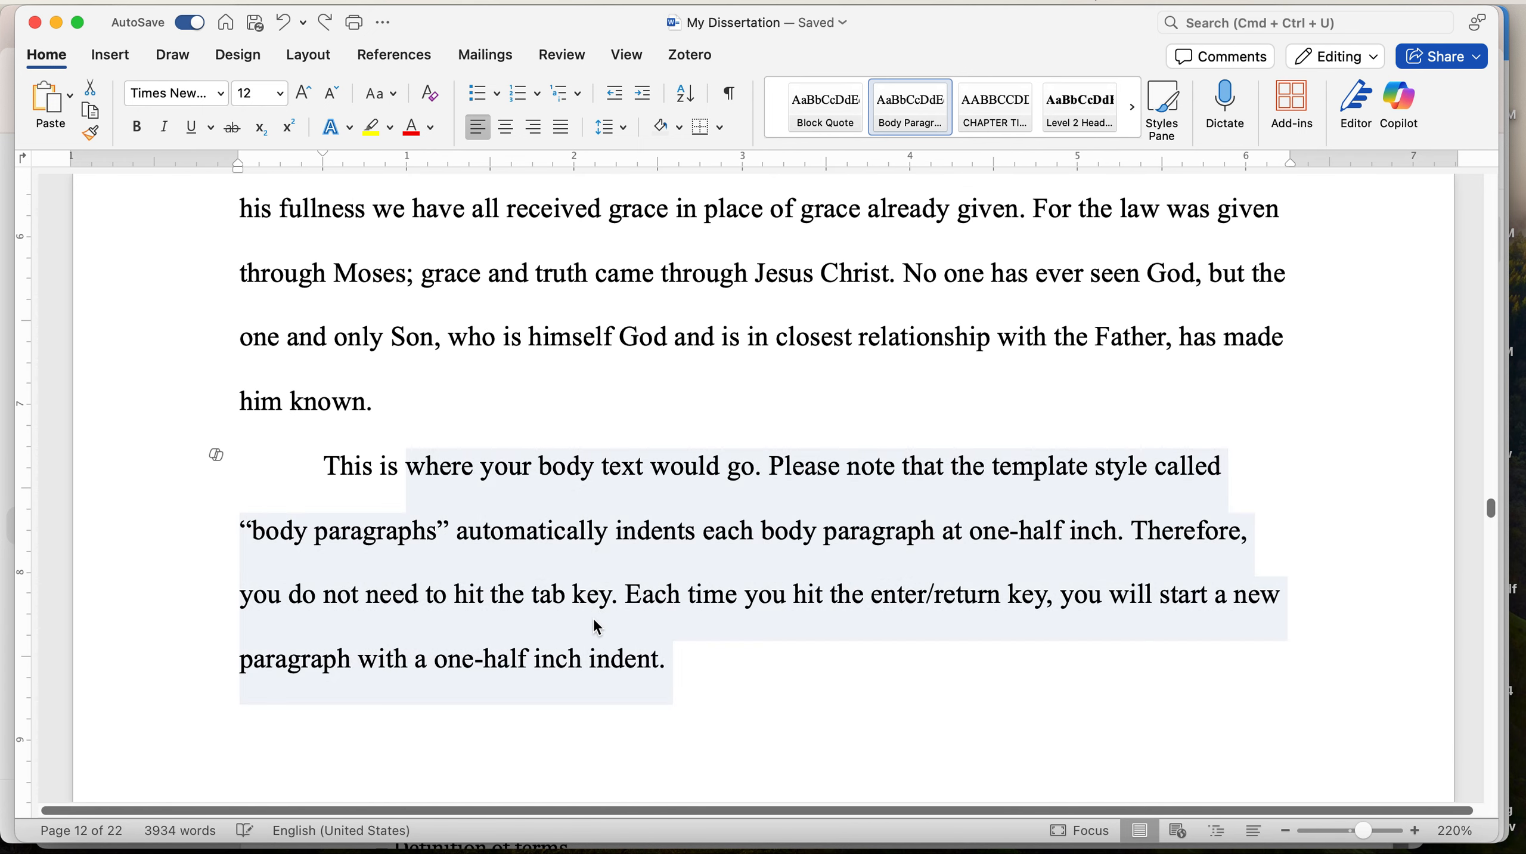
Delete the Chapter 3 sample text from below its heading up to the final word "indent.", keeping the break before Chapter 4
{"action": "left_click", "coordinate": [592, 625]}
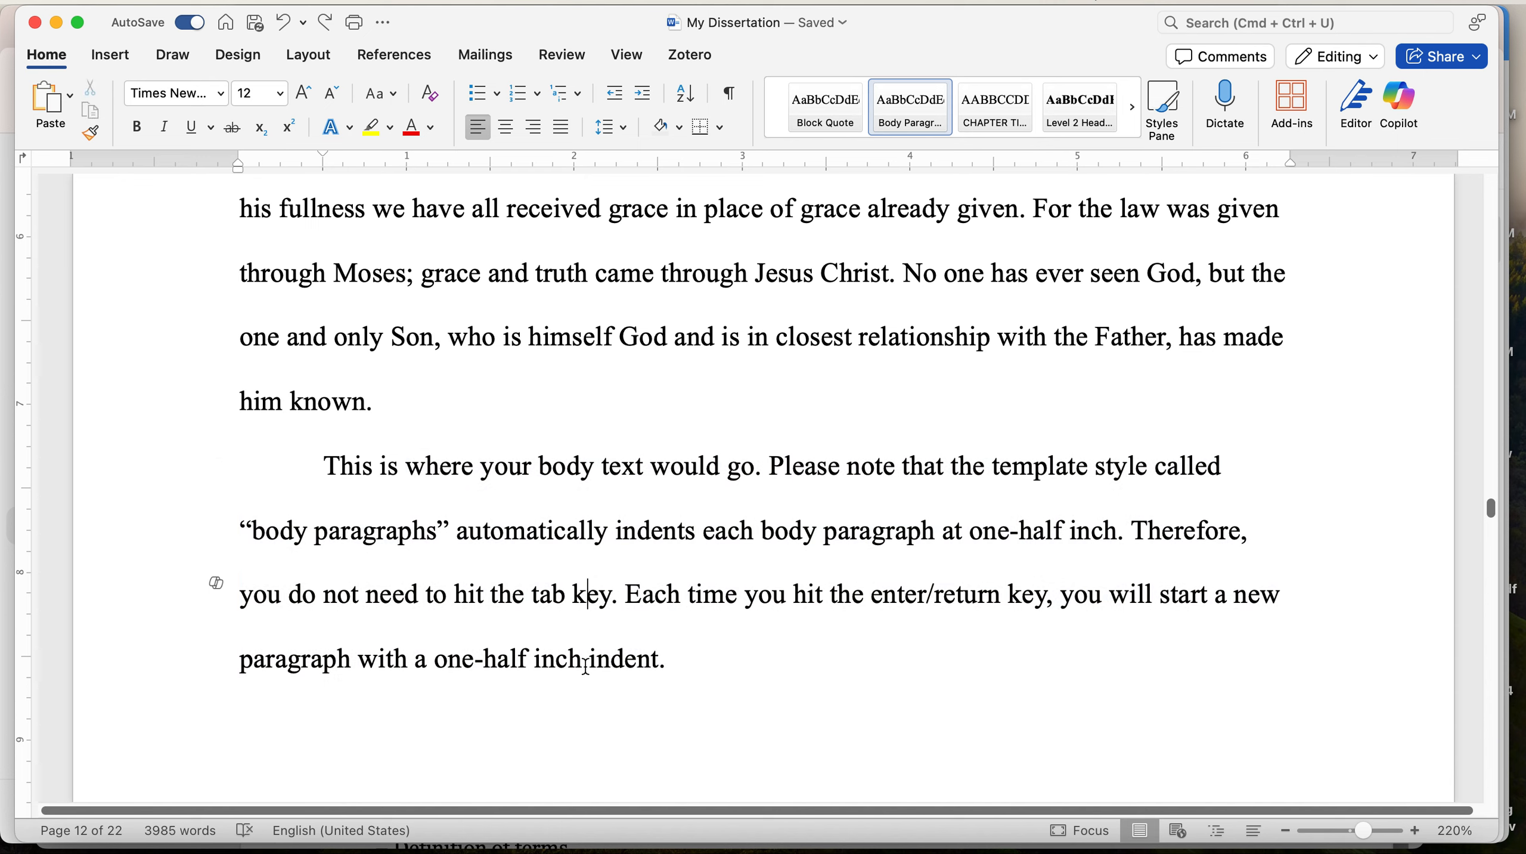
{"action": "left_click", "coordinate": [590, 658]}
{"action": "left_click_drag", "start_coordinate": [585, 662], "coordinate": [304, 285]}
{"action": "key", "text": "BackSpace"}
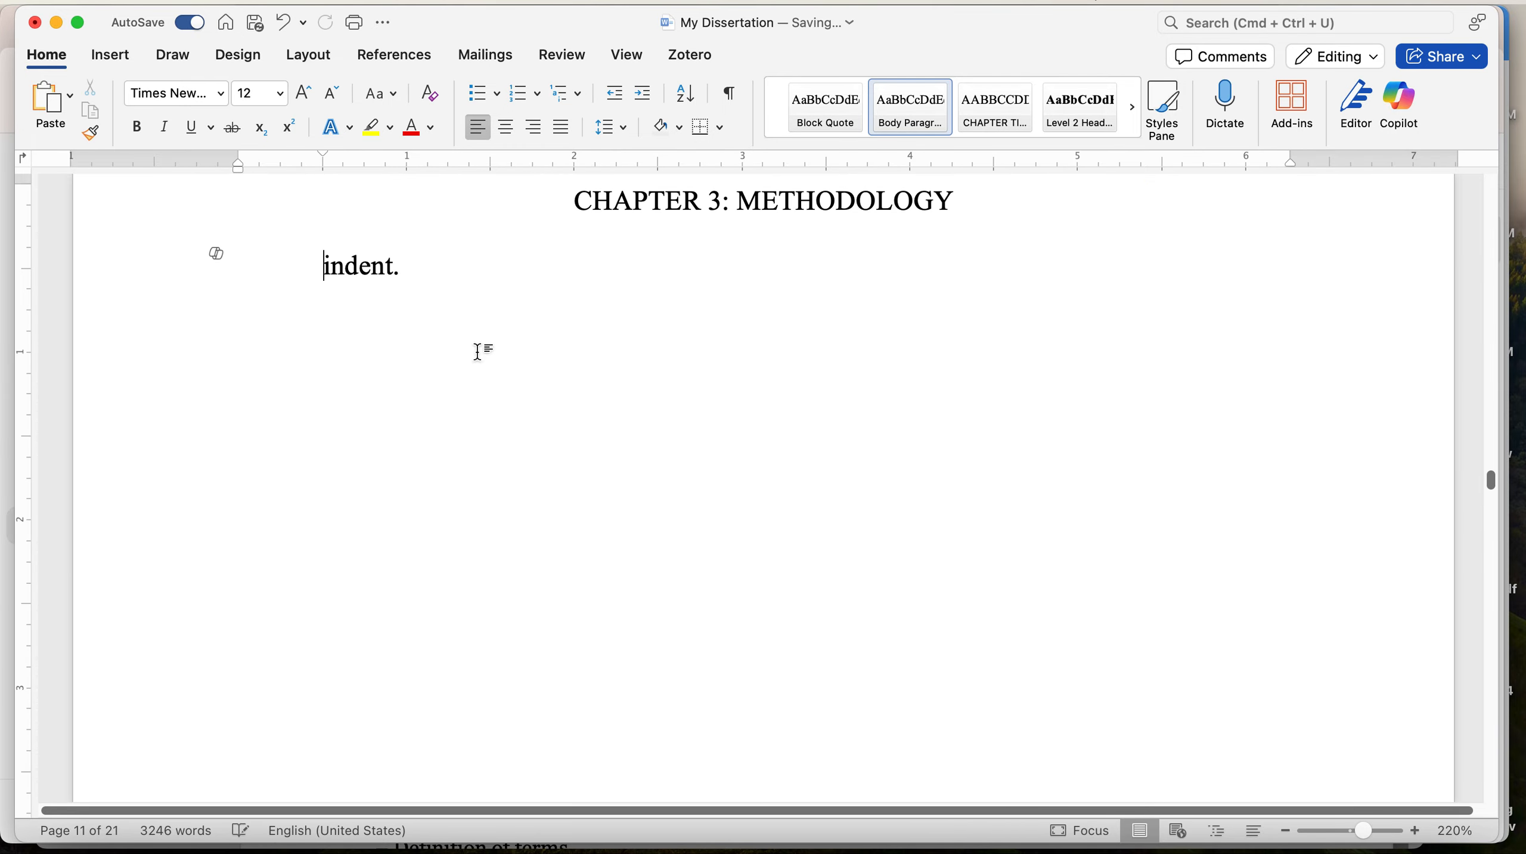
{"action": "scroll", "coordinate": [467, 331], "scroll_direction": "down", "scroll_amount": 15}
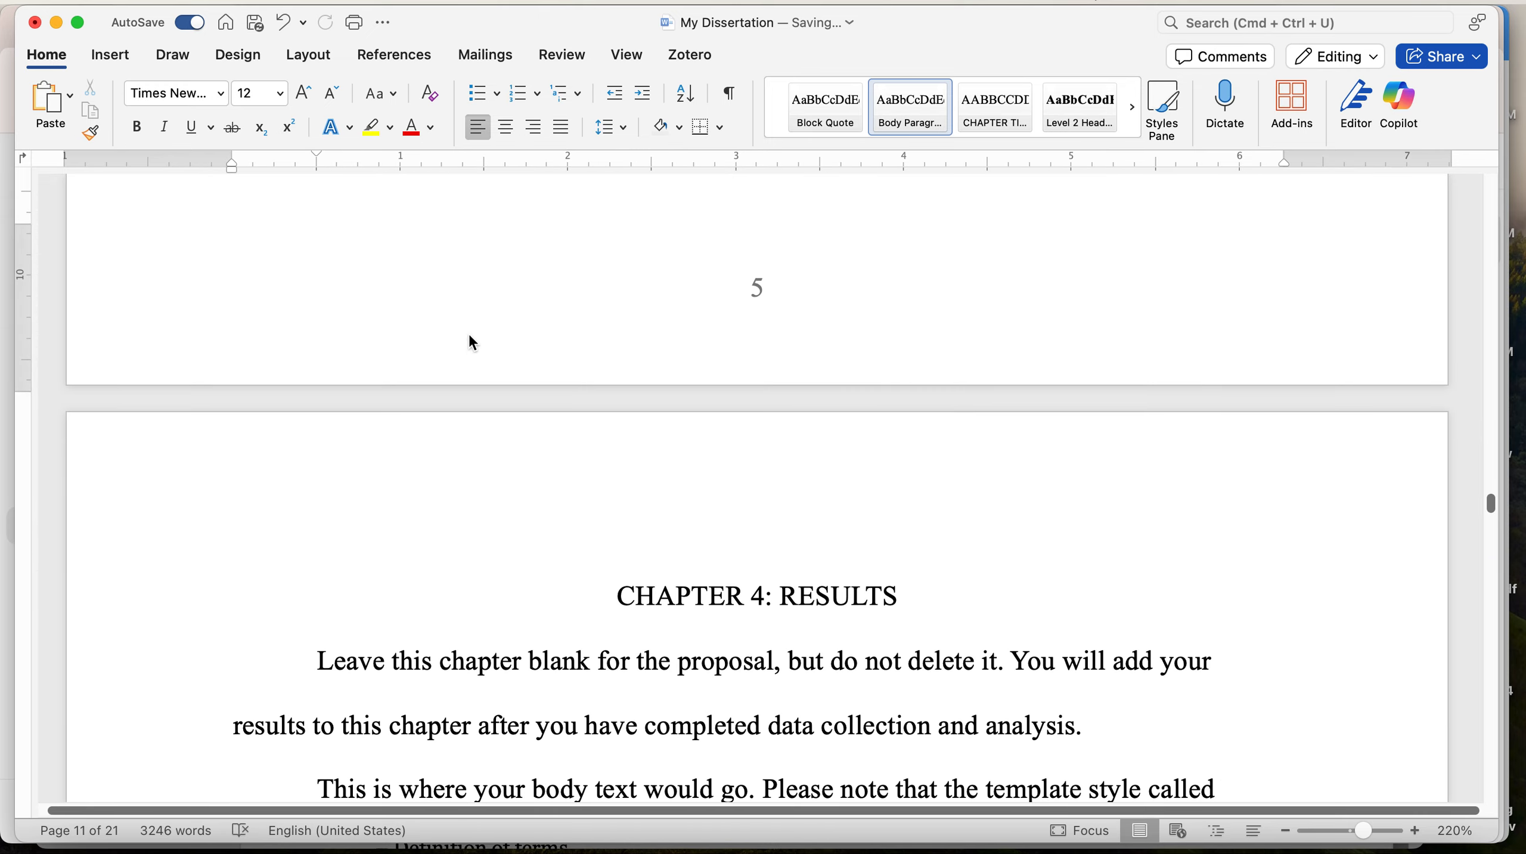
Delete the leftover word "indent." below the Chapter 3 heading and check the break before Chapter 4
{"action": "scroll", "coordinate": [470, 334], "scroll_direction": "up", "scroll_amount": 15}
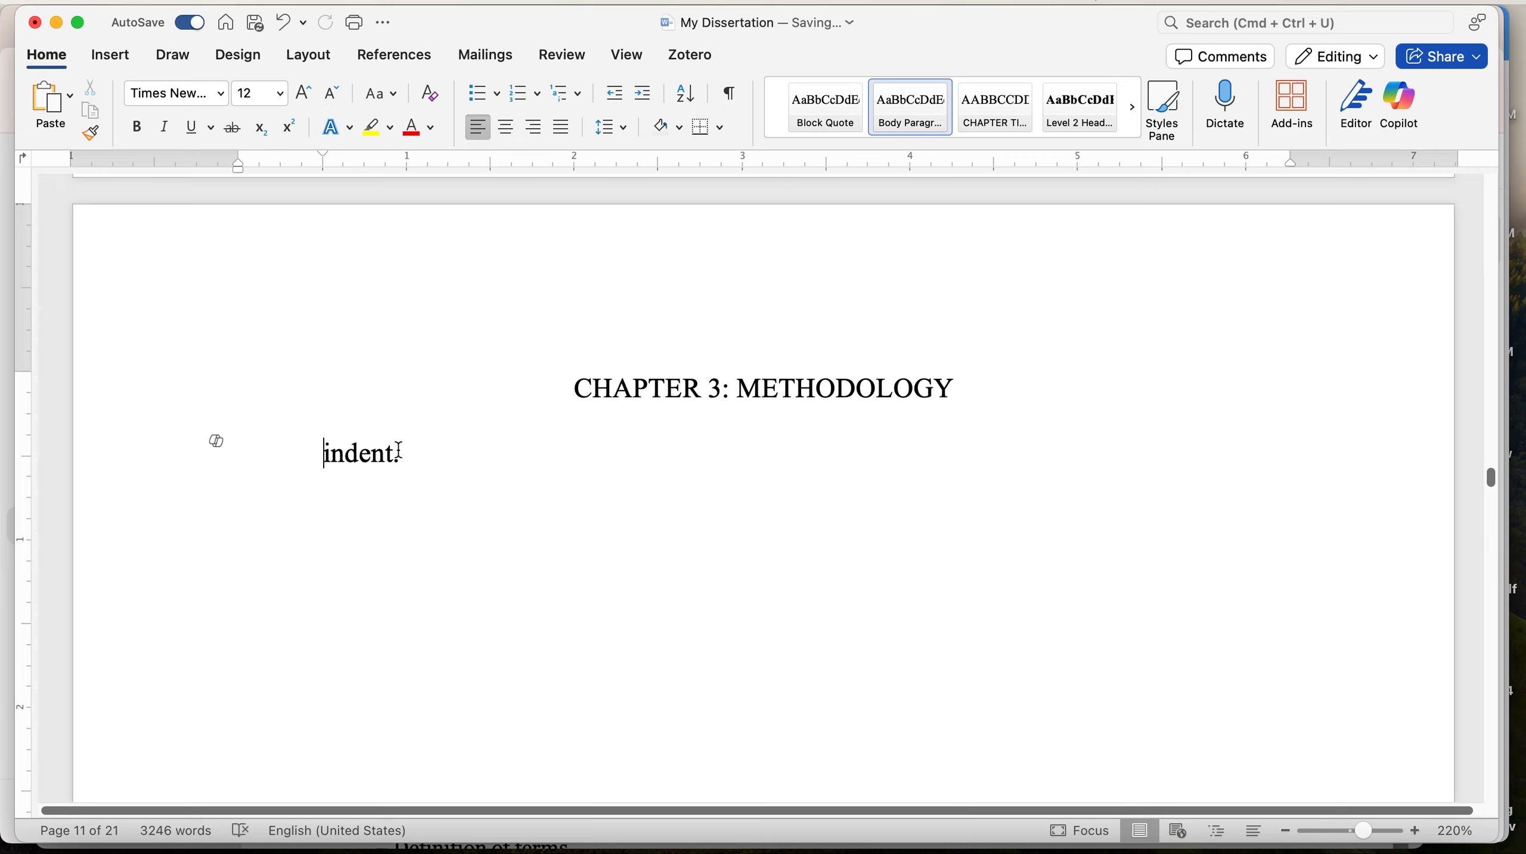
{"action": "left_click", "coordinate": [399, 451]}
{"action": "double_click", "coordinate": [367, 452]}
{"action": "left_click", "coordinate": [434, 452]}
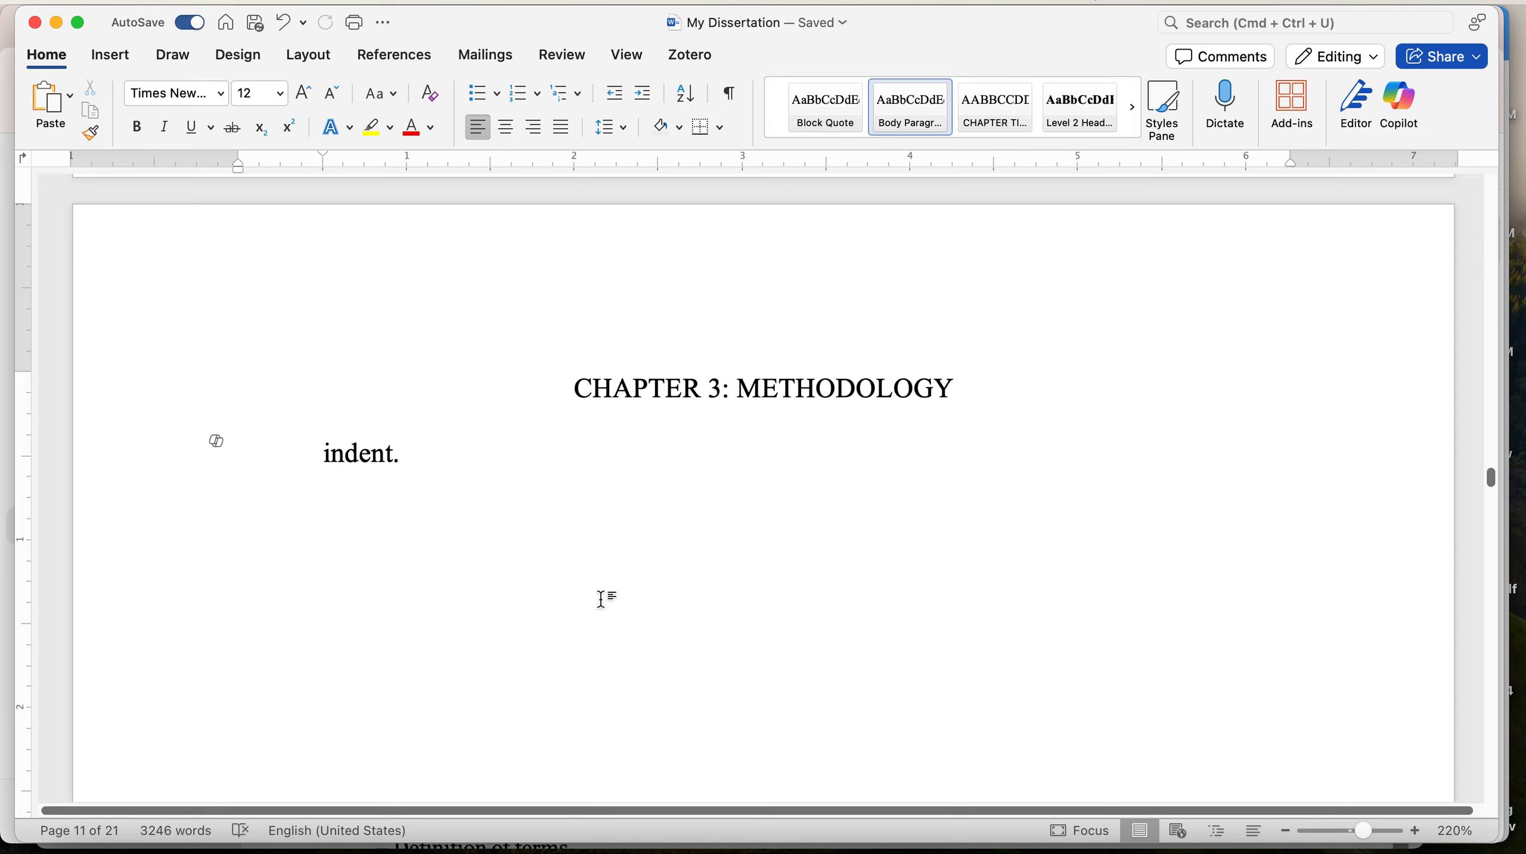
{"action": "key", "text": "BackSpace"}
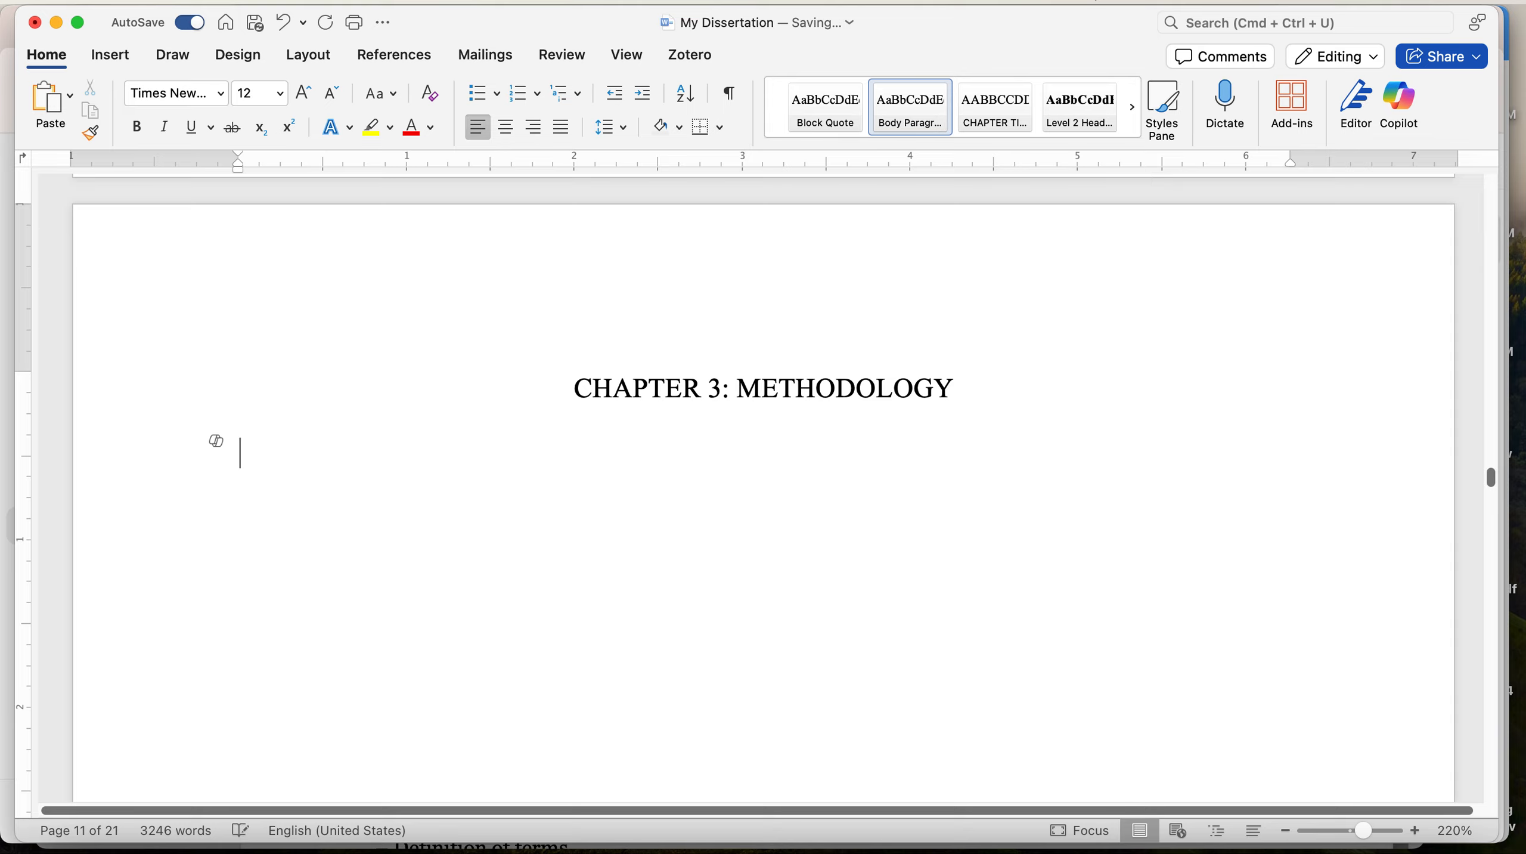
{"action": "scroll", "coordinate": [617, 567], "scroll_direction": "down", "scroll_amount": 10}
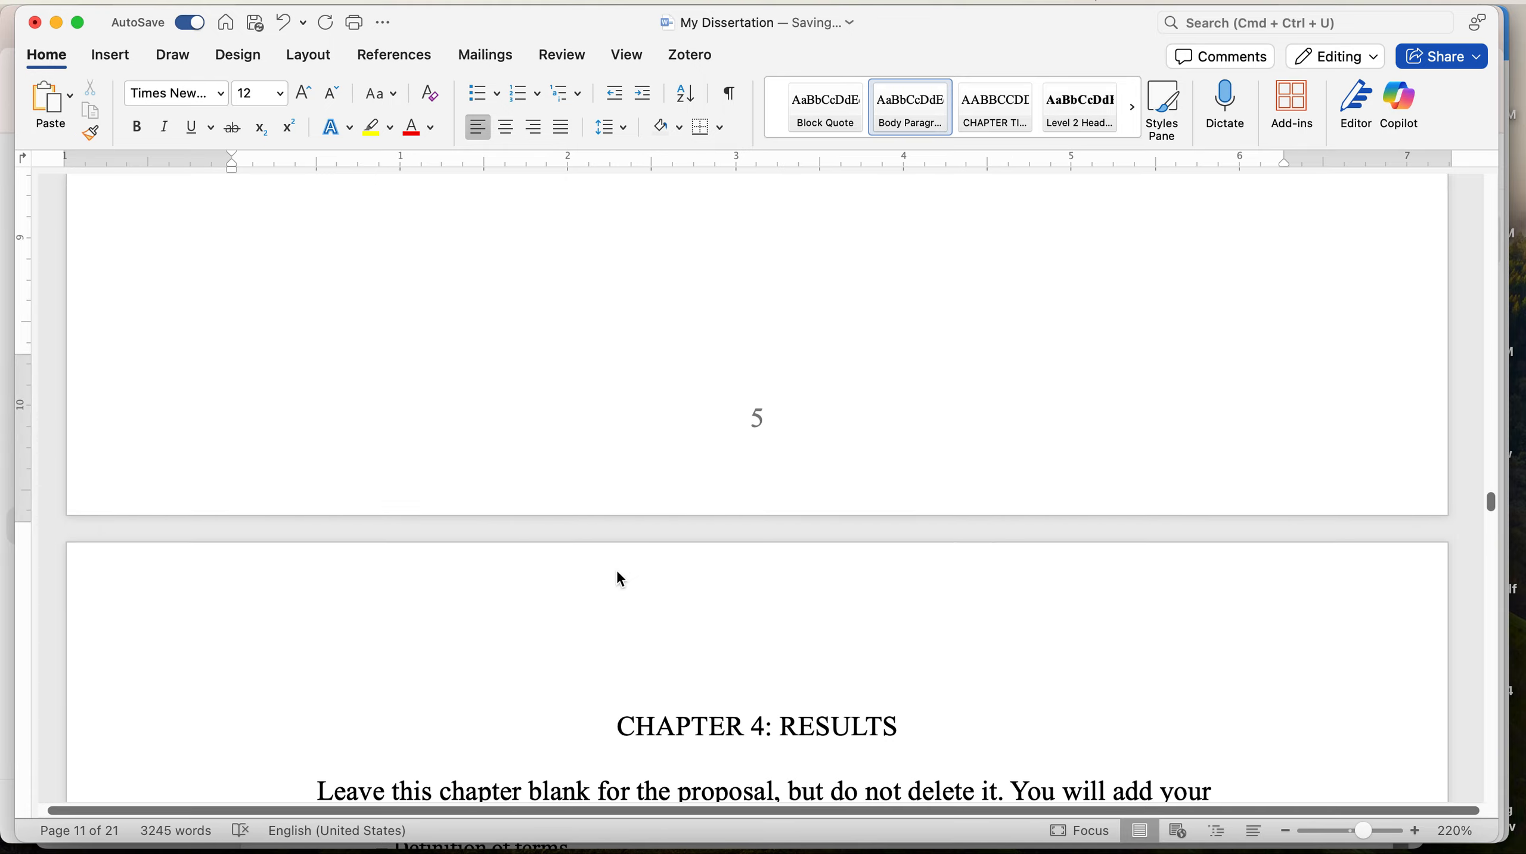
{"action": "scroll", "coordinate": [617, 566], "scroll_direction": "up", "scroll_amount": 15}
{"action": "scroll", "coordinate": [618, 571], "scroll_direction": "up", "scroll_amount": 5}
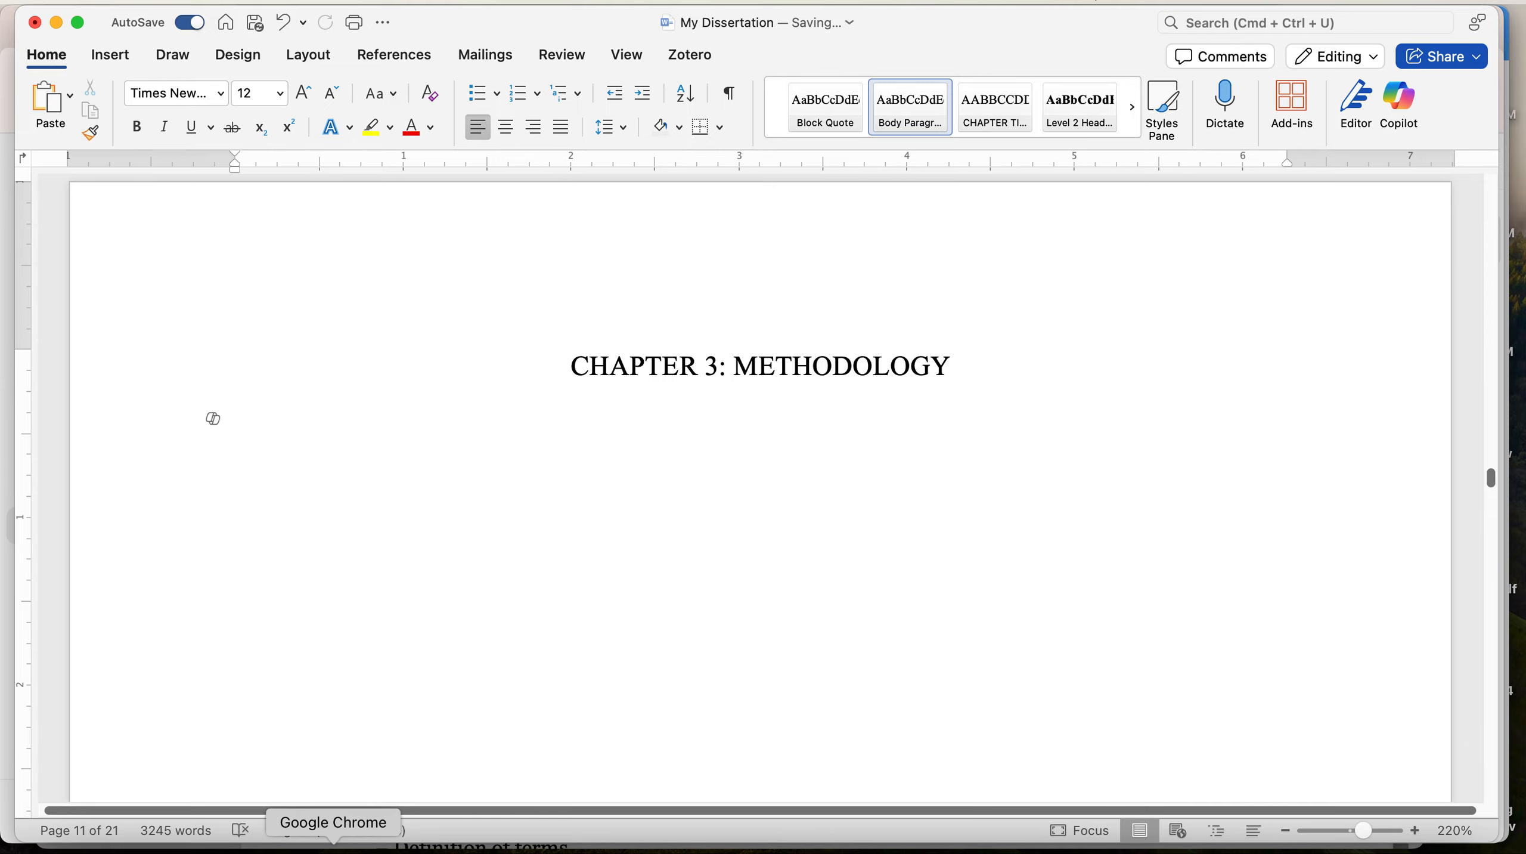
Copy the selected Chapter 1 introduction text from ChatGPT in Chrome and paste it as text only below Word's Chapter 3 heading
{"action": "left_click", "coordinate": [333, 849]}
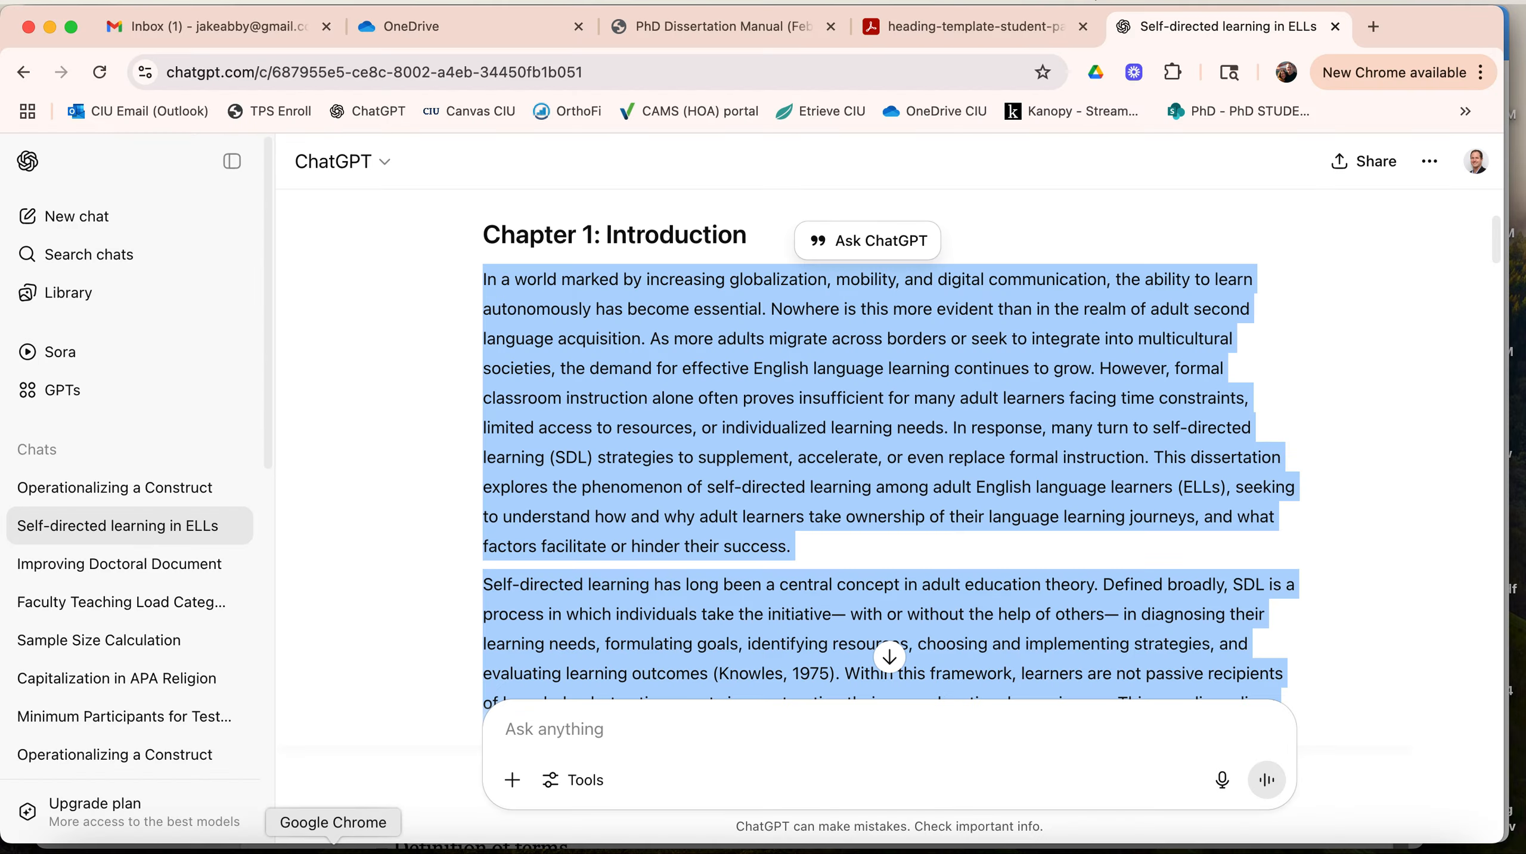
{"action": "right_click", "coordinate": [735, 399]}
{"action": "left_click", "coordinate": [759, 450]}
{"action": "left_click", "coordinate": [1013, 850]}
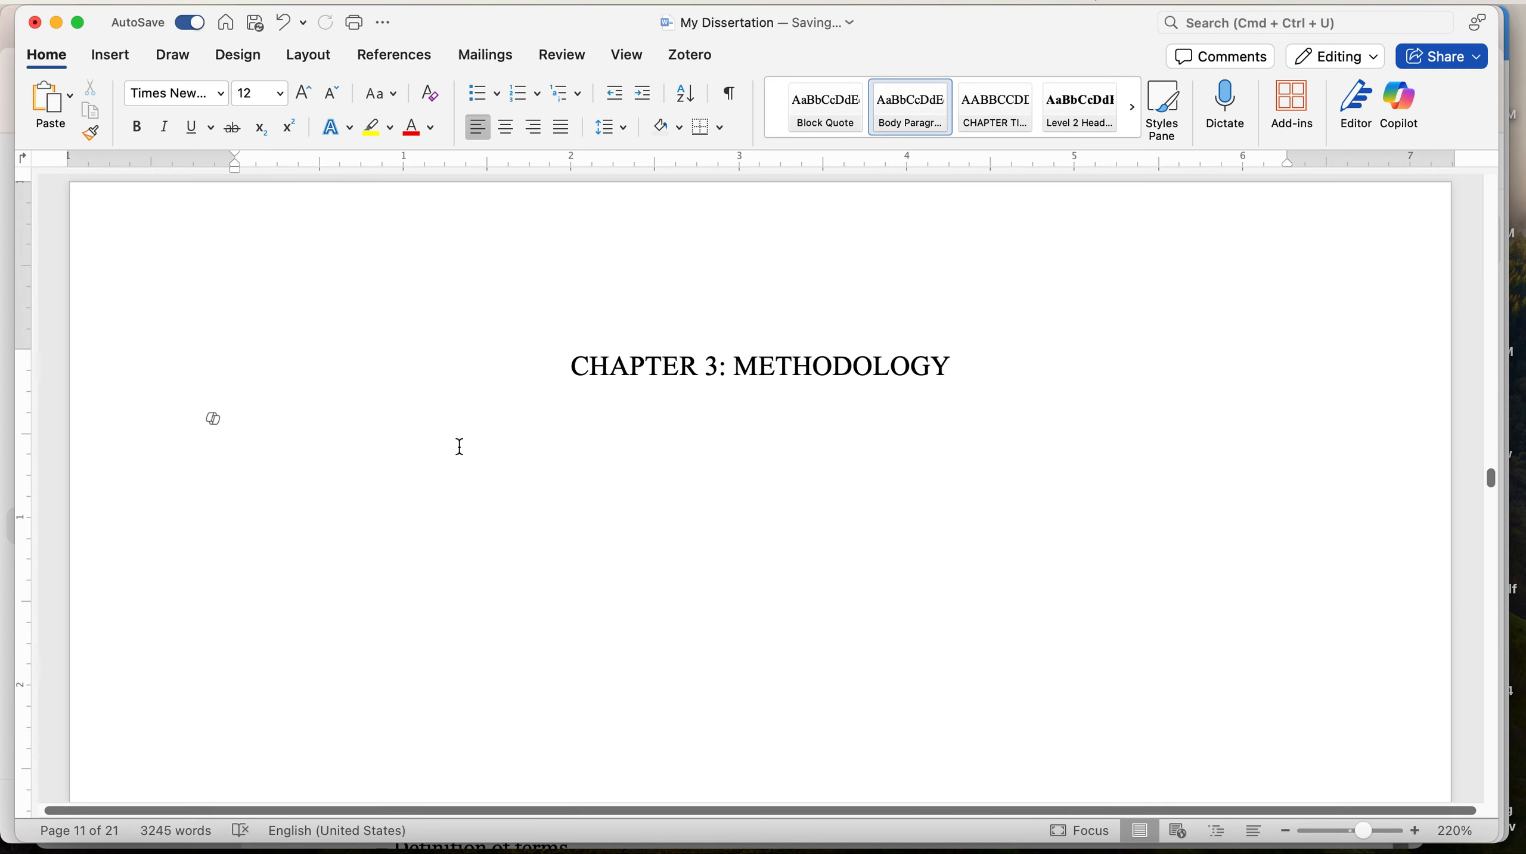
{"action": "key", "text": "super+v"}
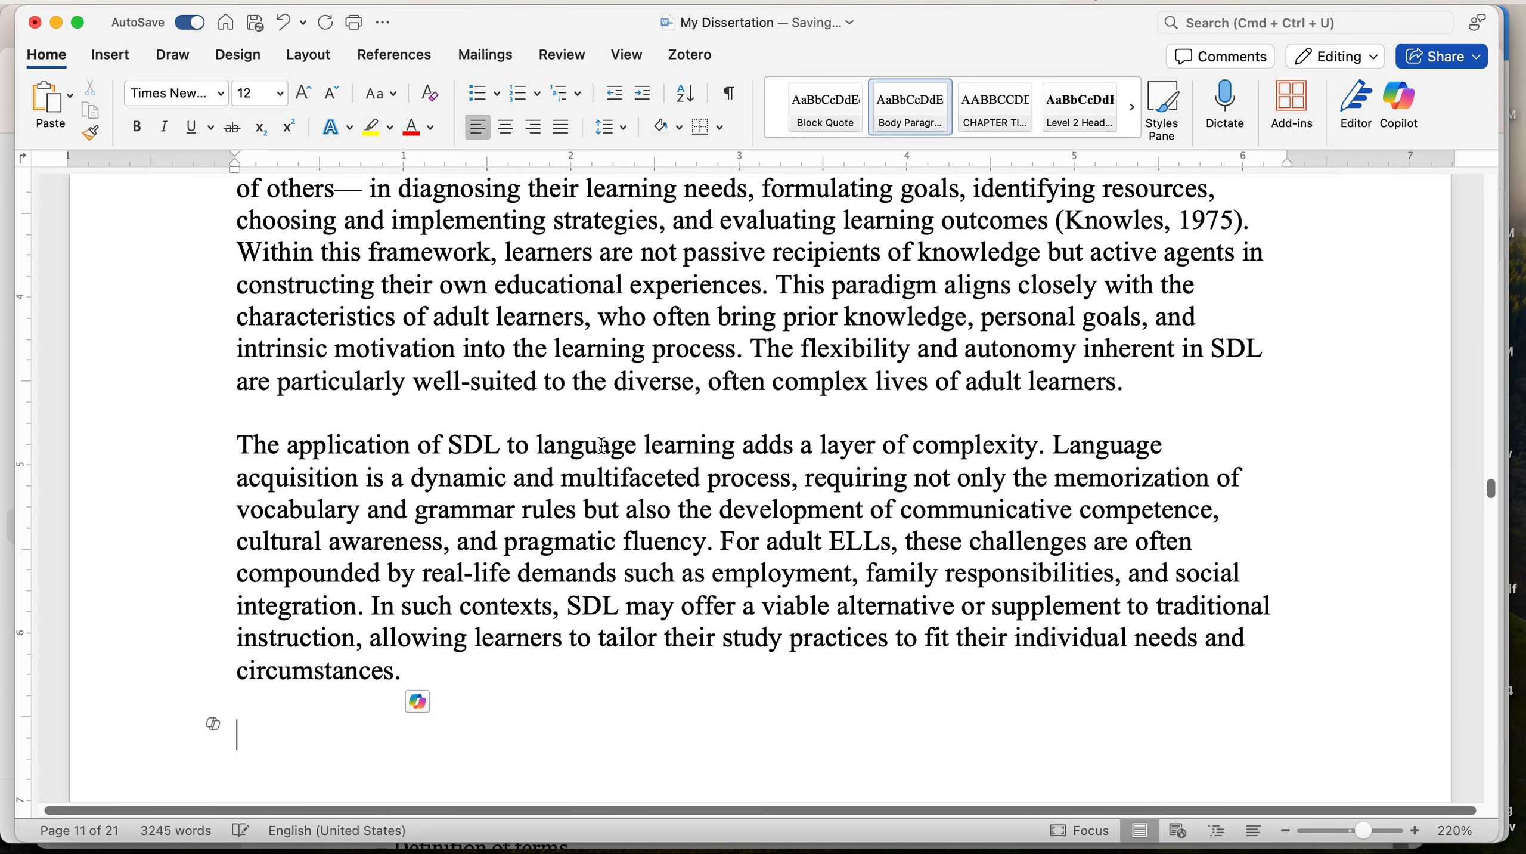
{"action": "left_click", "coordinate": [417, 700]}
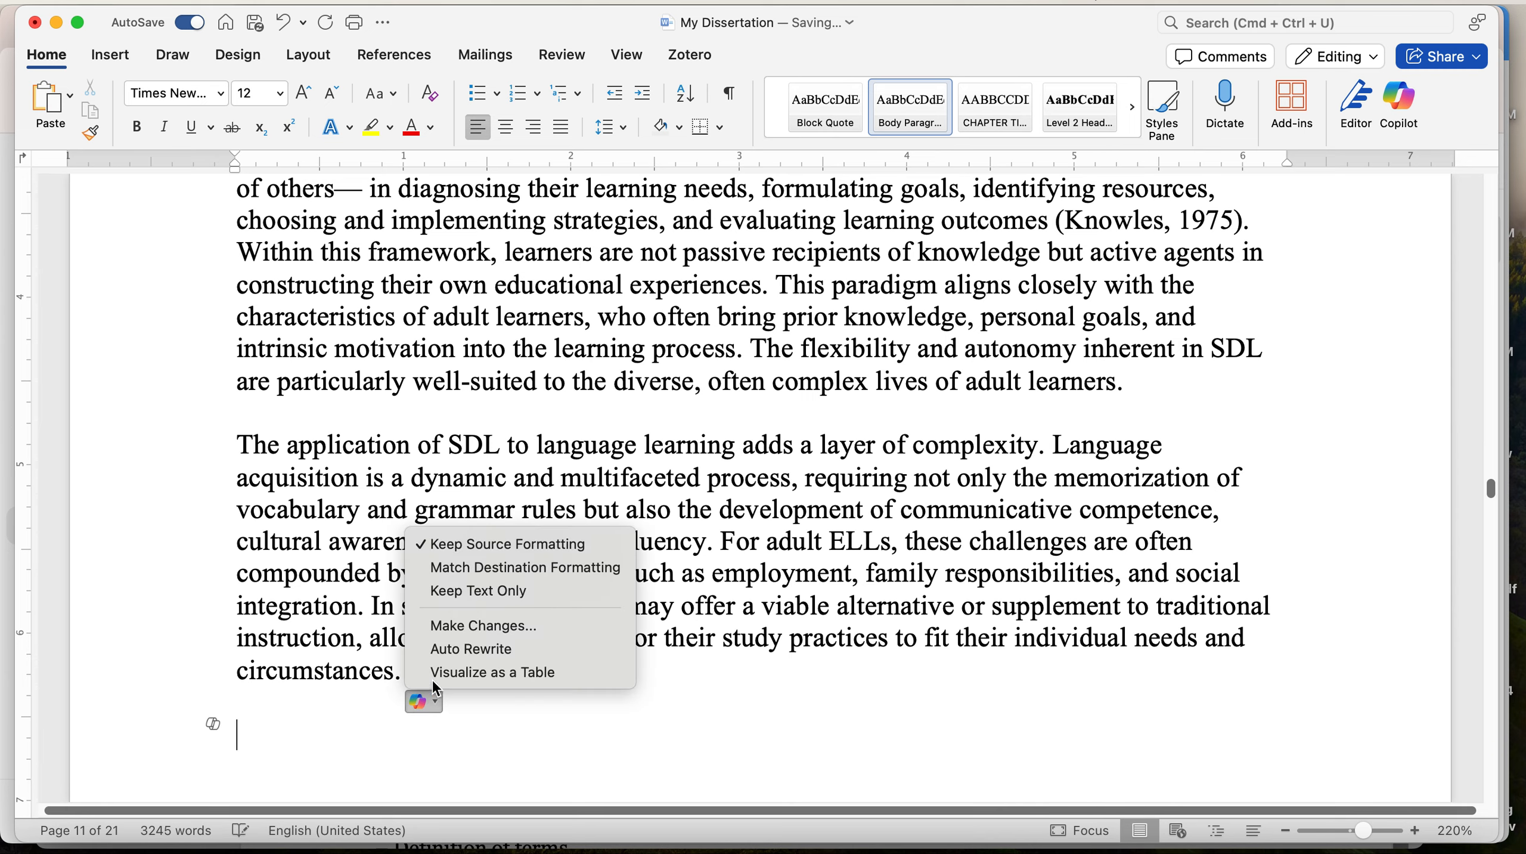
{"action": "left_click", "coordinate": [500, 597]}
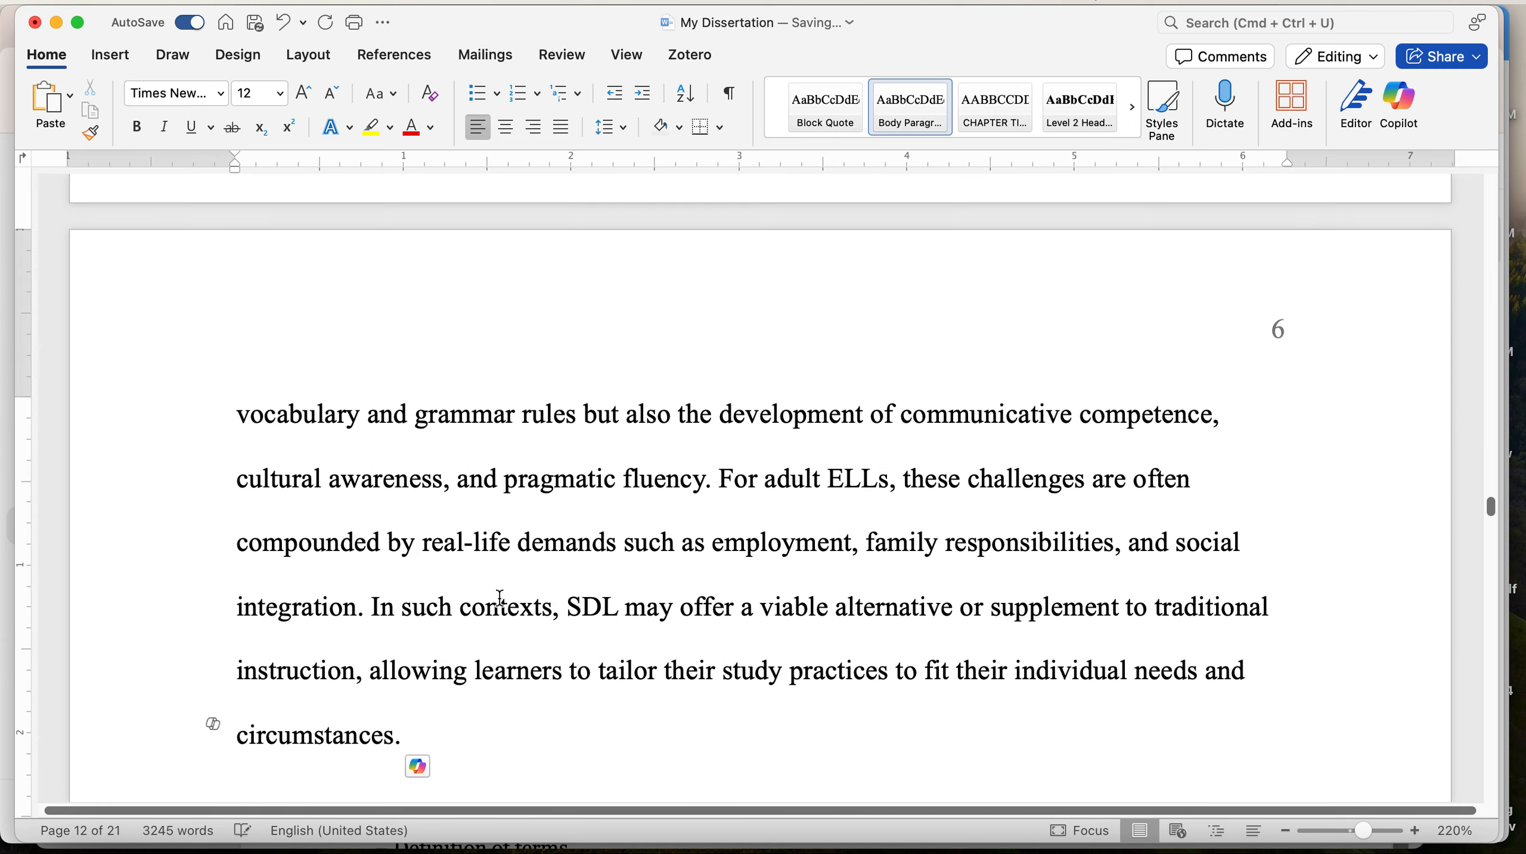
Remove the blank lines between the three pasted paragraphs in Chapter 3
{"action": "scroll", "coordinate": [499, 597], "scroll_direction": "up", "scroll_amount": 10}
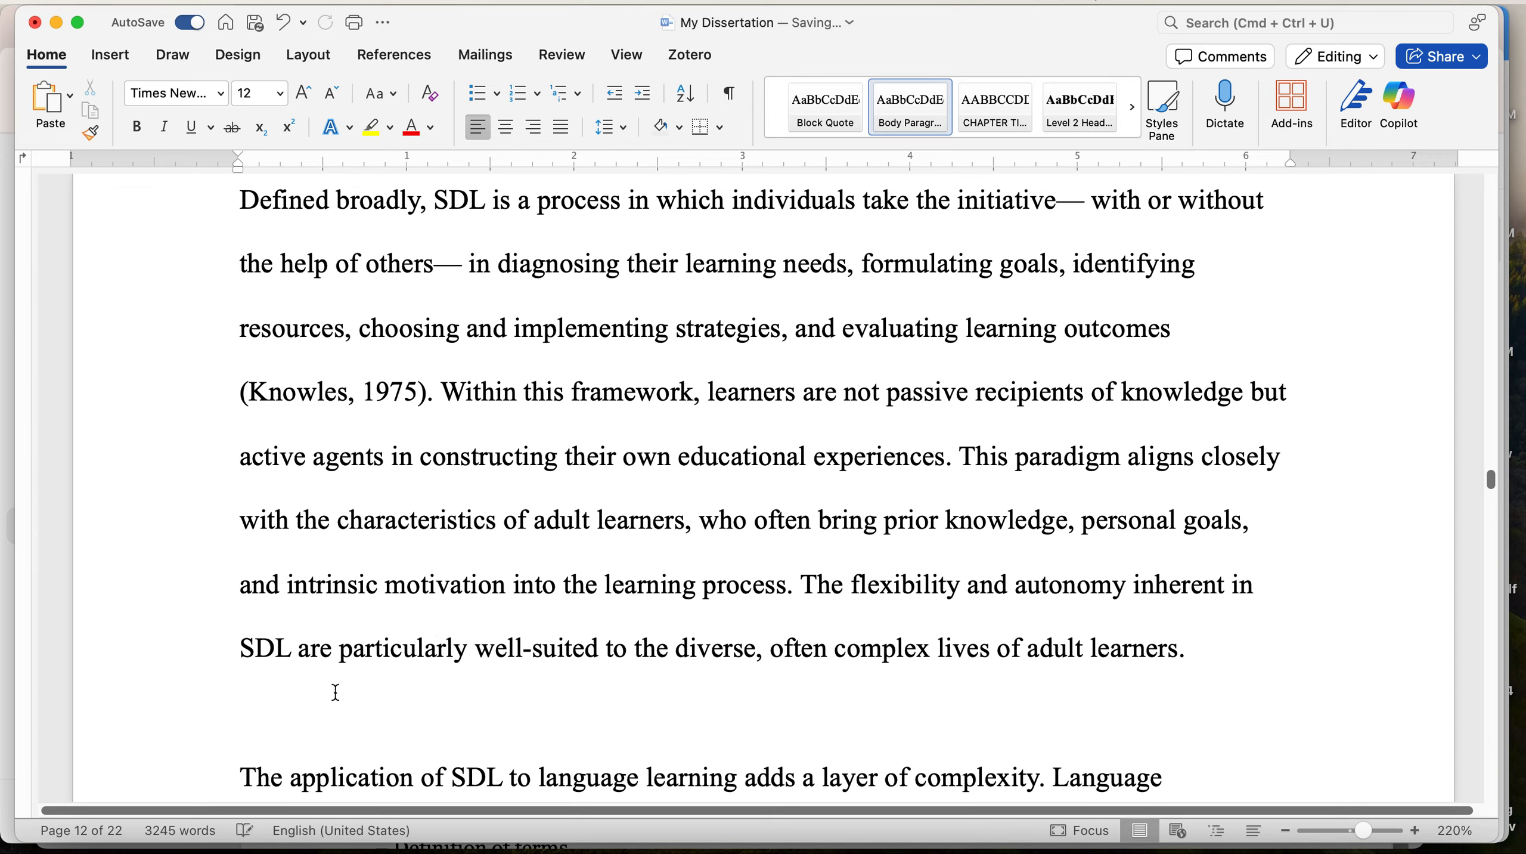
{"action": "scroll", "coordinate": [335, 692], "scroll_direction": "up", "scroll_amount": 6}
{"action": "scroll", "coordinate": [331, 709], "scroll_direction": "down", "scroll_amount": 10}
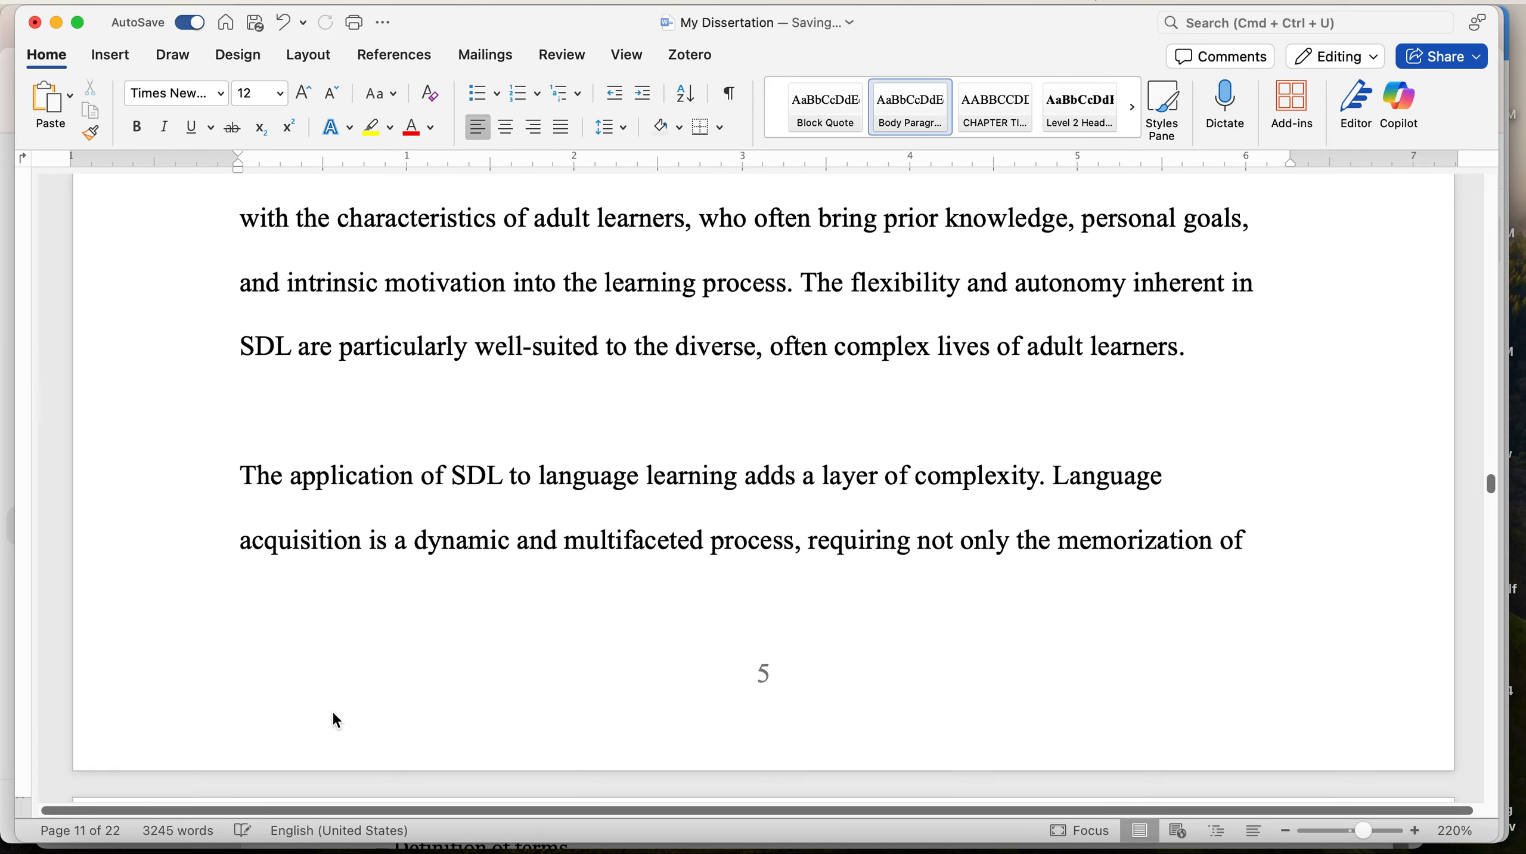
{"action": "left_click", "coordinate": [233, 478]}
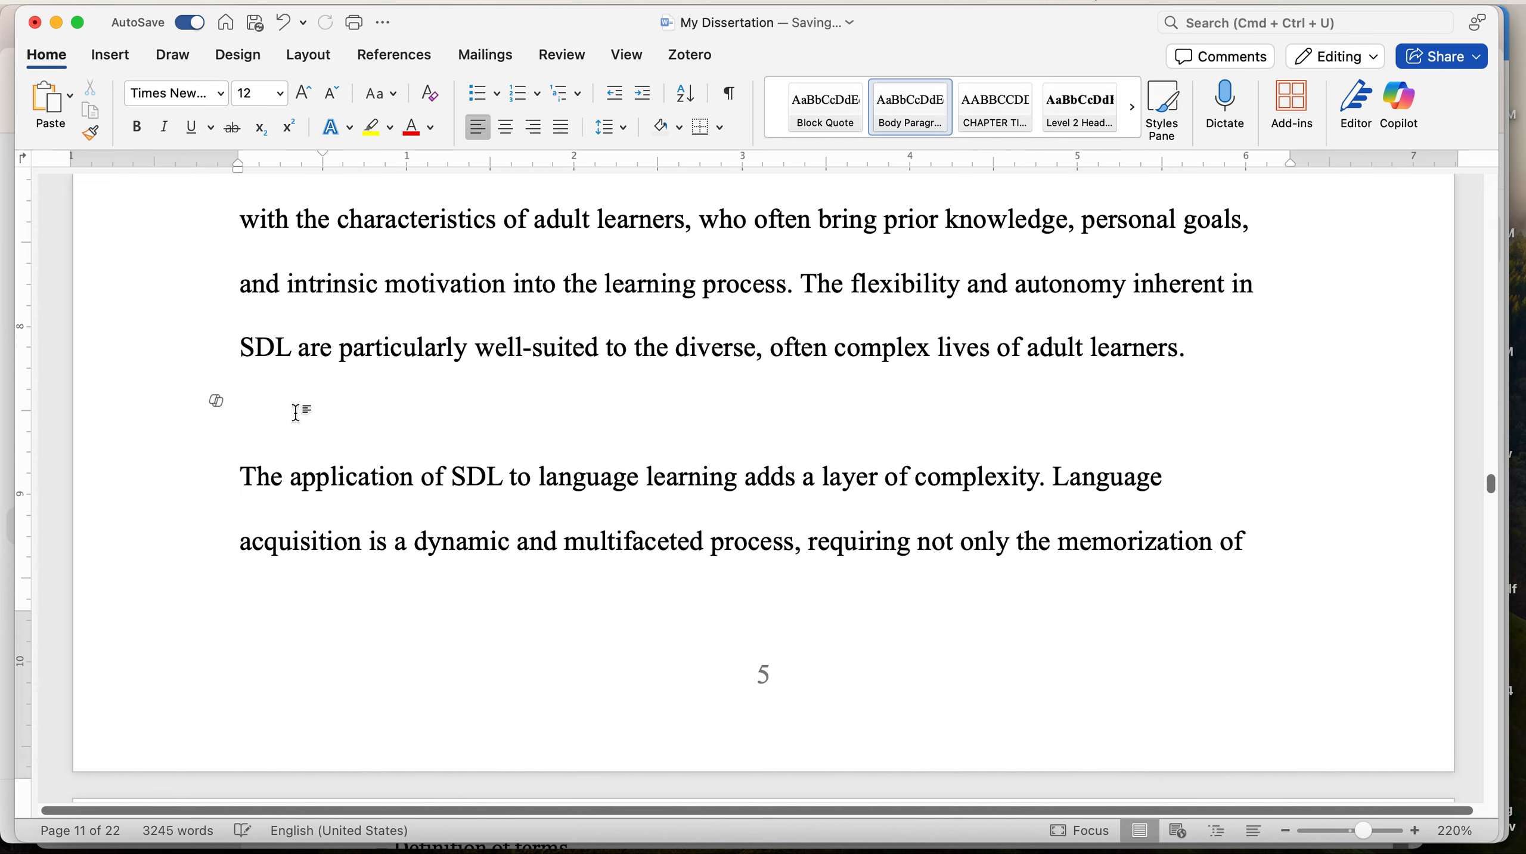
{"action": "key", "text": "BackSpace"}
{"action": "scroll", "coordinate": [557, 364], "scroll_direction": "up", "scroll_amount": 8}
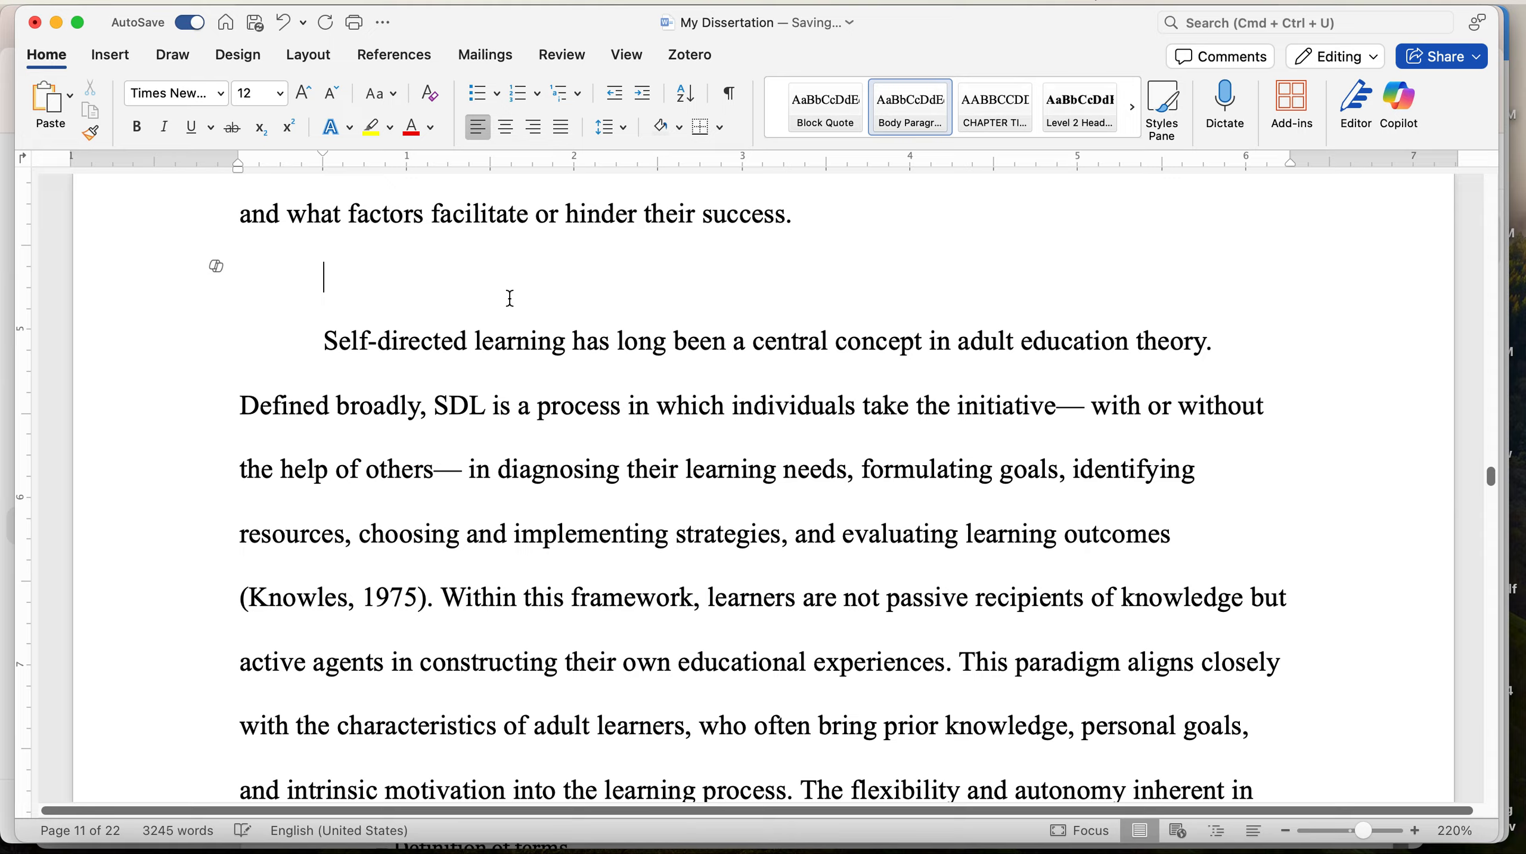
{"action": "key", "text": "BackSpace"}
{"action": "scroll", "coordinate": [763, 487], "scroll_direction": "up", "scroll_amount": 12}
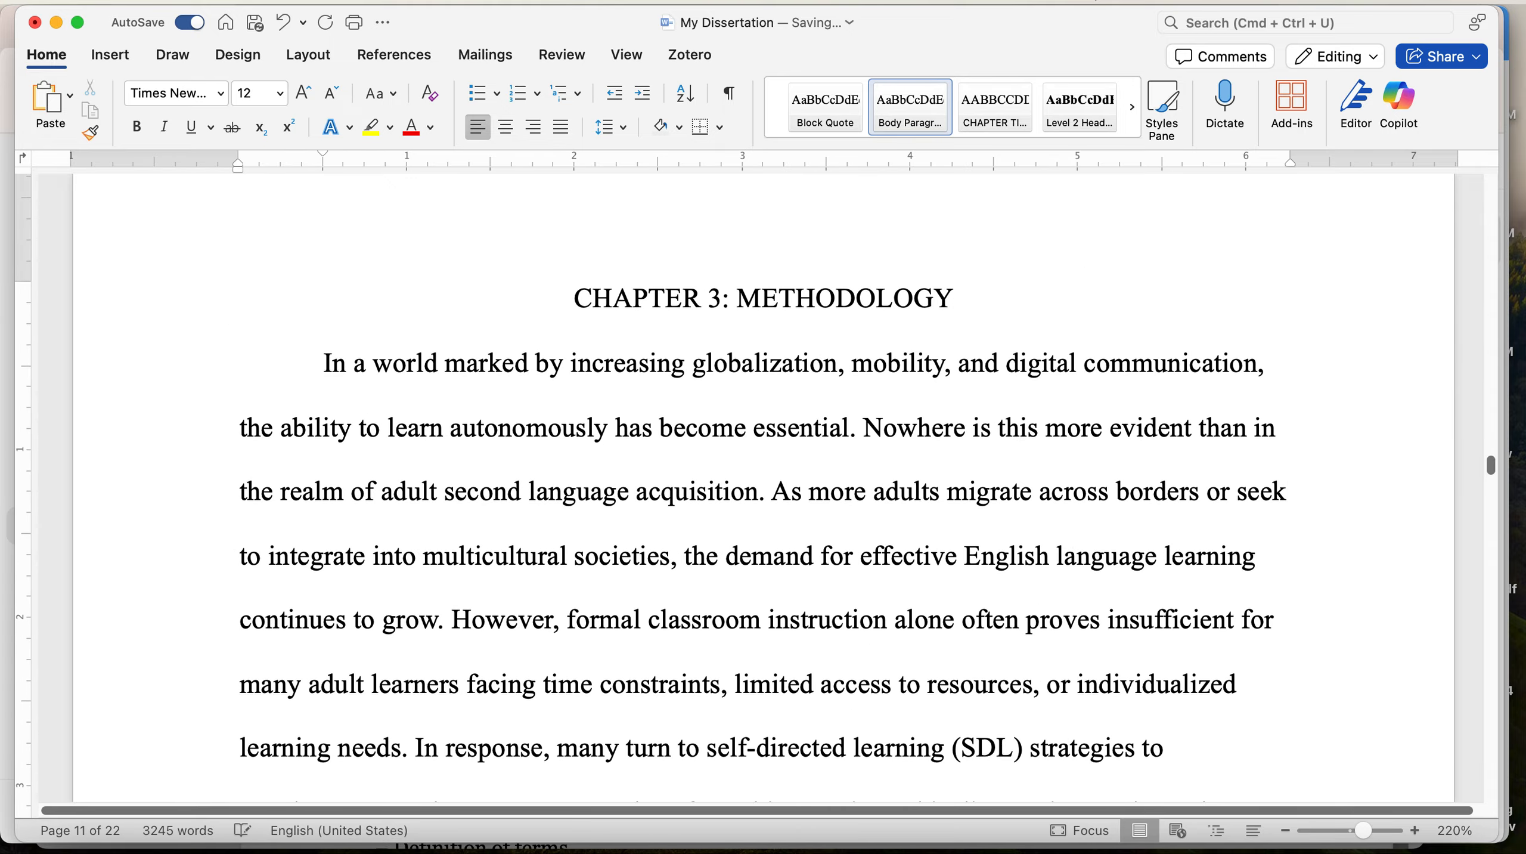
Apply the Body Paragraph style to the pasted Chapter 3 text
{"action": "left_click_drag", "start_coordinate": [254, 356], "coordinate": [433, 245]}
{"action": "left_click", "coordinate": [901, 102]}
{"action": "scroll", "coordinate": [571, 419], "scroll_direction": "up", "scroll_amount": 5}
{"action": "scroll", "coordinate": [572, 421], "scroll_direction": "up", "scroll_amount": 20}
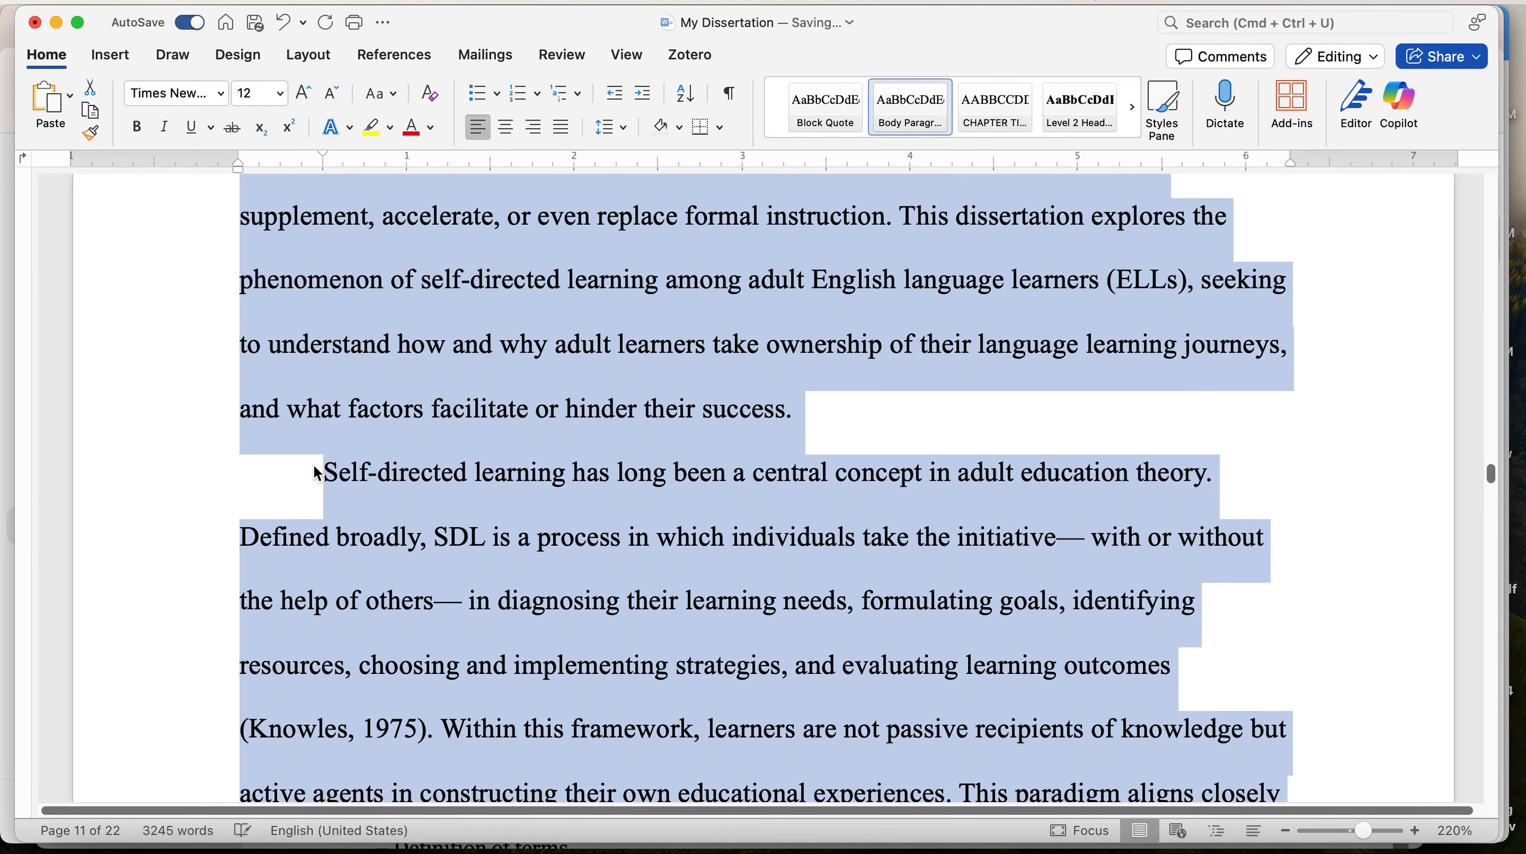
{"action": "scroll", "coordinate": [323, 487], "scroll_direction": "up", "scroll_amount": 1}
{"action": "left_click", "coordinate": [810, 471]}
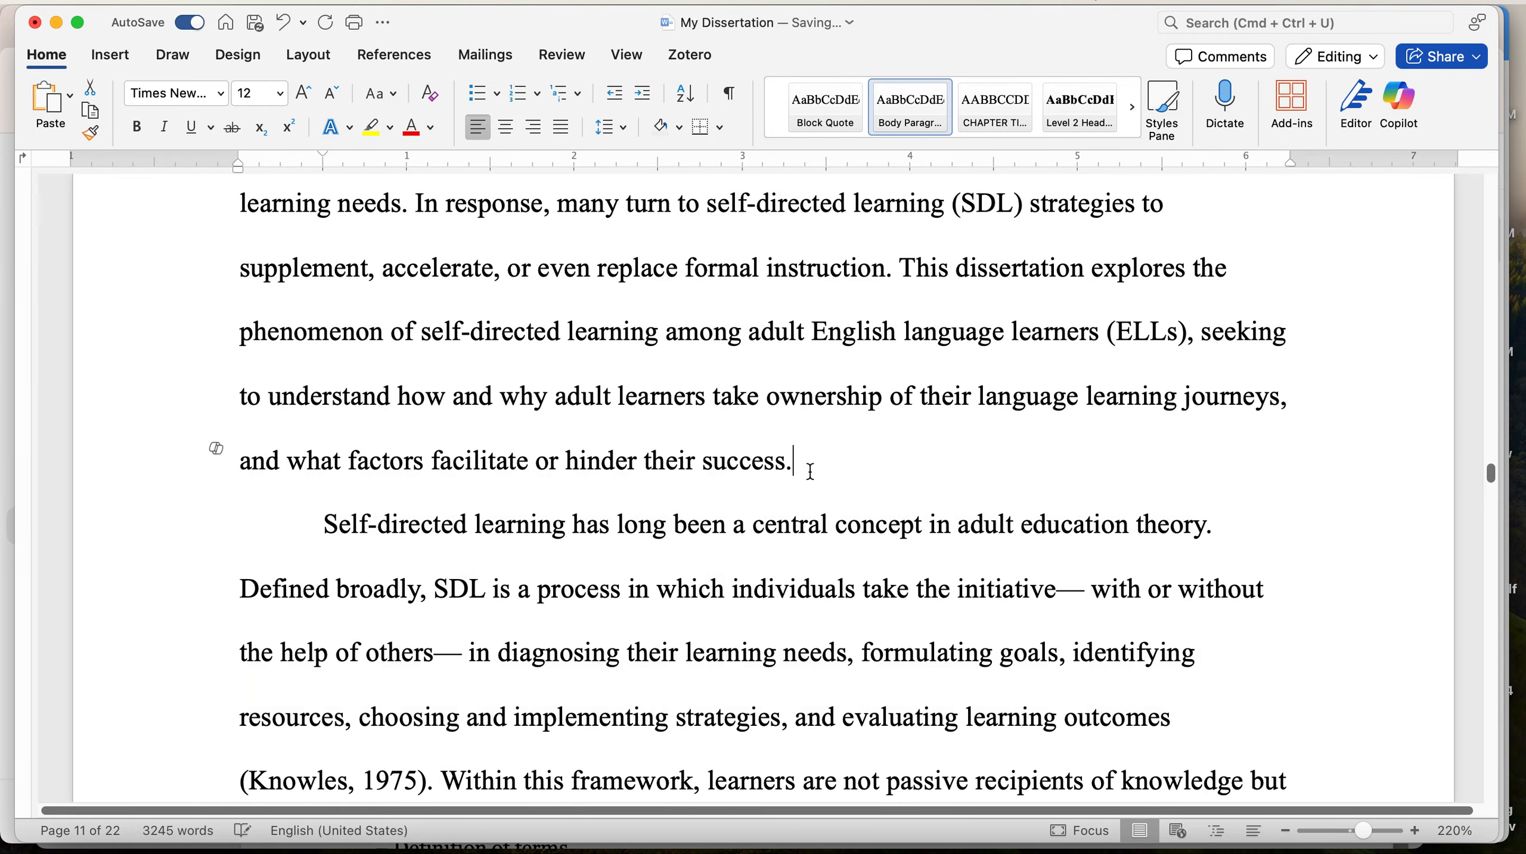
Insert the sentence "Write your text in this document." at the start of Chapter 3's first paragraph
{"action": "scroll", "coordinate": [810, 471], "scroll_direction": "down", "scroll_amount": 15}
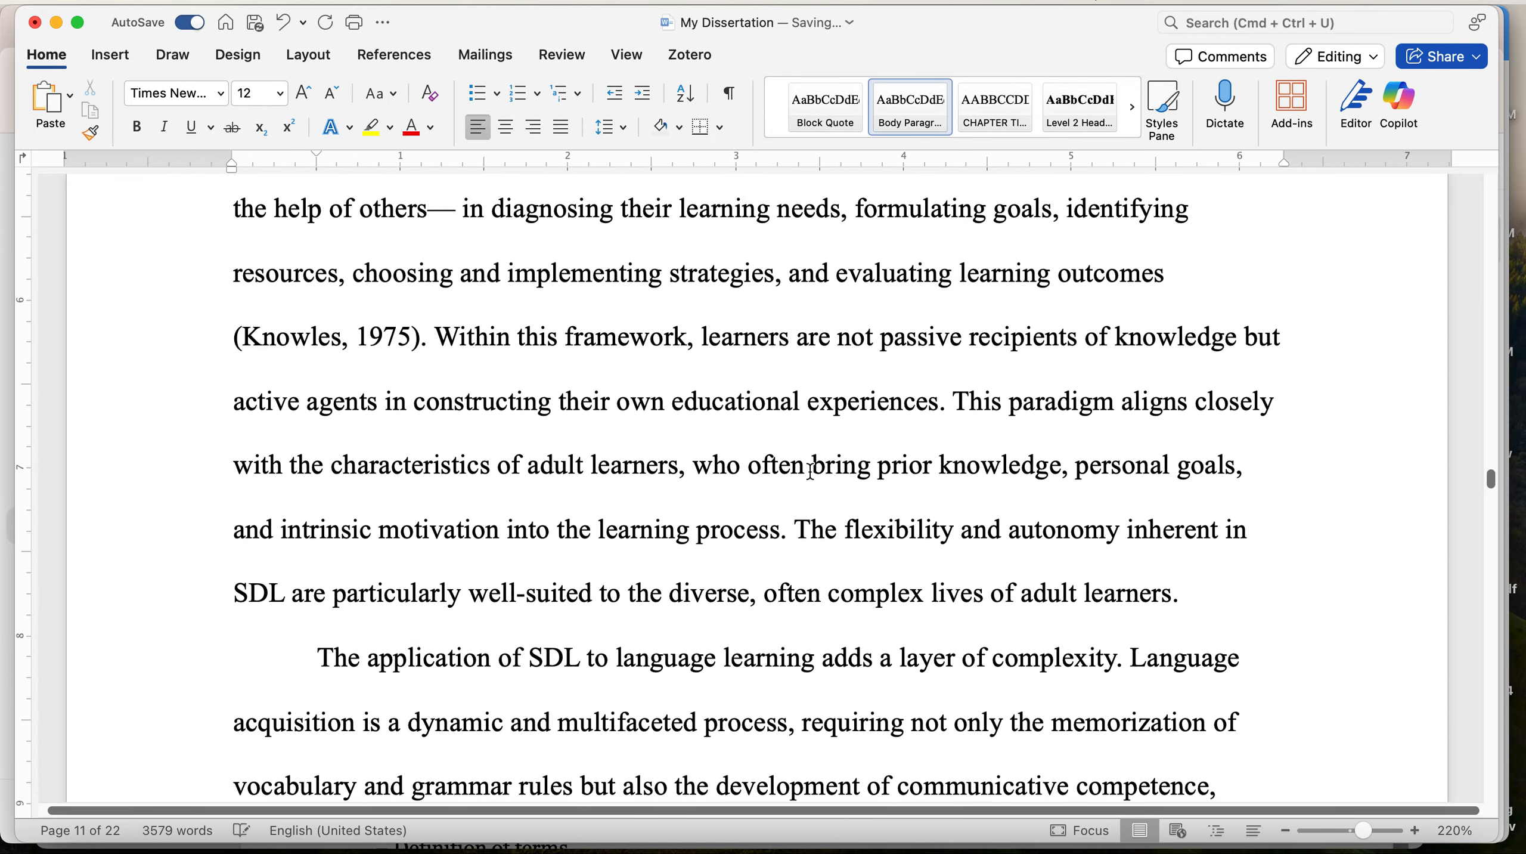
{"action": "scroll", "coordinate": [810, 472], "scroll_direction": "down", "scroll_amount": 3}
{"action": "scroll", "coordinate": [810, 473], "scroll_direction": "up", "scroll_amount": 10}
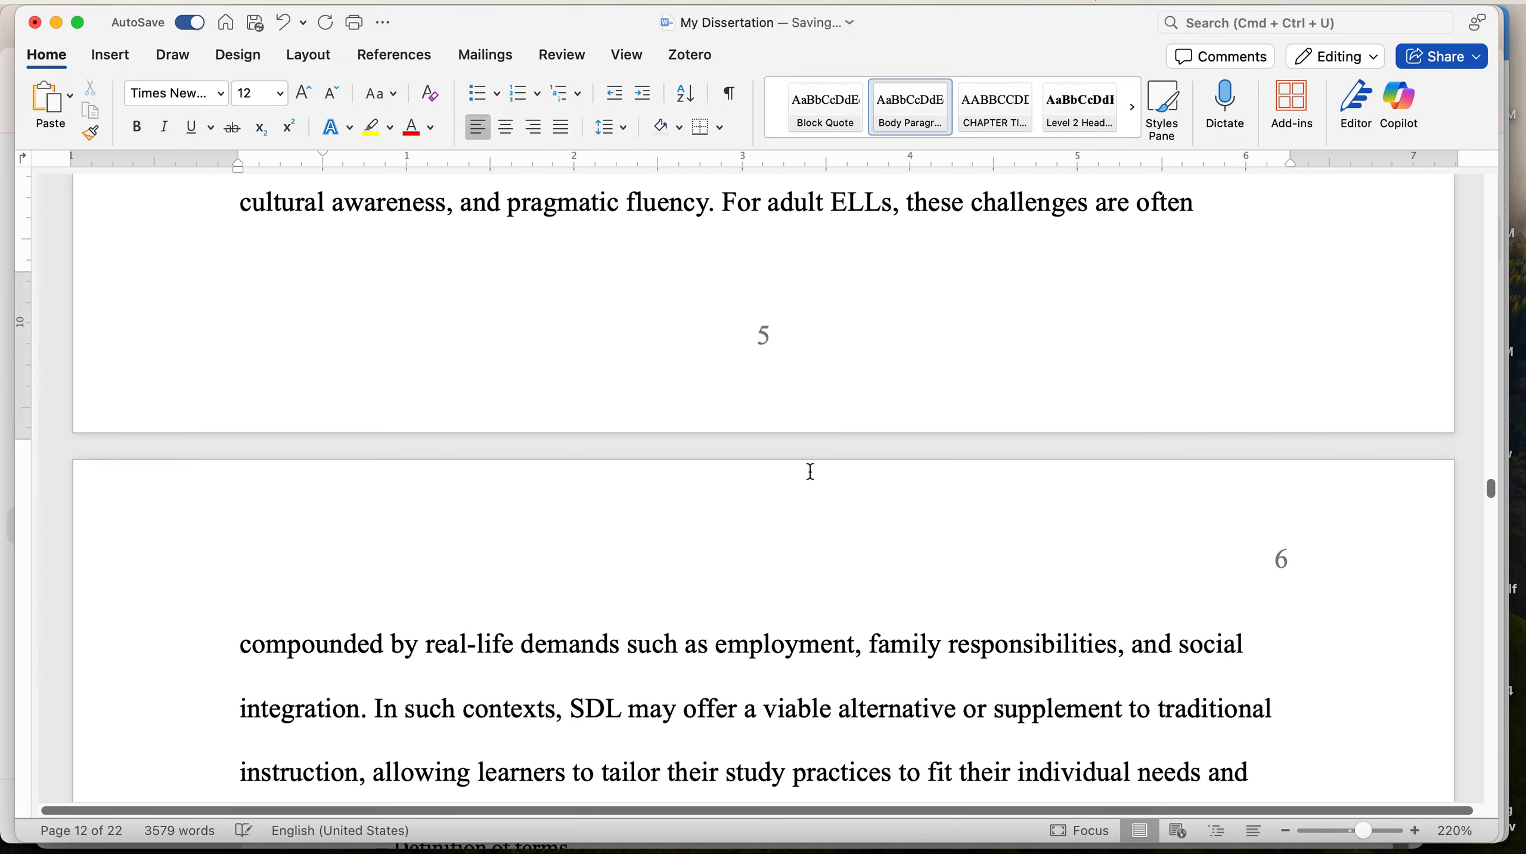
{"action": "scroll", "coordinate": [810, 470], "scroll_direction": "up", "scroll_amount": 10}
{"action": "scroll", "coordinate": [807, 471], "scroll_direction": "down", "scroll_amount": 4}
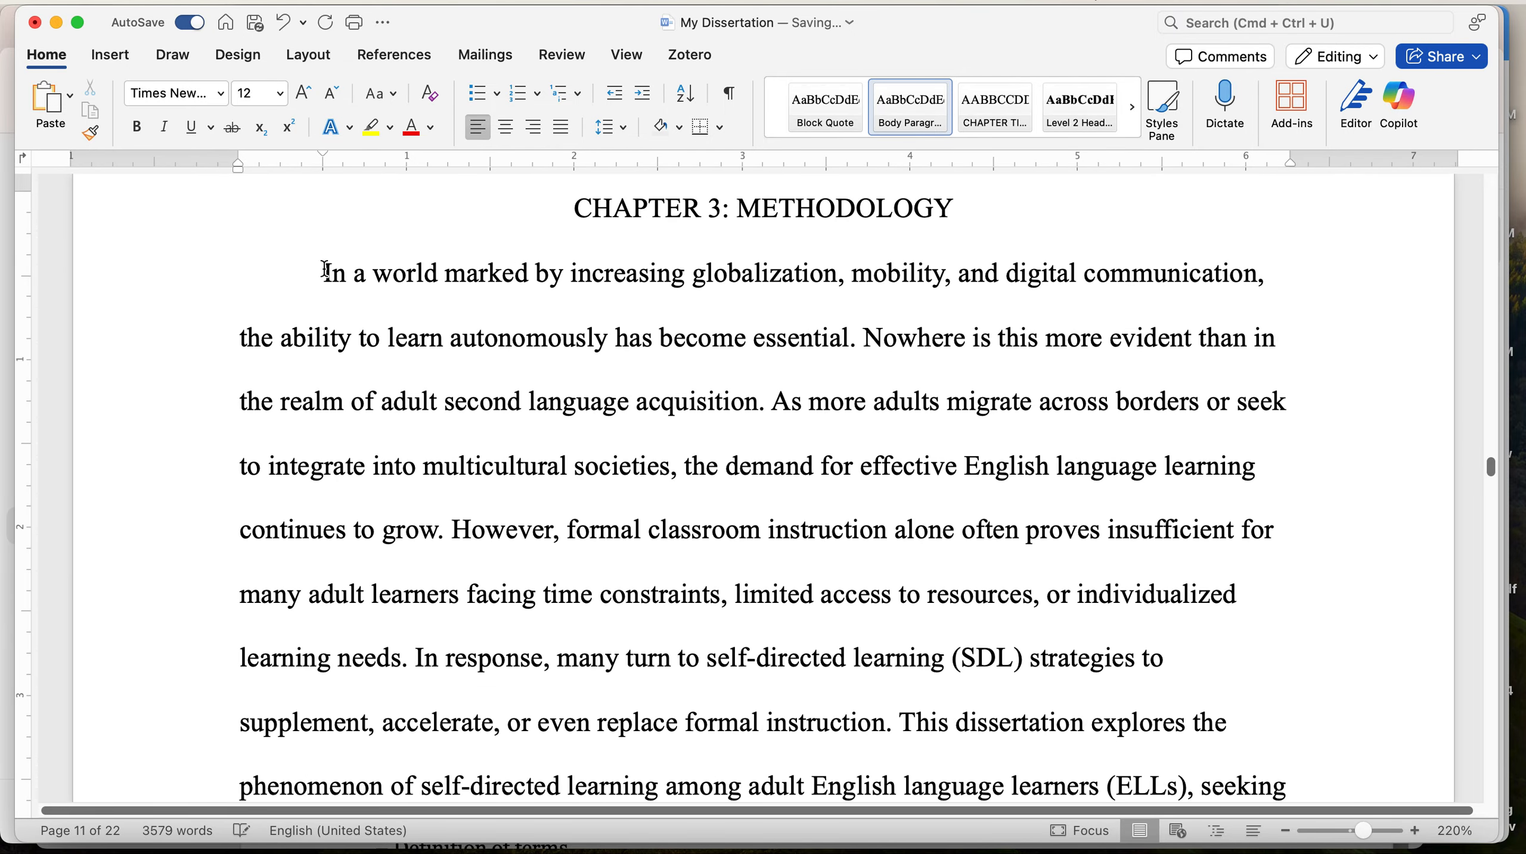
{"action": "scroll", "coordinate": [764, 481], "scroll_direction": "down", "scroll_amount": 2}
{"action": "scroll", "coordinate": [764, 482], "scroll_direction": "up", "scroll_amount": 3}
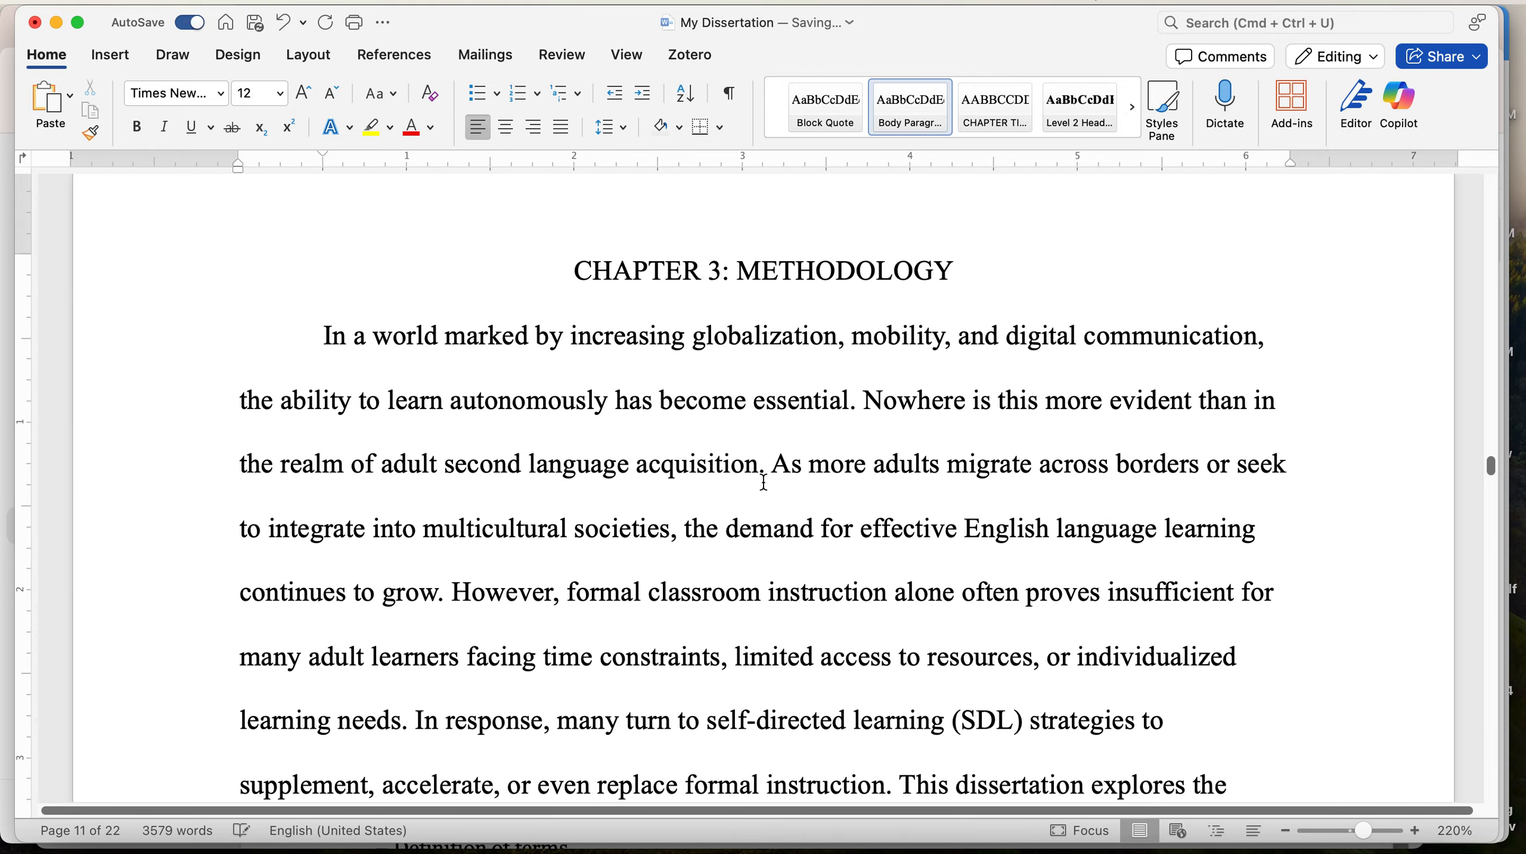
{"action": "left_click", "coordinate": [331, 334]}
{"action": "left_click", "coordinate": [327, 334]}
{"action": "type", "text": "Write your text"}
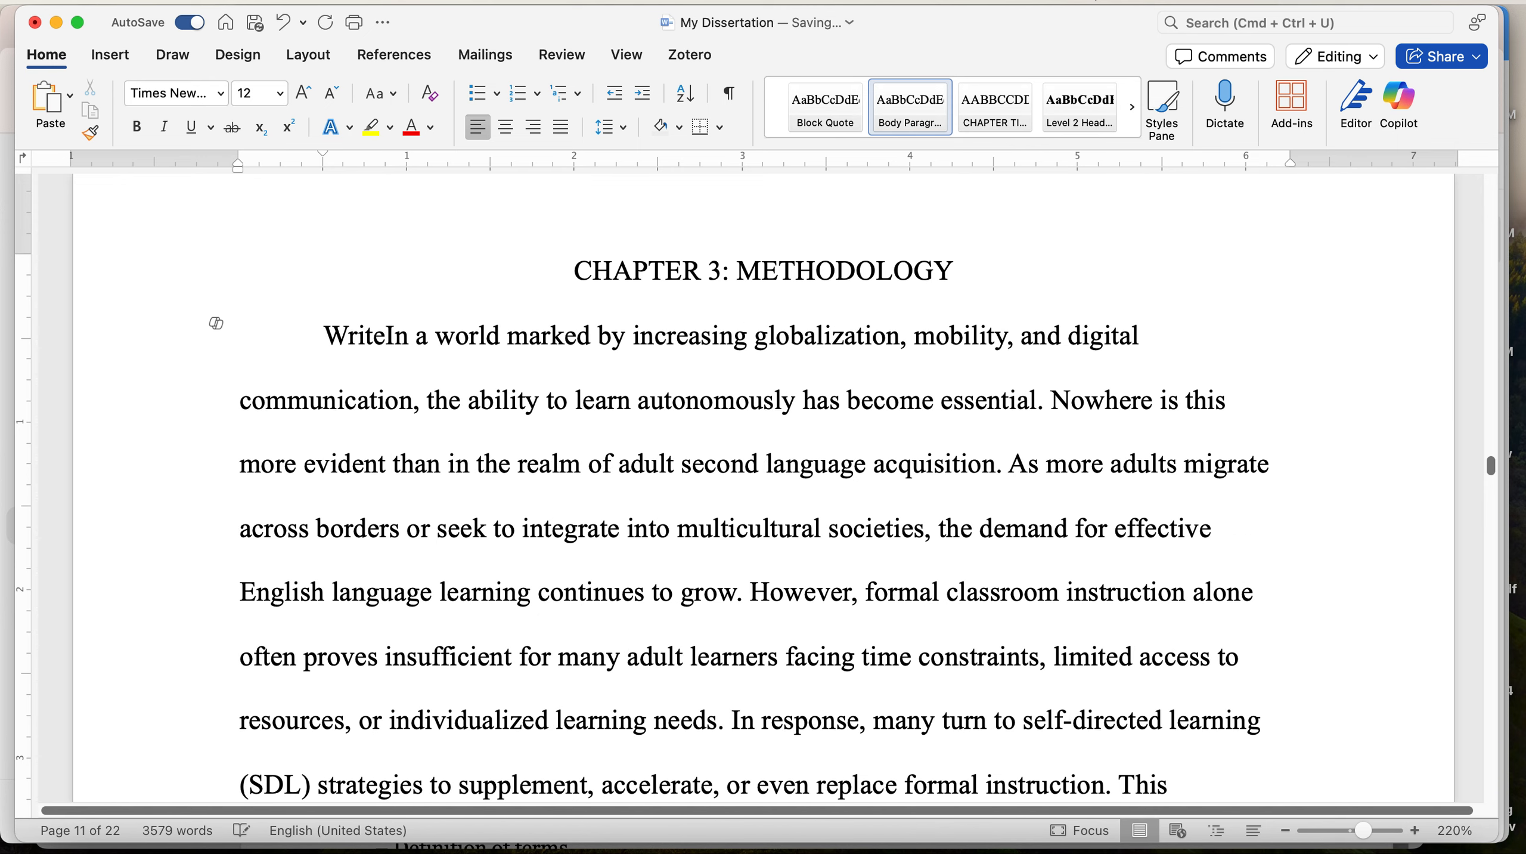
{"action": "type", "text": " in this document."}
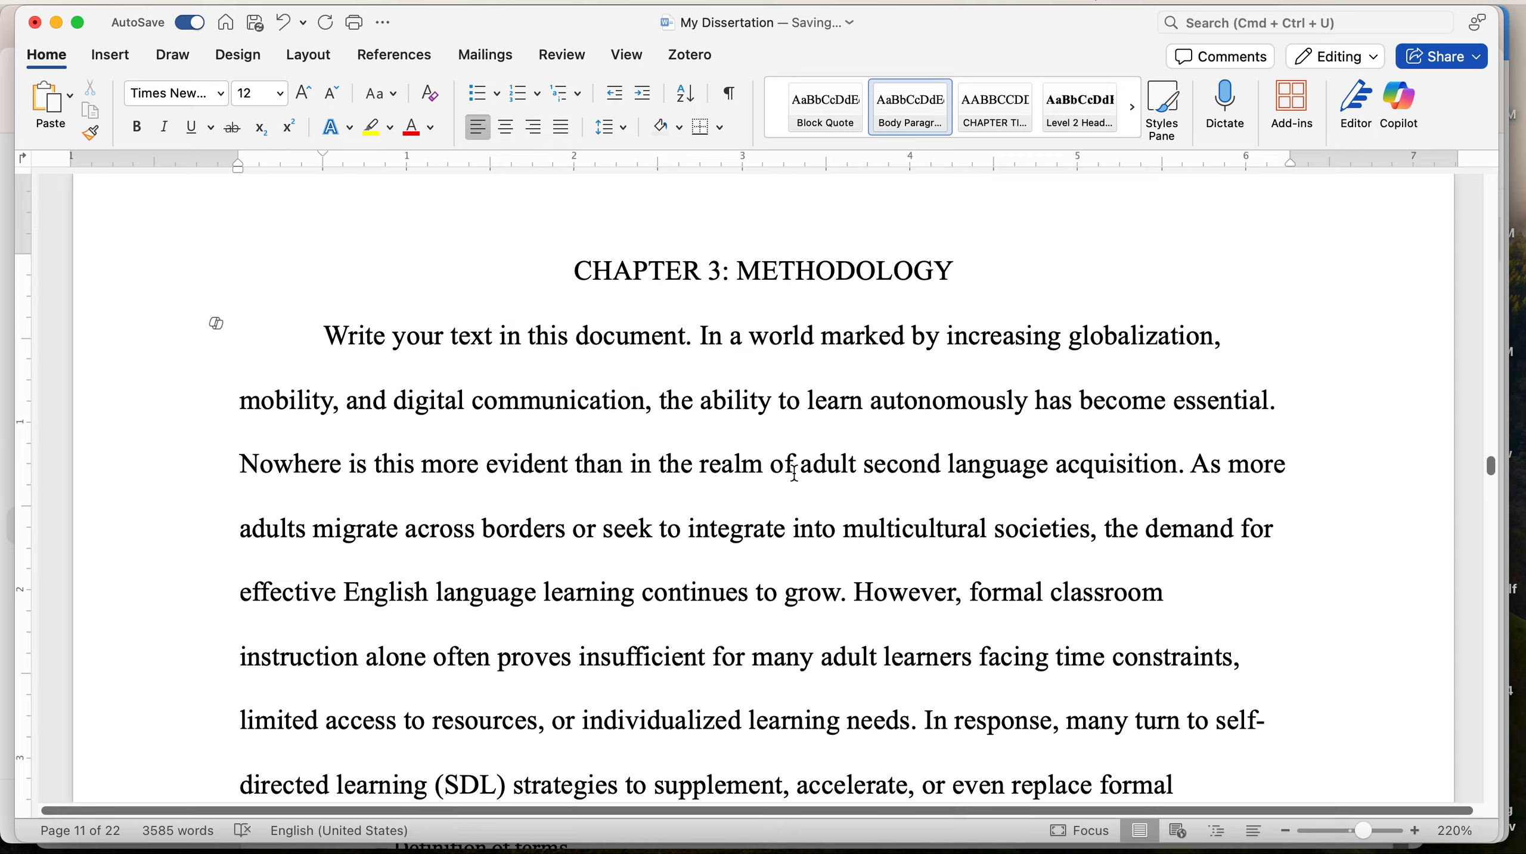
Examine how Chapter 3 ends after its last word "circumstances." and where Chapter 4 starts
{"action": "scroll", "coordinate": [794, 472], "scroll_direction": "up", "scroll_amount": 3}
{"action": "scroll", "coordinate": [794, 472], "scroll_direction": "down", "scroll_amount": 8}
{"action": "scroll", "coordinate": [795, 472], "scroll_direction": "down", "scroll_amount": 20}
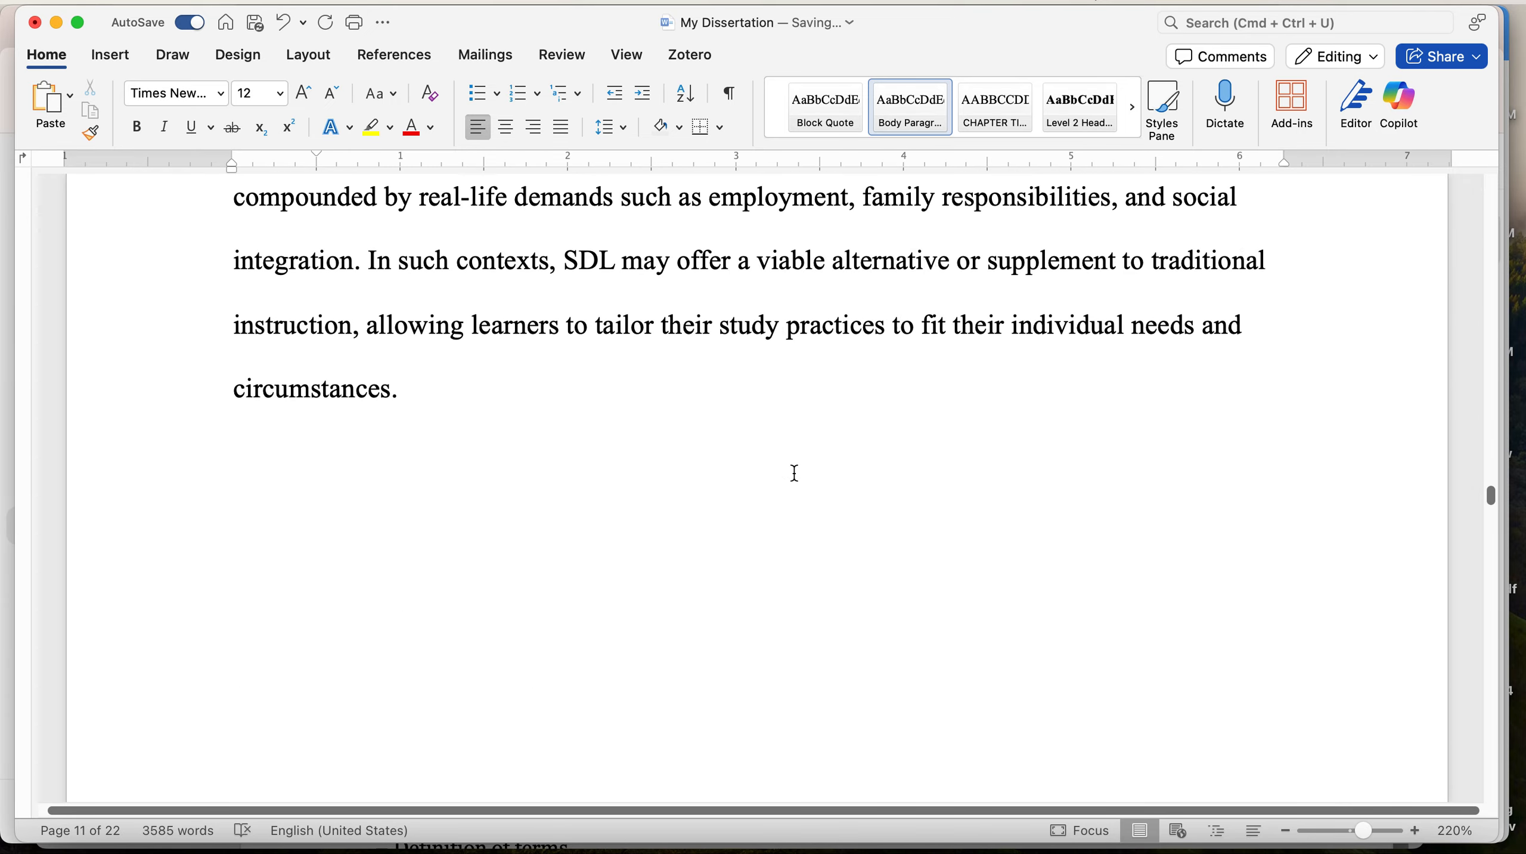
{"action": "scroll", "coordinate": [794, 471], "scroll_direction": "down", "scroll_amount": 5}
{"action": "scroll", "coordinate": [780, 467], "scroll_direction": "up", "scroll_amount": 8}
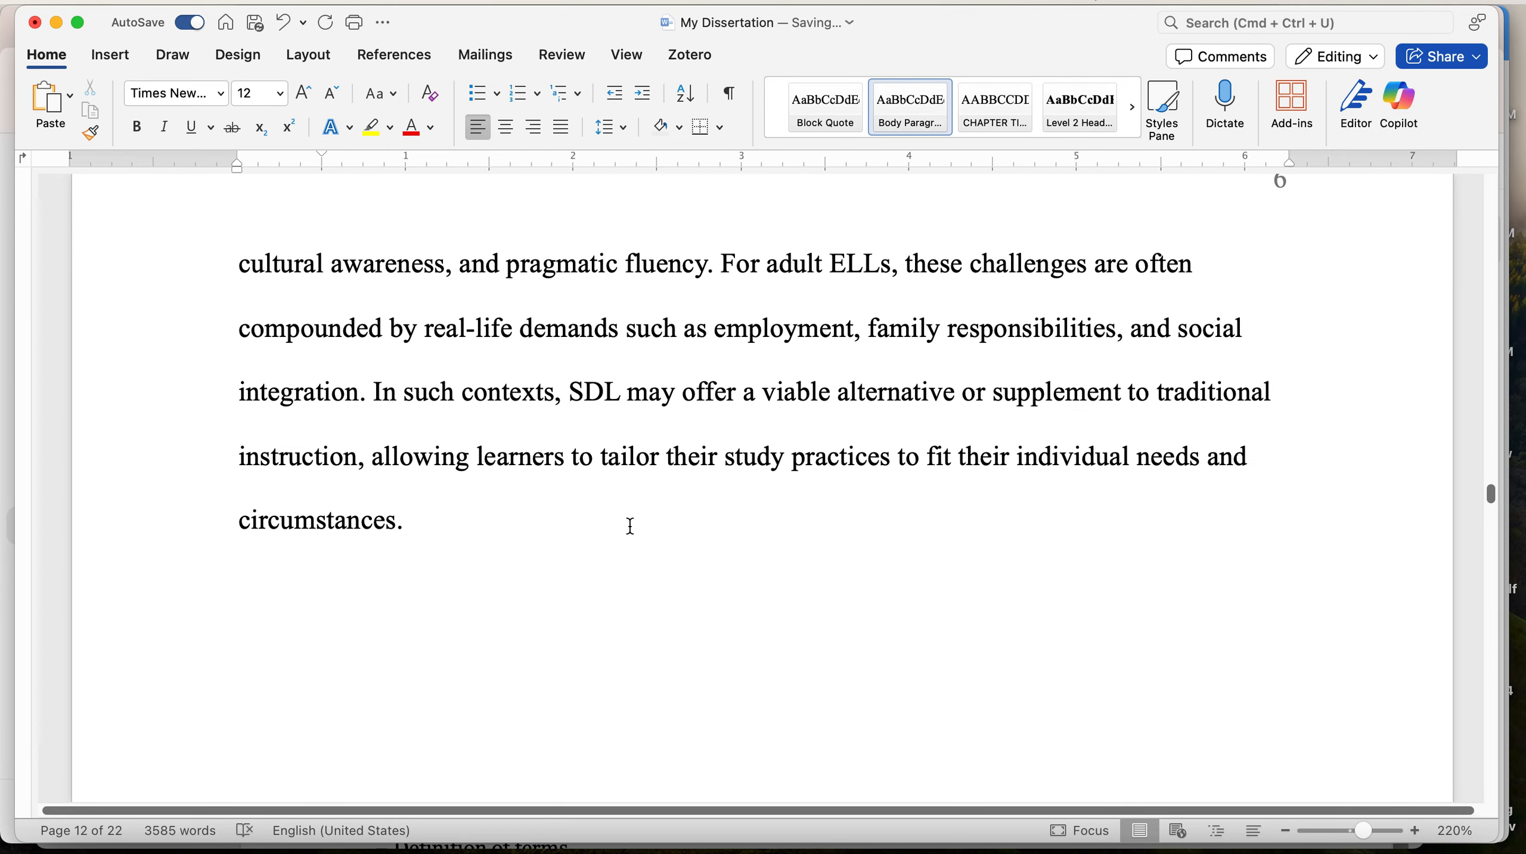
{"action": "left_click_drag", "start_coordinate": [630, 526], "coordinate": [225, 515]}
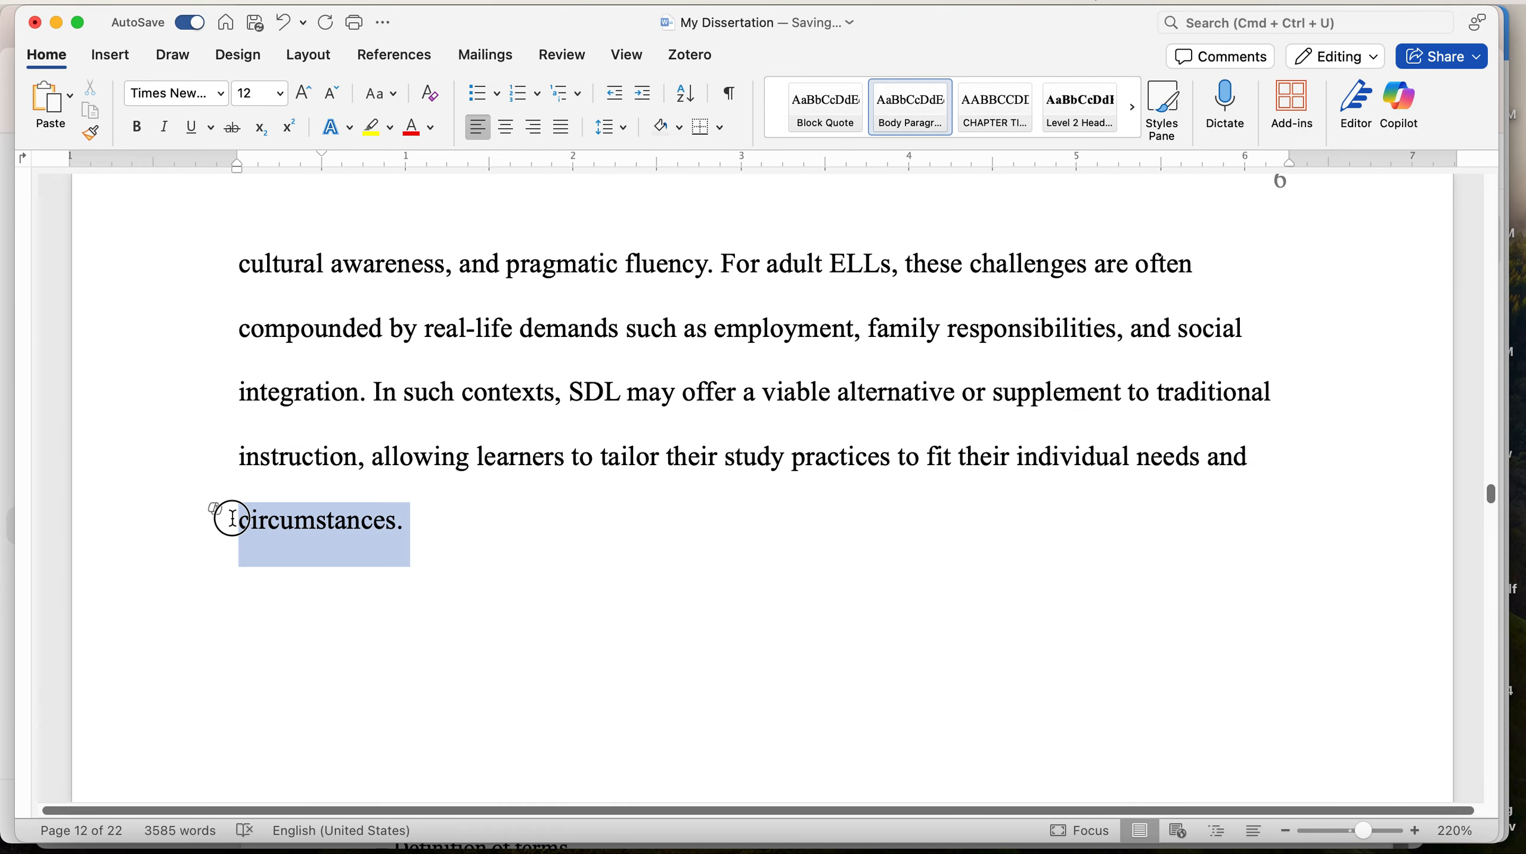
{"action": "left_click", "coordinate": [390, 517]}
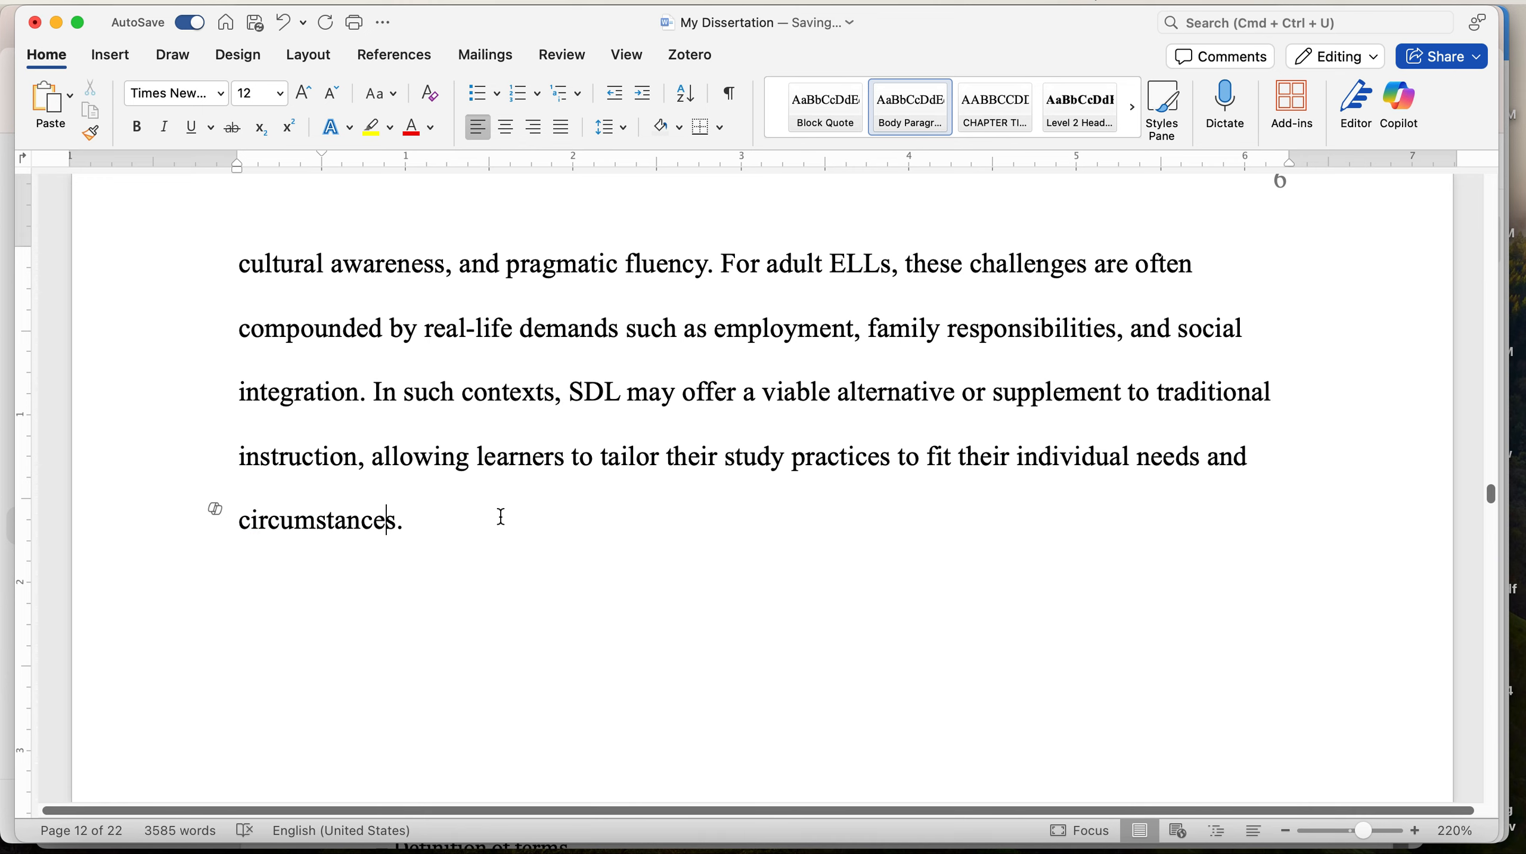
{"action": "scroll", "coordinate": [501, 517], "scroll_direction": "down", "scroll_amount": 15}
{"action": "scroll", "coordinate": [711, 600], "scroll_direction": "down", "scroll_amount": 10}
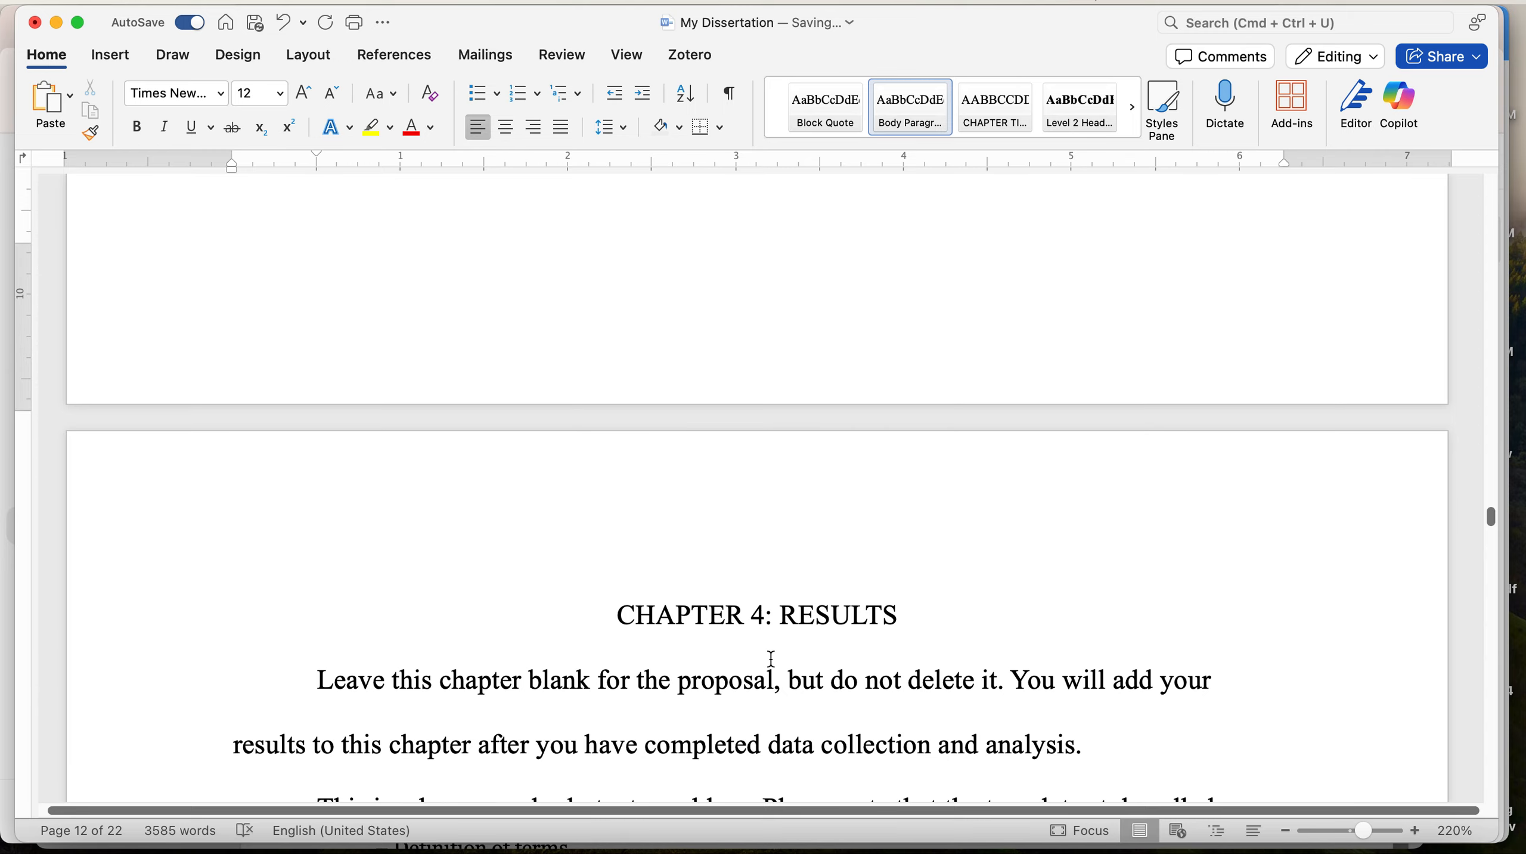
Examine the Chapter 4 heading and the instruction below it about leaving the chapter blank
{"action": "scroll", "coordinate": [771, 658], "scroll_direction": "down", "scroll_amount": 8}
{"action": "scroll", "coordinate": [771, 657], "scroll_direction": "down", "scroll_amount": 2}
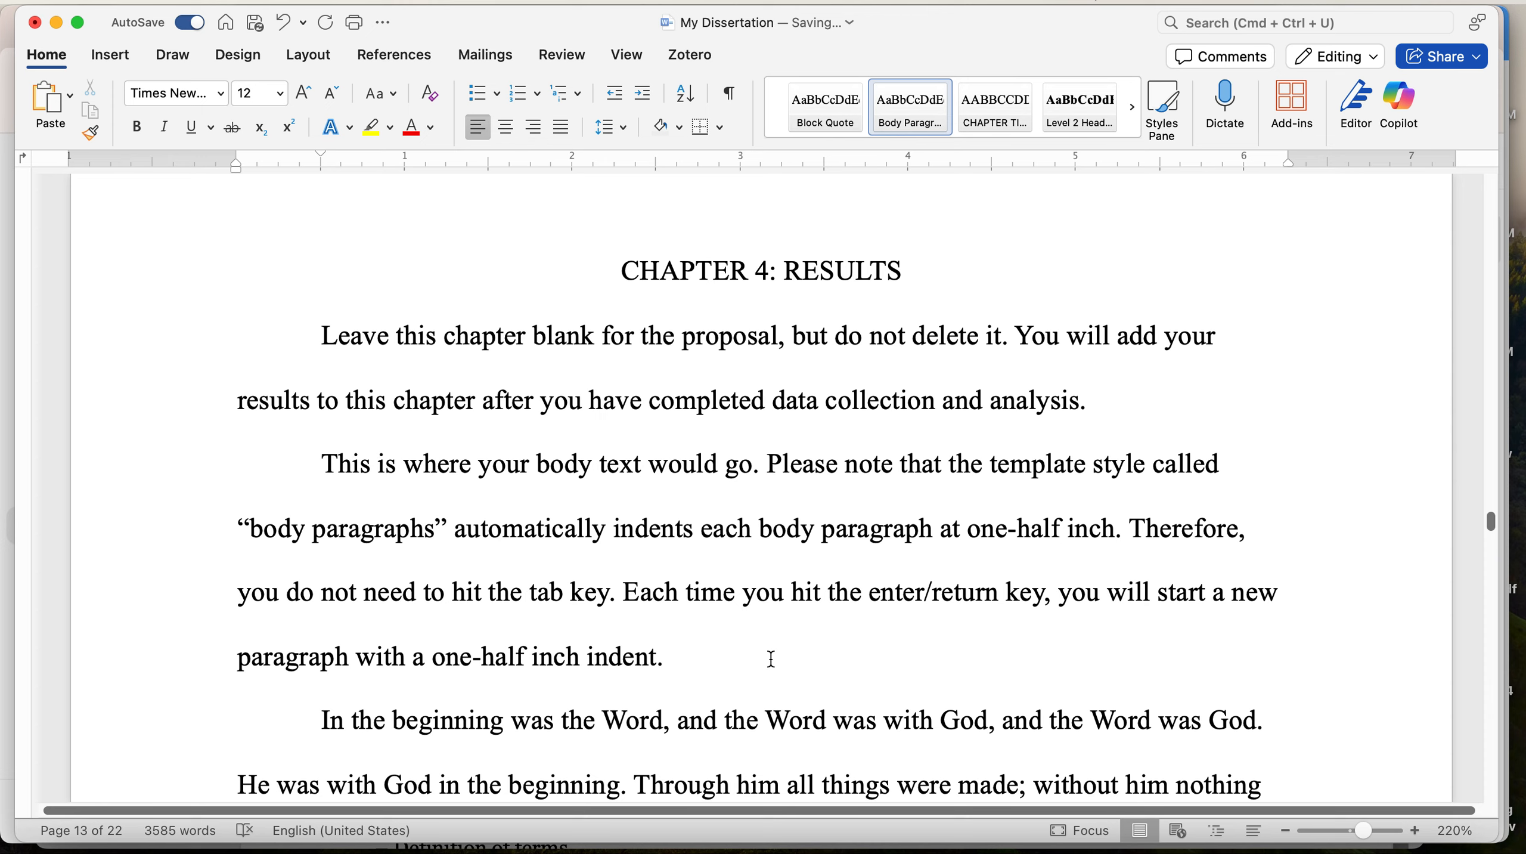
{"action": "left_click", "coordinate": [618, 272]}
{"action": "left_click_drag", "start_coordinate": [618, 272], "coordinate": [829, 271]}
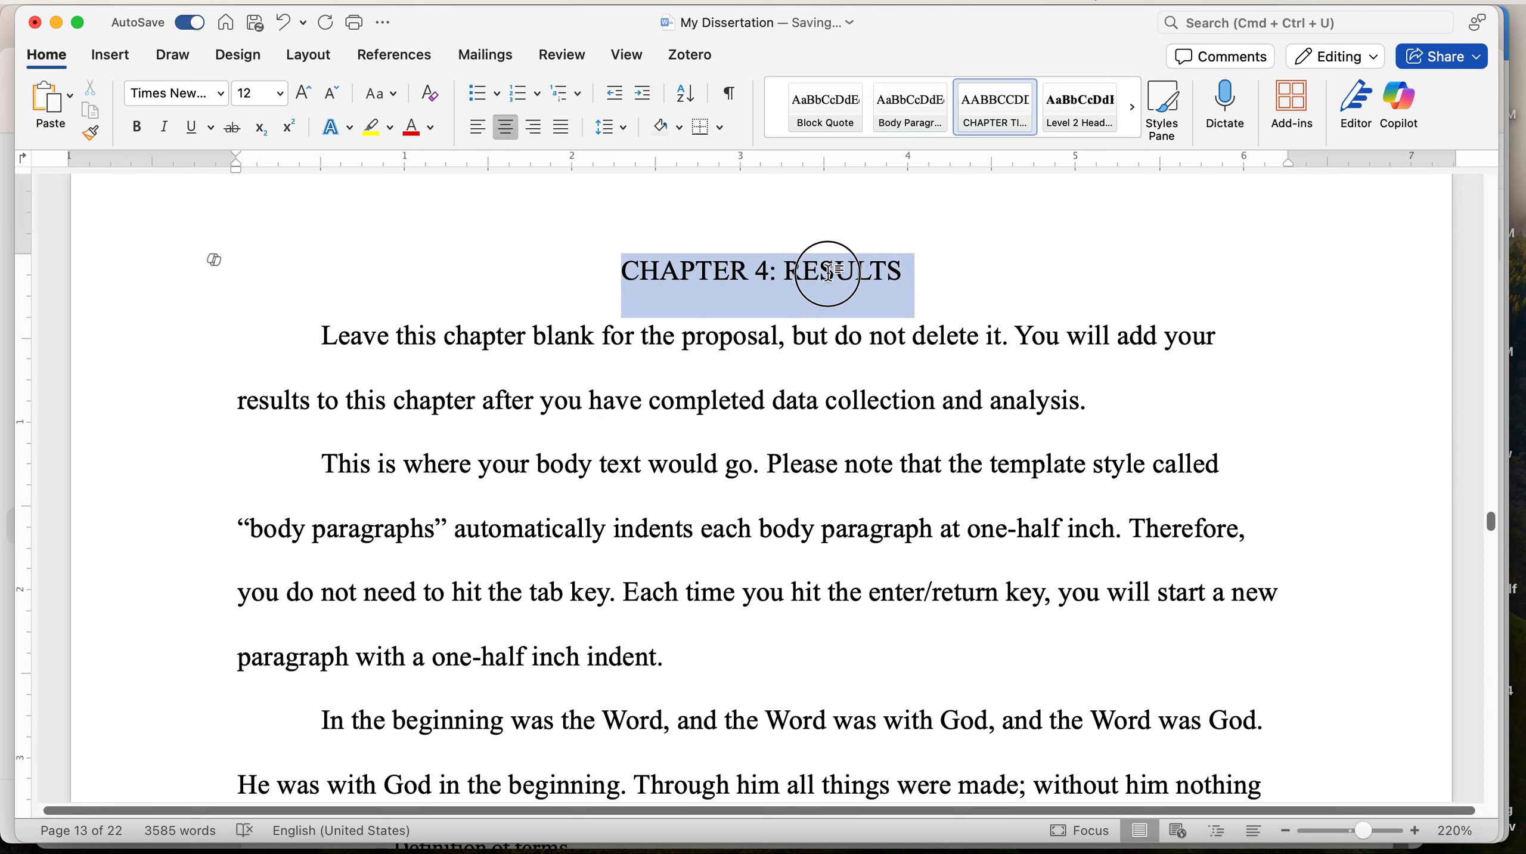
{"action": "left_click", "coordinate": [732, 346]}
{"action": "left_click_drag", "start_coordinate": [611, 274], "coordinate": [986, 340]}
Cut the Chapter 4 sample text from after "do not delete it." up to the final word "indent."
{"action": "left_click", "coordinate": [1018, 347]}
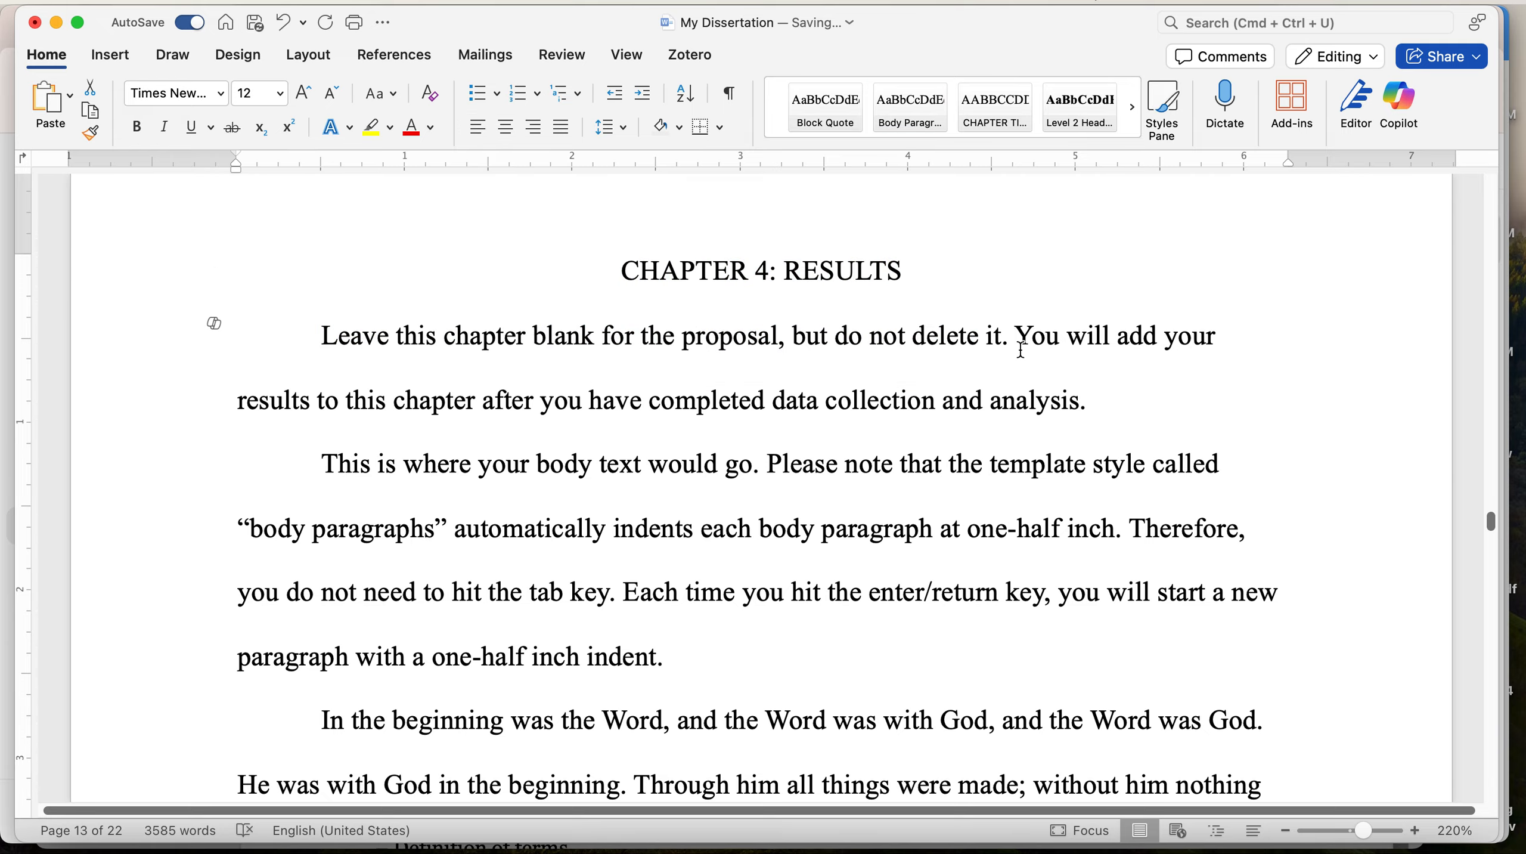
{"action": "scroll", "coordinate": [906, 534], "scroll_direction": "down", "scroll_amount": 1}
{"action": "scroll", "coordinate": [906, 534], "scroll_direction": "down", "scroll_amount": 20}
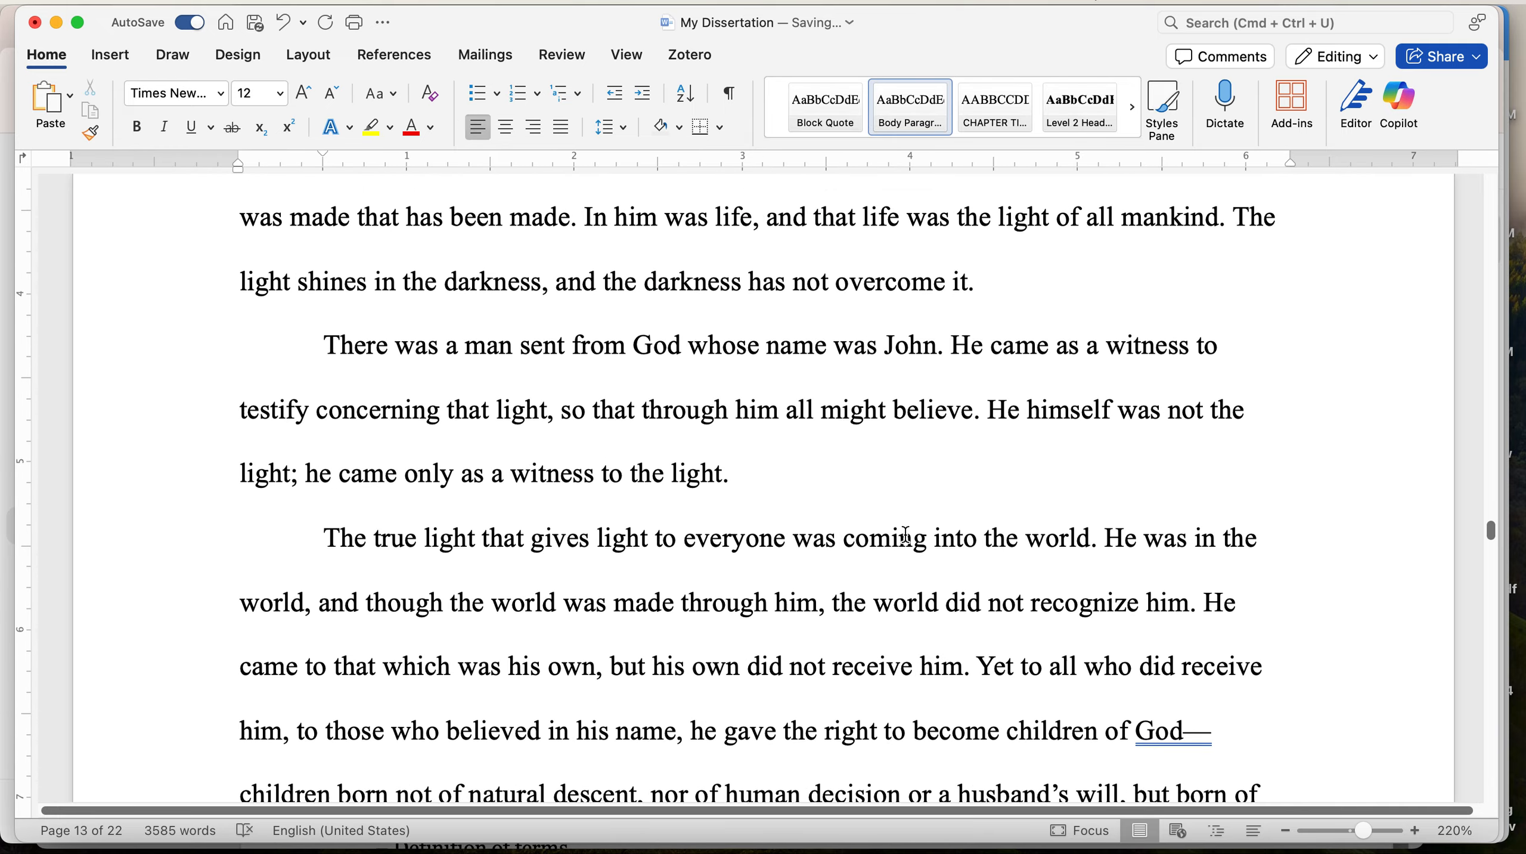
{"action": "scroll", "coordinate": [905, 536], "scroll_direction": "down", "scroll_amount": 20}
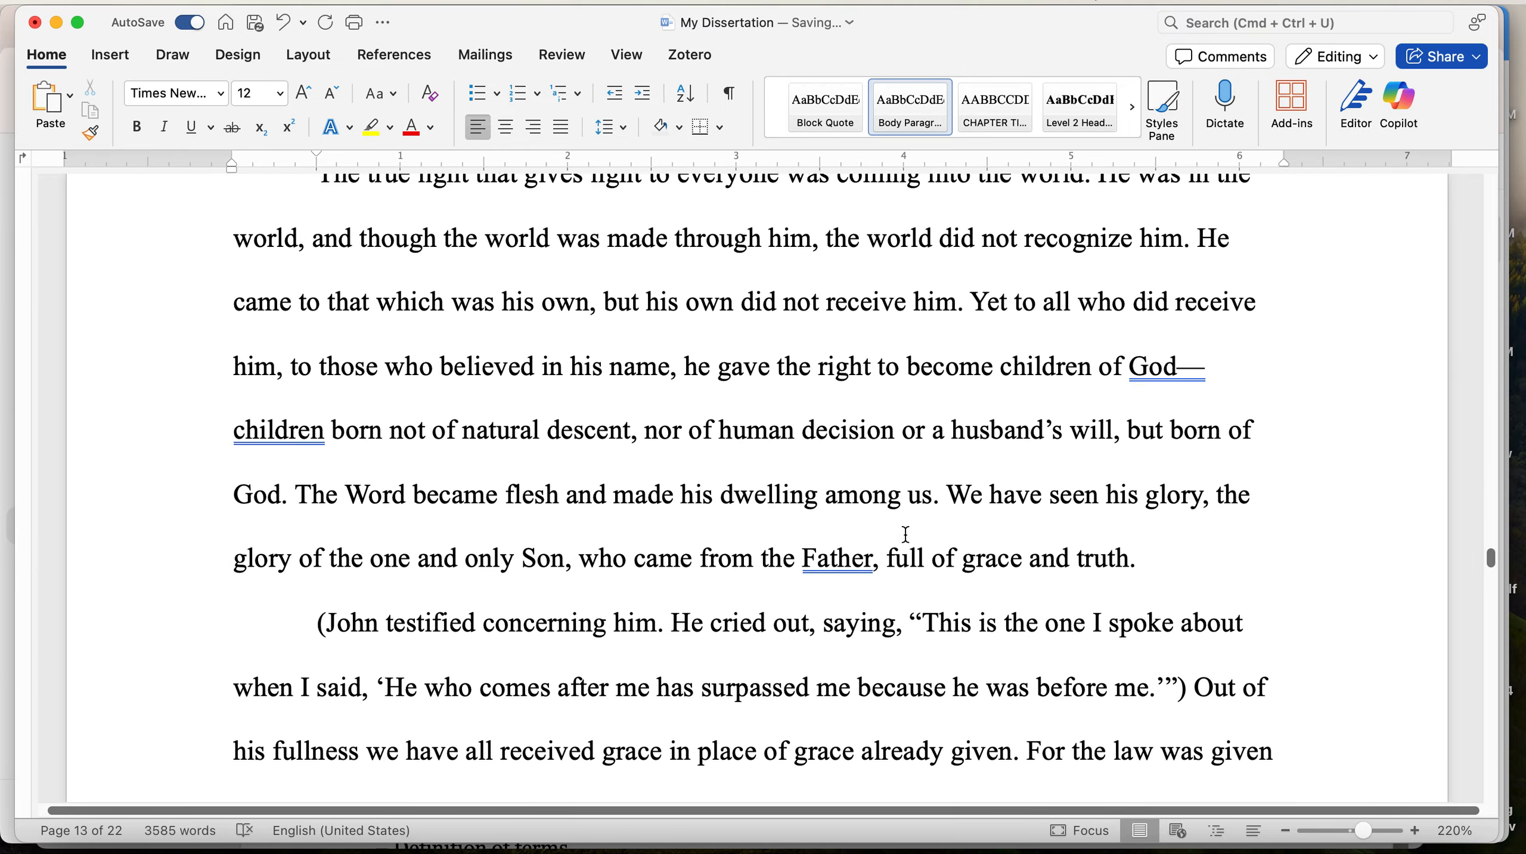
{"action": "scroll", "coordinate": [906, 534], "scroll_direction": "down", "scroll_amount": 15}
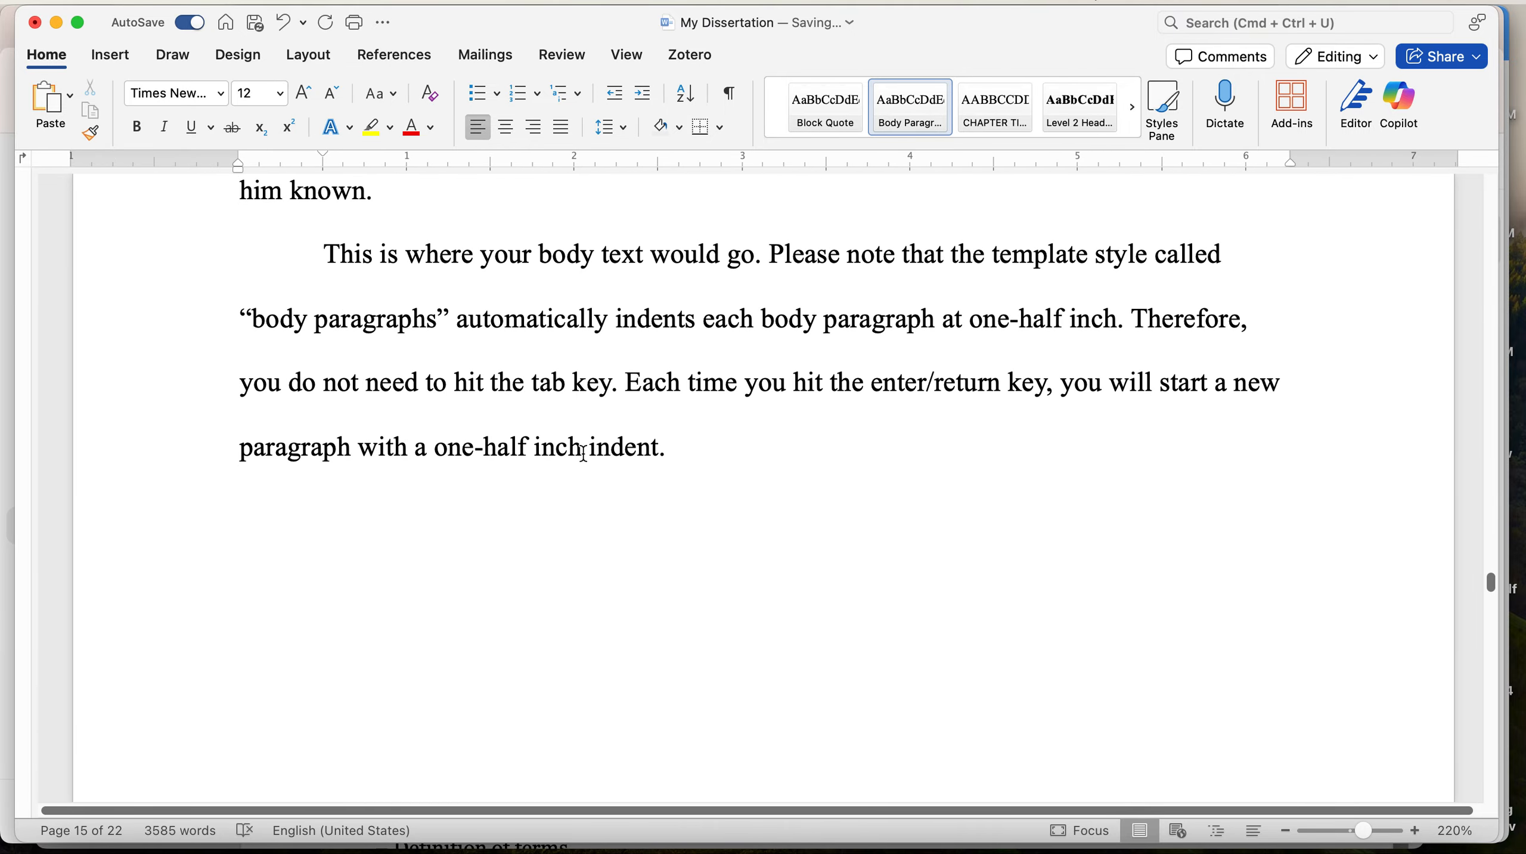
{"action": "left_click_drag", "start_coordinate": [581, 449], "coordinate": [1018, 296]}
{"action": "key", "text": "super+x"}
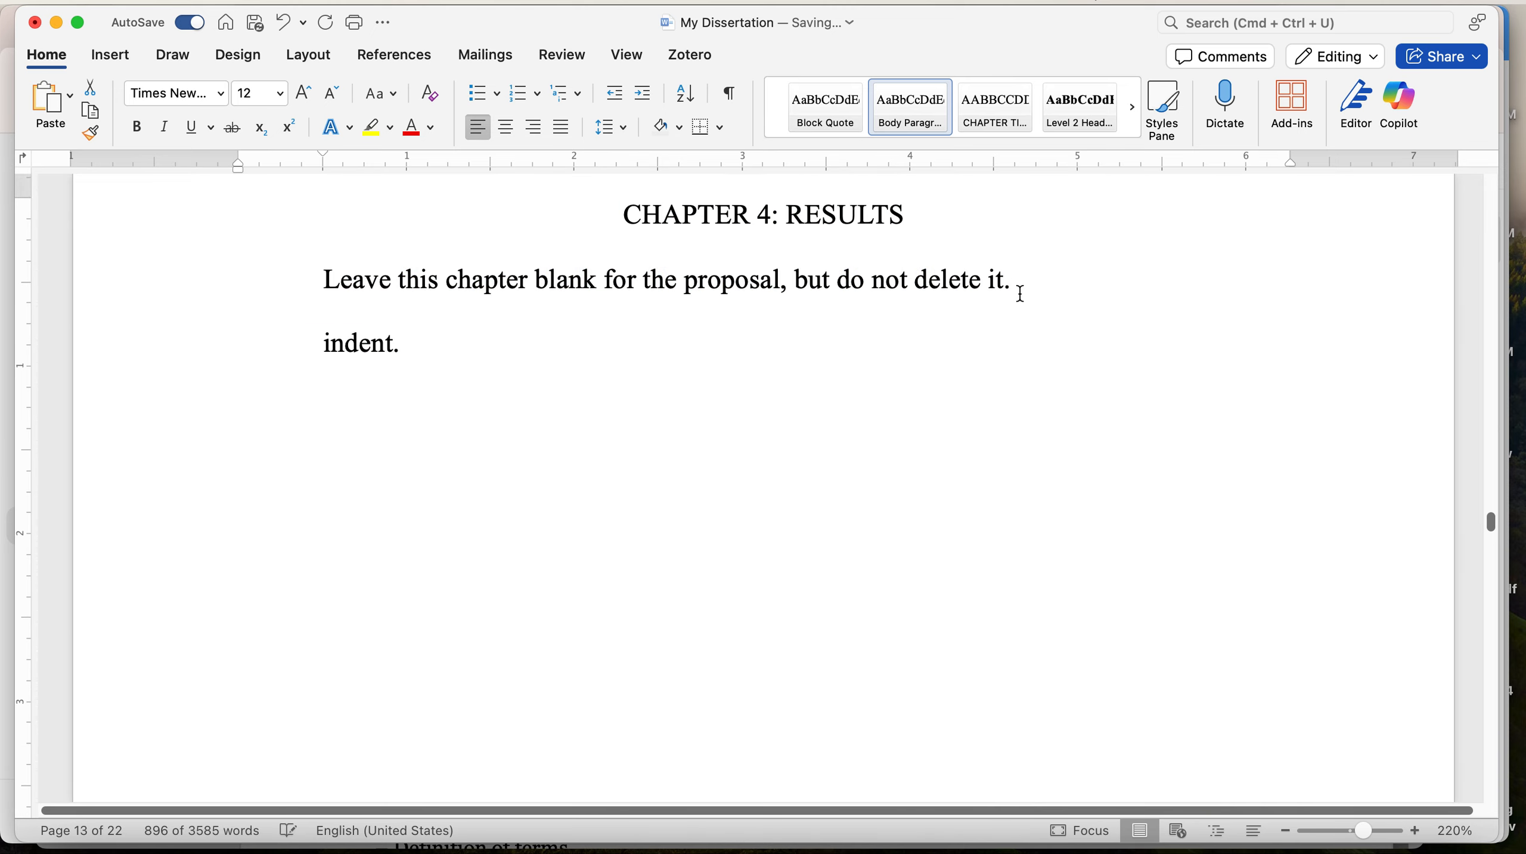
Delete the leftover word "indent." and its empty paragraph below the Chapter 4 instruction
{"action": "left_click", "coordinate": [397, 348]}
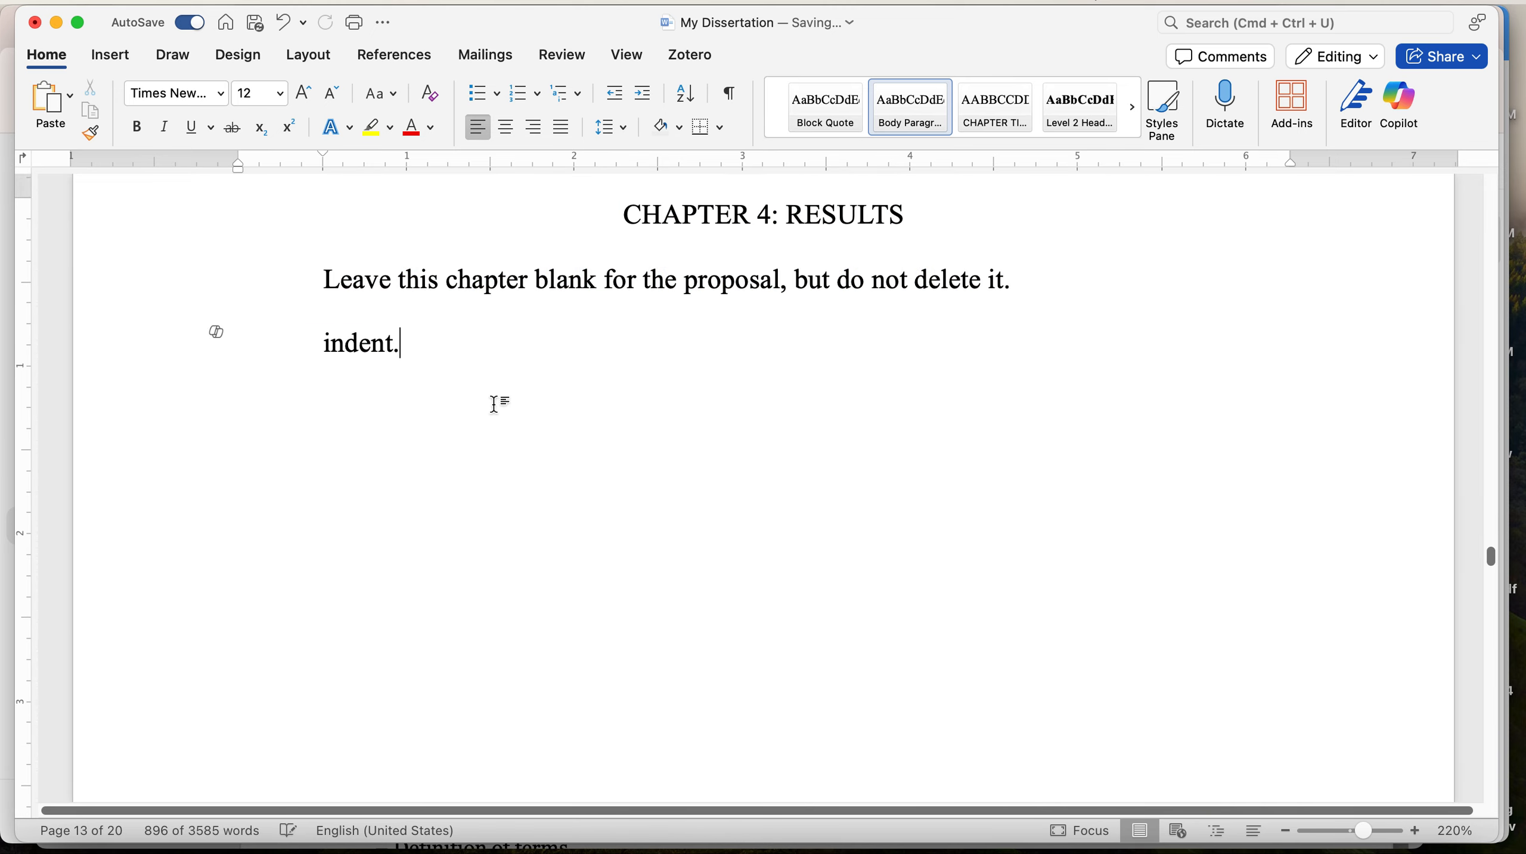
{"action": "key", "text": "BackSpace"}
{"action": "key", "text": "BackSpace"}
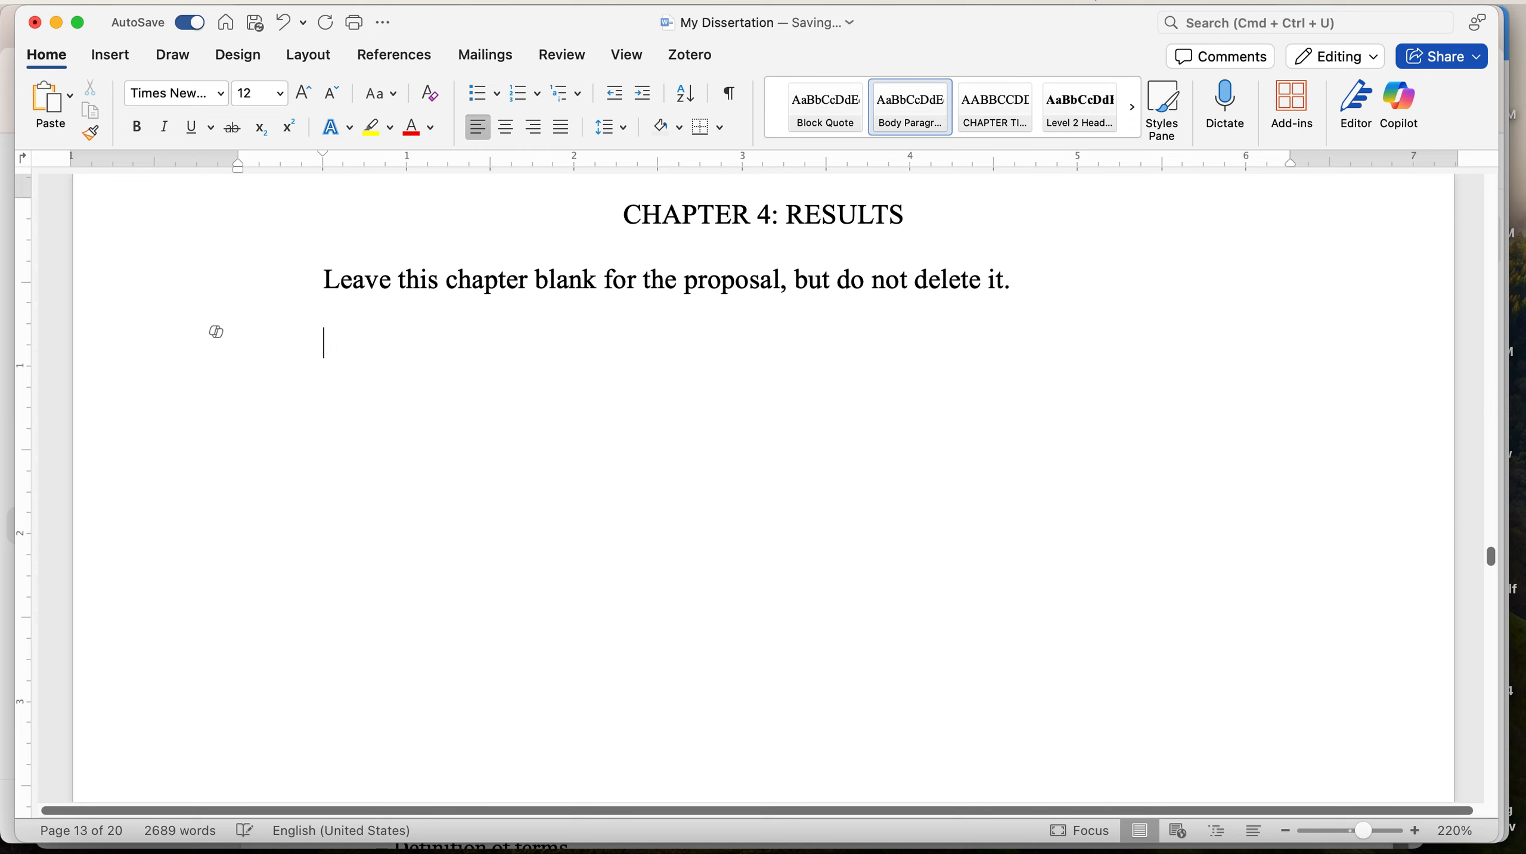
{"action": "key", "text": "BackSpace"}
{"action": "scroll", "coordinate": [583, 350], "scroll_direction": "up", "scroll_amount": 5}
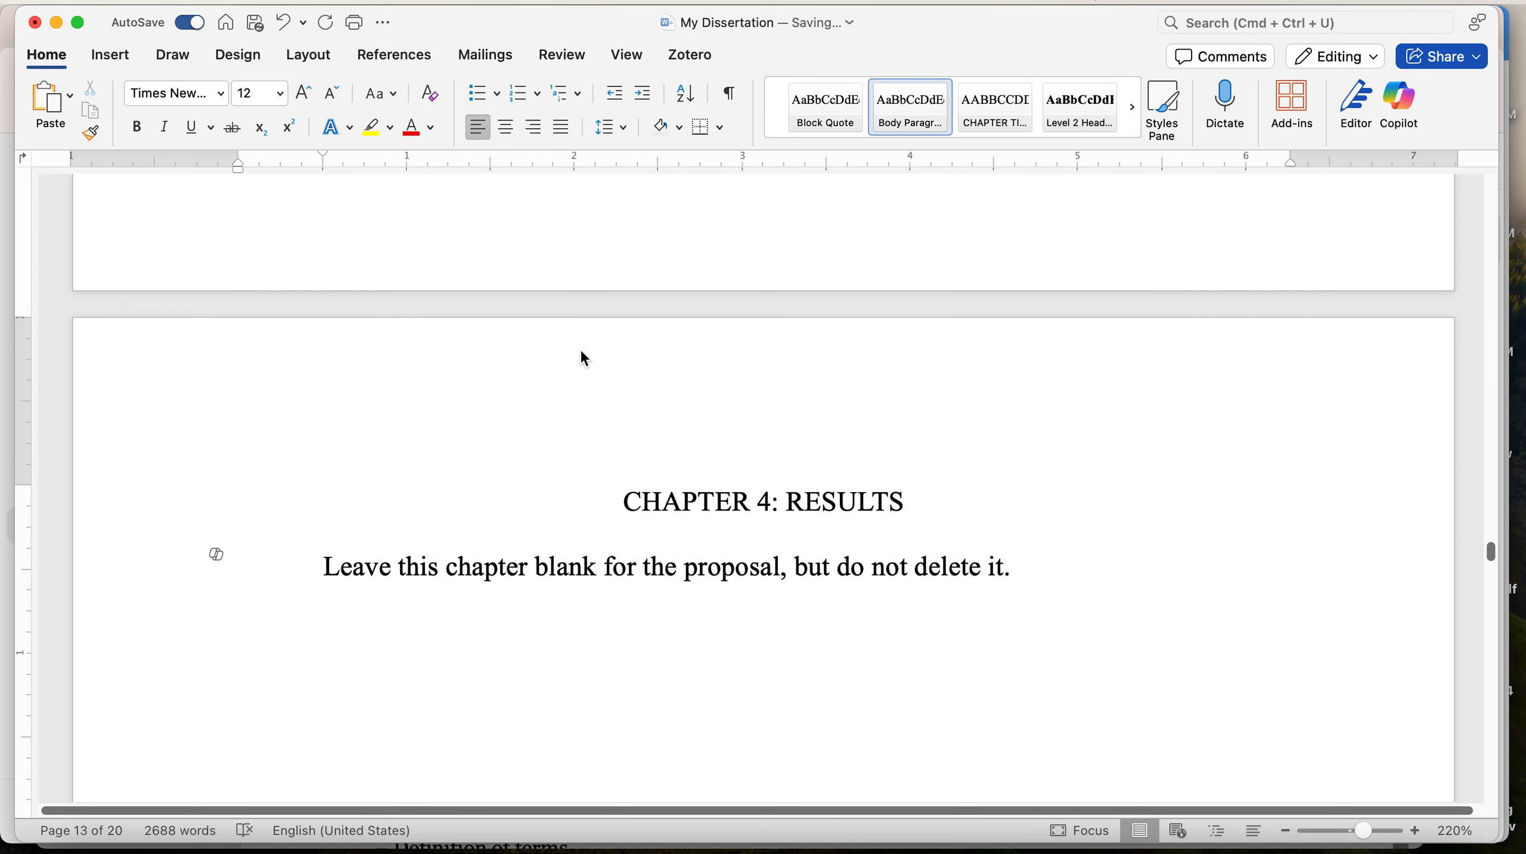
{"action": "scroll", "coordinate": [582, 350], "scroll_direction": "down", "scroll_amount": 3}
{"action": "scroll", "coordinate": [581, 350], "scroll_direction": "down", "scroll_amount": 3}
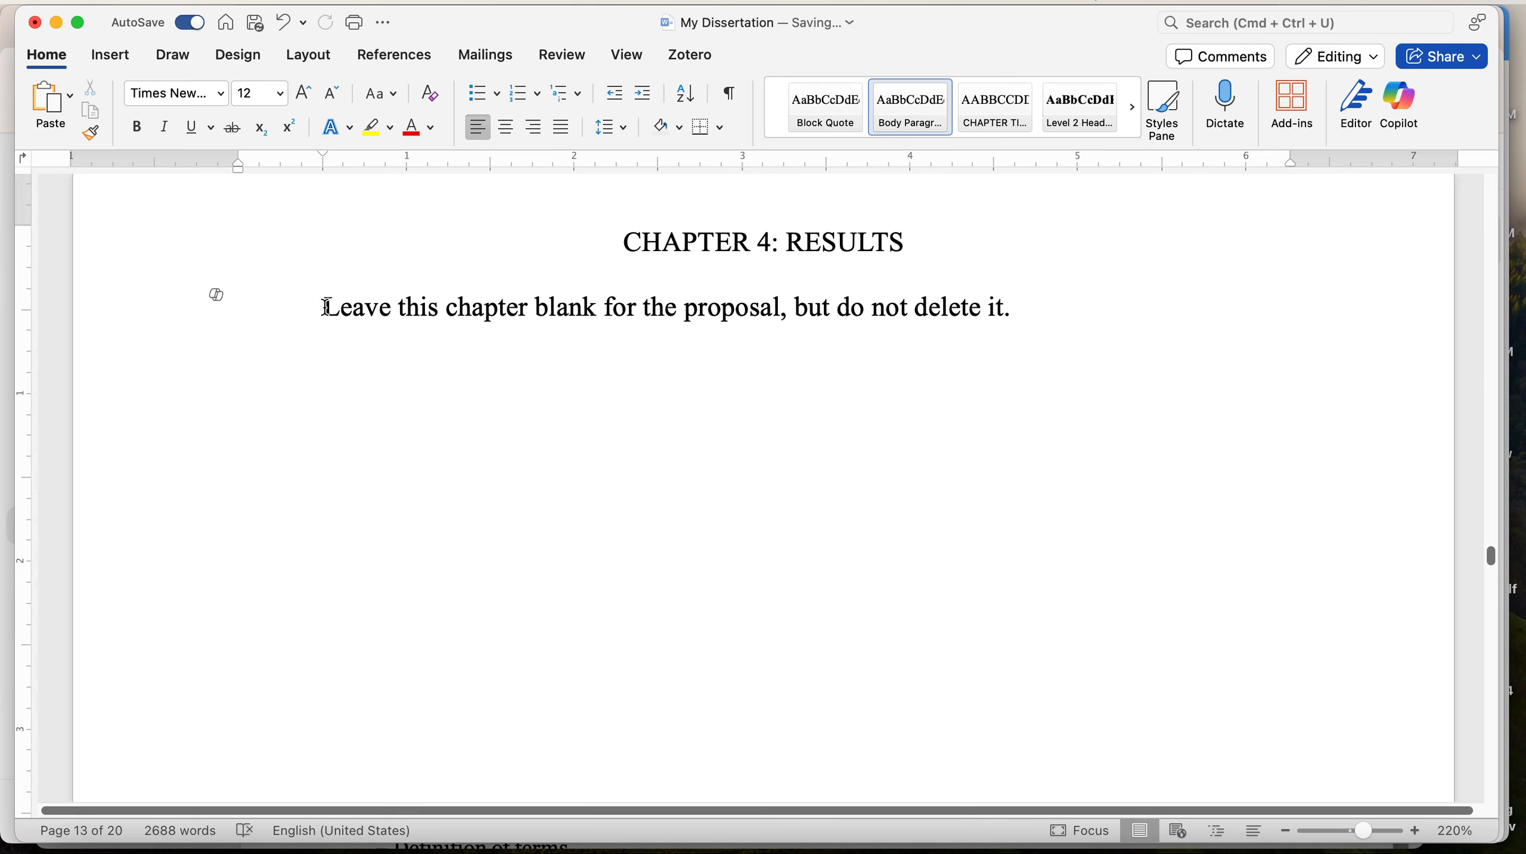
Delete the Chapter 5 sample text from "There was a man sent from God" through "who came" on the following page
{"action": "scroll", "coordinate": [646, 382], "scroll_direction": "down", "scroll_amount": 15}
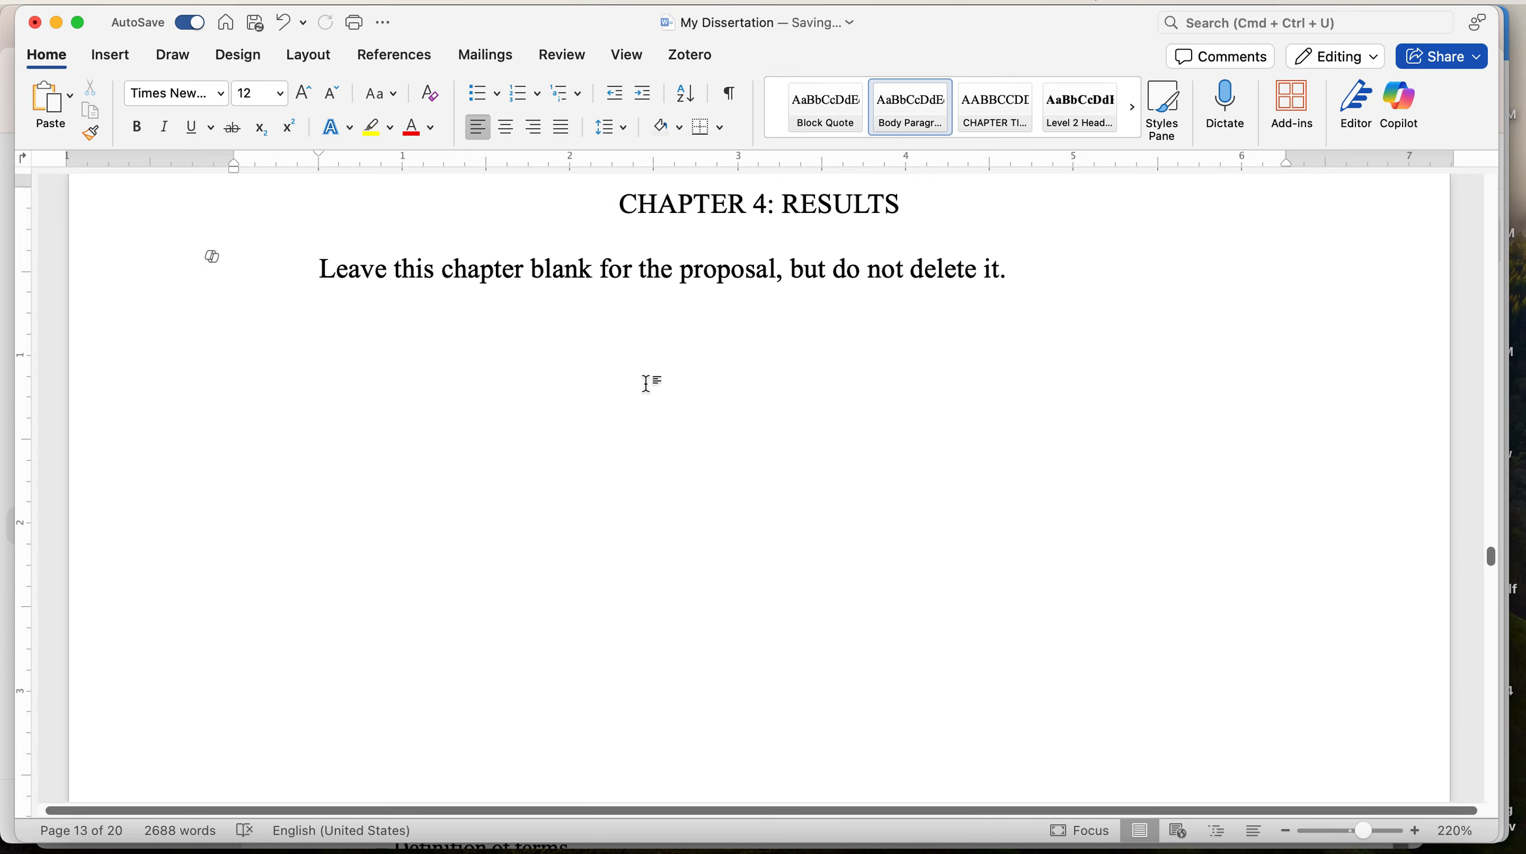
{"action": "scroll", "coordinate": [649, 392], "scroll_direction": "down", "scroll_amount": 8}
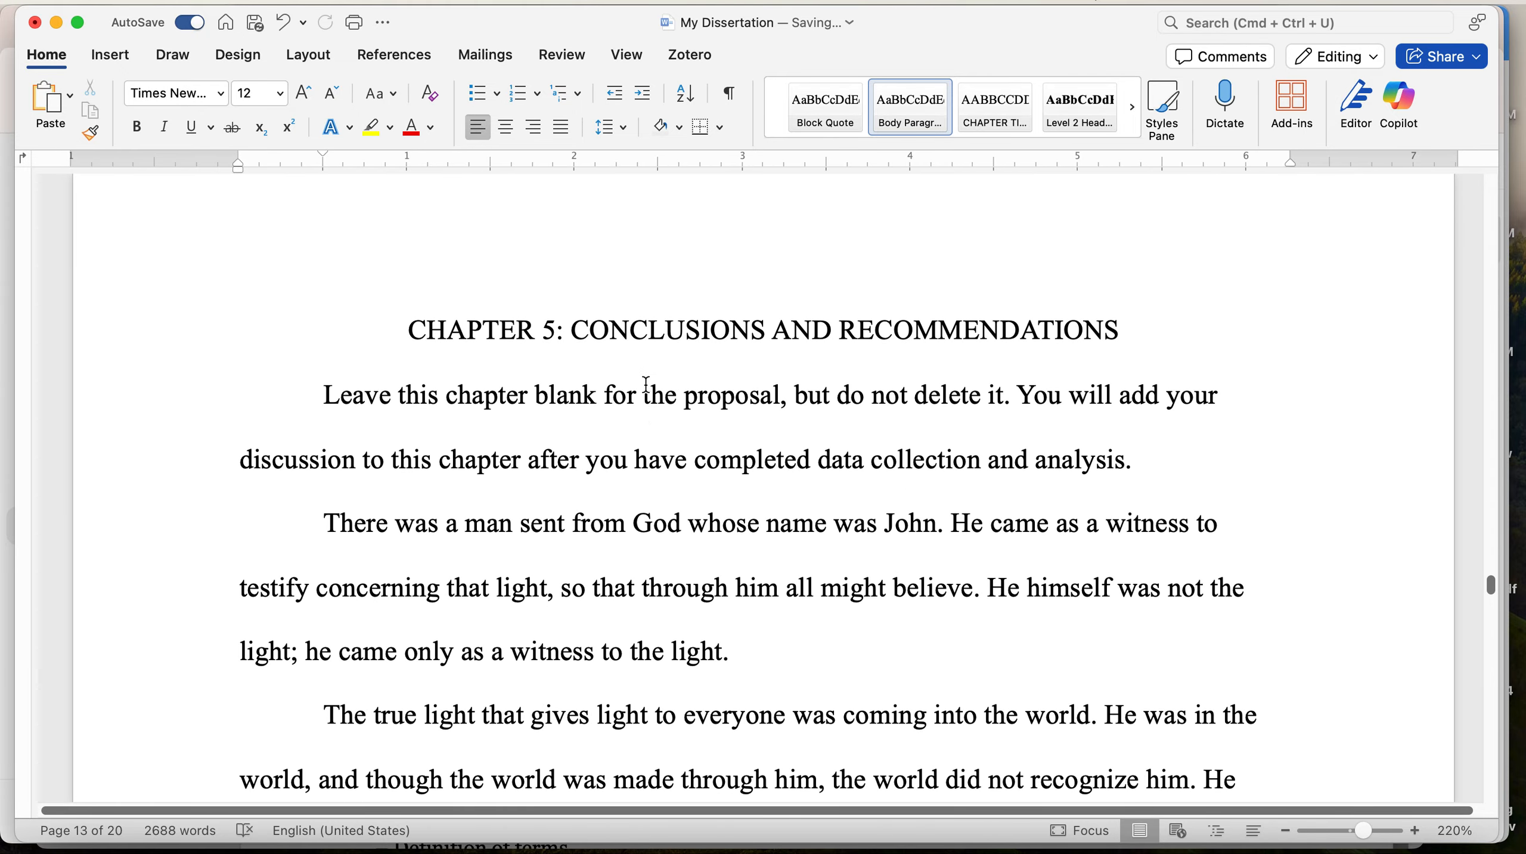
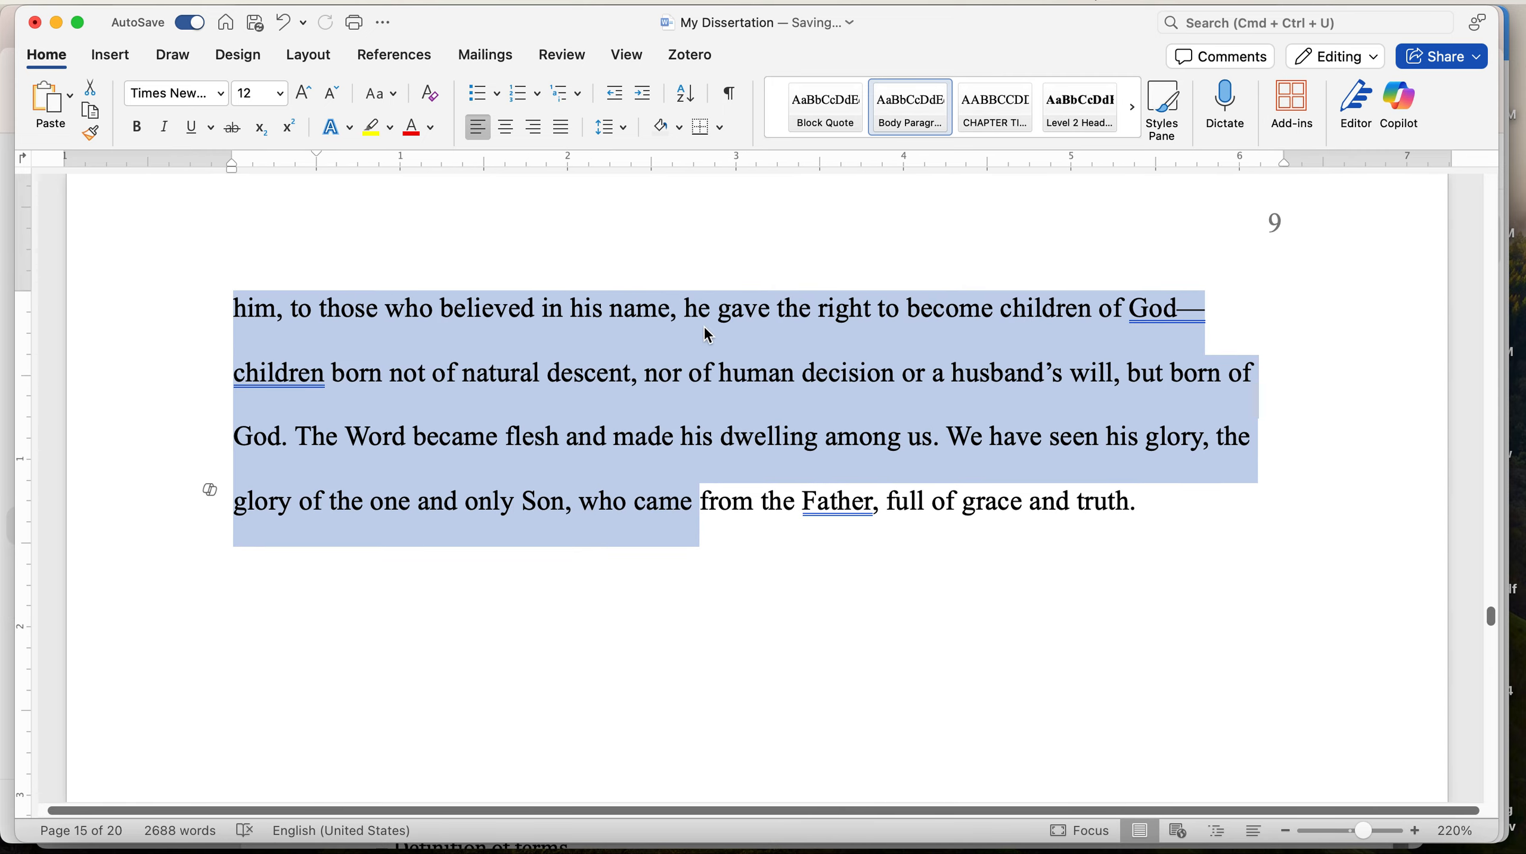
{"action": "key", "text": "BackSpace"}
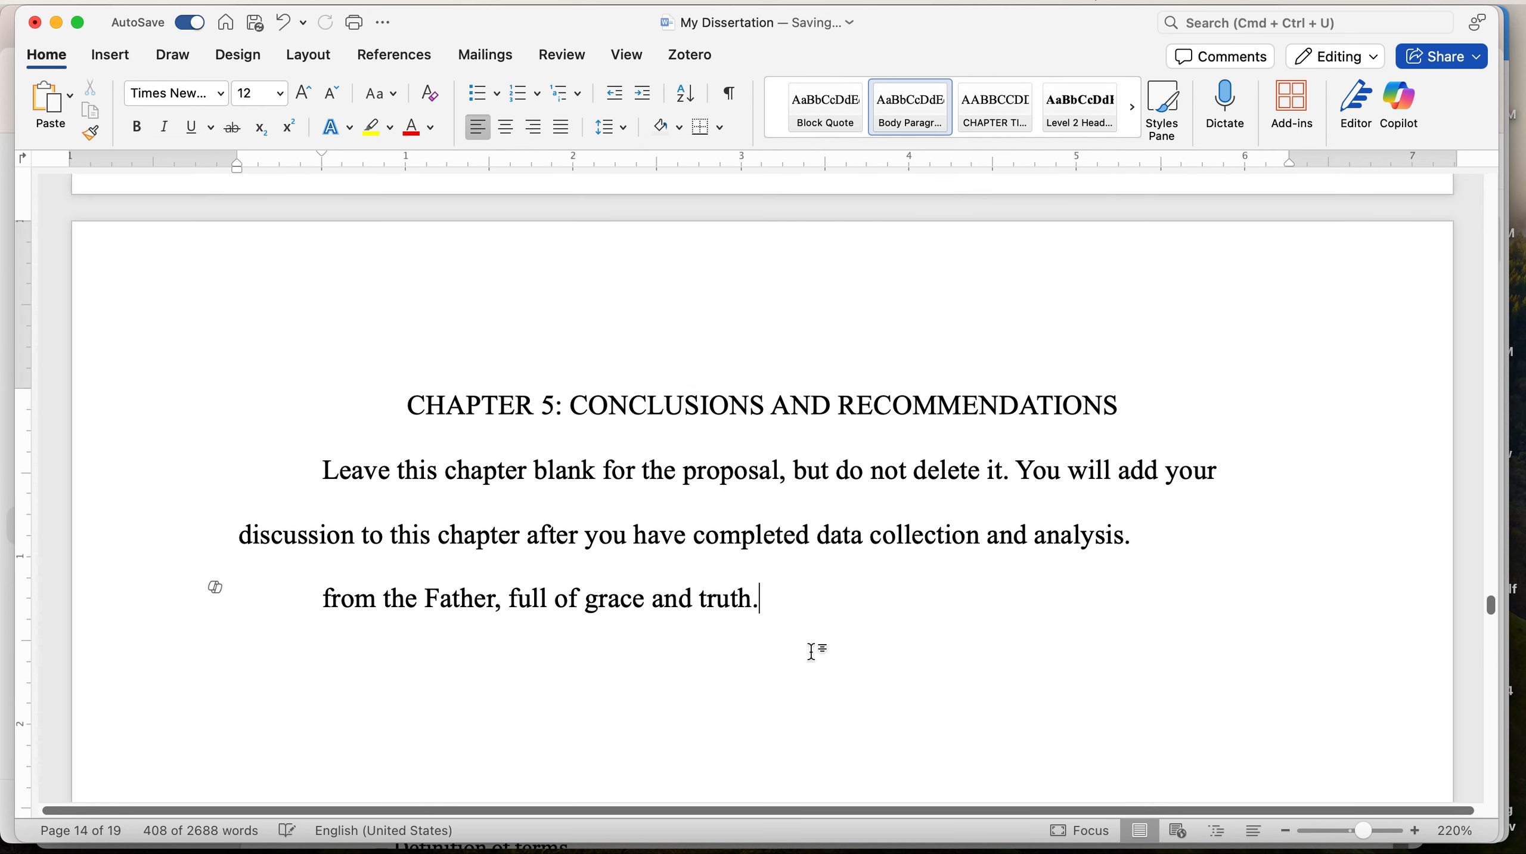
Remove the leftover line "from the Father, full of grace and truth." and its empty paragraph at the end of Chapter 5
{"action": "key", "text": "BackSpace"}
{"action": "key", "text": "BackSpace"}
{"action": "key", "text": "BackSpace"}
{"action": "key", "text": "BackSpace"}
{"action": "key", "text": "BackSpace"}
{"action": "key", "text": "BackSpace"}
{"action": "key", "text": "BackSpace"}
{"action": "key", "text": "BackSpace"}
{"action": "key", "text": "BackSpace"}
{"action": "key", "text": "BackSpace"}
{"action": "key", "text": "BackSpace"}
{"action": "key", "text": "BackSpace"}
{"action": "key", "text": "BackSpace"}
{"action": "key", "text": "BackSpace"}
{"action": "key", "text": "BackSpace"}
{"action": "key", "text": "BackSpace"}
{"action": "key", "text": "BackSpace"}
{"action": "key", "text": "BackSpace"}
{"action": "key", "text": "BackSpace"}
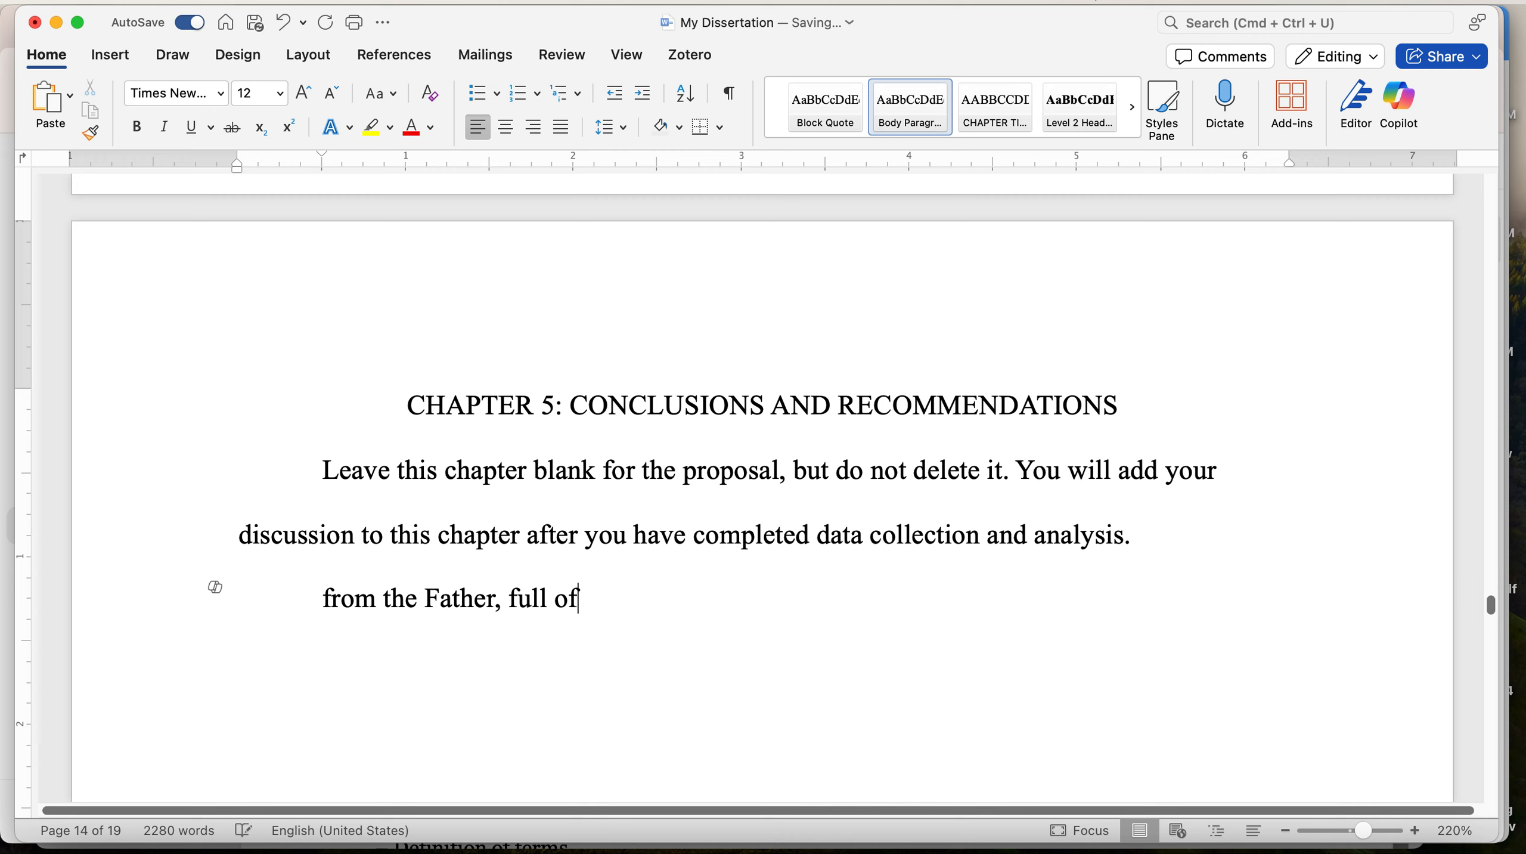
{"action": "key", "text": "BackSpace"}
{"action": "key", "text": "BackSpace"}
{"action": "key", "text": "BackSpace"}
{"action": "key", "text": "BackSpace"}
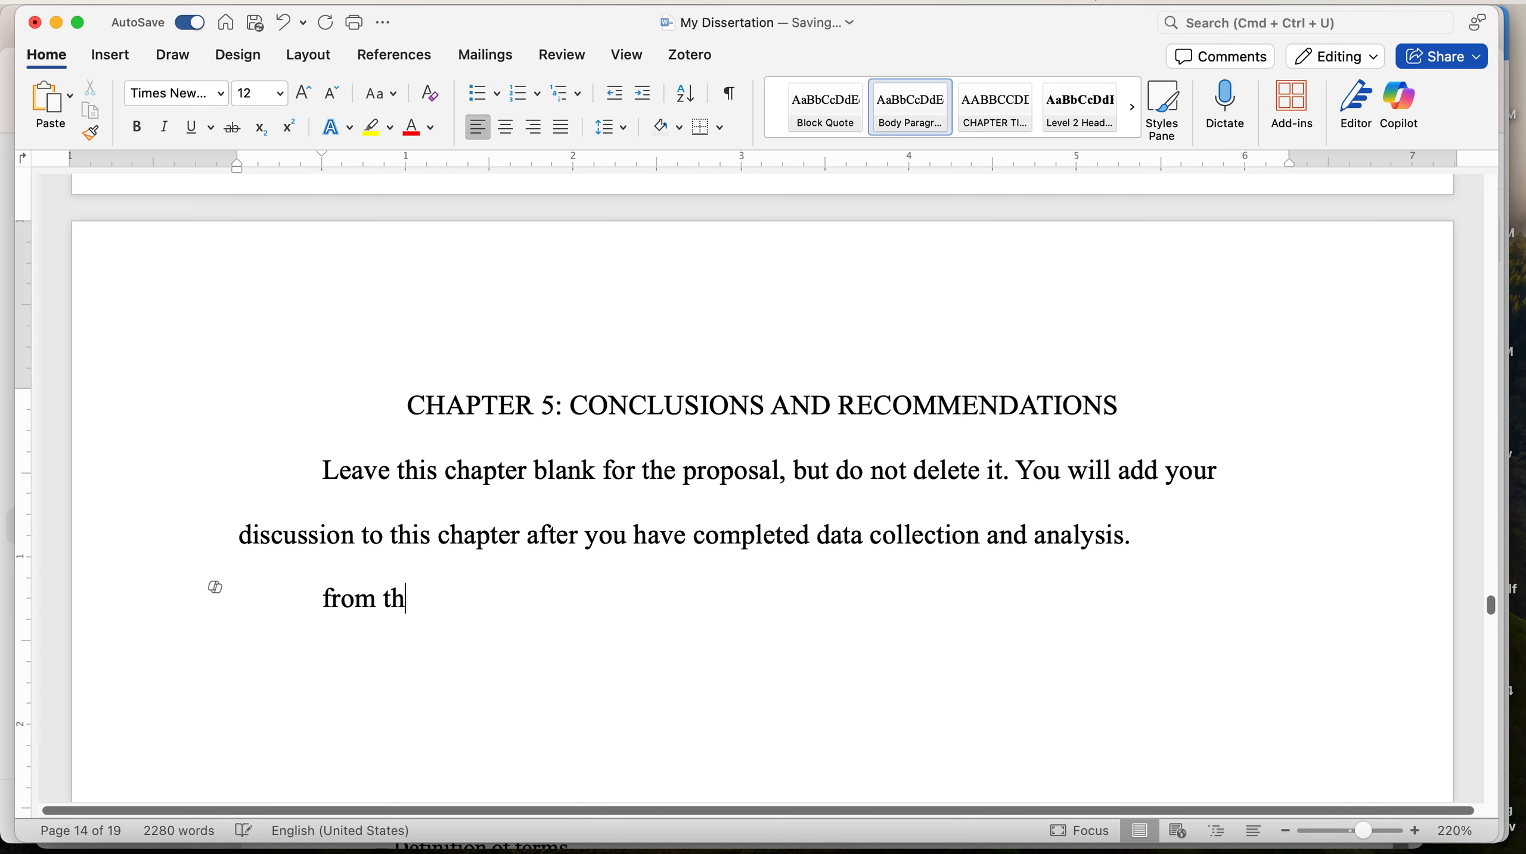
{"action": "key", "text": "BackSpace"}
{"action": "key", "text": "BackSpace"}
{"action": "key", "text": "BackSpace"}
{"action": "key", "text": "BackSpace"}
{"action": "key", "text": "BackSpace"}
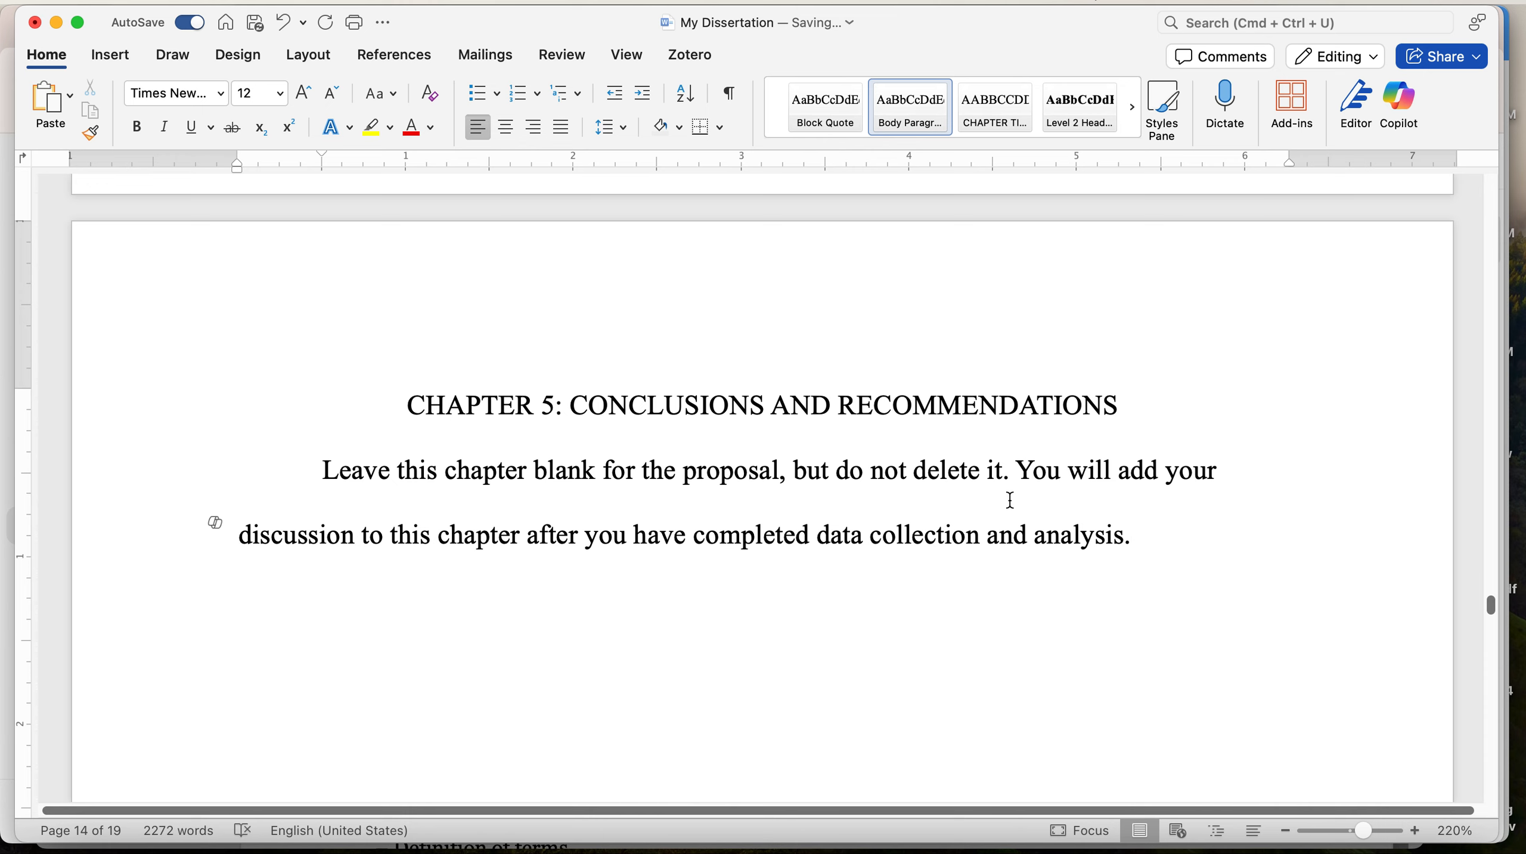
Examine the end of Chapter 5 and the References page's instructions and hanging-indent sample entries
{"action": "scroll", "coordinate": [1010, 498], "scroll_direction": "down", "scroll_amount": 5}
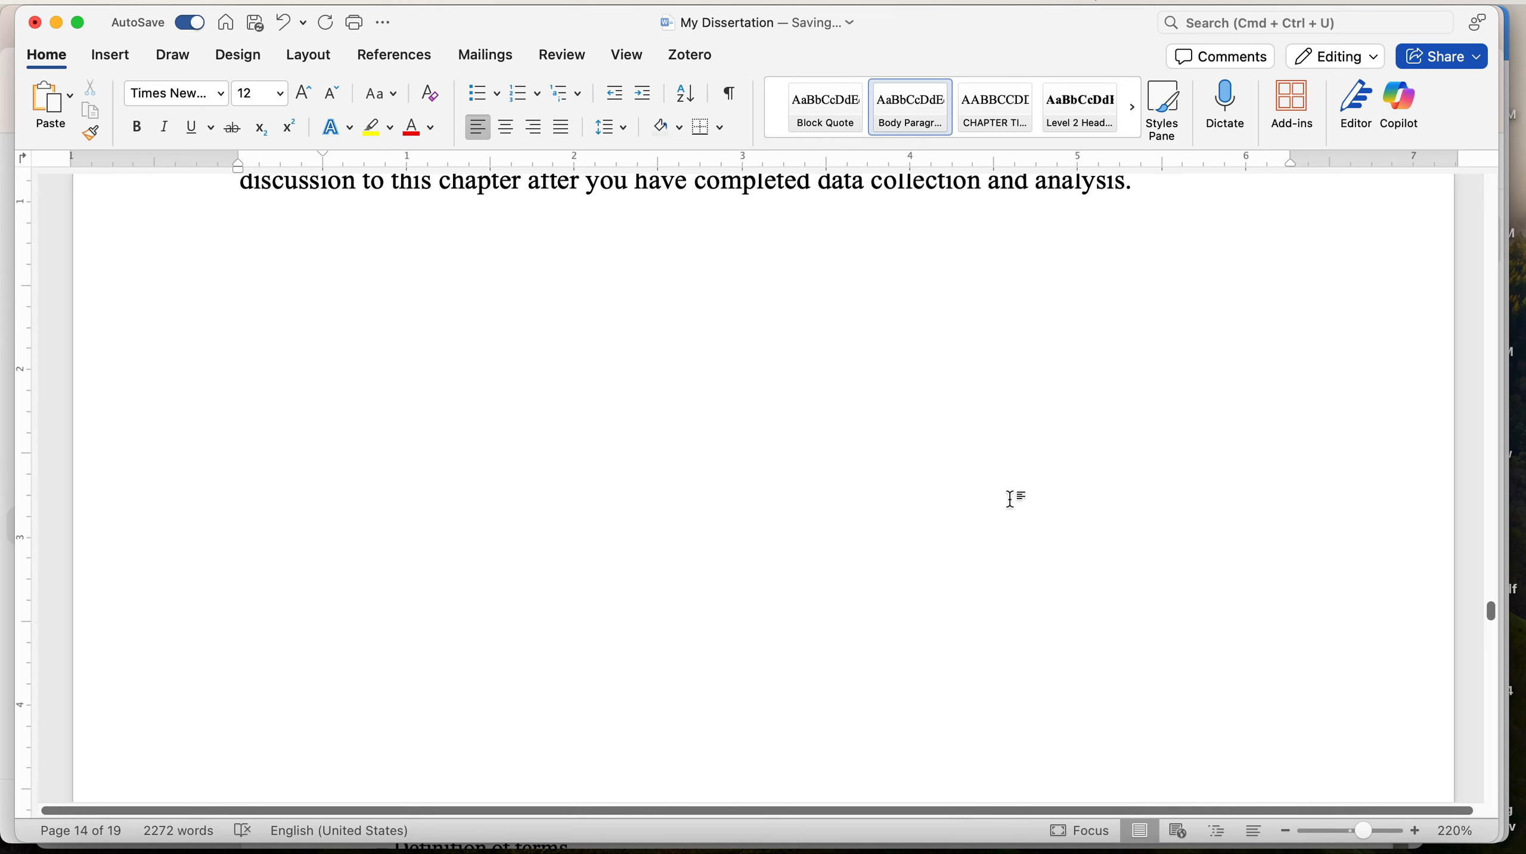
{"action": "scroll", "coordinate": [1008, 497], "scroll_direction": "up", "scroll_amount": 7}
{"action": "scroll", "coordinate": [1009, 497], "scroll_direction": "down", "scroll_amount": 5}
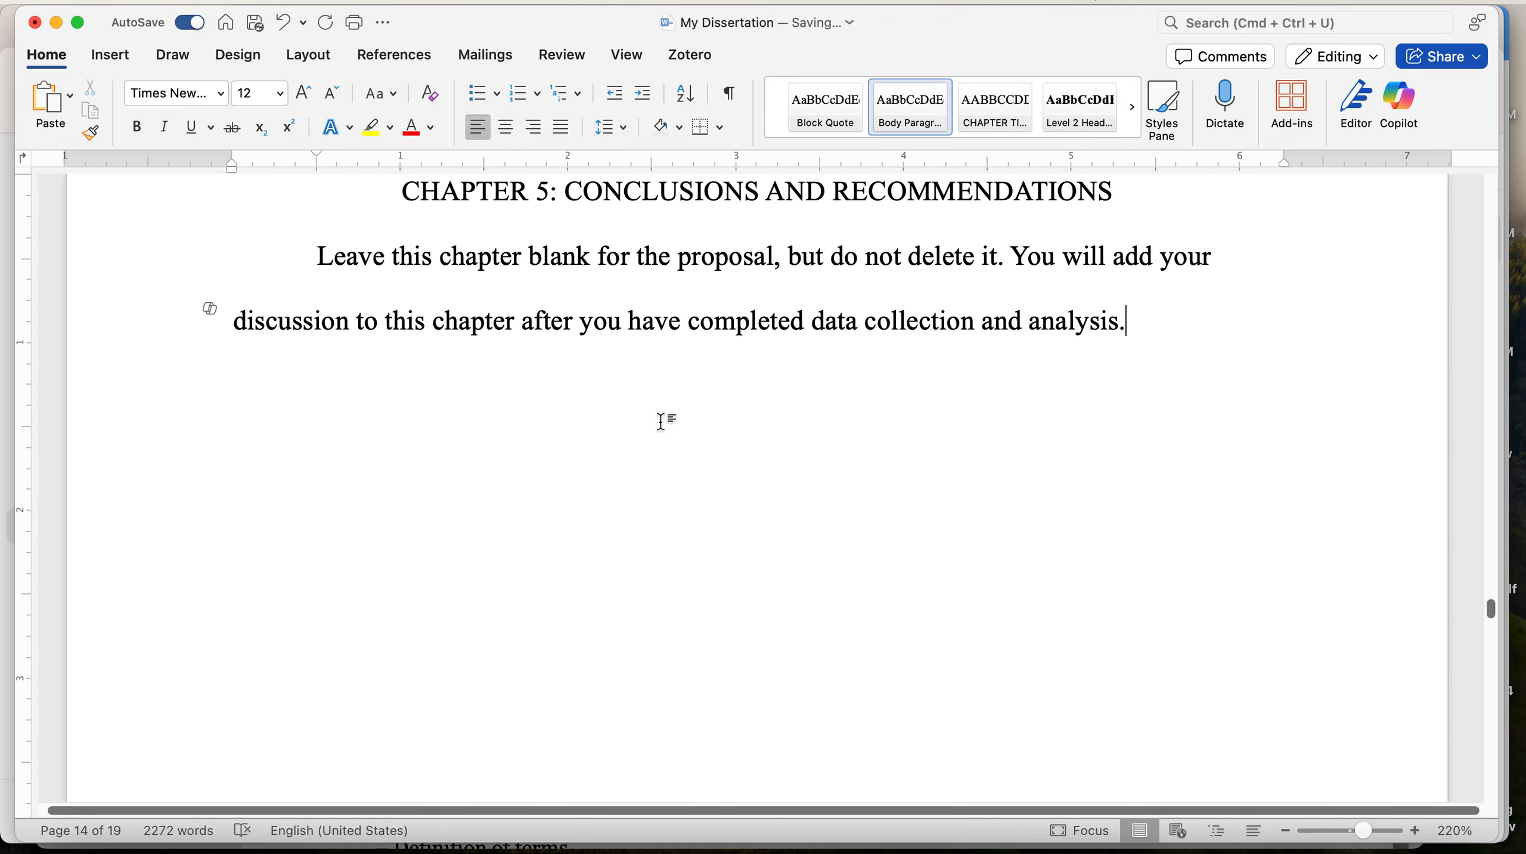
{"action": "scroll", "coordinate": [663, 422], "scroll_direction": "up", "scroll_amount": 1}
{"action": "scroll", "coordinate": [663, 421], "scroll_direction": "down", "scroll_amount": 5}
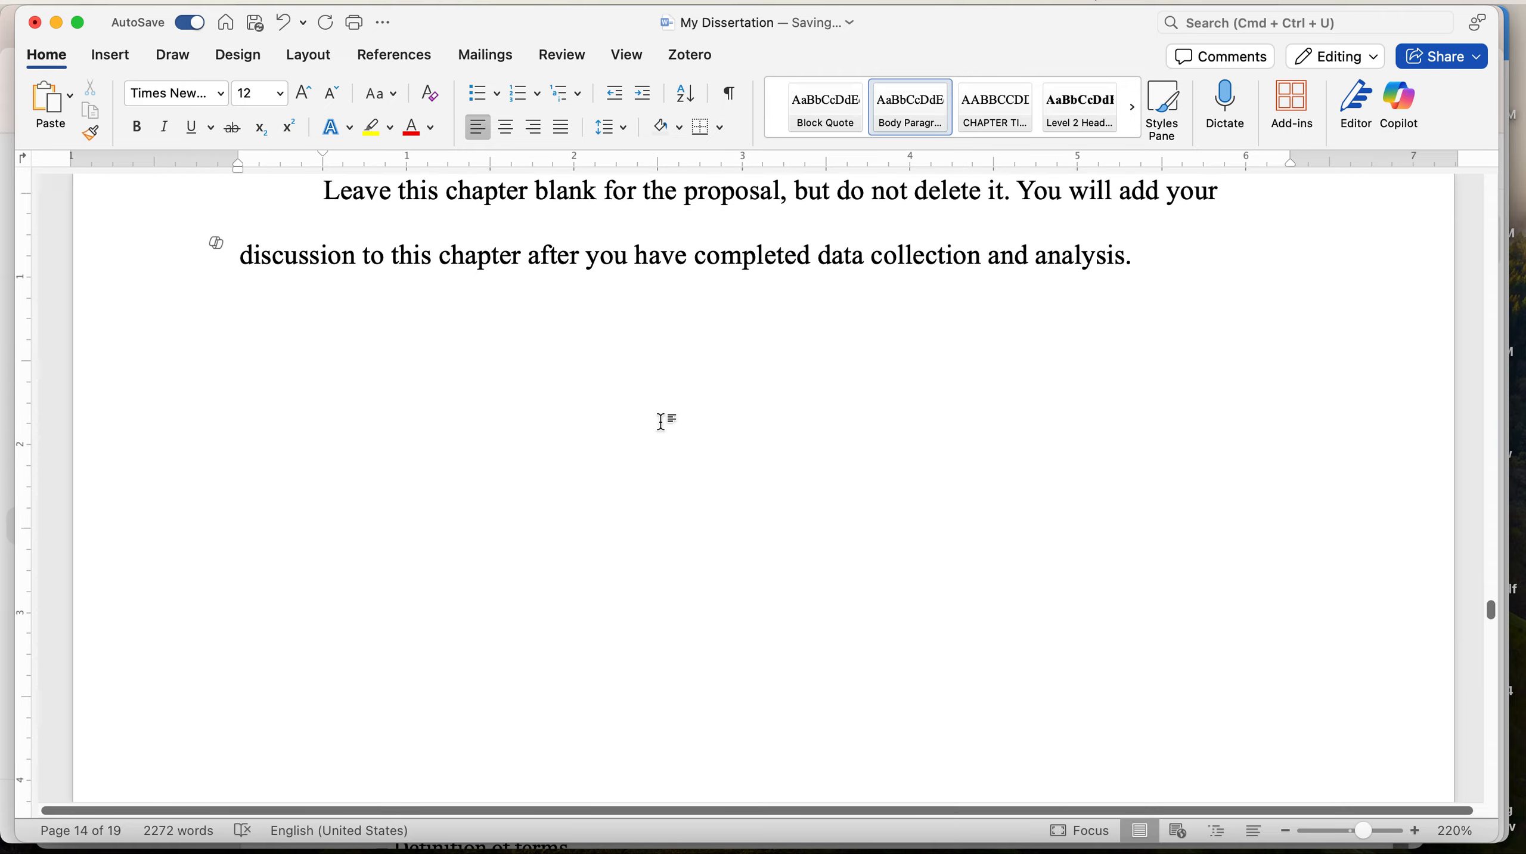
{"action": "scroll", "coordinate": [662, 422], "scroll_direction": "down", "scroll_amount": 10}
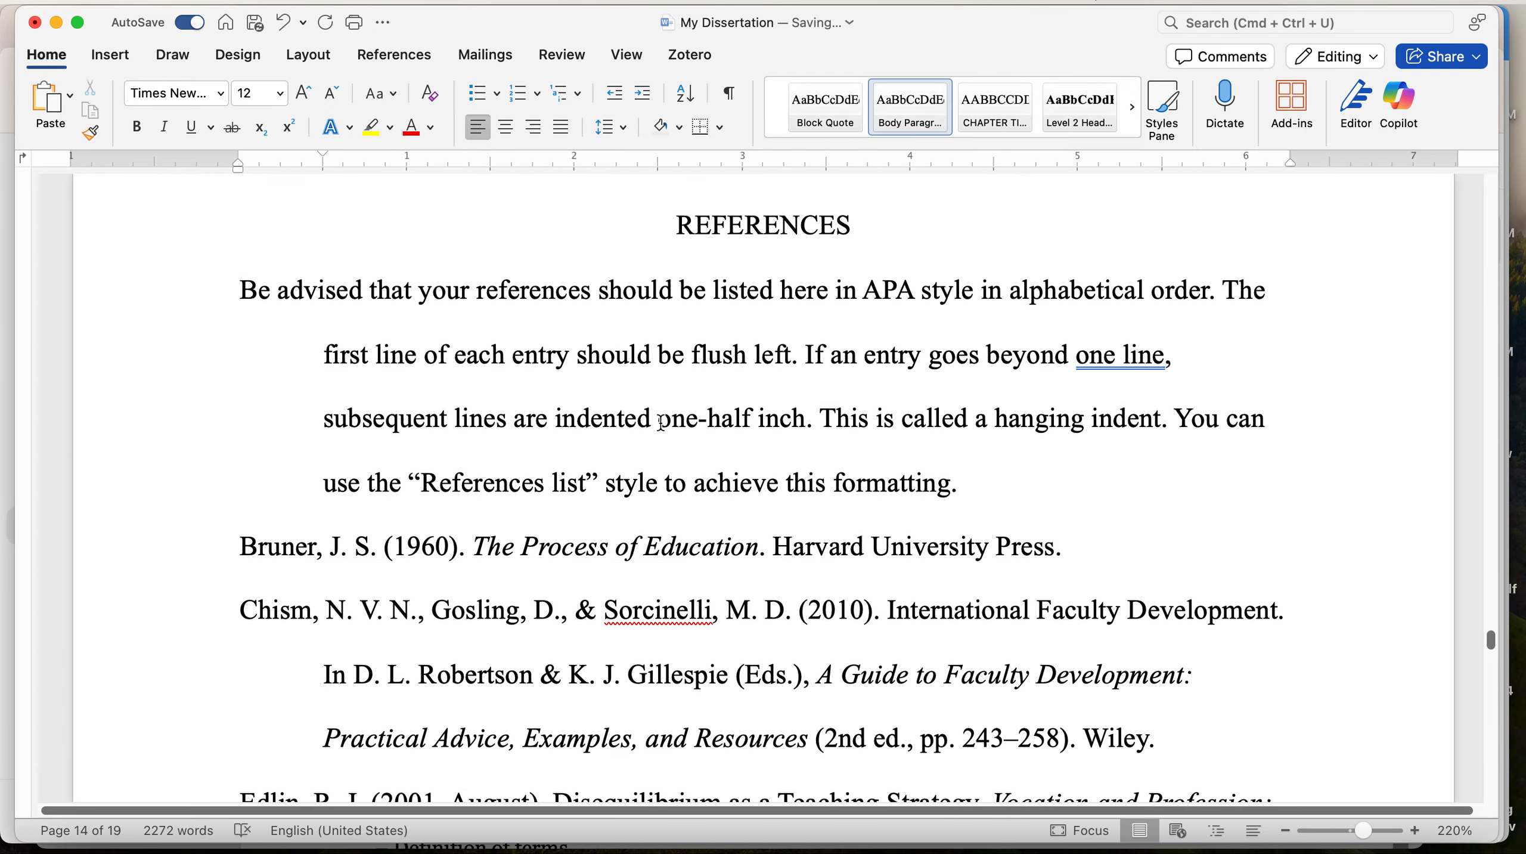
{"action": "scroll", "coordinate": [661, 421], "scroll_direction": "up", "scroll_amount": 1}
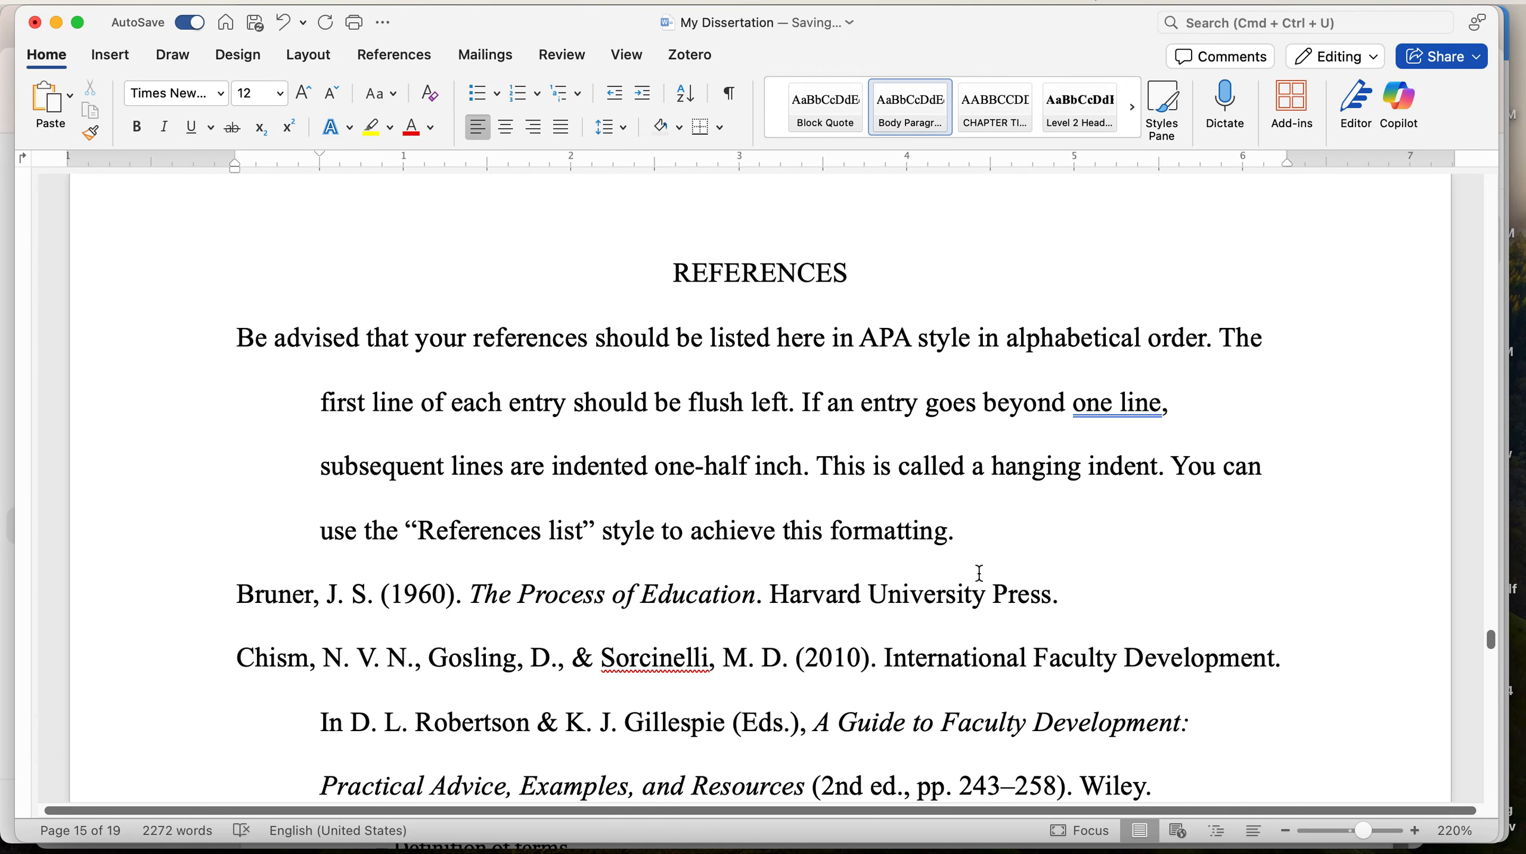
{"action": "scroll", "coordinate": [980, 572], "scroll_direction": "down", "scroll_amount": 3}
{"action": "left_click_drag", "start_coordinate": [1168, 597], "coordinate": [240, 466]}
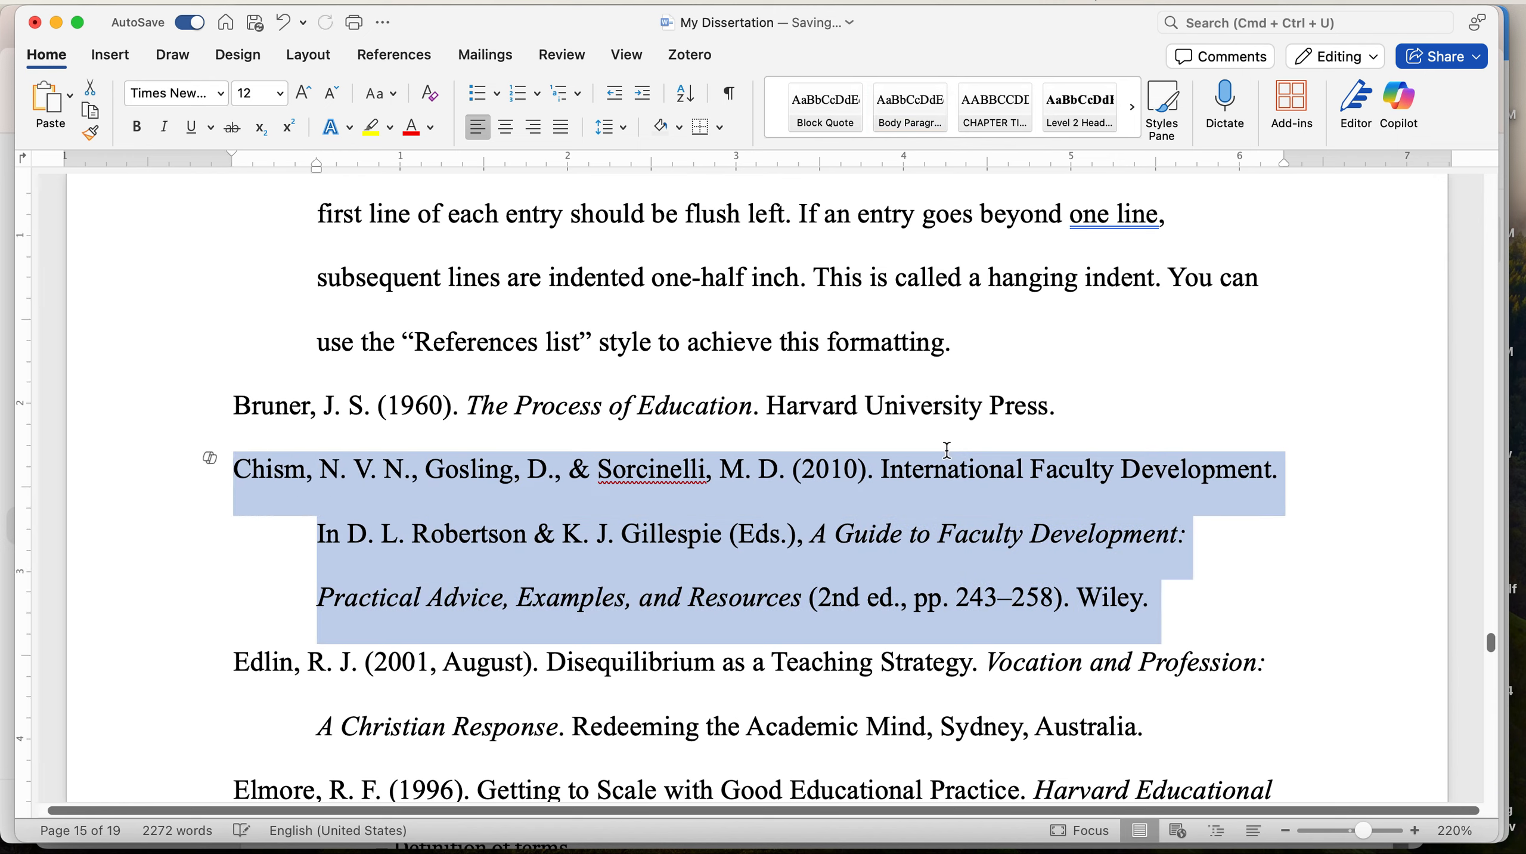
{"action": "left_click", "coordinate": [1040, 470]}
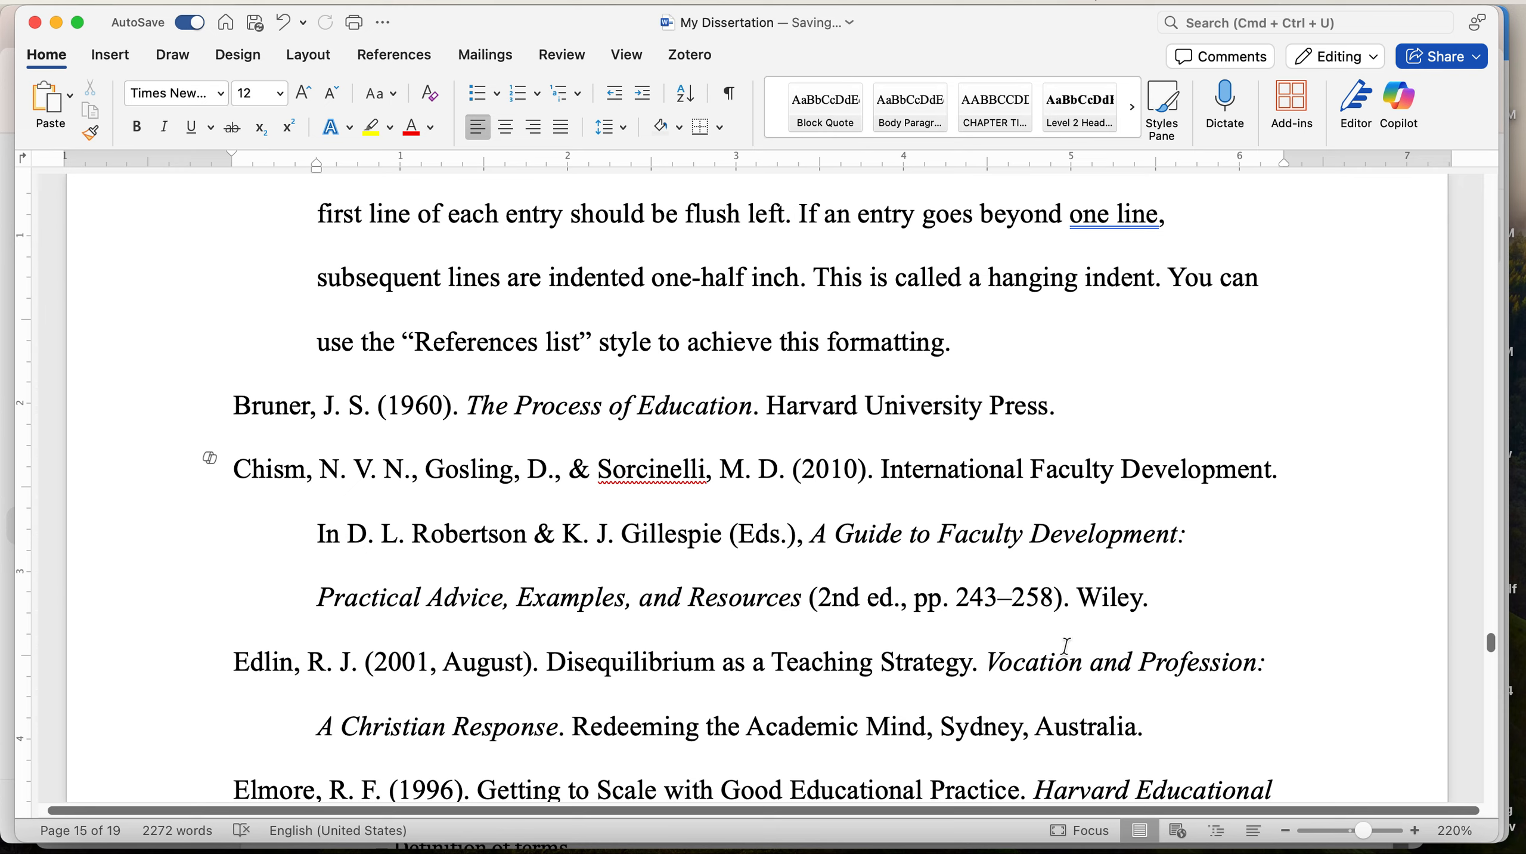
{"action": "scroll", "coordinate": [1066, 644], "scroll_direction": "up", "scroll_amount": 5}
{"action": "scroll", "coordinate": [1067, 644], "scroll_direction": "down", "scroll_amount": 2}
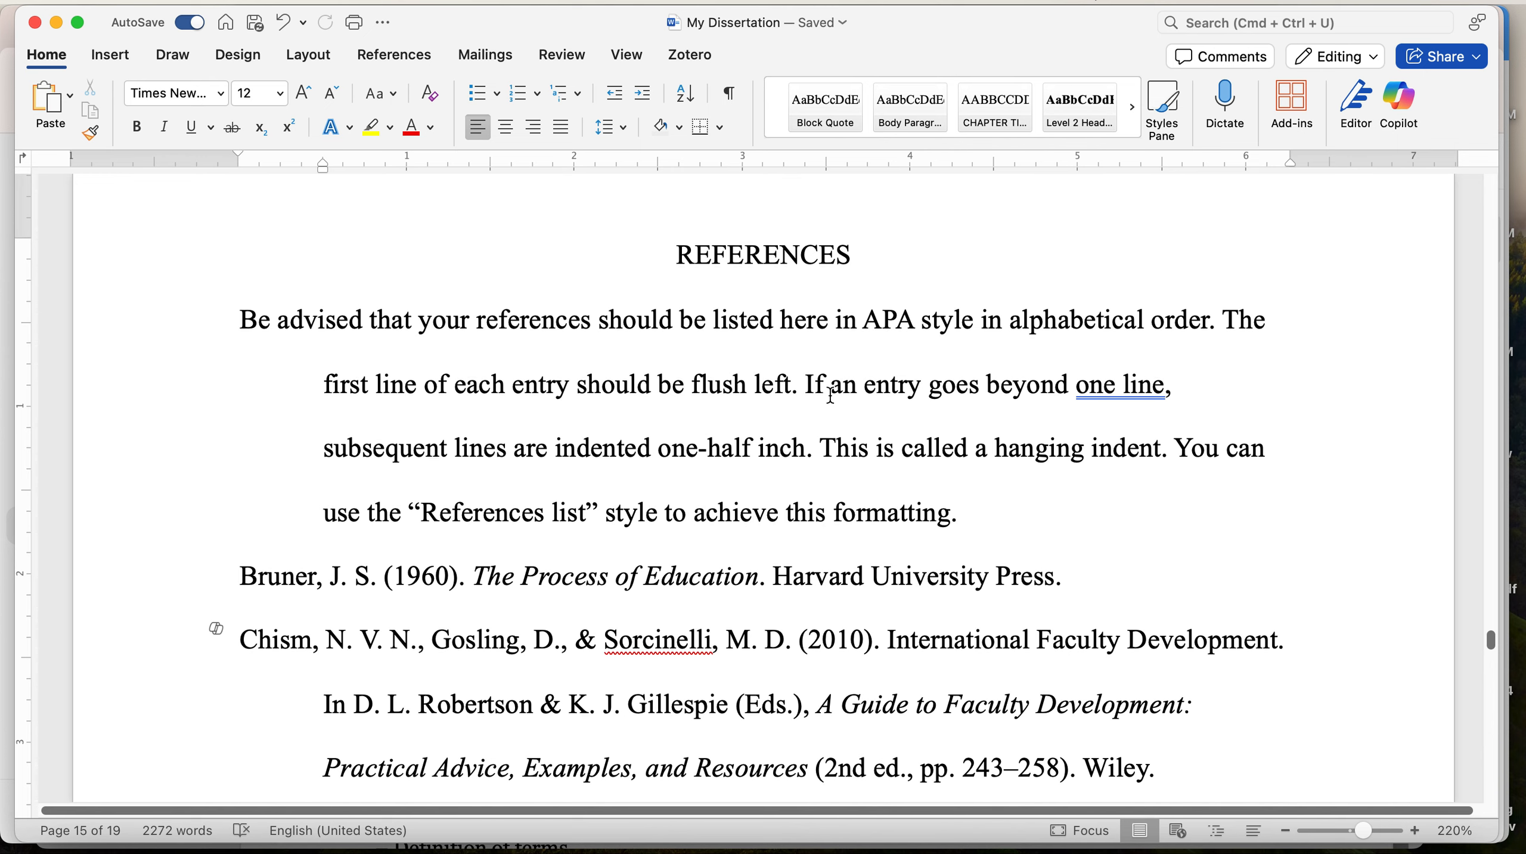
Locate the References list style among the available styles for the instruction paragraph
{"action": "left_click", "coordinate": [984, 518]}
{"action": "left_click", "coordinate": [954, 142]}
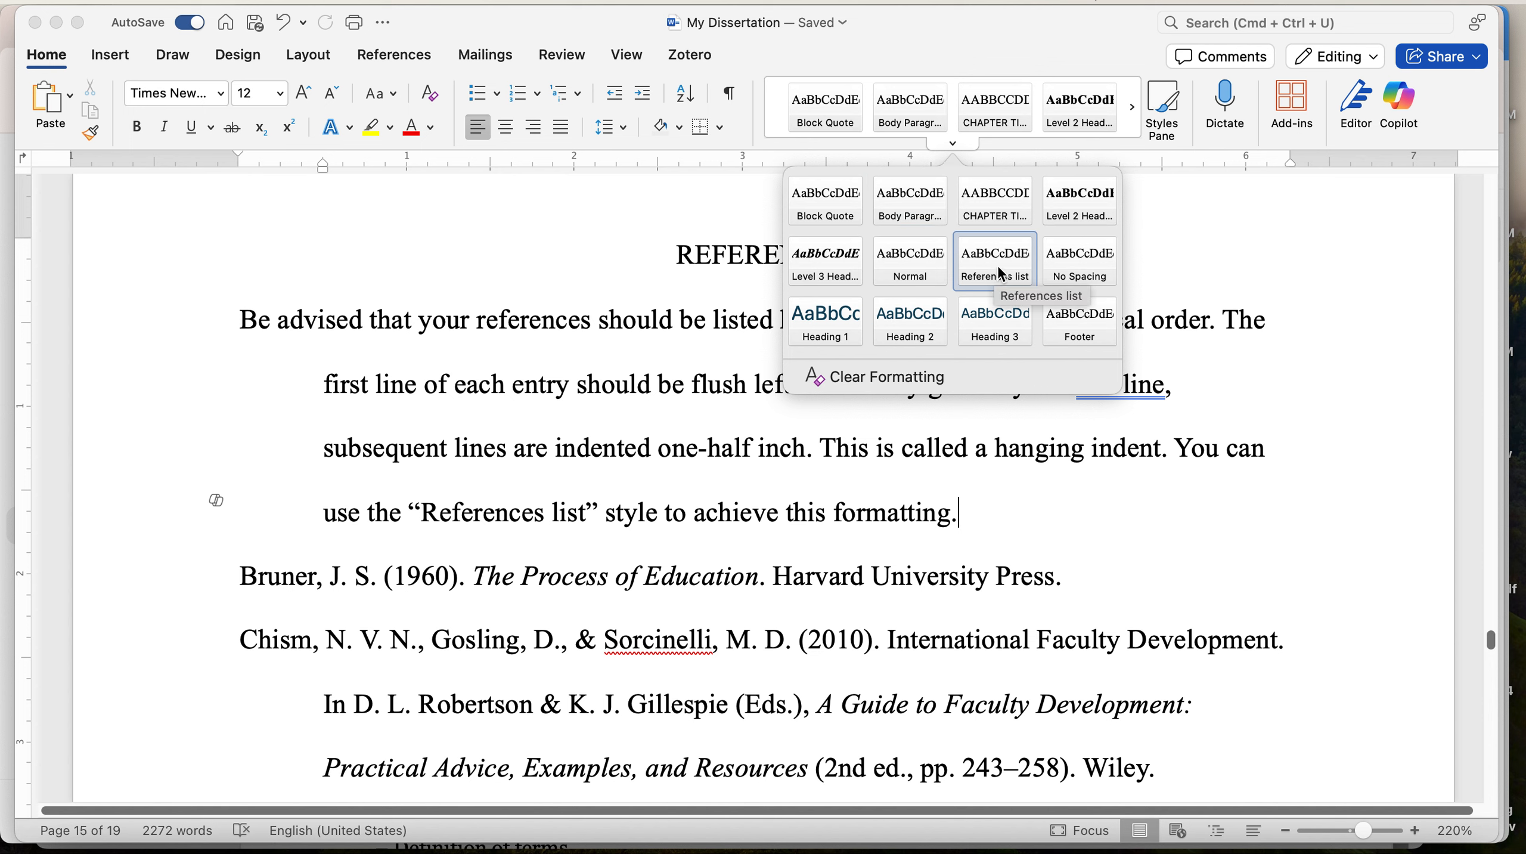
{"action": "left_click", "coordinate": [986, 520]}
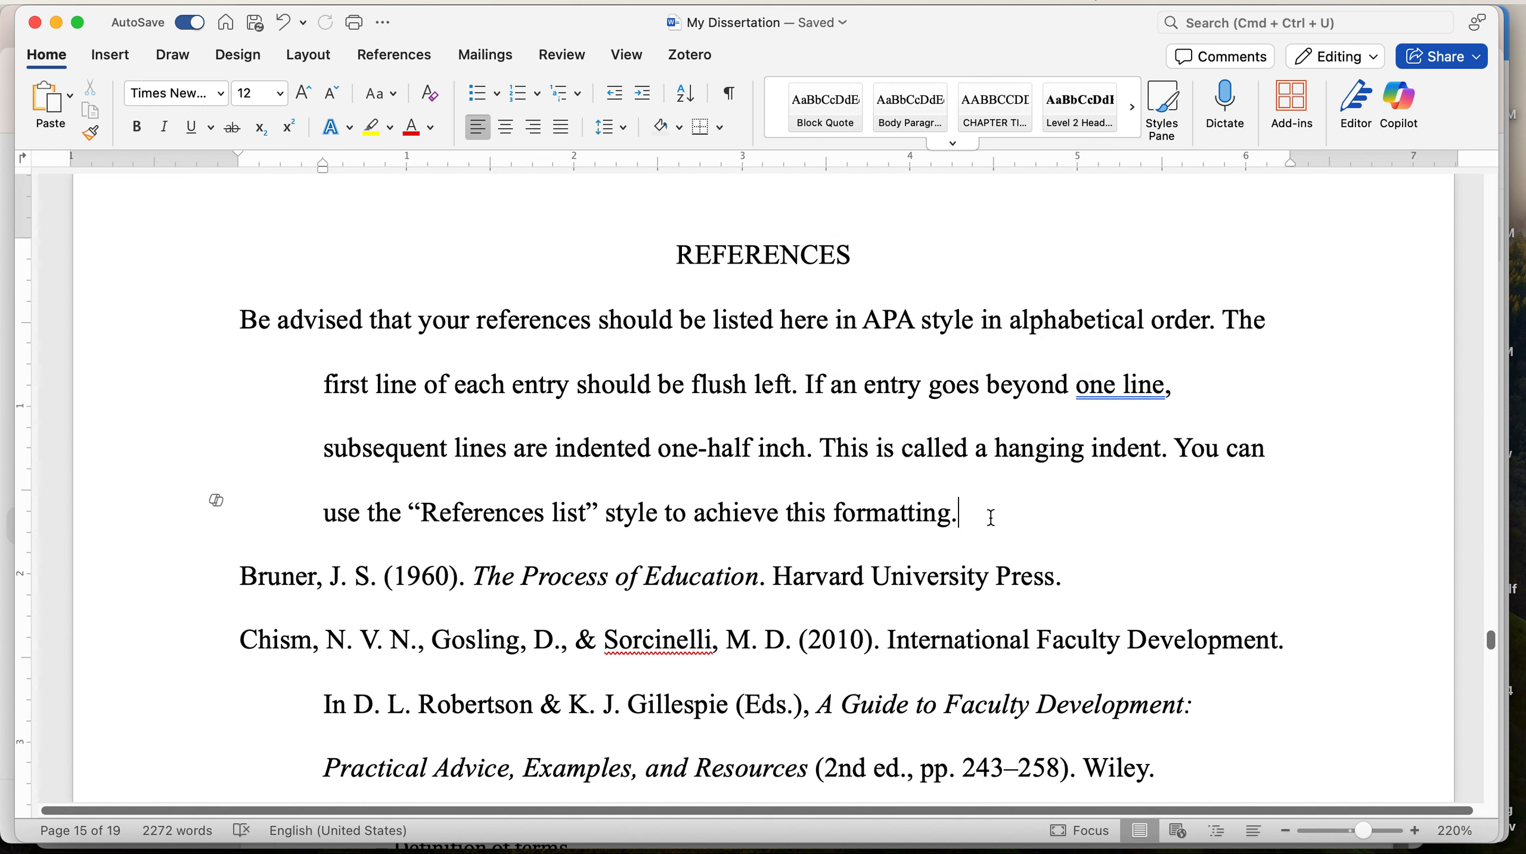
Copy the Chapter 1 introduction's opening through "multicultural societies," from ChatGPT in Chrome and paste it into Word as a new paragraph below the References instructions
{"action": "key", "text": "Return"}
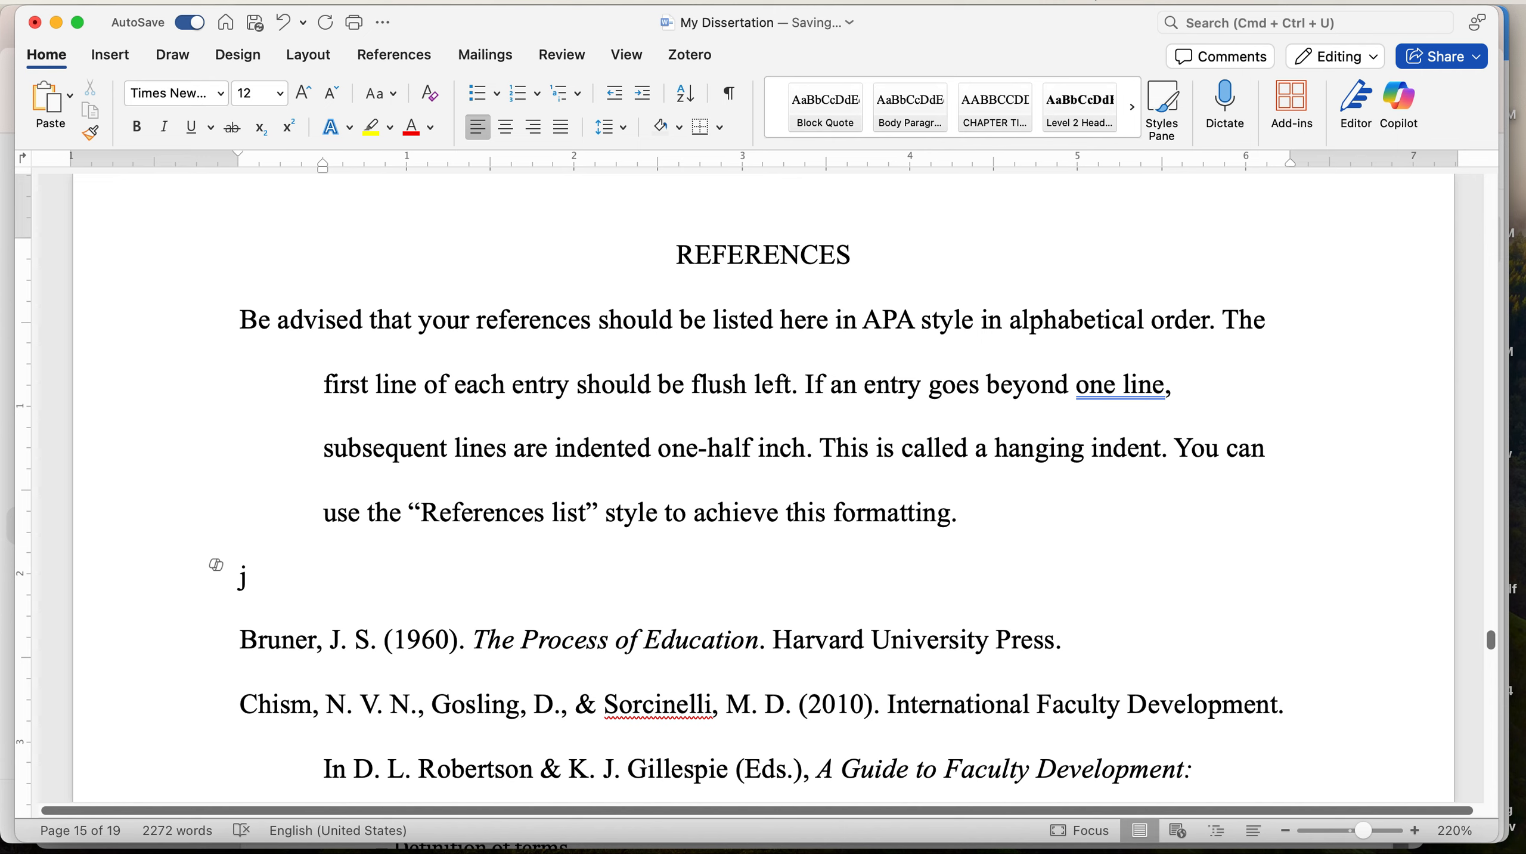
{"action": "key", "text": "super+Tab"}
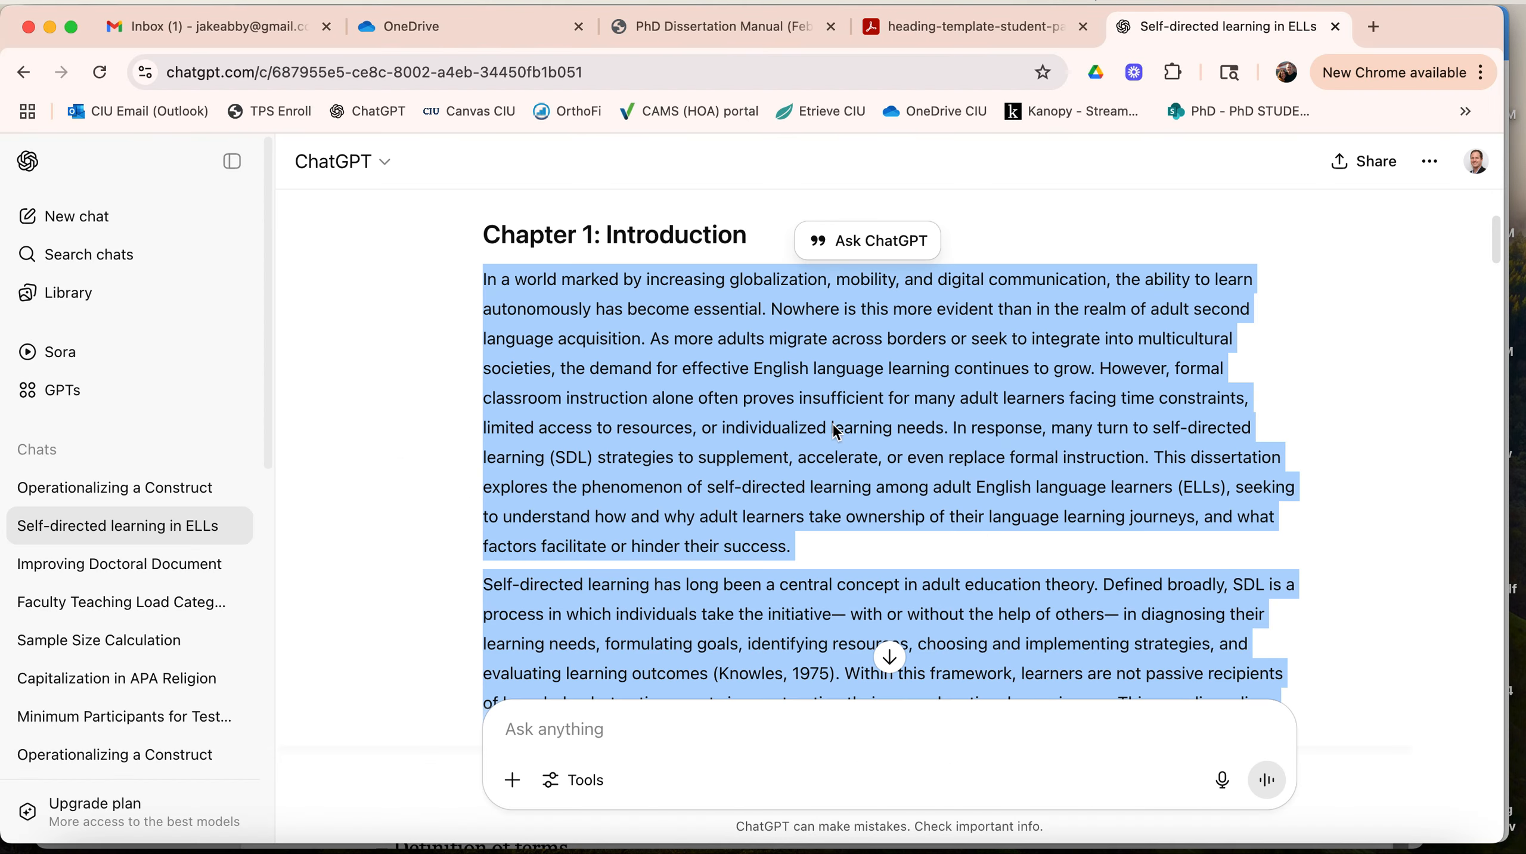
{"action": "left_click", "coordinate": [754, 419]}
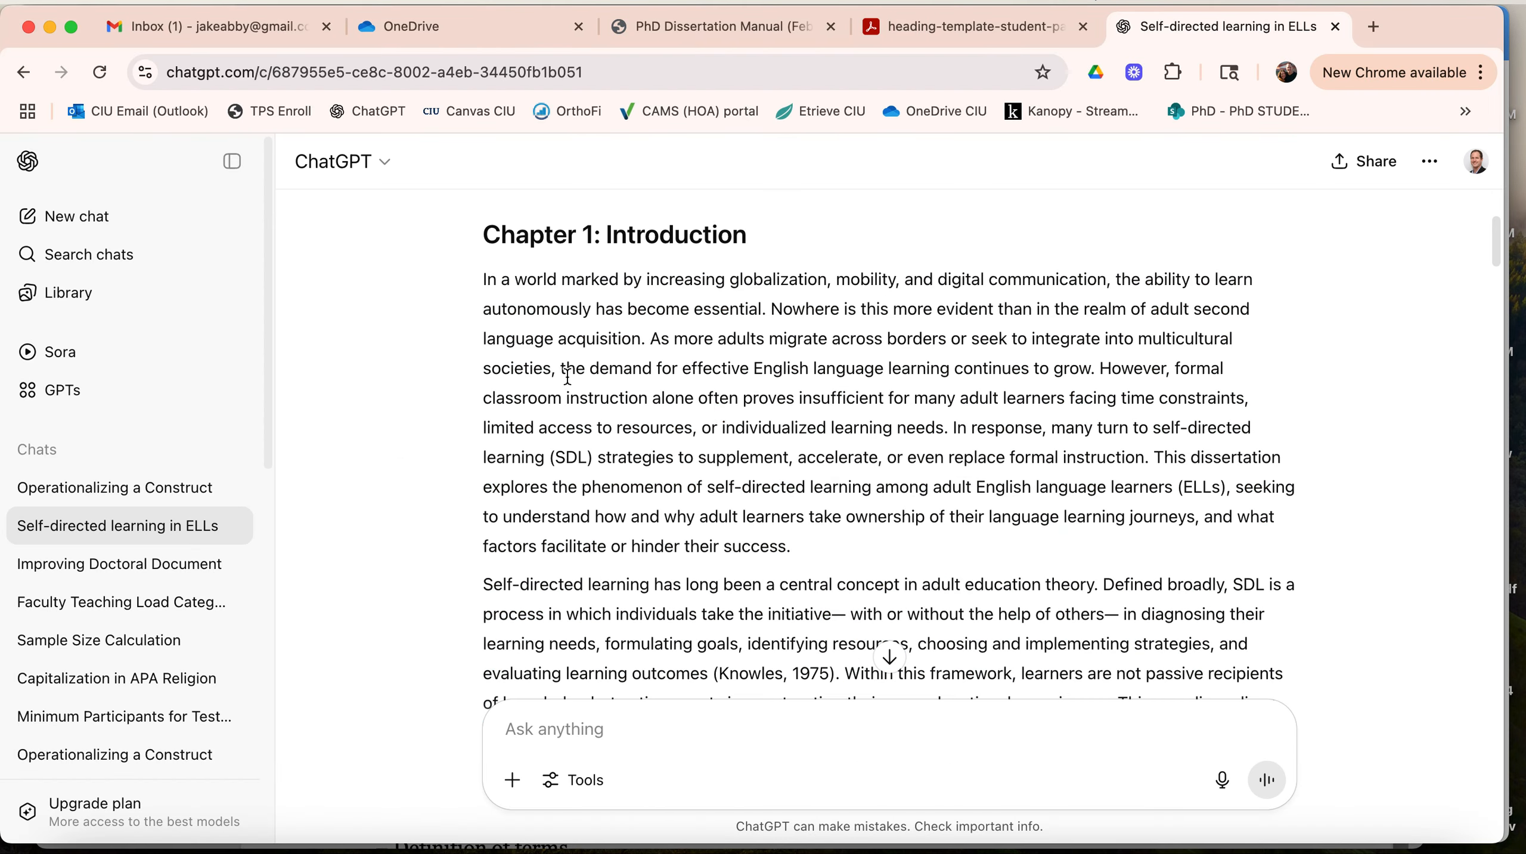
{"action": "left_click_drag", "start_coordinate": [566, 374], "coordinate": [478, 274]}
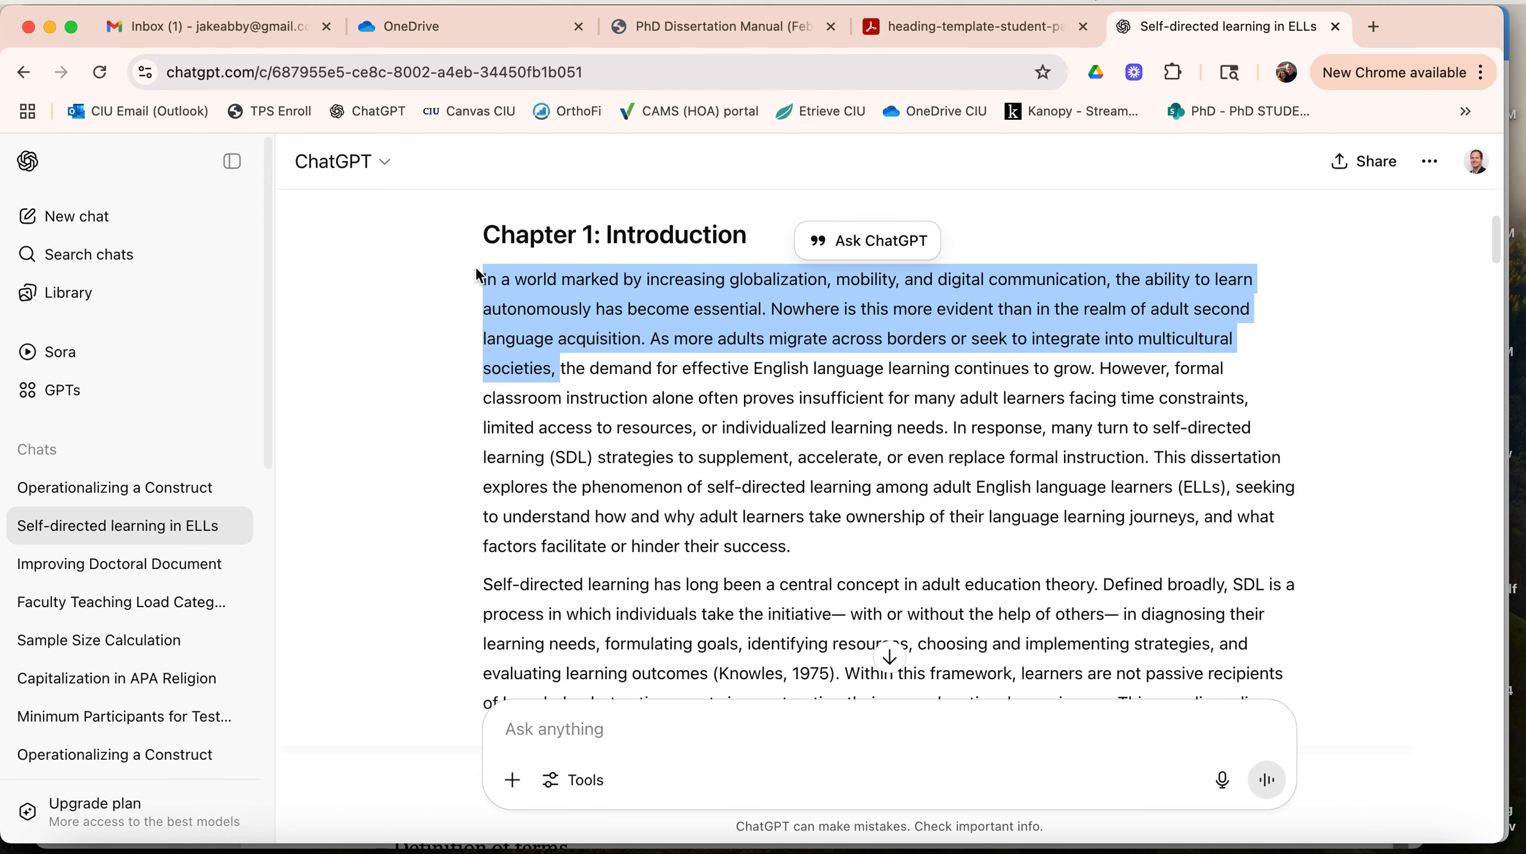
{"action": "key", "text": "super+Tab"}
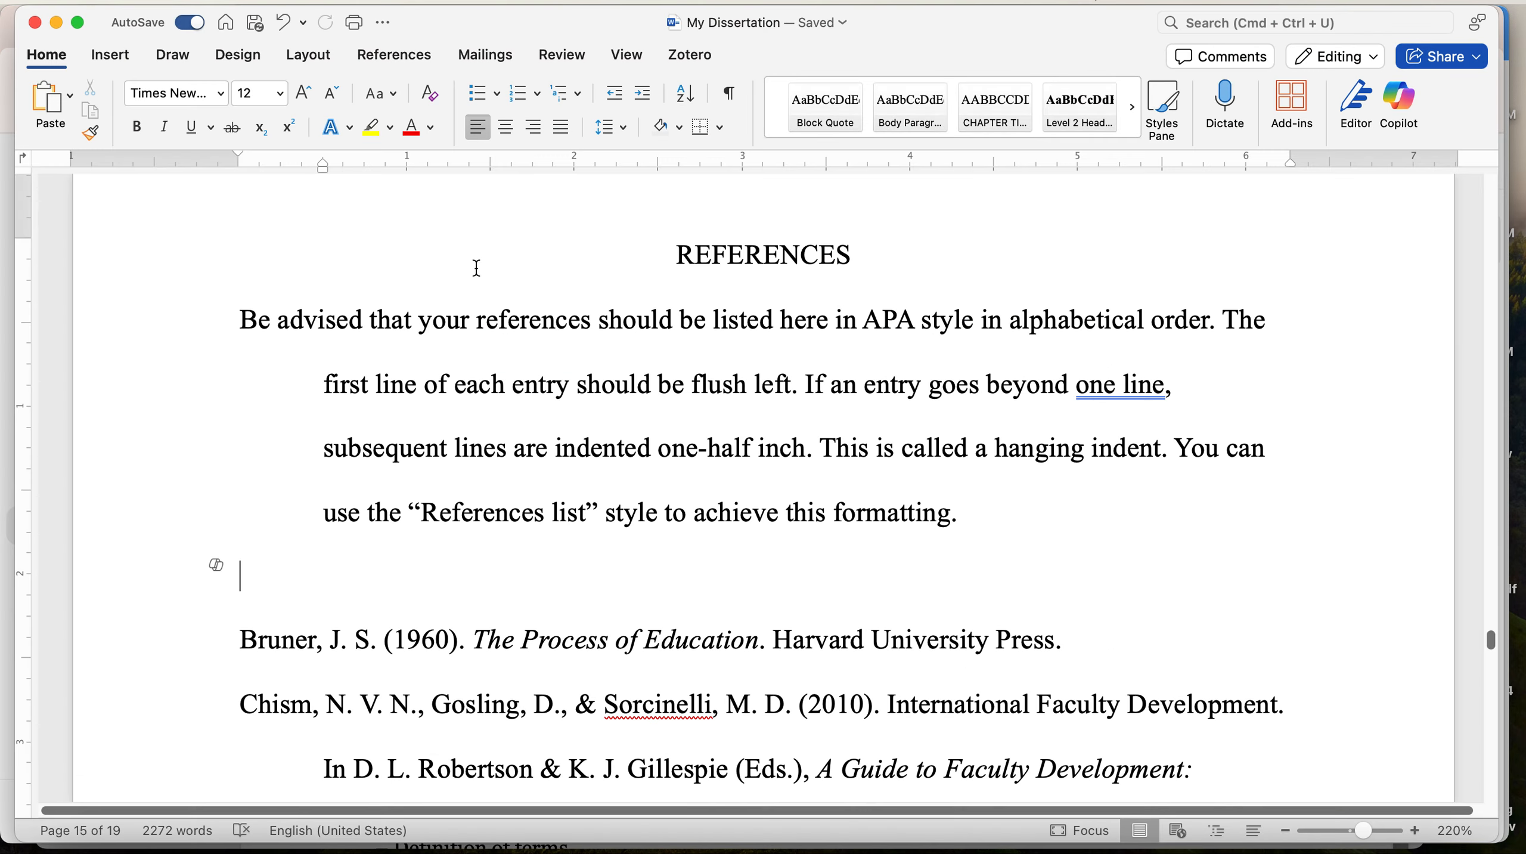
{"action": "key", "text": "super+v"}
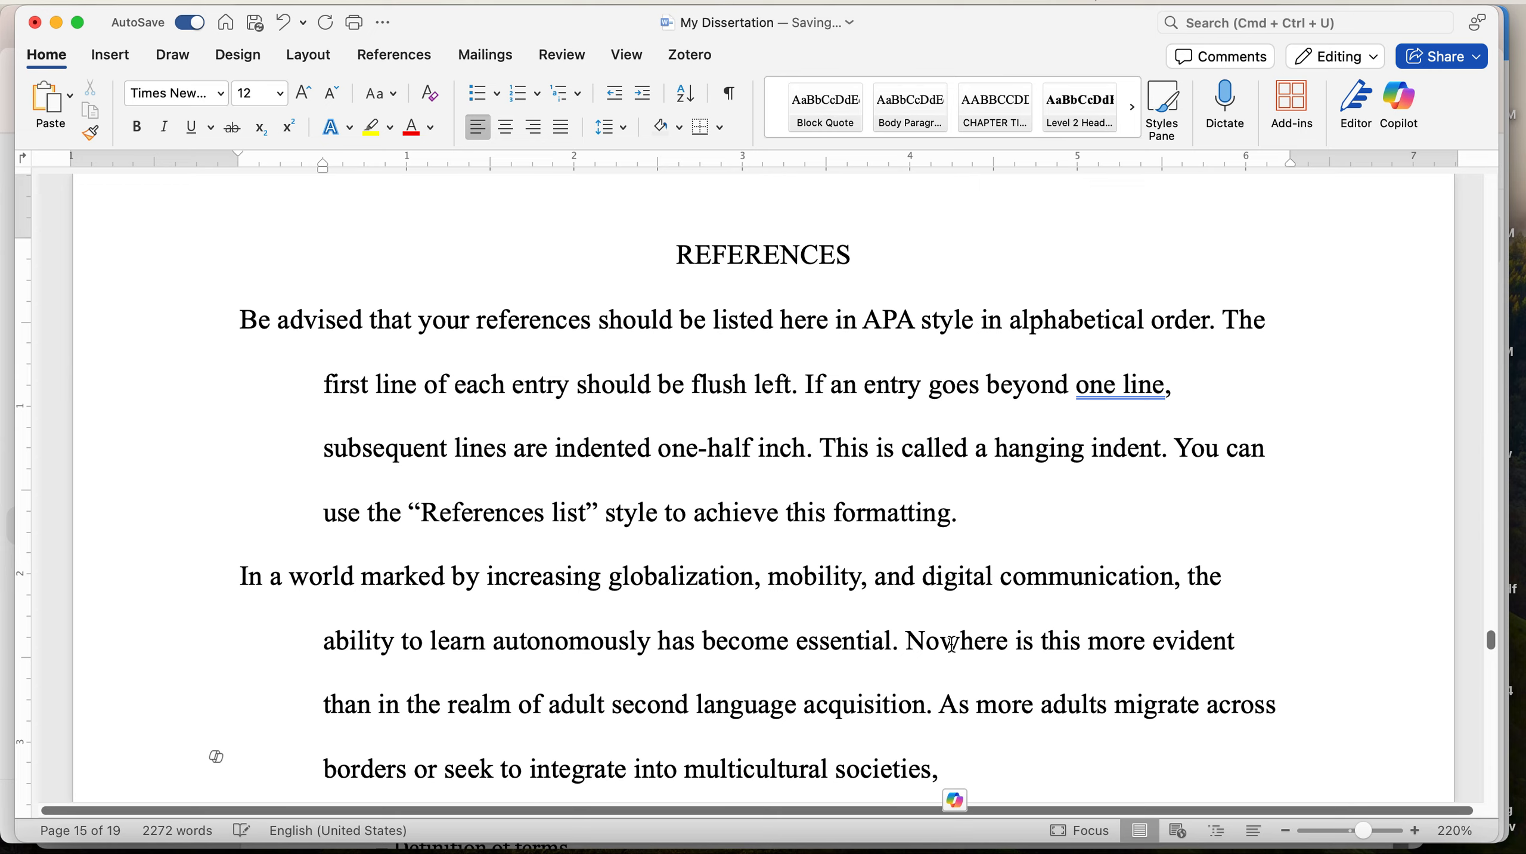
Apply the Body Paragraph style to the pasted paragraph on the References page
{"action": "scroll", "coordinate": [952, 644], "scroll_direction": "down", "scroll_amount": 3}
{"action": "left_click_drag", "start_coordinate": [964, 611], "coordinate": [170, 412]}
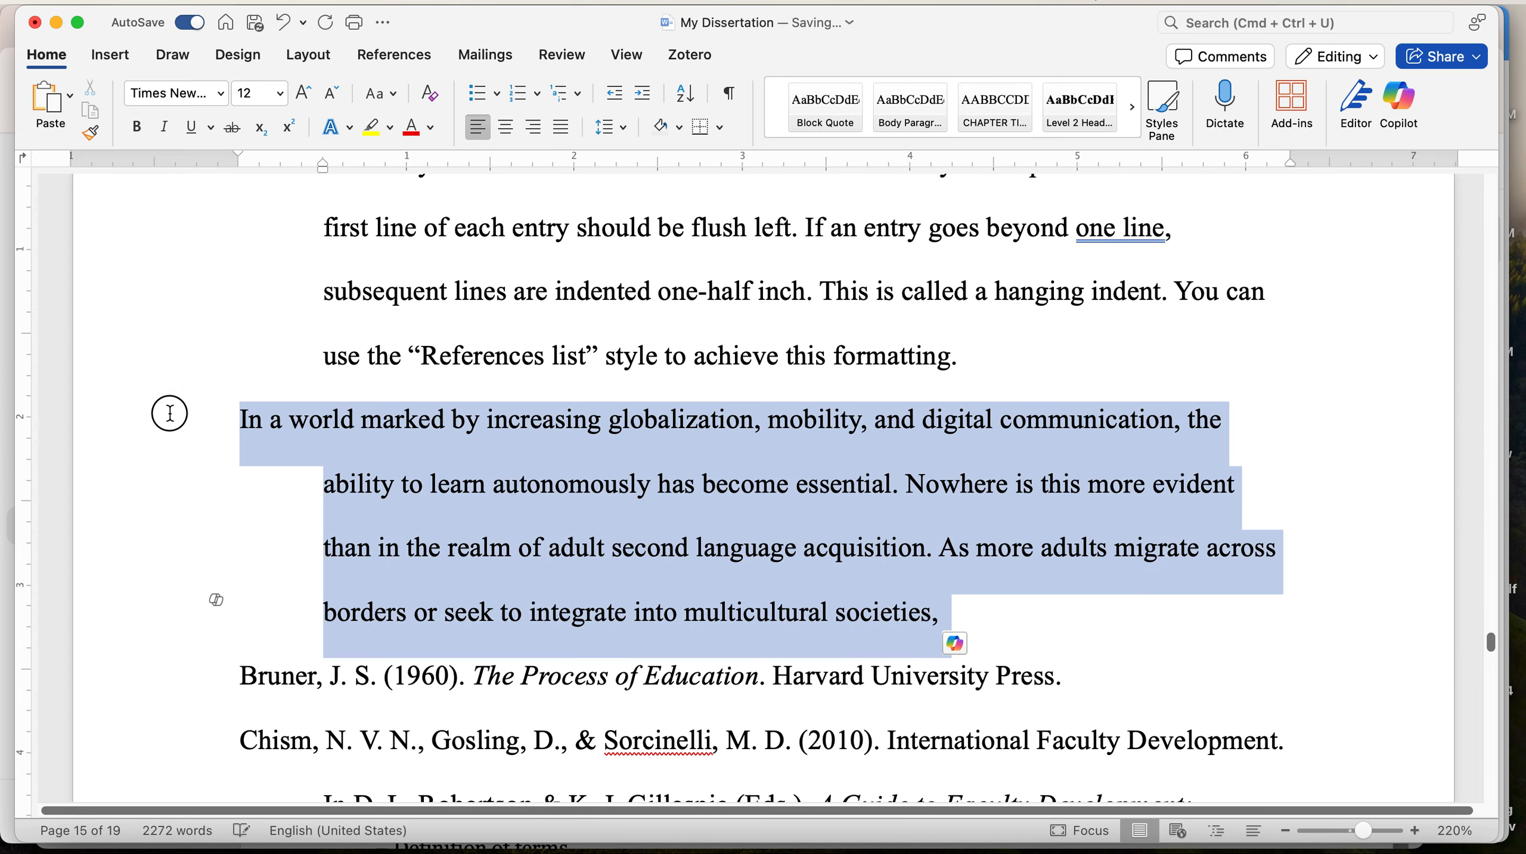
{"action": "left_click", "coordinate": [913, 123]}
{"action": "left_click", "coordinate": [770, 618]}
{"action": "scroll", "coordinate": [765, 382], "scroll_direction": "up", "scroll_amount": 3}
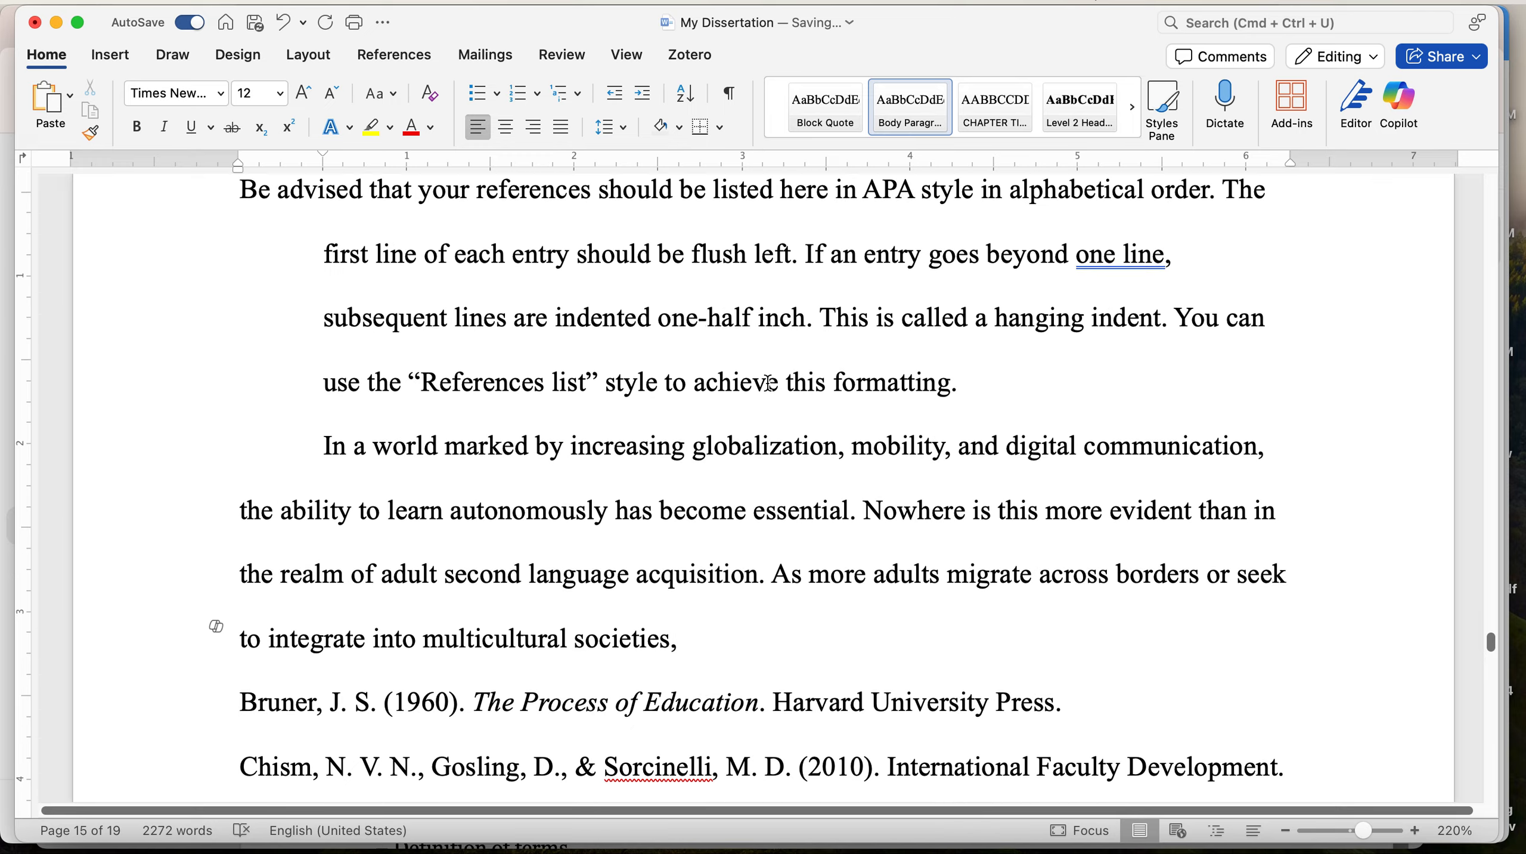
Apply the References list style to the pasted "In a world marked by increasing globalization" paragraph
{"action": "scroll", "coordinate": [719, 642], "scroll_direction": "down", "scroll_amount": 2}
{"action": "left_click_drag", "start_coordinate": [707, 680], "coordinate": [283, 483]}
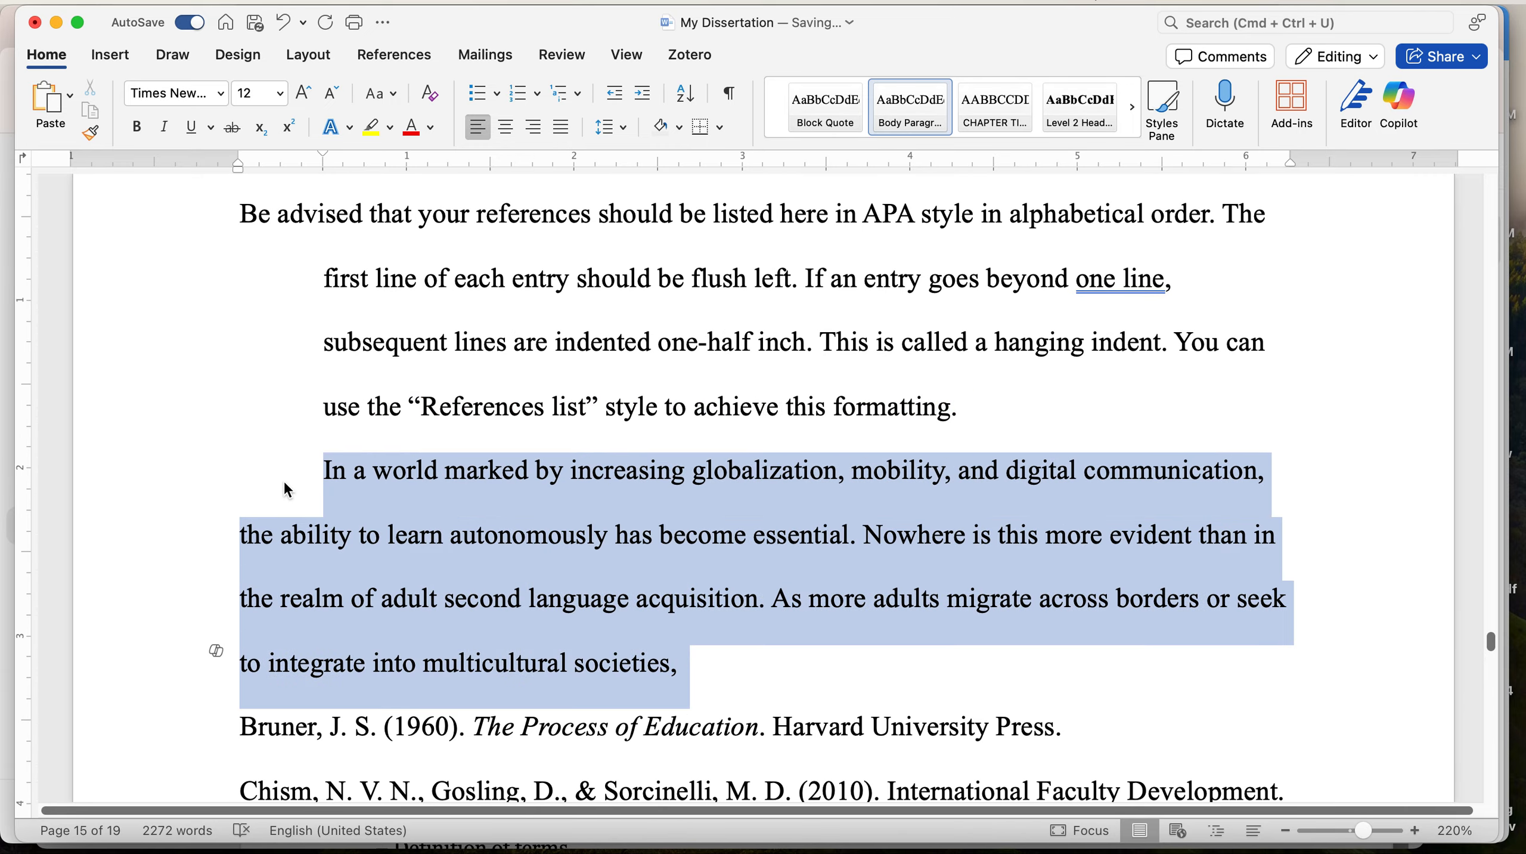
{"action": "left_click", "coordinate": [702, 654]}
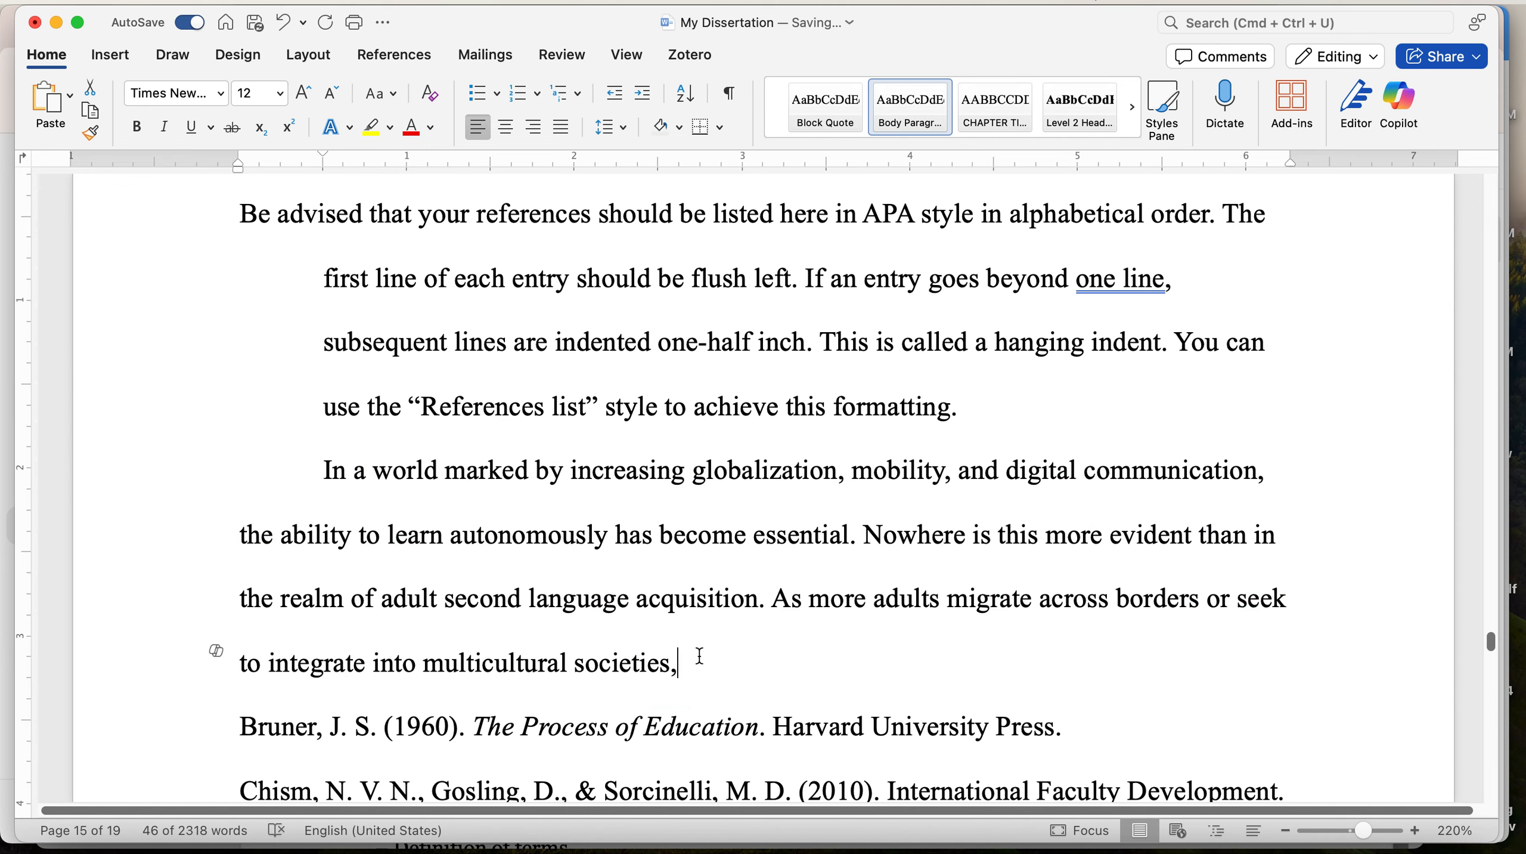
{"action": "left_click_drag", "start_coordinate": [633, 647], "coordinate": [255, 478]}
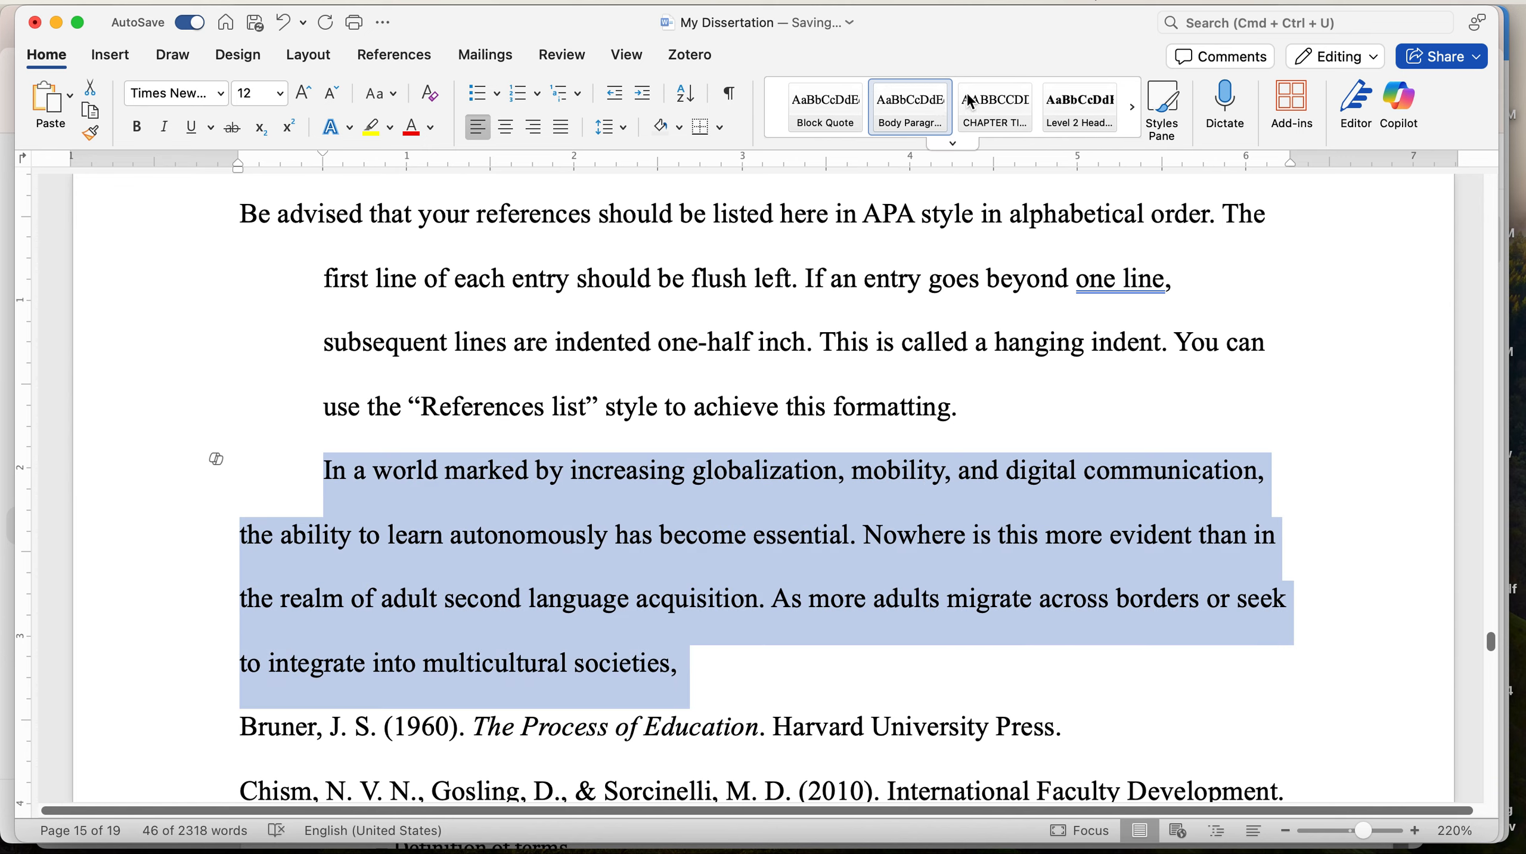
{"action": "left_click", "coordinate": [956, 143]}
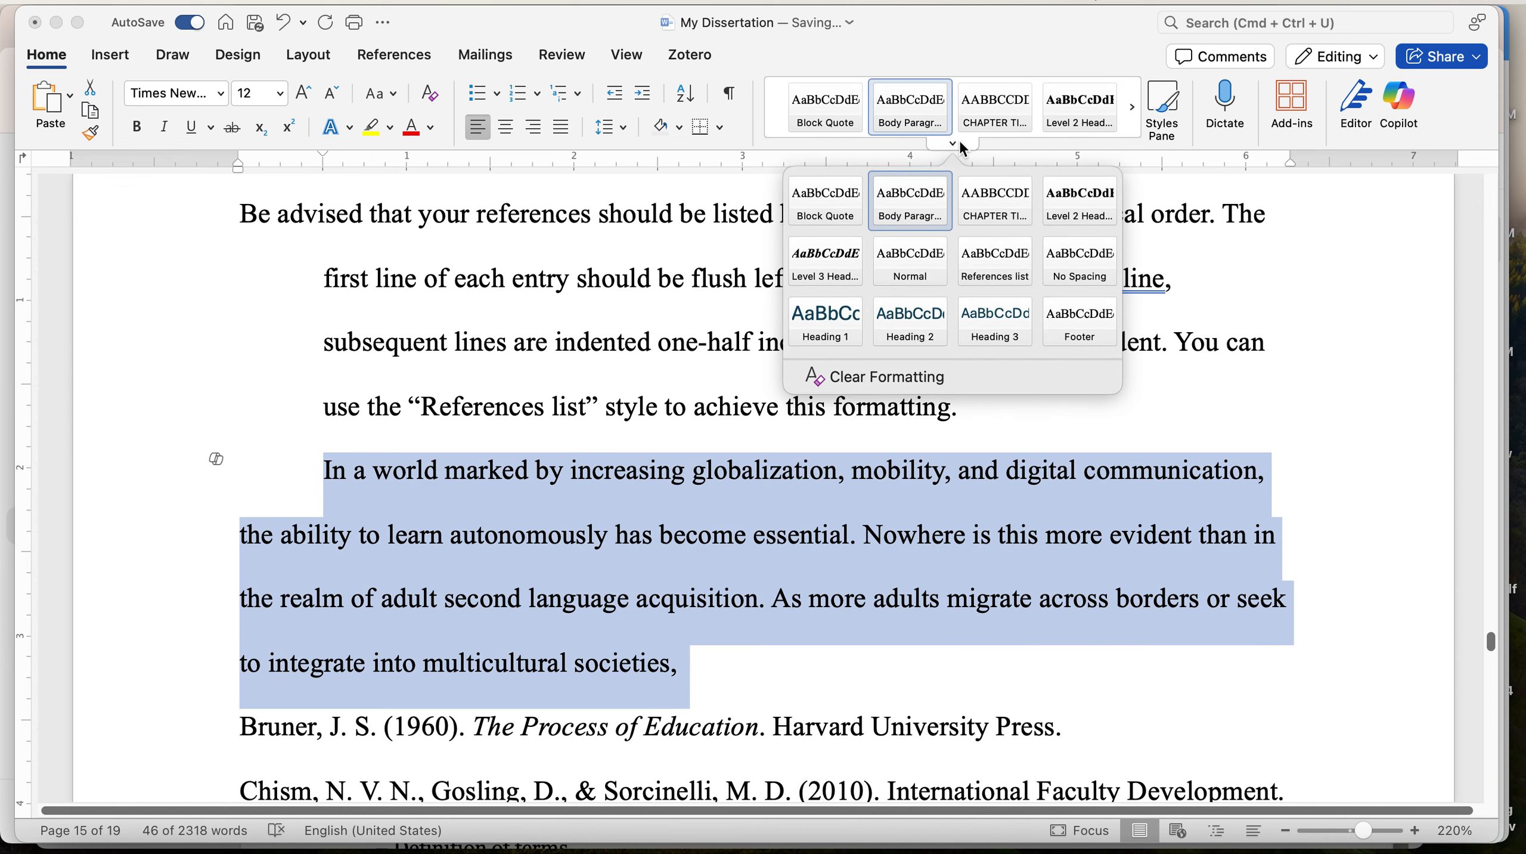
{"action": "left_click", "coordinate": [993, 255]}
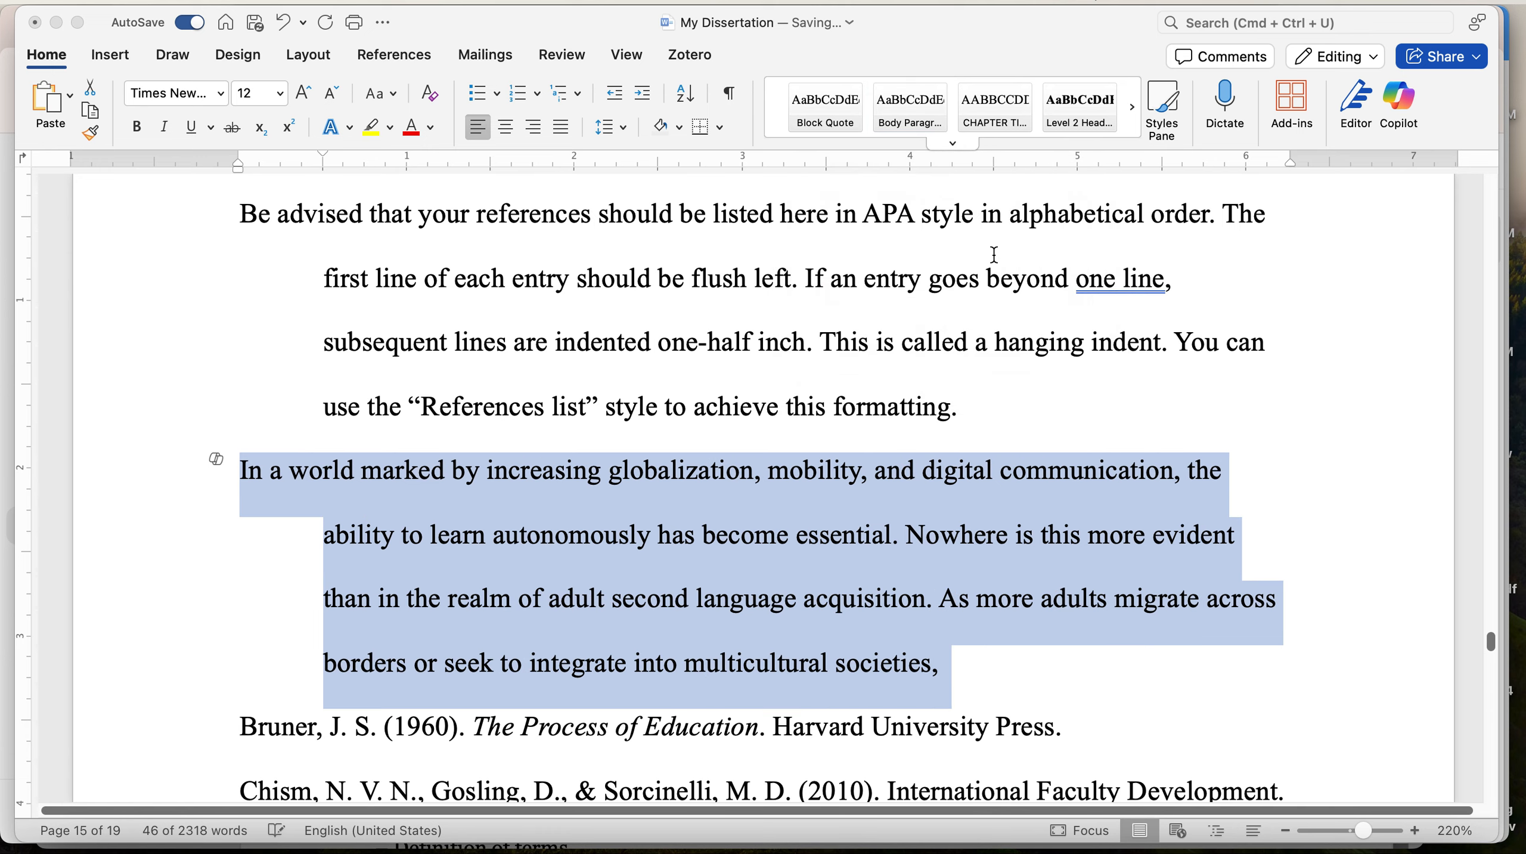
{"action": "left_click", "coordinate": [966, 644]}
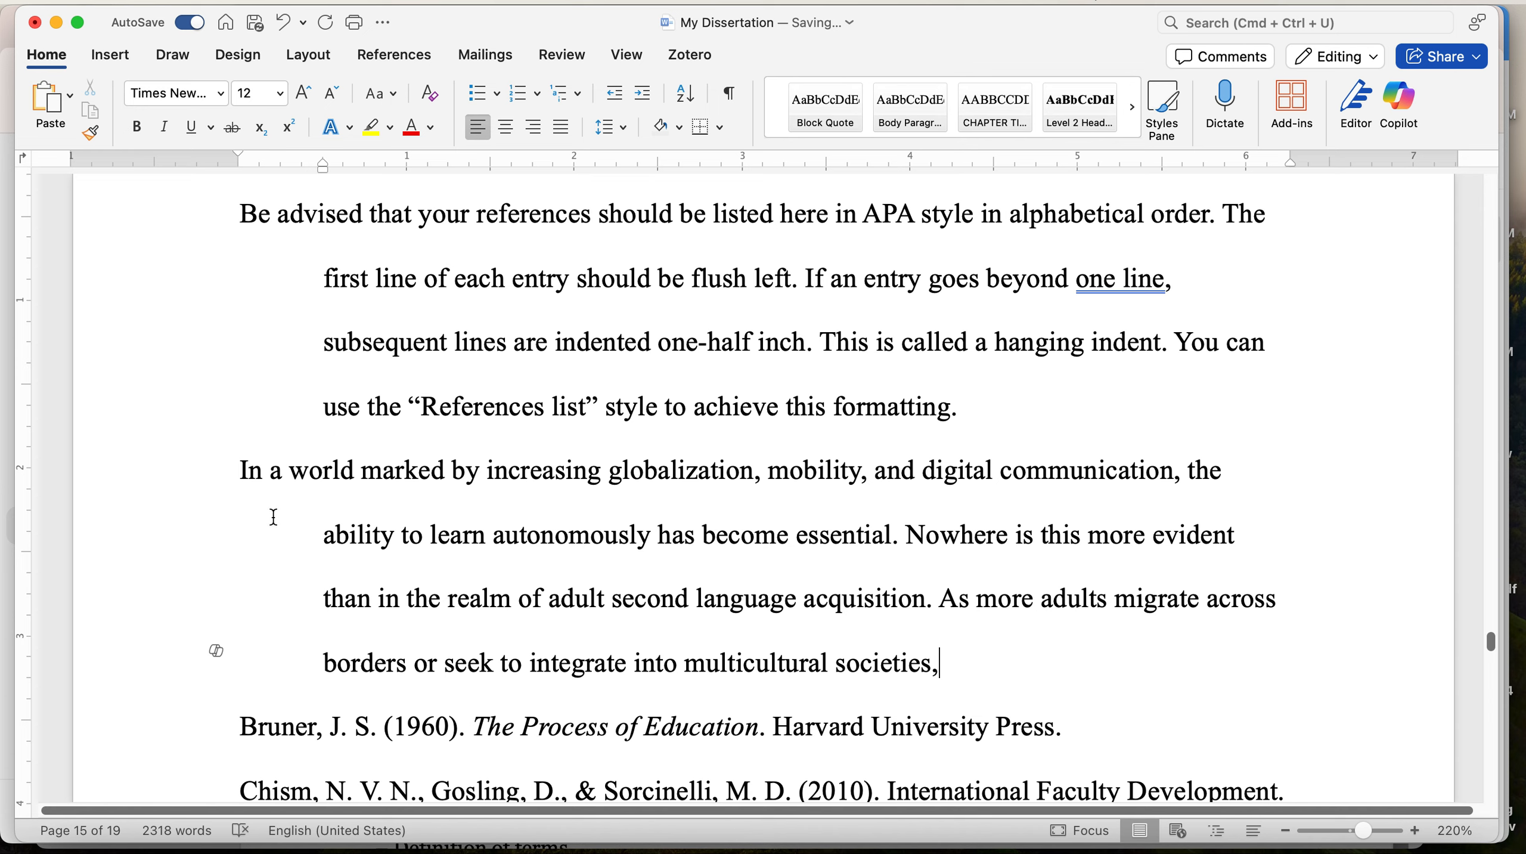
Review the reference entries' hanging indents and the page numbers across the References pages
{"action": "left_click_drag", "start_coordinate": [947, 665], "coordinate": [246, 488]}
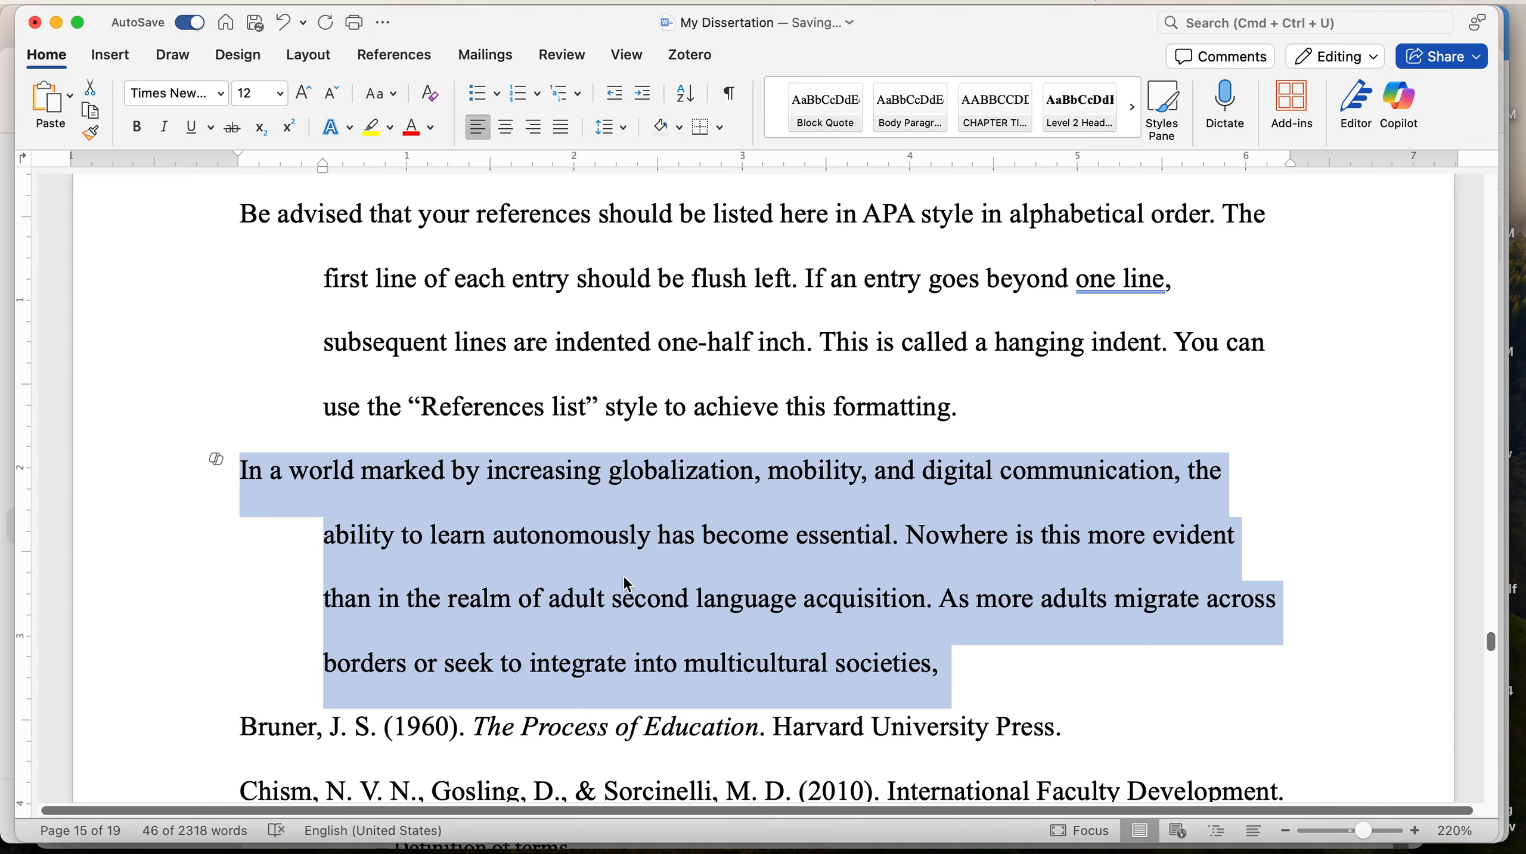
{"action": "left_click", "coordinate": [1027, 680]}
{"action": "scroll", "coordinate": [1026, 679], "scroll_direction": "down", "scroll_amount": 20}
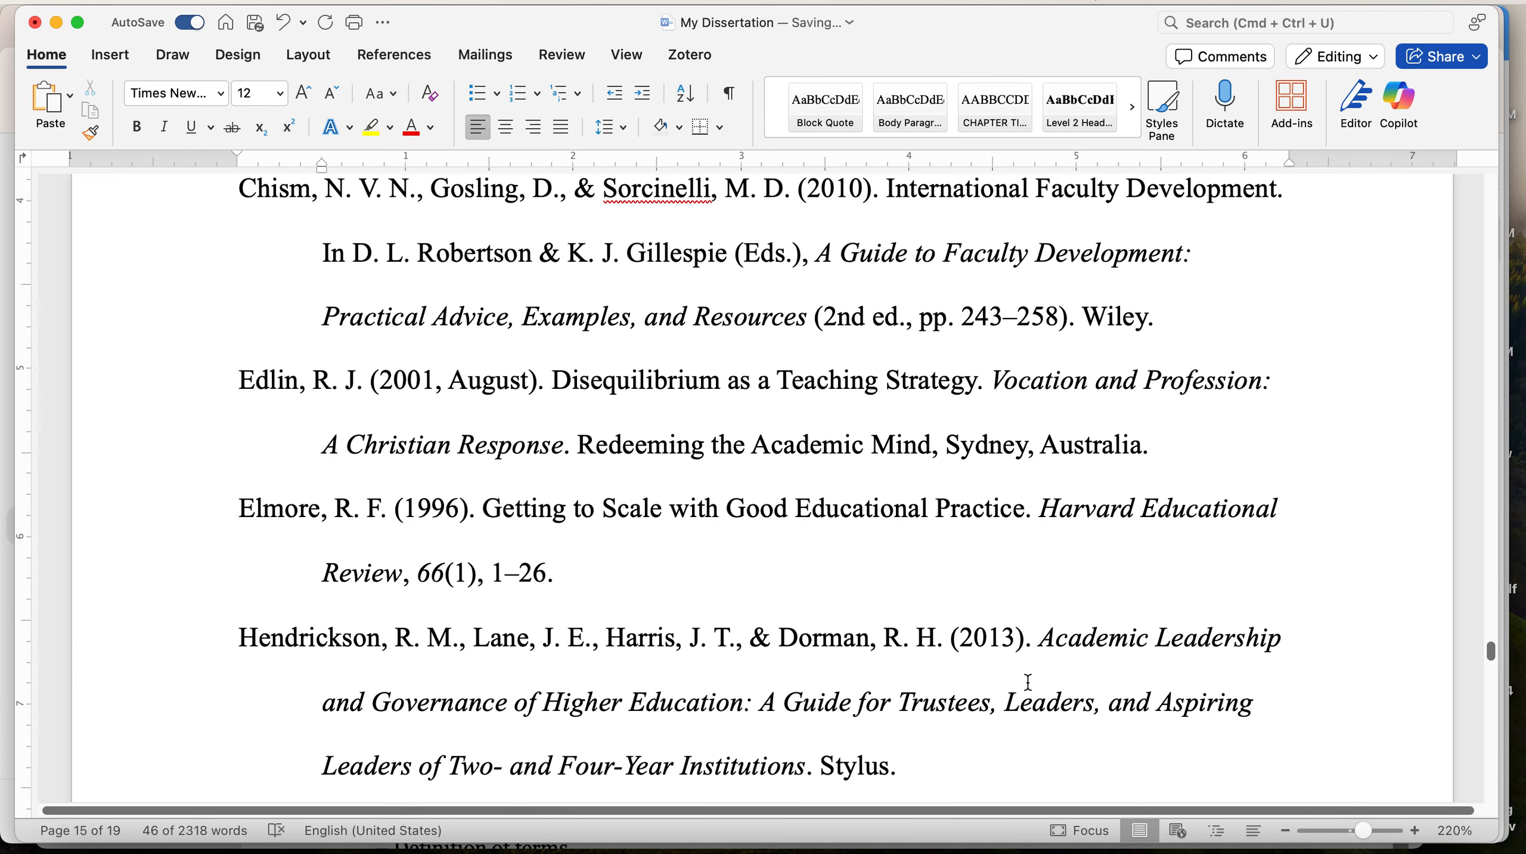
{"action": "scroll", "coordinate": [1027, 680], "scroll_direction": "down", "scroll_amount": 2}
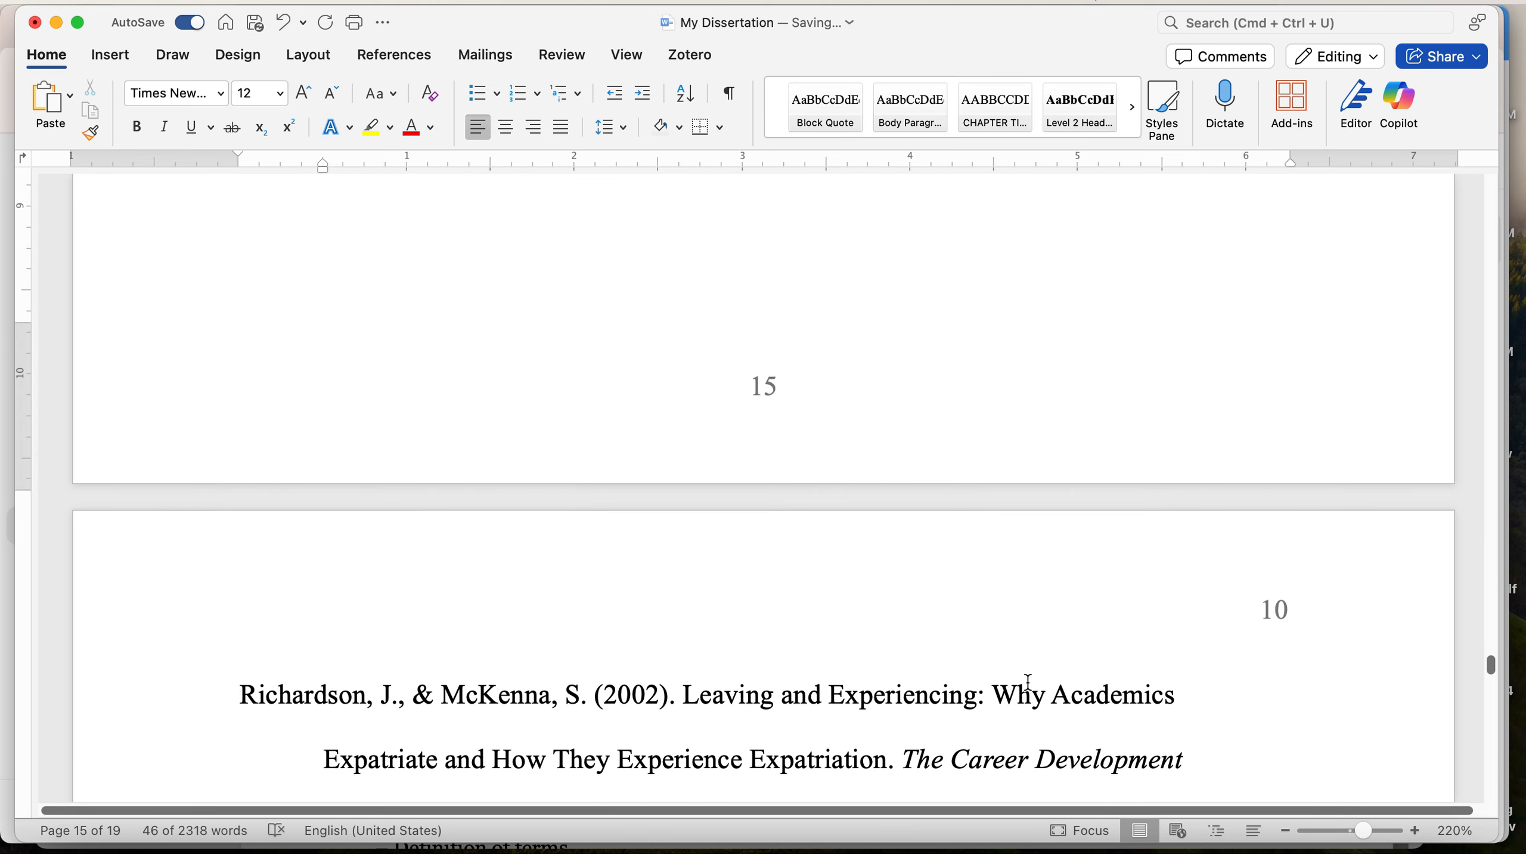
{"action": "scroll", "coordinate": [1026, 679], "scroll_direction": "up", "scroll_amount": 5}
{"action": "scroll", "coordinate": [1027, 681], "scroll_direction": "down", "scroll_amount": 10}
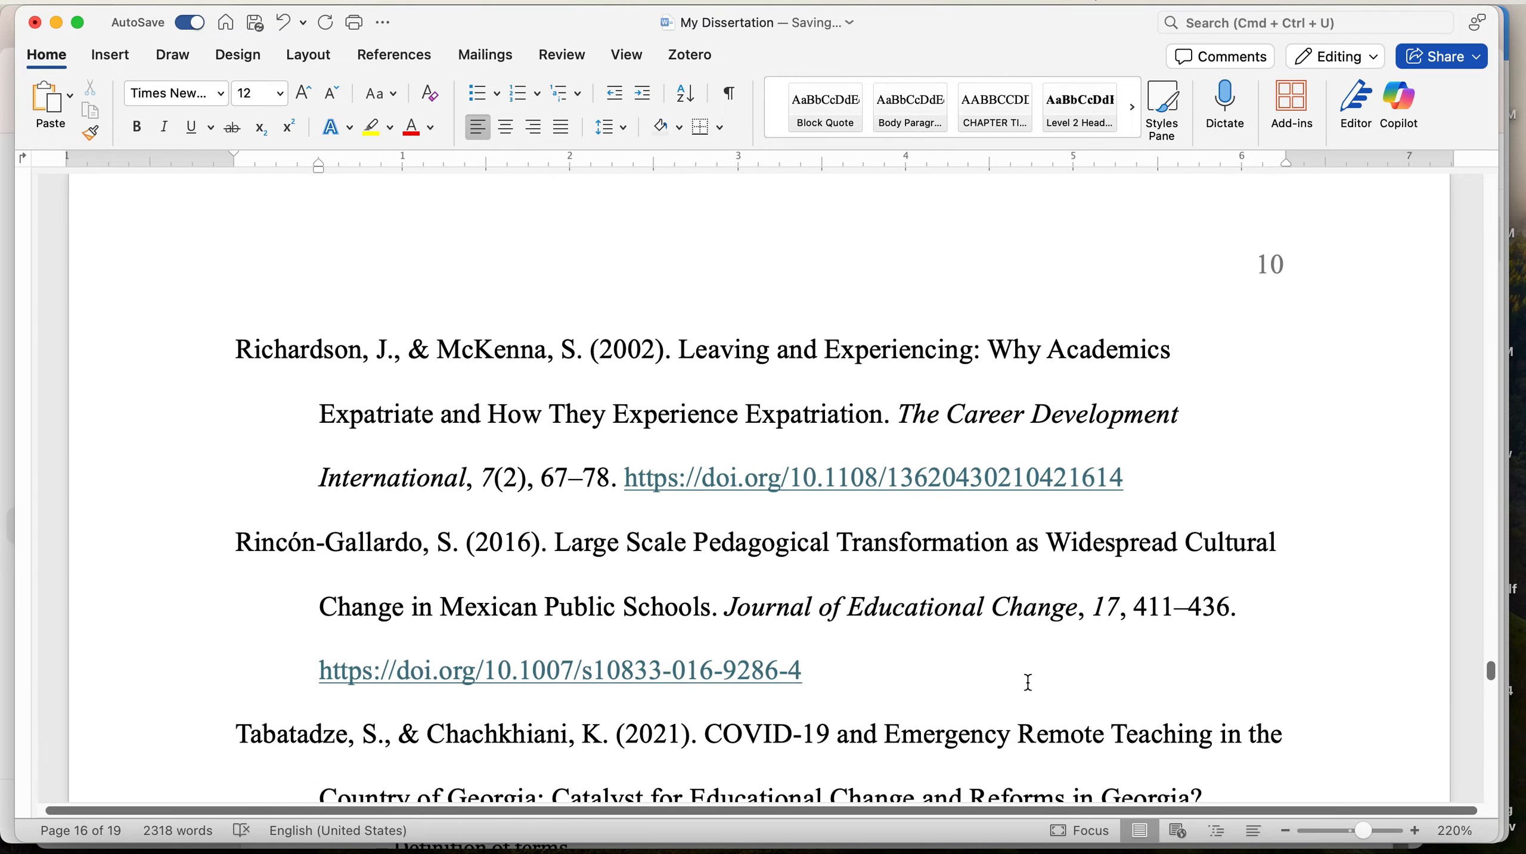
{"action": "scroll", "coordinate": [1028, 681], "scroll_direction": "up", "scroll_amount": 8}
{"action": "scroll", "coordinate": [1026, 679], "scroll_direction": "up", "scroll_amount": 15}
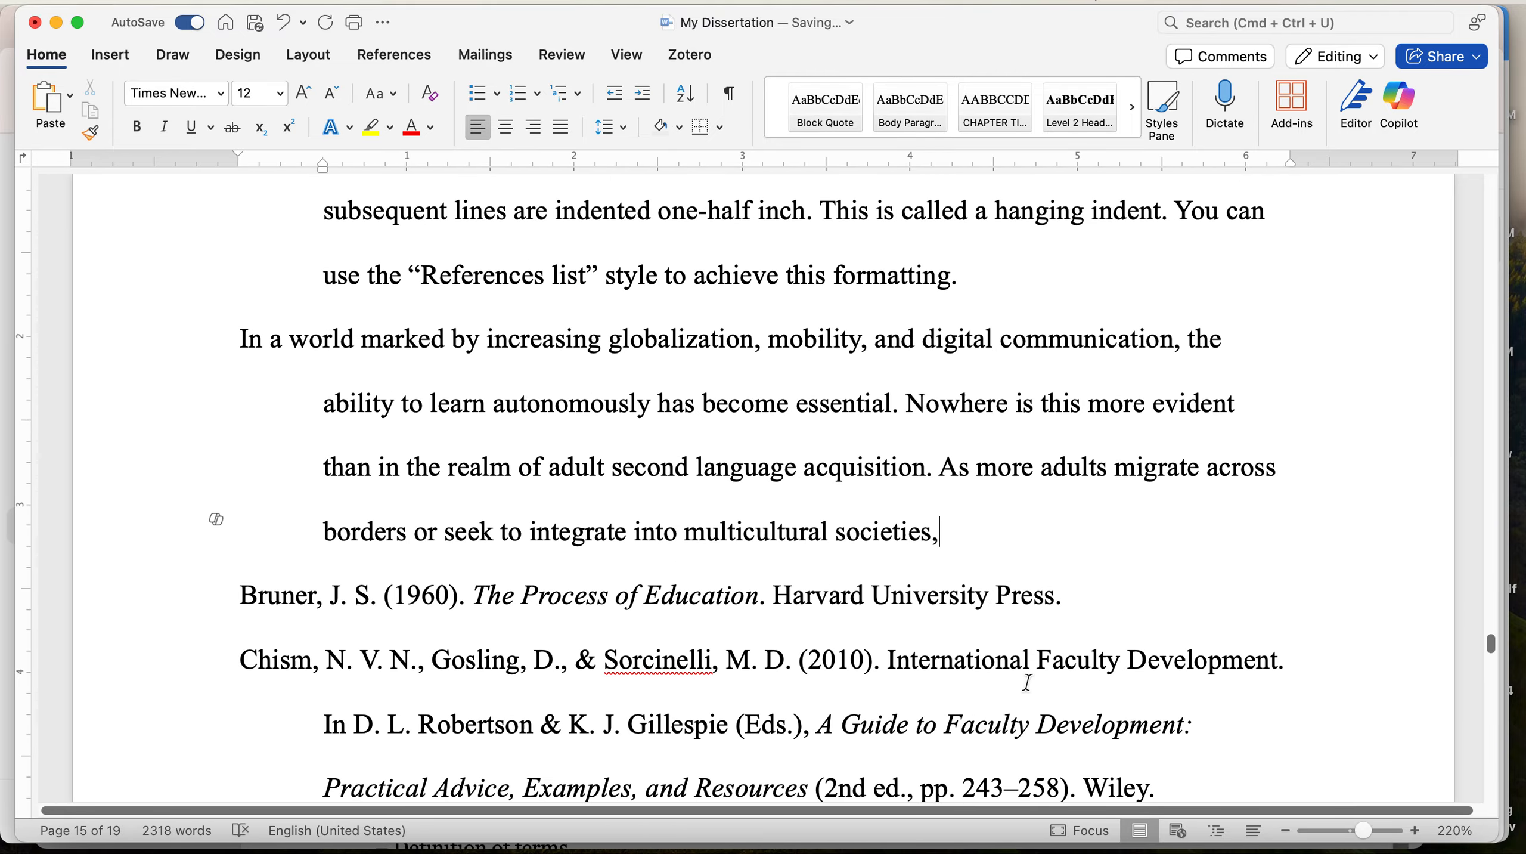
{"action": "scroll", "coordinate": [1027, 681], "scroll_direction": "up", "scroll_amount": 5}
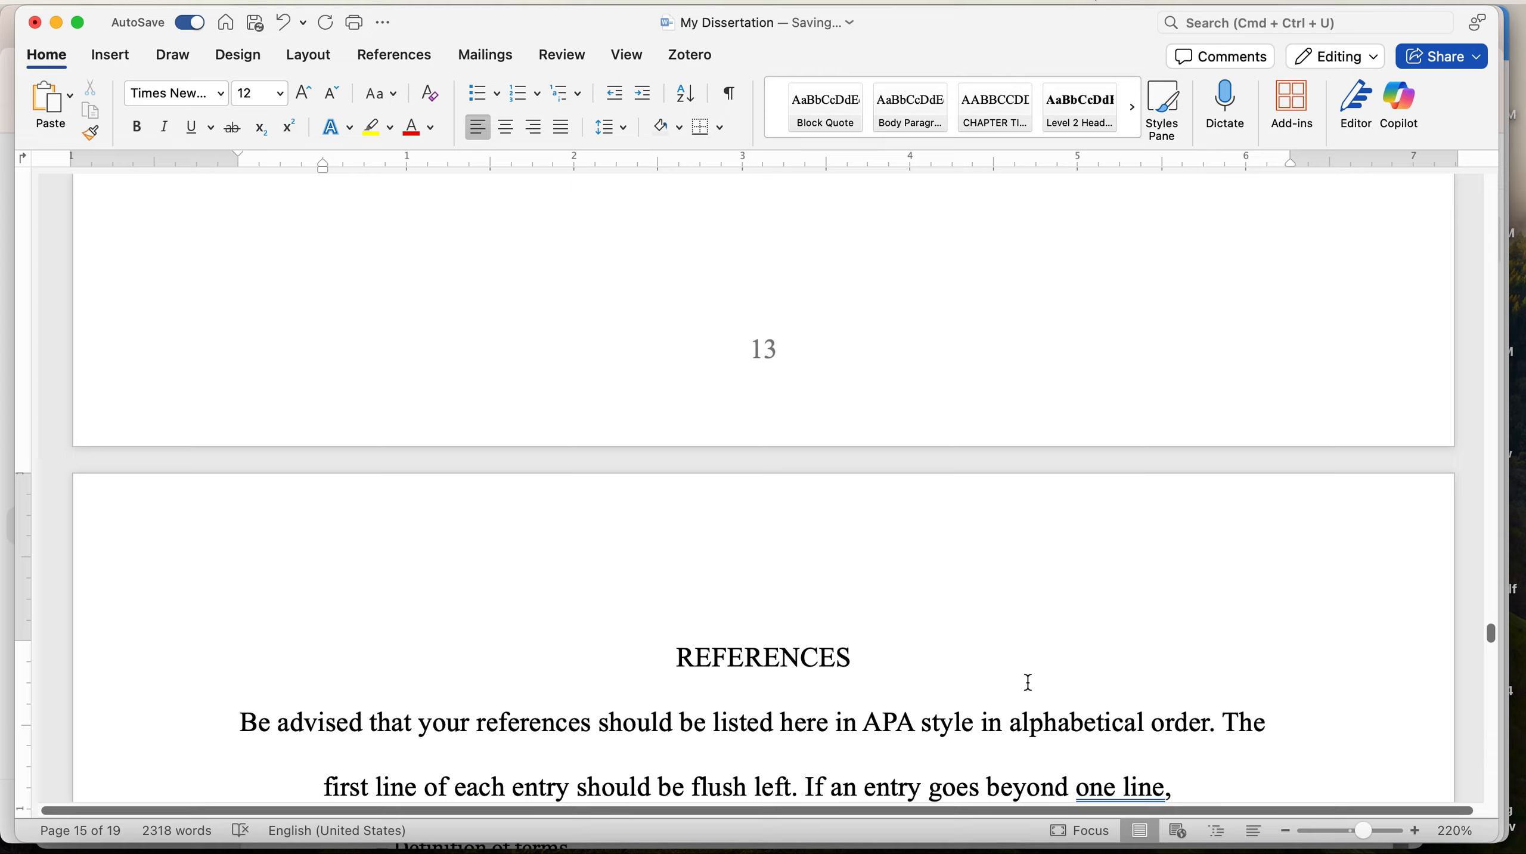
{"action": "scroll", "coordinate": [1027, 681], "scroll_direction": "down", "scroll_amount": 12}
{"action": "scroll", "coordinate": [1028, 681], "scroll_direction": "down", "scroll_amount": 5}
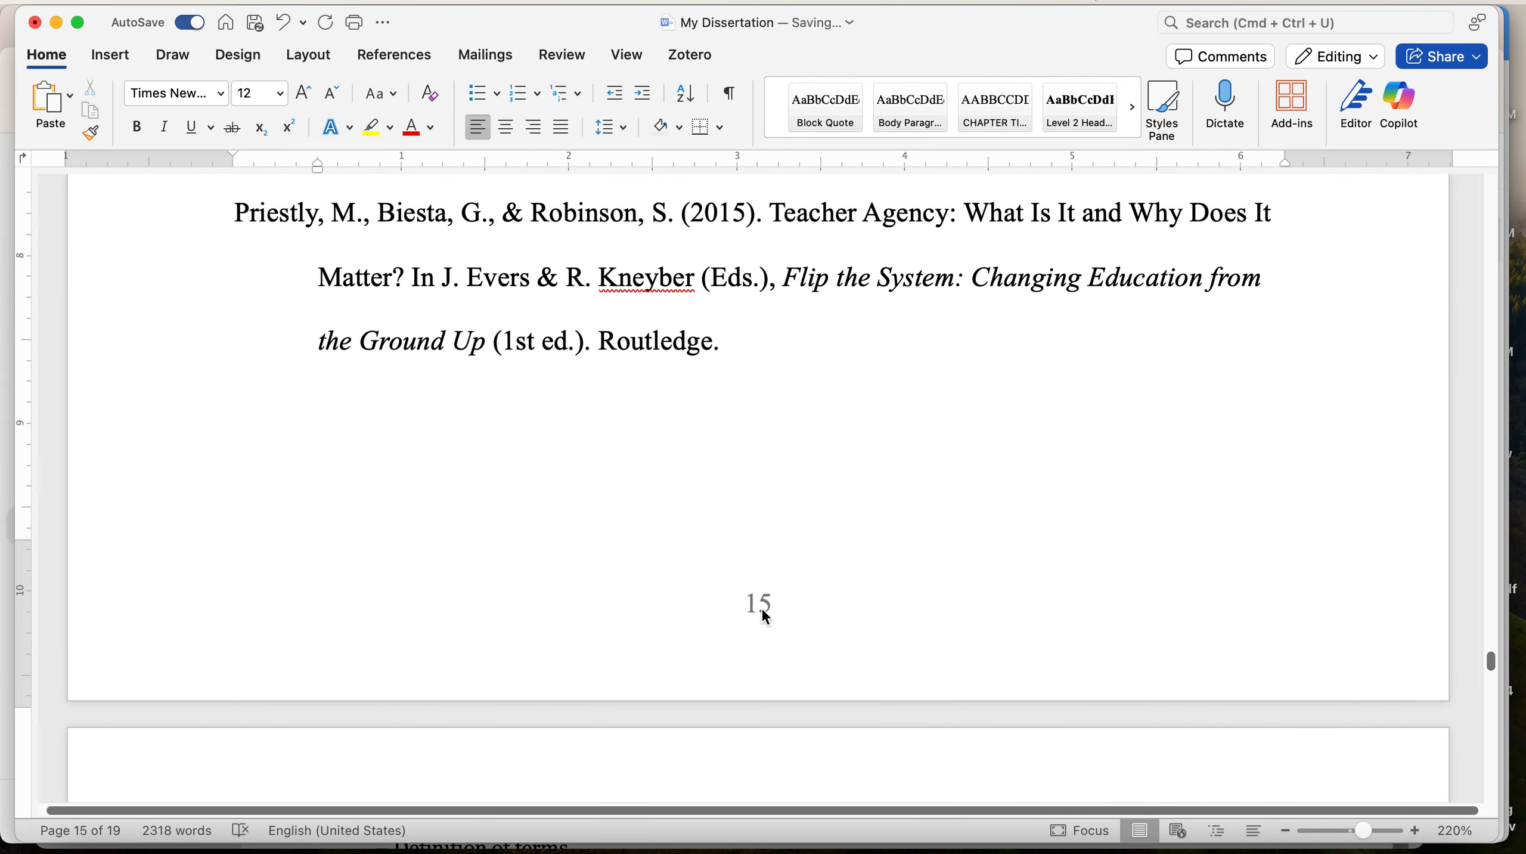
Change the page number in the first-page footer of the References section to 9
{"action": "scroll", "coordinate": [757, 603], "scroll_direction": "down", "scroll_amount": 5}
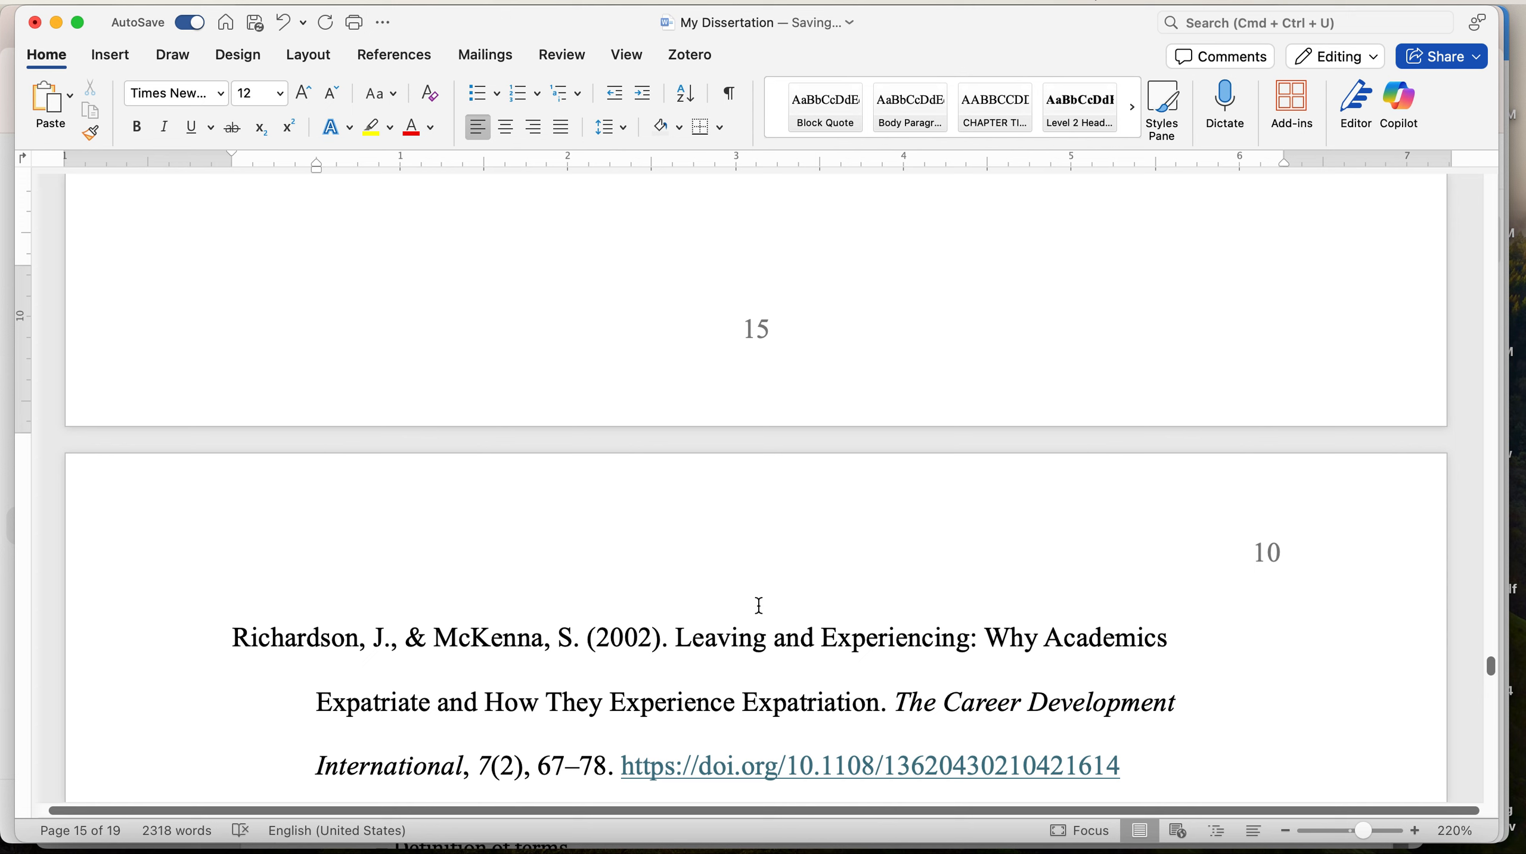
{"action": "double_click", "coordinate": [748, 334]}
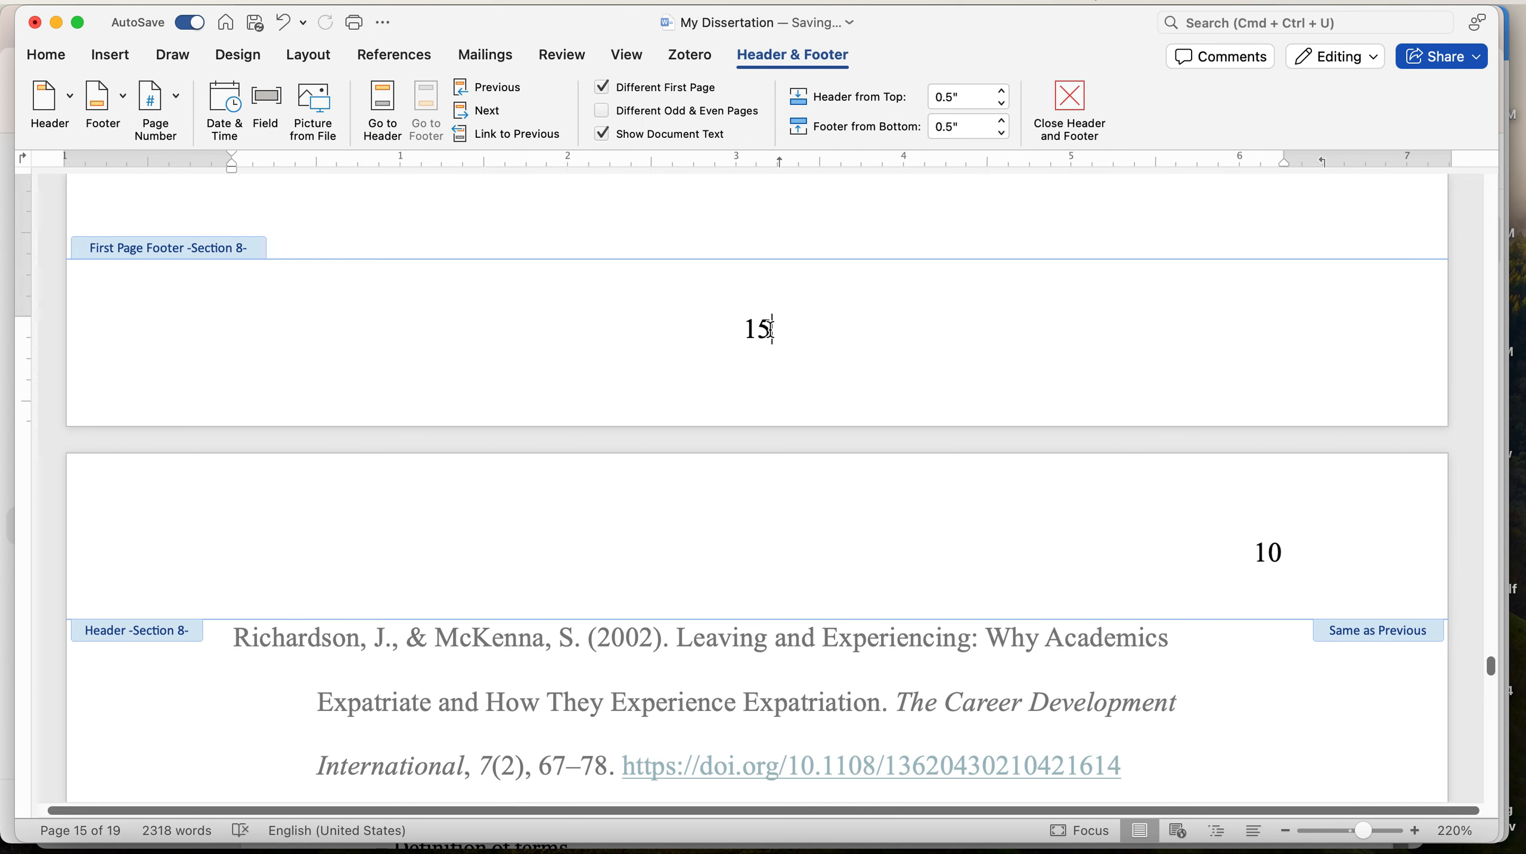
{"action": "key", "text": "BackSpace"}
{"action": "key", "text": "BackSpace"}
{"action": "double_click", "coordinate": [755, 204]}
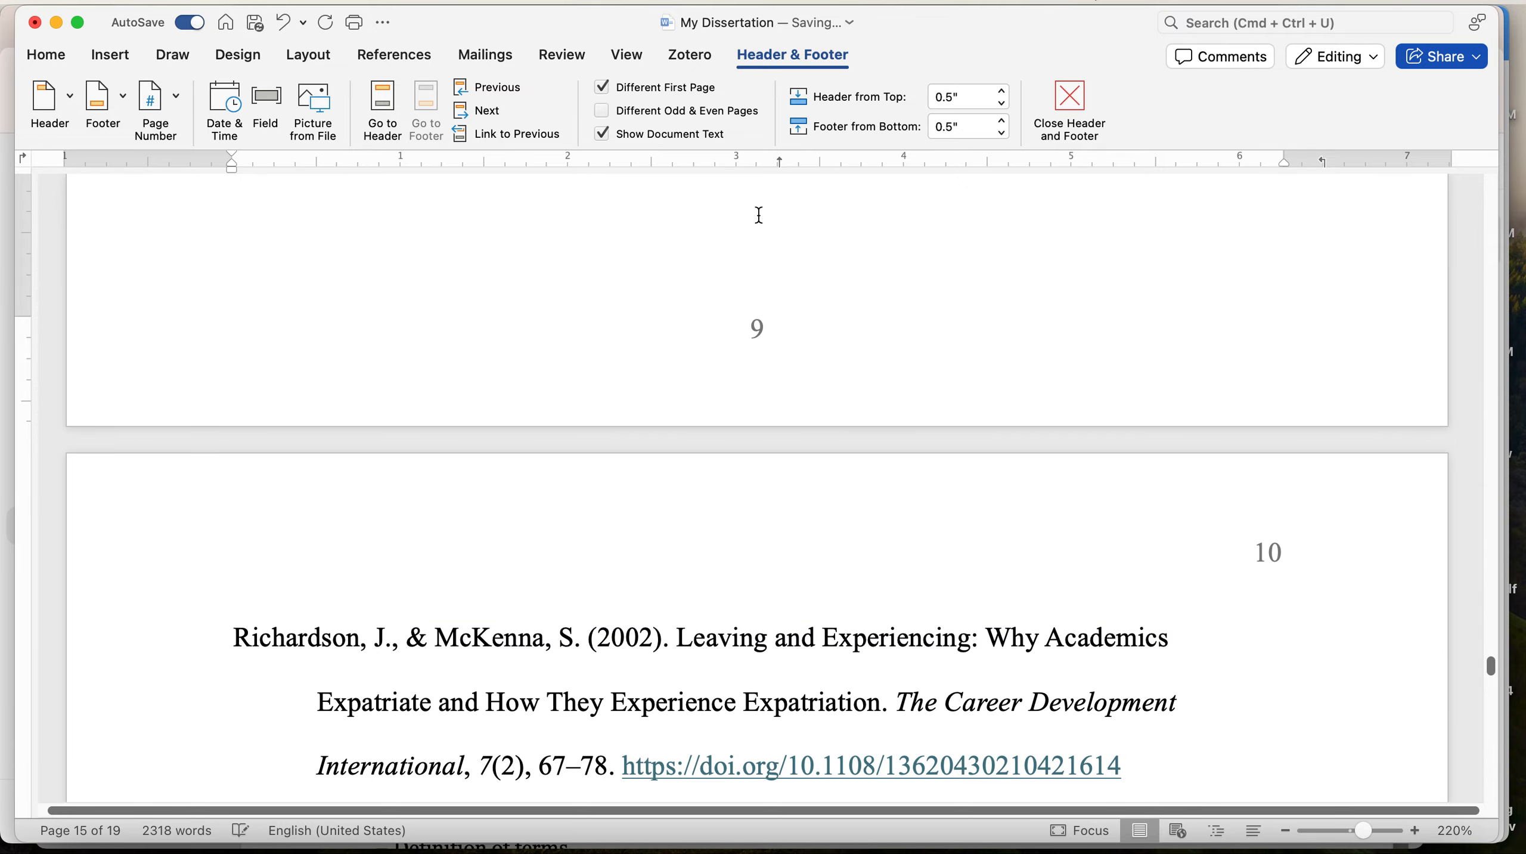
Review the end of the references and the Appendix A page, including its title, sample text and page numbers
{"action": "scroll", "coordinate": [787, 469], "scroll_direction": "down", "scroll_amount": 20}
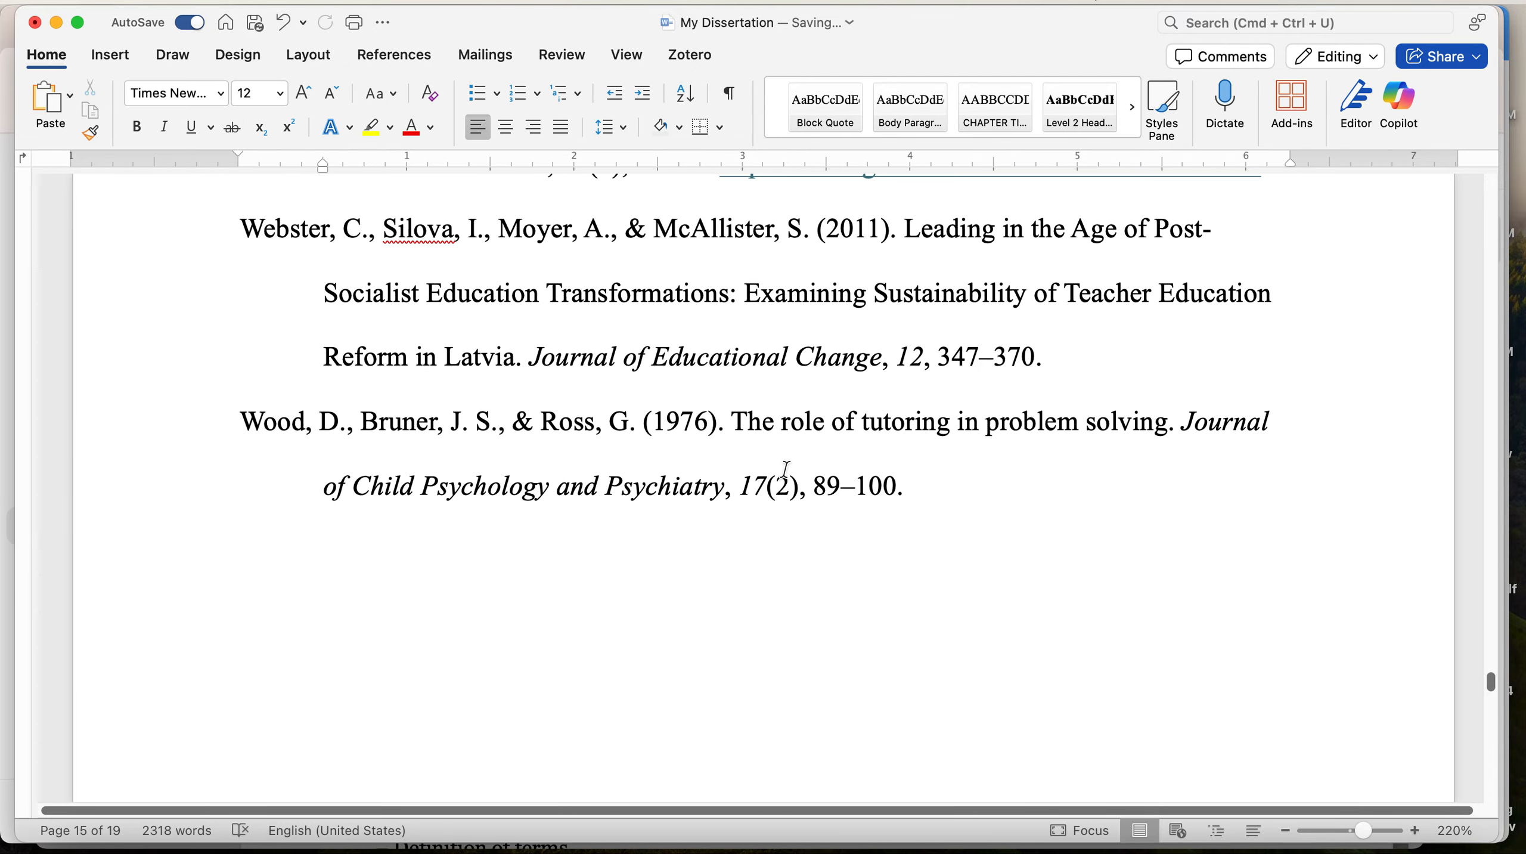
{"action": "scroll", "coordinate": [788, 469], "scroll_direction": "down", "scroll_amount": 10}
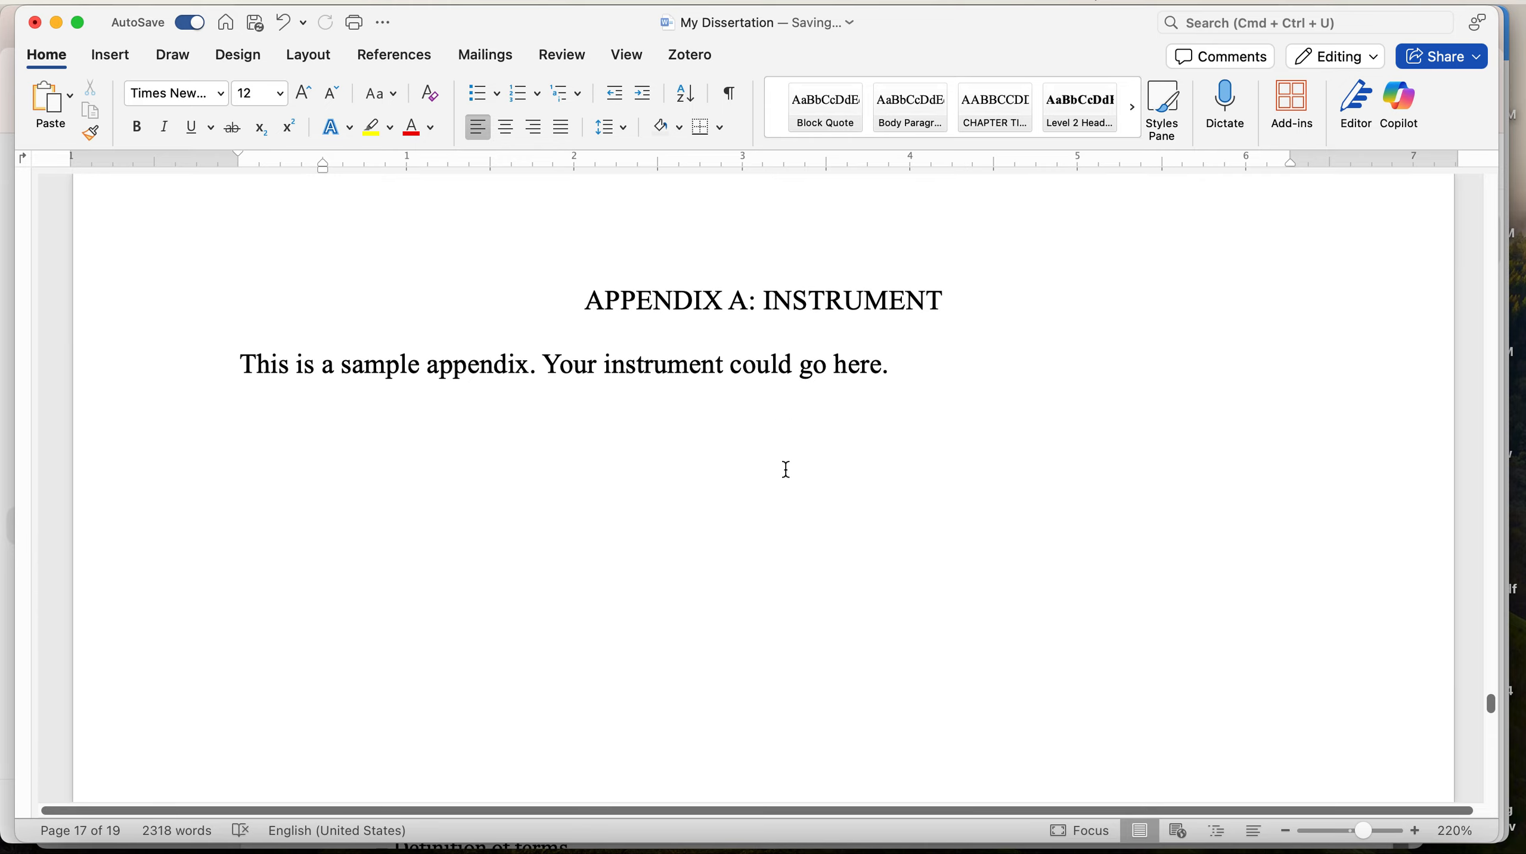
{"action": "left_click", "coordinate": [903, 359]}
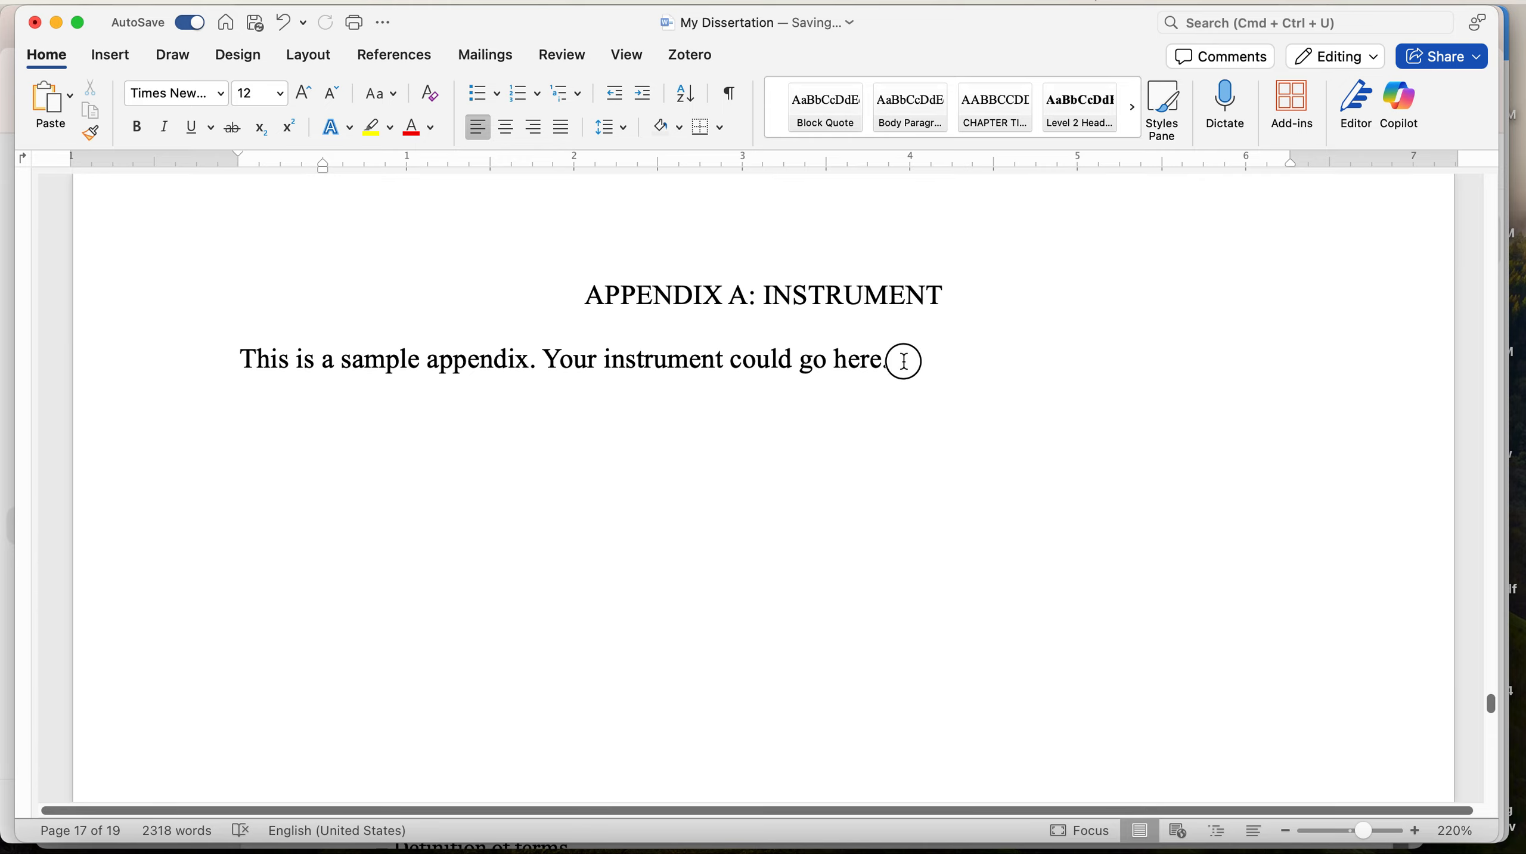
{"action": "left_click", "coordinate": [974, 296]}
{"action": "left_click_drag", "start_coordinate": [975, 297], "coordinate": [938, 335]}
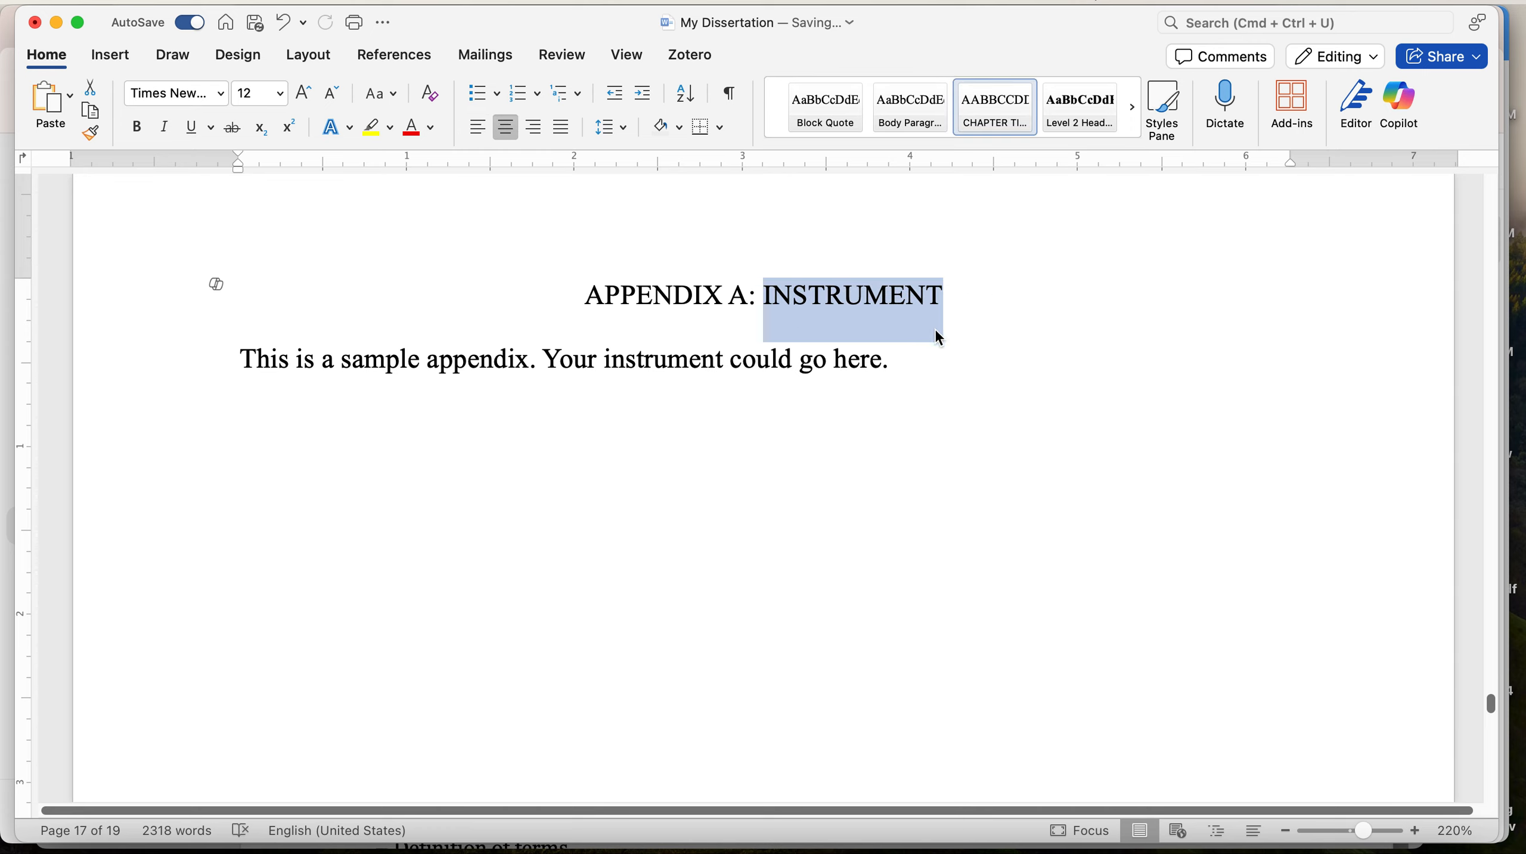
{"action": "left_click", "coordinate": [941, 361]}
{"action": "scroll", "coordinate": [941, 361], "scroll_direction": "down", "scroll_amount": 15}
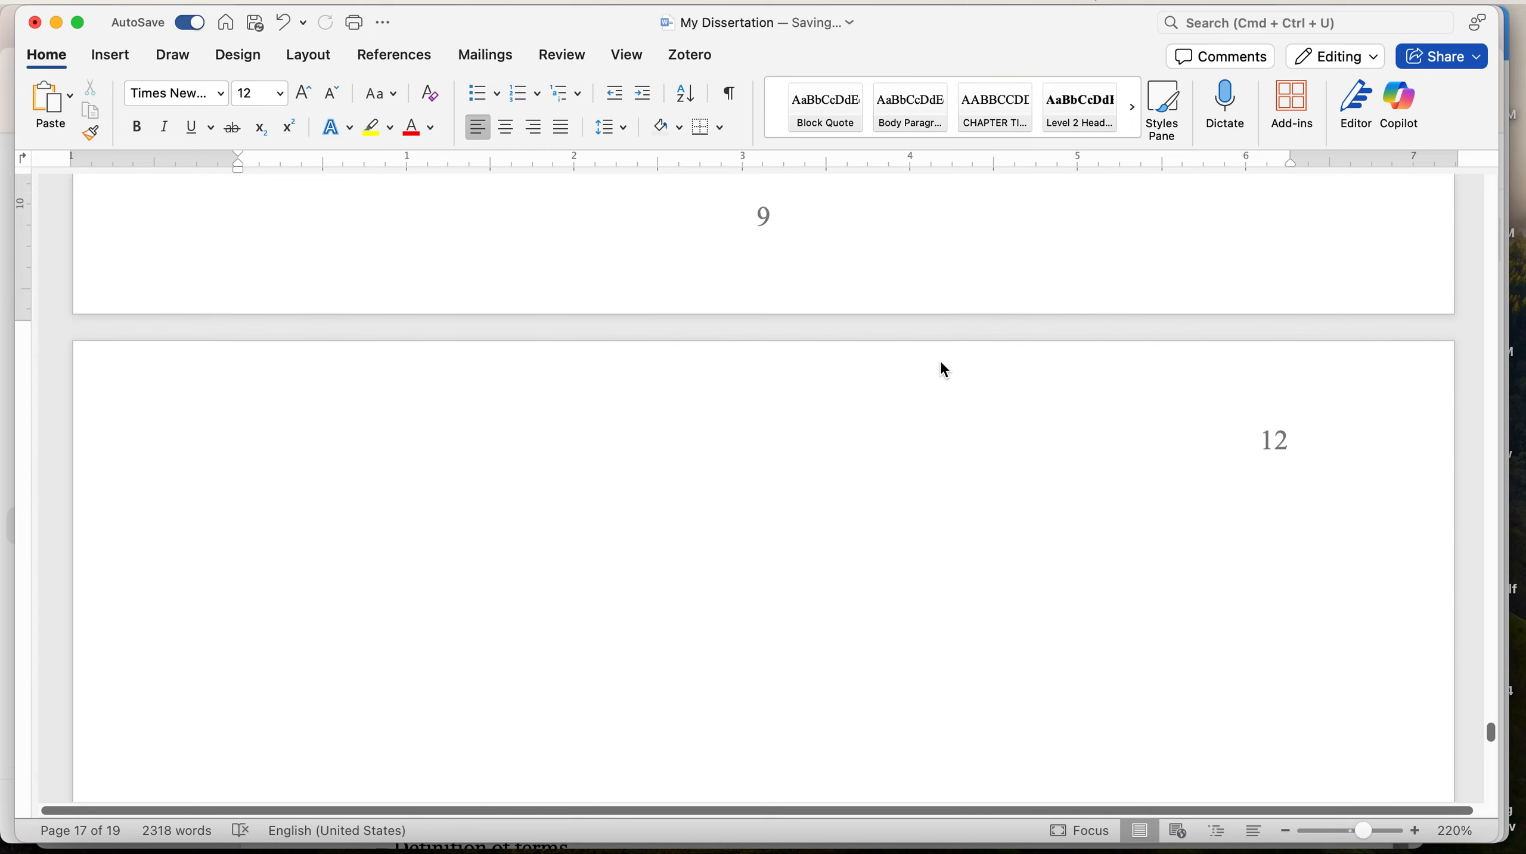
{"action": "scroll", "coordinate": [941, 362], "scroll_direction": "up", "scroll_amount": 5}
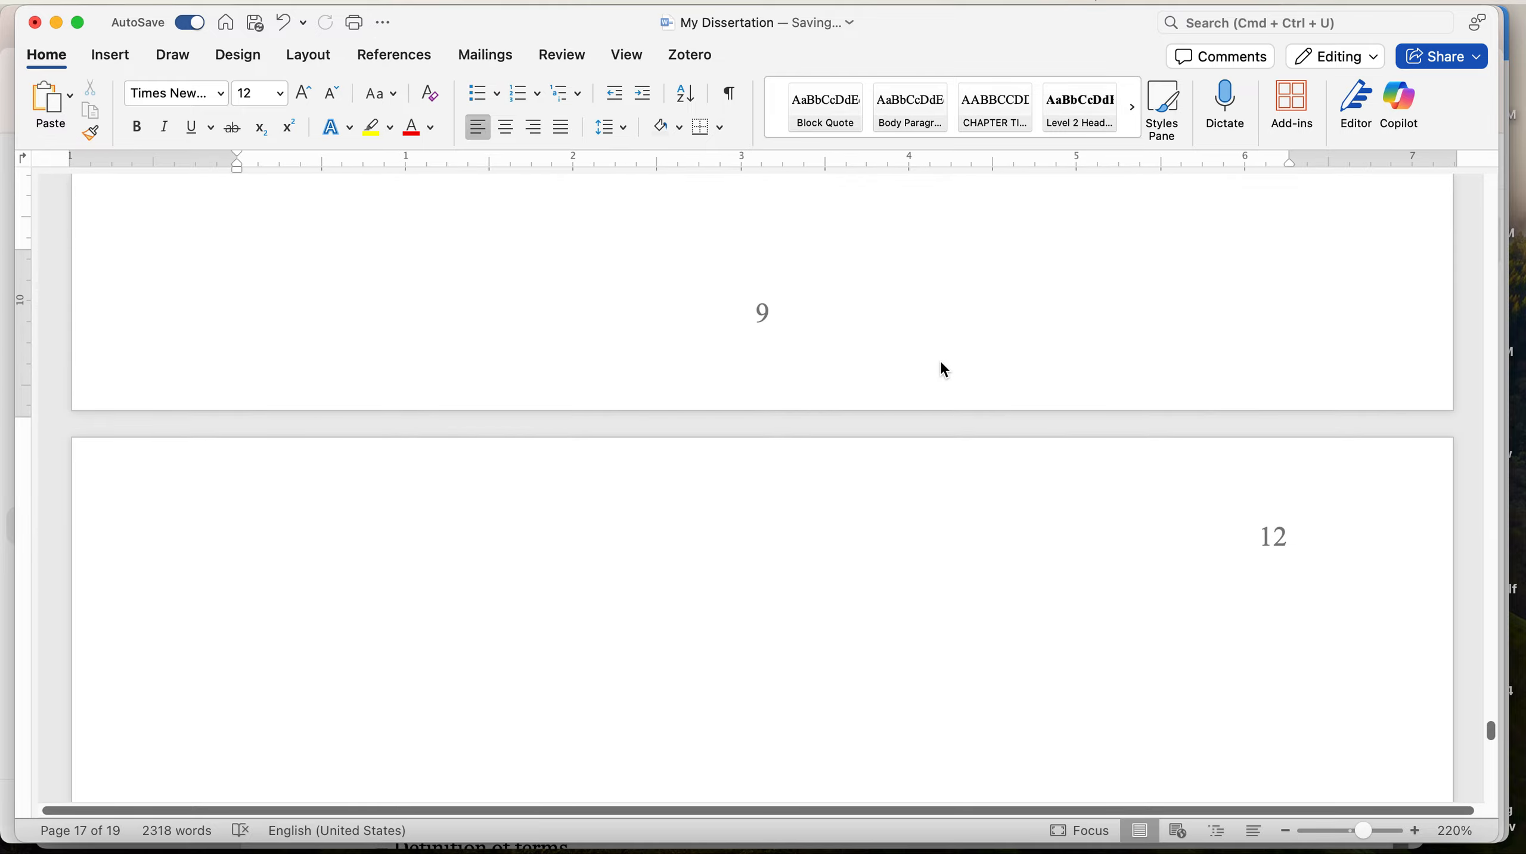
{"action": "scroll", "coordinate": [941, 362], "scroll_direction": "up", "scroll_amount": 5}
{"action": "scroll", "coordinate": [941, 361], "scroll_direction": "down", "scroll_amount": 5}
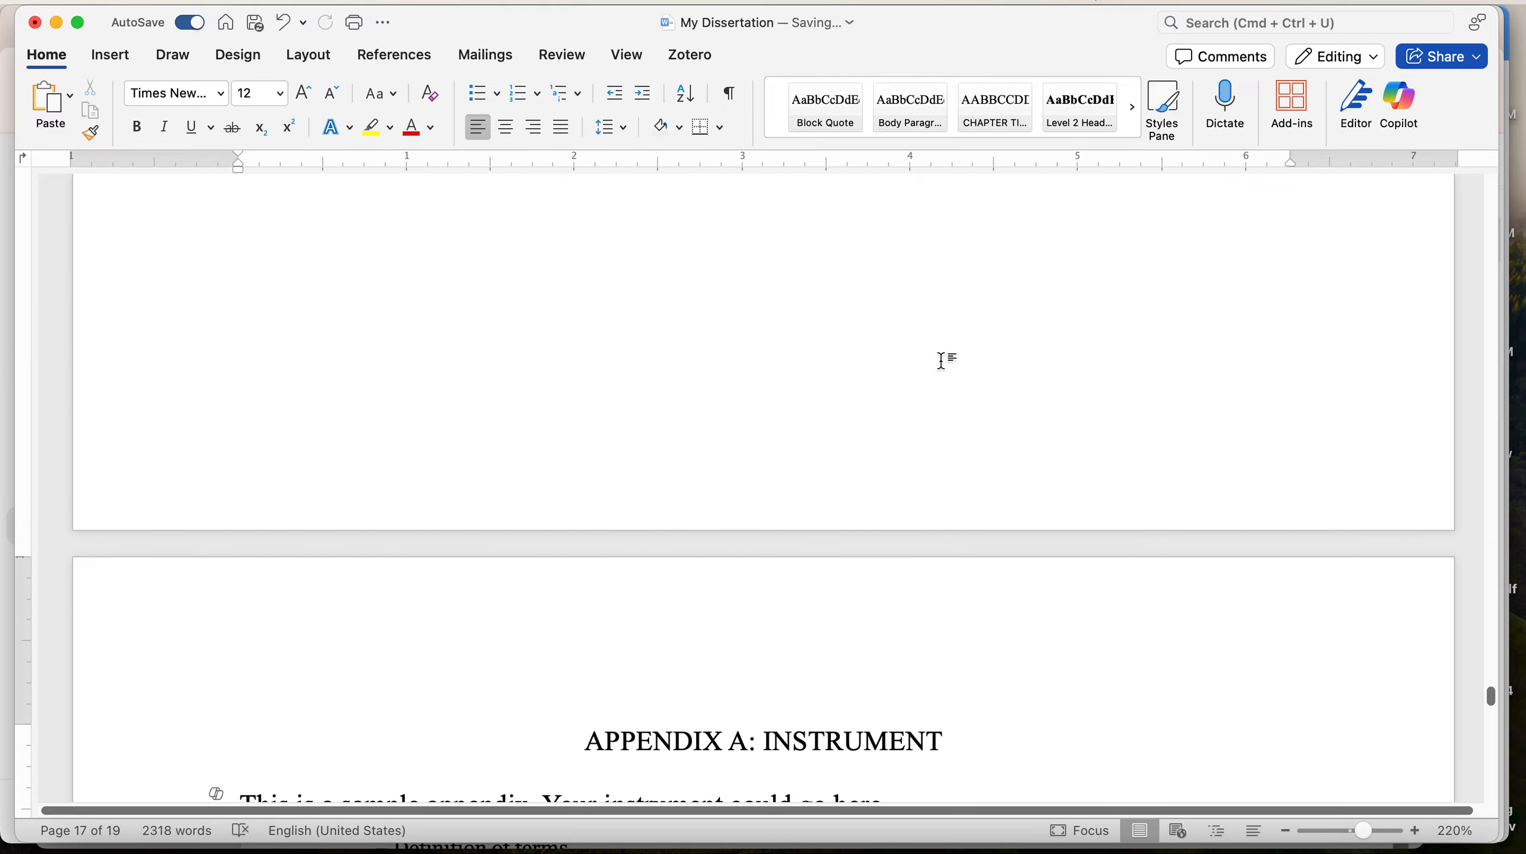
Change the page number in the first-page footer of the Appendix A section to 11
{"action": "scroll", "coordinate": [941, 361], "scroll_direction": "down", "scroll_amount": 20}
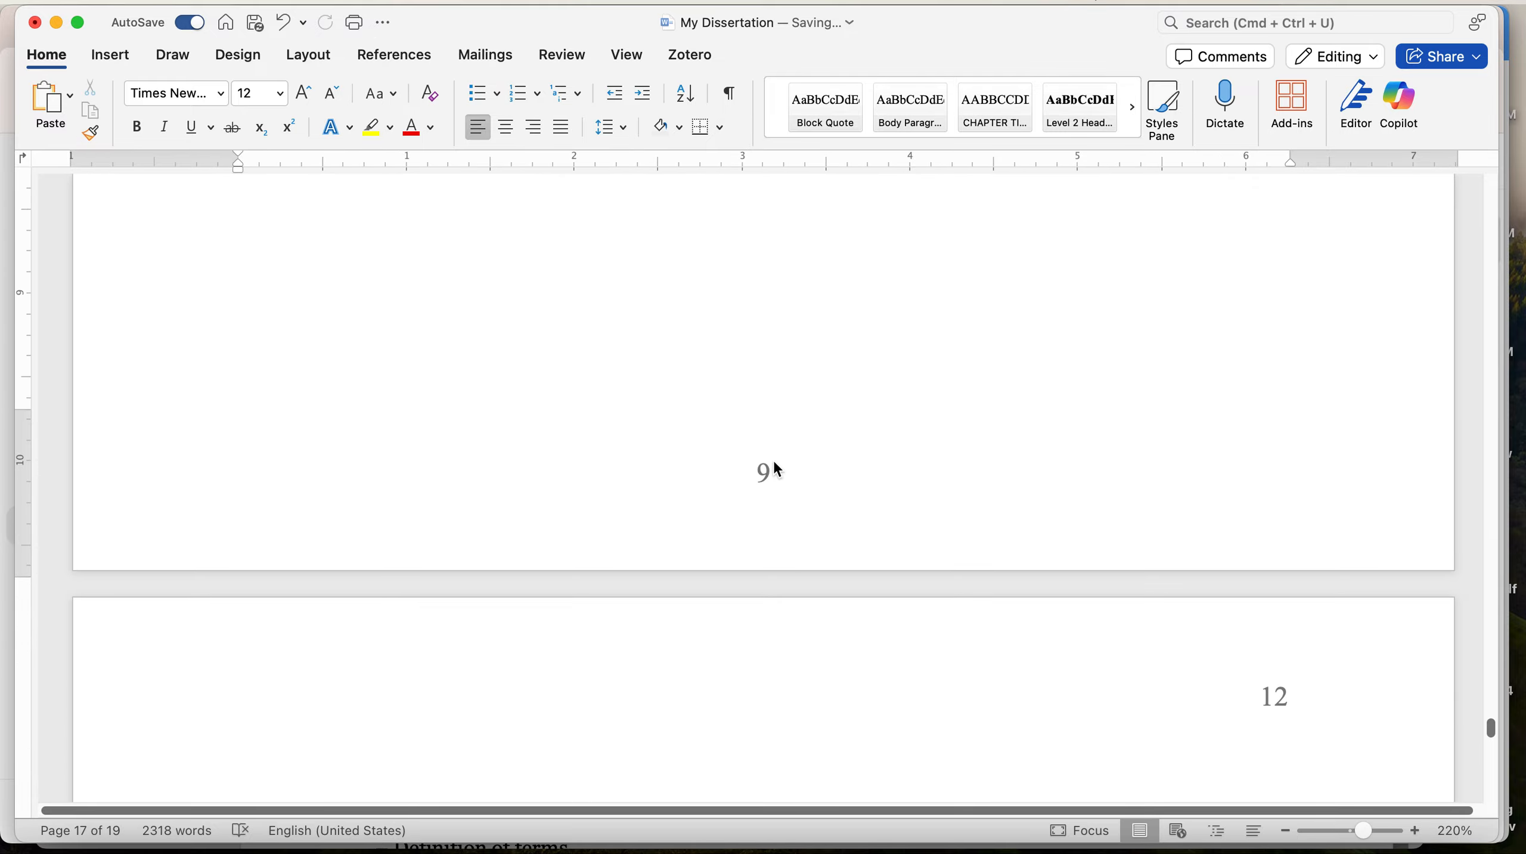
{"action": "double_click", "coordinate": [775, 465]}
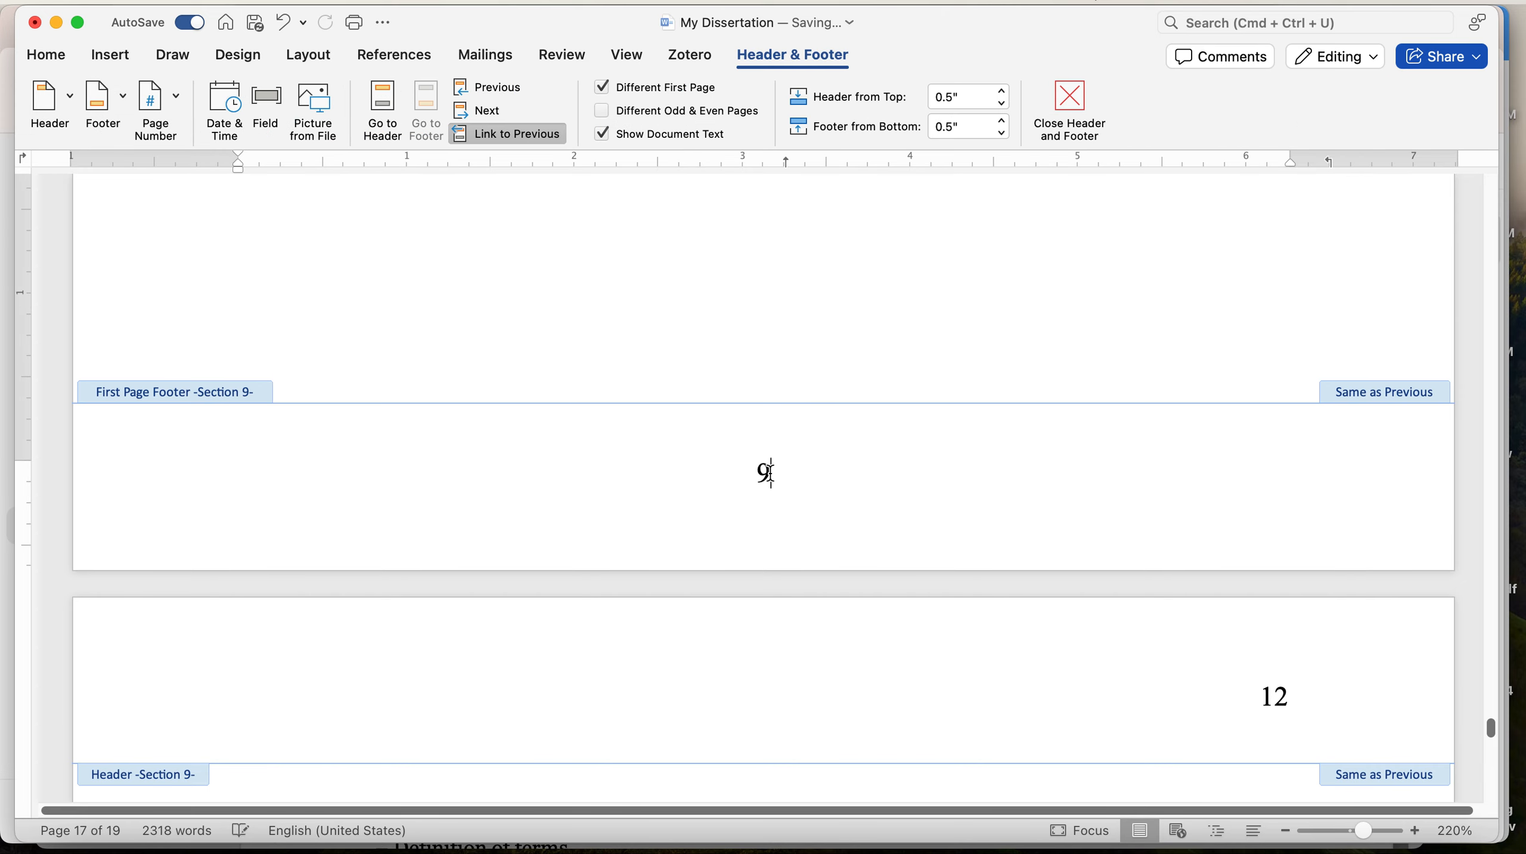
{"action": "key", "text": "BackSpace"}
{"action": "type", "text": "11"}
{"action": "double_click", "coordinate": [840, 316]}
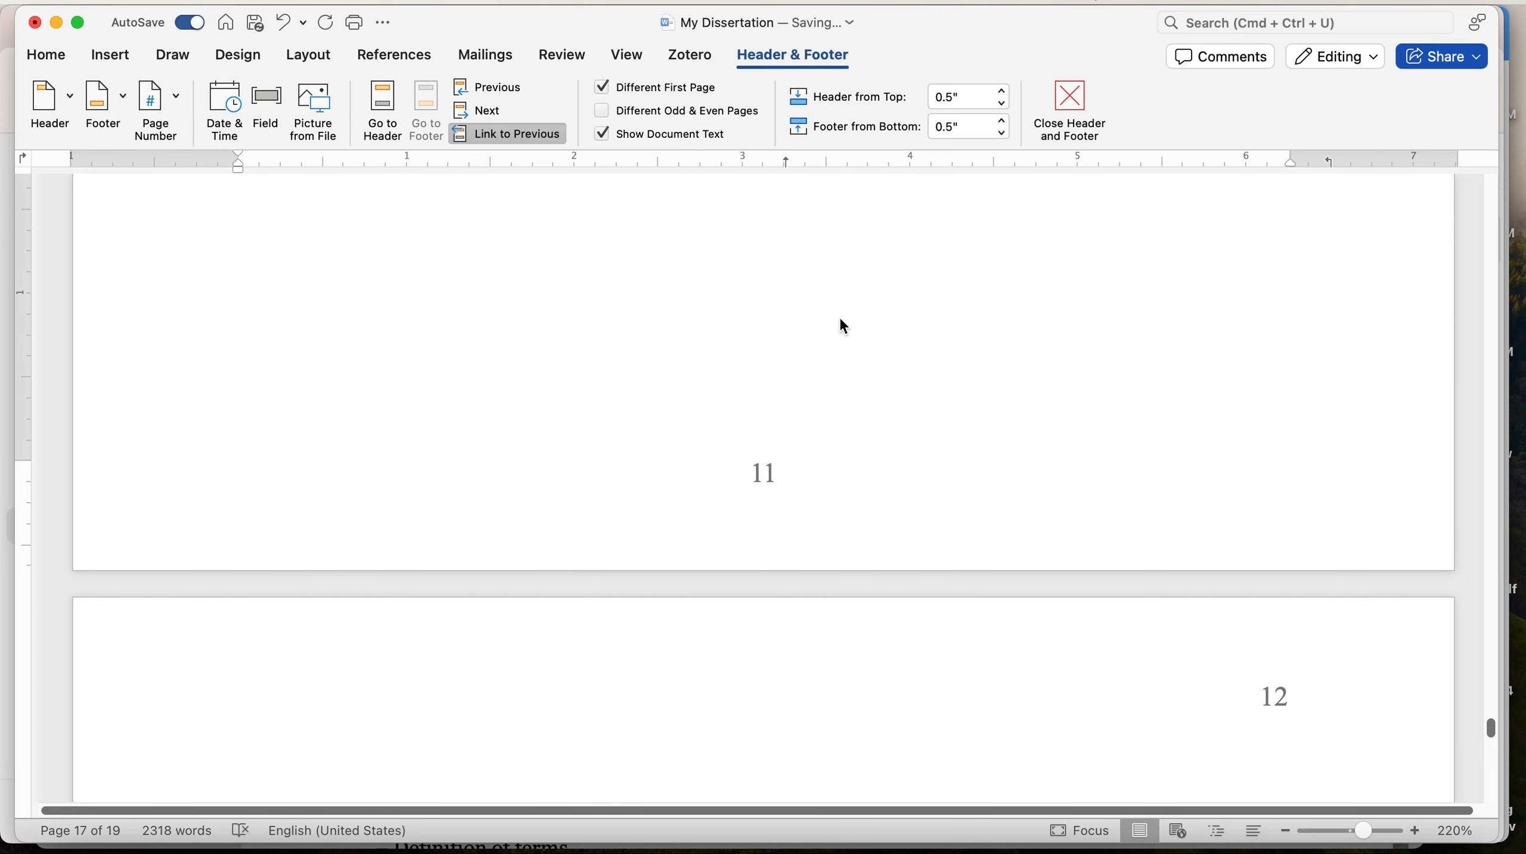
Start inserting a break on the empty line below the Appendix B sample text
{"action": "scroll", "coordinate": [872, 551], "scroll_direction": "down", "scroll_amount": 15}
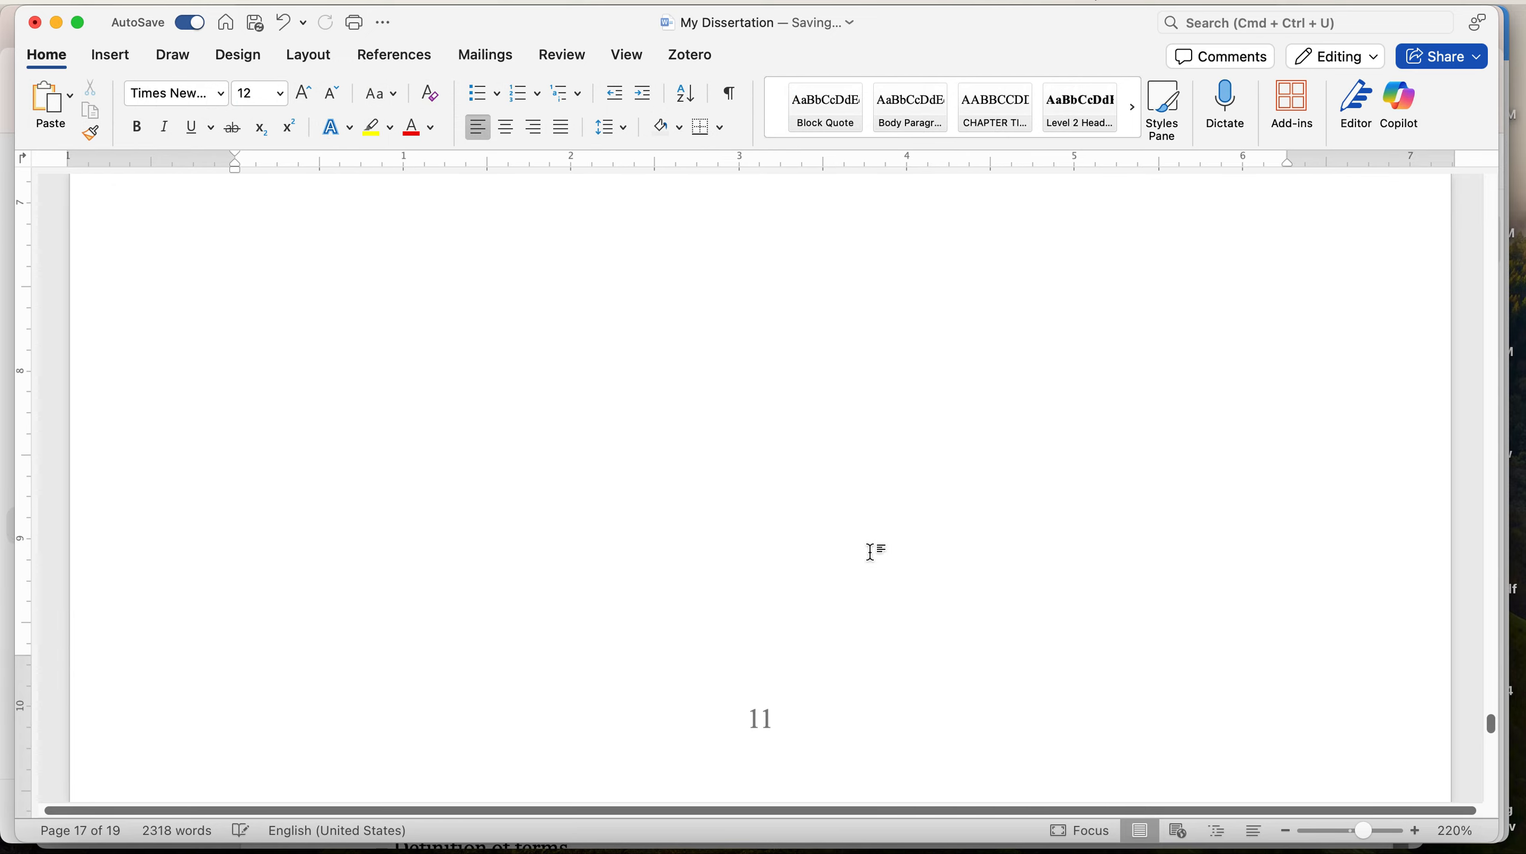
{"action": "scroll", "coordinate": [872, 553], "scroll_direction": "down", "scroll_amount": 15}
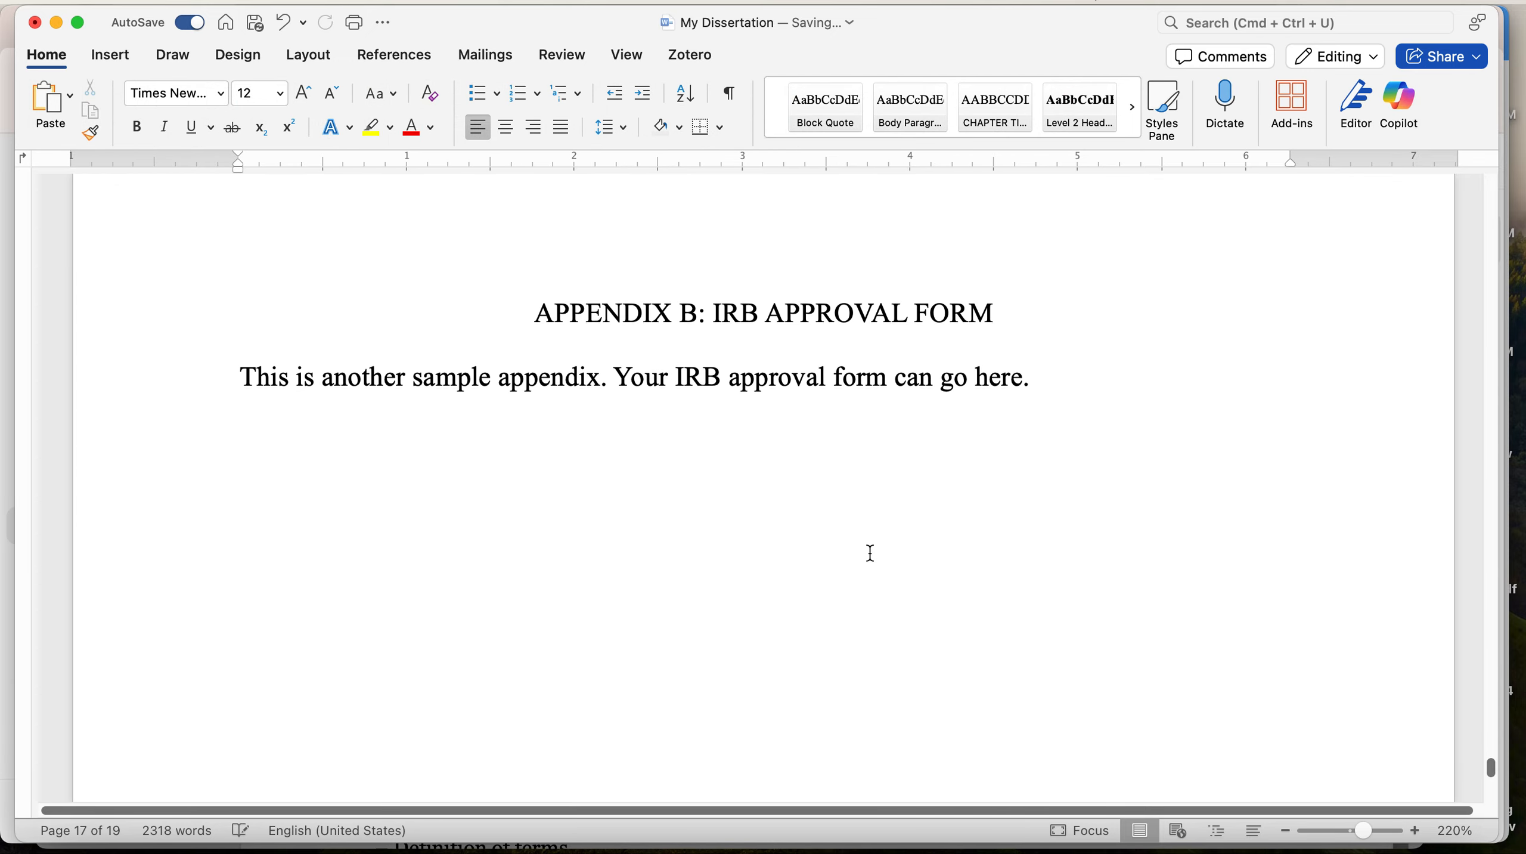
{"action": "scroll", "coordinate": [870, 553], "scroll_direction": "down", "scroll_amount": 12}
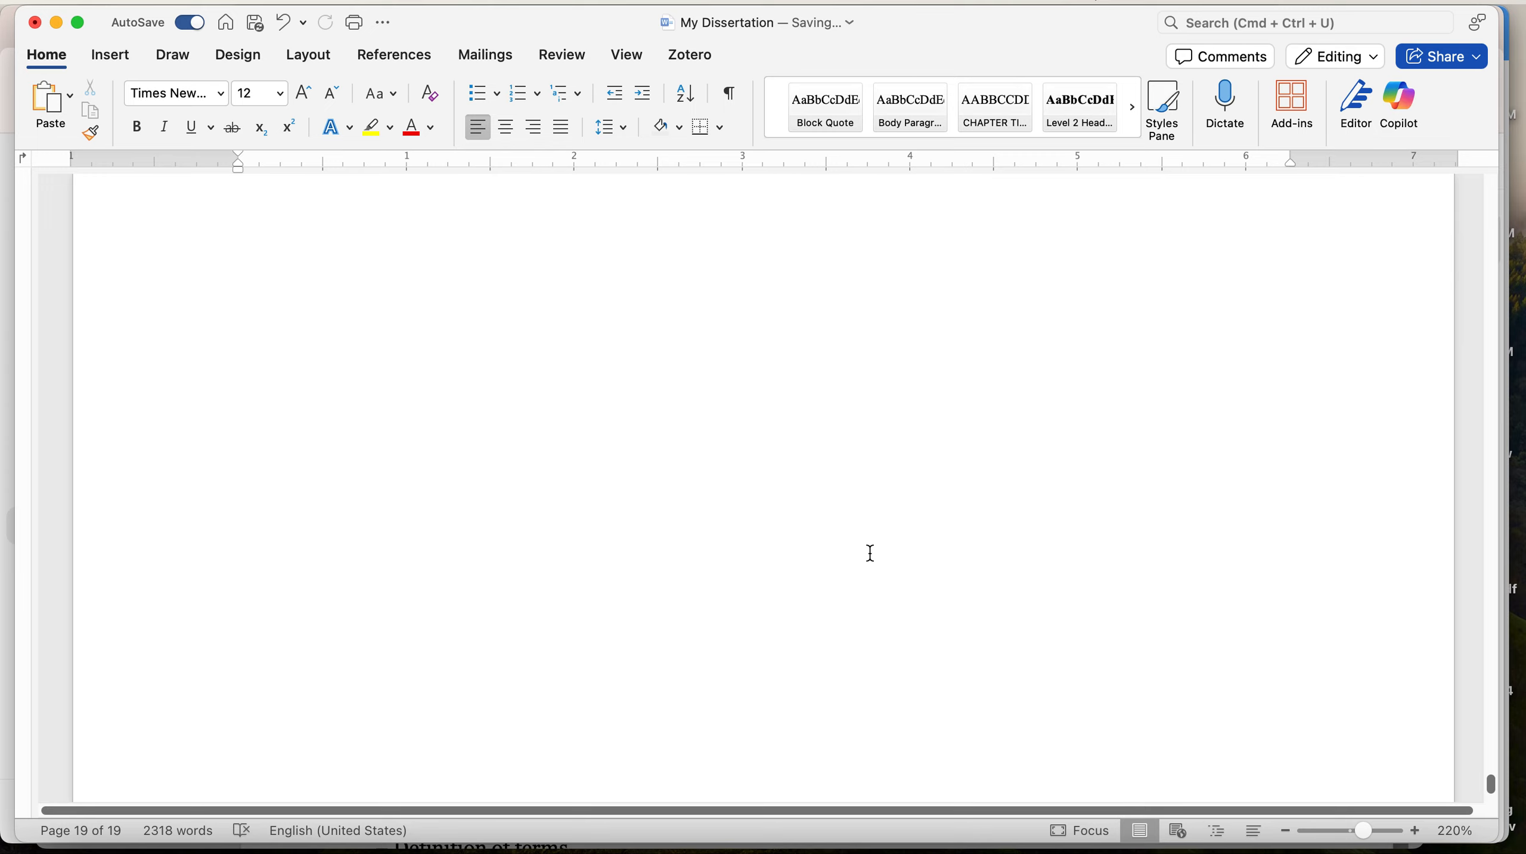
{"action": "scroll", "coordinate": [869, 553], "scroll_direction": "up", "scroll_amount": 13}
{"action": "scroll", "coordinate": [871, 554], "scroll_direction": "up", "scroll_amount": 4}
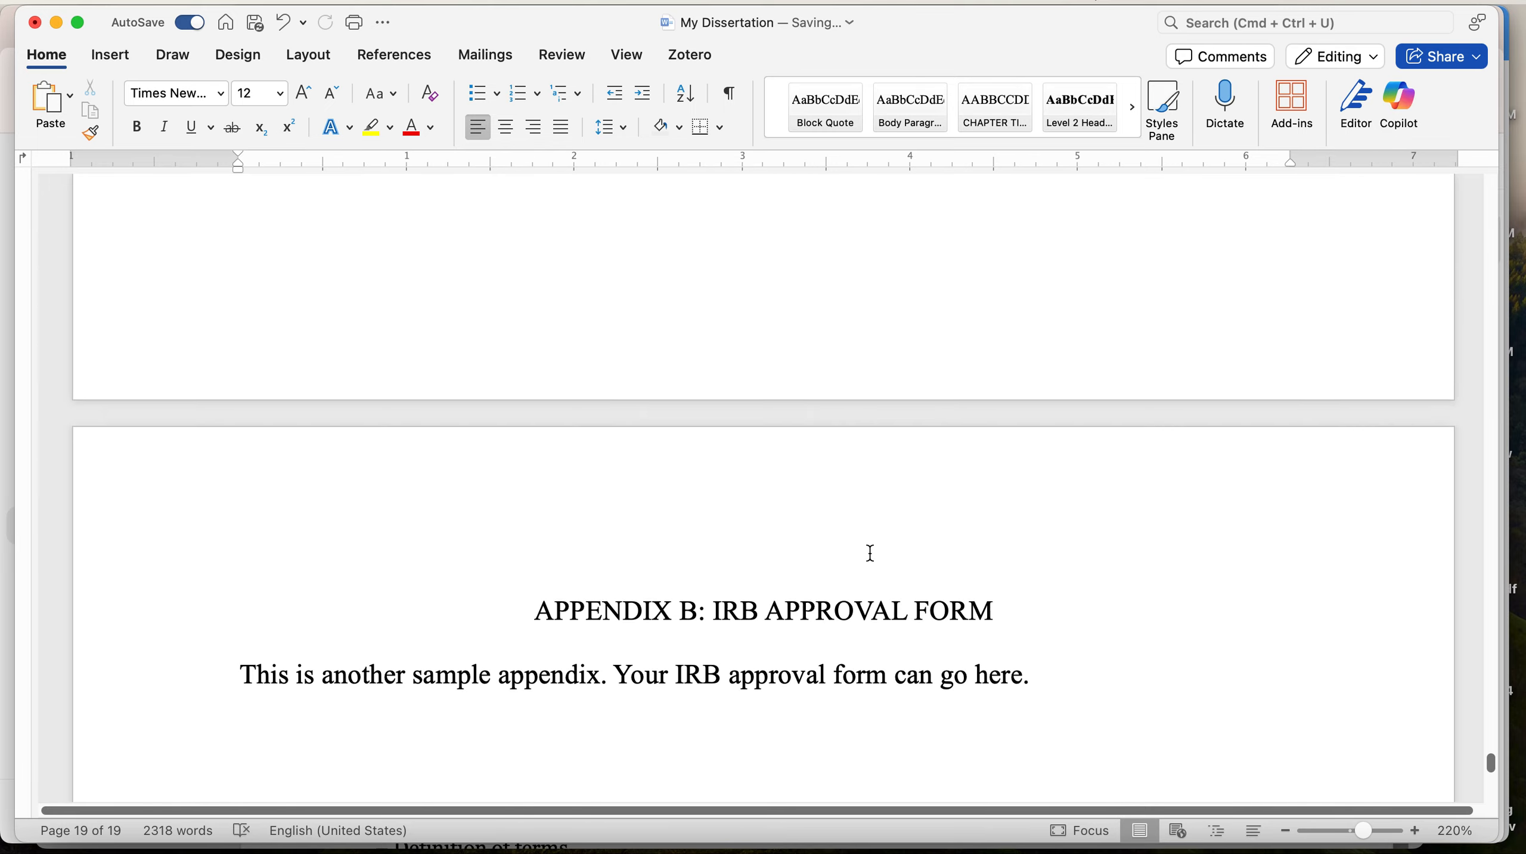
{"action": "scroll", "coordinate": [897, 553], "scroll_direction": "down", "scroll_amount": 3}
{"action": "left_click", "coordinate": [1057, 555]}
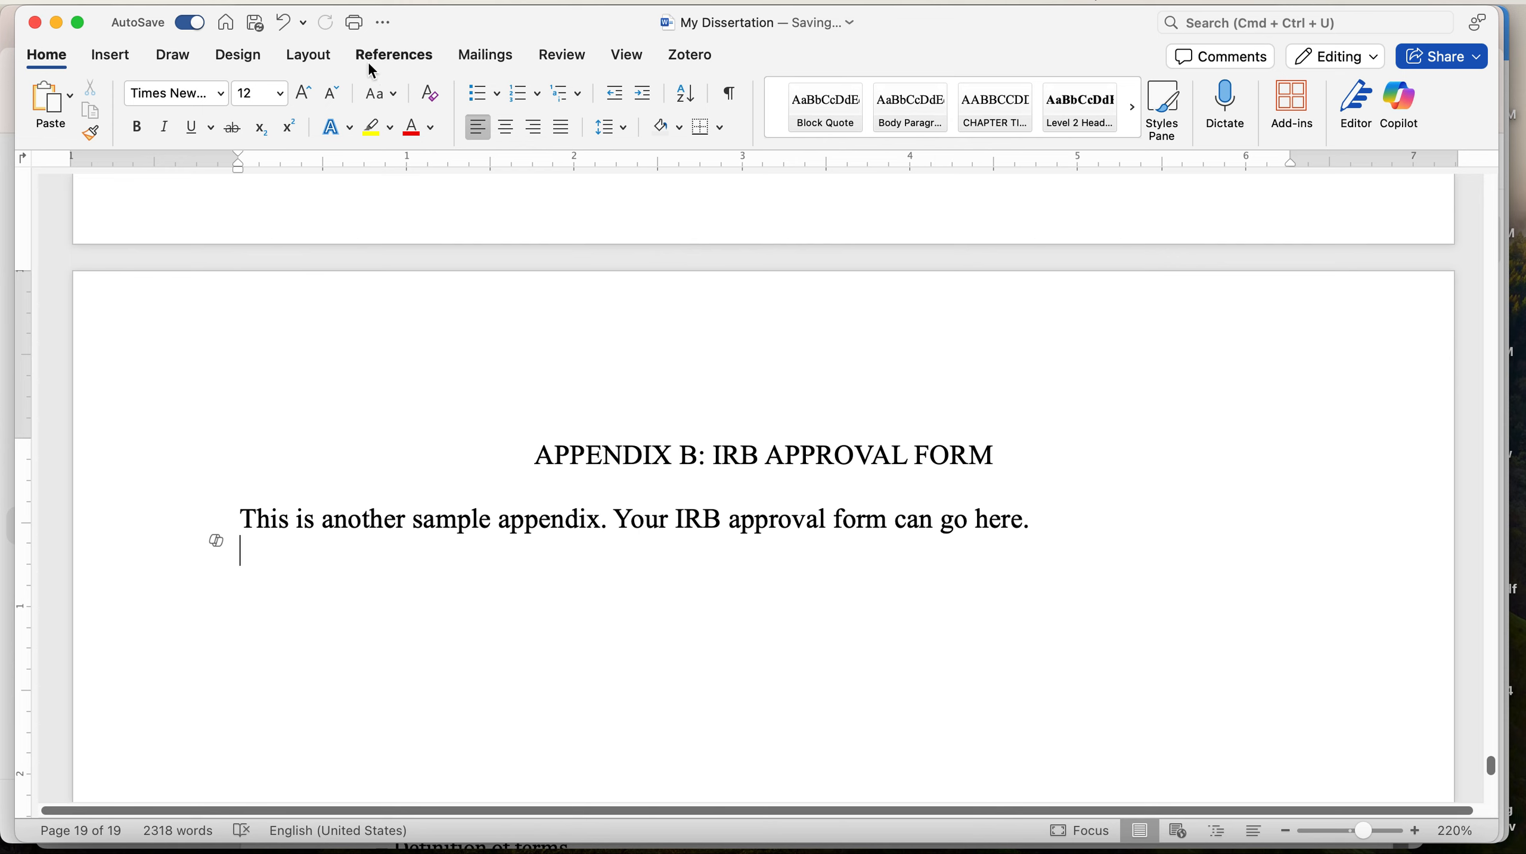
{"action": "left_click", "coordinate": [278, 2]}
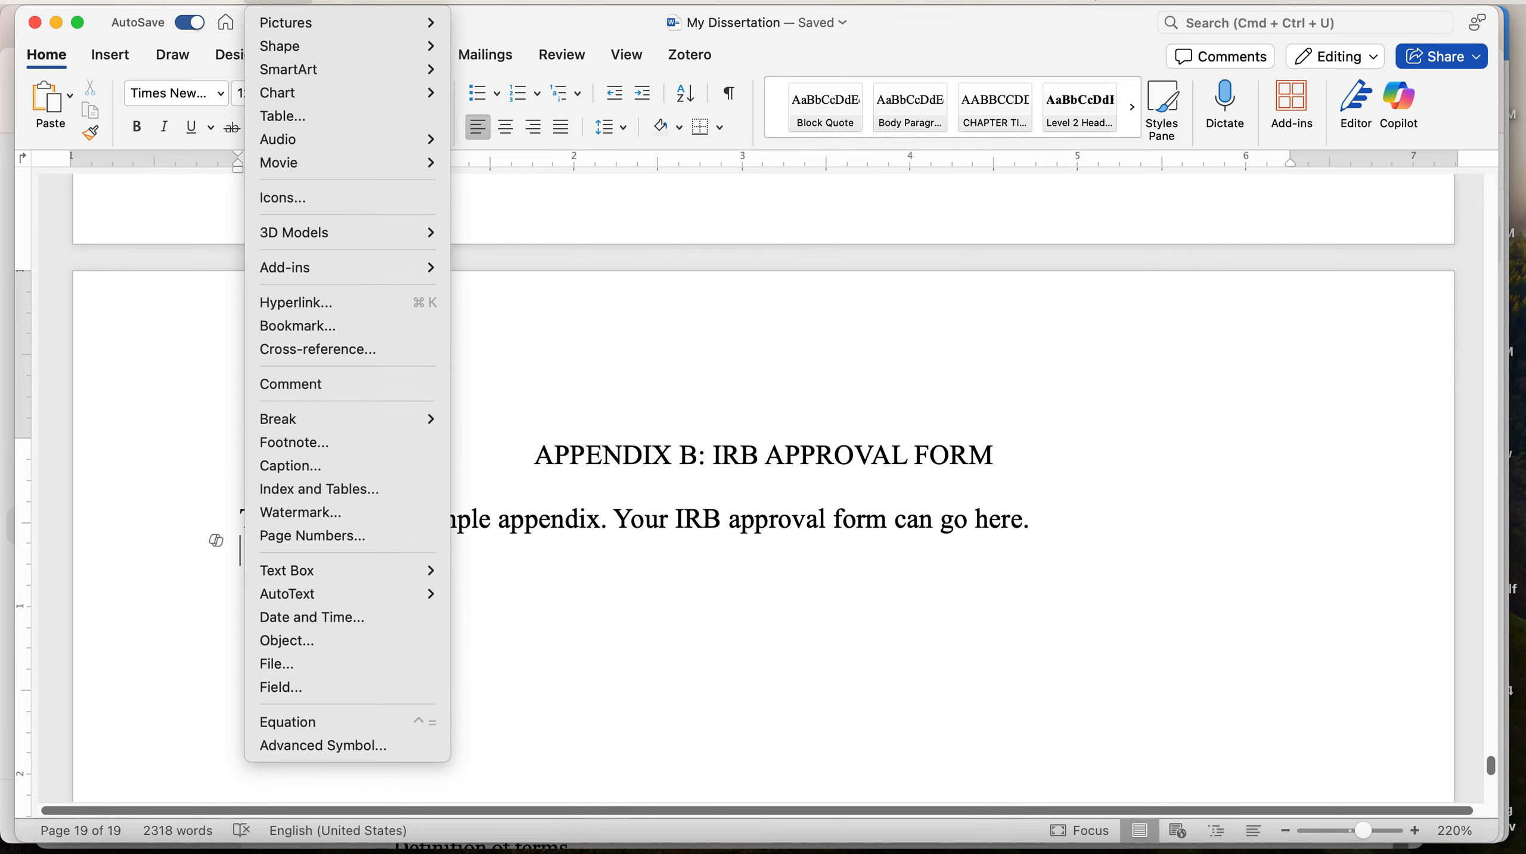
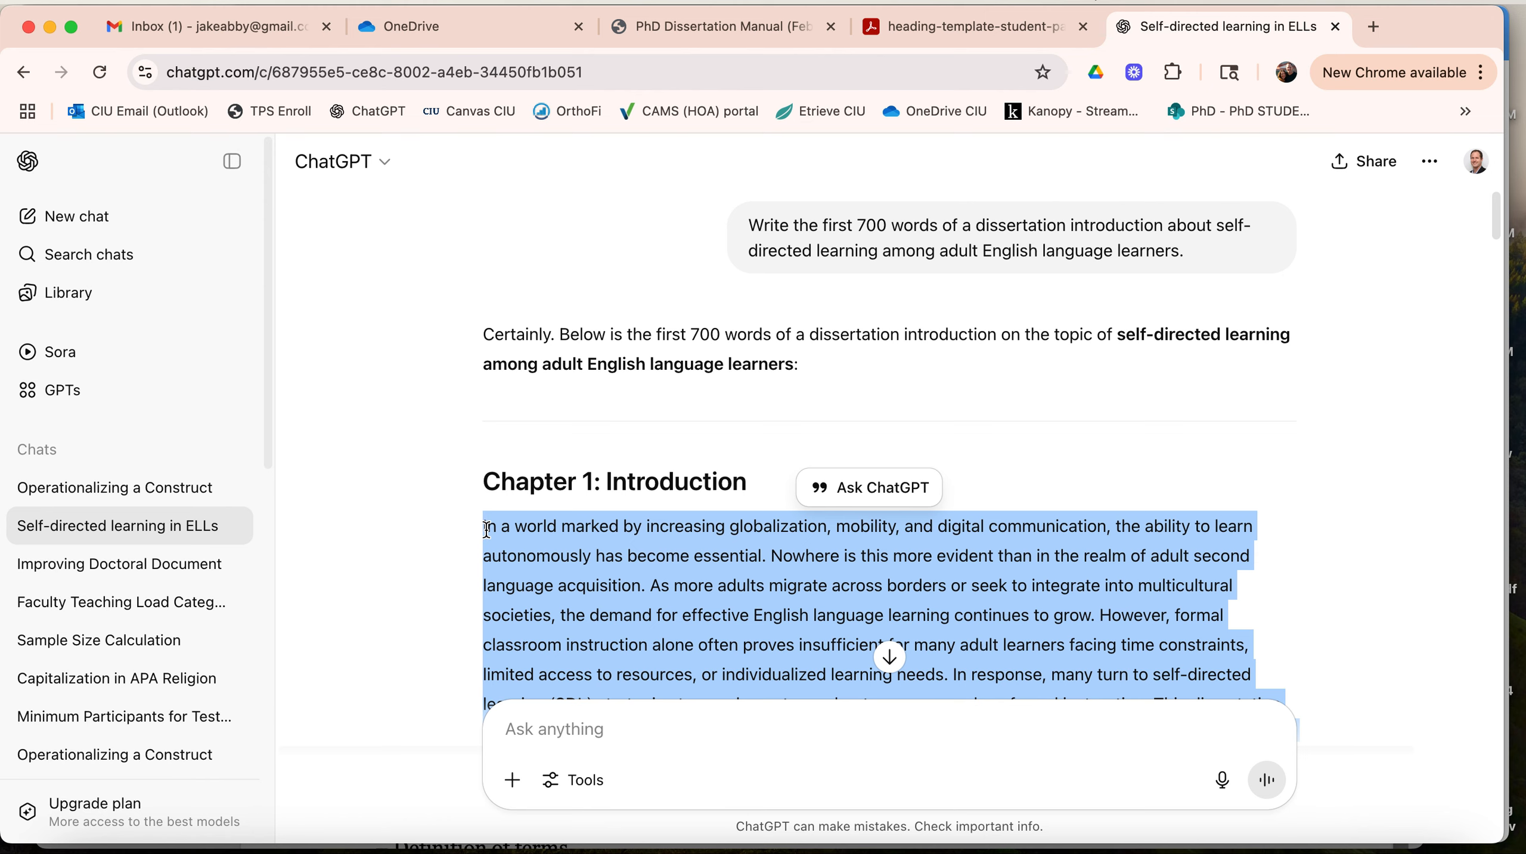
Switch from ChatGPT to Word and paste the Chapter 1 introduction text below "Put in your stuff here." in Appendix C
{"action": "key", "text": "super+Tab"}
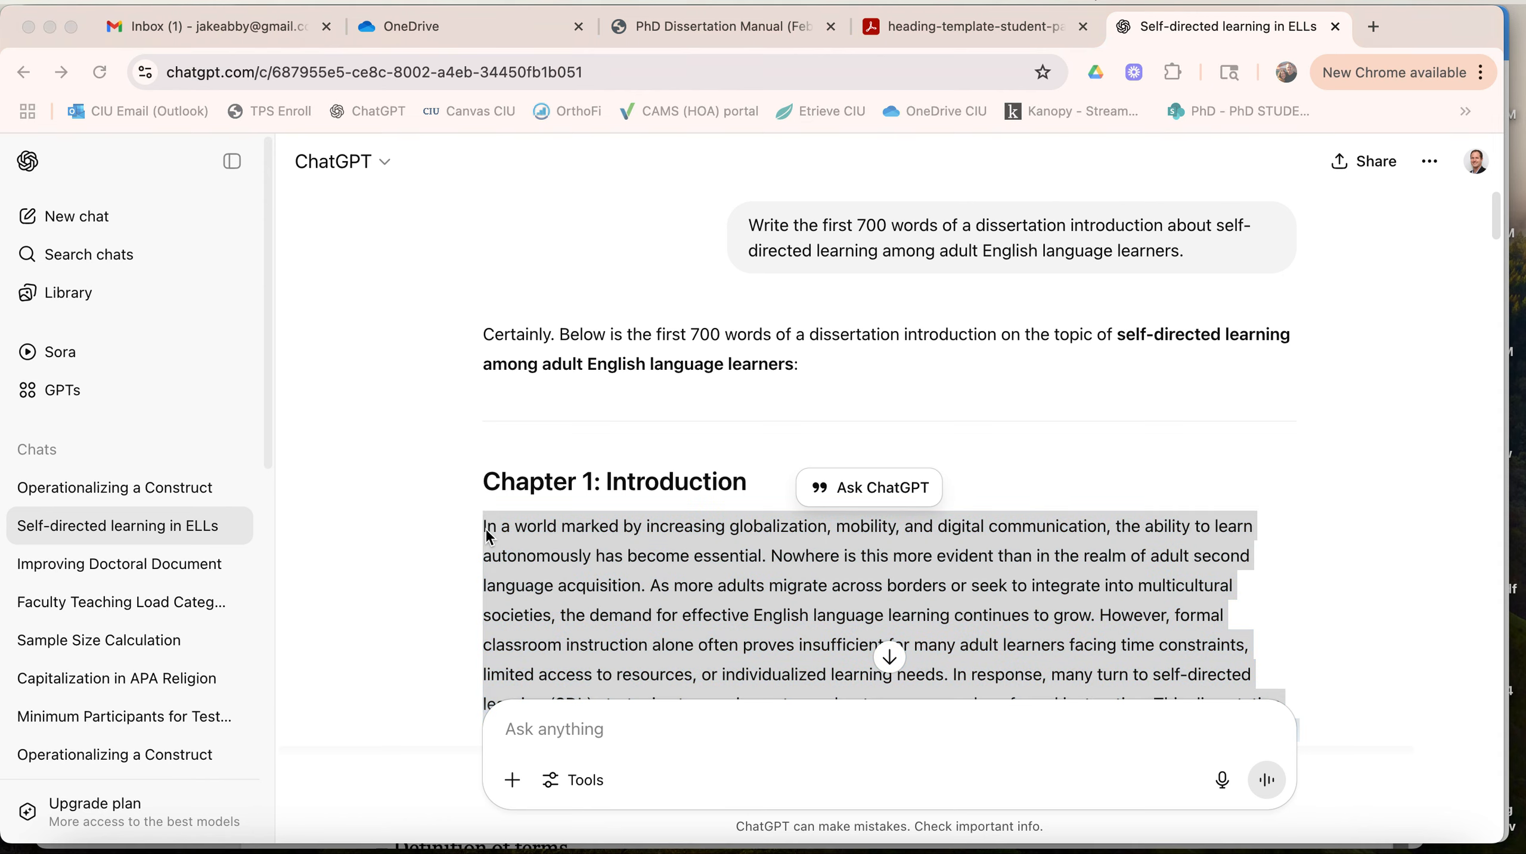
{"action": "key", "text": "Return"}
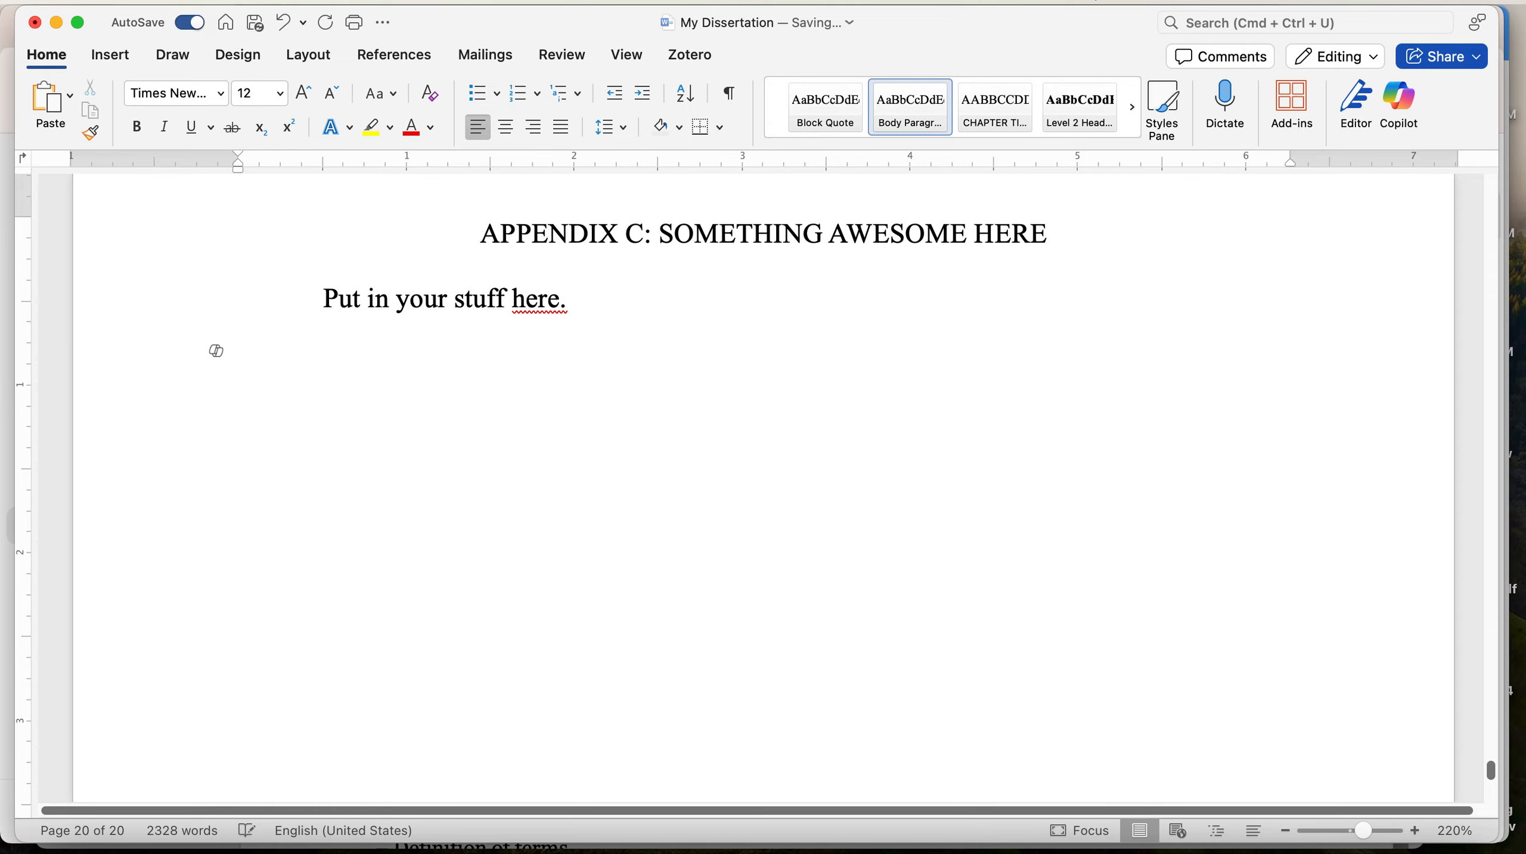
{"action": "key", "text": "super+v"}
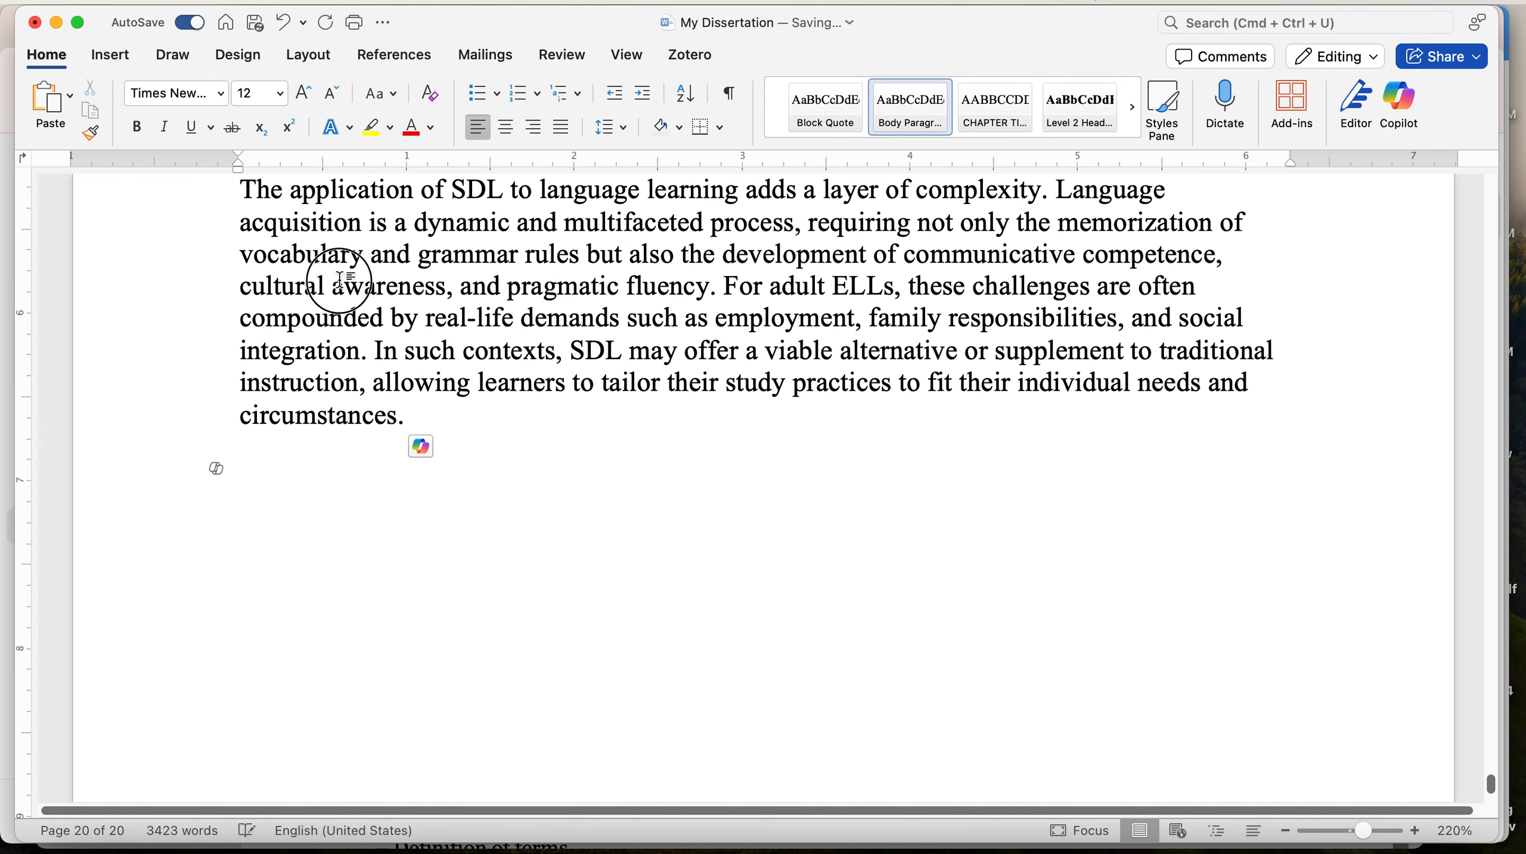
Apply the Body Paragraph style to all the introduction text pasted in Appendix C
{"action": "left_click_drag", "start_coordinate": [339, 279], "coordinate": [244, 489]}
{"action": "left_click", "coordinate": [905, 106]}
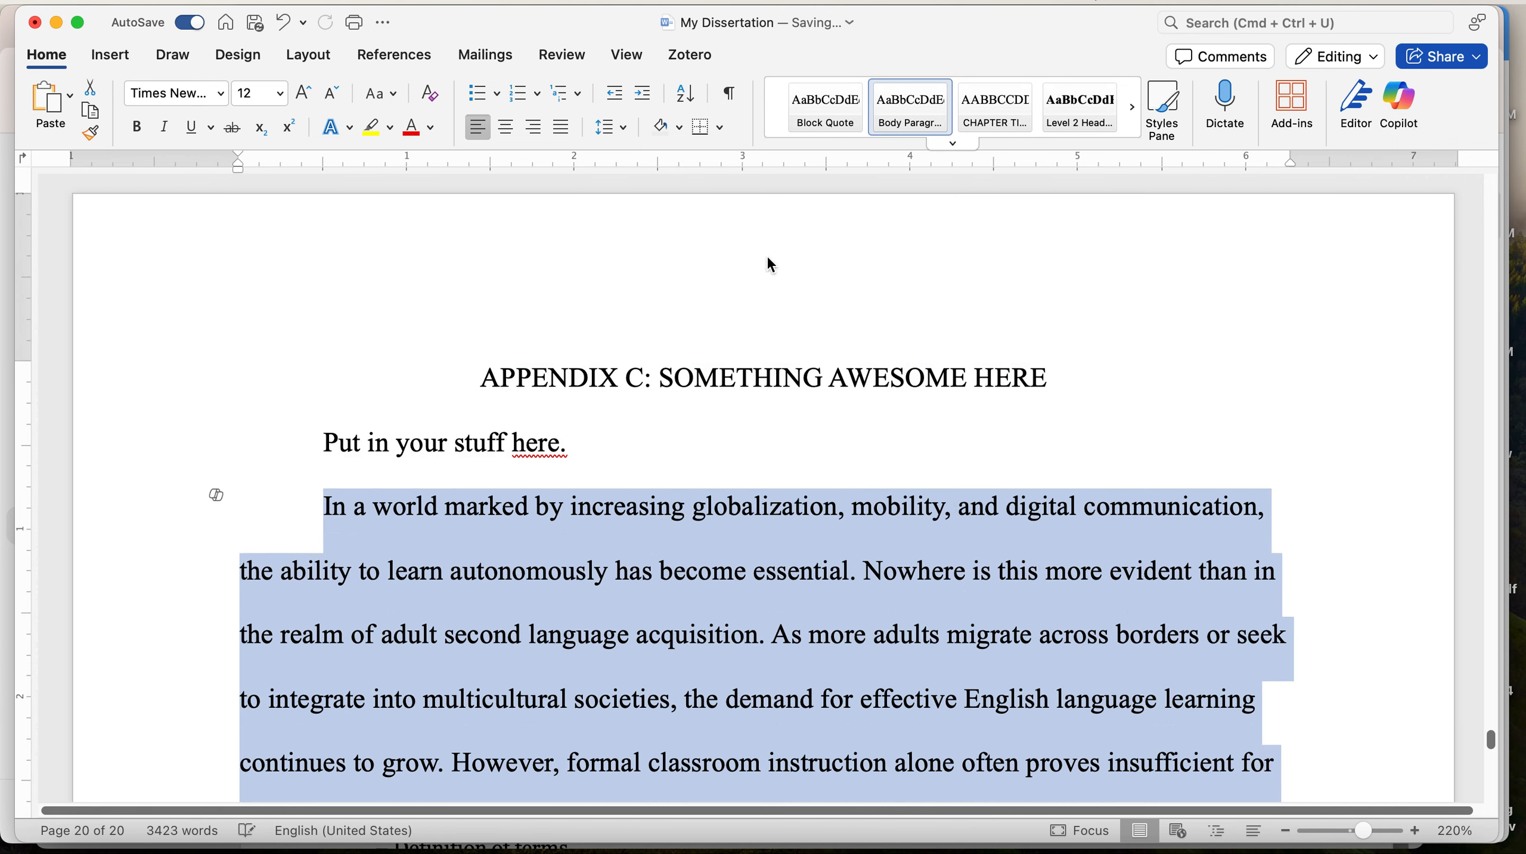
{"action": "scroll", "coordinate": [654, 460], "scroll_direction": "down", "scroll_amount": 20}
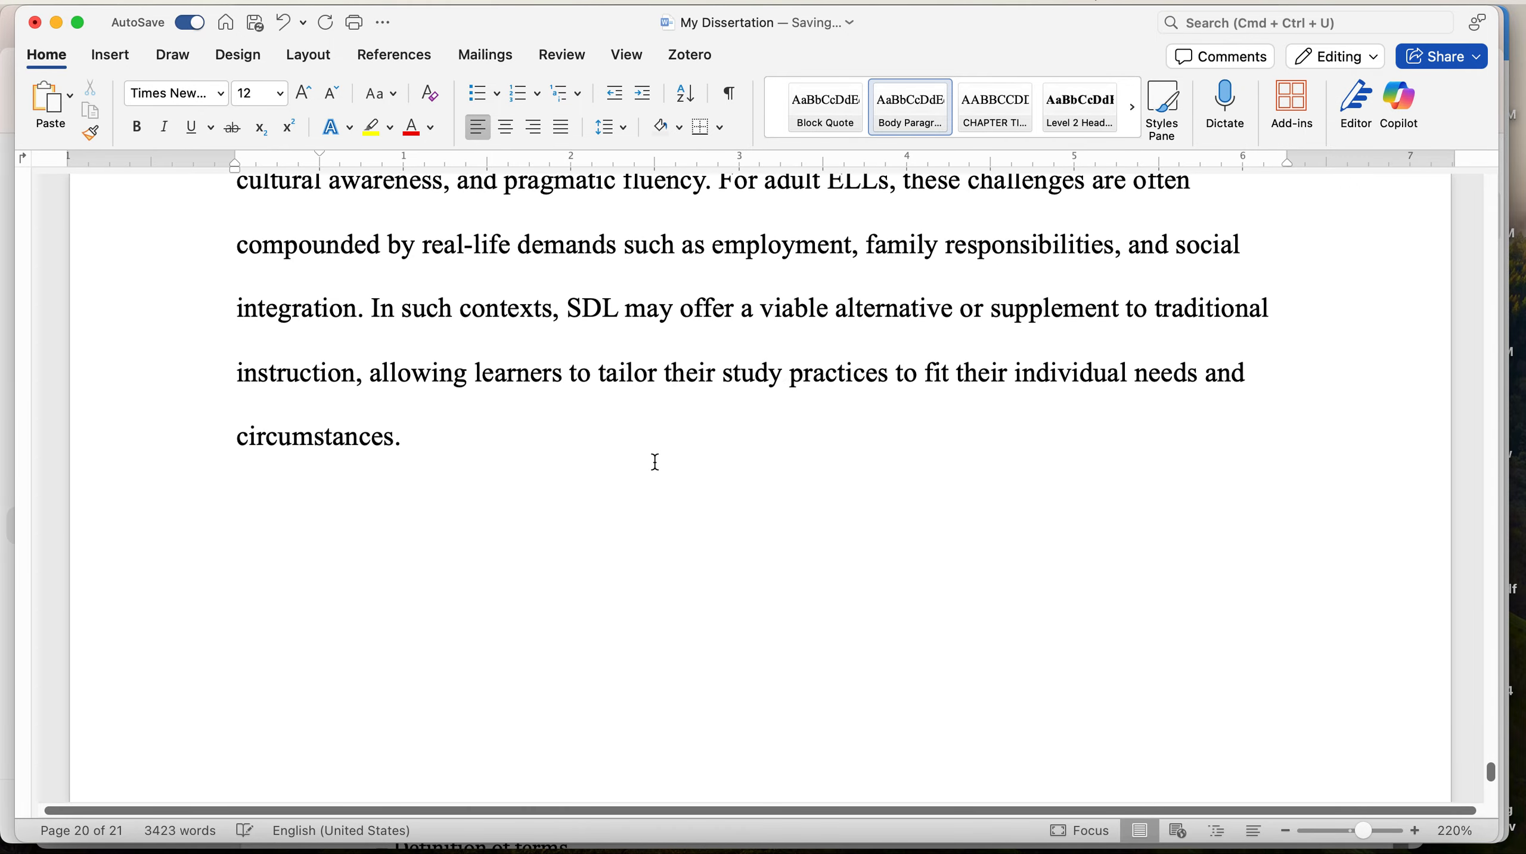
Check the page numbers on the Appendix C pages and at the end of the preceding page
{"action": "scroll", "coordinate": [656, 462], "scroll_direction": "up", "scroll_amount": 10}
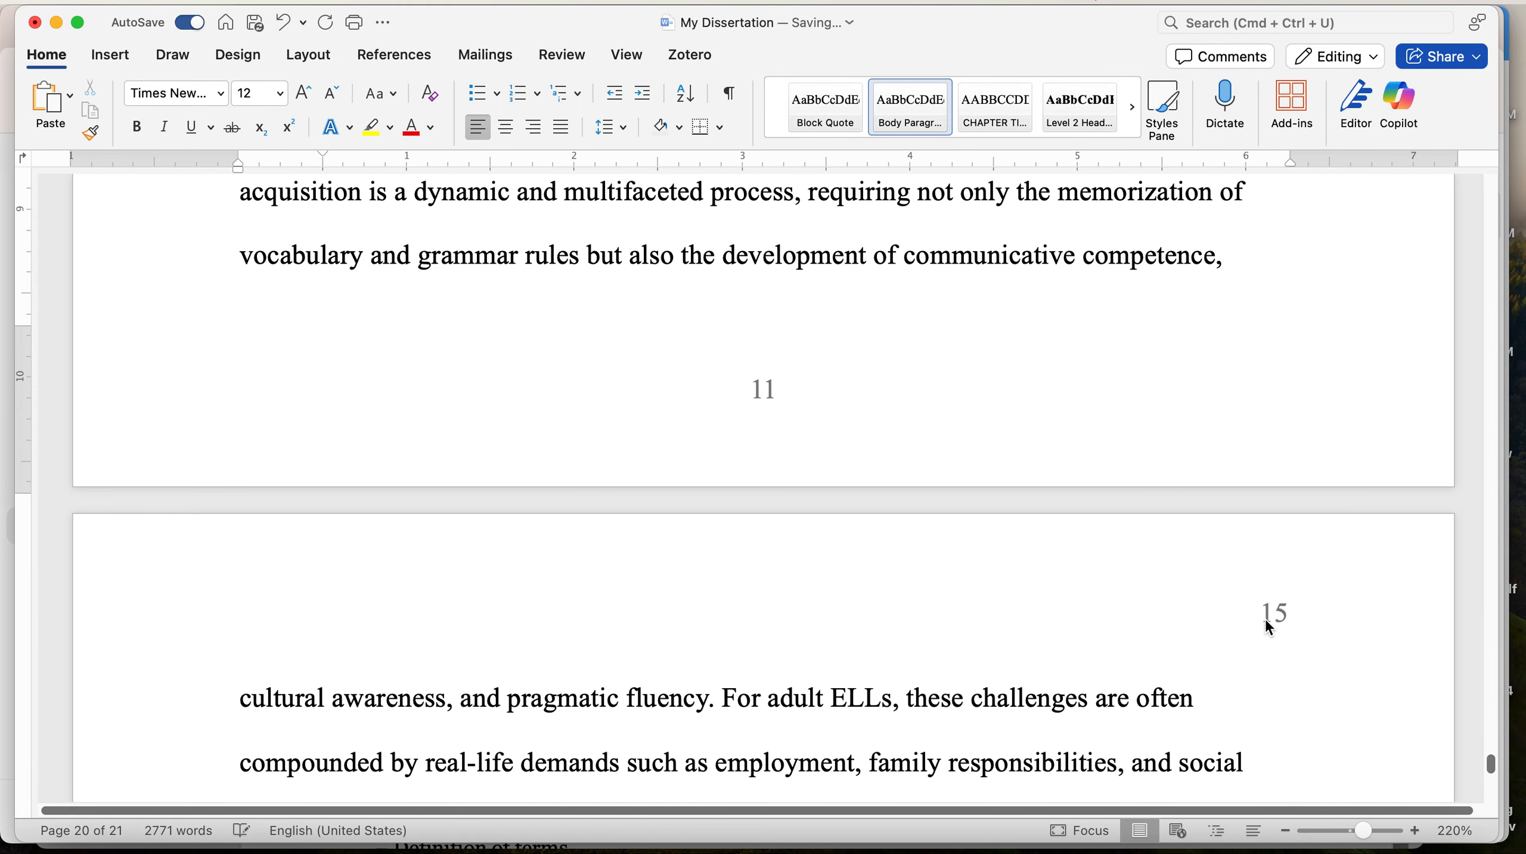
{"action": "scroll", "coordinate": [1216, 482], "scroll_direction": "up", "scroll_amount": 15}
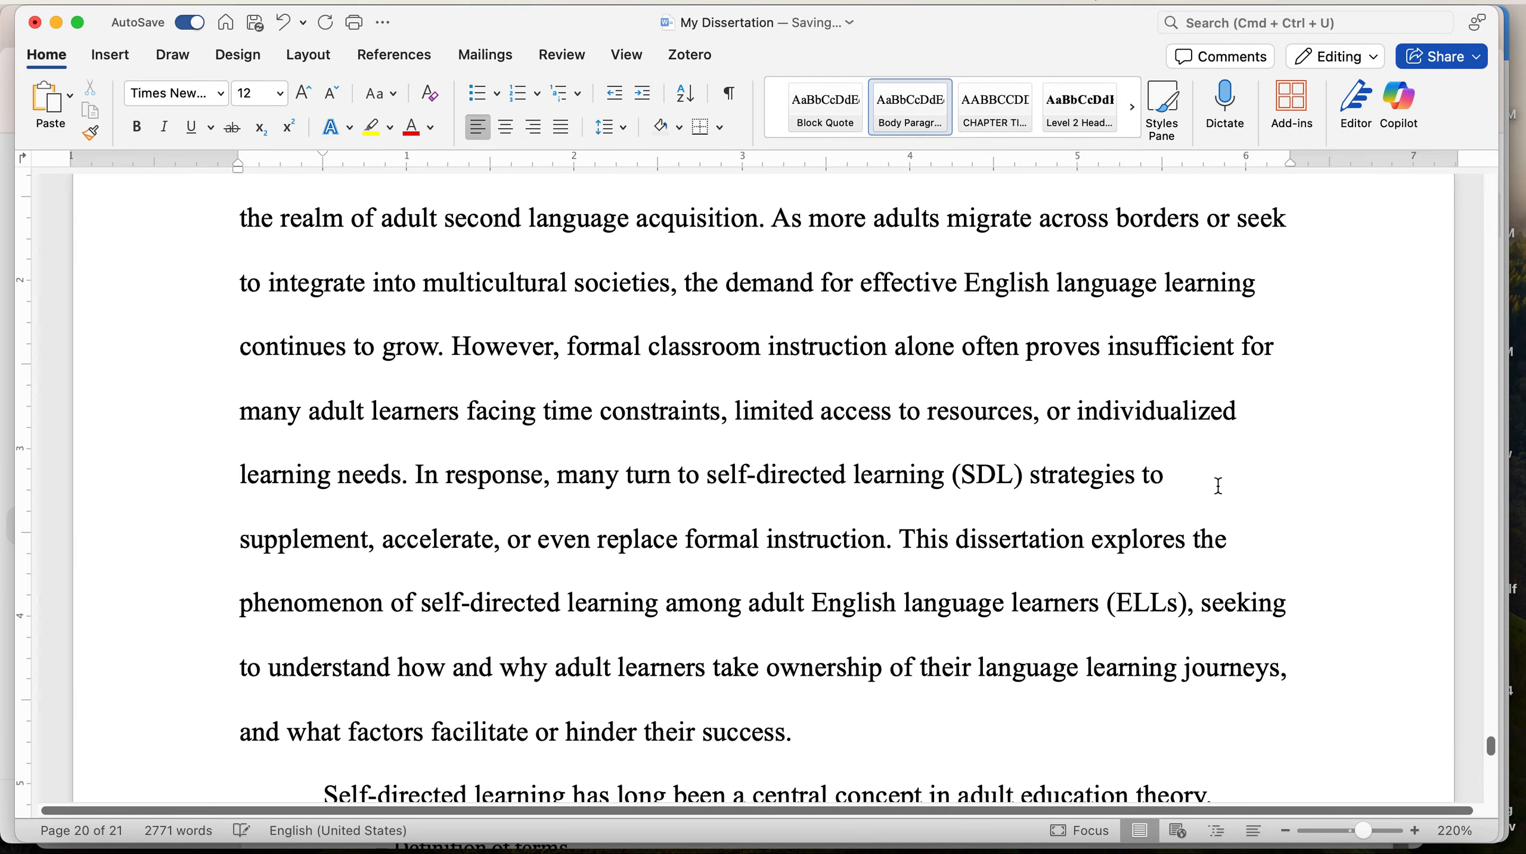
{"action": "scroll", "coordinate": [1216, 482], "scroll_direction": "up", "scroll_amount": 12}
{"action": "scroll", "coordinate": [1216, 481], "scroll_direction": "down", "scroll_amount": 3}
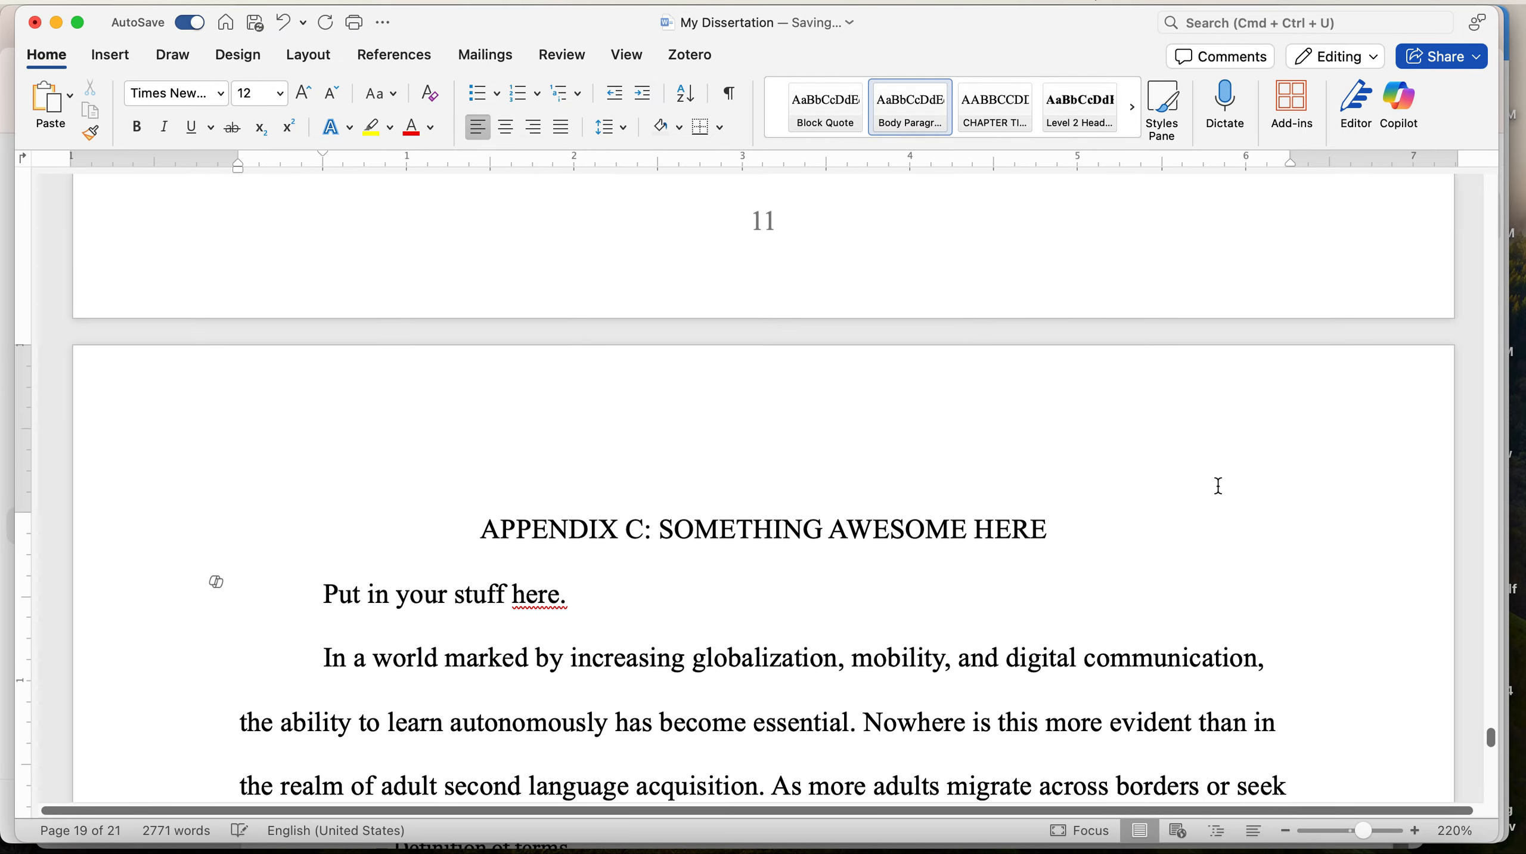
Change the page number in Appendix C's first-page footer to 14 and return to the body text
{"action": "scroll", "coordinate": [1219, 484], "scroll_direction": "up", "scroll_amount": 3}
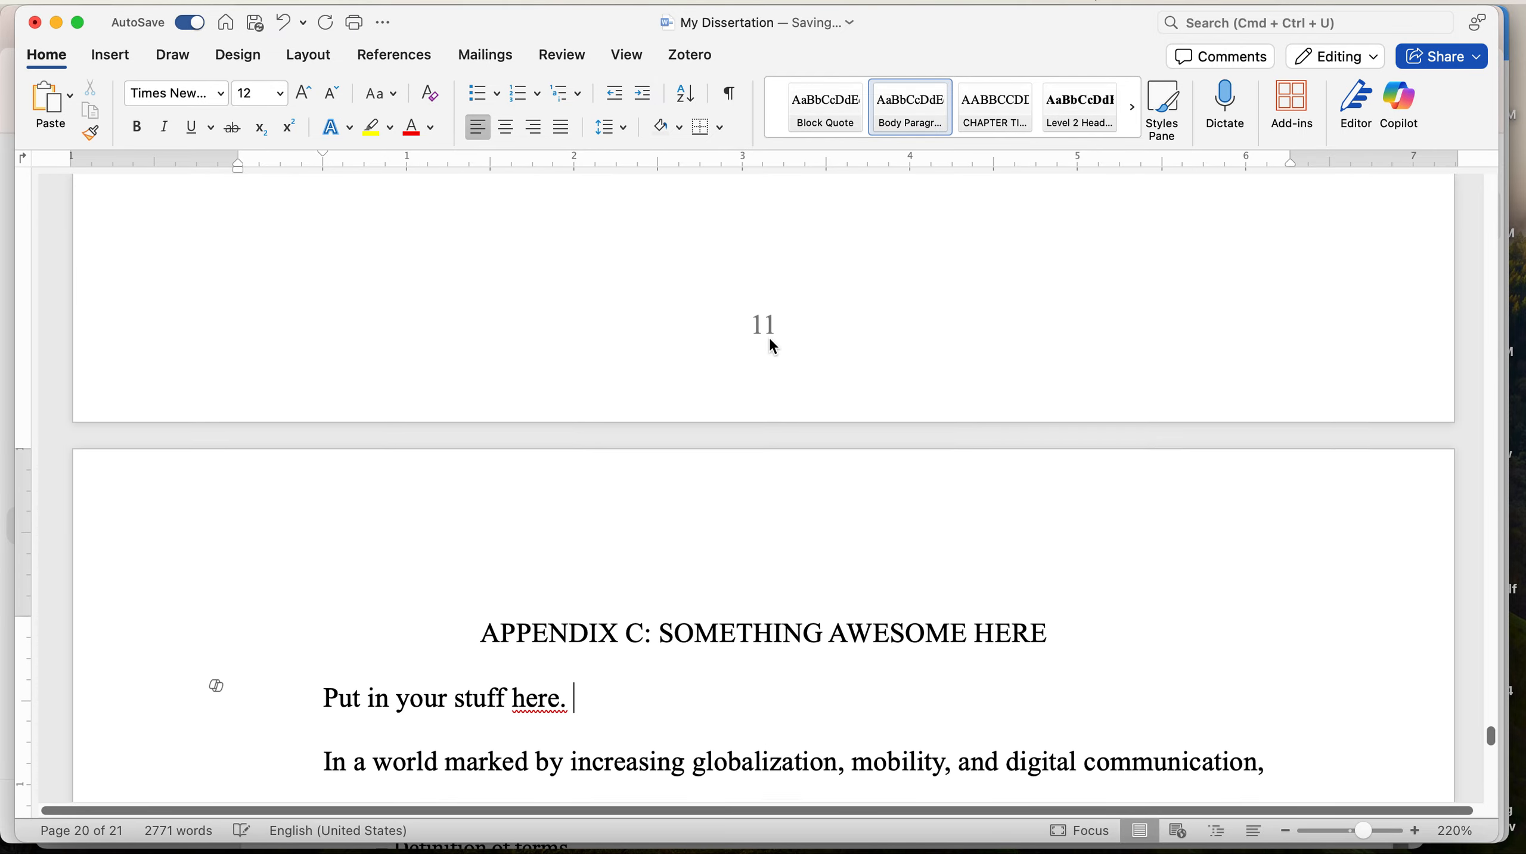
{"action": "scroll", "coordinate": [768, 336], "scroll_direction": "down", "scroll_amount": 2}
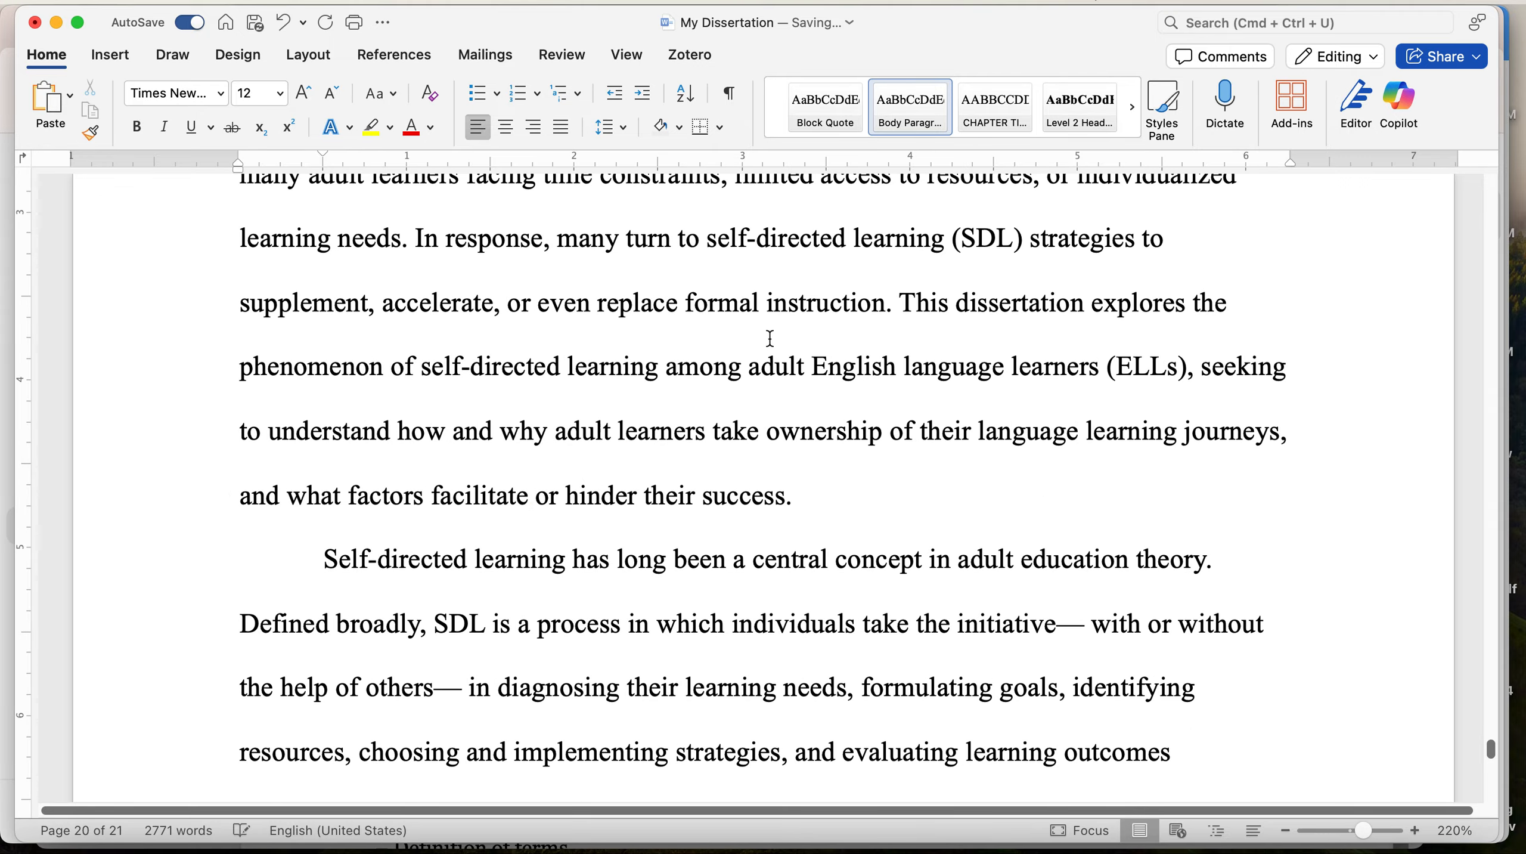
{"action": "scroll", "coordinate": [768, 337], "scroll_direction": "down", "scroll_amount": 15}
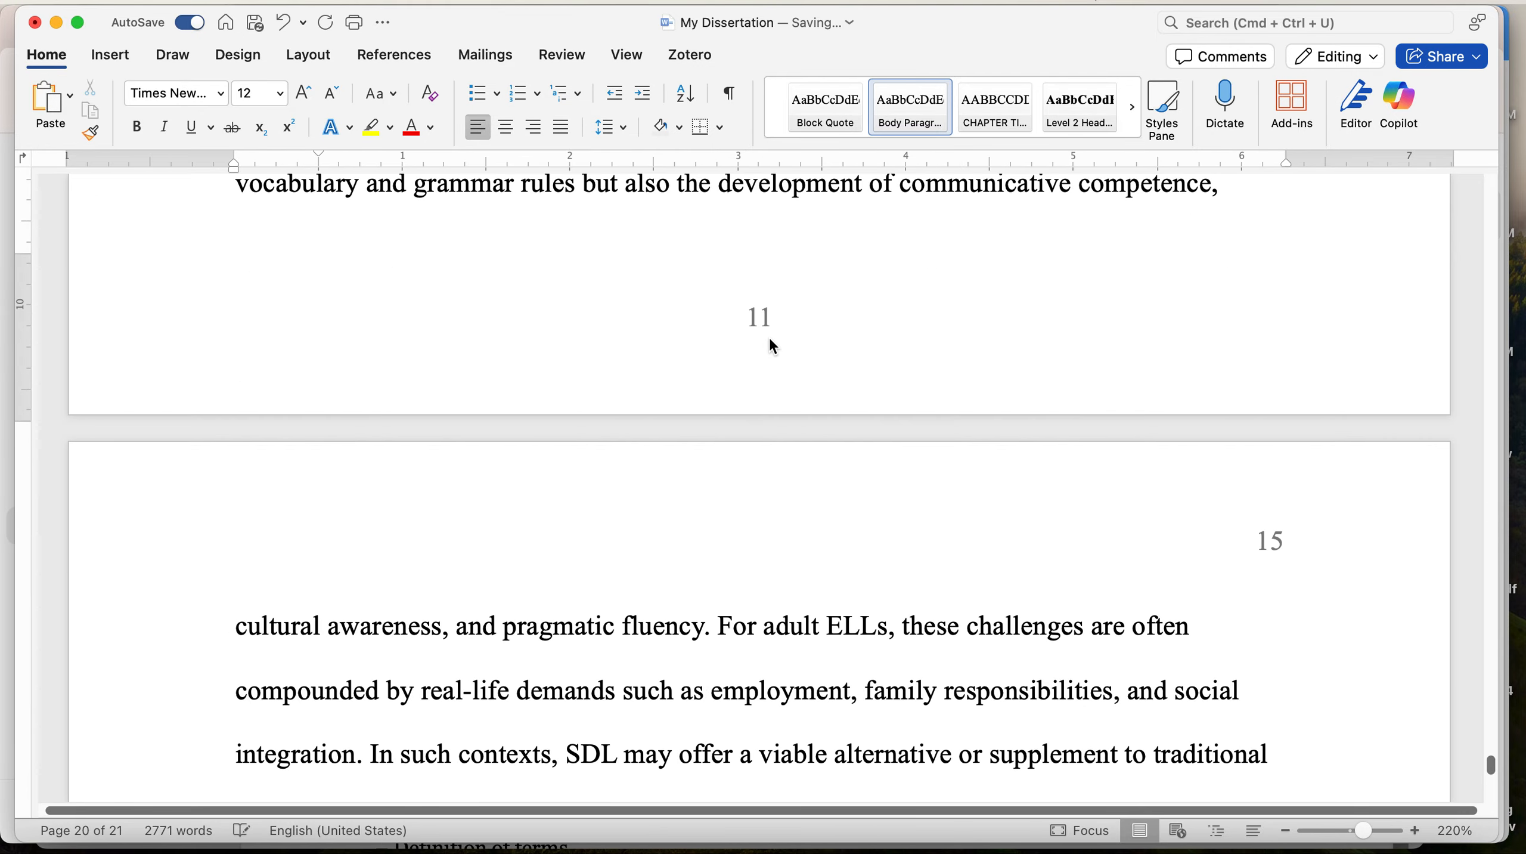
{"action": "scroll", "coordinate": [768, 332], "scroll_direction": "up", "scroll_amount": 1}
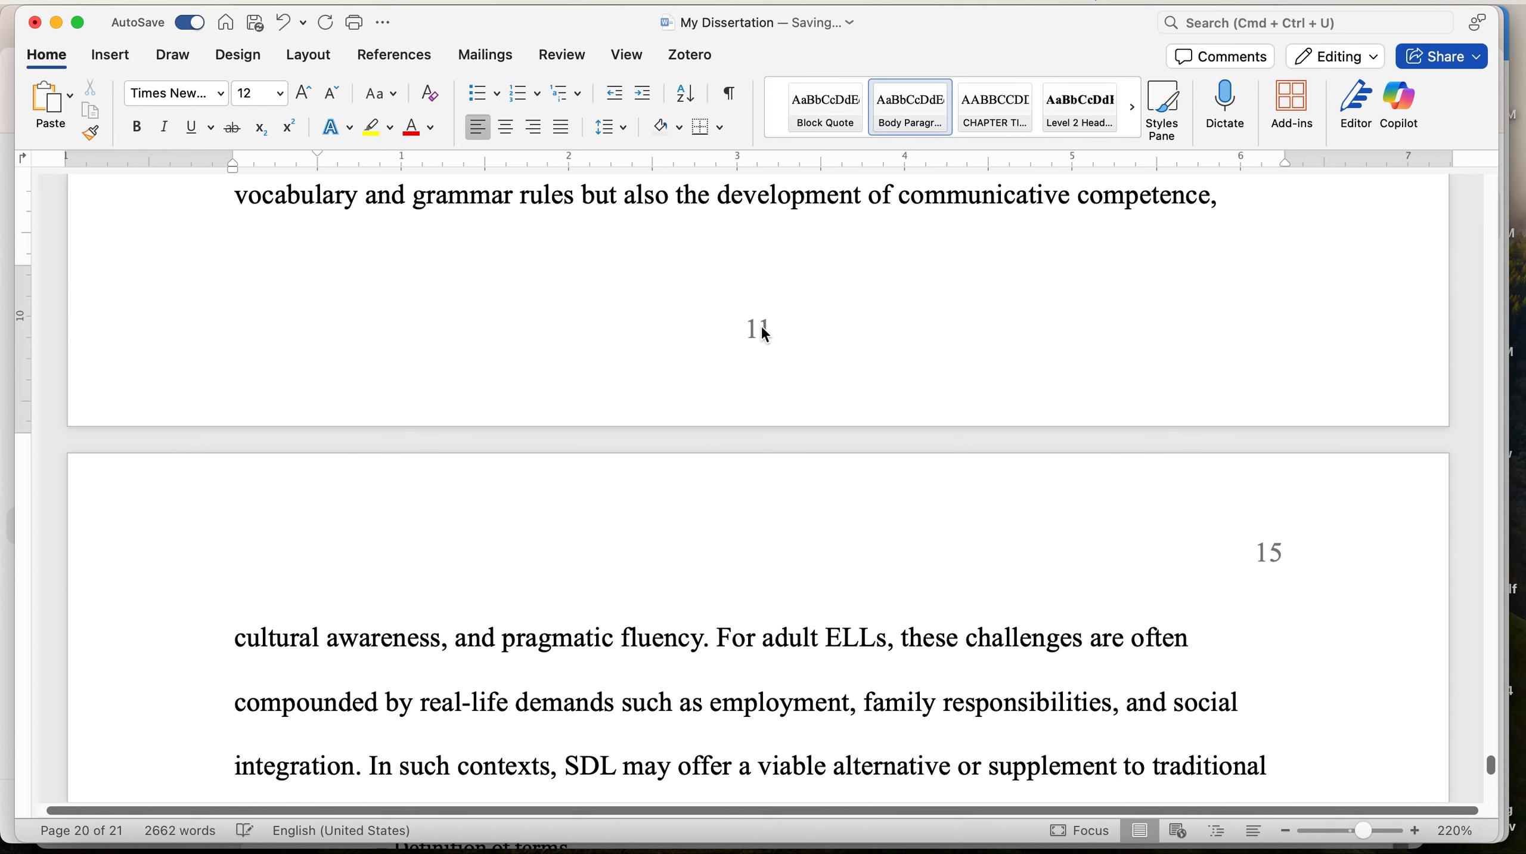
{"action": "scroll", "coordinate": [766, 335], "scroll_direction": "up", "scroll_amount": 3}
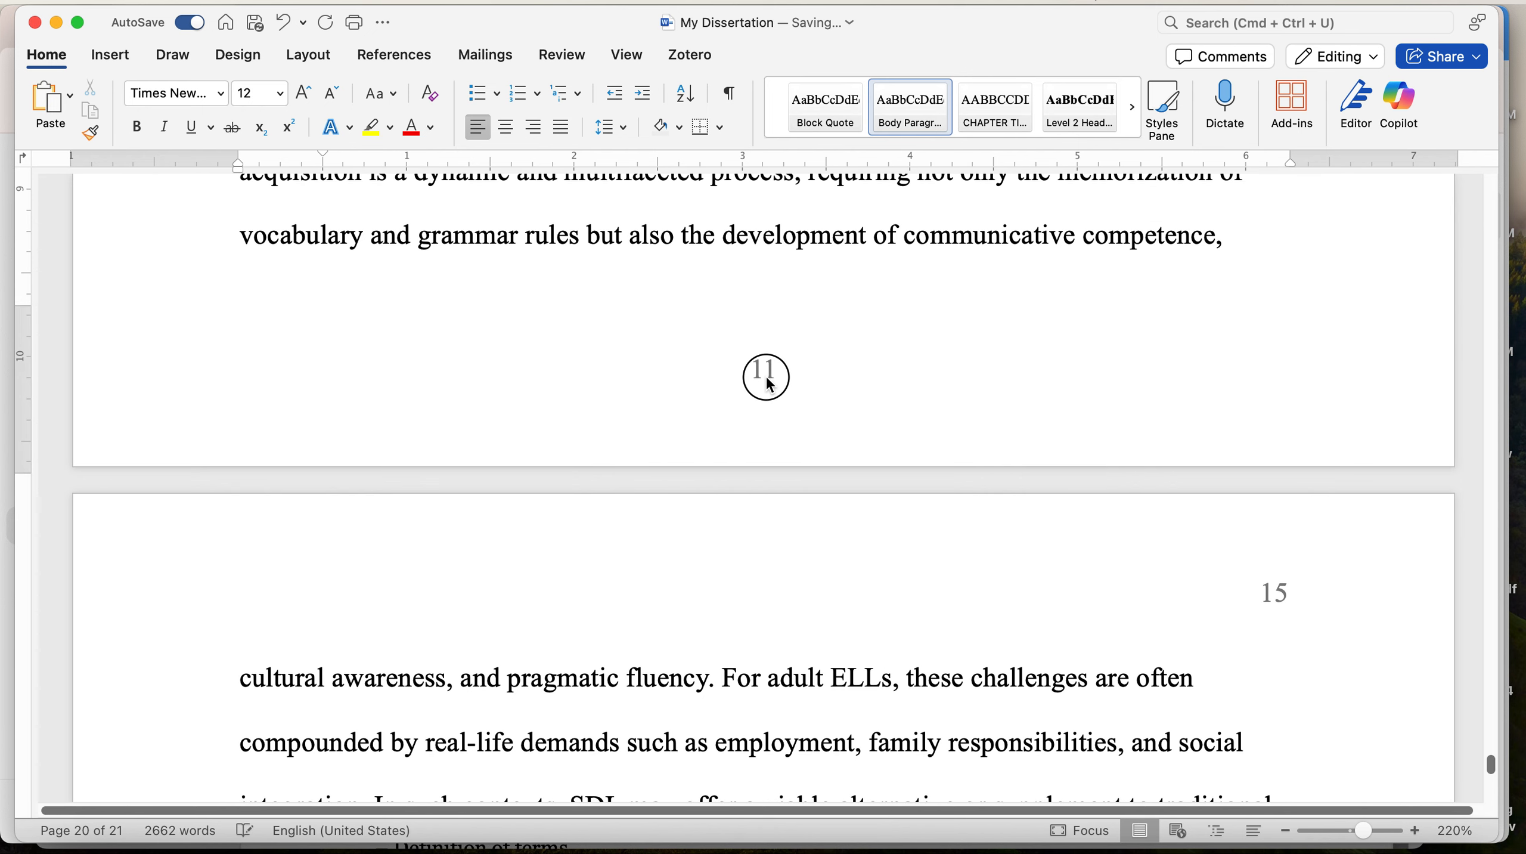
{"action": "double_click", "coordinate": [768, 380]}
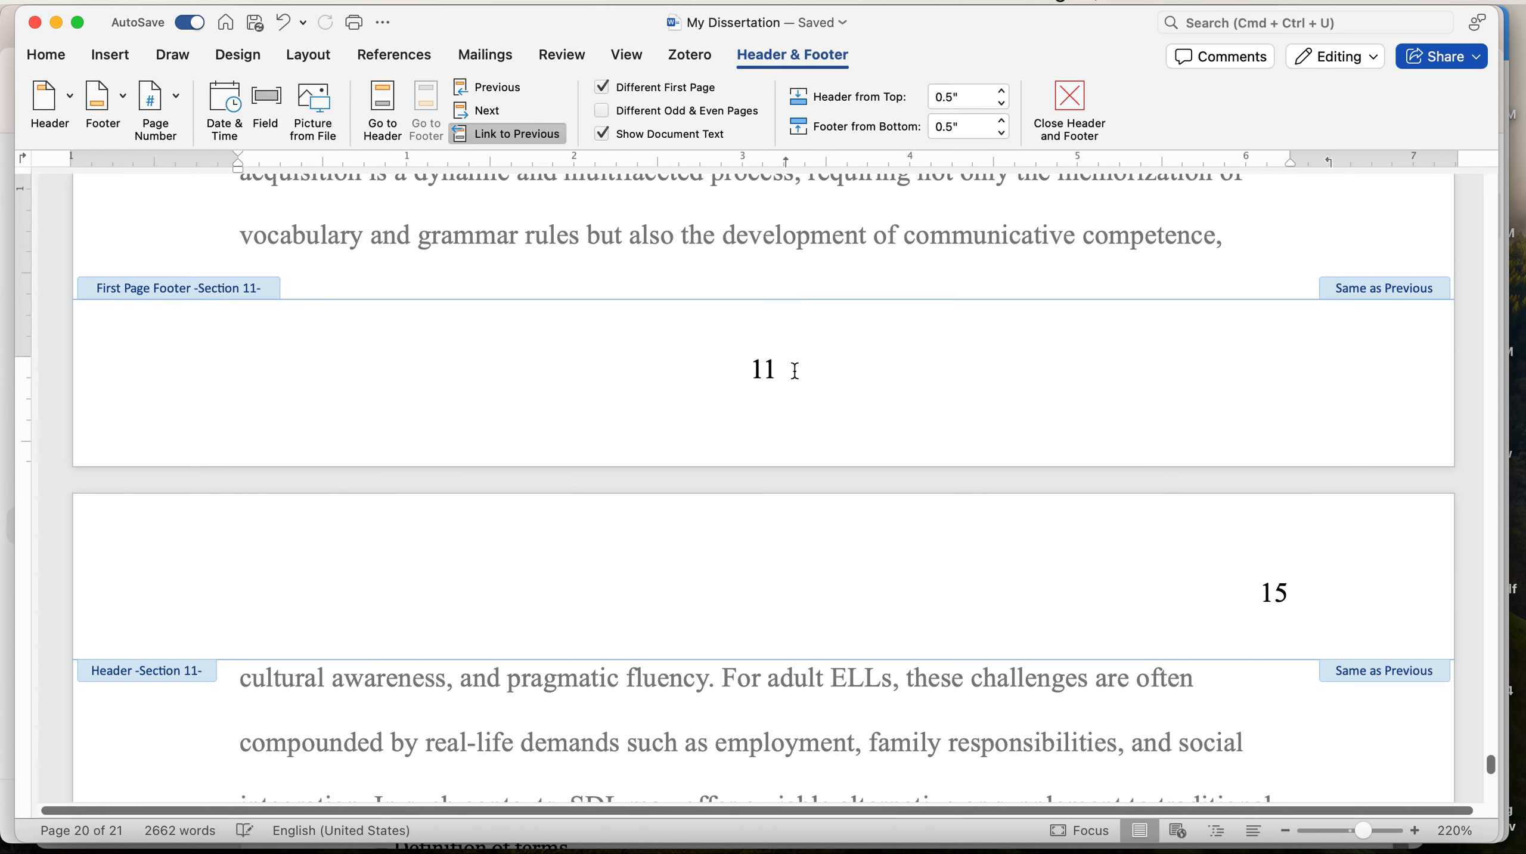
{"action": "left_click", "coordinate": [773, 375]}
{"action": "key", "text": "BackSpace"}
{"action": "type", "text": "4"}
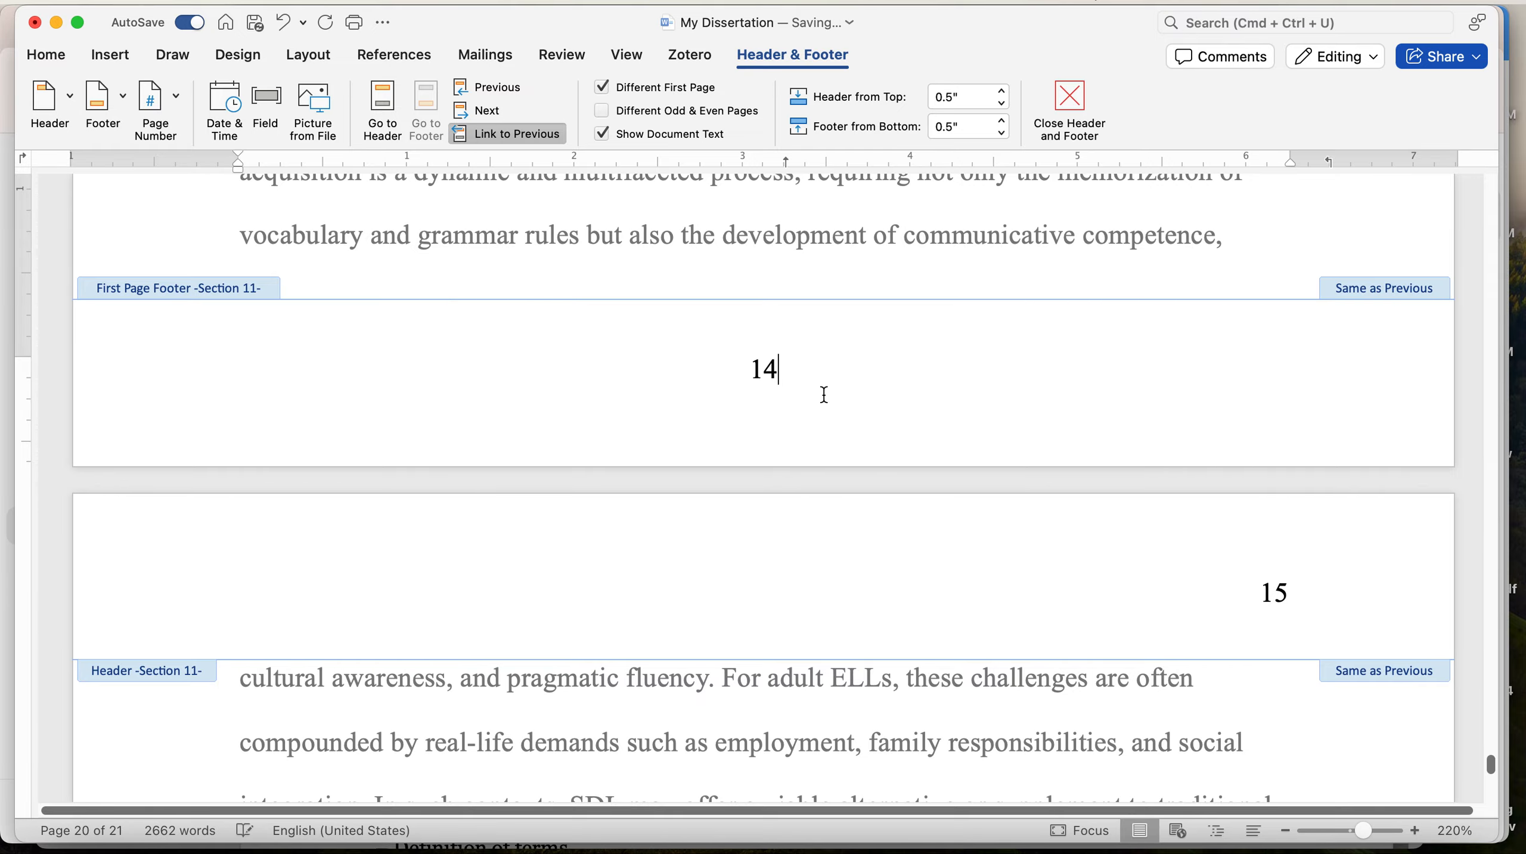
{"action": "double_click", "coordinate": [818, 247]}
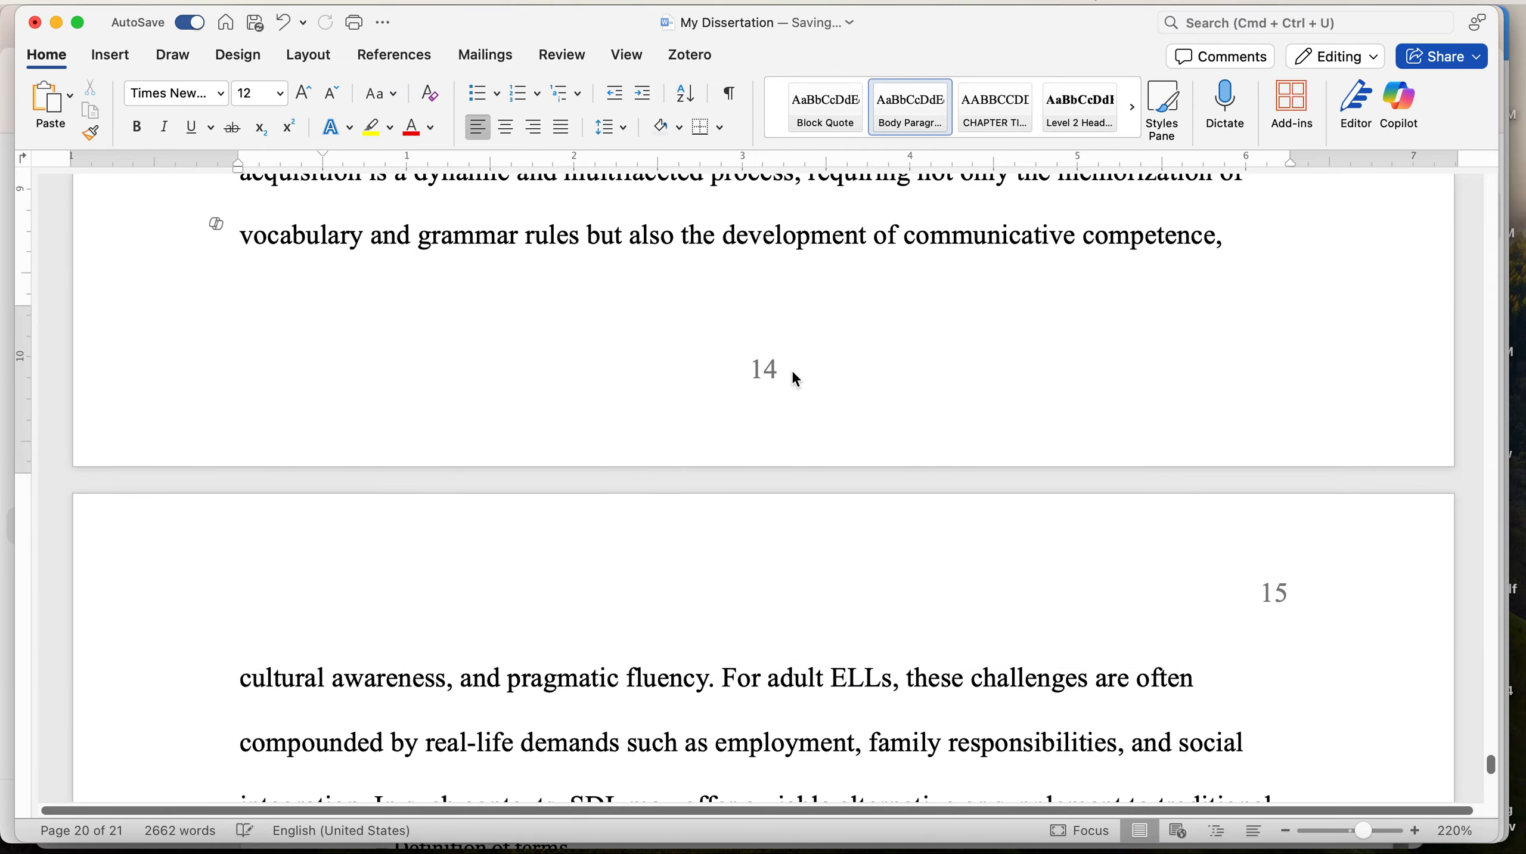
Compare the footer page numbers on the first pages of Appendix B and Appendix C
{"action": "scroll", "coordinate": [791, 368], "scroll_direction": "up", "scroll_amount": 15}
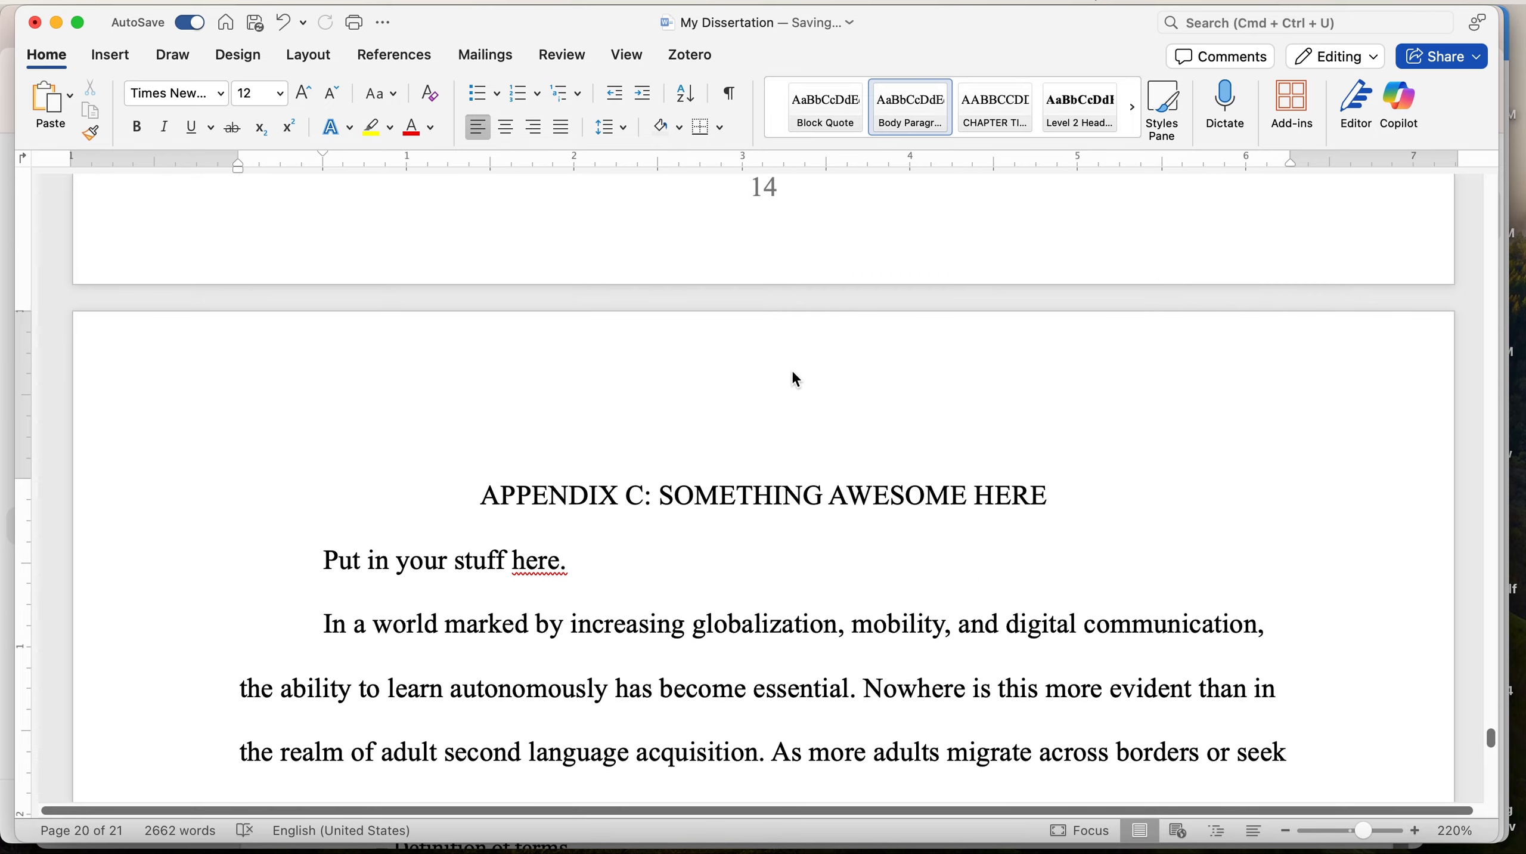
{"action": "scroll", "coordinate": [791, 376], "scroll_direction": "up", "scroll_amount": 3}
{"action": "scroll", "coordinate": [792, 339], "scroll_direction": "up", "scroll_amount": 6}
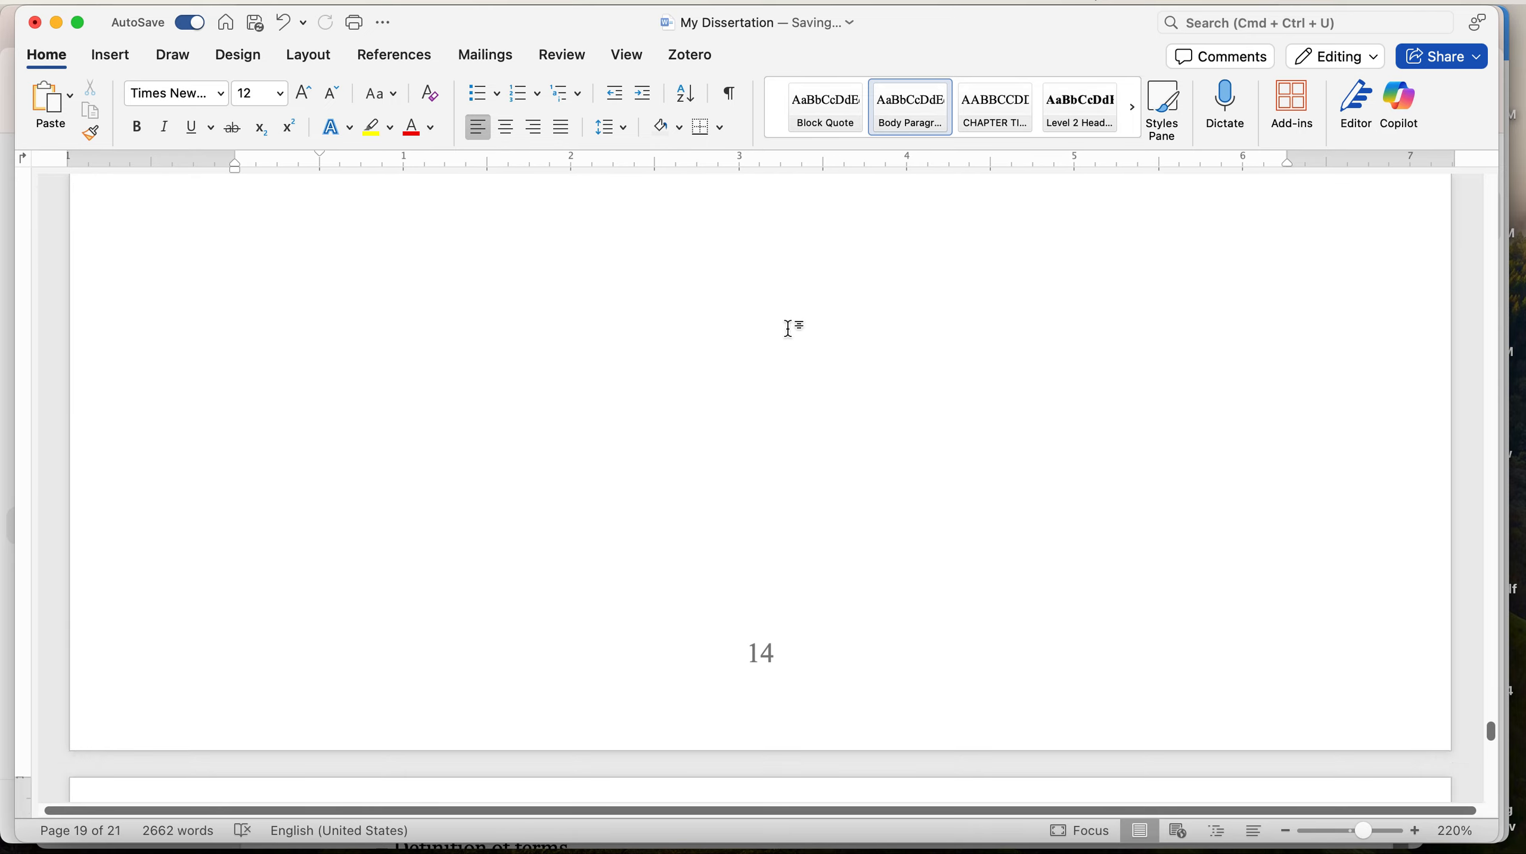
{"action": "scroll", "coordinate": [791, 328], "scroll_direction": "down", "scroll_amount": 6}
{"action": "scroll", "coordinate": [756, 425], "scroll_direction": "up", "scroll_amount": 10}
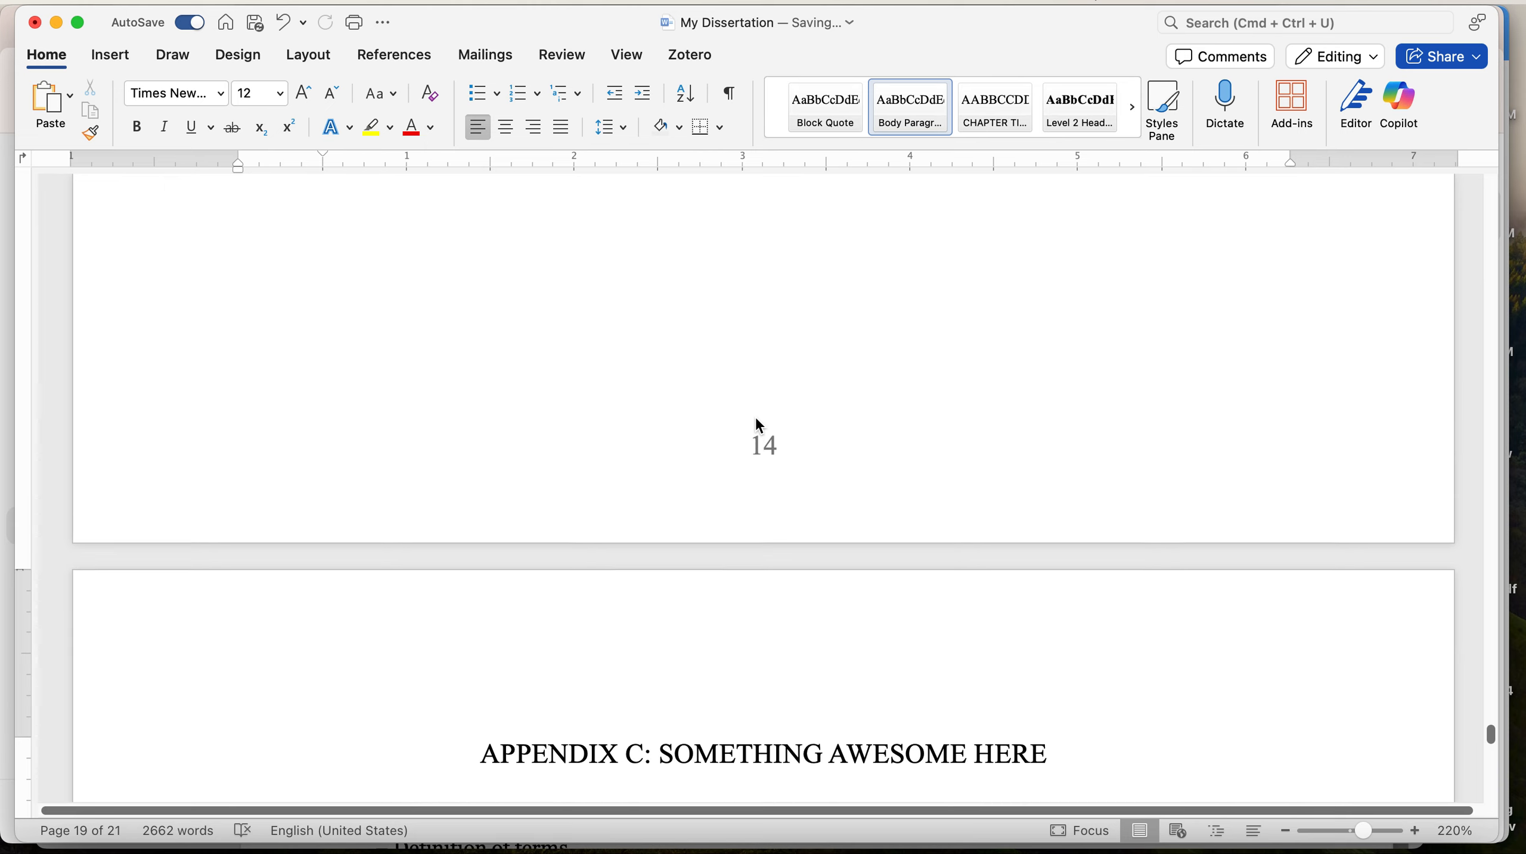
{"action": "scroll", "coordinate": [757, 416], "scroll_direction": "up", "scroll_amount": 10}
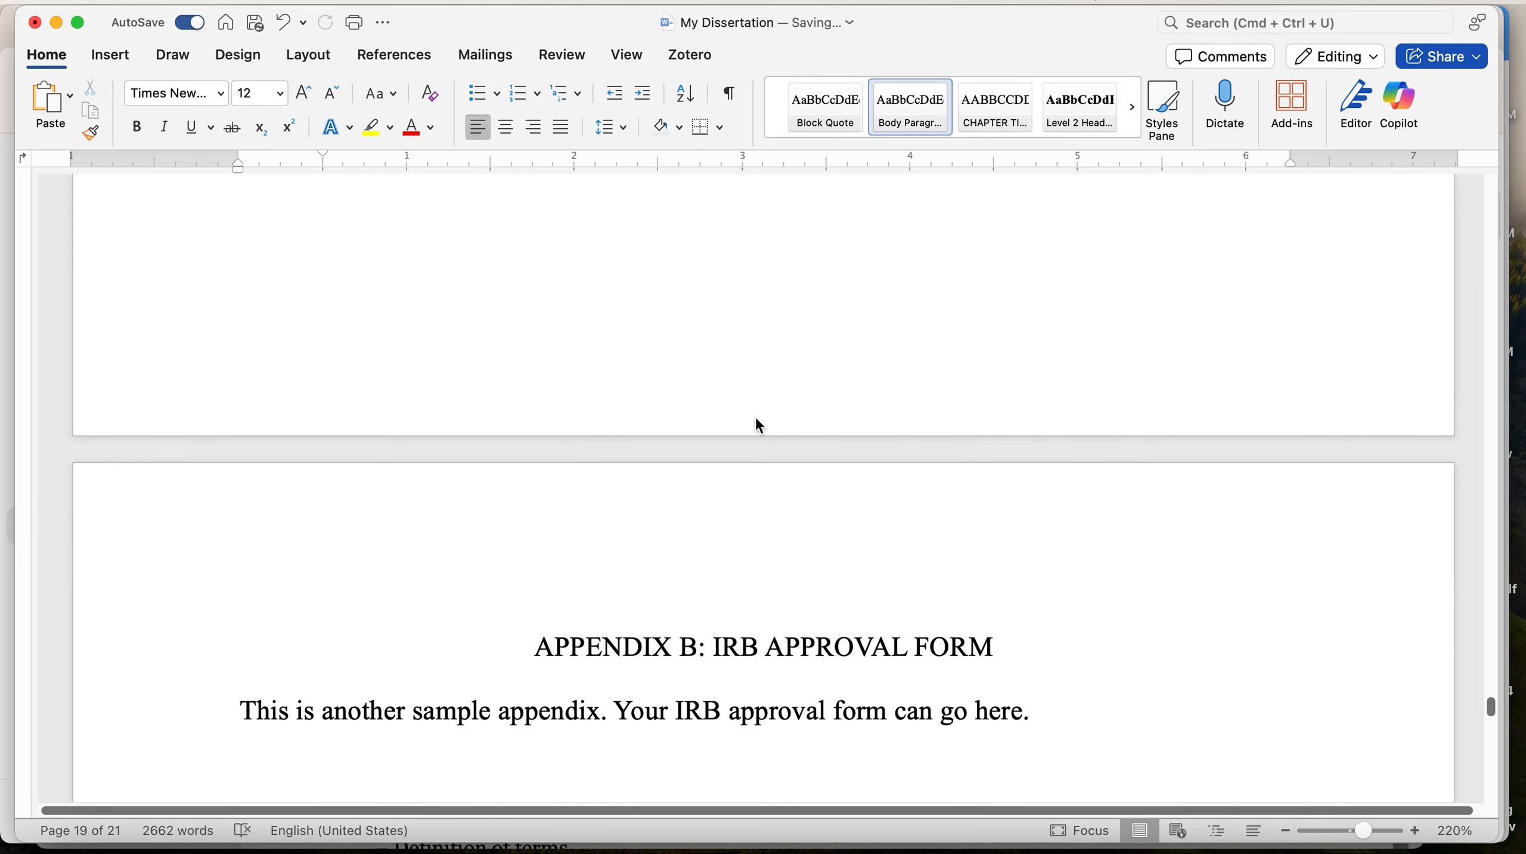
{"action": "scroll", "coordinate": [756, 422], "scroll_direction": "down", "scroll_amount": 2}
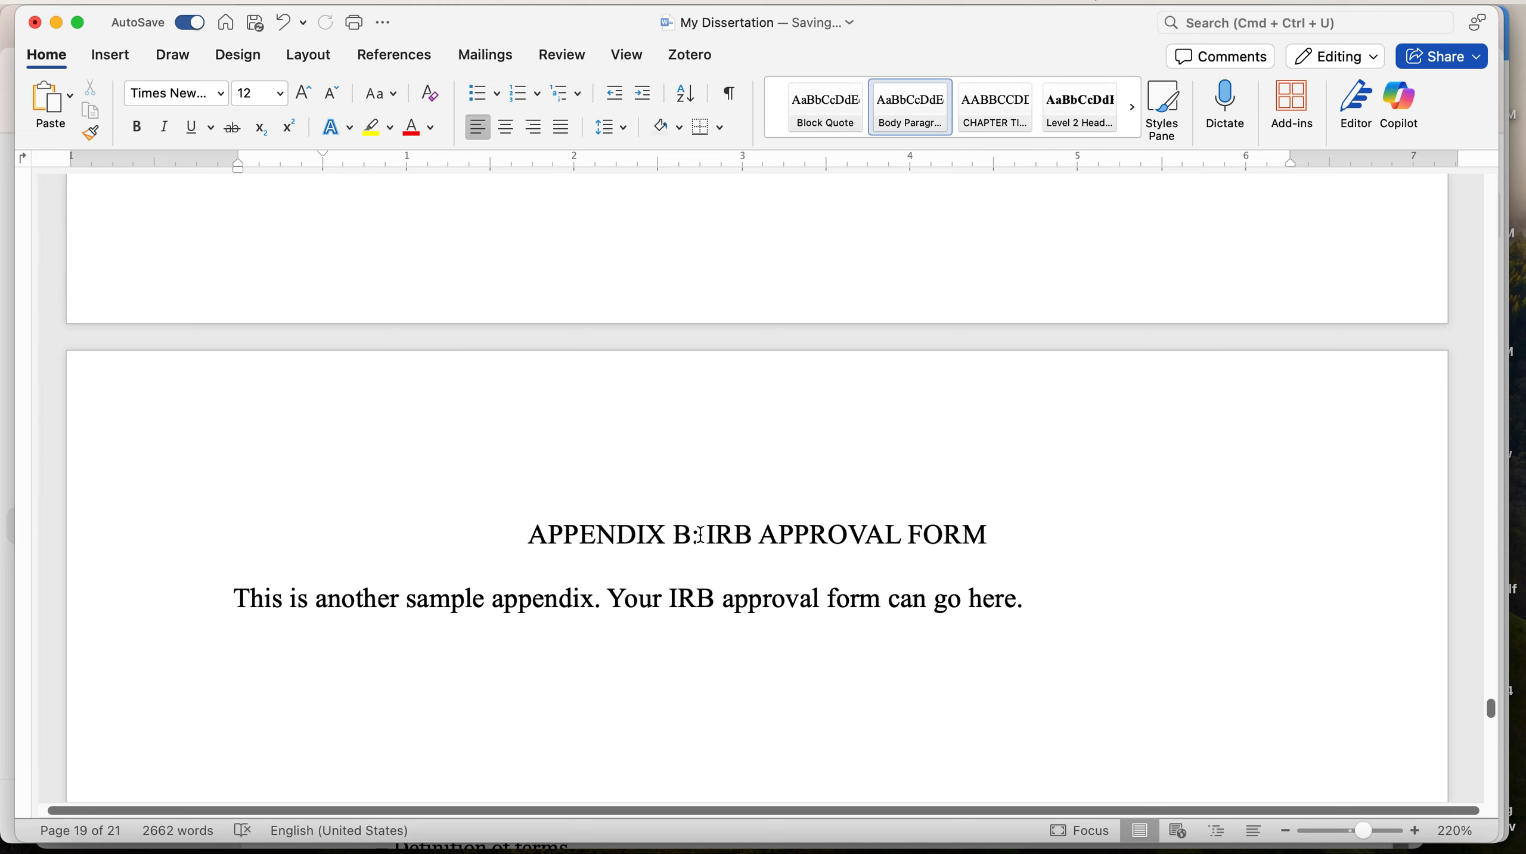
{"action": "scroll", "coordinate": [700, 534], "scroll_direction": "down", "scroll_amount": 3}
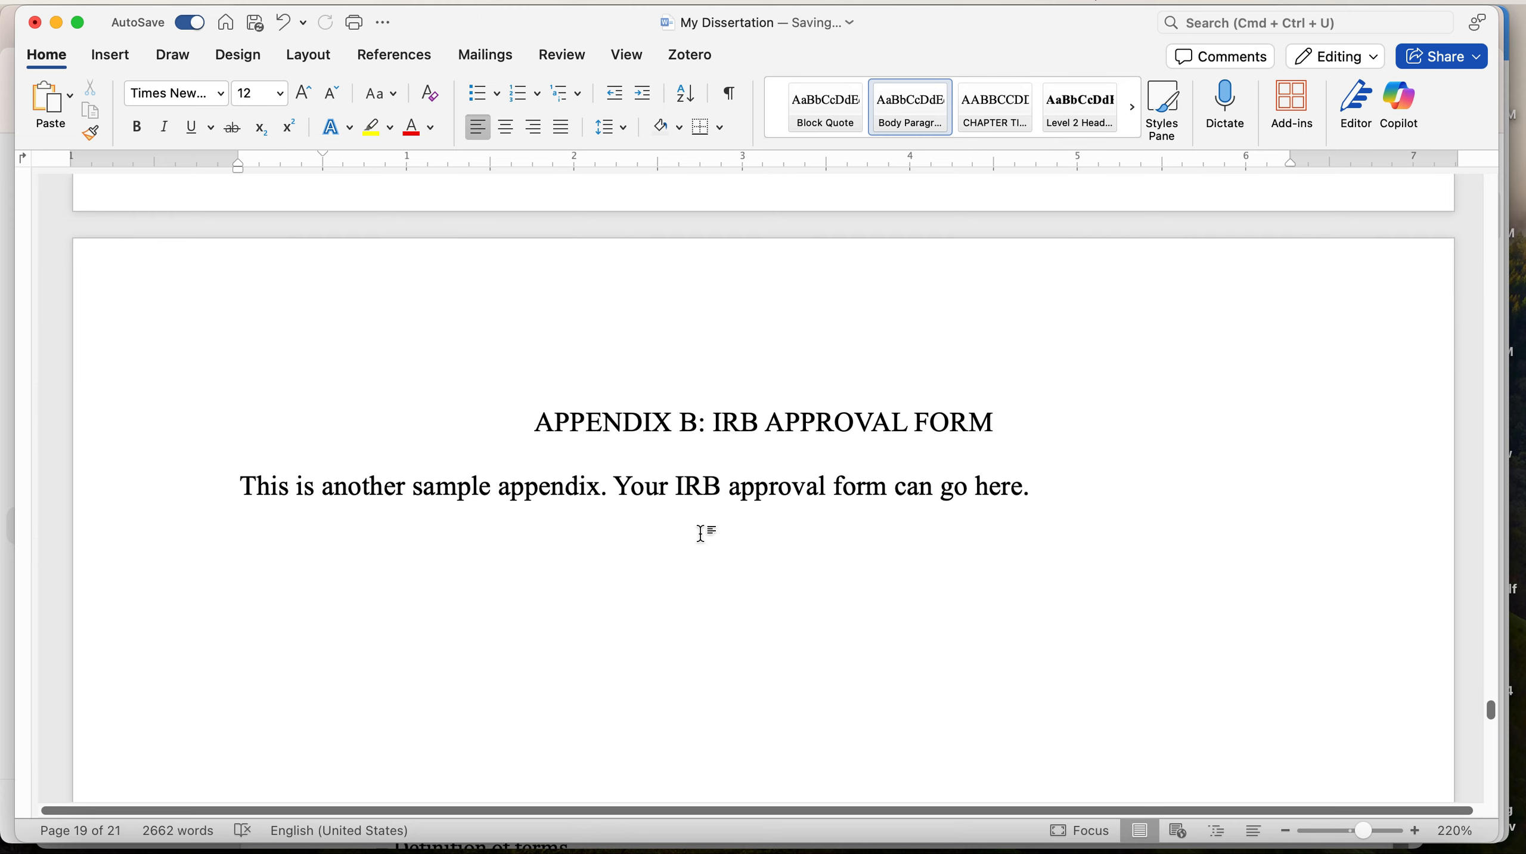
{"action": "scroll", "coordinate": [703, 532], "scroll_direction": "down", "scroll_amount": 7}
{"action": "scroll", "coordinate": [704, 532], "scroll_direction": "up", "scroll_amount": 3}
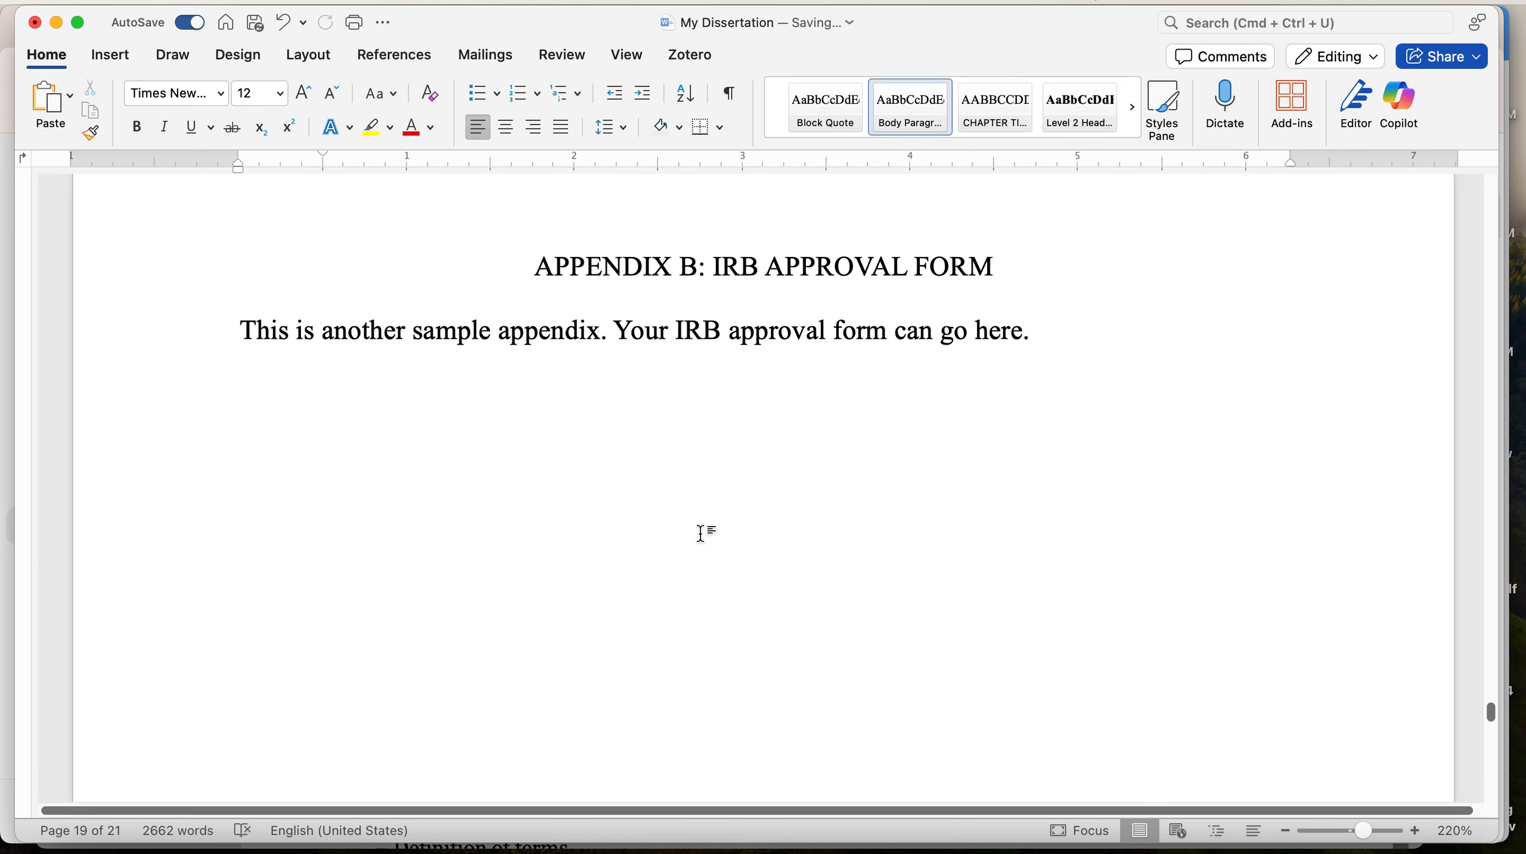
{"action": "scroll", "coordinate": [705, 533], "scroll_direction": "down", "scroll_amount": 1}
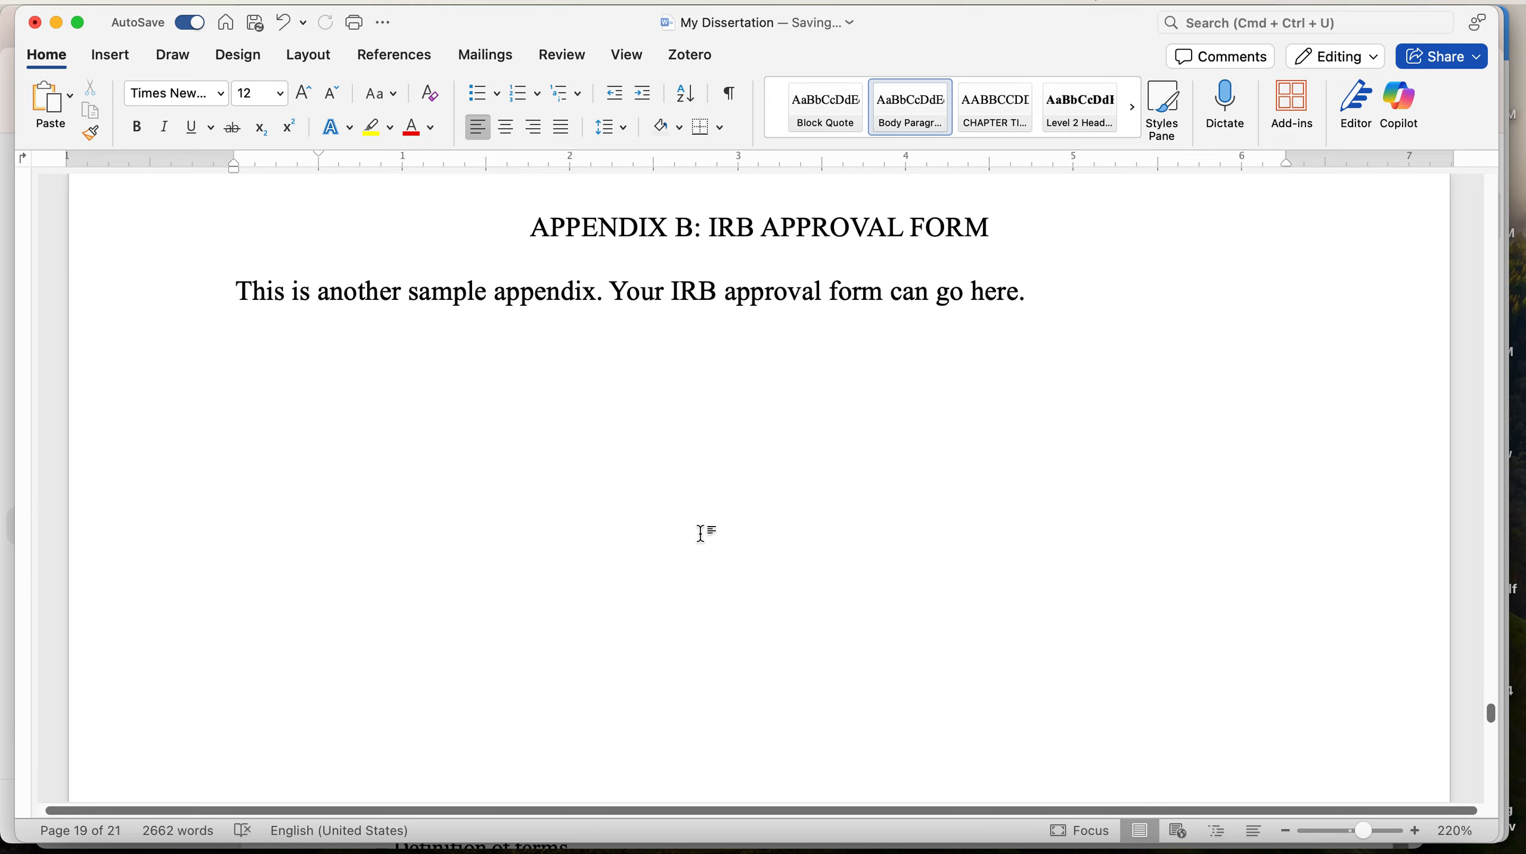
{"action": "scroll", "coordinate": [704, 533], "scroll_direction": "down", "scroll_amount": 15}
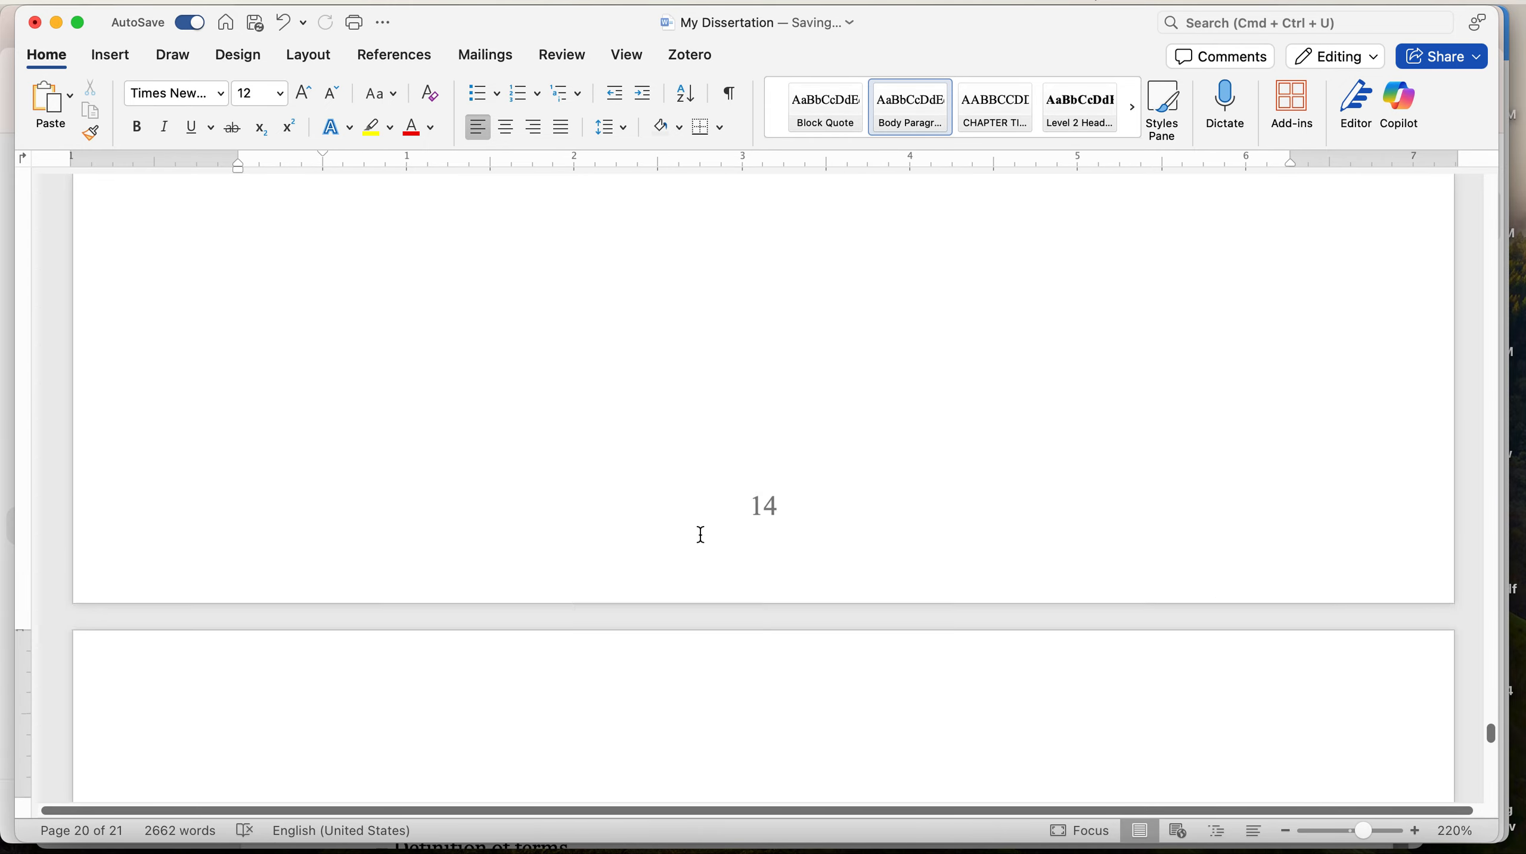
{"action": "scroll", "coordinate": [703, 533], "scroll_direction": "down", "scroll_amount": 3}
{"action": "scroll", "coordinate": [703, 533], "scroll_direction": "up", "scroll_amount": 6}
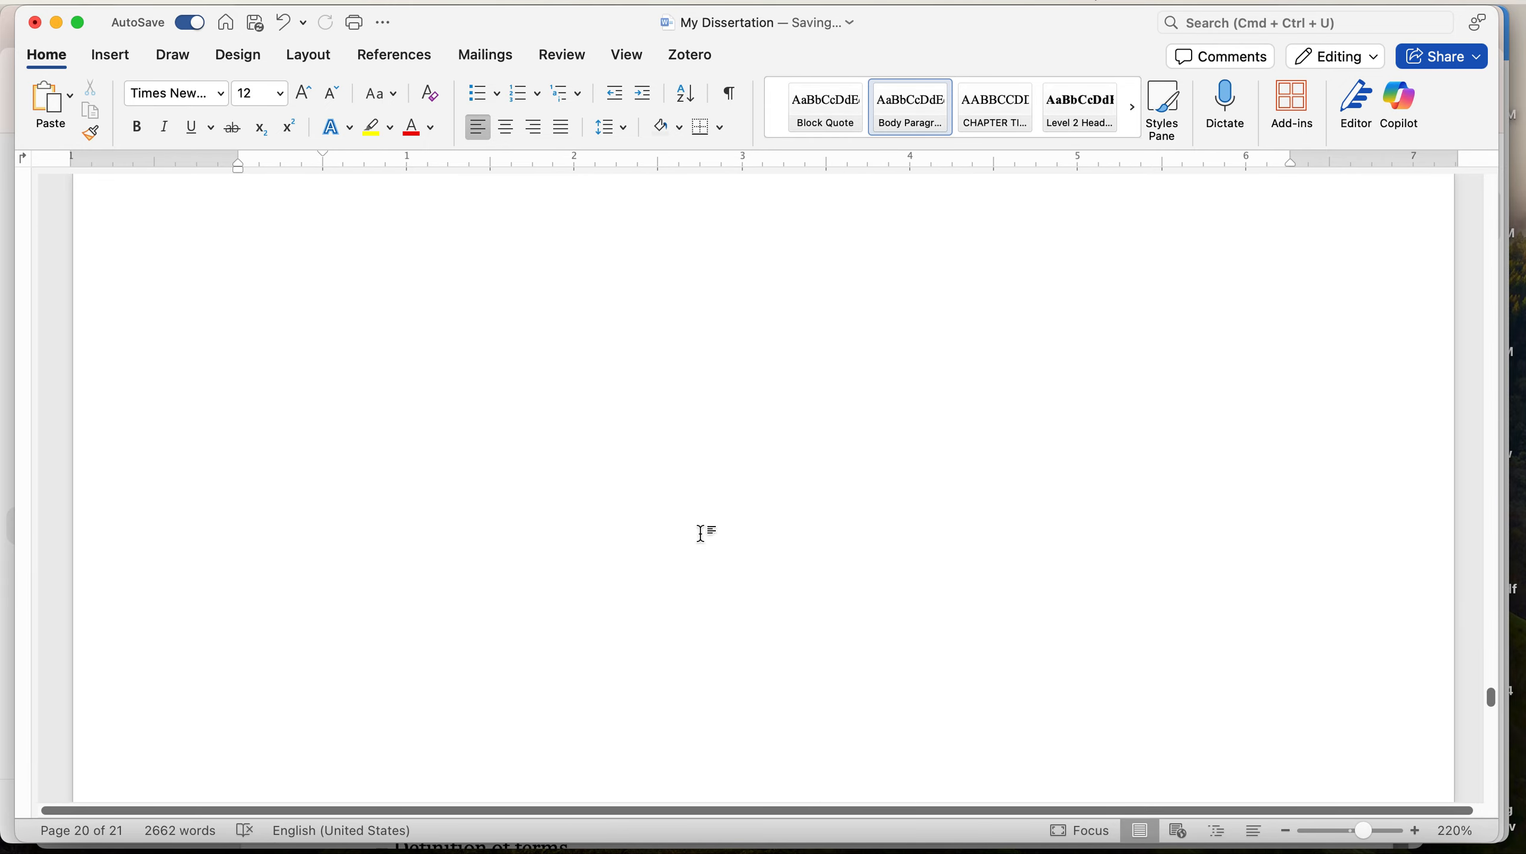
Change the page number in Appendix B's first-page footer to 13 and close the footer
{"action": "scroll", "coordinate": [703, 533], "scroll_direction": "down", "scroll_amount": 10}
{"action": "scroll", "coordinate": [704, 533], "scroll_direction": "down", "scroll_amount": 10}
{"action": "double_click", "coordinate": [770, 518]}
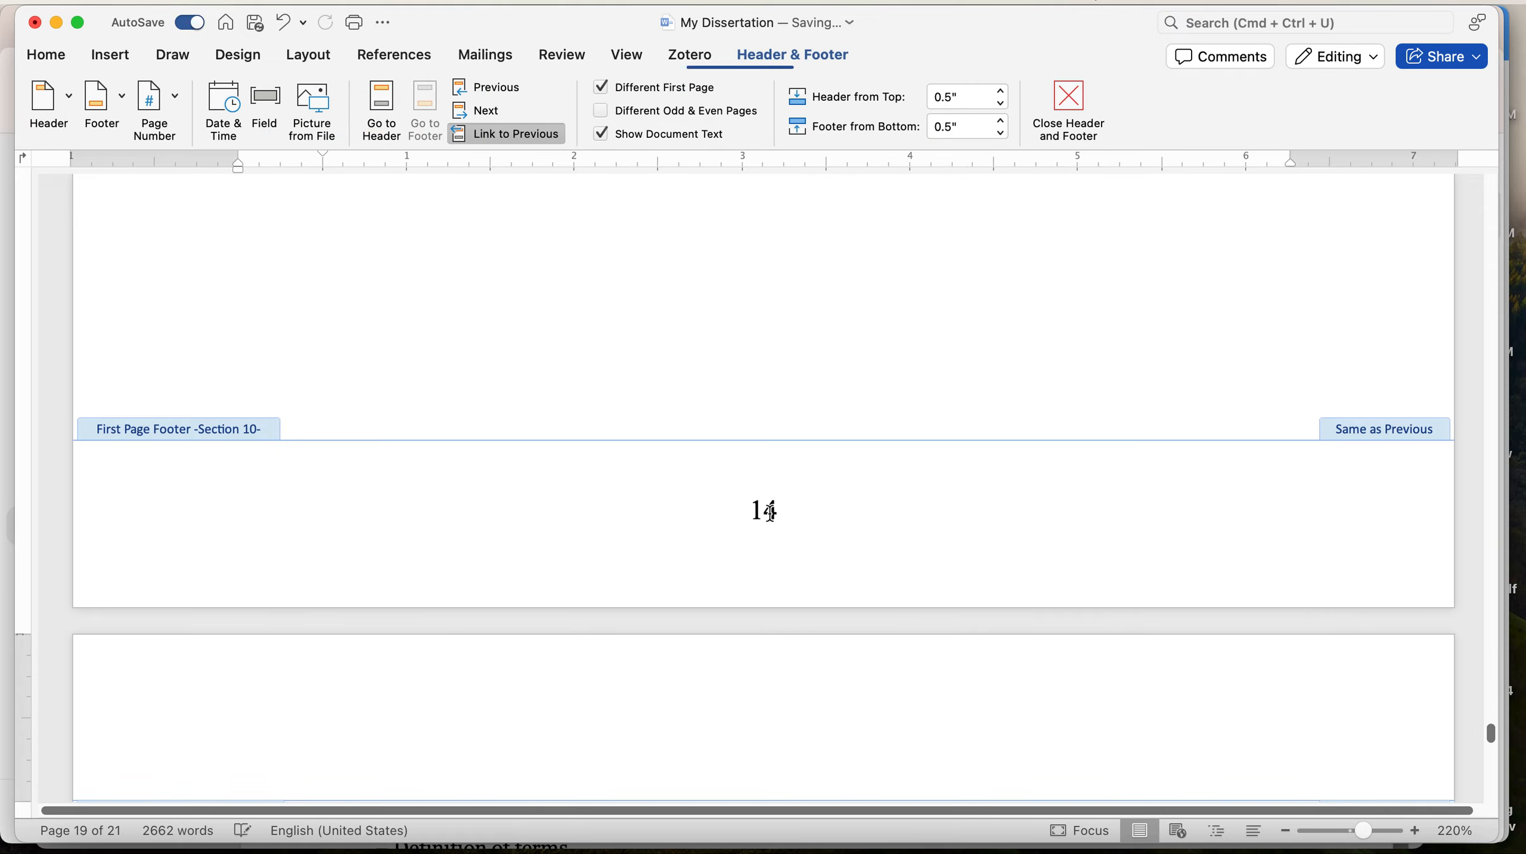
{"action": "key", "text": "super+z"}
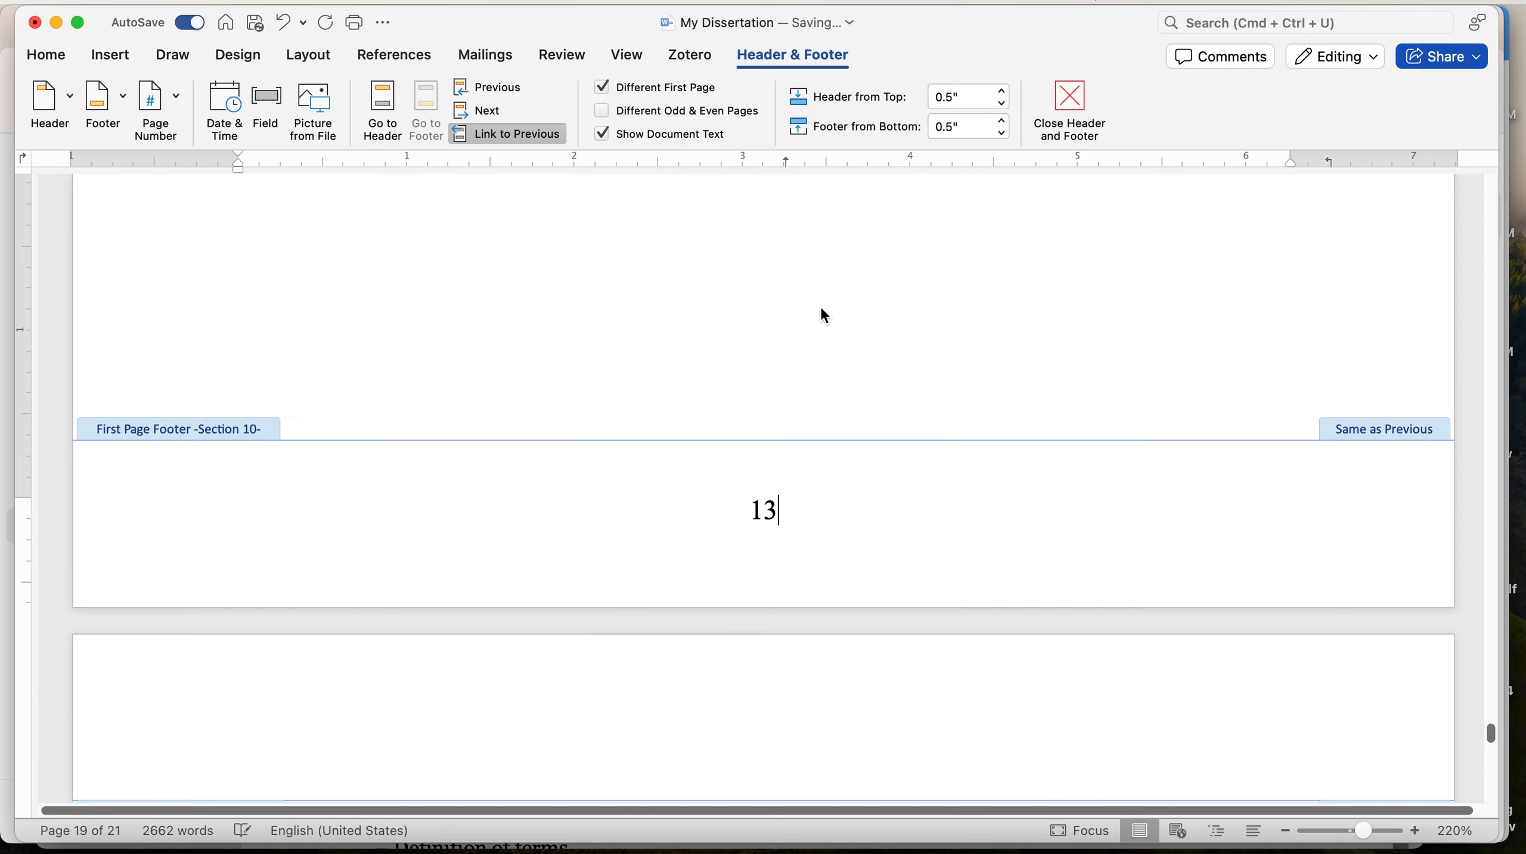
{"action": "scroll", "coordinate": [848, 522], "scroll_direction": "down", "scroll_amount": 5}
{"action": "double_click", "coordinate": [847, 531]}
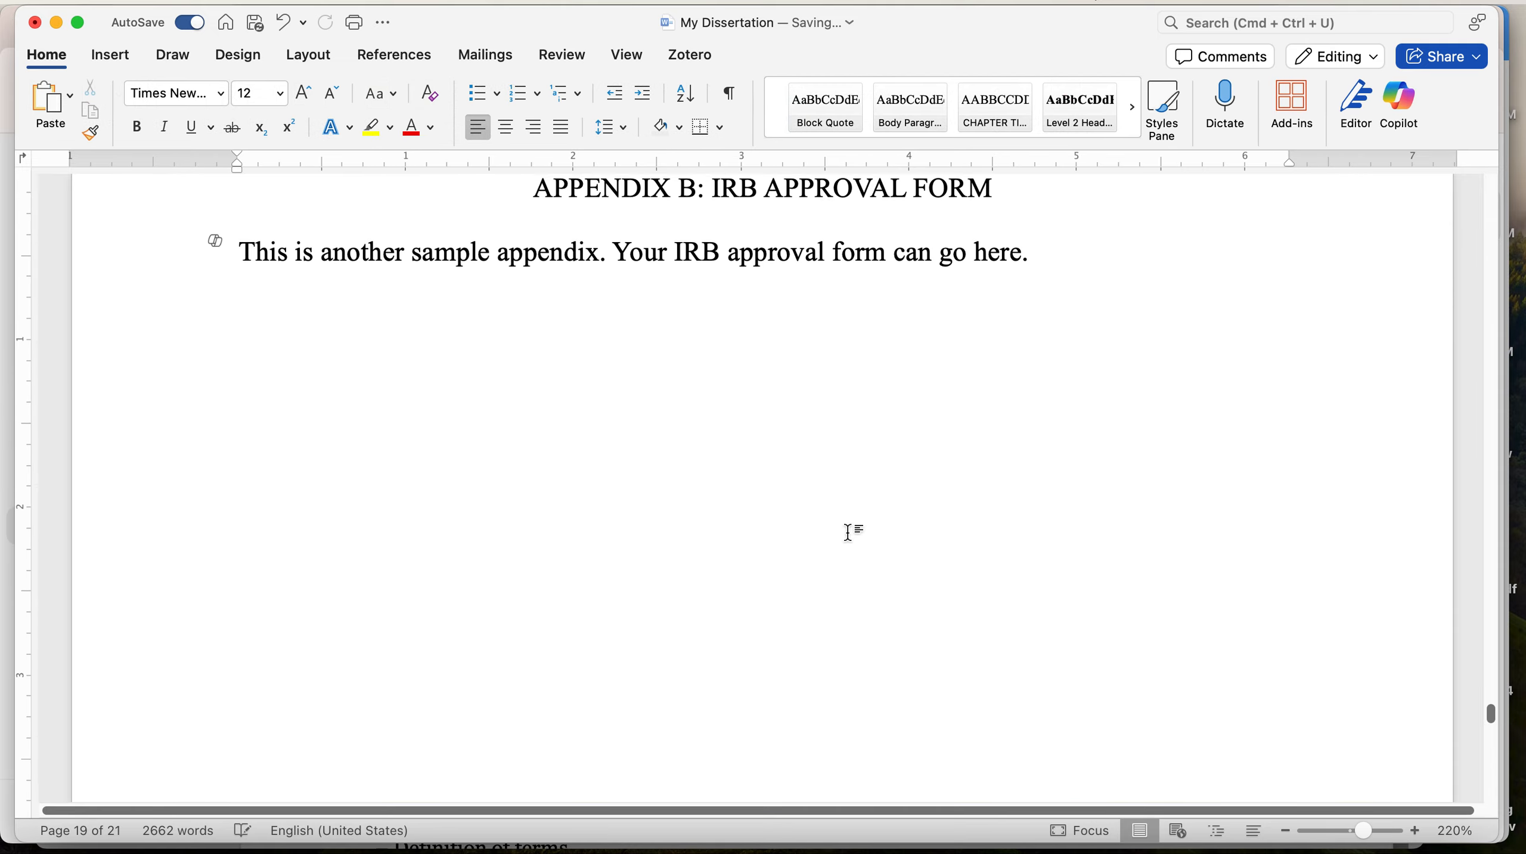
Unlink Appendix C's first-page footer from the previous section, set its page number to 14, and close the footer
{"action": "scroll", "coordinate": [847, 531], "scroll_direction": "down", "scroll_amount": 15}
{"action": "scroll", "coordinate": [851, 541], "scroll_direction": "down", "scroll_amount": 20}
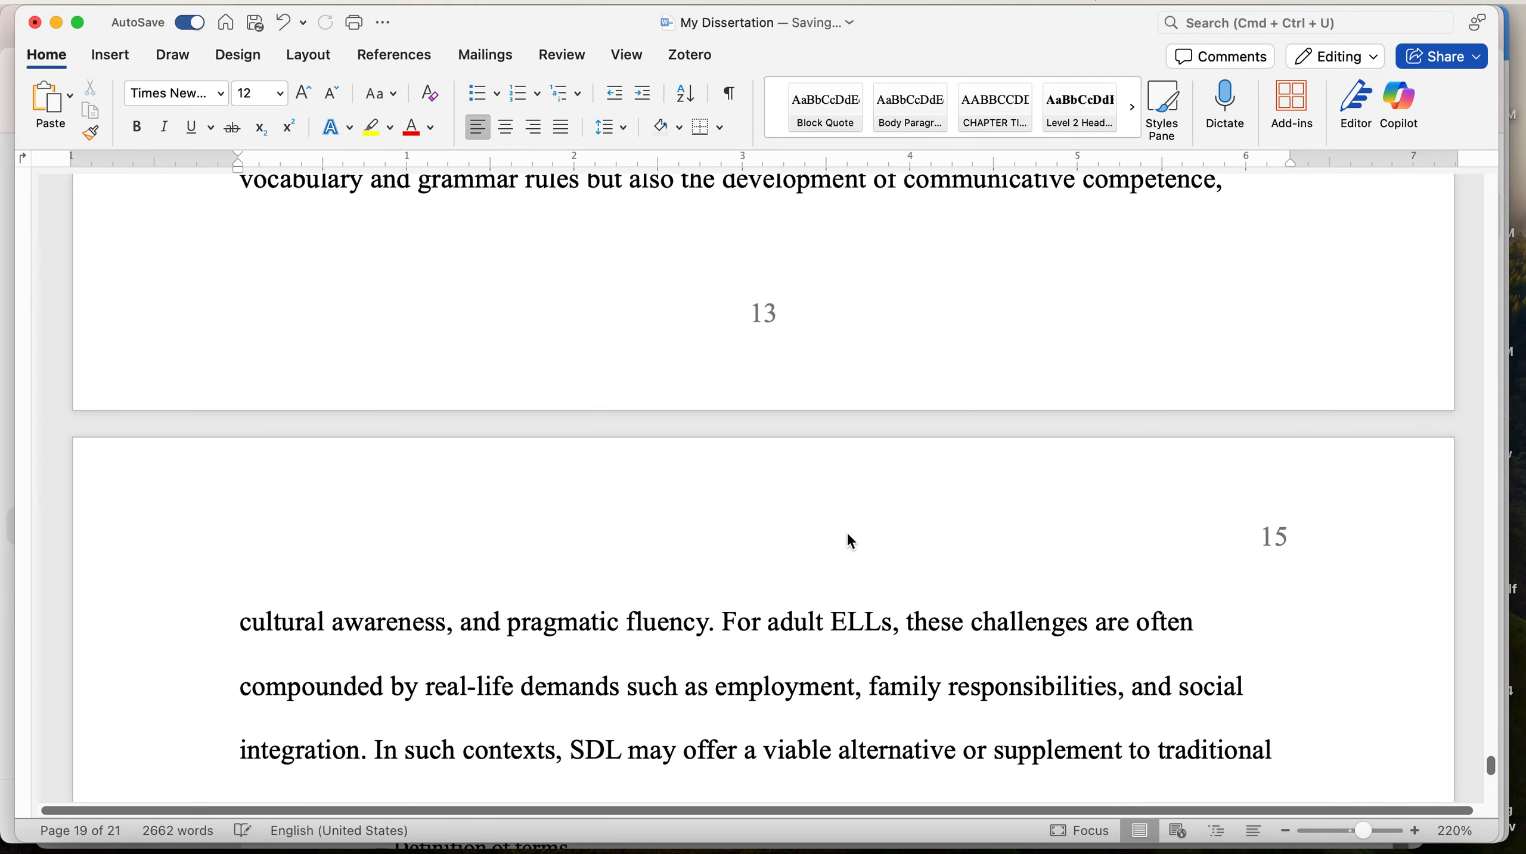
{"action": "scroll", "coordinate": [848, 531], "scroll_direction": "up", "scroll_amount": 5}
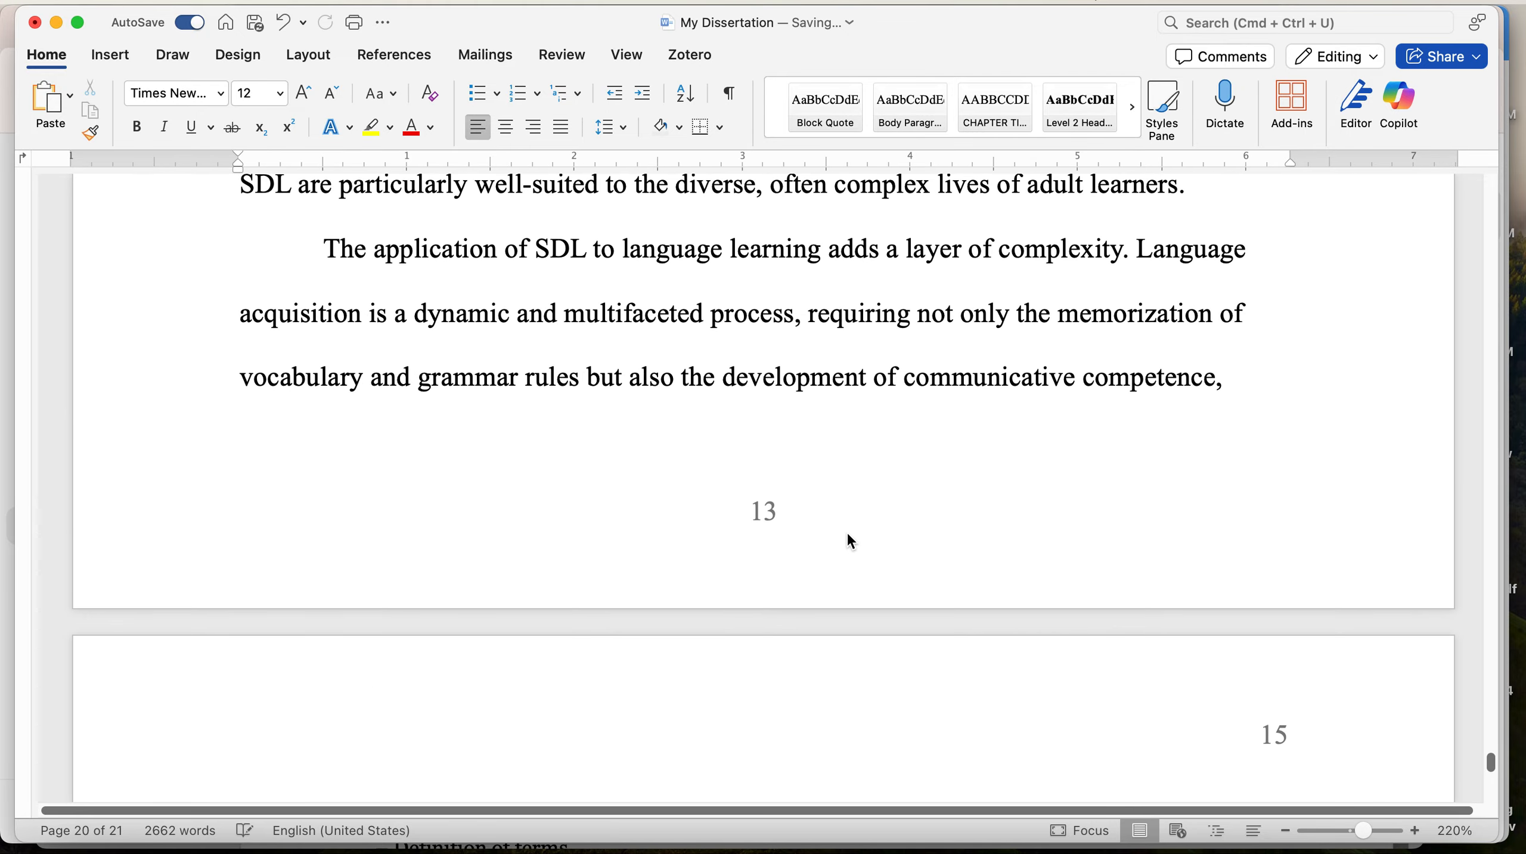
{"action": "double_click", "coordinate": [774, 509]}
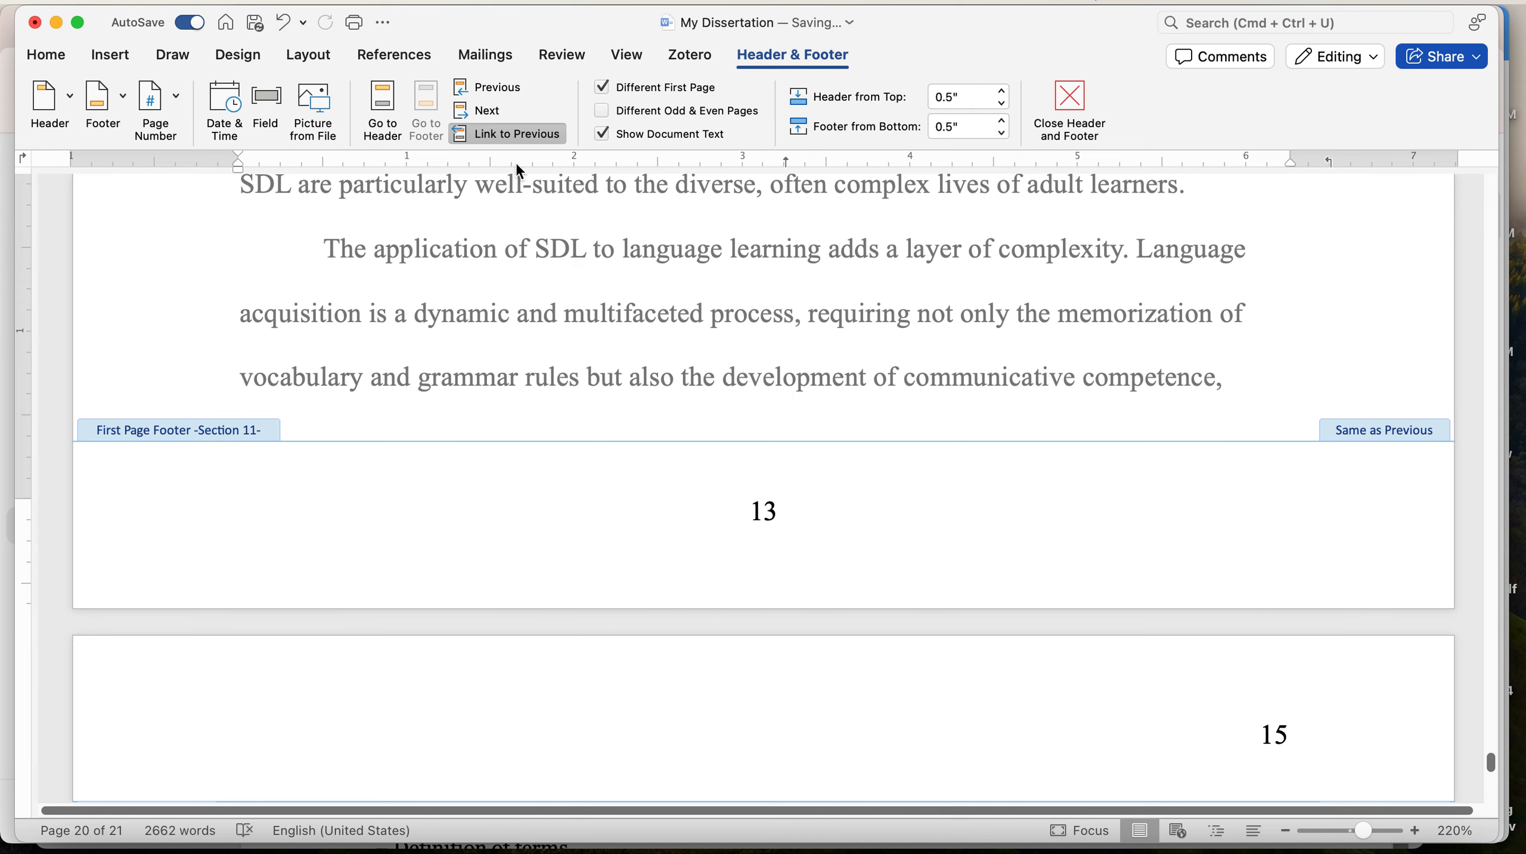
{"action": "left_click", "coordinate": [497, 133]}
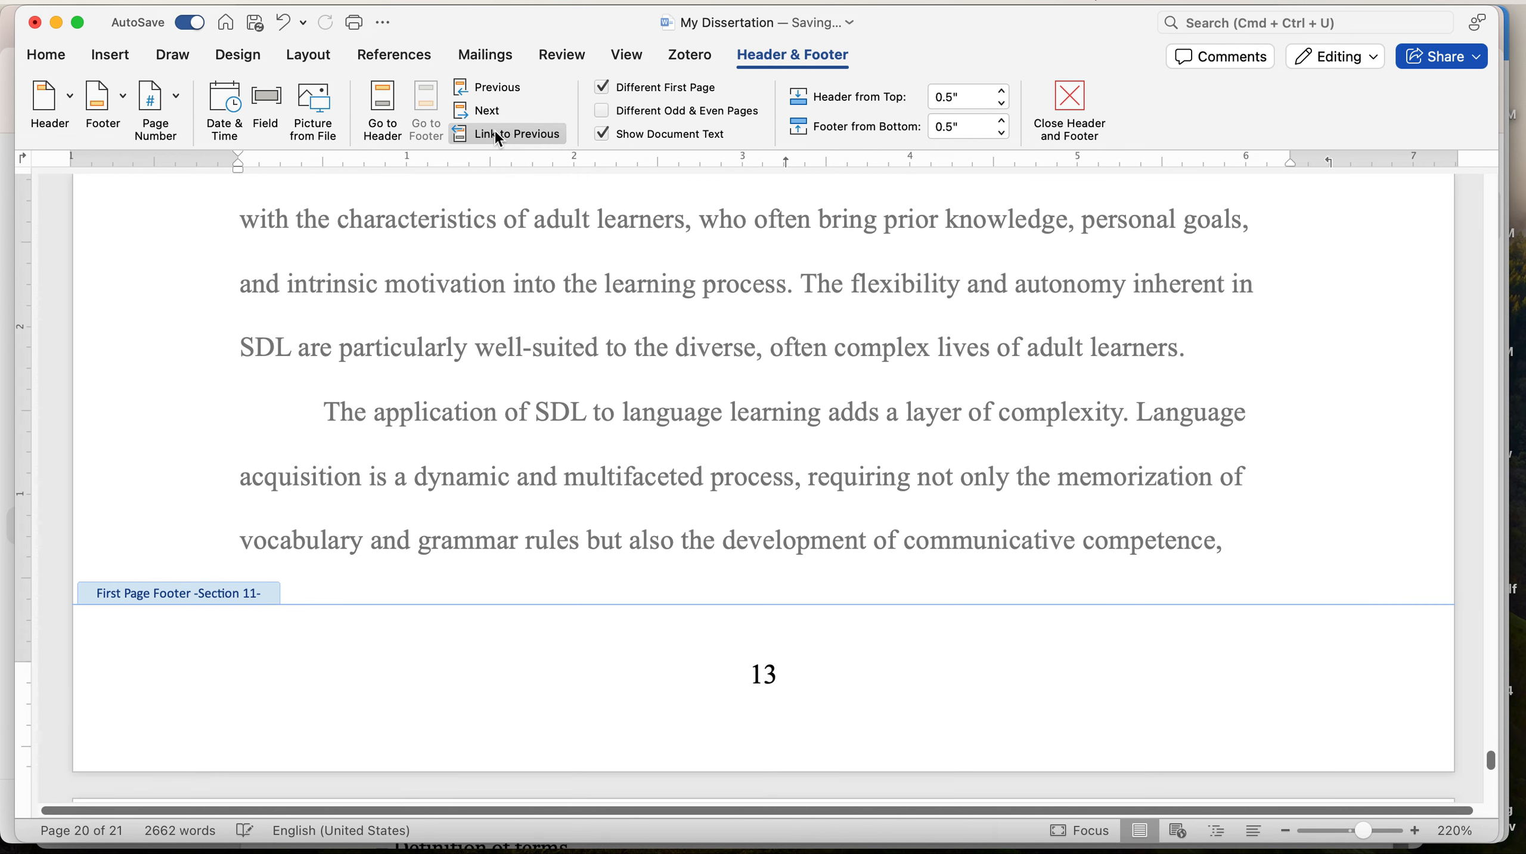
{"action": "left_click", "coordinate": [780, 675]}
{"action": "key", "text": "BackSpace"}
{"action": "type", "text": "4"}
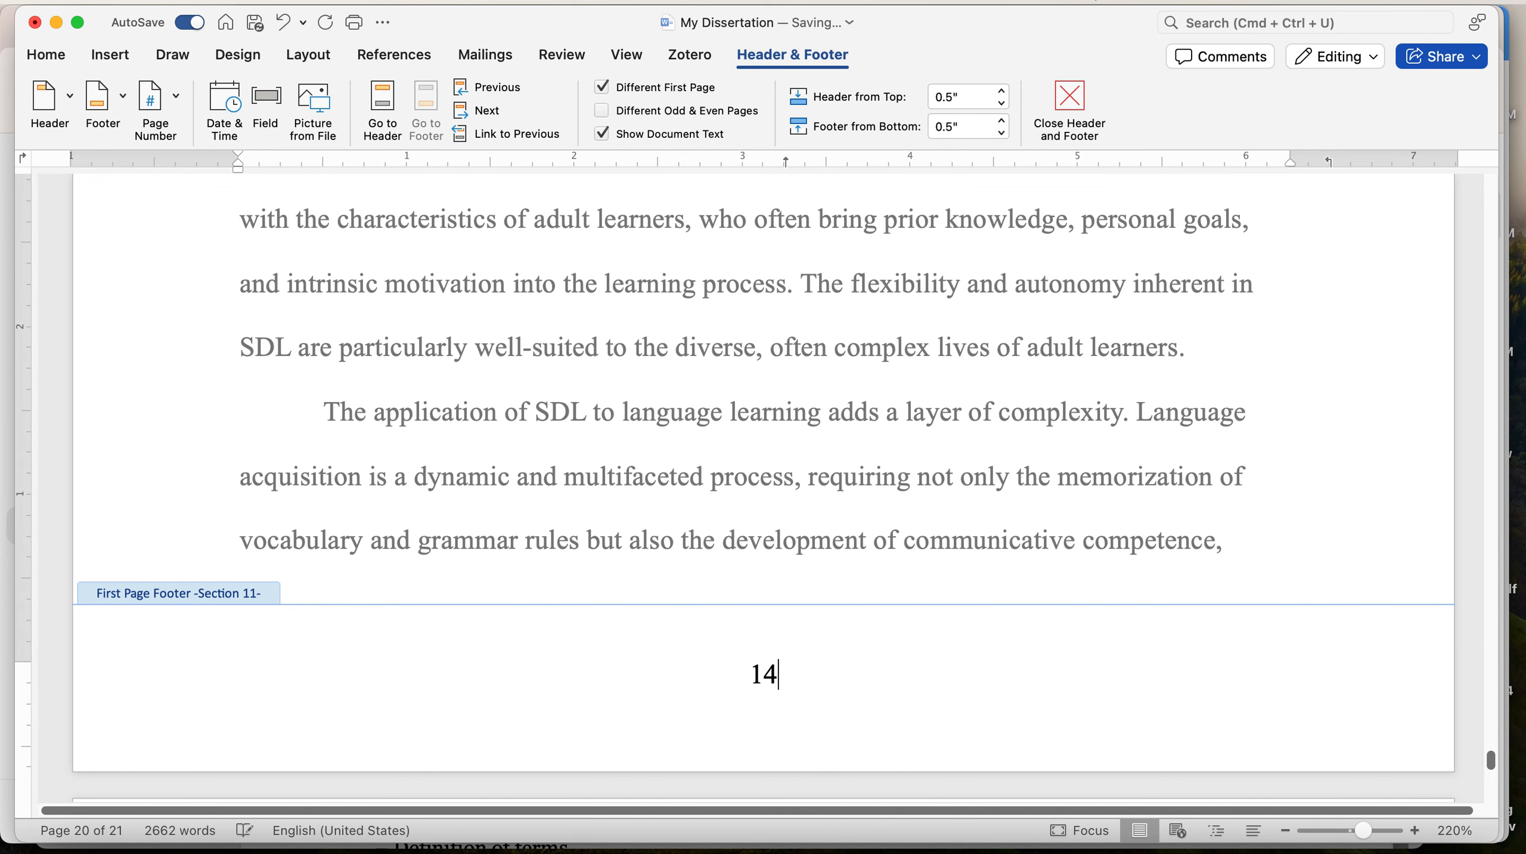
{"action": "double_click", "coordinate": [777, 531]}
Check the page numbers at the end of Appendix B and on Appendix C's first page, including the unlinked footer
{"action": "scroll", "coordinate": [887, 669], "scroll_direction": "up", "scroll_amount": 5}
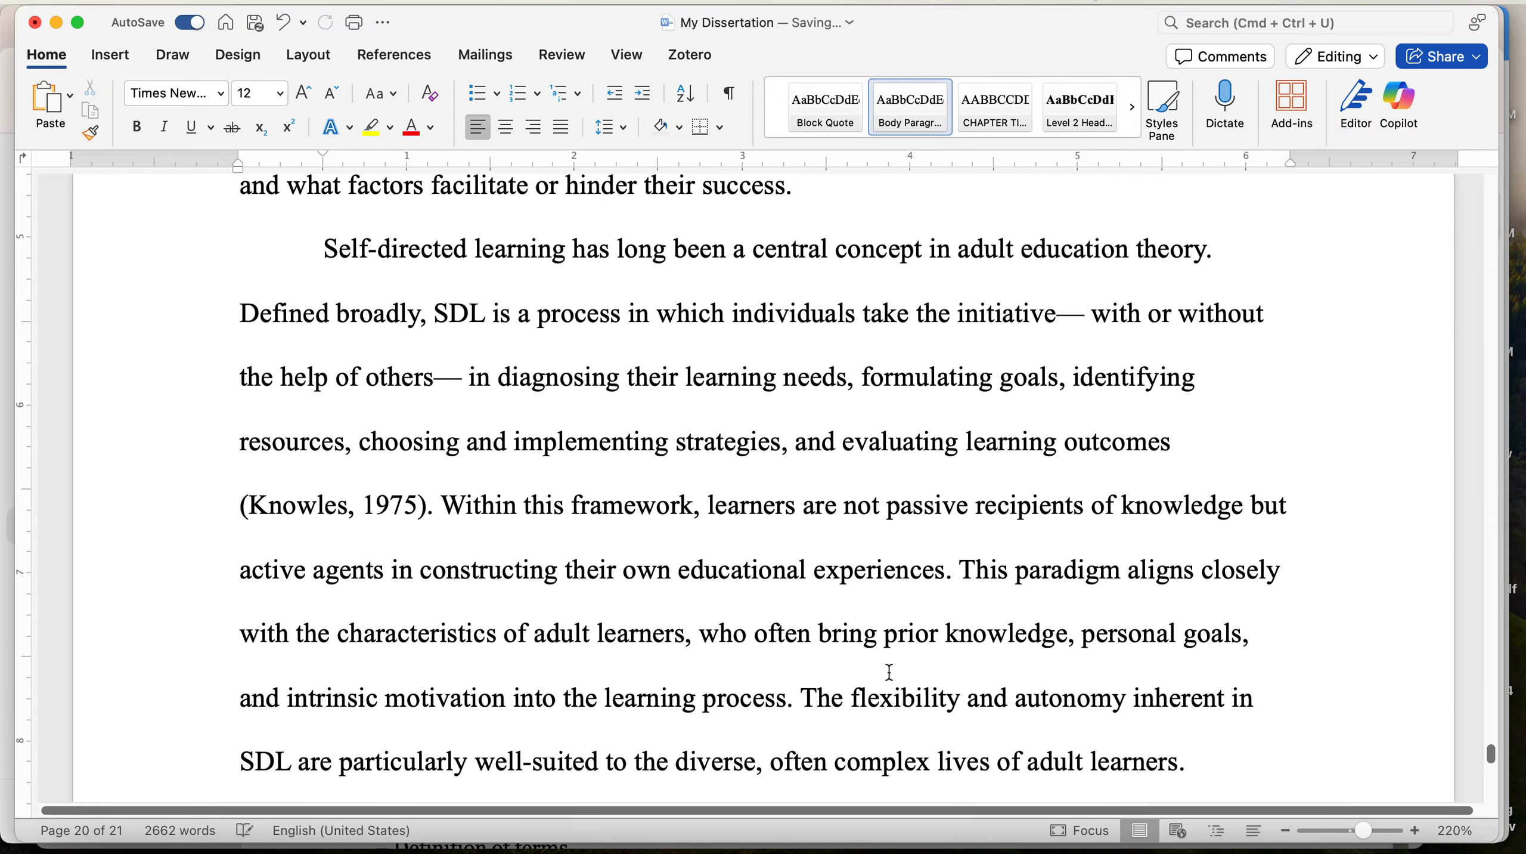
{"action": "scroll", "coordinate": [889, 671], "scroll_direction": "up", "scroll_amount": 15}
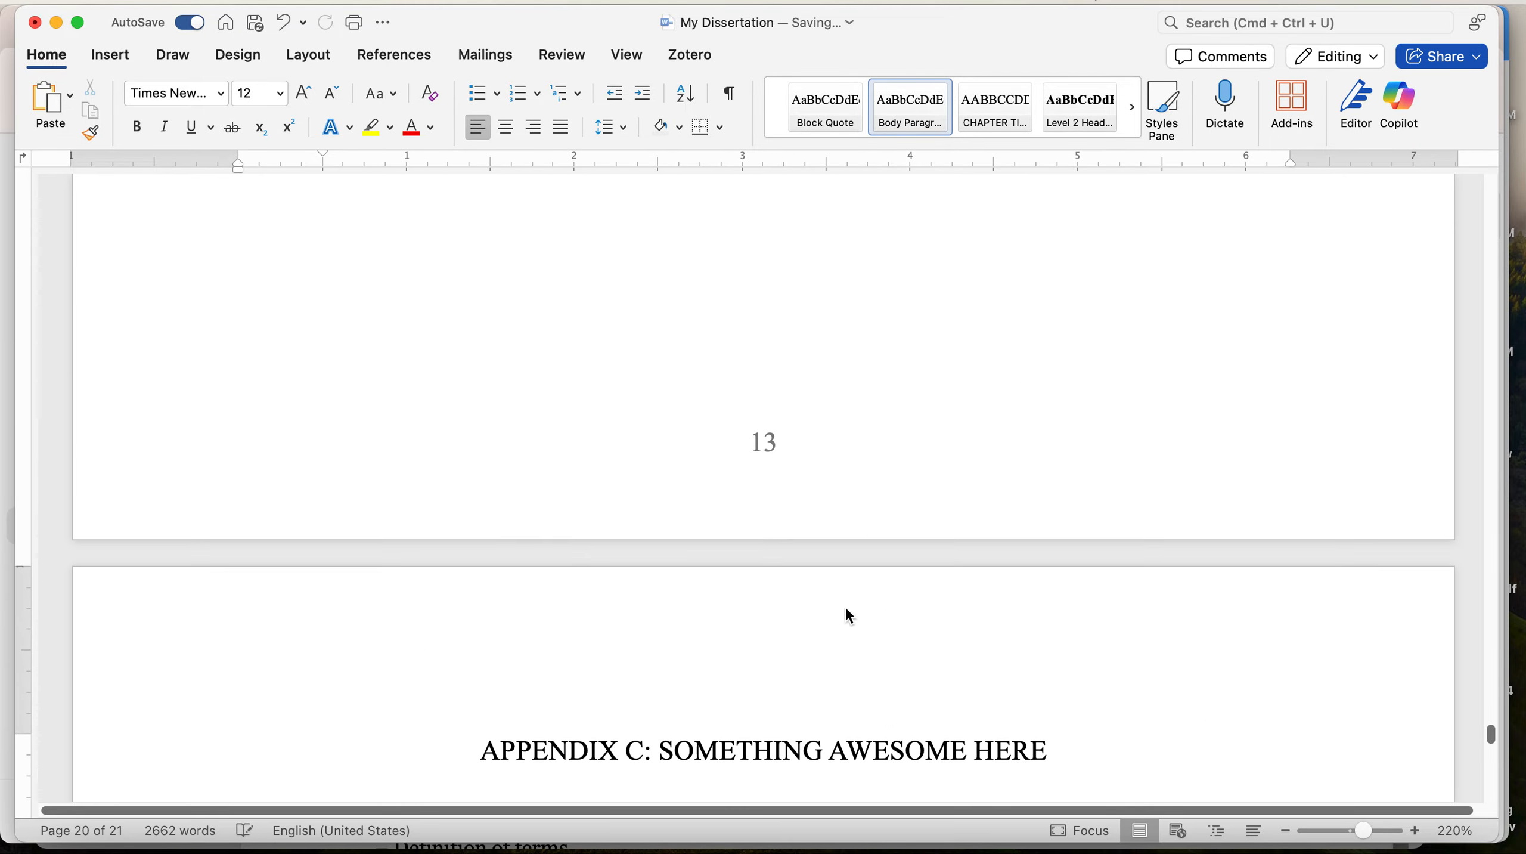
{"action": "scroll", "coordinate": [765, 453], "scroll_direction": "down", "scroll_amount": 10}
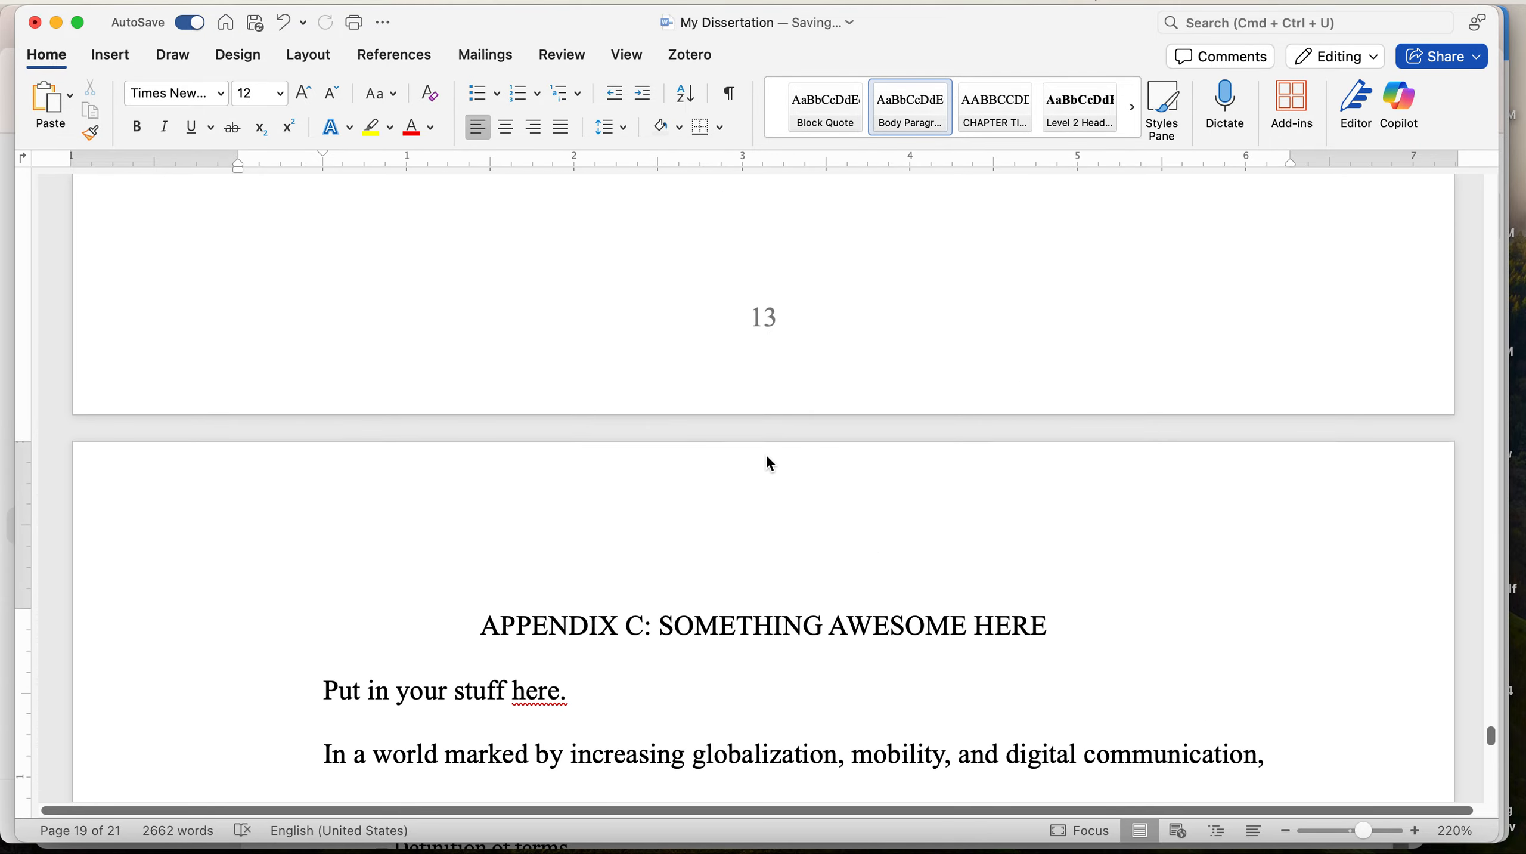
{"action": "scroll", "coordinate": [766, 454], "scroll_direction": "up", "scroll_amount": 8}
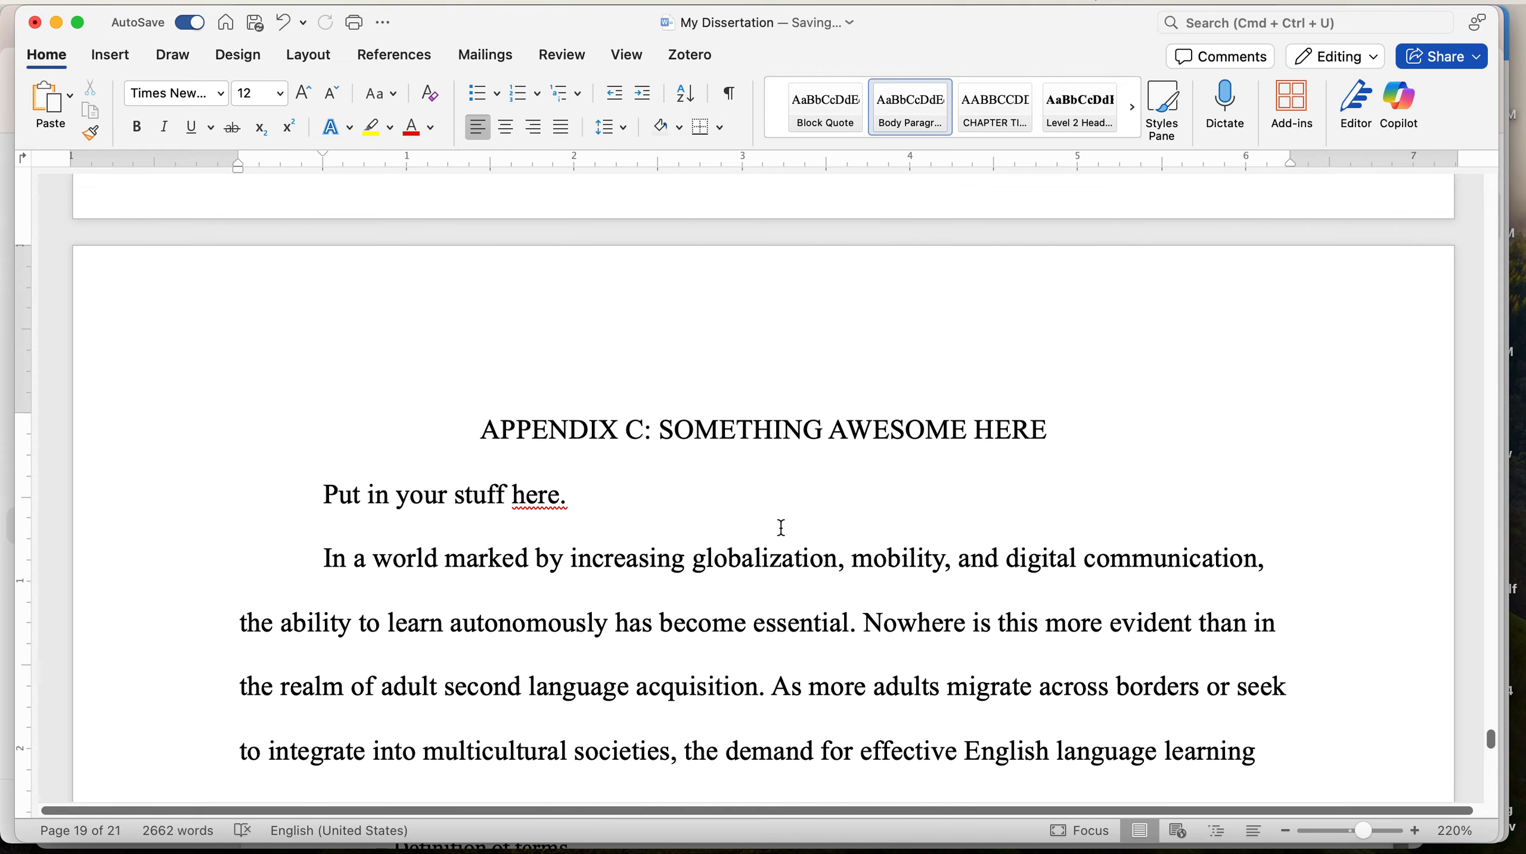
{"action": "scroll", "coordinate": [782, 527], "scroll_direction": "down", "scroll_amount": 12}
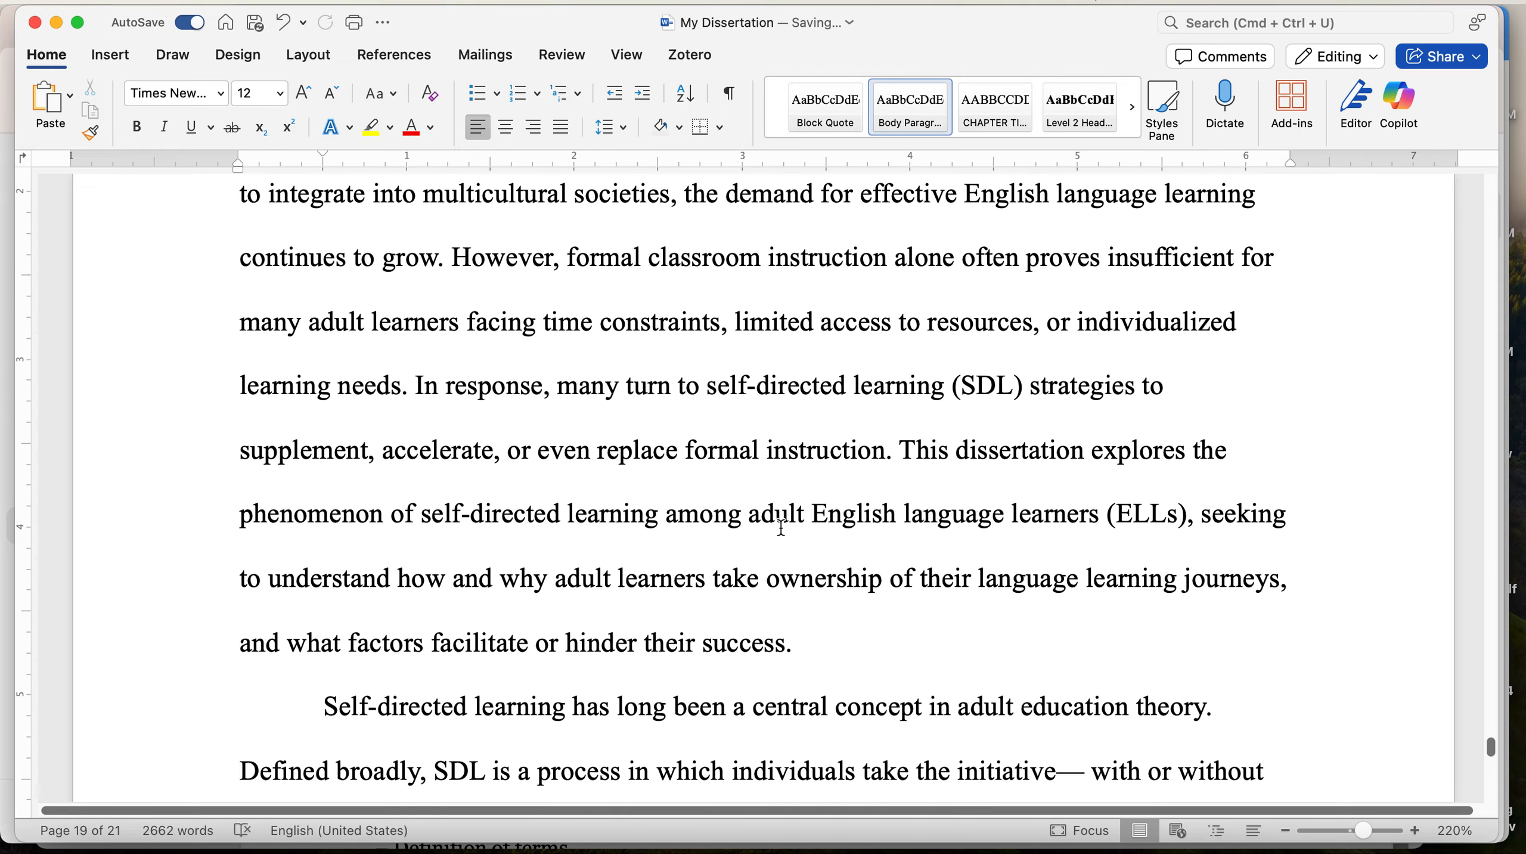
{"action": "scroll", "coordinate": [782, 527], "scroll_direction": "down", "scroll_amount": 4}
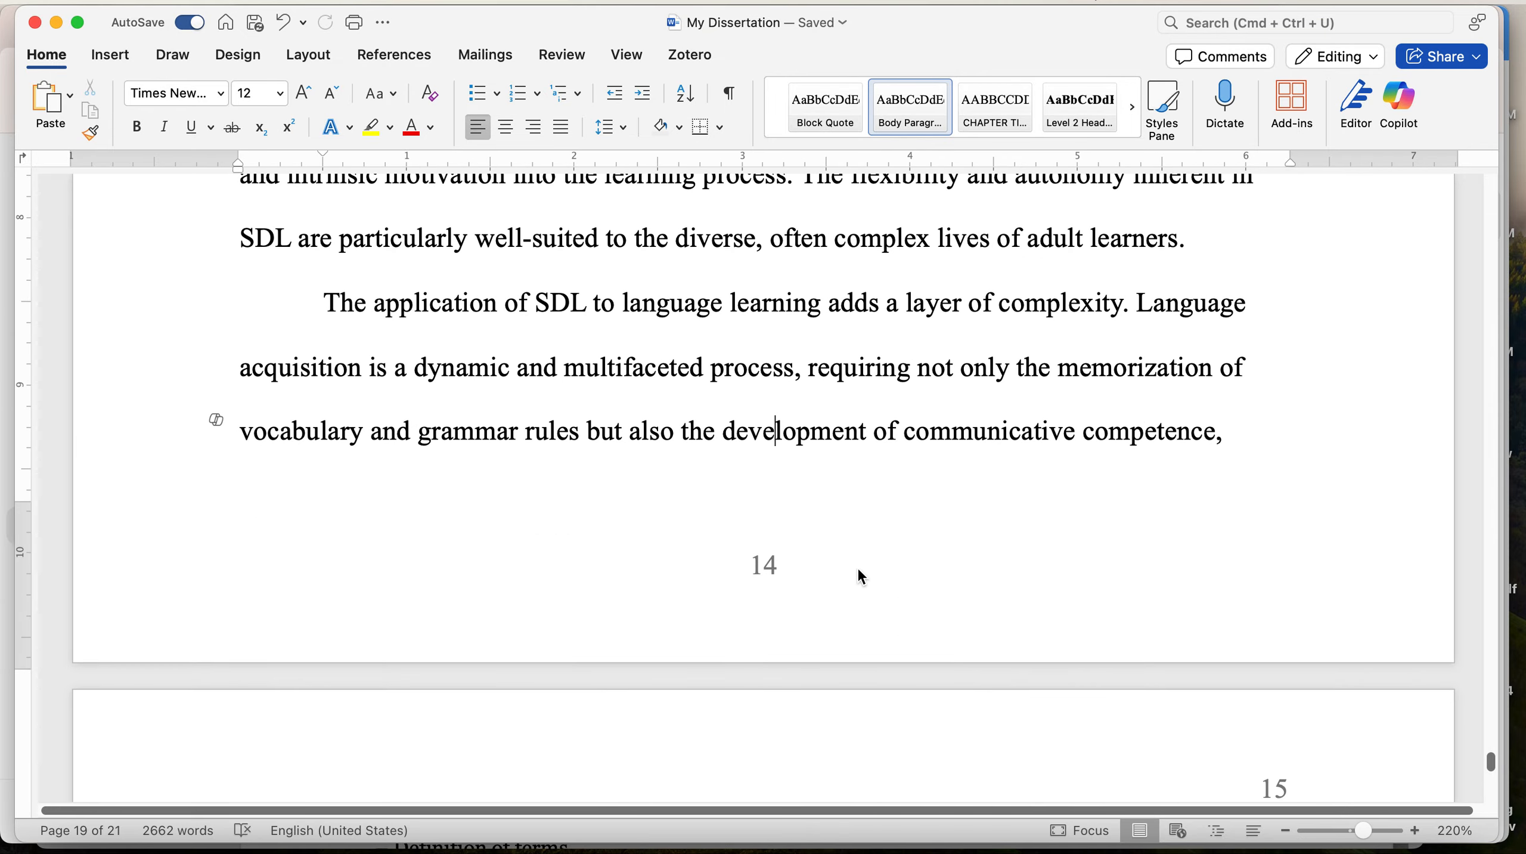
{"action": "left_click", "coordinate": [812, 569]}
{"action": "double_click", "coordinate": [812, 570]}
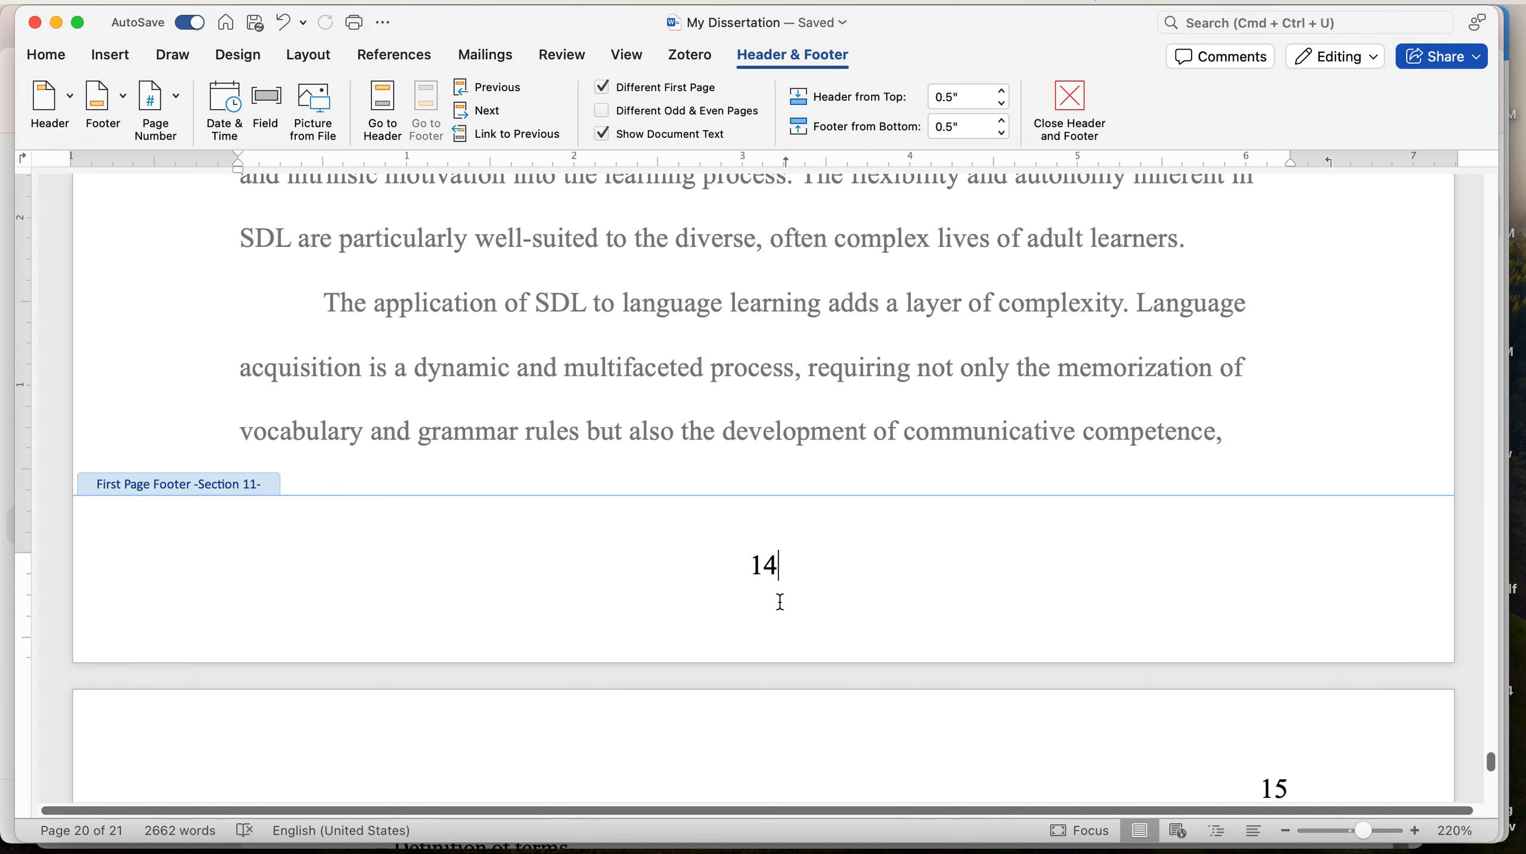
{"action": "double_click", "coordinate": [747, 430]}
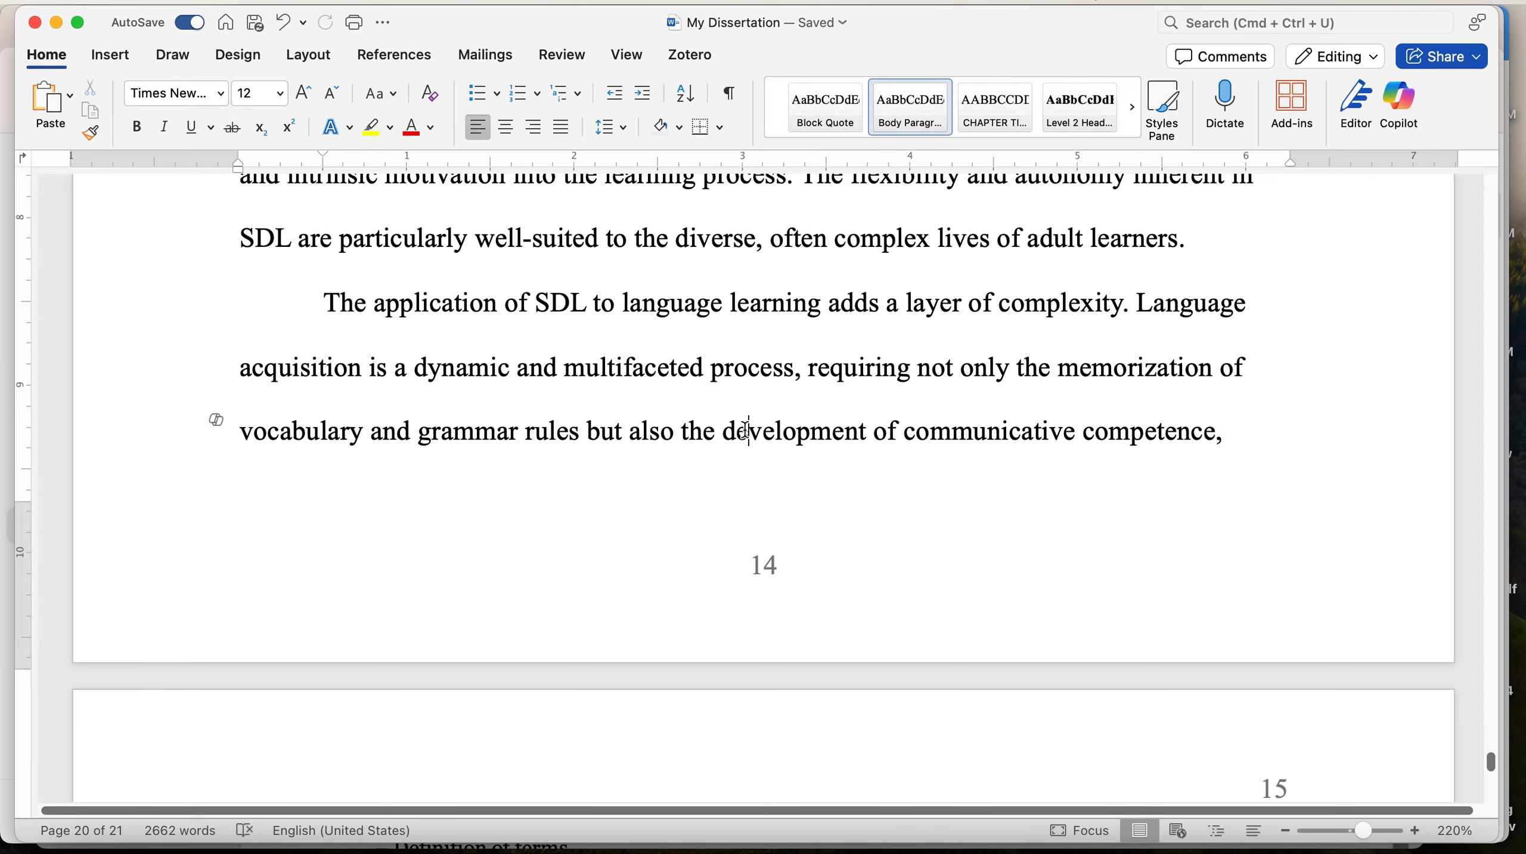
{"action": "scroll", "coordinate": [746, 430], "scroll_direction": "up", "scroll_amount": 15}
{"action": "scroll", "coordinate": [746, 429], "scroll_direction": "up", "scroll_amount": 10}
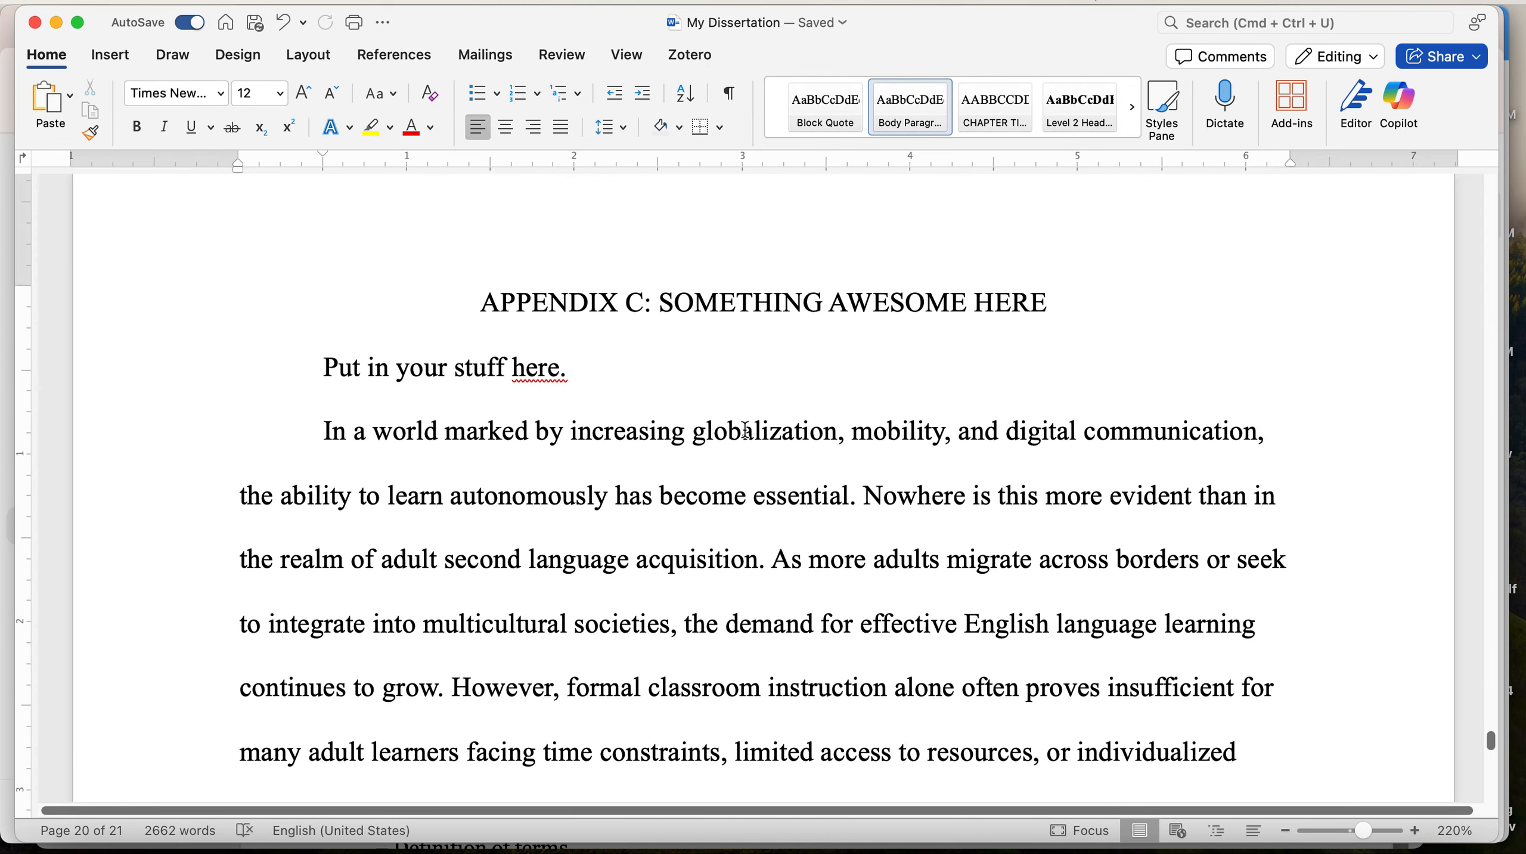
Review the page numbers from Appendix C back through the appendices, References, Chapter 5 and Chapter 4
{"action": "scroll", "coordinate": [745, 429], "scroll_direction": "up", "scroll_amount": 10}
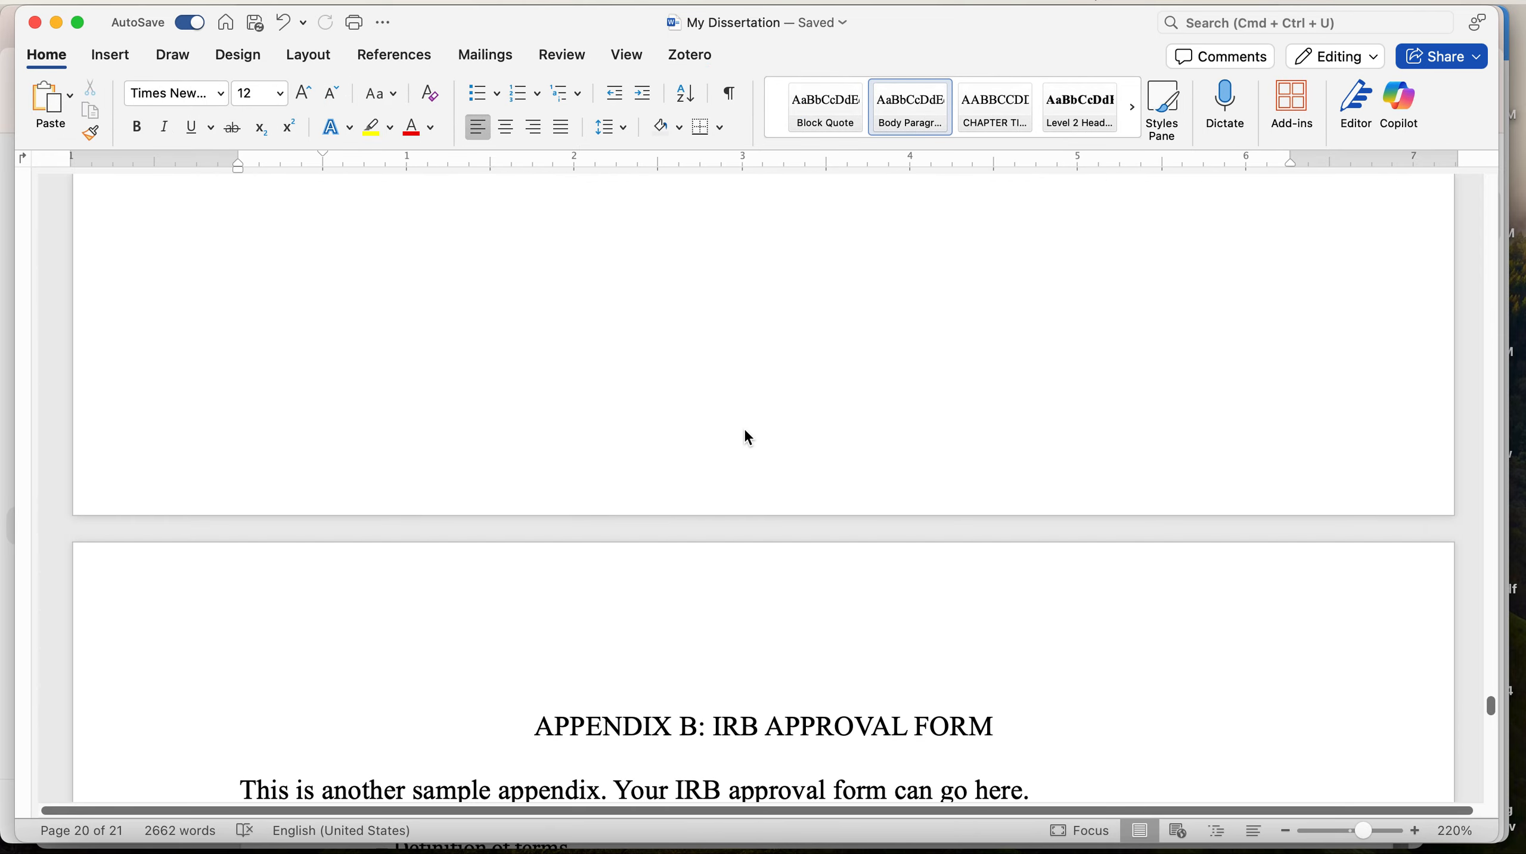
{"action": "scroll", "coordinate": [746, 429], "scroll_direction": "up", "scroll_amount": 10}
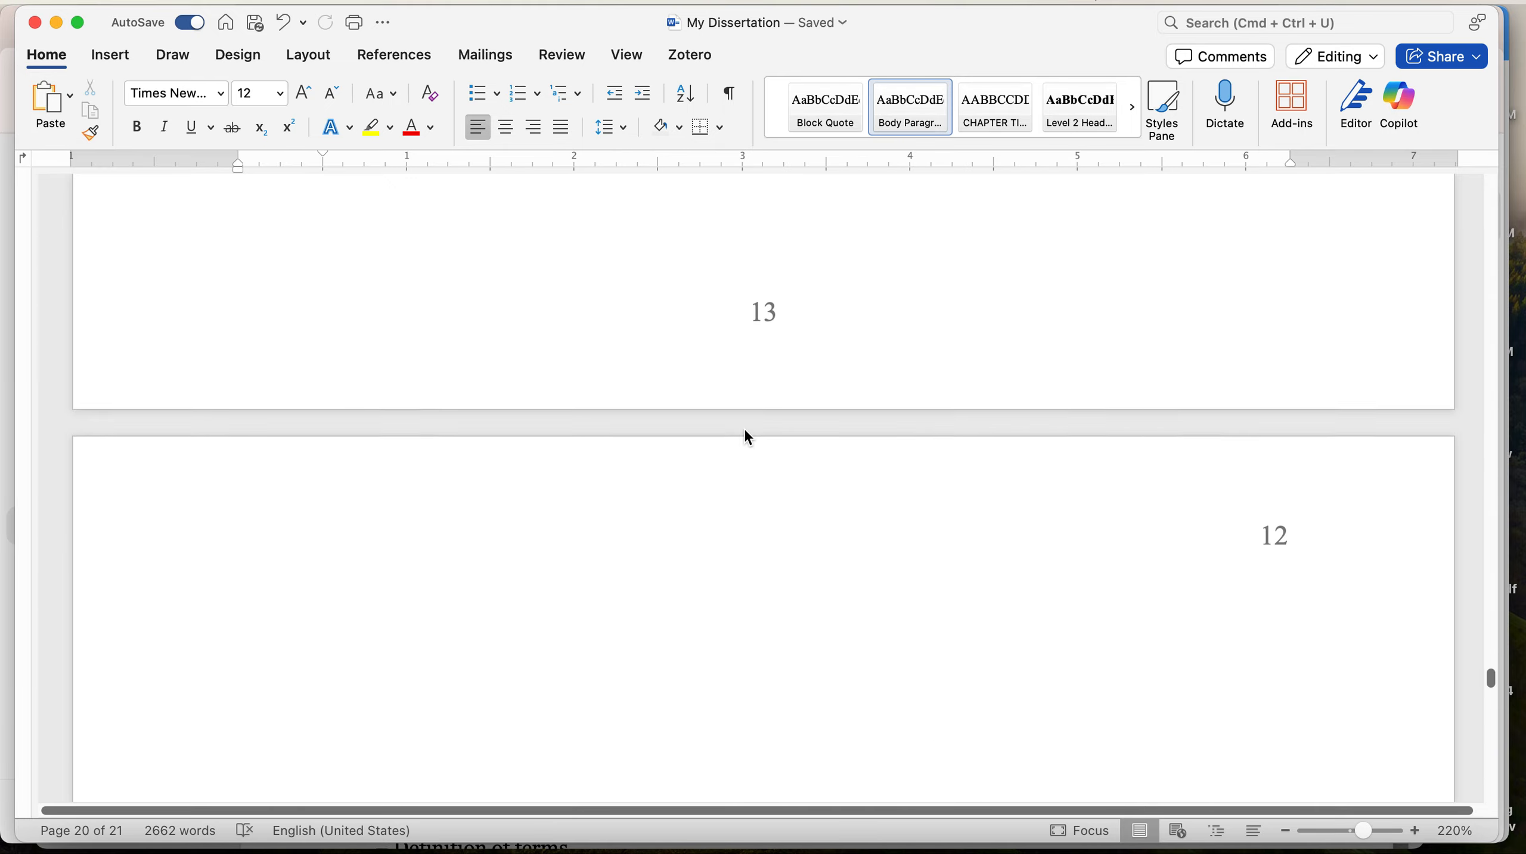
{"action": "scroll", "coordinate": [746, 430], "scroll_direction": "up", "scroll_amount": 10}
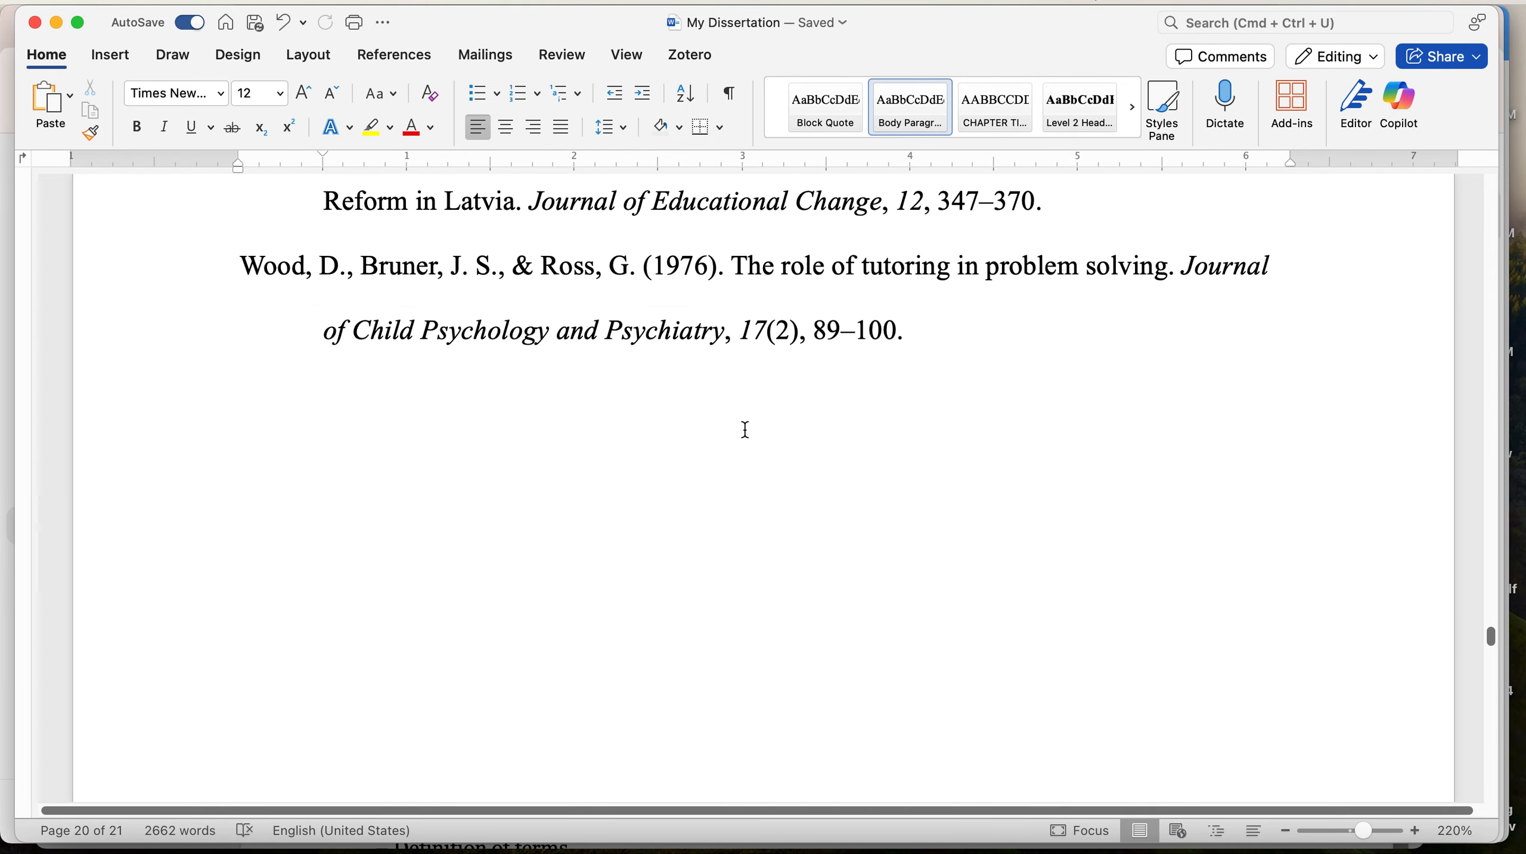
{"action": "scroll", "coordinate": [746, 429], "scroll_direction": "up", "scroll_amount": 10}
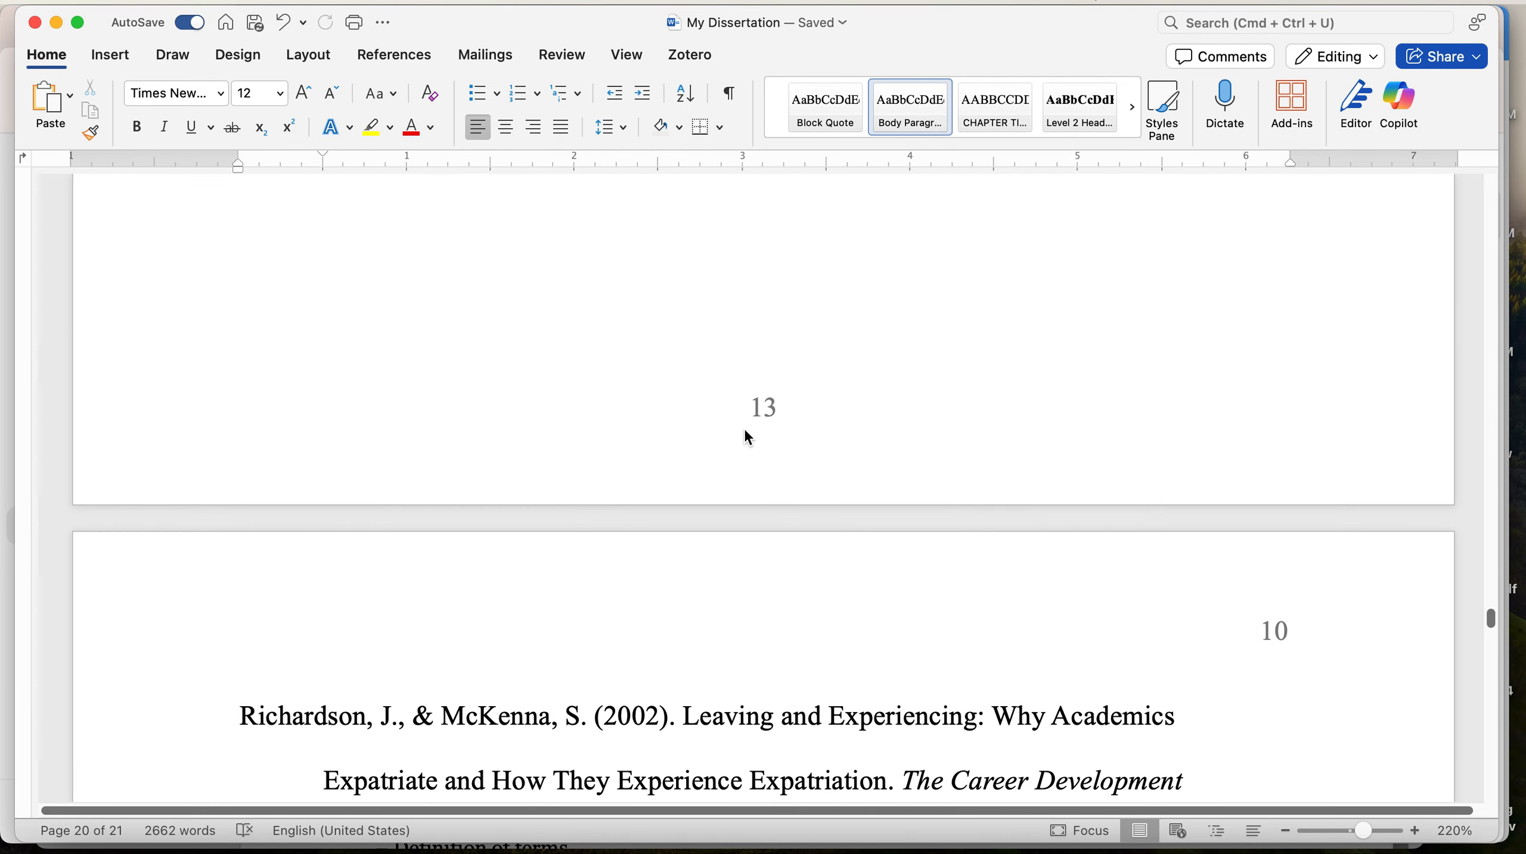
{"action": "scroll", "coordinate": [746, 429], "scroll_direction": "up", "scroll_amount": 3}
{"action": "scroll", "coordinate": [744, 427], "scroll_direction": "down", "scroll_amount": 4}
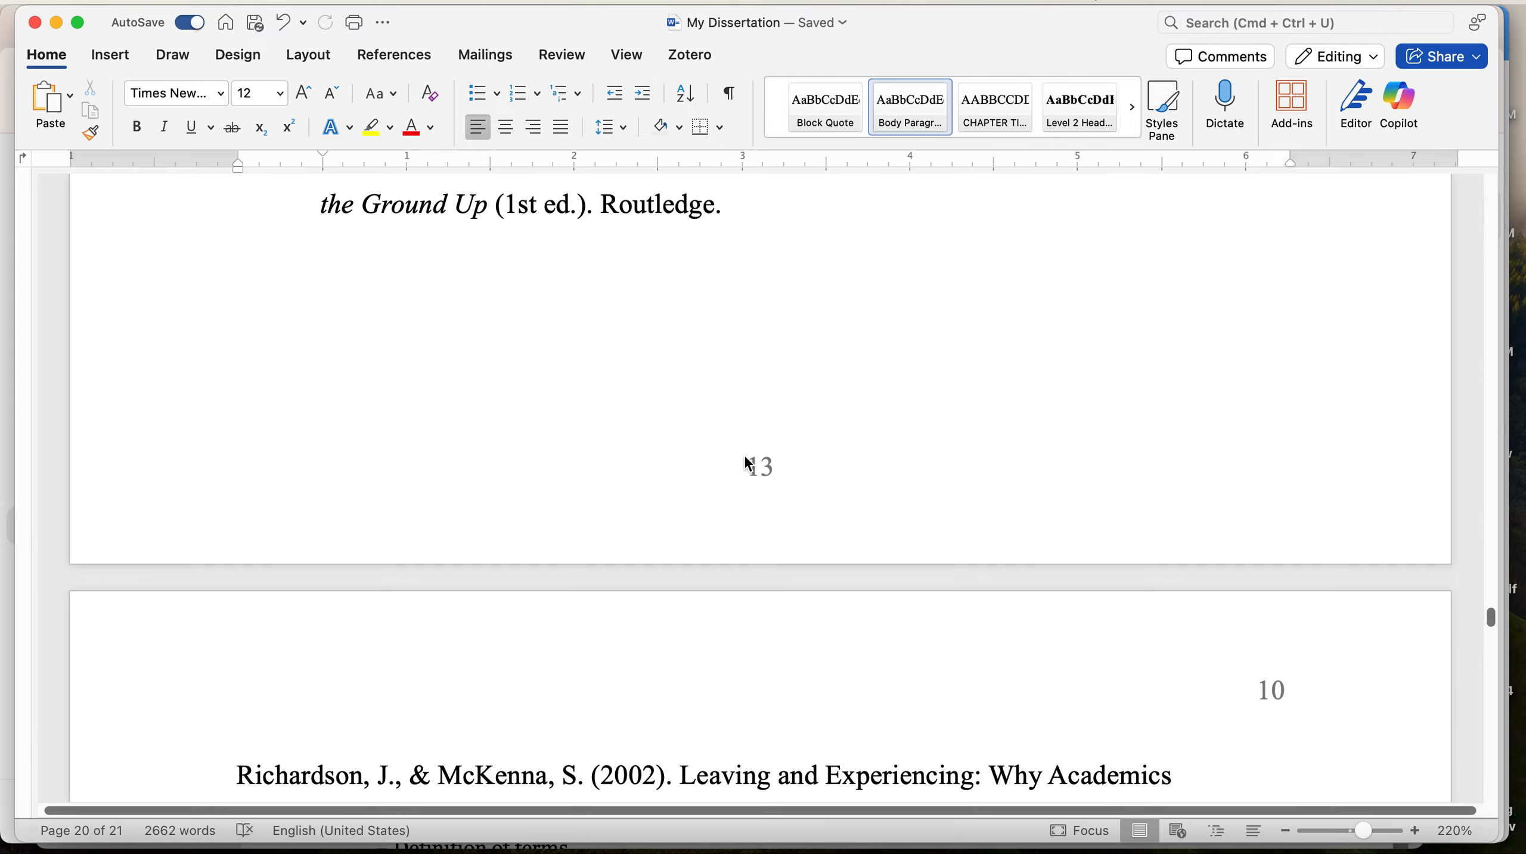
{"action": "scroll", "coordinate": [745, 456], "scroll_direction": "up", "scroll_amount": 15}
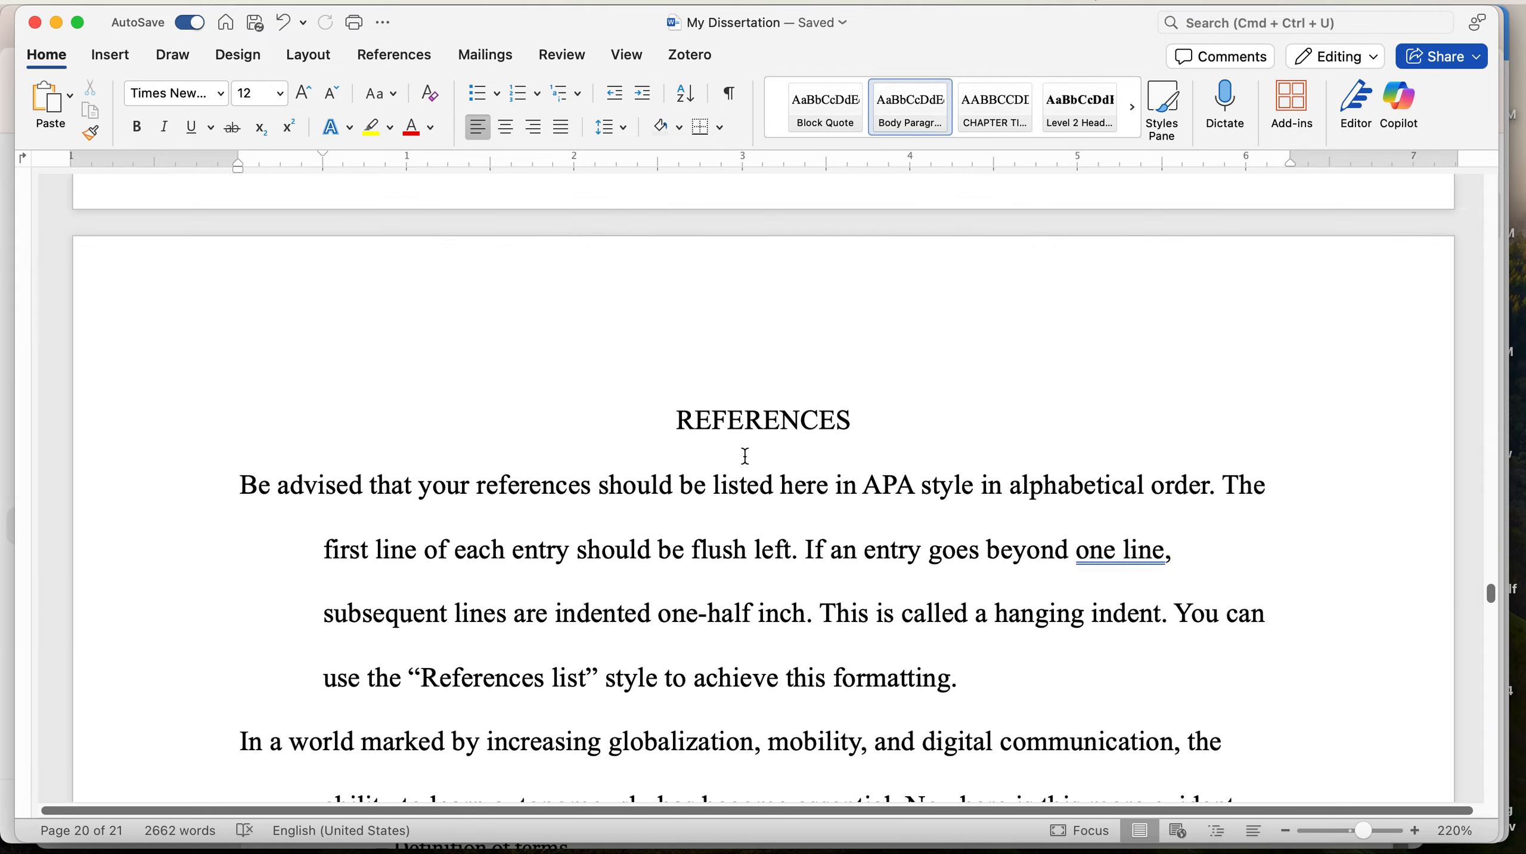
{"action": "scroll", "coordinate": [745, 456], "scroll_direction": "up", "scroll_amount": 15}
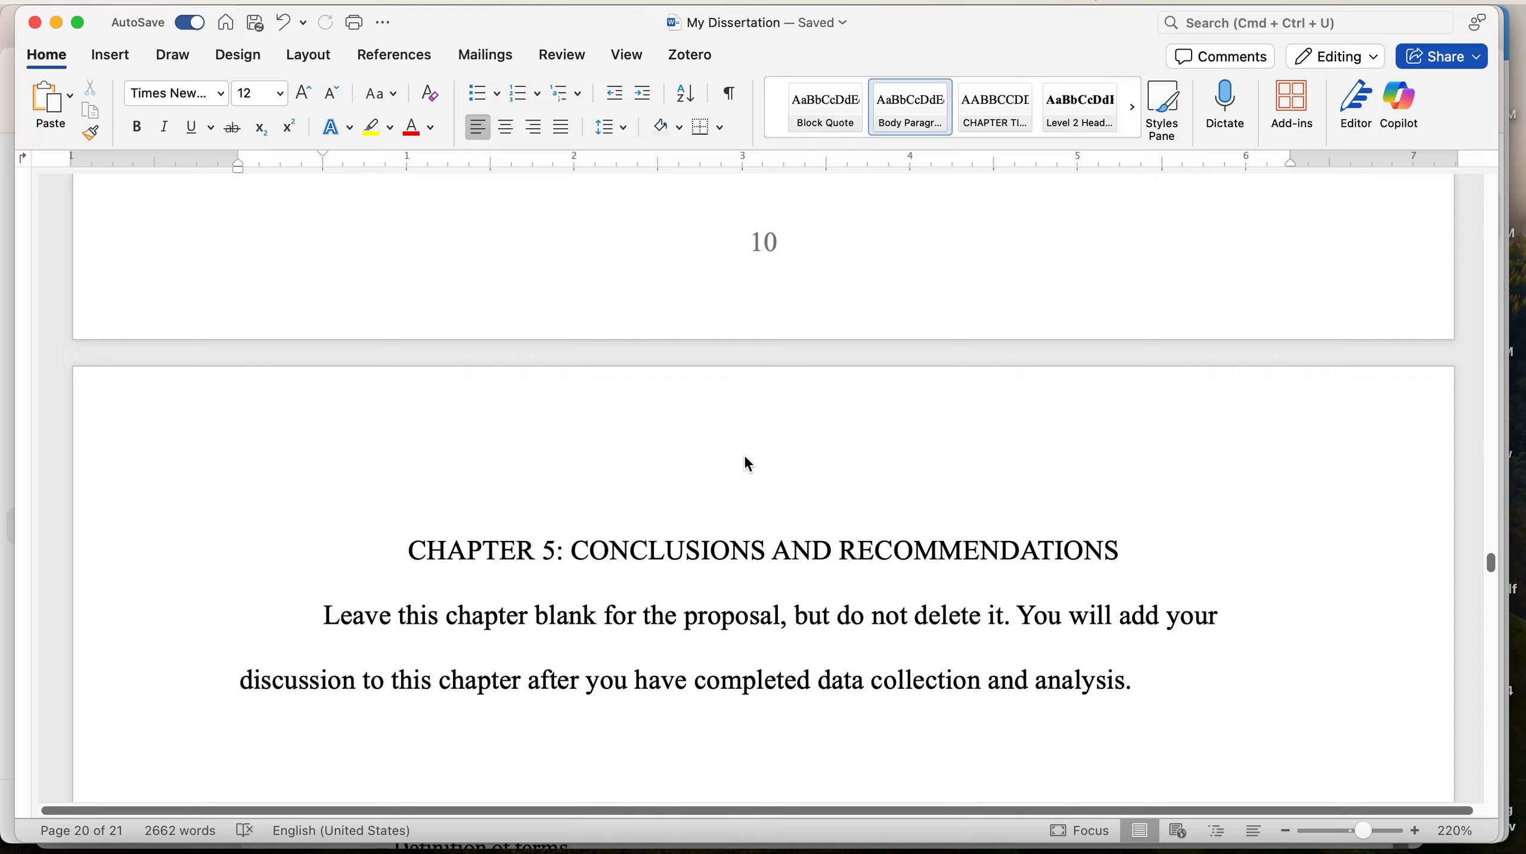
{"action": "scroll", "coordinate": [745, 456], "scroll_direction": "up", "scroll_amount": 15}
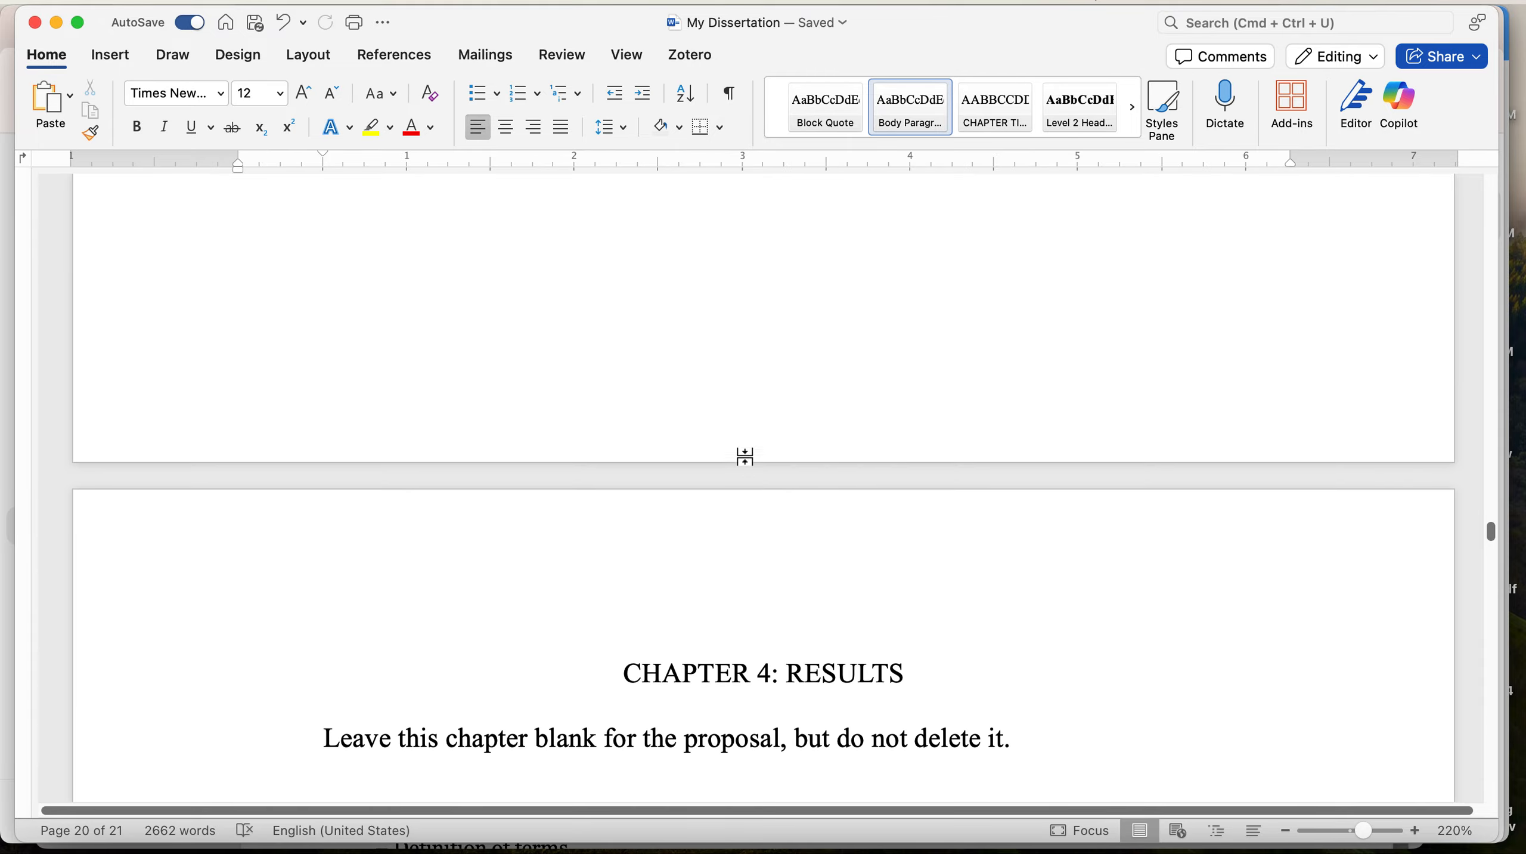
{"action": "scroll", "coordinate": [745, 457], "scroll_direction": "up", "scroll_amount": 15}
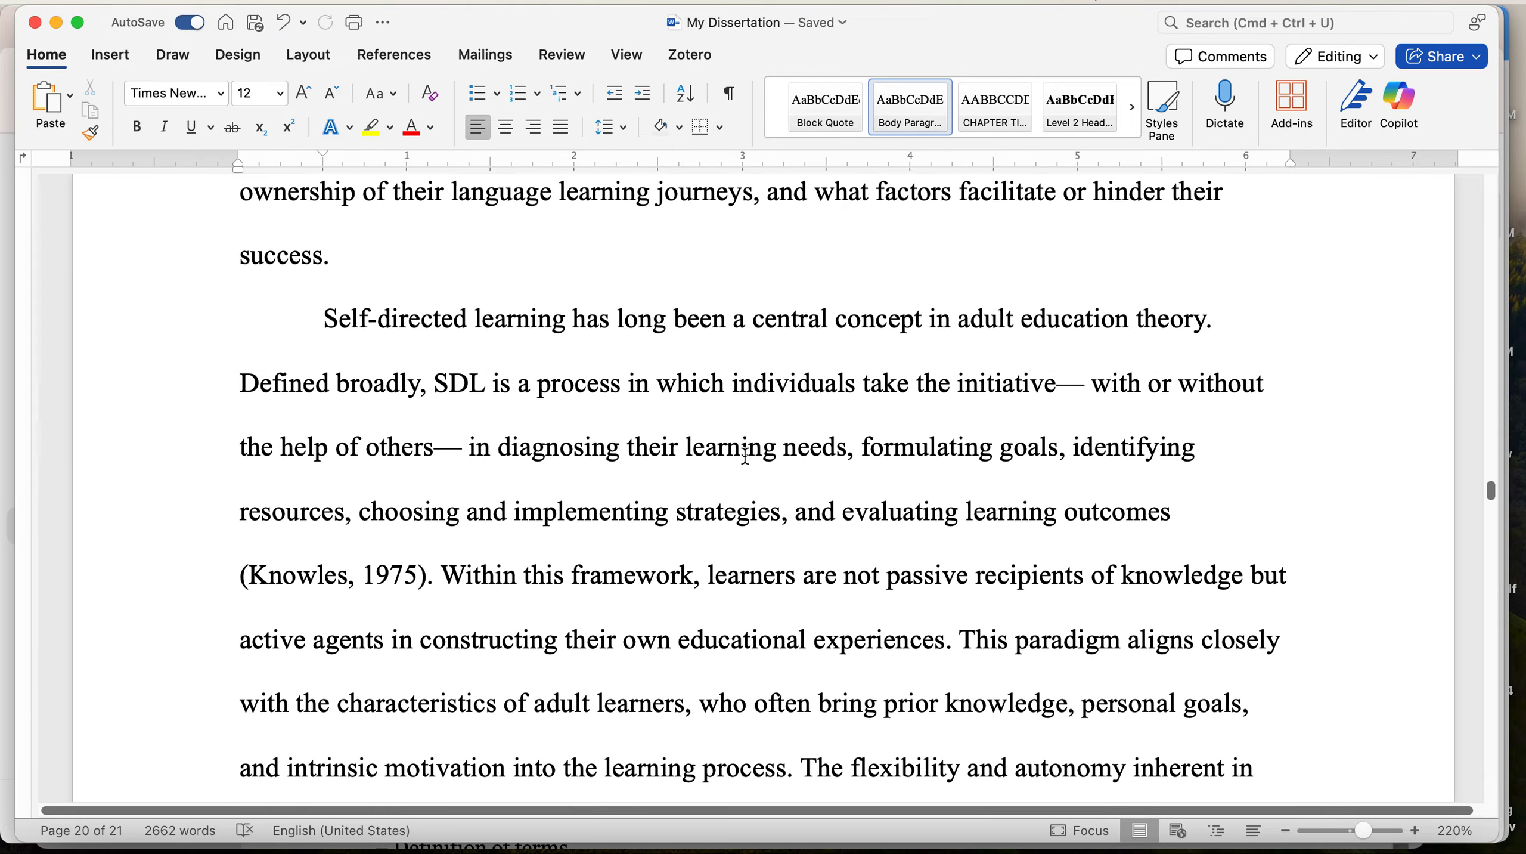
{"action": "scroll", "coordinate": [745, 457], "scroll_direction": "up", "scroll_amount": 15}
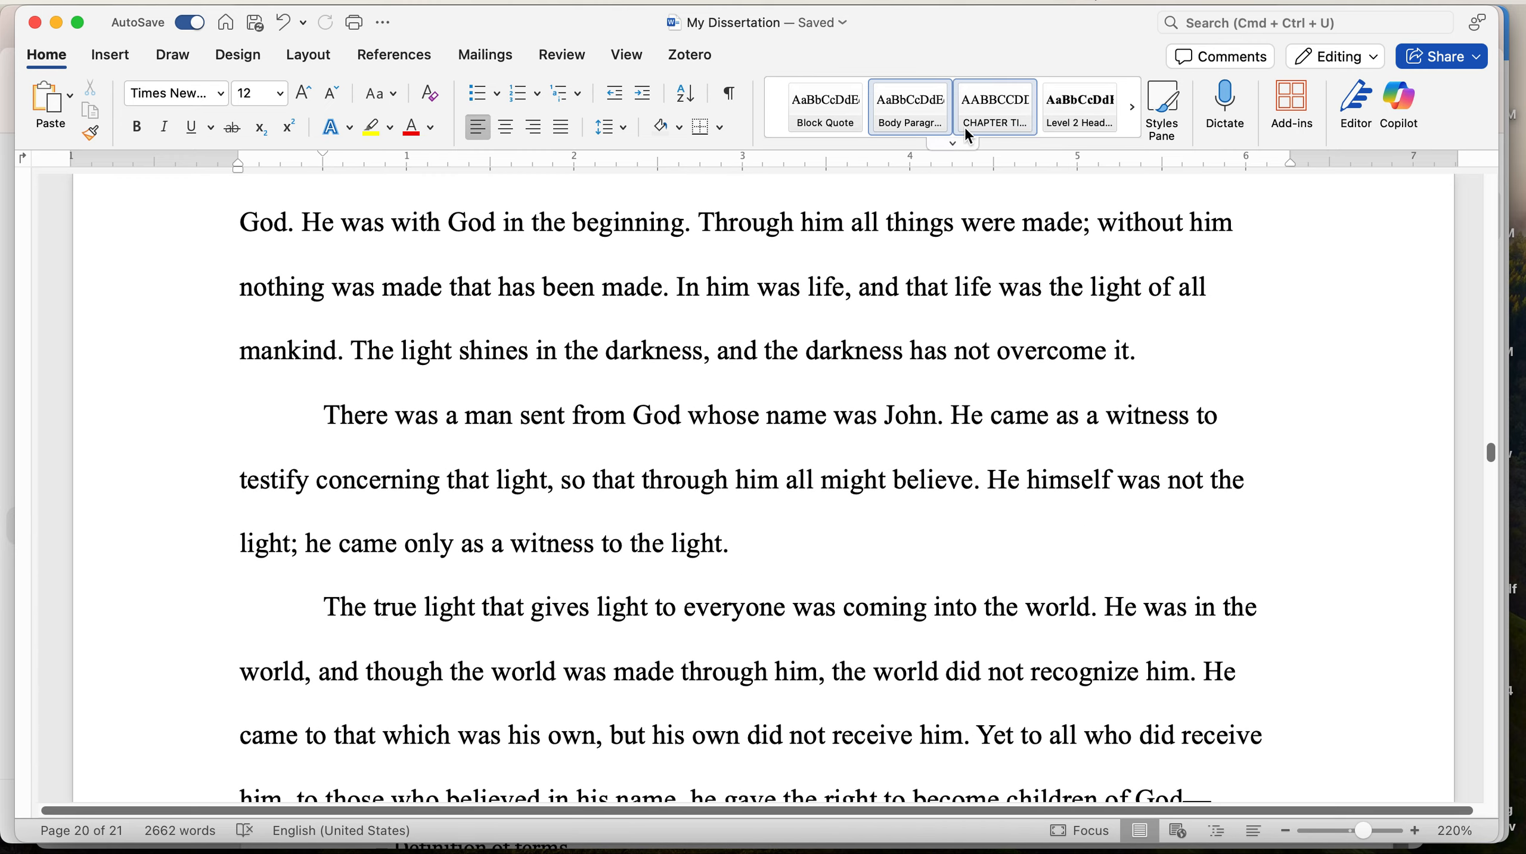
Look through the template's full set of styles for the available heading levels
{"action": "left_click", "coordinate": [1129, 111]}
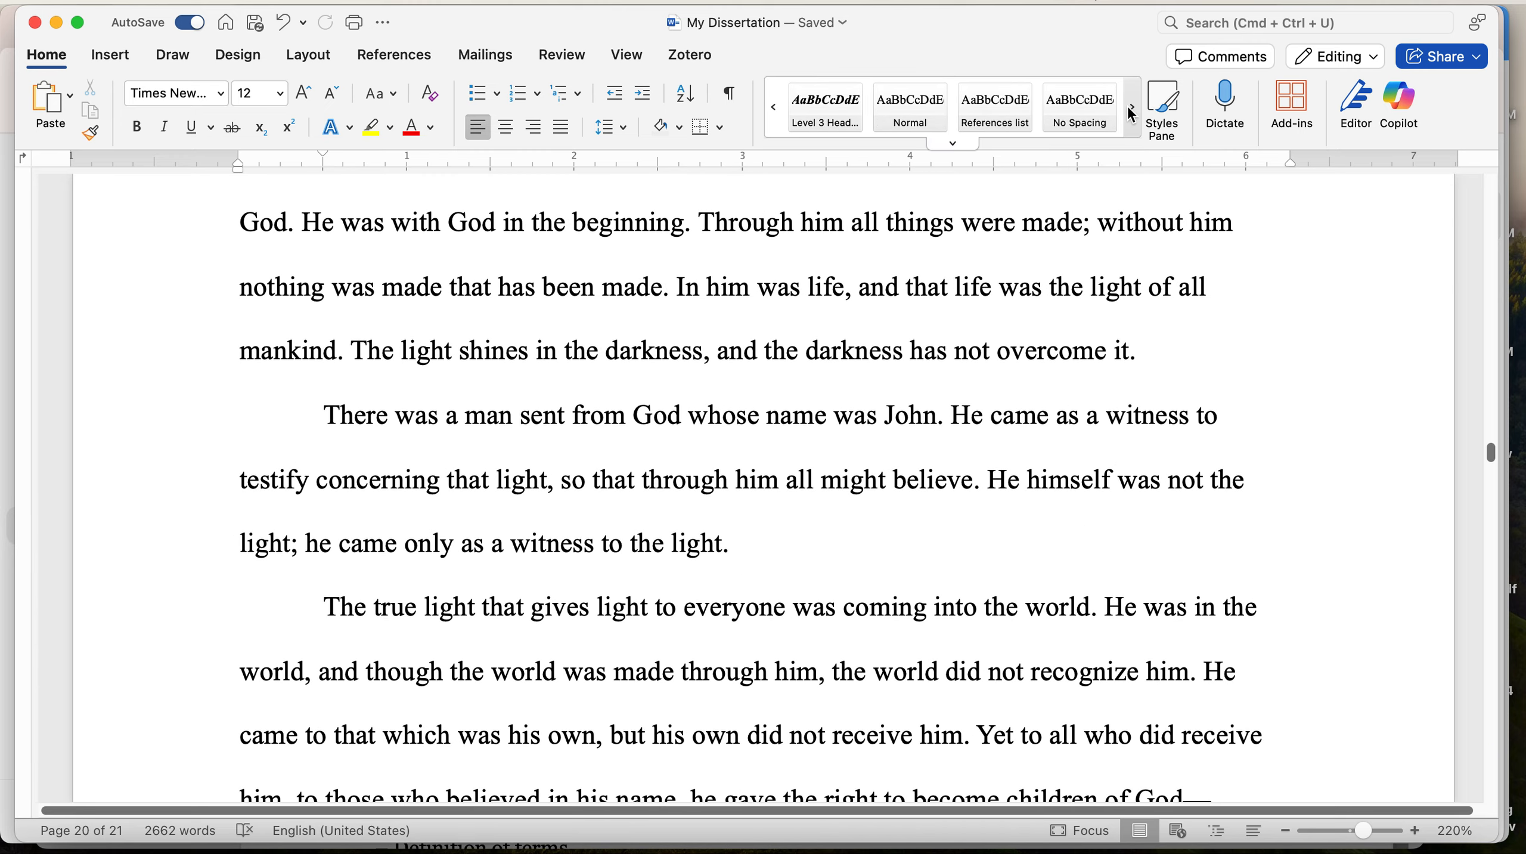
{"action": "left_click", "coordinate": [953, 144]}
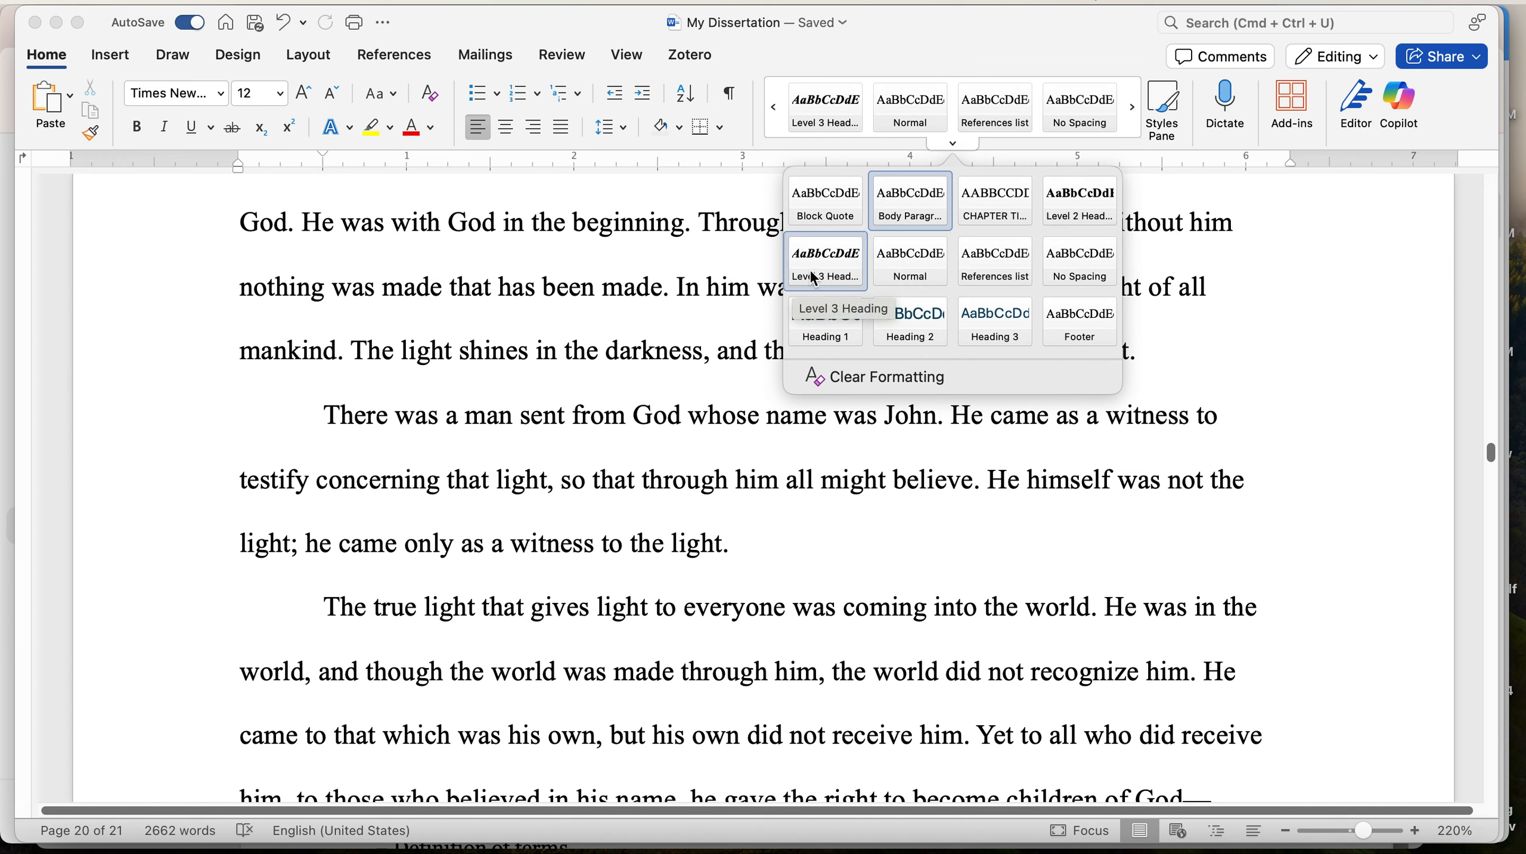
{"action": "left_click", "coordinate": [526, 535]}
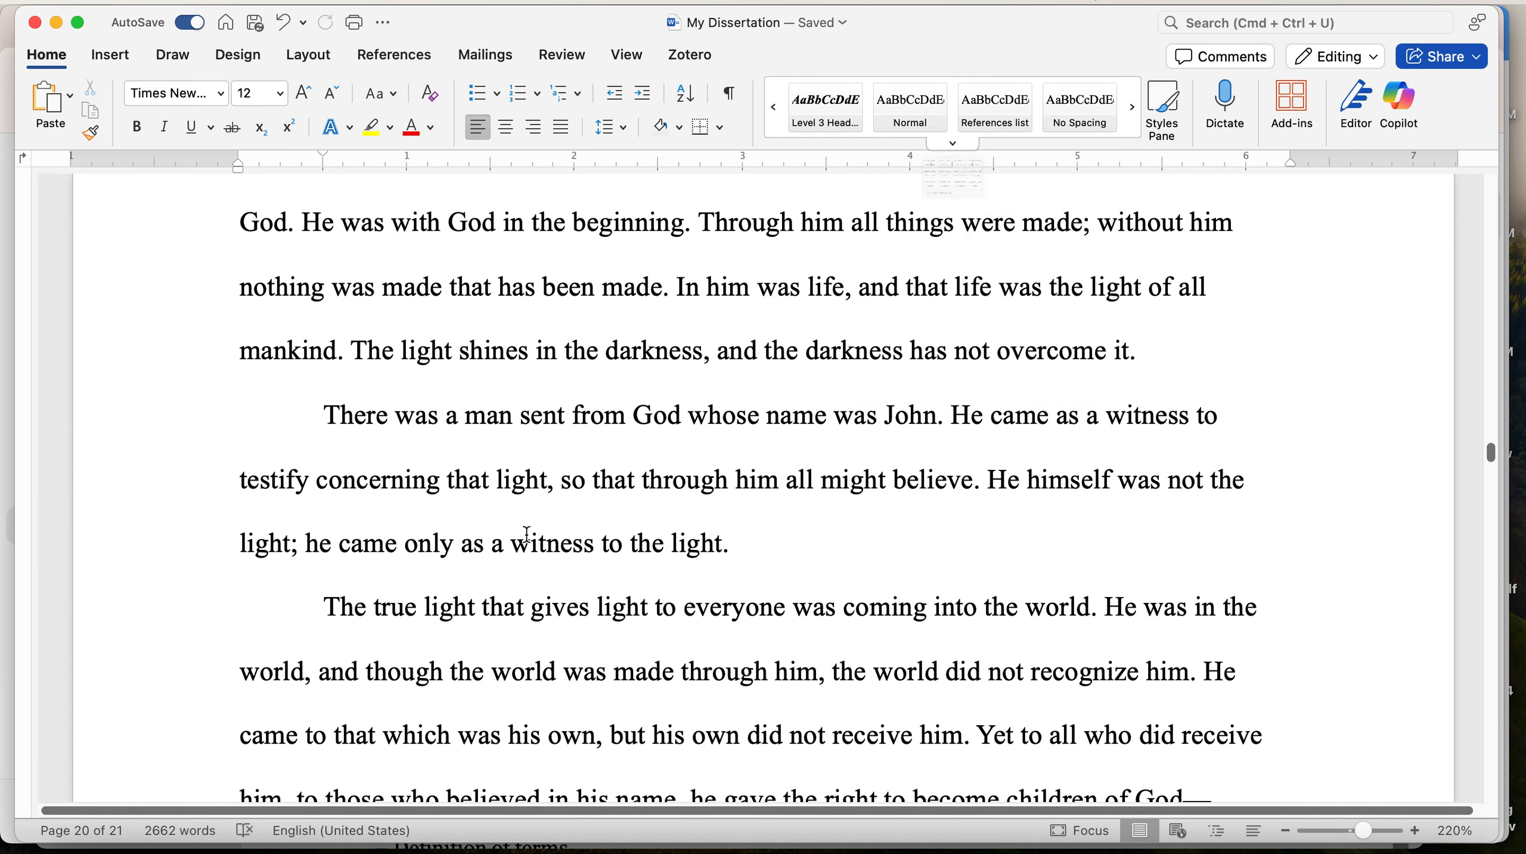
Insert the bold run-in heading "Level Four Heading." before the Chapter 2 paragraph starting "There was a man sent from God"
{"action": "left_click", "coordinate": [325, 415]}
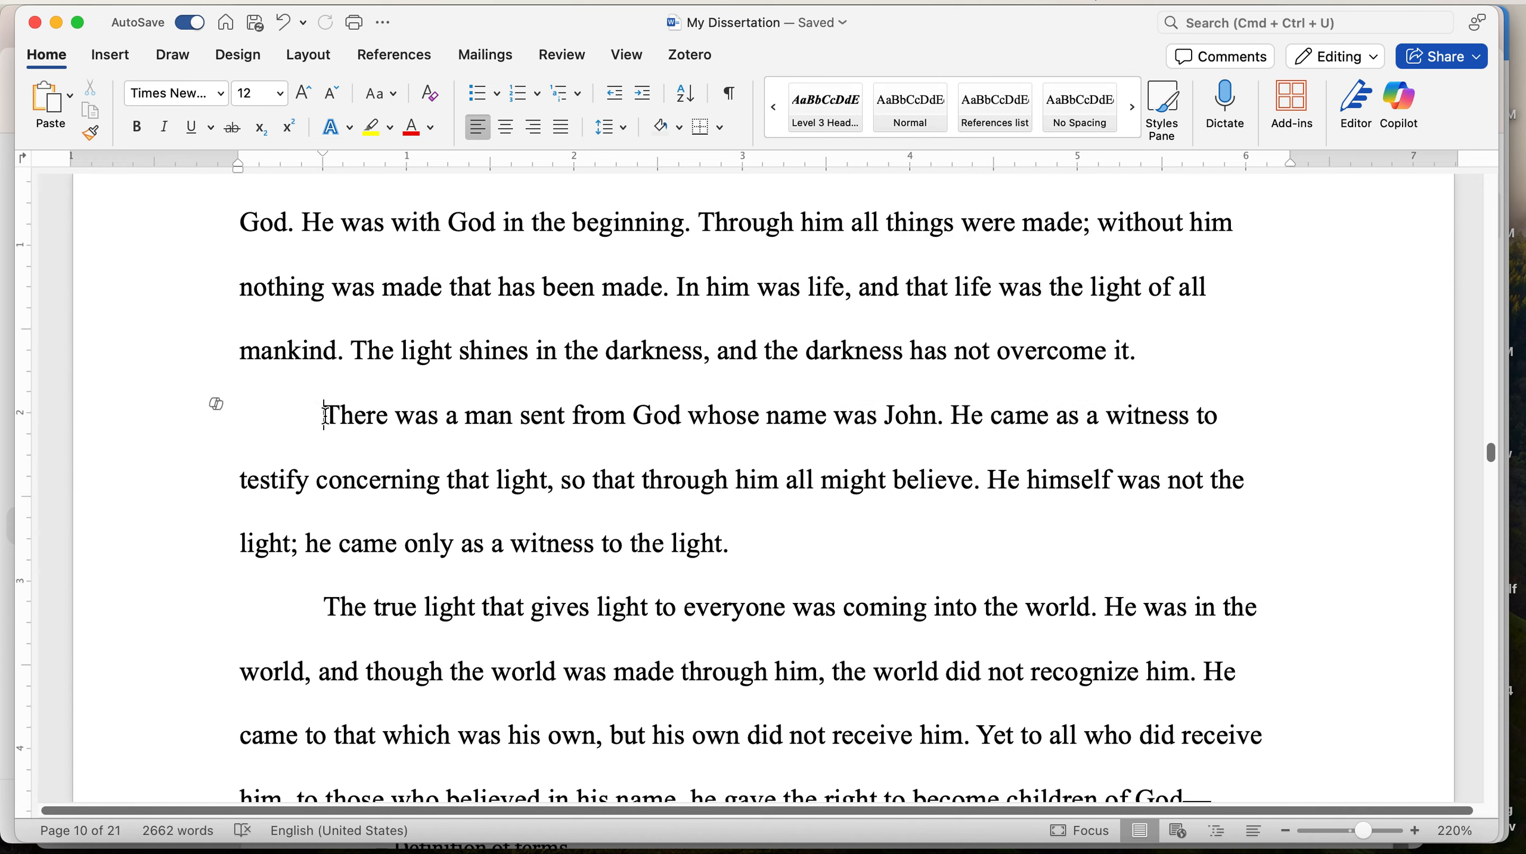
{"action": "type", "text": "Level F"}
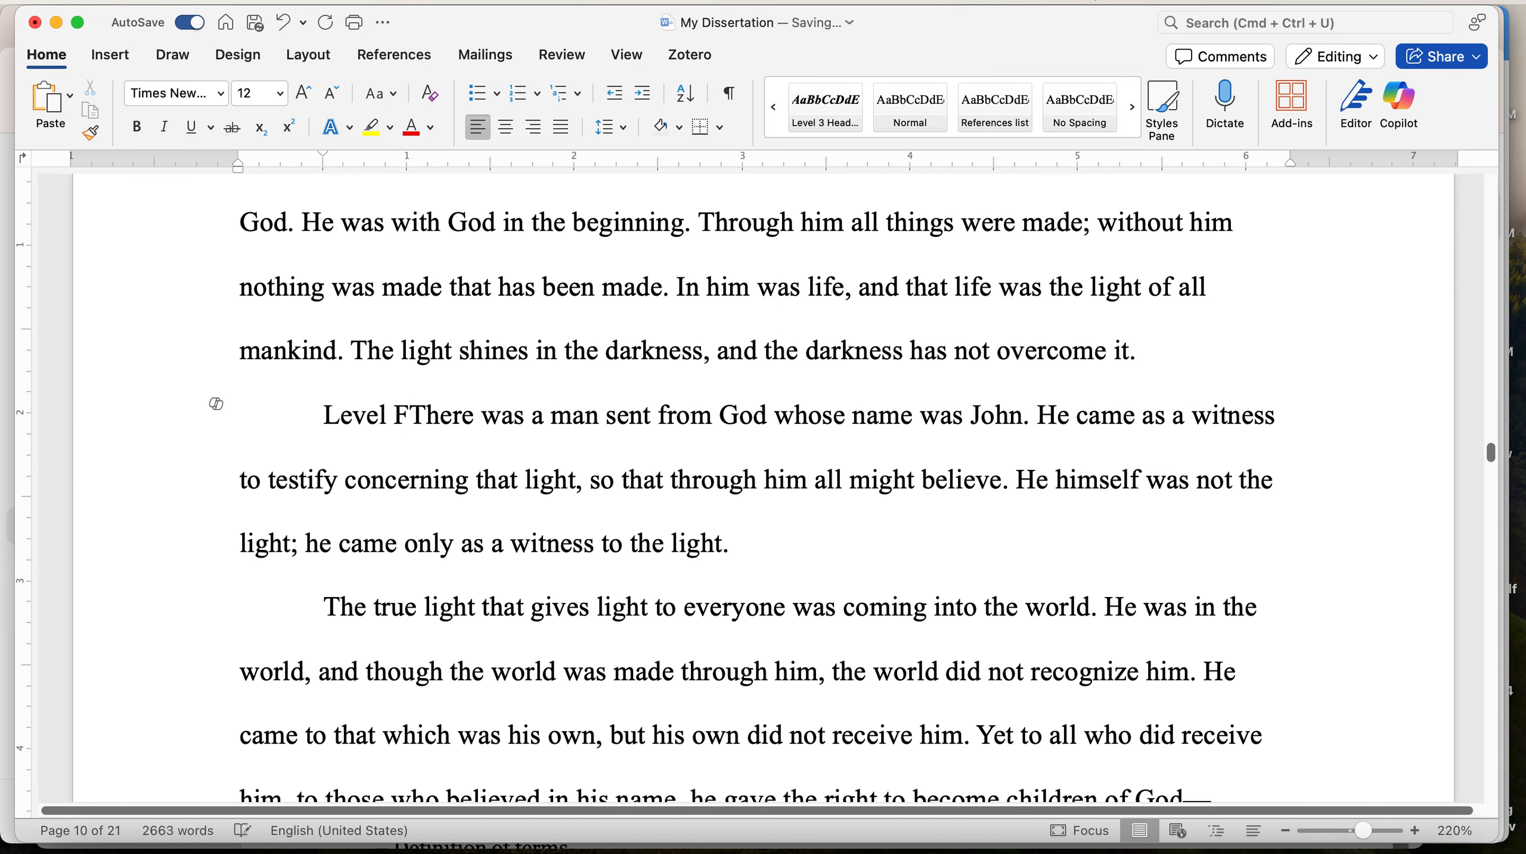
{"action": "type", "text": "our Heading."}
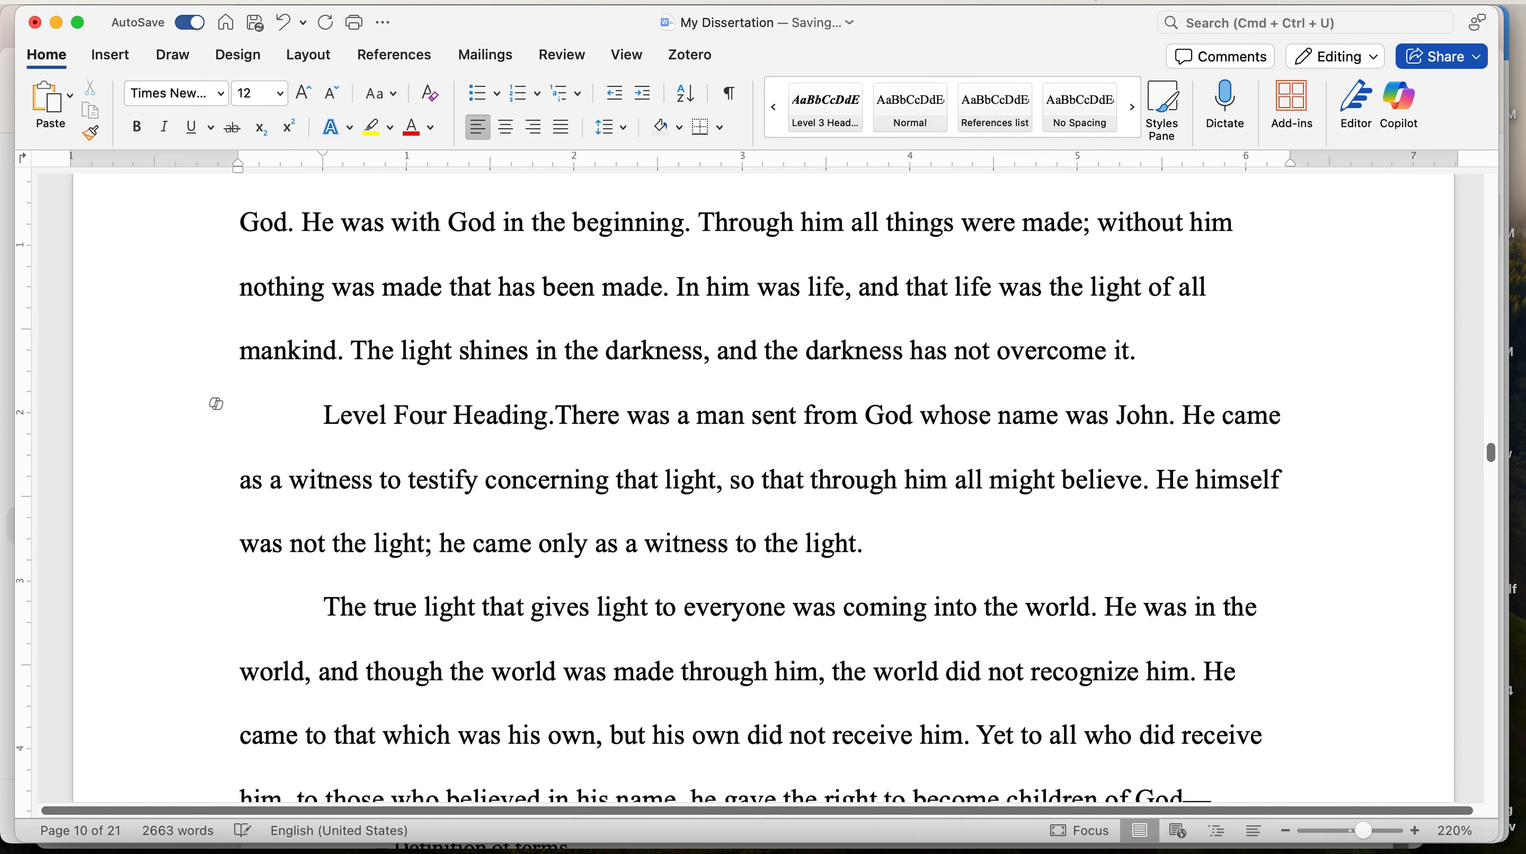
{"action": "left_click_drag", "start_coordinate": [561, 416], "coordinate": [329, 414]}
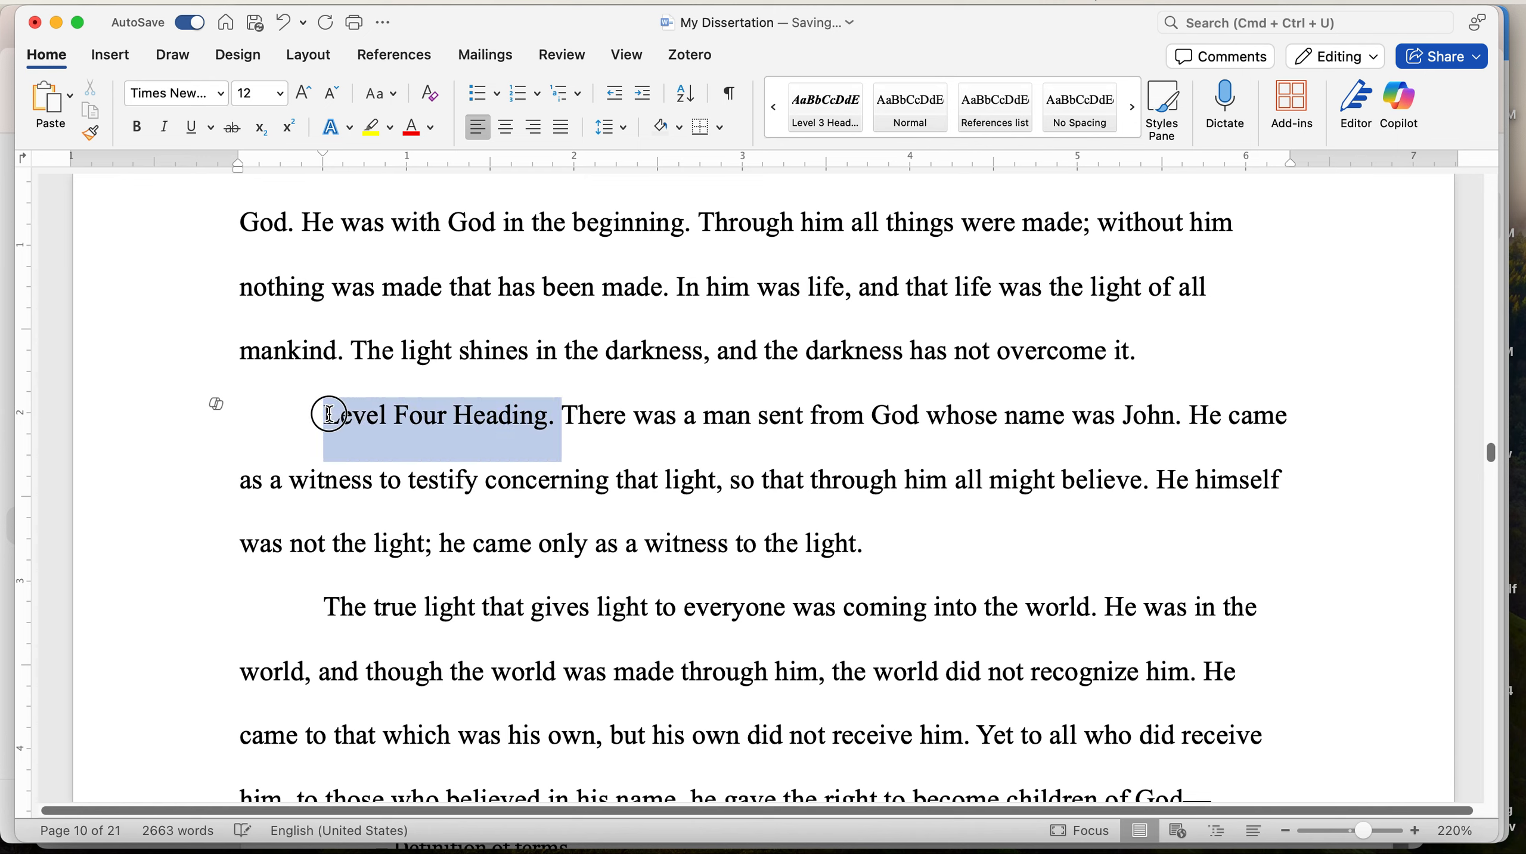
{"action": "key", "text": "super+b"}
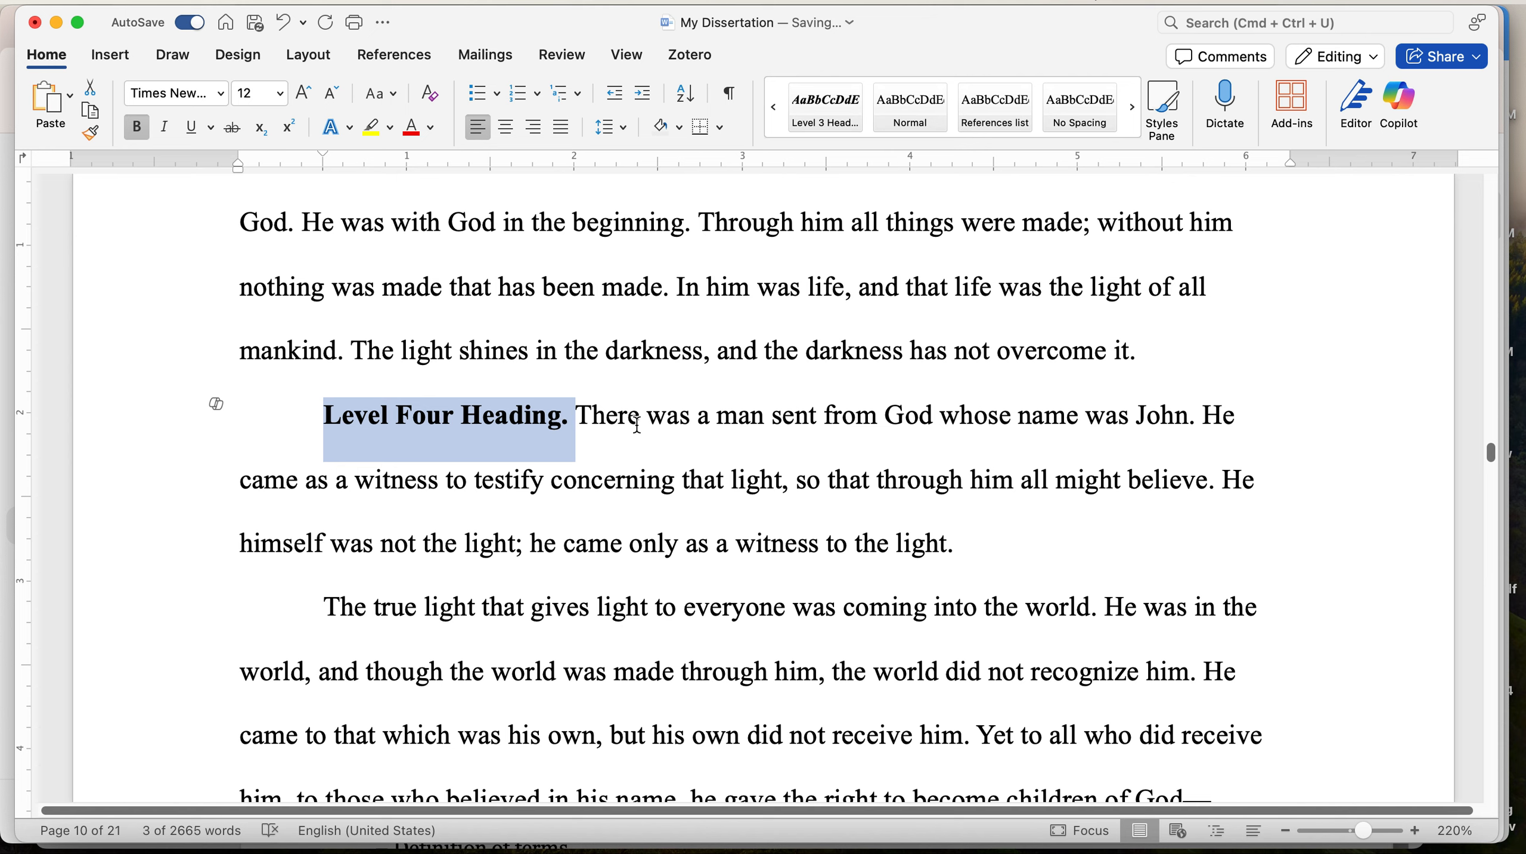
{"action": "left_click", "coordinate": [577, 427]}
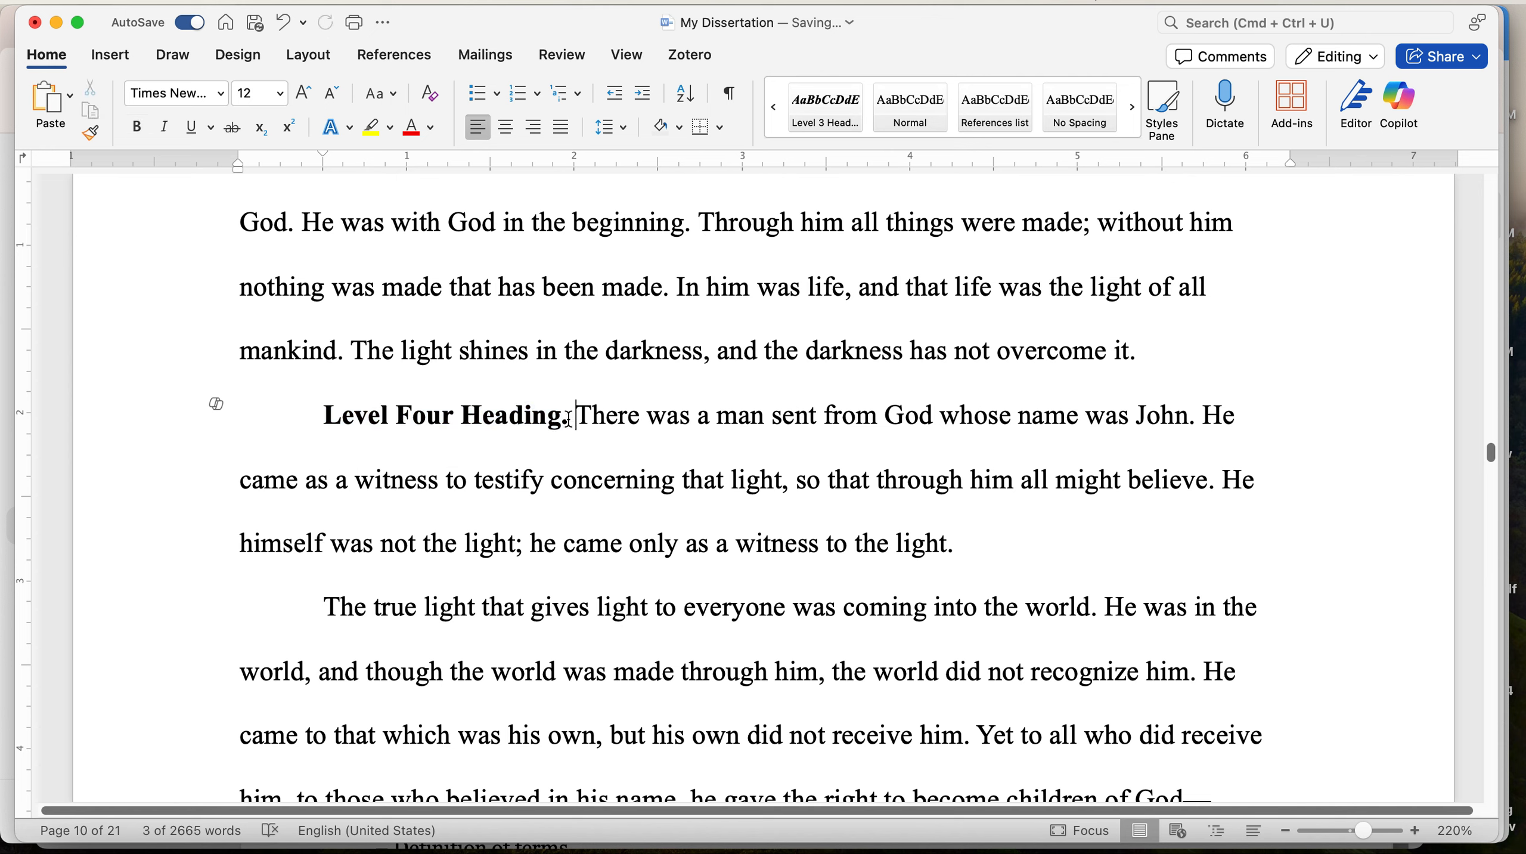
{"action": "left_click_drag", "start_coordinate": [574, 418], "coordinate": [348, 429]}
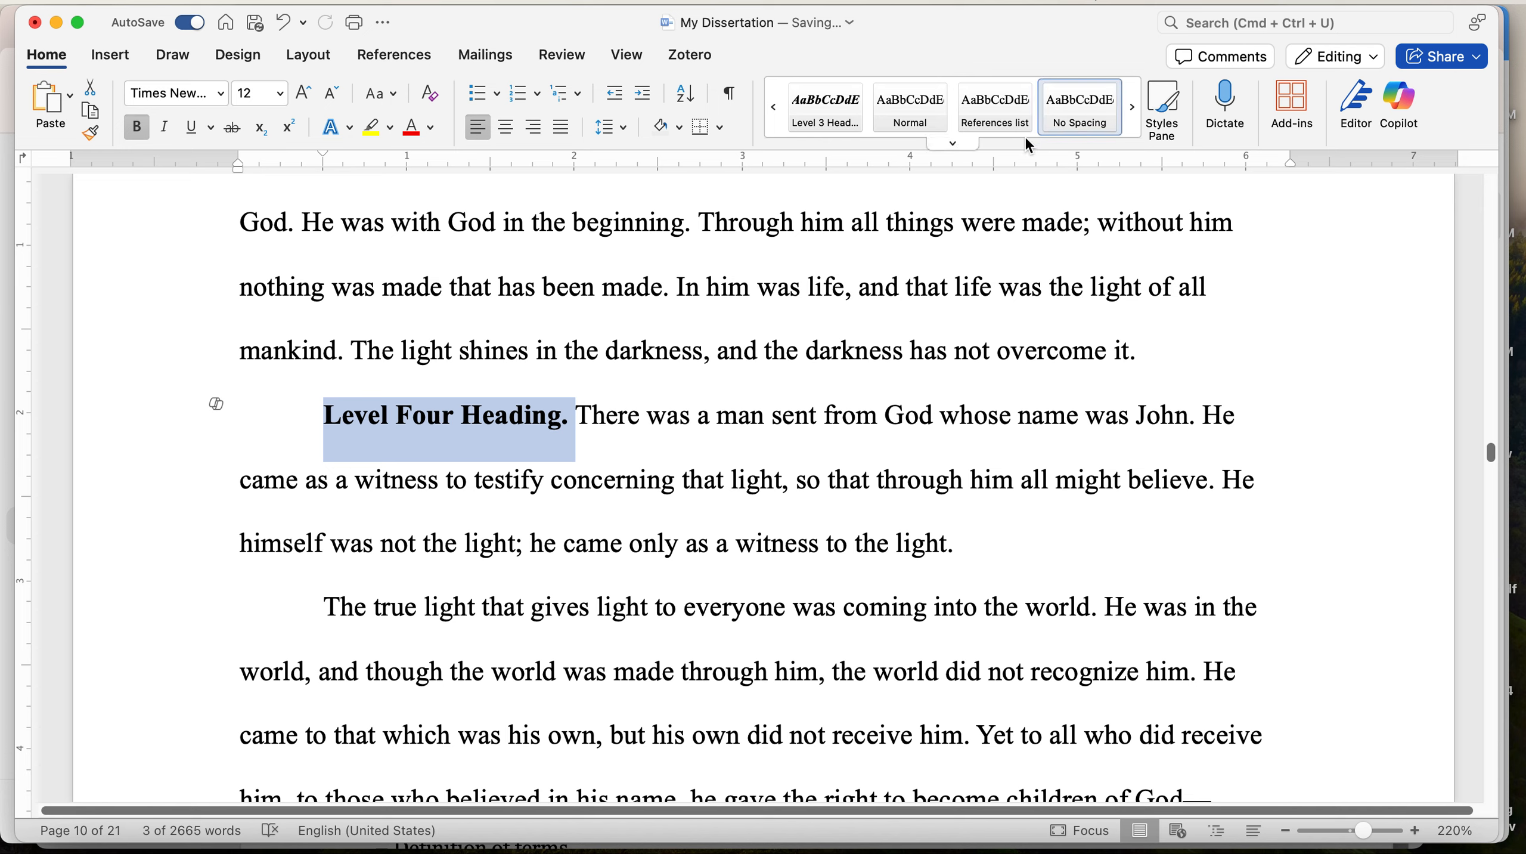
{"action": "left_click", "coordinate": [572, 441]}
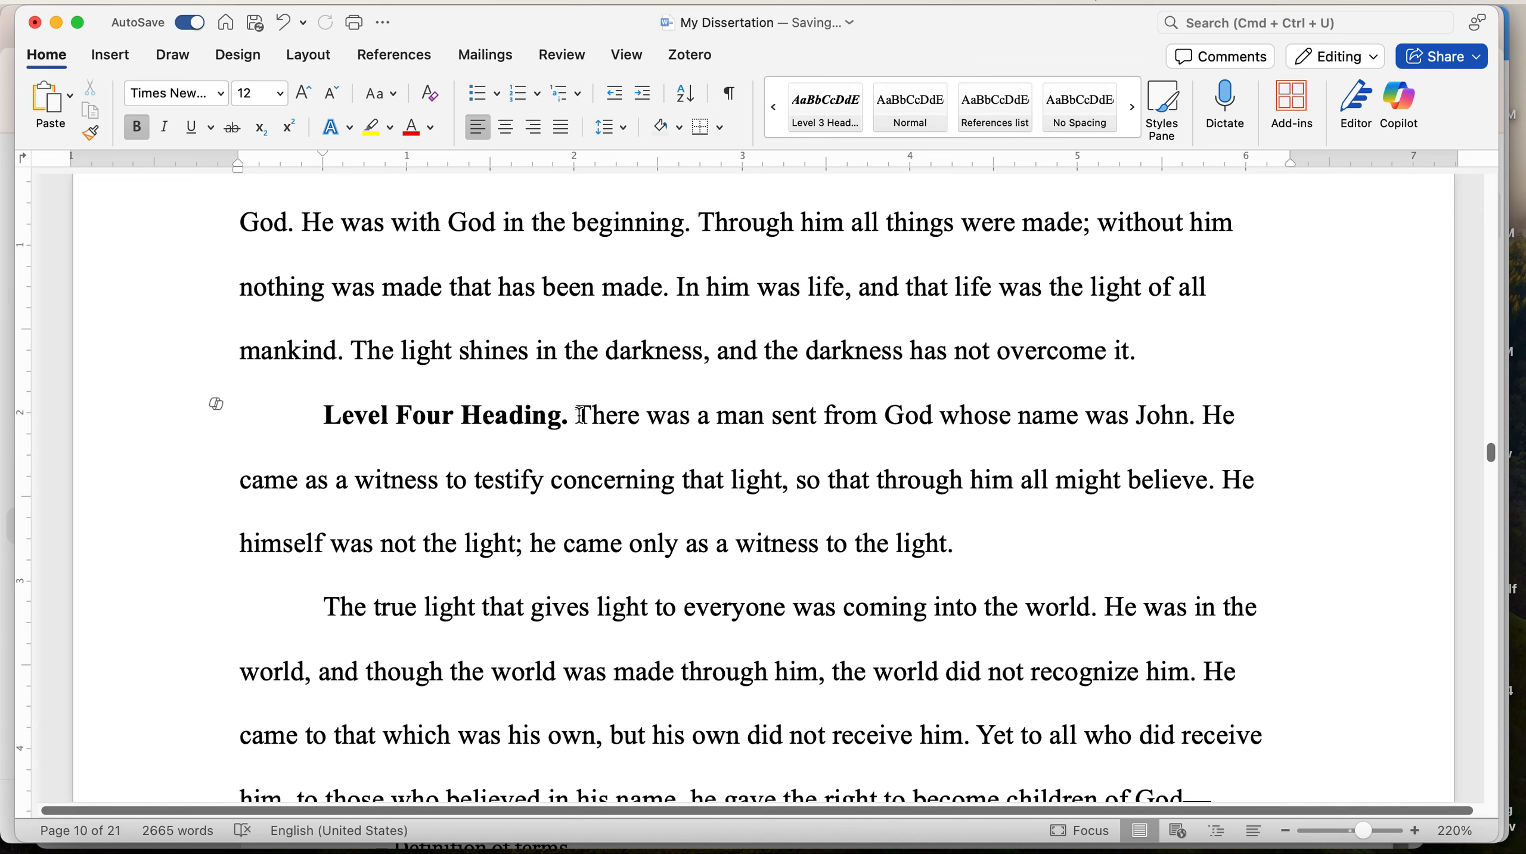
{"action": "mouse_move", "coordinate": [582, 417]}
{"action": "left_mouse_down"}
{"action": "mouse_move", "coordinate": [361, 416]}
{"action": "mouse_move", "coordinate": [556, 416]}
{"action": "left_mouse_up"}
{"action": "left_click", "coordinate": [367, 425]}
Insert the bold italic run-in heading "Level Five Heading." before the paragraph starting "The true light that gives light to everyone"
{"action": "left_click", "coordinate": [330, 607]}
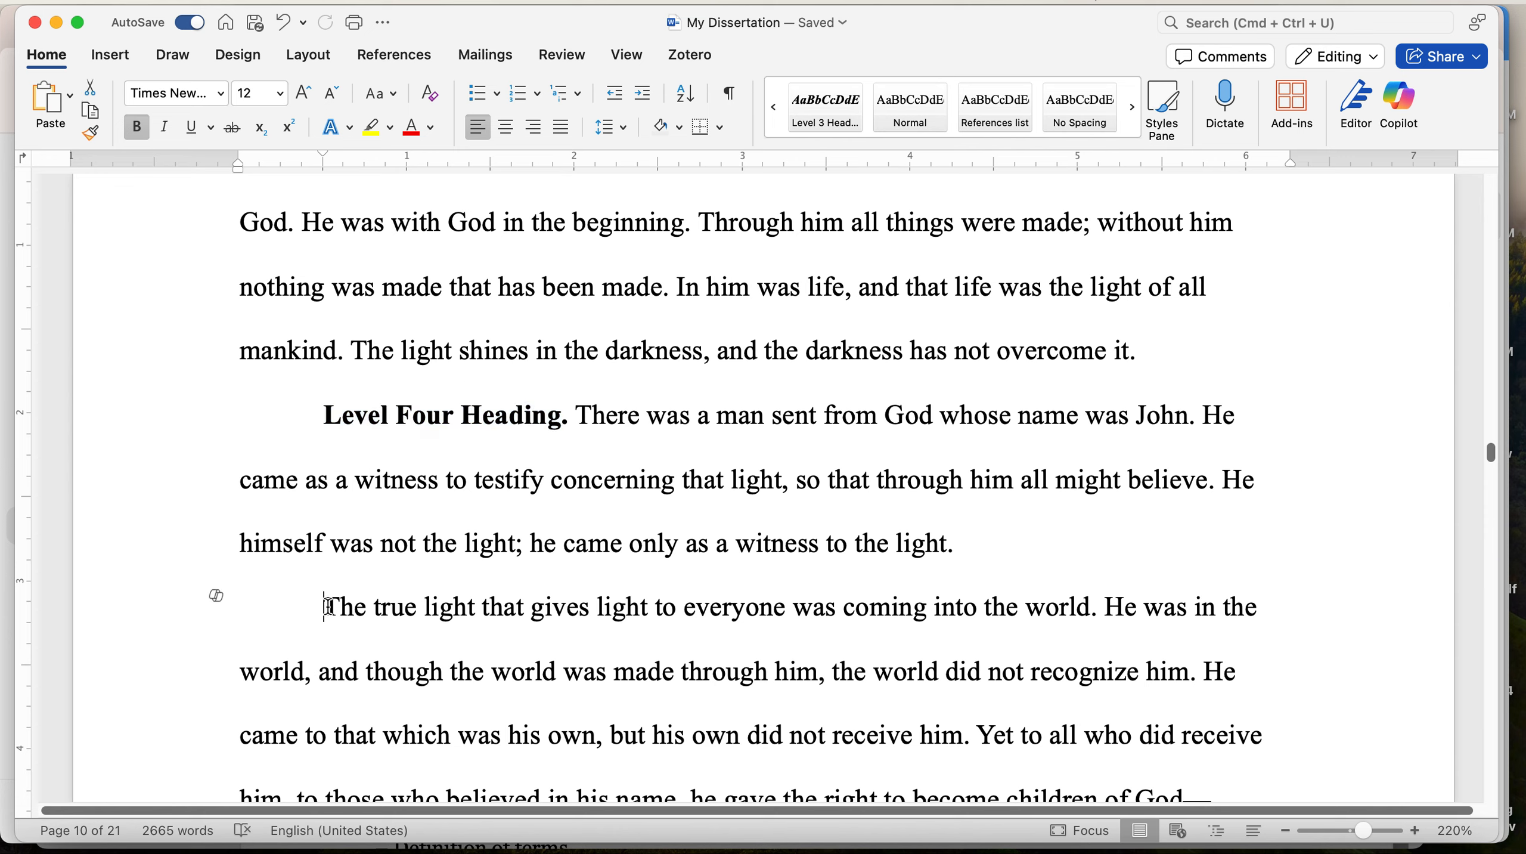
{"action": "type", "text": "Level Five Hea"}
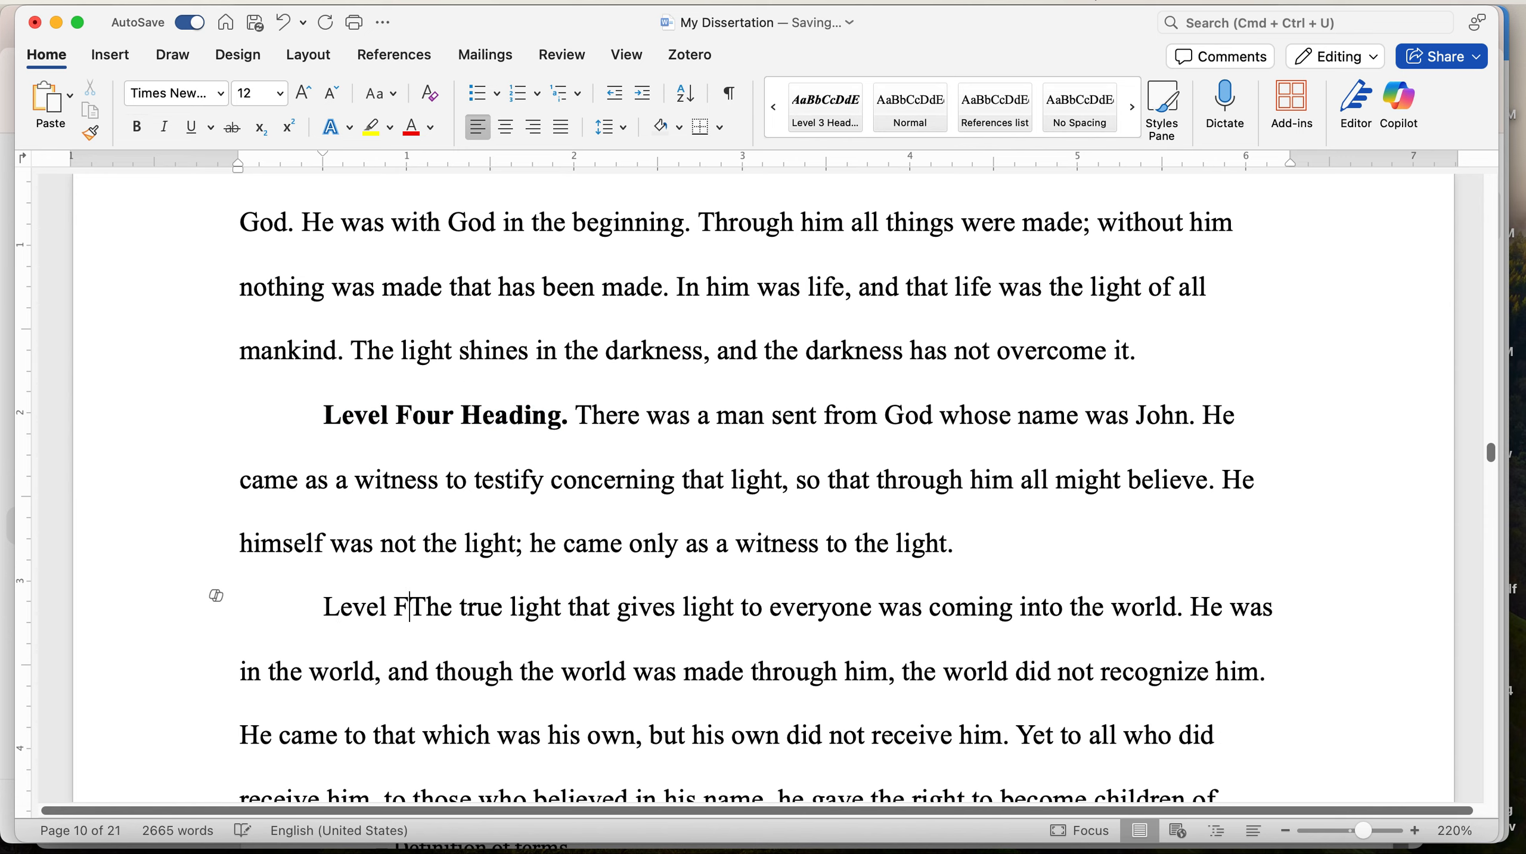
{"action": "type", "text": "ding."}
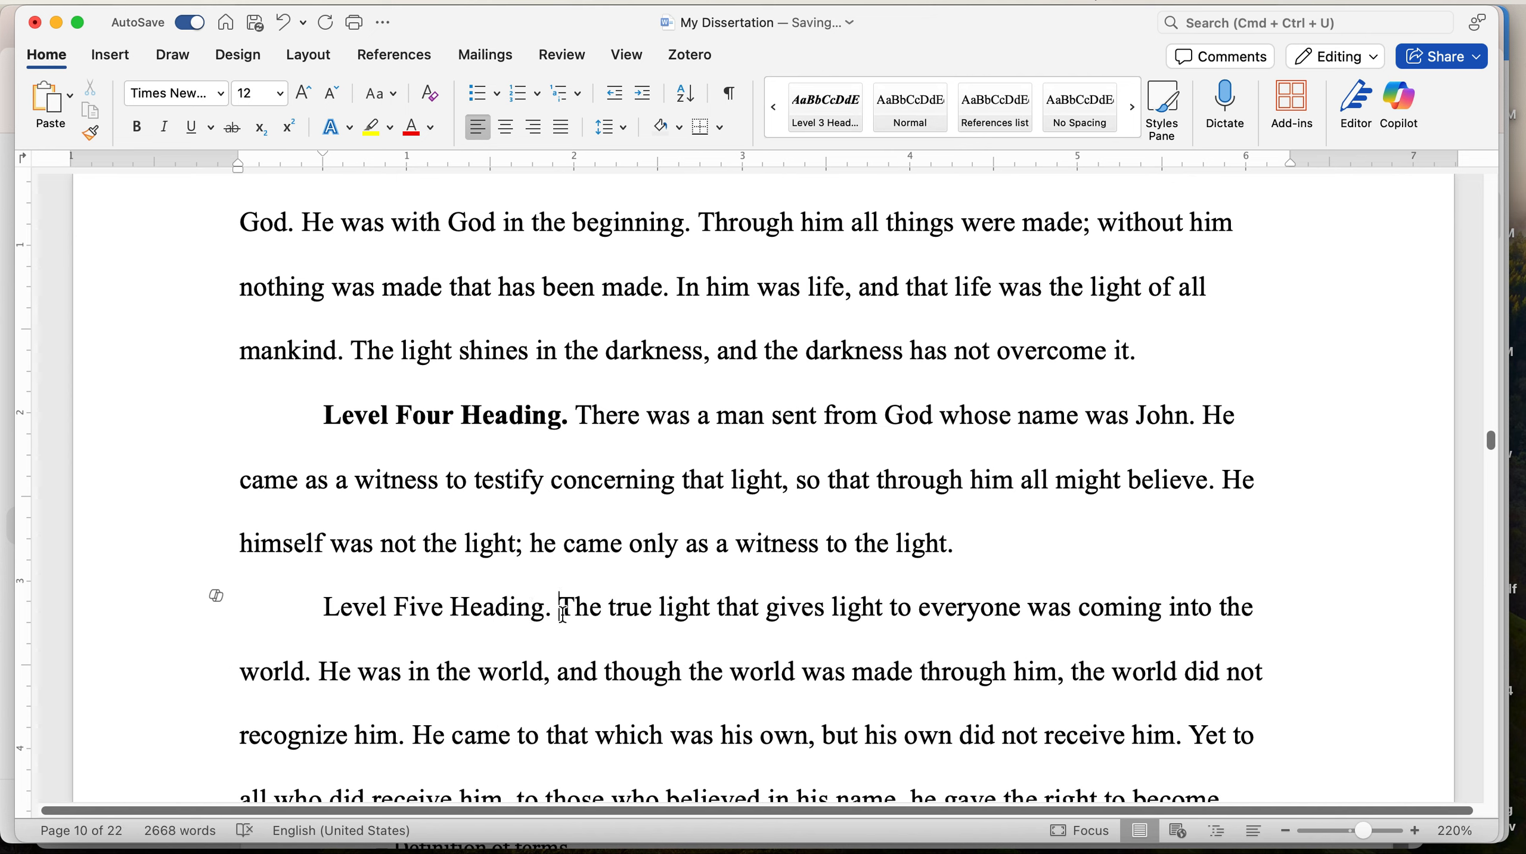
{"action": "left_click_drag", "start_coordinate": [557, 612], "coordinate": [362, 616]}
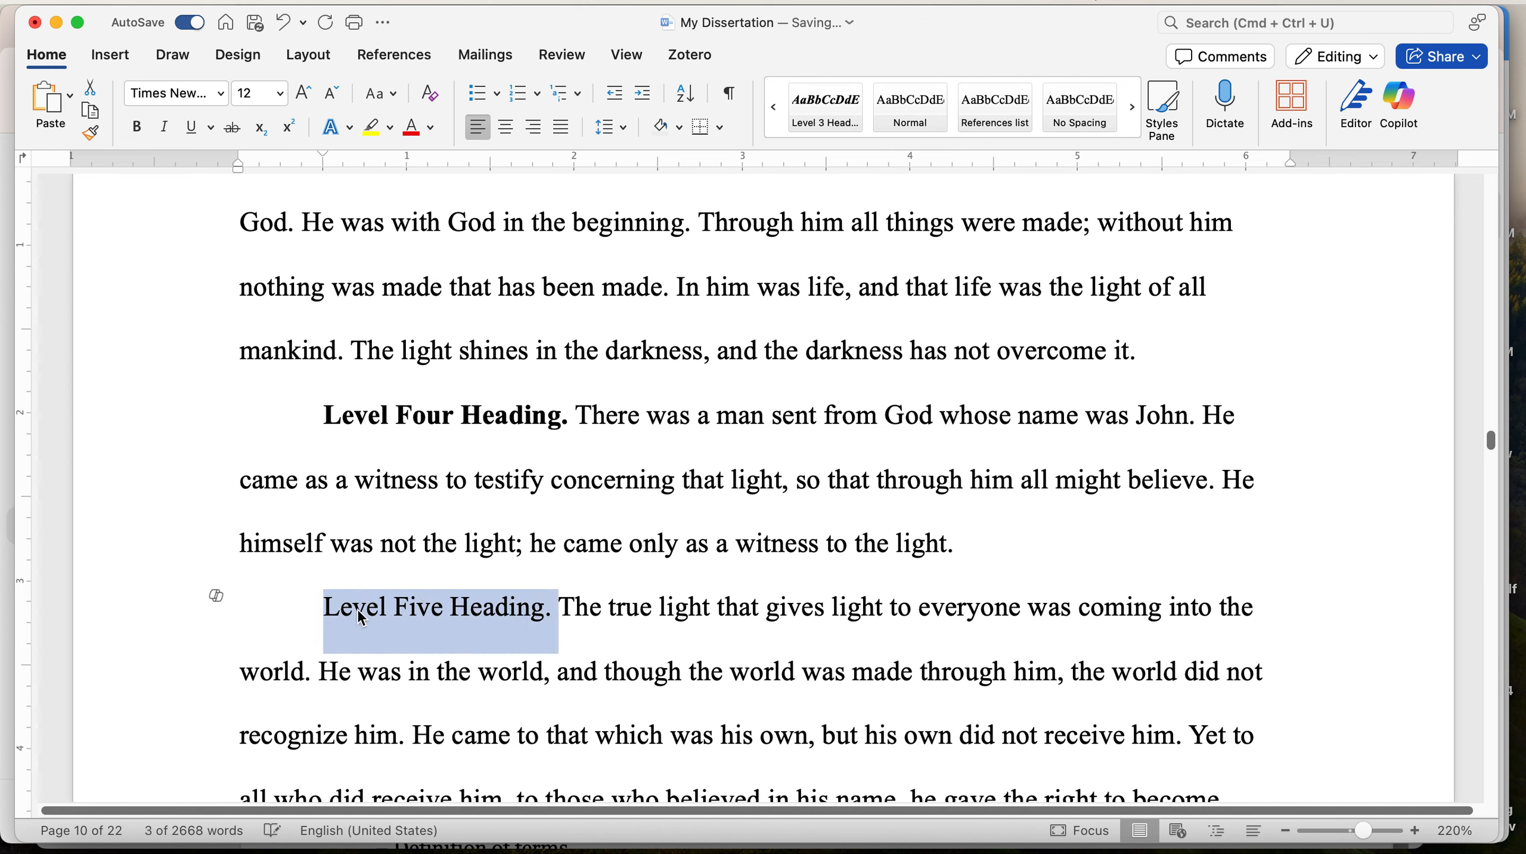
{"action": "key", "text": "super+b"}
{"action": "key", "text": "super+i"}
{"action": "left_click", "coordinate": [644, 607]}
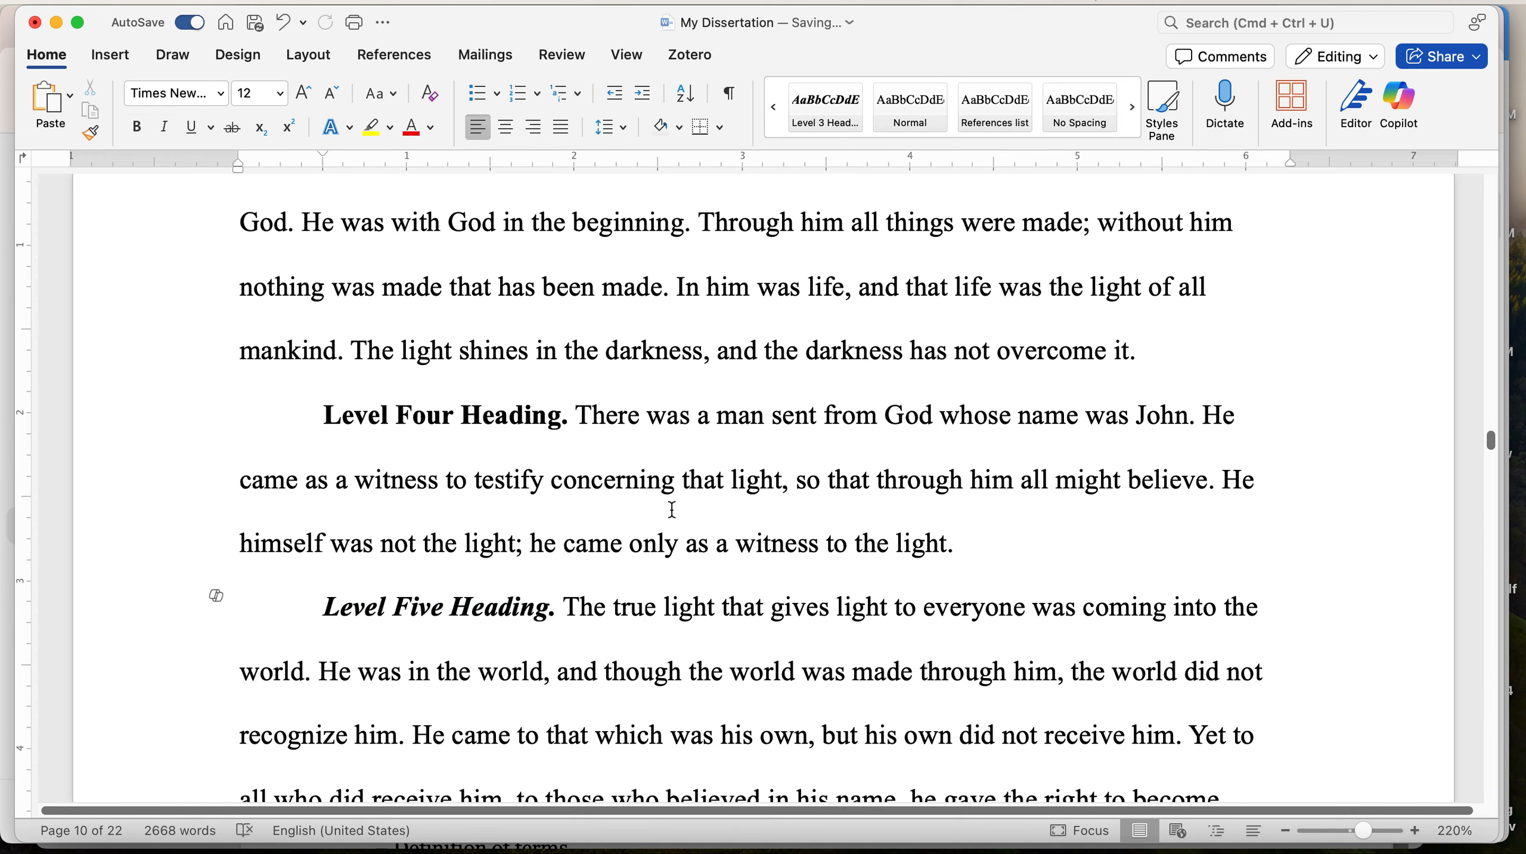
Review the Chapter 2 text above the new run-in headings, back to the chapter title and its opening paragraphs
{"action": "scroll", "coordinate": [672, 509], "scroll_direction": "up", "scroll_amount": 5}
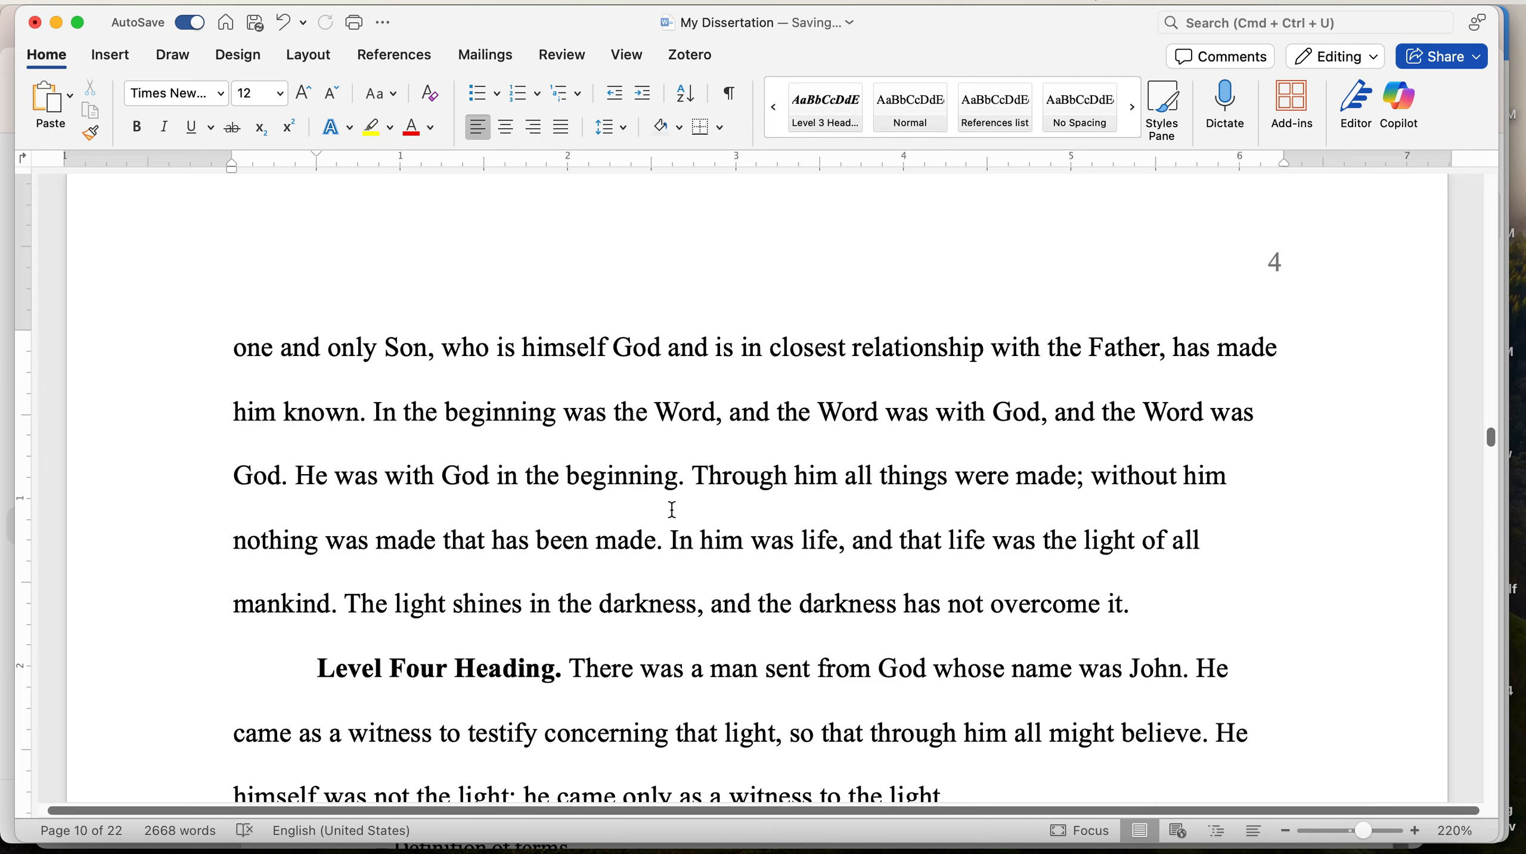
{"action": "scroll", "coordinate": [672, 509], "scroll_direction": "up", "scroll_amount": 15}
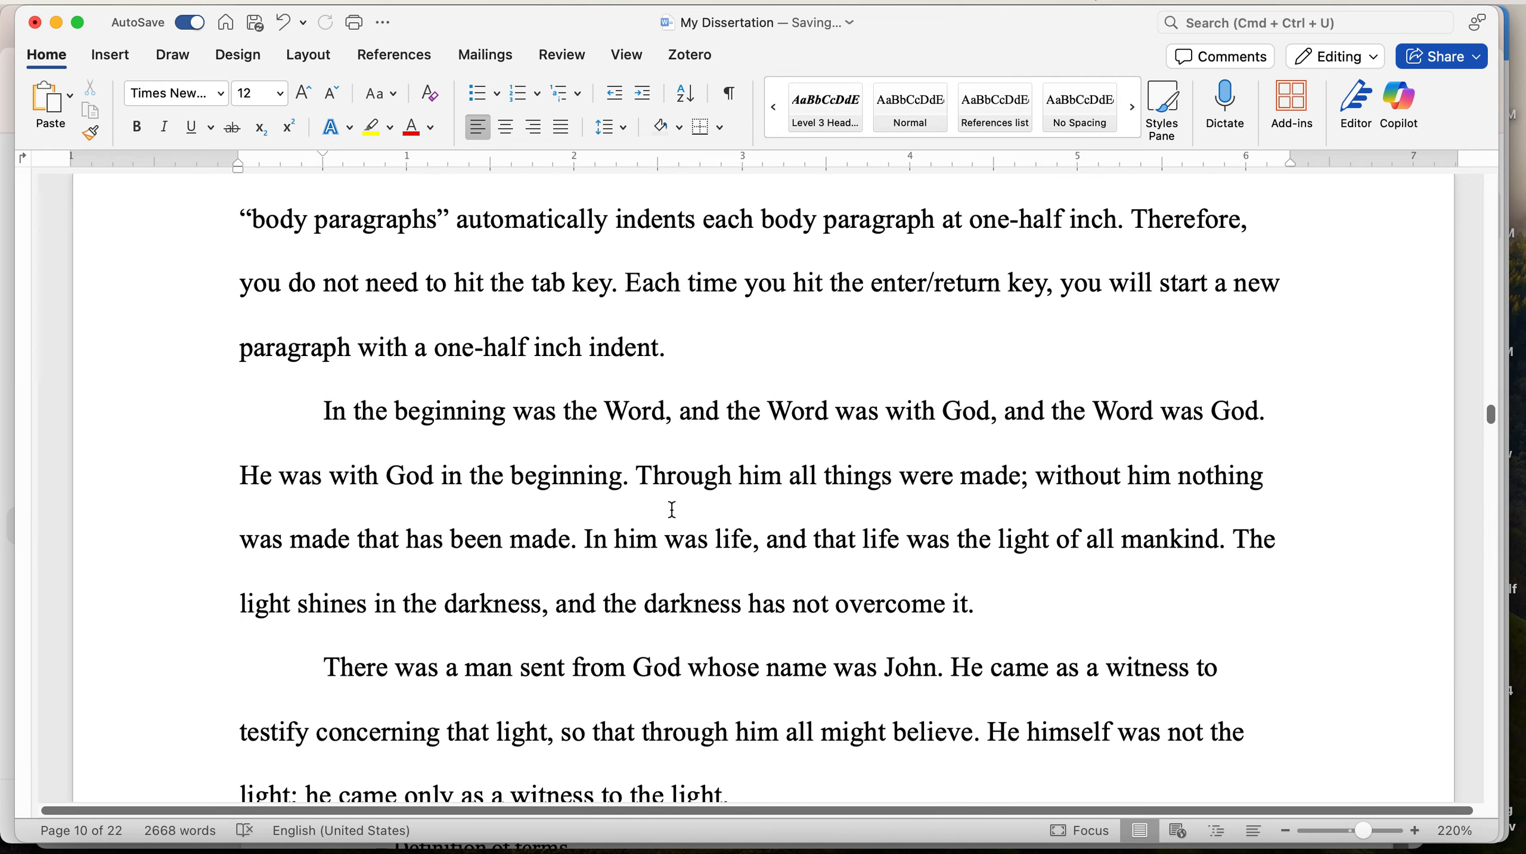
{"action": "scroll", "coordinate": [672, 509], "scroll_direction": "up", "scroll_amount": 6}
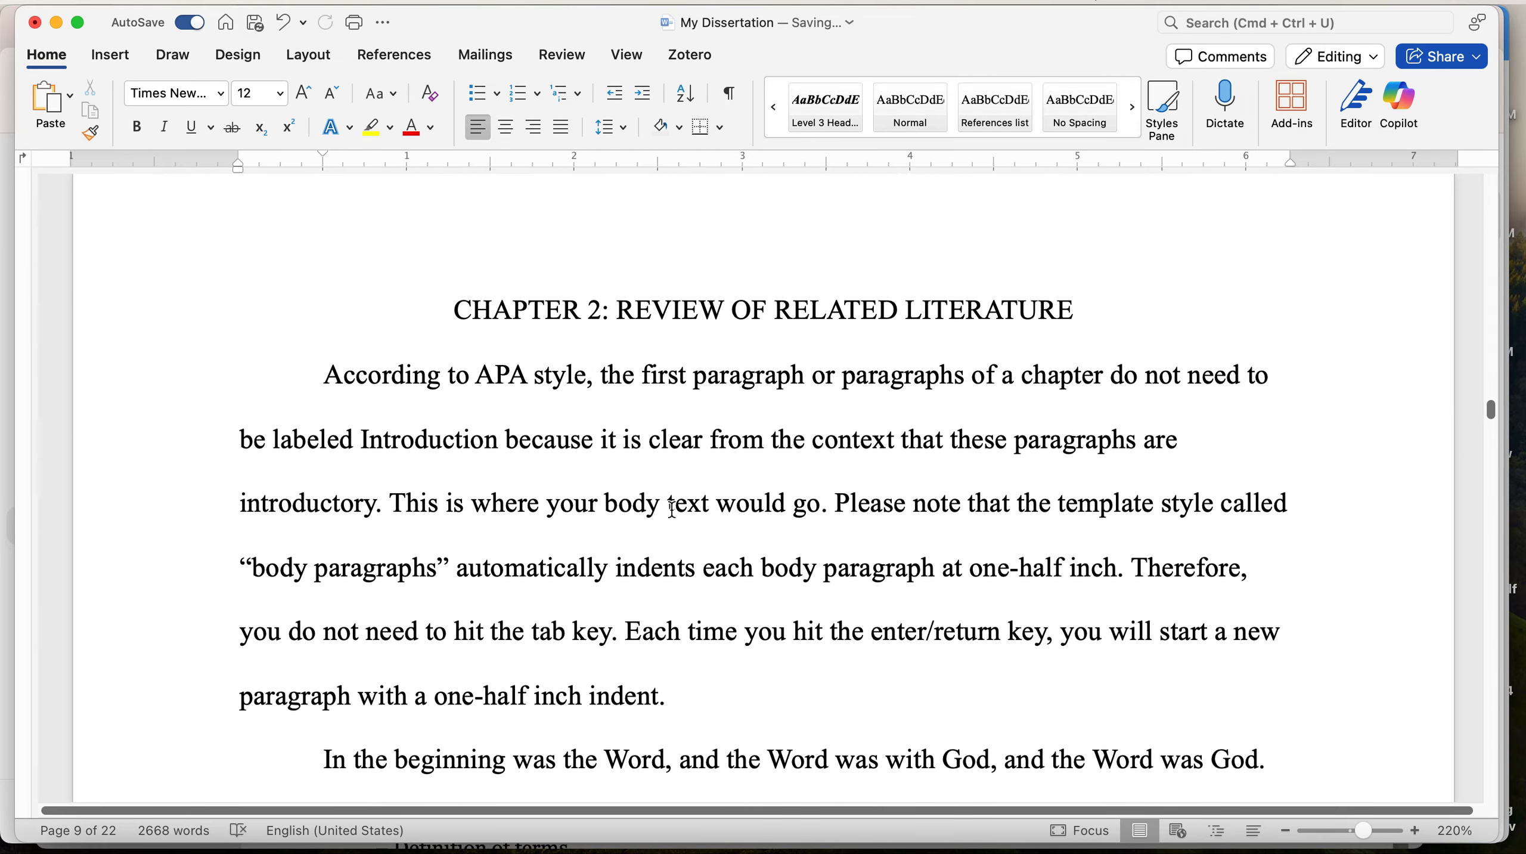
{"action": "scroll", "coordinate": [673, 509], "scroll_direction": "down", "scroll_amount": 3}
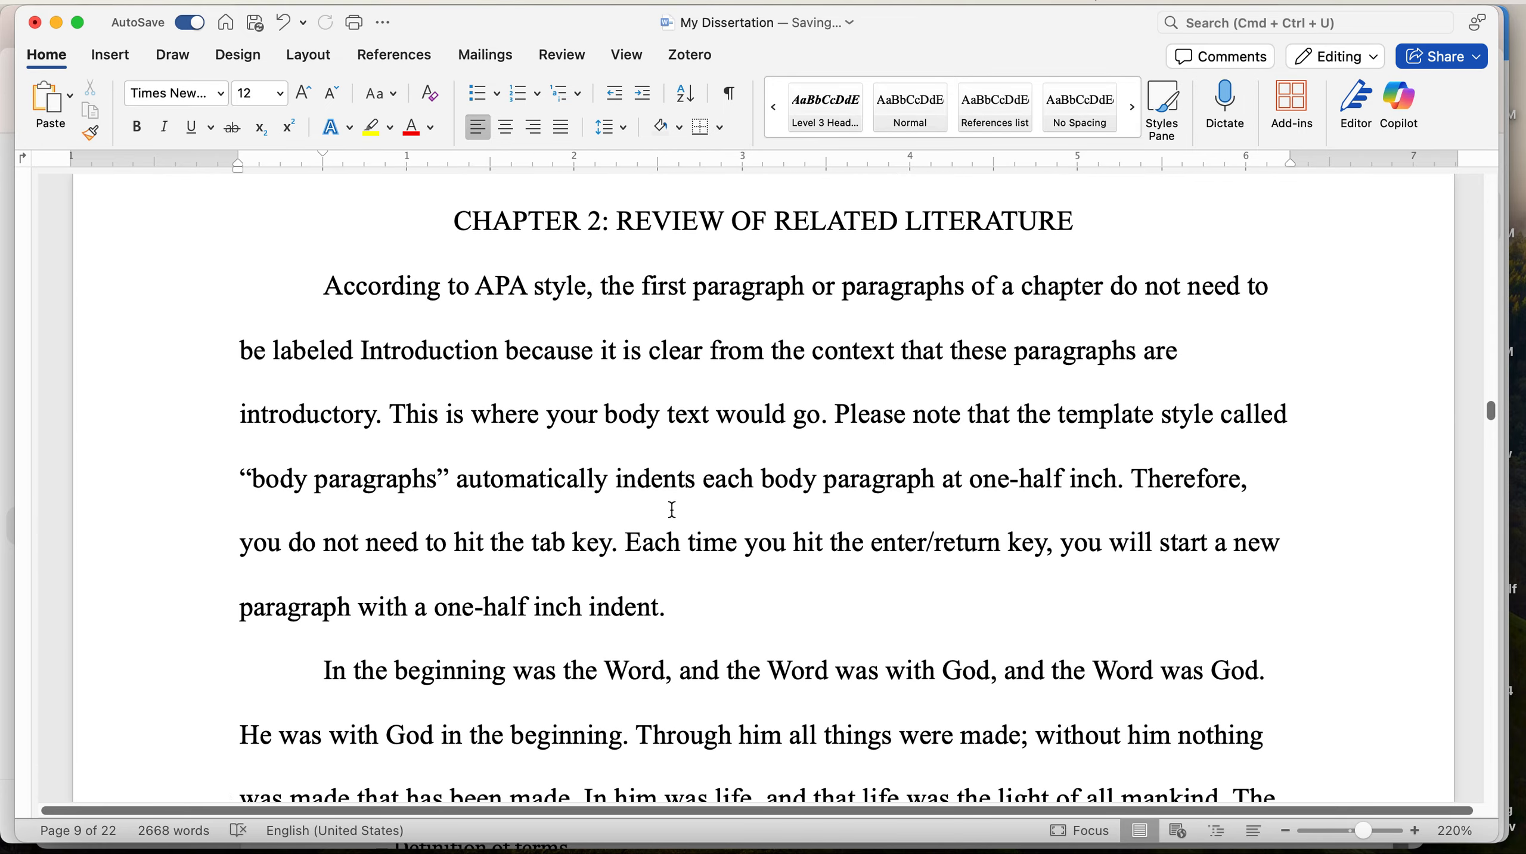